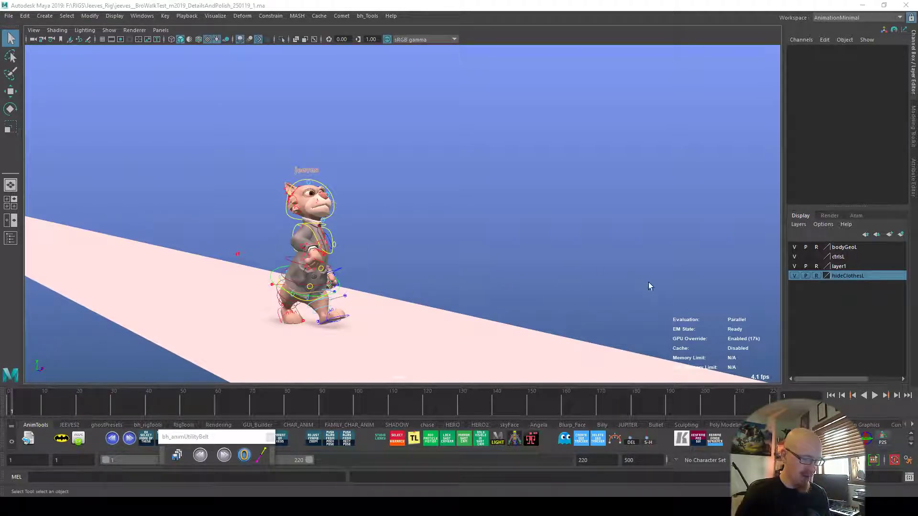
# Play back the character's walk, view it from several angles, and return to frame 1.
pyautogui.hotkey('alt', 'v')
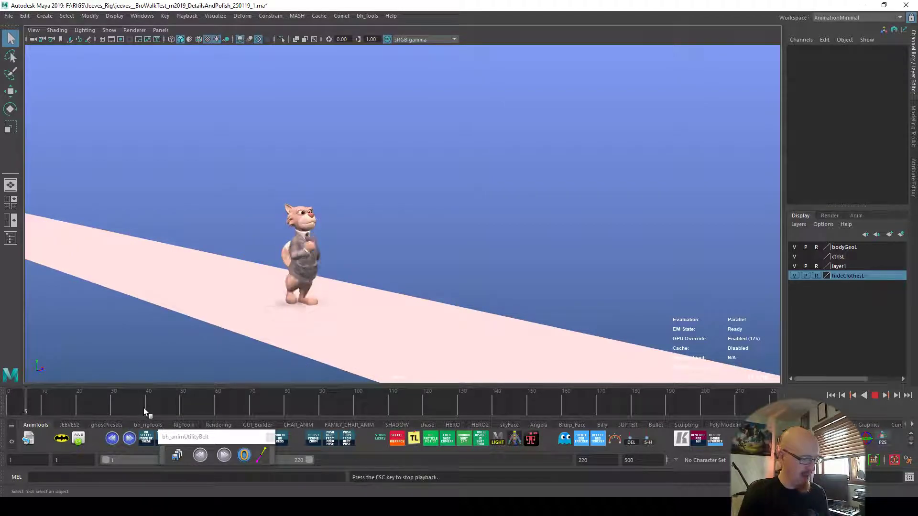
pyautogui.moveTo(536, 344)
pyautogui.keyDown('alt'); pyautogui.mouseDown()
pyautogui.moveTo(470, 336)
pyautogui.moveTo(546, 348)
pyautogui.moveTo(533, 360)
pyautogui.moveTo(550, 357)
pyautogui.mouseUp(); pyautogui.keyUp('alt')
pyautogui.keyDown('alt'); pyautogui.moveTo(549, 357); pyautogui.dragTo(455, 352, button='right'); pyautogui.keyUp('alt')
pyautogui.keyDown('alt'); pyautogui.moveTo(454, 352); pyautogui.dragTo(459, 311); pyautogui.keyUp('alt')
pyautogui.keyDown('alt'); pyautogui.moveTo(459, 311); pyautogui.dragTo(483, 317, button='right'); pyautogui.keyUp('alt')
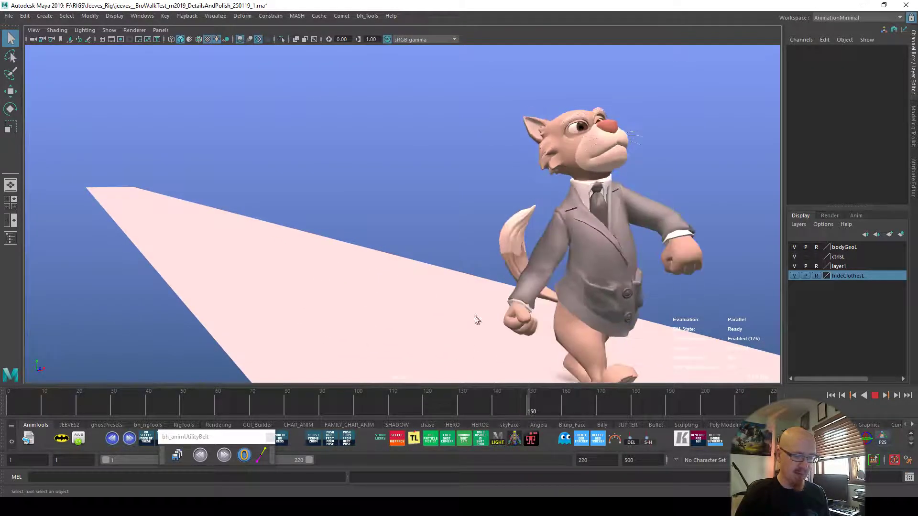
pyautogui.keyDown('alt'); pyautogui.moveTo(483, 313); pyautogui.dragTo(337, 334, button='middle'); pyautogui.keyUp('alt')
pyautogui.click(10, 406)
pyautogui.keyDown('alt'); pyautogui.moveTo(196, 356); pyautogui.dragTo(316, 334); pyautogui.keyUp('alt')
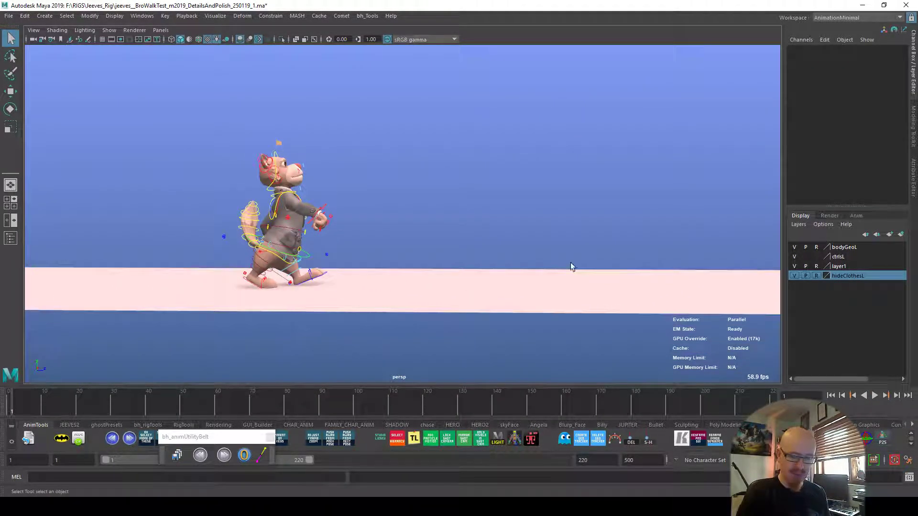
# Hide the ground layer layer1, mute Translate Z on the character's base control, and play the walk in place.
pyautogui.click(795, 266)
pyautogui.keyDown('alt'); pyautogui.moveTo(337, 326); pyautogui.dragTo(561, 311, button='right'); pyautogui.keyUp('alt')
pyautogui.moveTo(561, 311)
pyautogui.keyDown('alt'); pyautogui.mouseDown(button='middle')
pyautogui.moveTo(673, 327)
pyautogui.moveTo(612, 323)
pyautogui.moveTo(561, 301)
pyautogui.mouseUp(button='middle'); pyautogui.keyUp('alt')
pyautogui.click(465, 290)
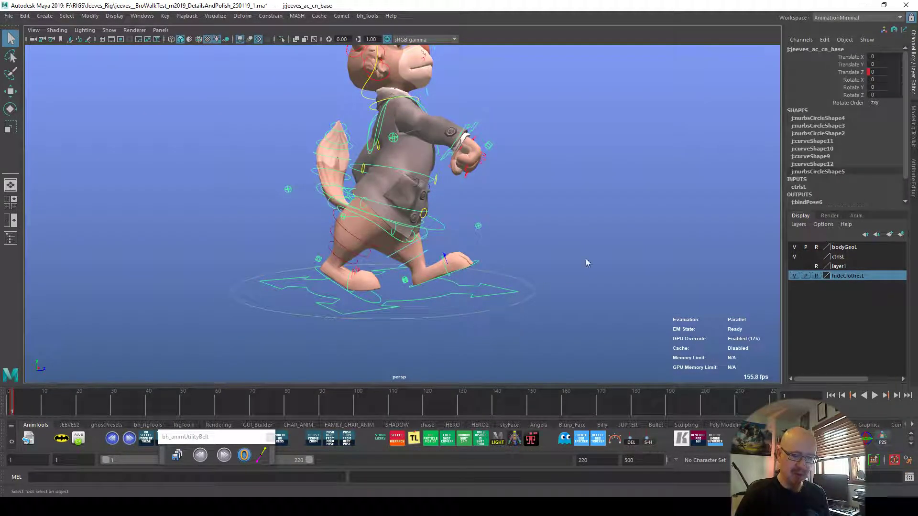
pyautogui.click(856, 72)
pyautogui.rightClick(857, 73)
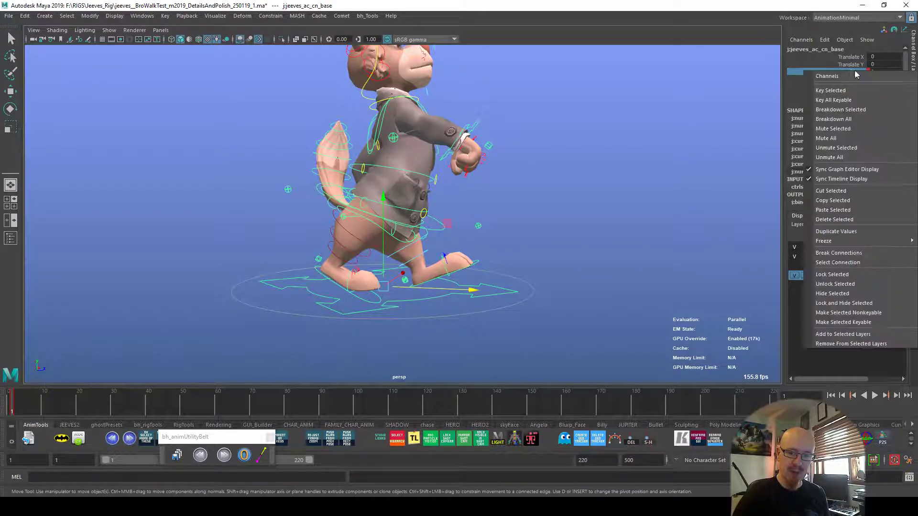
pyautogui.click(842, 128)
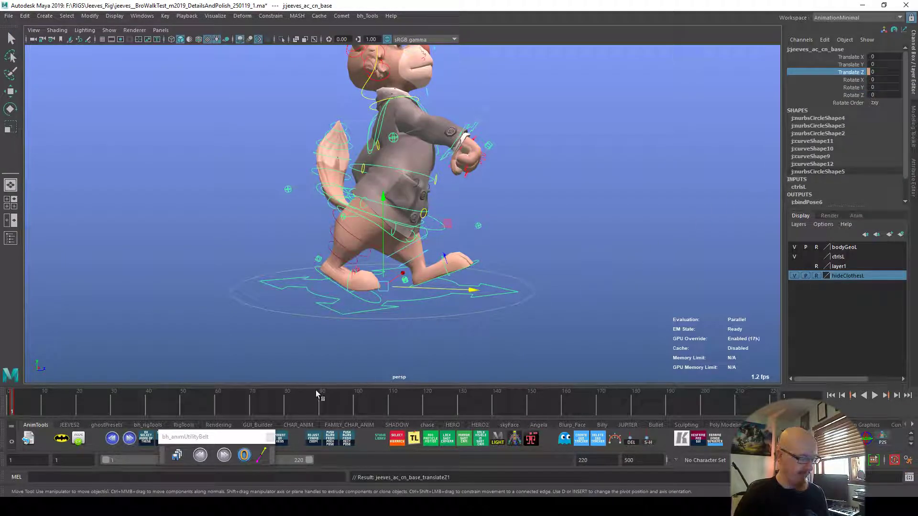
pyautogui.hotkey('alt', 'v')
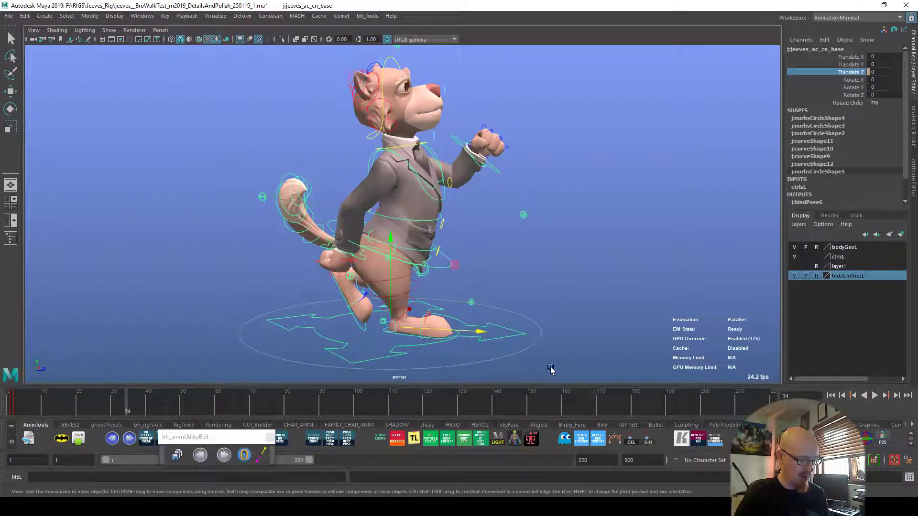
# Select the upper body parent control and set the playback range to end at frame 21.
pyautogui.press('q')
pyautogui.click(505, 250)
pyautogui.click(440, 267)
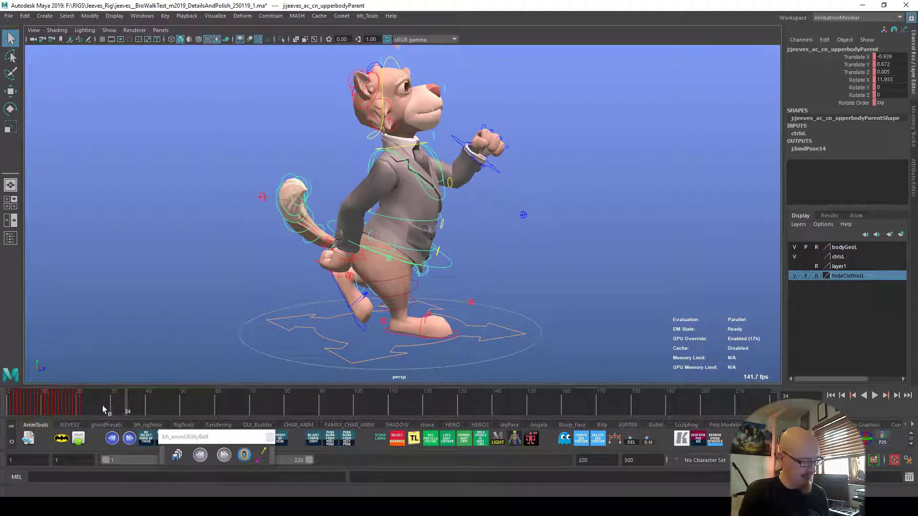
pyautogui.click(89, 411)
pyautogui.press(',')
pyautogui.click(606, 460)
pyautogui.press('BackSpace')
pyautogui.press('BackSpace')
pyautogui.press('BackSpace')
pyautogui.write('31')
pyautogui.press('Return')
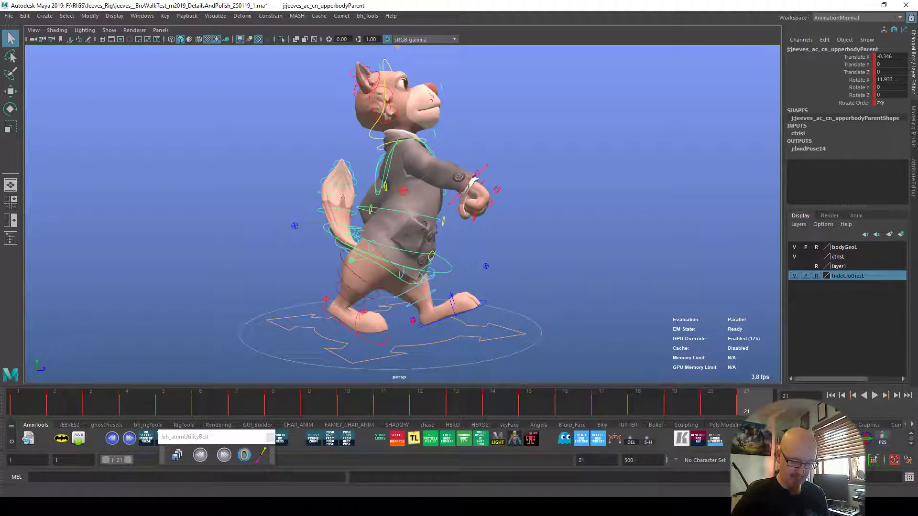
# Play the in-place walk loop and compare the poses at frames 1 and 21.
pyautogui.hotkey('alt', 'v')
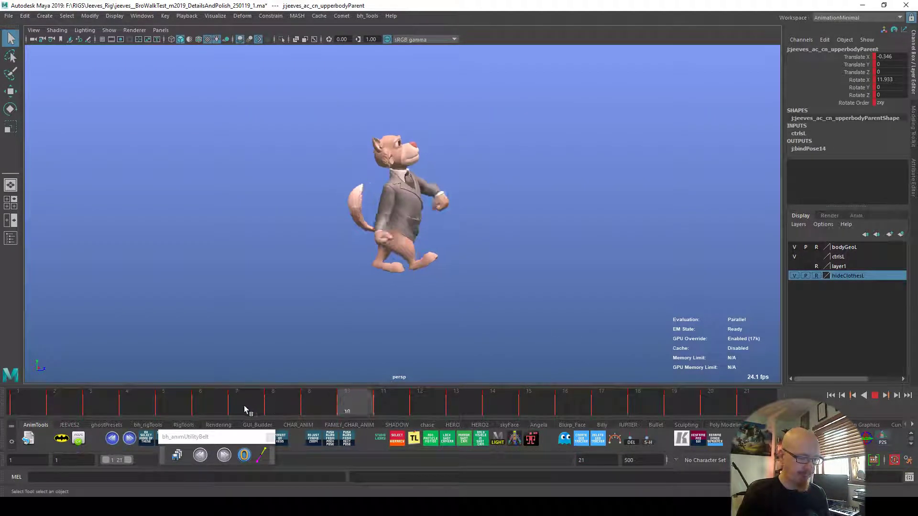
pyautogui.scroll(4, 590, 299)
pyautogui.hotkey('alt', 'v')
pyautogui.click(23, 402)
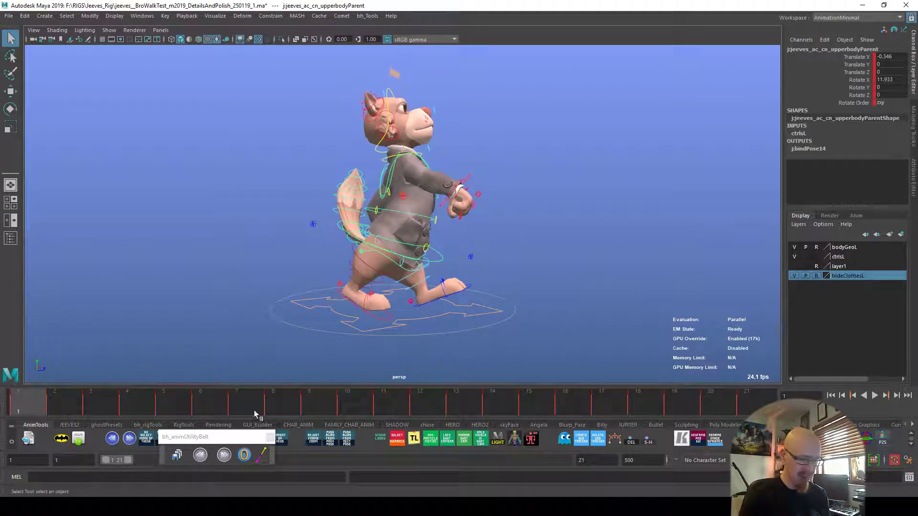
pyautogui.click(750, 396)
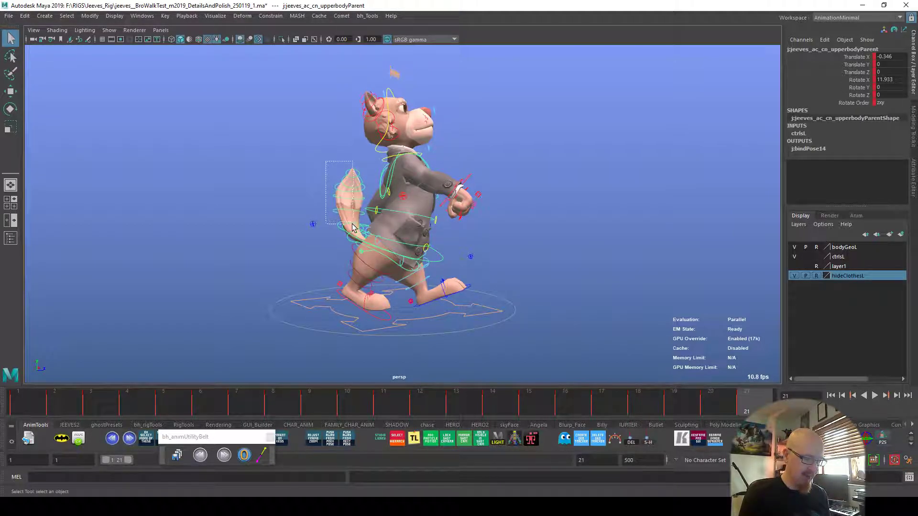
pyautogui.moveTo(305, 334)
pyautogui.keyDown('alt'); pyautogui.mouseDown()
pyautogui.moveTo(314, 334)
pyautogui.moveTo(305, 339)
pyautogui.mouseUp(); pyautogui.keyUp('alt')
pyautogui.click(44, 405)
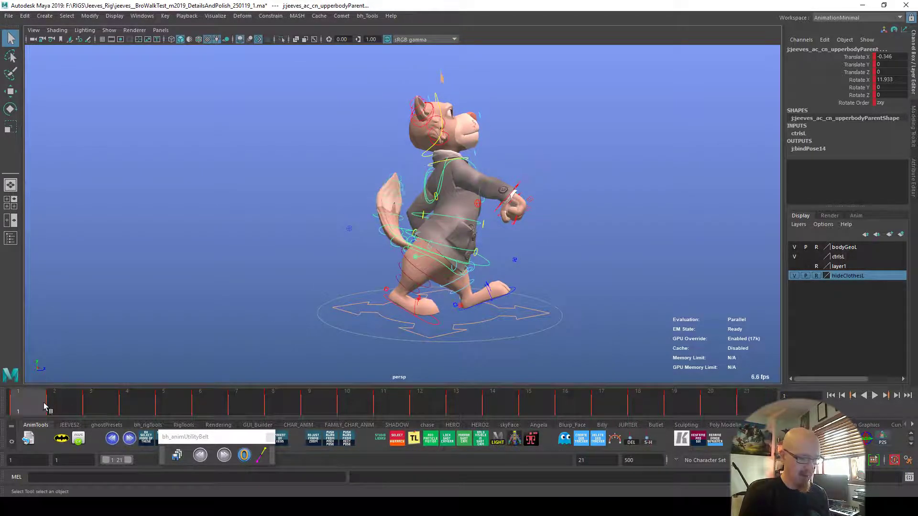
pyautogui.click(749, 405)
pyautogui.hotkey('alt', 'v')
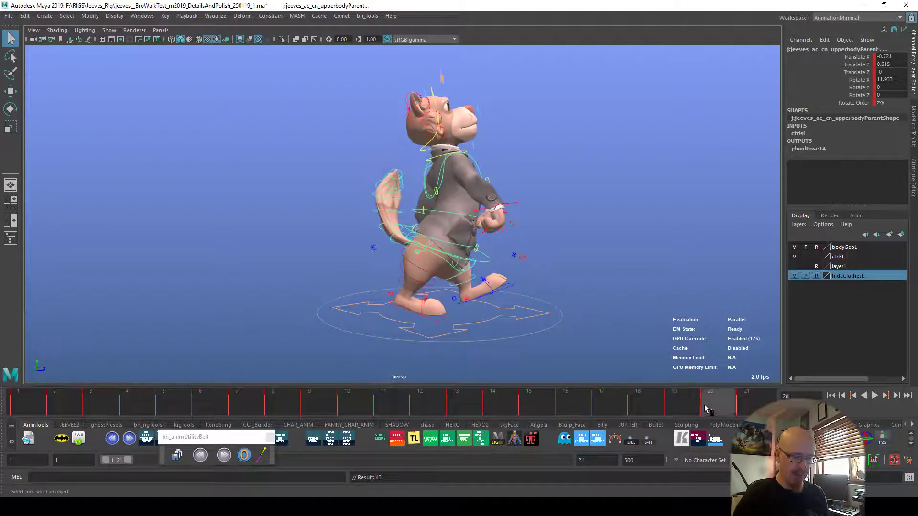
pyautogui.hotkey('alt', 'v')
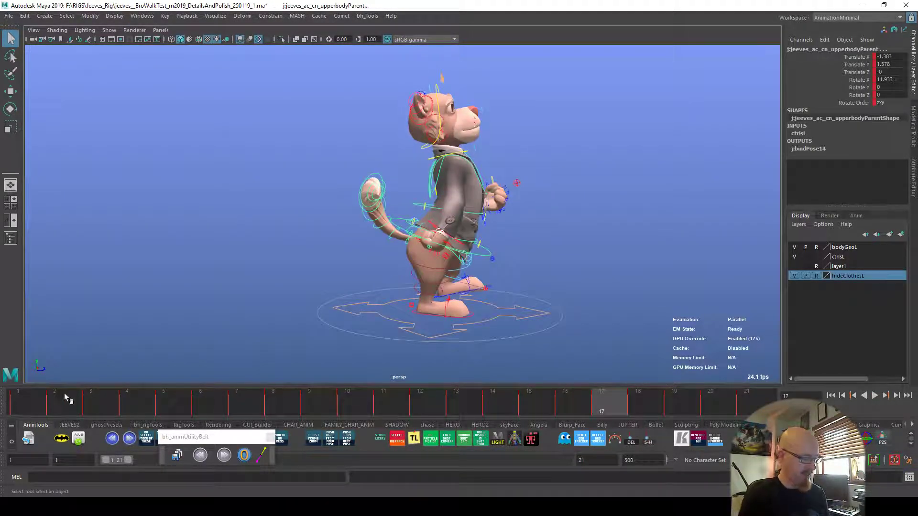
# Return to frame 1, select the right ear's base control, and frame it in the viewport.
pyautogui.click(40, 407)
pyautogui.keyDown('alt'); pyautogui.moveTo(375, 330); pyautogui.dragTo(627, 349, button='right'); pyautogui.keyUp('alt')
pyautogui.keyDown('alt'); pyautogui.moveTo(627, 349); pyautogui.dragTo(576, 292); pyautogui.keyUp('alt')
pyautogui.keyDown('alt'); pyautogui.moveTo(576, 291); pyautogui.dragTo(676, 332, button='middle'); pyautogui.keyUp('alt')
pyautogui.keyDown('alt'); pyautogui.moveTo(613, 326); pyautogui.dragTo(493, 318); pyautogui.keyUp('alt')
pyautogui.keyDown('alt'); pyautogui.moveTo(526, 316); pyautogui.dragTo(739, 340, button='middle'); pyautogui.keyUp('alt')
pyautogui.keyDown('alt'); pyautogui.moveTo(310, 169); pyautogui.dragTo(335, 179, button='middle'); pyautogui.keyUp('alt')
pyautogui.keyDown('alt'); pyautogui.moveTo(335, 179); pyautogui.dragTo(462, 163, button='right'); pyautogui.keyUp('alt')
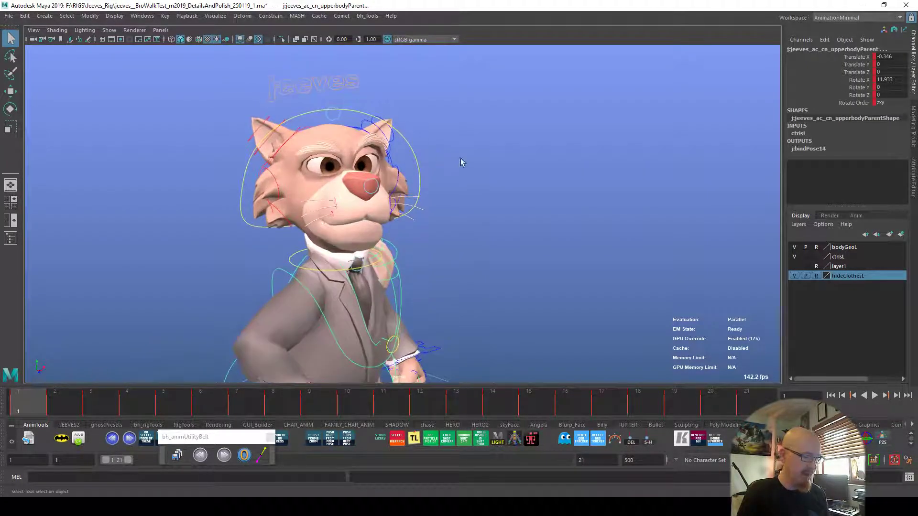
pyautogui.click(302, 131)
pyautogui.press('f')
# Try moving and rotating the right ear's base control, undoing each change.
pyautogui.keyDown('alt'); pyautogui.moveTo(638, 264); pyautogui.dragTo(569, 335, button='right'); pyautogui.keyUp('alt')
pyautogui.keyDown('alt'); pyautogui.moveTo(569, 335); pyautogui.dragTo(476, 249); pyautogui.keyUp('alt')
pyautogui.press('e')
pyautogui.press('w')
pyautogui.moveTo(436, 277); pyautogui.dragTo(444, 264)
pyautogui.hotkey('ctrl', 'z')
pyautogui.press('e')
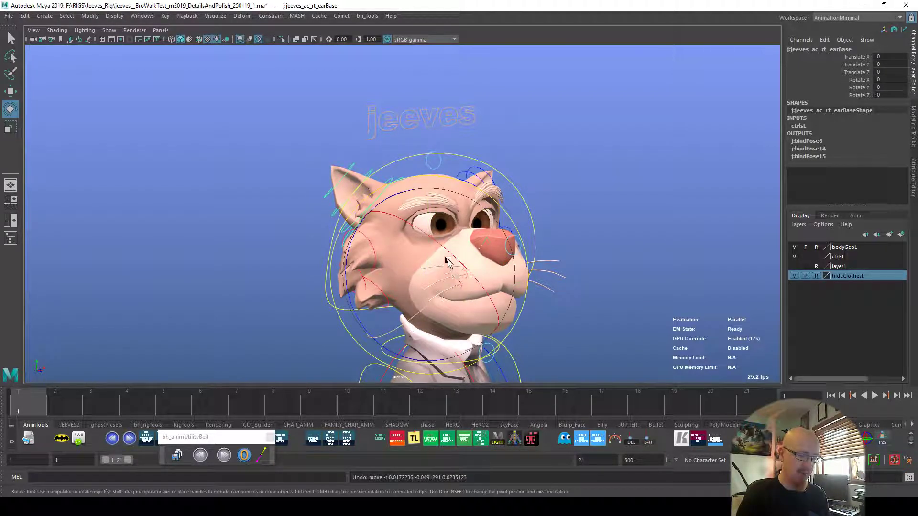
pyautogui.moveTo(345, 288); pyautogui.dragTo(345, 290)
pyautogui.hotkey('ctrl', 'z')
# Rotate the right ear's first control to 3.696 on Rotate Z, and clear the selection.
pyautogui.click(545, 219)
pyautogui.keyDown('alt'); pyautogui.moveTo(545, 219); pyautogui.dragTo(508, 228); pyautogui.keyUp('alt')
pyautogui.click(419, 183)
pyautogui.press('w')
pyautogui.click(376, 249)
pyautogui.keyDown('alt'); pyautogui.moveTo(432, 264); pyautogui.dragTo(400, 273); pyautogui.keyUp('alt')
pyautogui.press('e')
pyautogui.keyDown('alt'); pyautogui.moveTo(454, 241); pyautogui.dragTo(456, 221); pyautogui.keyUp('alt')
pyautogui.hotkey('ctrl', 'z')
pyautogui.keyDown('alt'); pyautogui.moveTo(532, 297); pyautogui.dragTo(592, 315, button='right'); pyautogui.keyUp('alt')
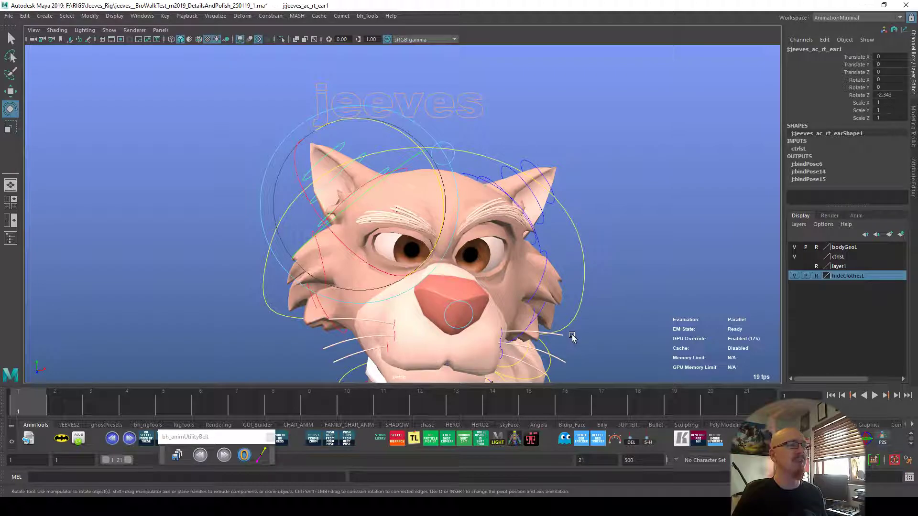
pyautogui.moveTo(603, 354)
pyautogui.keyDown('alt'); pyautogui.mouseDown()
pyautogui.moveTo(588, 365)
pyautogui.moveTo(595, 358)
pyautogui.mouseUp(); pyautogui.keyUp('alt')
pyautogui.moveTo(441, 229); pyautogui.dragTo(444, 242)
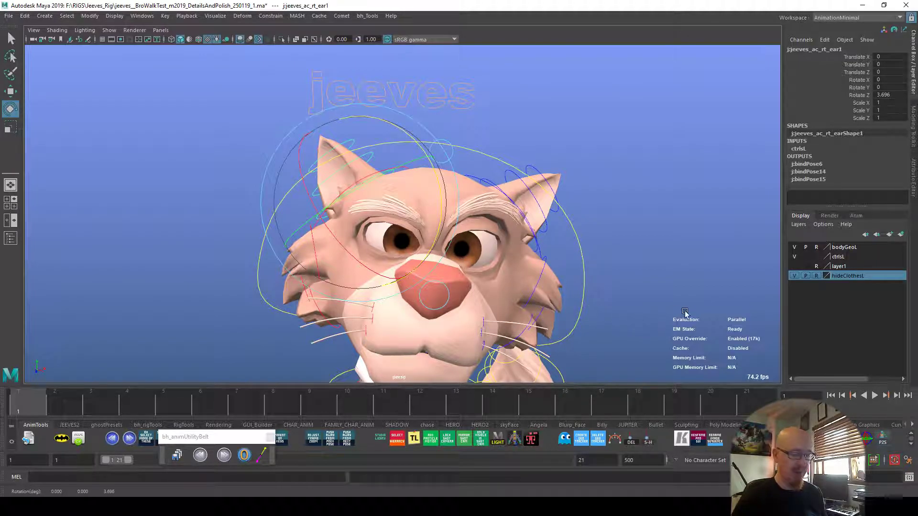
pyautogui.keyDown('alt'); pyautogui.moveTo(688, 312); pyautogui.dragTo(524, 318, button='right'); pyautogui.keyUp('alt')
pyautogui.click(567, 339)
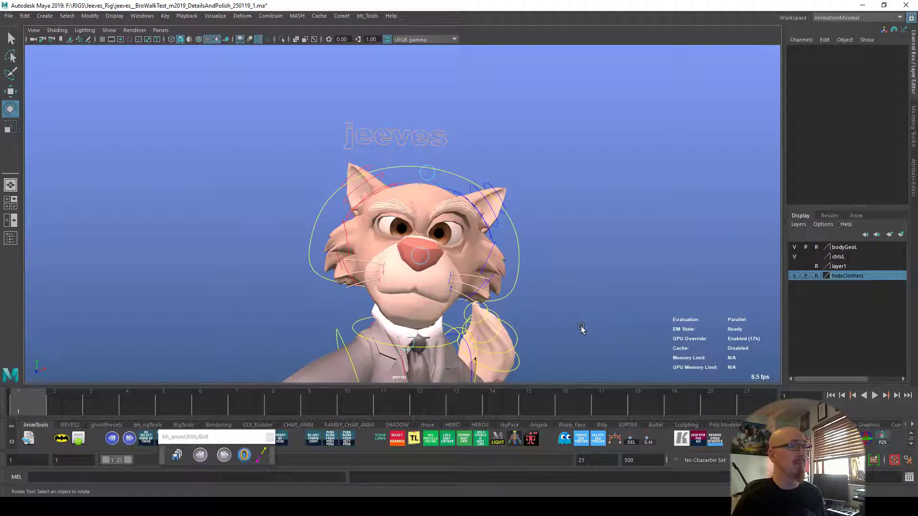
# Move the bh_animUtilityBelt window aside and rotate the right ear's second control to 3.312 on Rotate Z.
pyautogui.keyDown('alt'); pyautogui.moveTo(586, 328); pyautogui.dragTo(651, 329); pyautogui.keyUp('alt')
pyautogui.keyDown('alt'); pyautogui.moveTo(359, 240); pyautogui.dragTo(509, 276, button='right'); pyautogui.keyUp('alt')
pyautogui.moveTo(234, 429); pyautogui.dragTo(471, 432)
pyautogui.keyDown('alt'); pyautogui.moveTo(579, 325); pyautogui.dragTo(481, 314); pyautogui.keyUp('alt')
pyautogui.keyDown('alt'); pyautogui.moveTo(481, 313); pyautogui.dragTo(594, 313, button='right'); pyautogui.keyUp('alt')
pyautogui.keyDown('alt'); pyautogui.moveTo(594, 314); pyautogui.dragTo(540, 315); pyautogui.keyUp('alt')
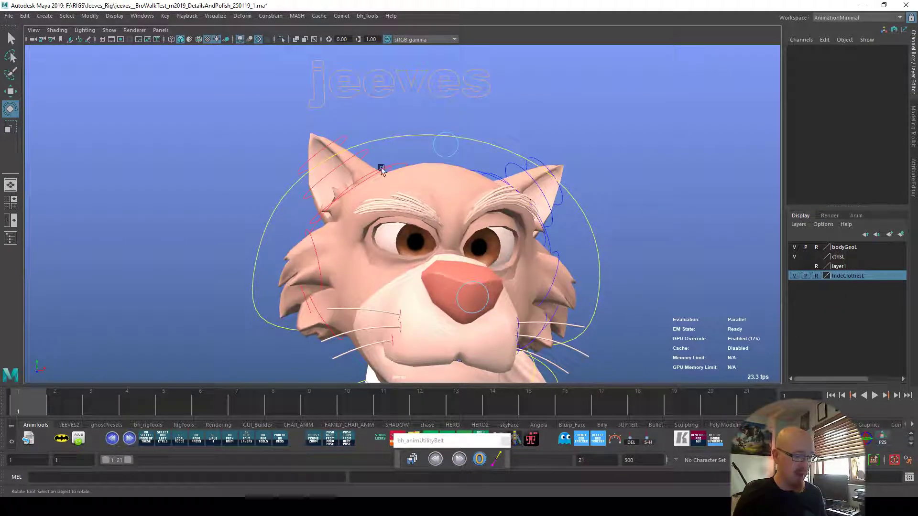
pyautogui.click(384, 173)
pyautogui.moveTo(429, 225)
pyautogui.mouseDown()
pyautogui.moveTo(416, 206)
pyautogui.moveTo(414, 215)
pyautogui.mouseUp()
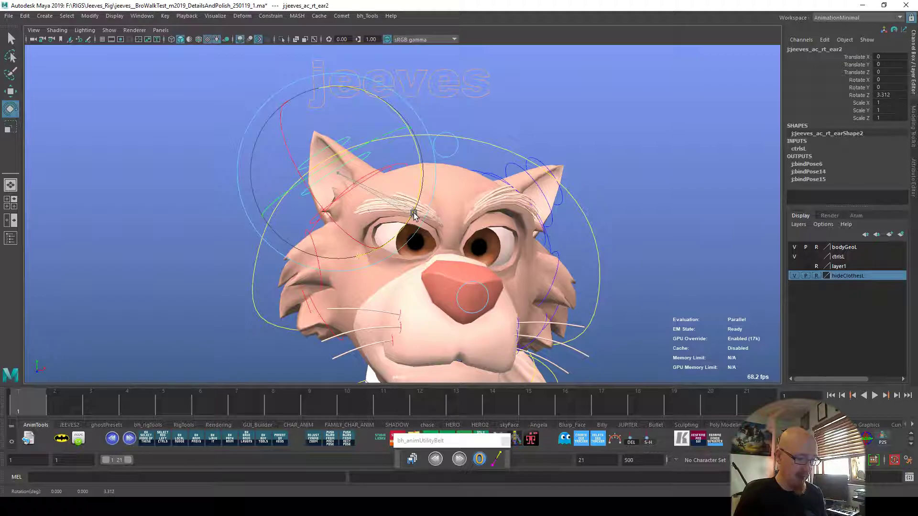
# Rotate further ear controls to refine the pose, continuing onto the left ear, and clear the selection.
pyautogui.keyDown('alt'); pyautogui.moveTo(561, 285); pyautogui.dragTo(548, 262); pyautogui.keyUp('alt')
pyautogui.click(533, 280)
pyautogui.click(532, 277)
pyautogui.moveTo(424, 265); pyautogui.dragTo(424, 270)
pyautogui.moveTo(622, 233)
pyautogui.keyDown('alt'); pyautogui.mouseDown()
pyautogui.moveTo(655, 236)
pyautogui.moveTo(628, 218)
pyautogui.mouseUp(); pyautogui.keyUp('alt')
pyautogui.click(570, 170)
pyautogui.click(533, 175)
pyautogui.moveTo(538, 121); pyautogui.dragTo(593, 144)
pyautogui.click(550, 171)
pyautogui.click(368, 155)
pyautogui.keyDown('alt'); pyautogui.moveTo(443, 162); pyautogui.dragTo(411, 156); pyautogui.keyUp('alt')
pyautogui.click(345, 139)
pyautogui.keyDown('alt'); pyautogui.moveTo(645, 251); pyautogui.dragTo(349, 314, button='right'); pyautogui.keyUp('alt')
pyautogui.keyDown('alt'); pyautogui.moveTo(349, 313); pyautogui.dragTo(411, 165); pyautogui.keyUp('alt')
pyautogui.click(414, 165)
pyautogui.click(498, 192)
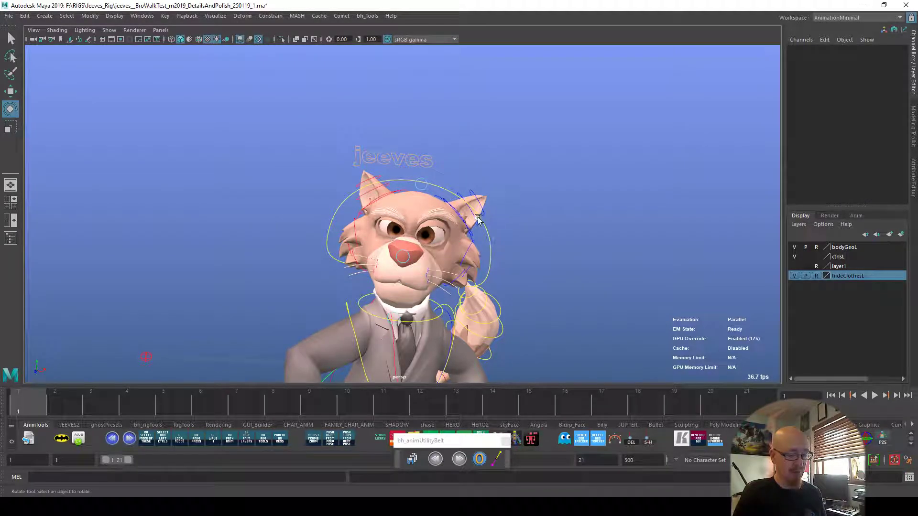
# Rotate the left ear's second control to about Y 3.144, Z -5.878 and its third control to X 0.109, Y 3.118, Z -1.683.
pyautogui.click(474, 216)
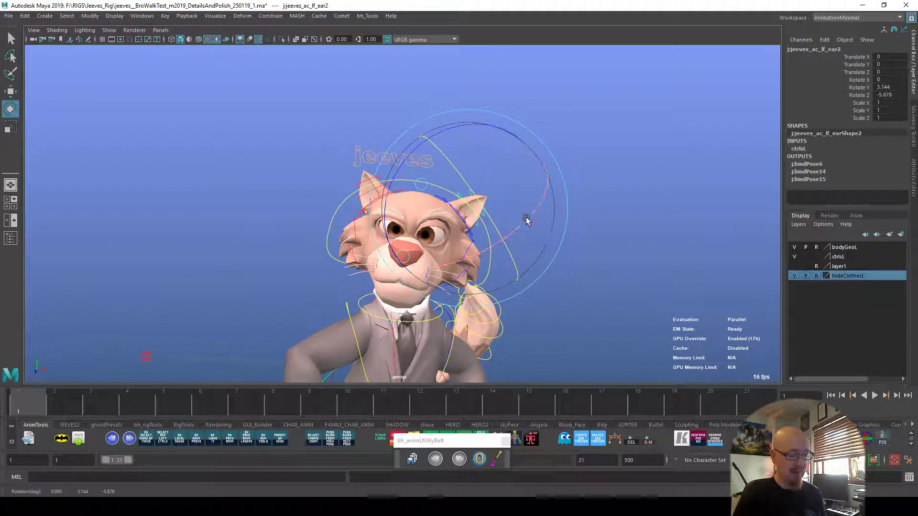
pyautogui.click(490, 219)
pyautogui.click(497, 215)
pyautogui.moveTo(502, 219); pyautogui.dragTo(513, 226)
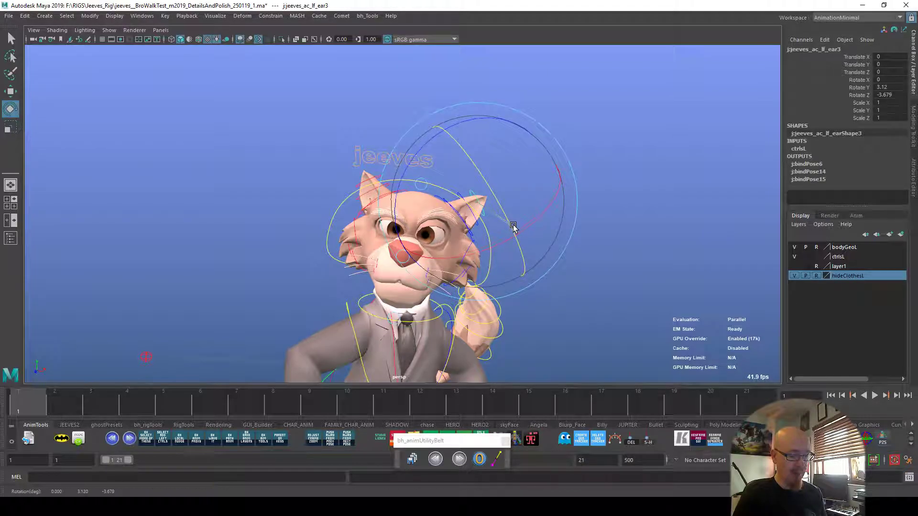
# Examine the pose of both ears from several angles around the head.
pyautogui.keyDown('alt'); pyautogui.moveTo(585, 277); pyautogui.dragTo(590, 283); pyautogui.keyUp('alt')
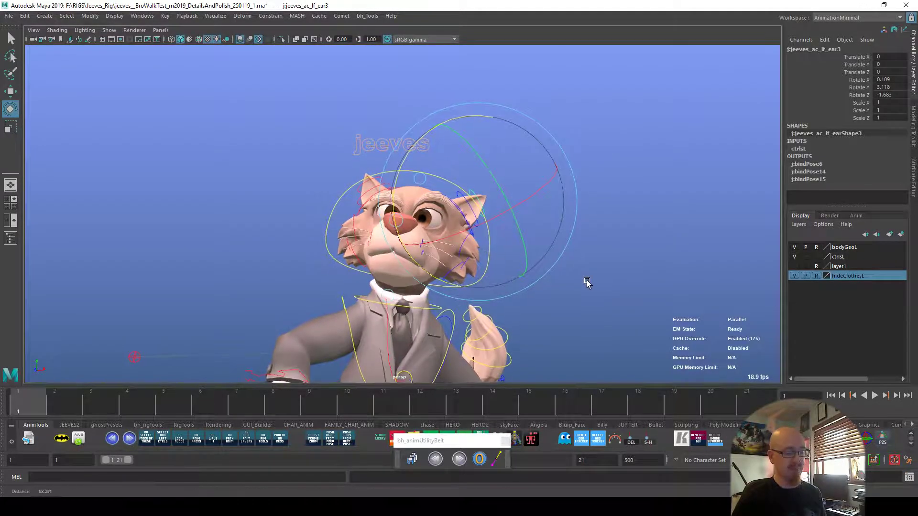
pyautogui.keyDown('alt'); pyautogui.moveTo(590, 283); pyautogui.dragTo(457, 293, button='right'); pyautogui.keyUp('alt')
pyautogui.keyDown('alt'); pyautogui.moveTo(457, 292); pyautogui.dragTo(471, 331); pyautogui.keyUp('alt')
pyautogui.keyDown('alt'); pyautogui.moveTo(471, 331); pyautogui.dragTo(711, 310, button='right'); pyautogui.keyUp('alt')
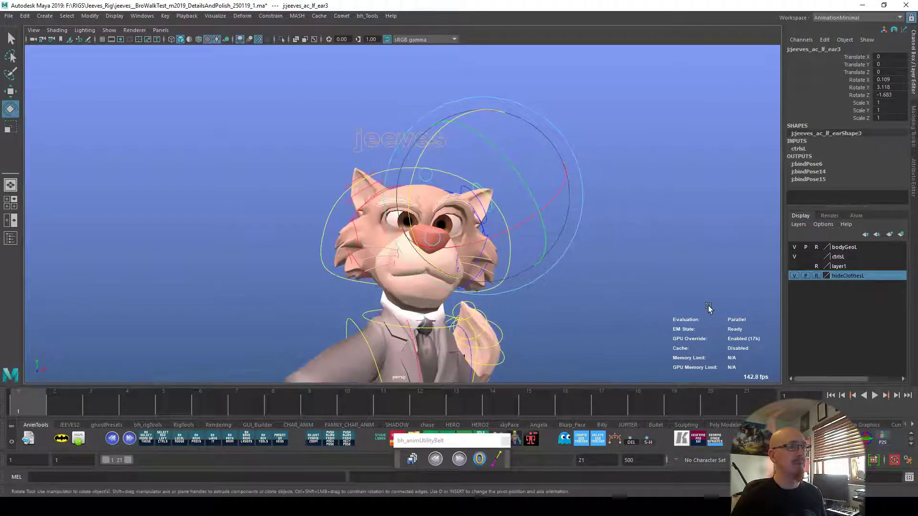
pyautogui.keyDown('alt'); pyautogui.moveTo(551, 317); pyautogui.dragTo(662, 330, button='right'); pyautogui.keyUp('alt')
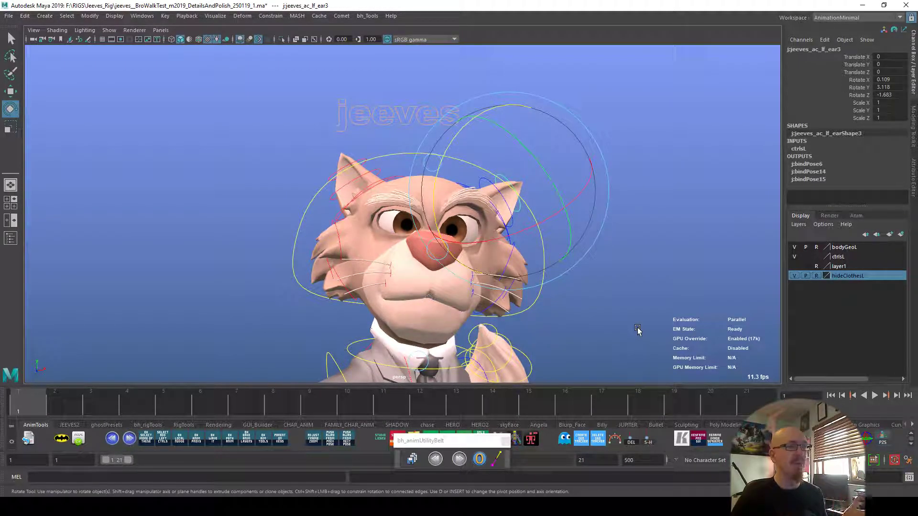
pyautogui.keyDown('alt'); pyautogui.moveTo(575, 337); pyautogui.dragTo(576, 352); pyautogui.keyUp('alt')
pyautogui.keyDown('alt'); pyautogui.moveTo(576, 353); pyautogui.dragTo(612, 337, button='right'); pyautogui.keyUp('alt')
pyautogui.keyDown('alt'); pyautogui.moveTo(612, 337); pyautogui.dragTo(593, 353); pyautogui.keyUp('alt')
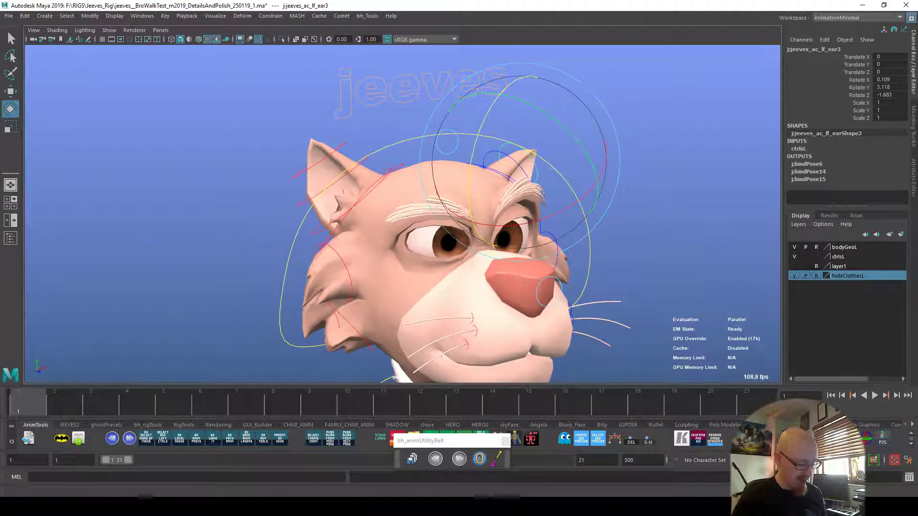
# Open the bh_aimTools window and create an aim locator for the right ear's first control.
pyautogui.click(263, 440)
pyautogui.moveTo(631, 266); pyautogui.dragTo(206, 286)
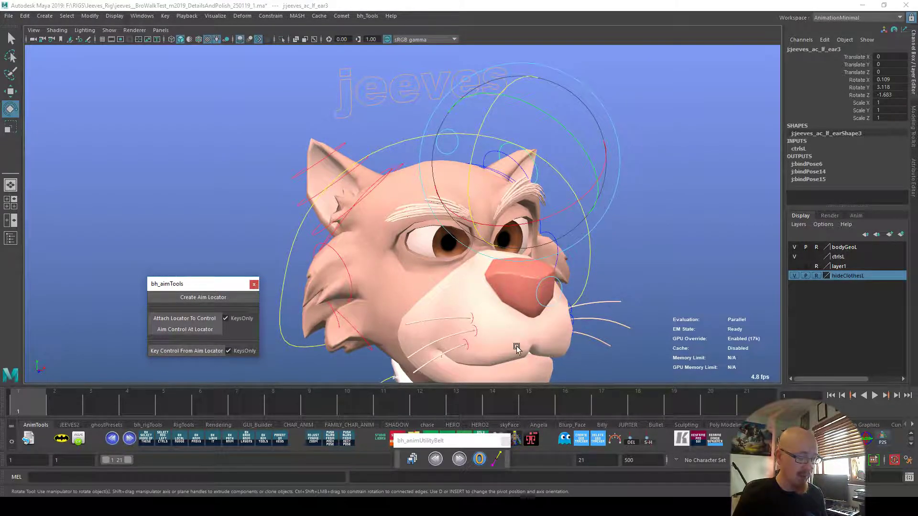
pyautogui.keyDown('alt'); pyautogui.moveTo(519, 348); pyautogui.dragTo(500, 348); pyautogui.keyUp('alt')
pyautogui.keyDown('alt'); pyautogui.moveTo(500, 348); pyautogui.dragTo(565, 353, button='right'); pyautogui.keyUp('alt')
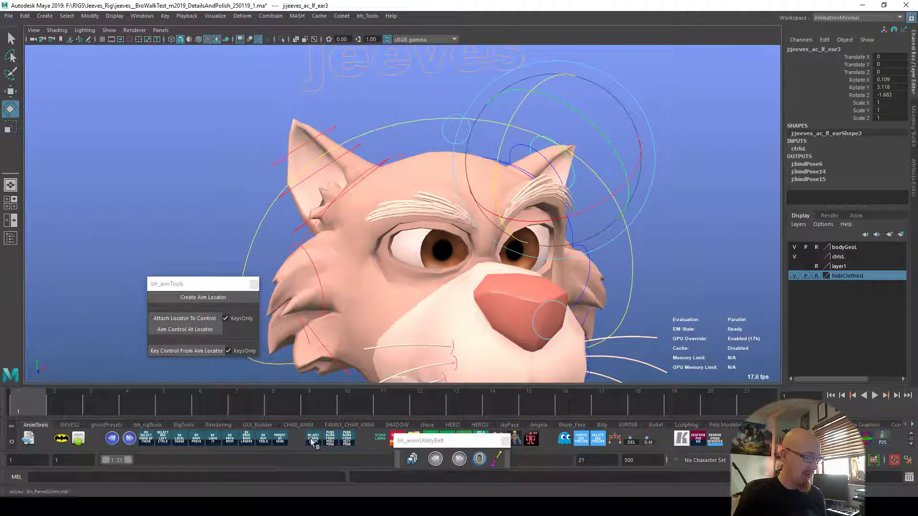
pyautogui.click(293, 233)
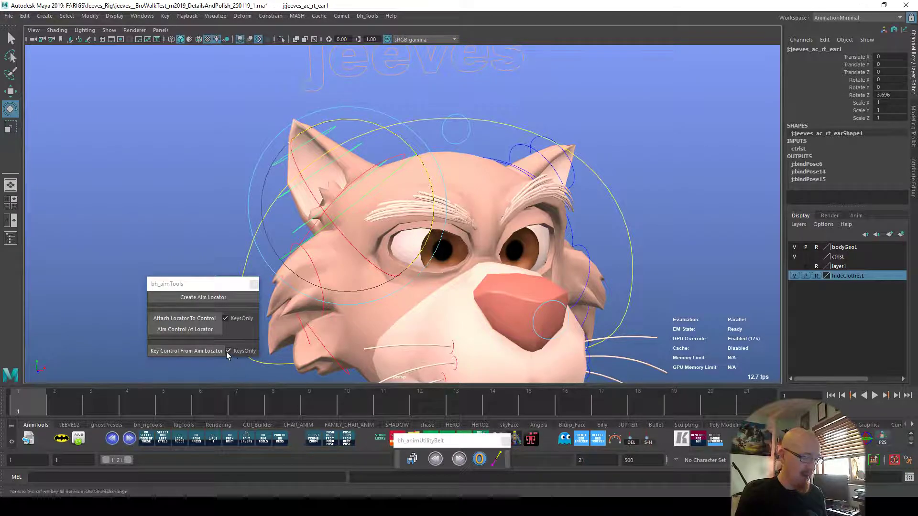
pyautogui.click(234, 298)
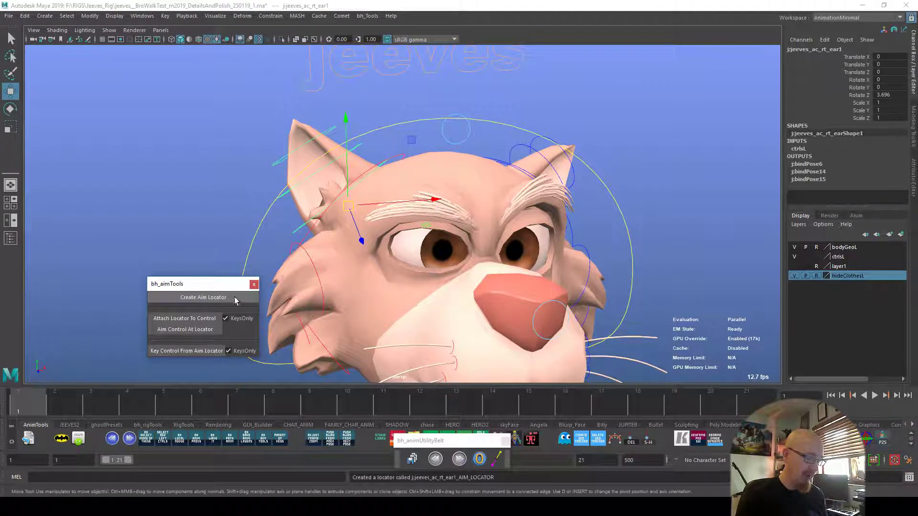
# Place the aim locator just beyond the right ear's tip, at X -3.416, Y 30.999, Z -3.76.
pyautogui.click(347, 212)
pyautogui.click(321, 200)
pyautogui.moveTo(399, 272); pyautogui.dragTo(387, 260, button='middle')
pyautogui.moveTo(335, 193); pyautogui.dragTo(333, 189, button='middle')
pyautogui.keyDown('alt'); pyautogui.moveTo(527, 336); pyautogui.dragTo(545, 330); pyautogui.keyUp('alt')
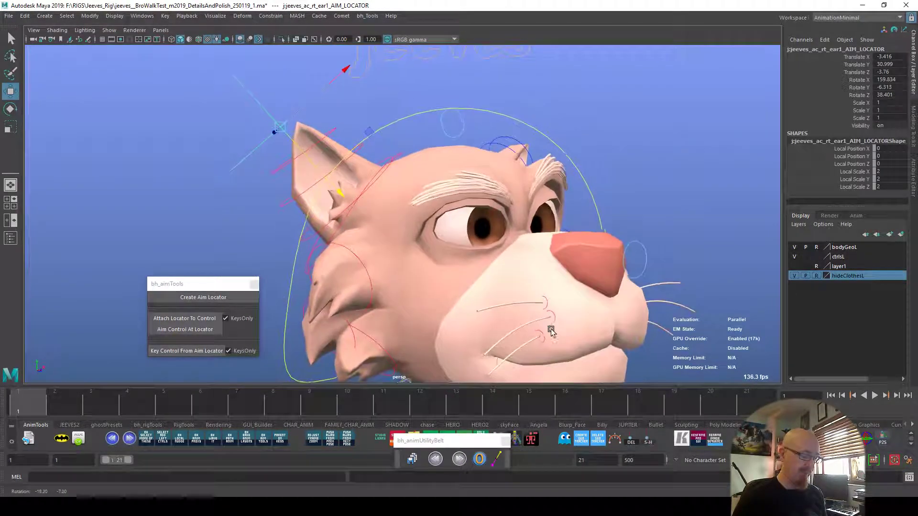
pyautogui.keyDown('alt'); pyautogui.moveTo(483, 348); pyautogui.dragTo(485, 328); pyautogui.keyUp('alt')
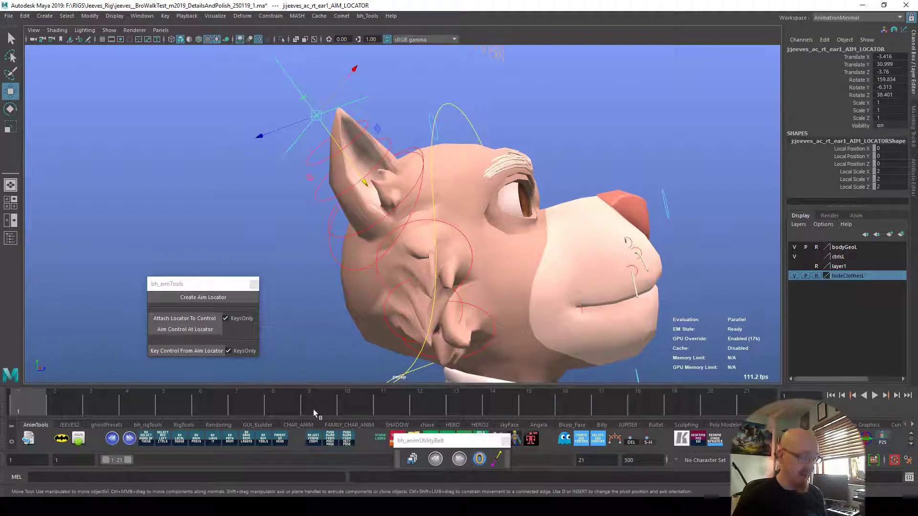
# Attach the aim locator to the right ear's first control with KeysOnly turned off, keying every frame from 1 to 21.
pyautogui.click(184, 318)
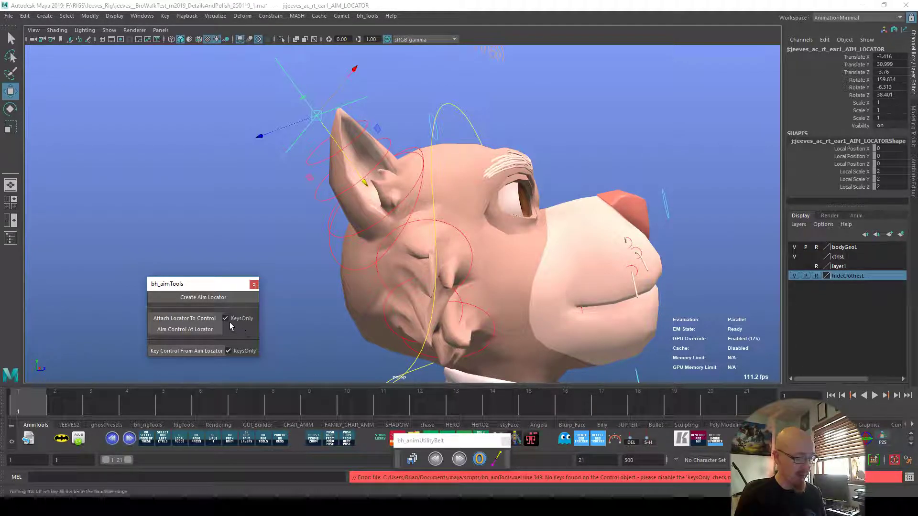
pyautogui.keyDown('alt'); pyautogui.moveTo(685, 343); pyautogui.dragTo(309, 362); pyautogui.keyUp('alt')
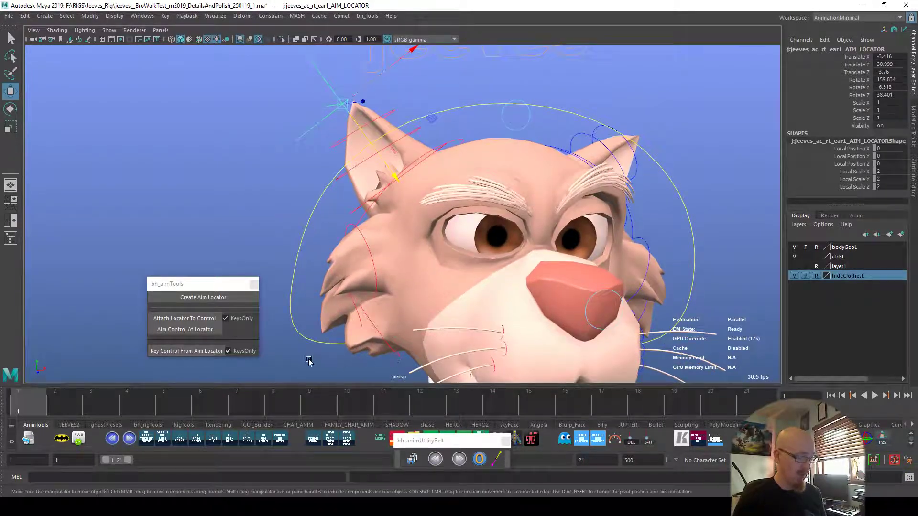
pyautogui.click(225, 318)
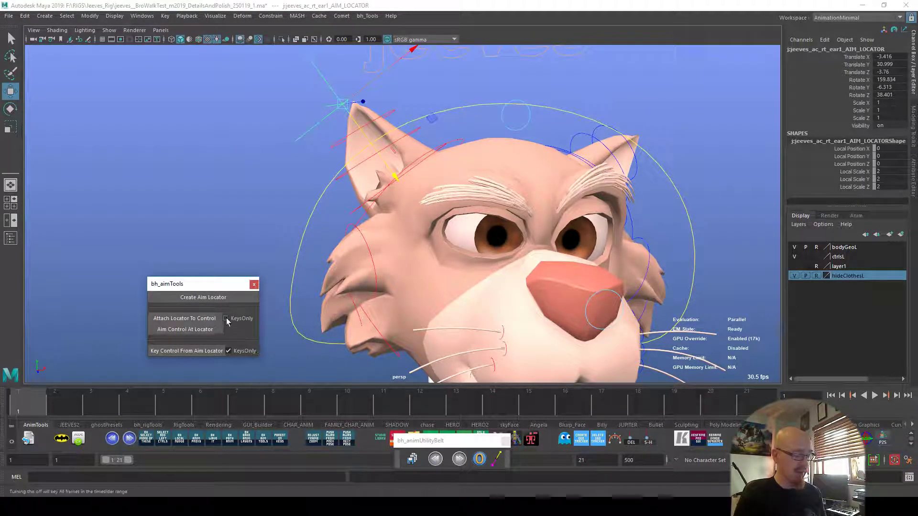
pyautogui.click(187, 351)
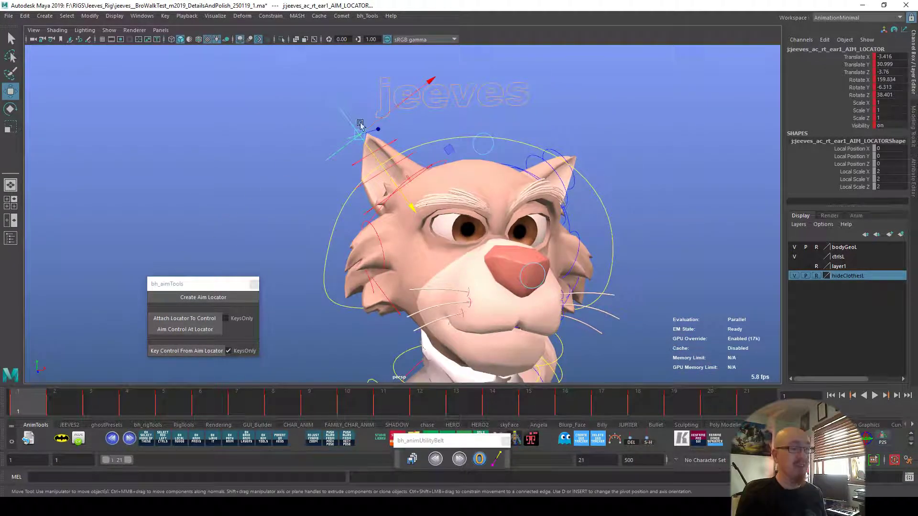
# Scrub the walk to check how the attached locator follows the right ear, and return to frame 1.
pyautogui.moveTo(100, 412); pyautogui.dragTo(201, 411)
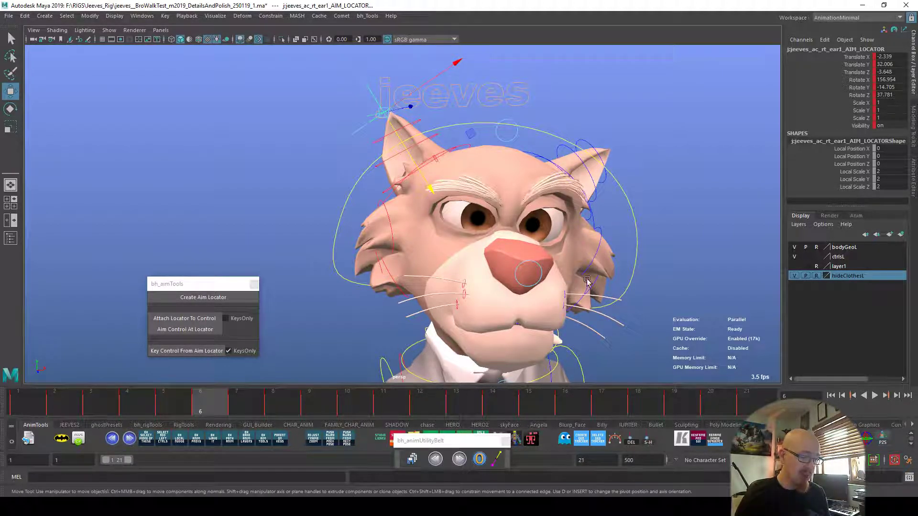
pyautogui.keyDown('alt'); pyautogui.moveTo(492, 348); pyautogui.dragTo(699, 384); pyautogui.keyUp('alt')
pyautogui.click(18, 401)
pyautogui.keyDown('alt'); pyautogui.moveTo(363, 335); pyautogui.dragTo(306, 388); pyautogui.keyUp('alt')
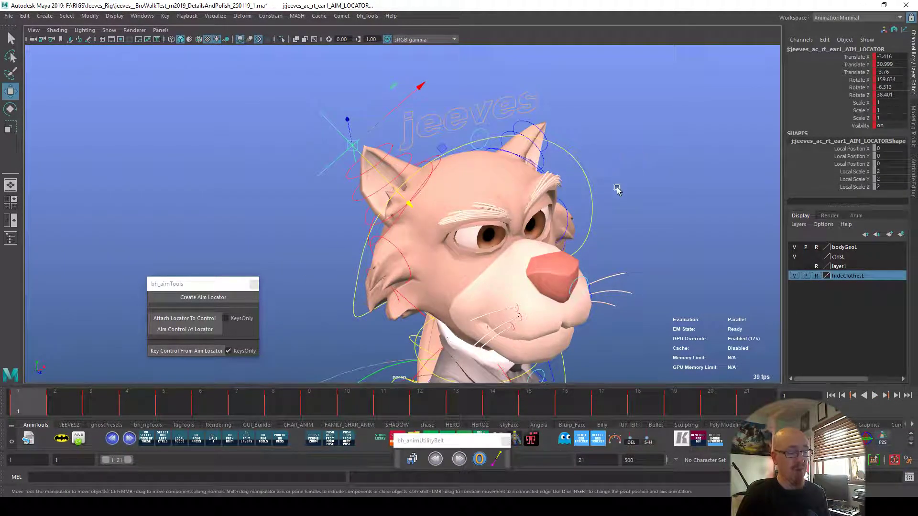
pyautogui.scroll(3, 329, 217)
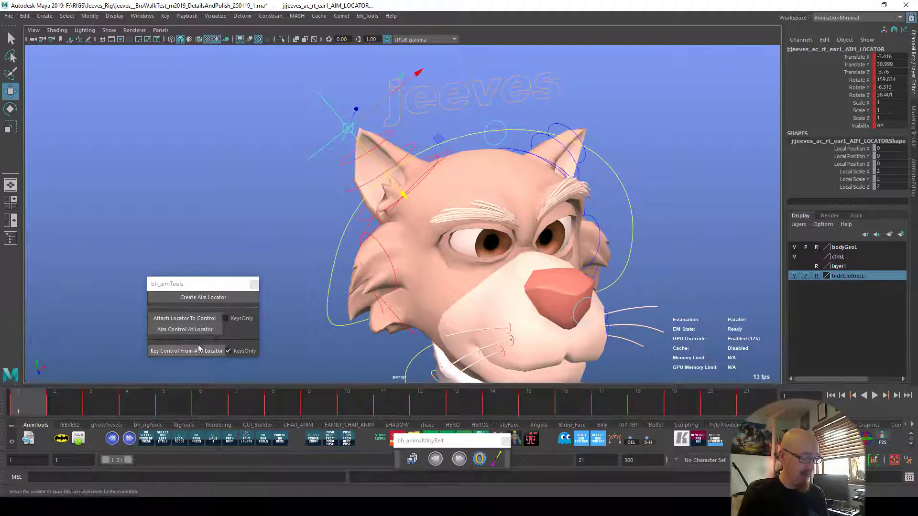
# Aim the right ear's first control at its locator, test the setup by nudging the locator, and undo the nudges.
pyautogui.click(196, 331)
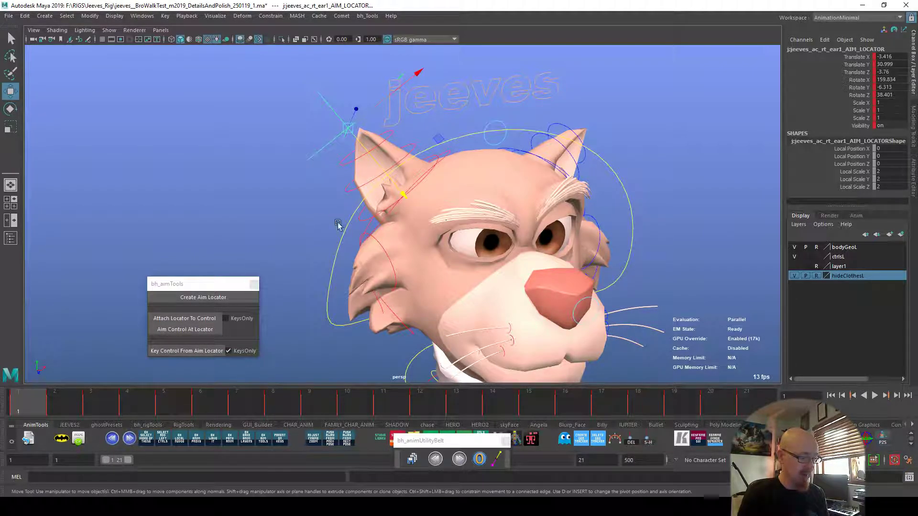
pyautogui.moveTo(412, 75); pyautogui.dragTo(415, 82)
pyautogui.hotkey('ctrl', 'z')
pyautogui.moveTo(419, 72); pyautogui.dragTo(414, 99)
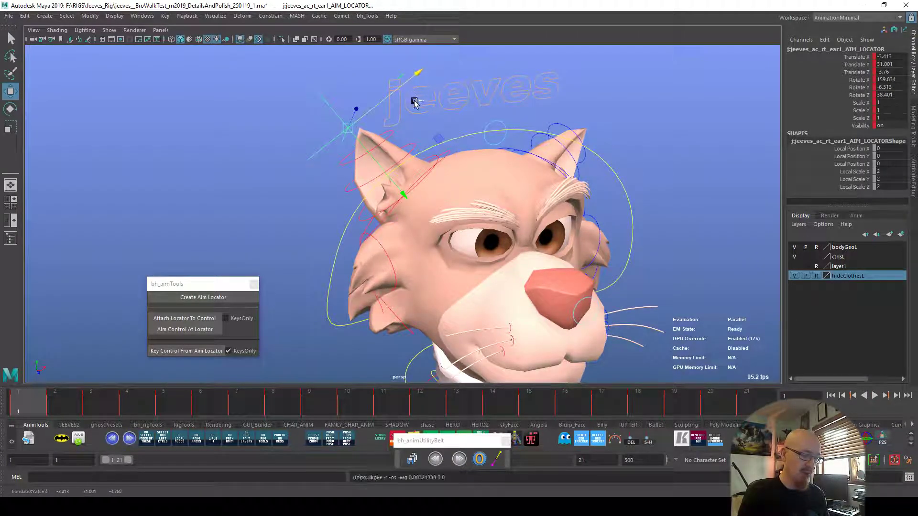
pyautogui.click(196, 329)
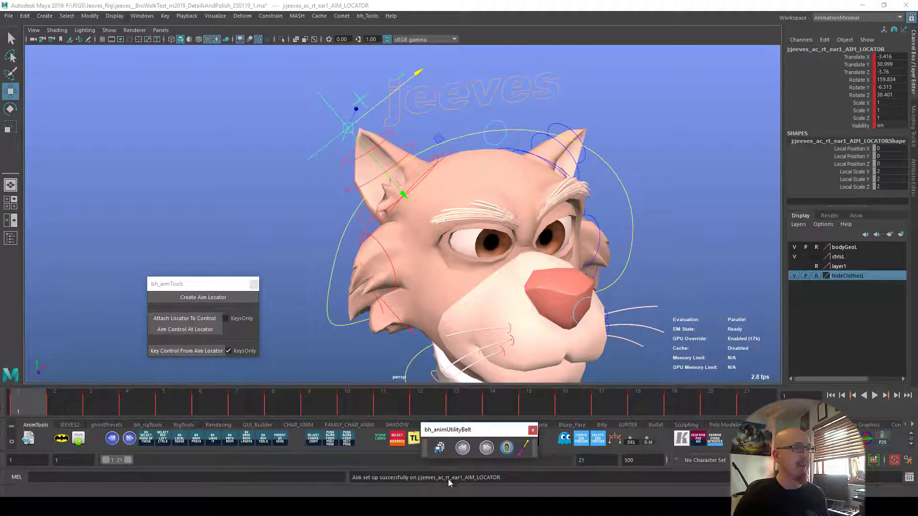
pyautogui.moveTo(418, 73); pyautogui.dragTo(422, 73)
pyautogui.hotkey('ctrl', 'z')
# Play back the walk to check the aimed right ear, and return to frame 1.
pyautogui.click(288, 364)
pyautogui.hotkey('alt', 'v')
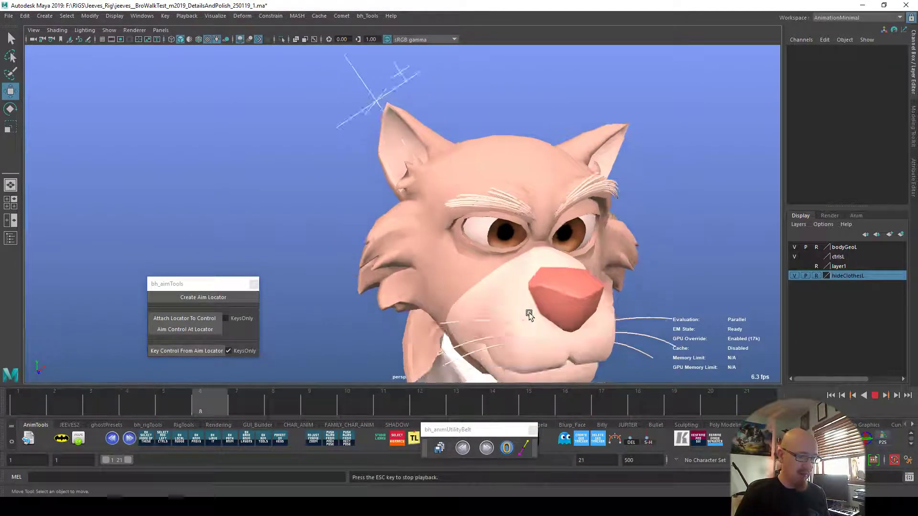
pyautogui.keyDown('alt'); pyautogui.moveTo(512, 318); pyautogui.dragTo(341, 375, button='right'); pyautogui.keyUp('alt')
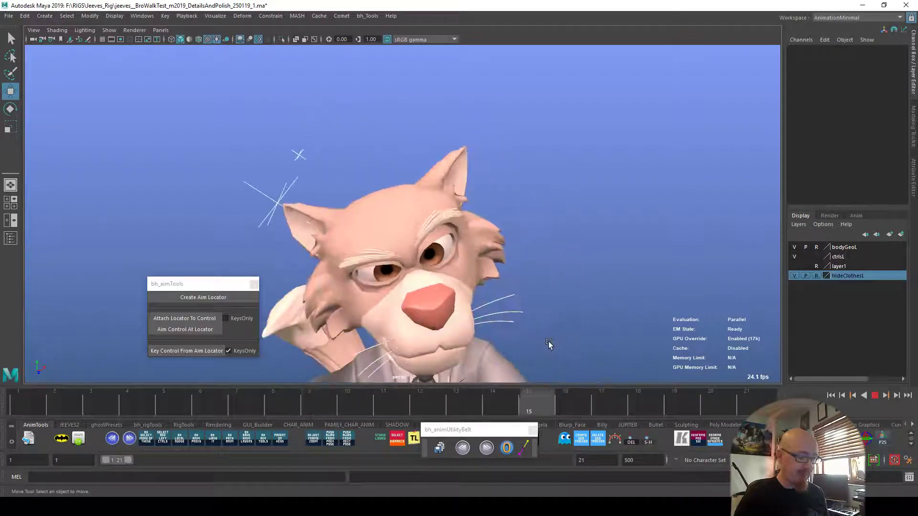
pyautogui.hotkey('alt', 'v')
pyautogui.moveTo(67, 404); pyautogui.dragTo(28, 420)
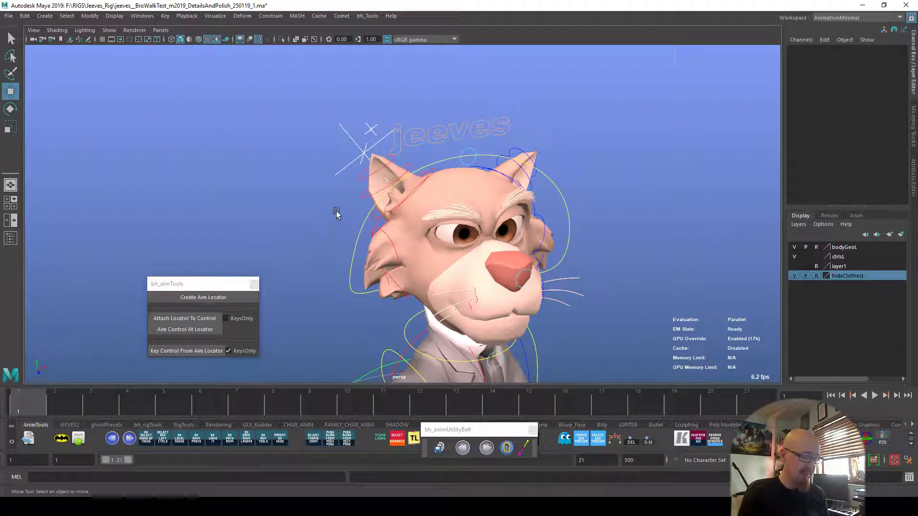
# Show the right ear aim locator's curves in the Graph Editor and save the scene incrementally as jeeves__BroWalkTest_m2019_DetailsAndPolish_250119_2.ma.
pyautogui.moveTo(331, 165); pyautogui.dragTo(349, 217)
pyautogui.moveTo(476, 334)
pyautogui.keyDown('alt'); pyautogui.mouseDown()
pyautogui.moveTo(440, 349)
pyautogui.moveTo(479, 334)
pyautogui.moveTo(465, 329)
pyautogui.mouseUp(); pyautogui.keyUp('alt')
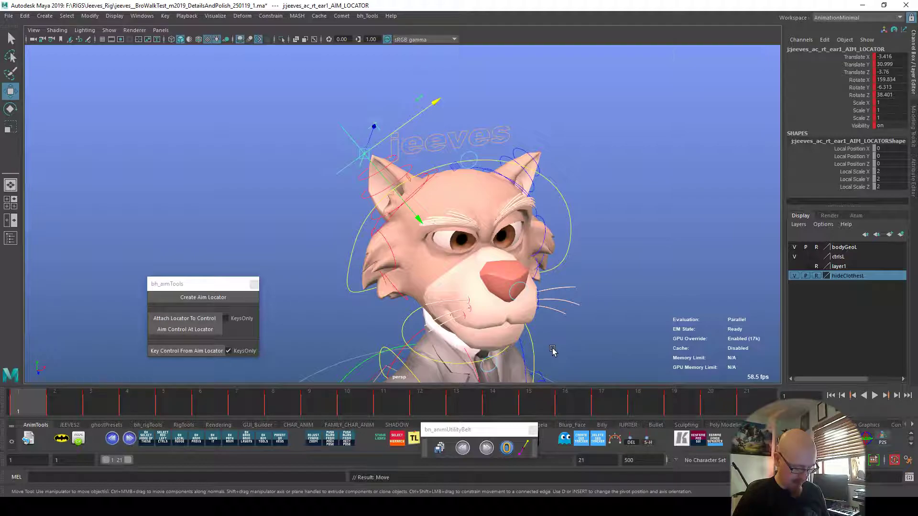
pyautogui.hotkey('shift', 'g')
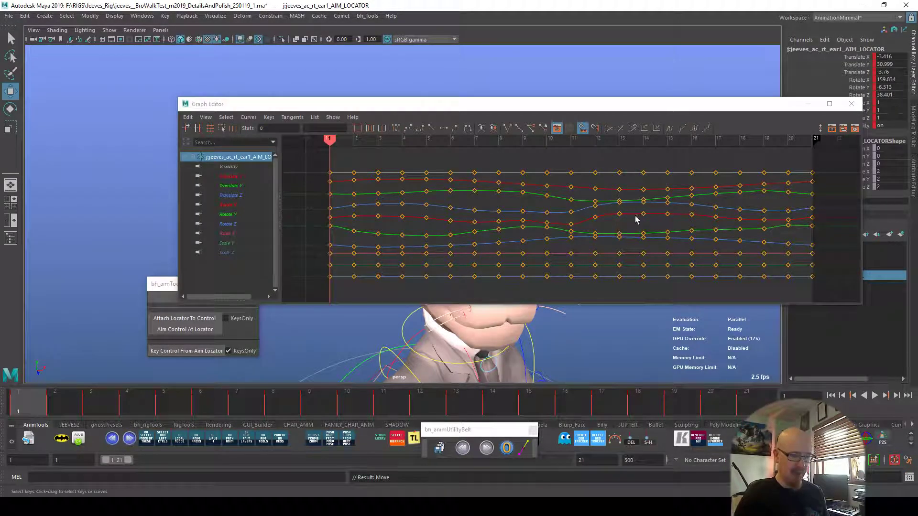
pyautogui.moveTo(650, 104); pyautogui.dragTo(561, 25)
pyautogui.click(439, 448)
pyautogui.keyDown('alt'); pyautogui.moveTo(687, 181); pyautogui.dragTo(596, 187, button='right'); pyautogui.keyUp('alt')
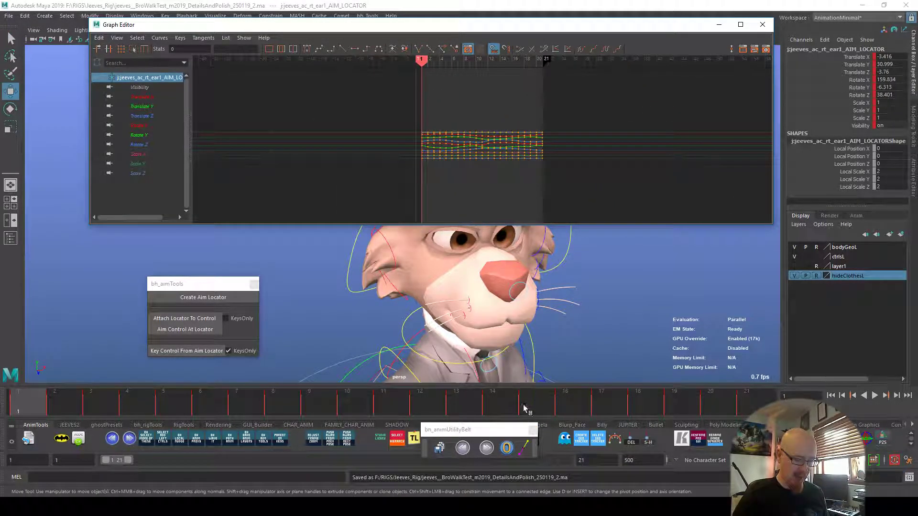
pyautogui.keyDown('alt'); pyautogui.moveTo(547, 152); pyautogui.dragTo(586, 144, button='right'); pyautogui.keyUp('alt')
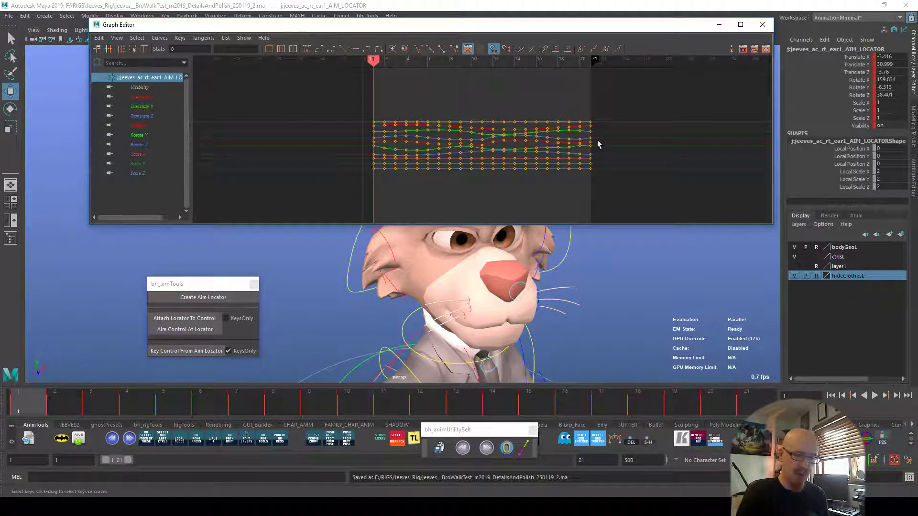
# Set both post infinity and pre infinity of the aim locator's curves to Cycle.
pyautogui.click(160, 38)
pyautogui.moveTo(203, 65)
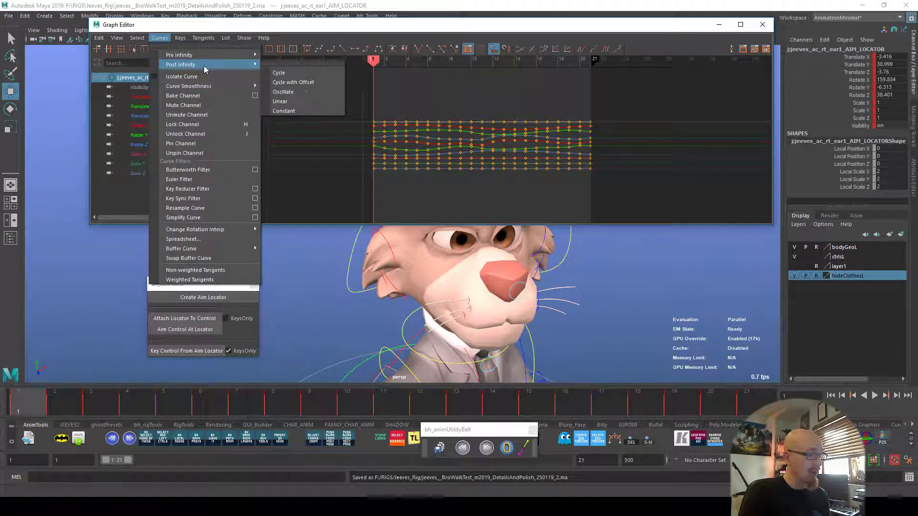
pyautogui.click(281, 73)
pyautogui.click(159, 38)
pyautogui.moveTo(194, 58)
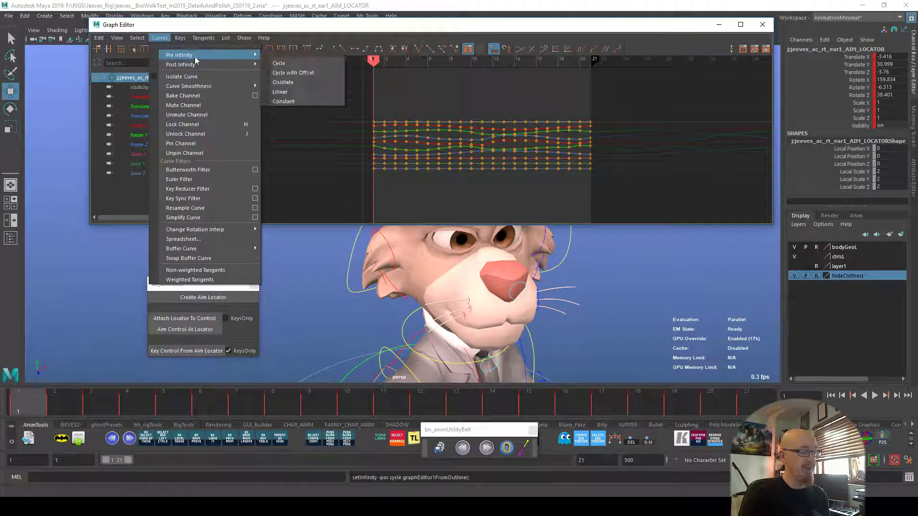
pyautogui.click(281, 62)
# Examine the cycled curves beyond the frame range, toggling the infinity display off and on for comparison.
pyautogui.keyDown('alt'); pyautogui.moveTo(460, 188); pyautogui.dragTo(606, 201, button='middle'); pyautogui.keyUp('alt')
pyautogui.keyDown('alt'); pyautogui.keyDown('shift'); pyautogui.moveTo(620, 165); pyautogui.dragTo(531, 172, button='right'); pyautogui.keyUp('shift'); pyautogui.keyUp('alt')
pyautogui.keyDown('alt'); pyautogui.moveTo(530, 172); pyautogui.dragTo(458, 175, button='middle'); pyautogui.keyUp('alt')
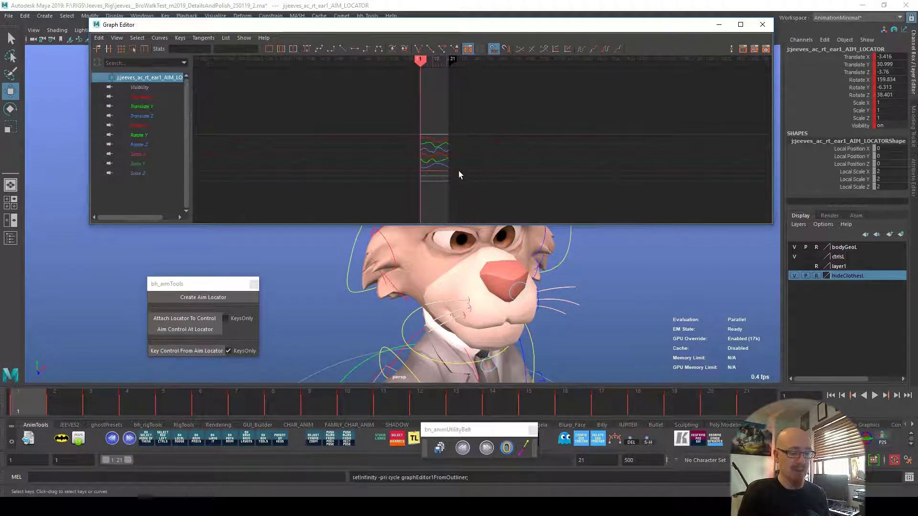
pyautogui.keyDown('alt'); pyautogui.keyDown('shift'); pyautogui.moveTo(472, 149); pyautogui.dragTo(502, 158, button='right'); pyautogui.keyUp('shift'); pyautogui.keyUp('alt')
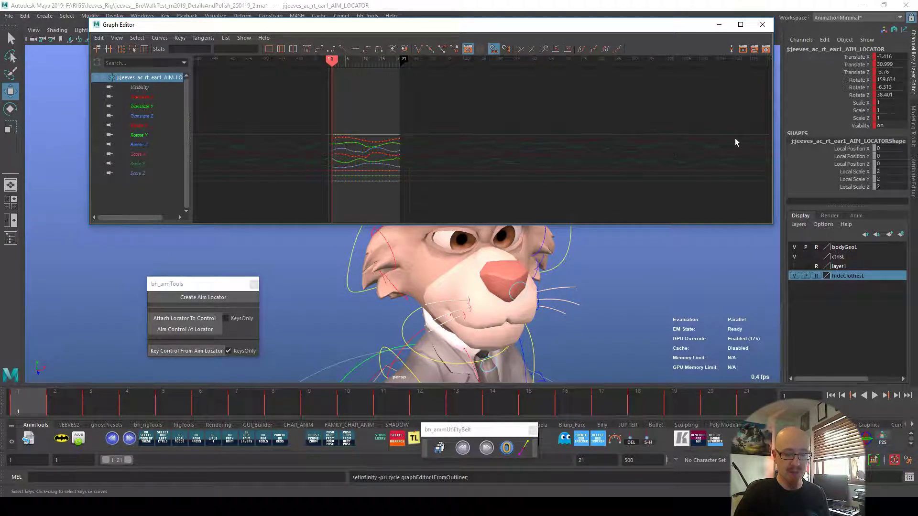
pyautogui.click(117, 38)
pyautogui.click(140, 166)
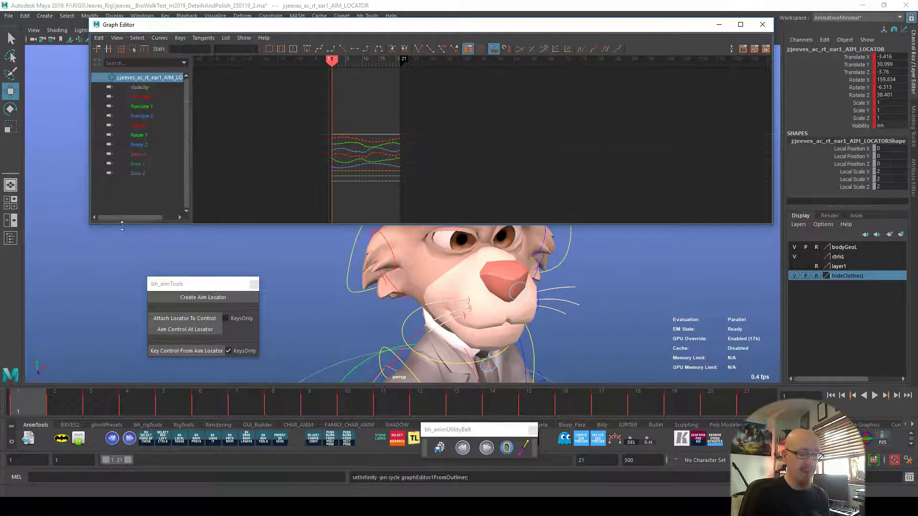
pyautogui.click(137, 38)
pyautogui.moveTo(117, 38)
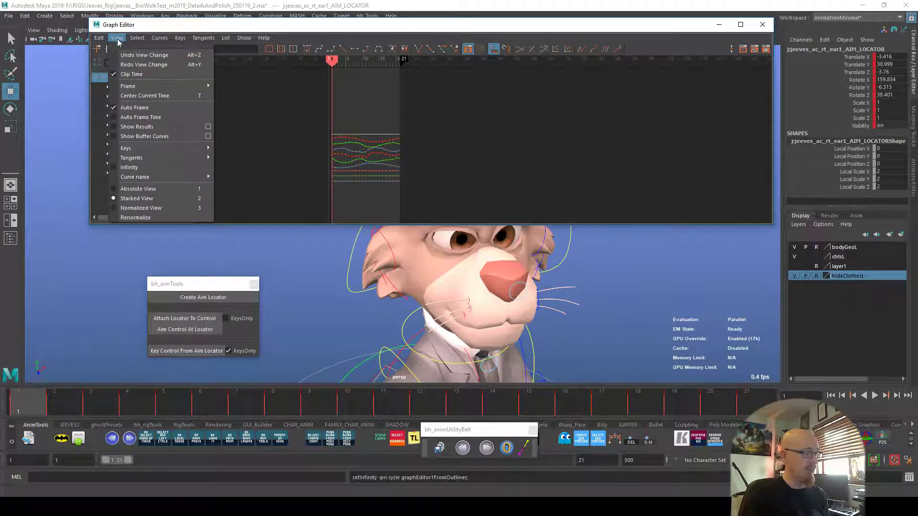
pyautogui.click(138, 168)
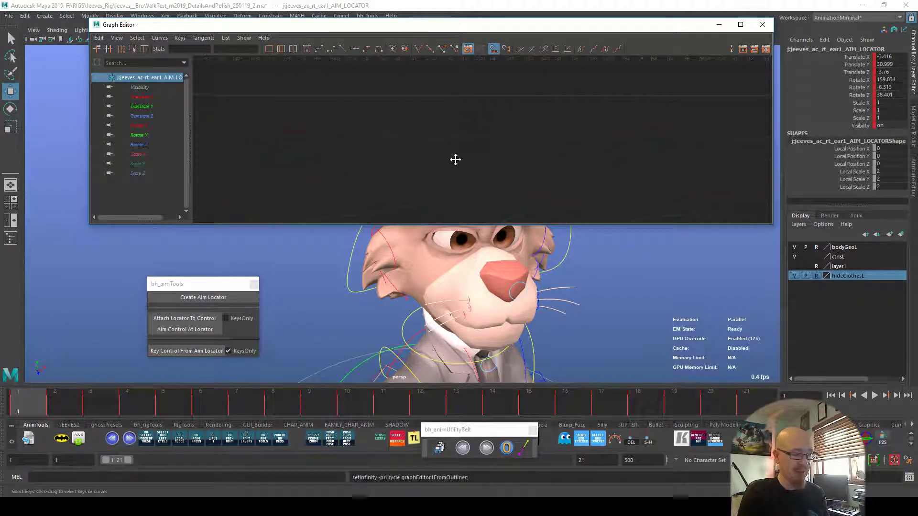
pyautogui.press('f')
pyautogui.keyDown('alt'); pyautogui.moveTo(319, 171); pyautogui.dragTo(575, 140, button='middle'); pyautogui.keyUp('alt')
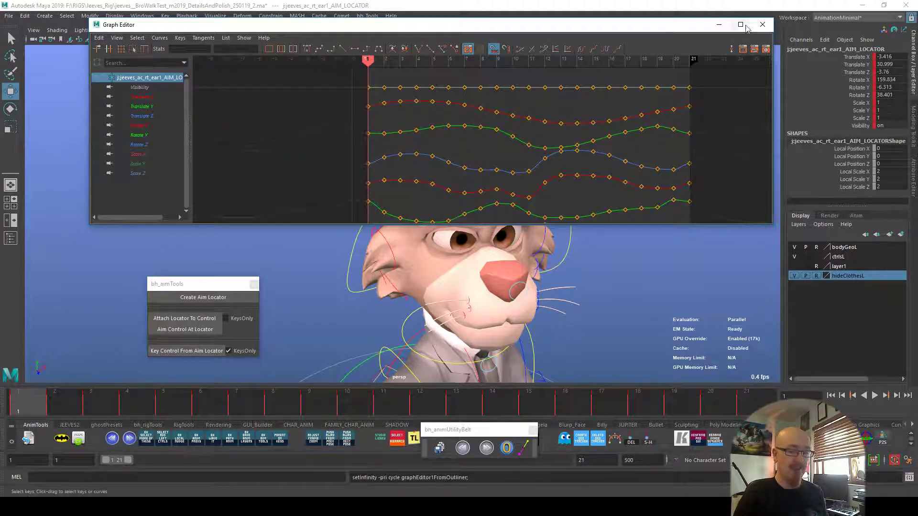
# Minimise the Graph Editor and extend the playback range to frame 198.
pyautogui.click(720, 24)
pyautogui.hotkey('alt', 'v')
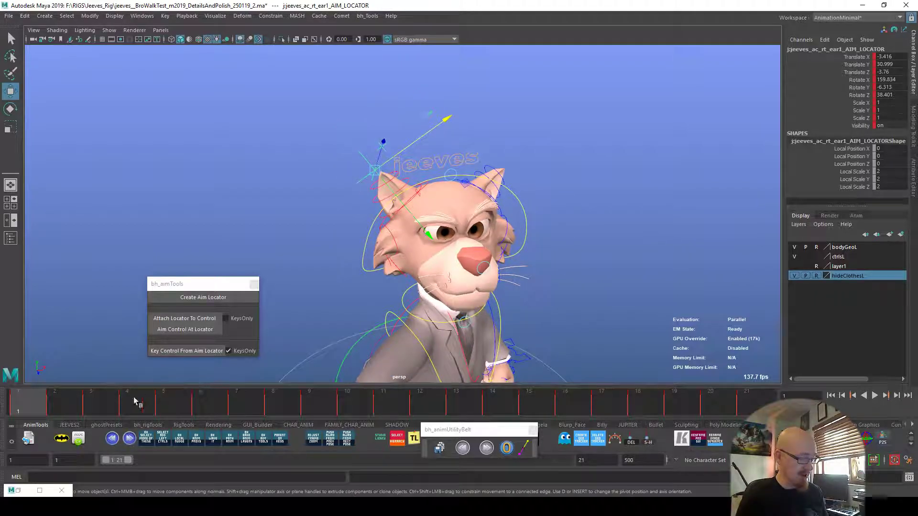
pyautogui.moveTo(170, 401); pyautogui.dragTo(423, 406)
pyautogui.moveTo(215, 405); pyautogui.dragTo(301, 400)
pyautogui.moveTo(128, 460); pyautogui.dragTo(289, 460)
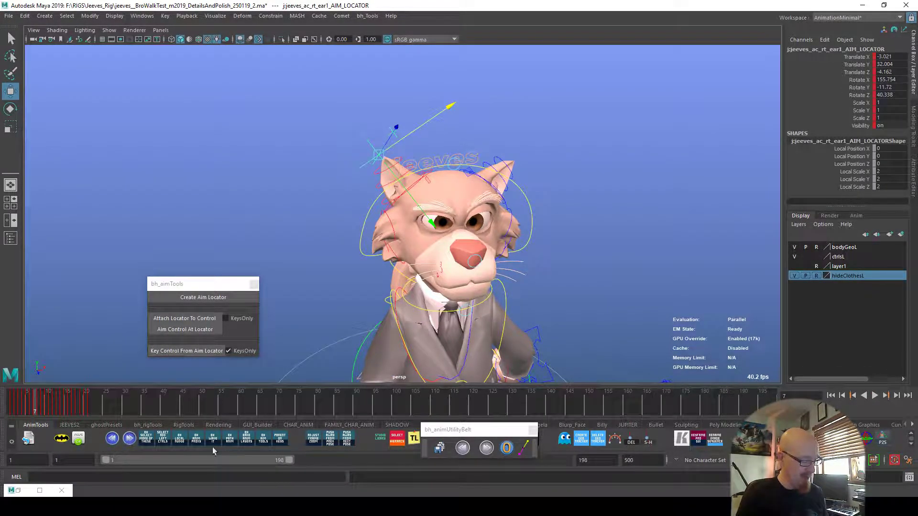
# Play the walk over the extended range and examine the right ear and its locator from several angles.
pyautogui.hotkey('alt', 'v')
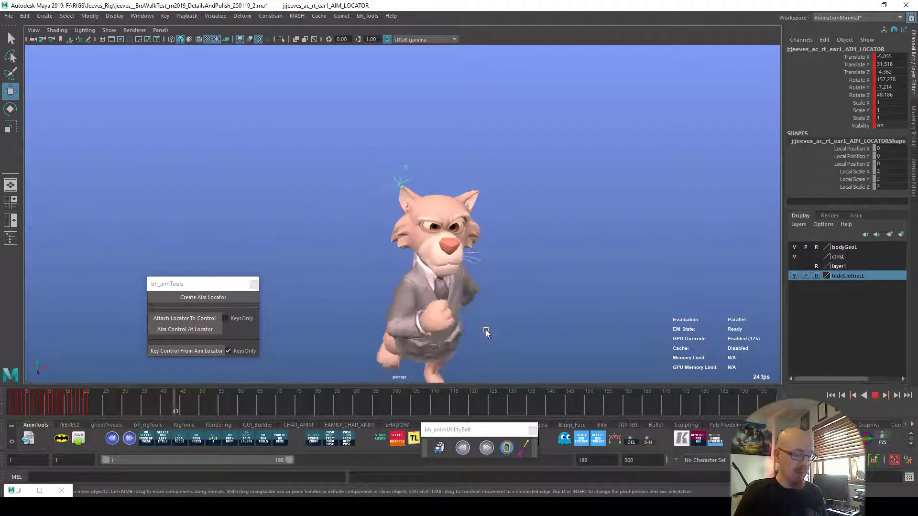
pyautogui.hotkey('alt', 'v')
pyautogui.keyDown('alt'); pyautogui.moveTo(451, 288); pyautogui.dragTo(497, 264); pyautogui.keyUp('alt')
pyautogui.keyDown('alt'); pyautogui.moveTo(497, 264); pyautogui.dragTo(550, 258, button='right'); pyautogui.keyUp('alt')
pyautogui.keyDown('alt'); pyautogui.moveTo(384, 228); pyautogui.dragTo(516, 225); pyautogui.keyUp('alt')
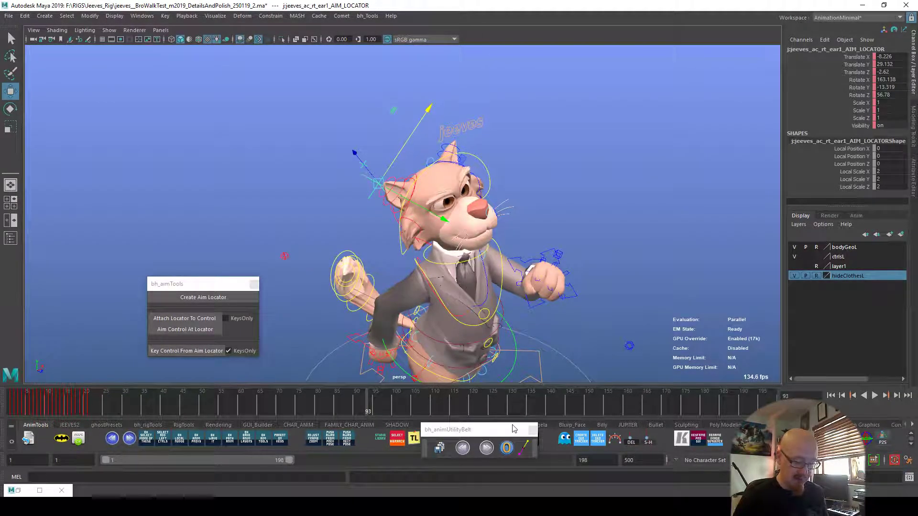
pyautogui.click(516, 428)
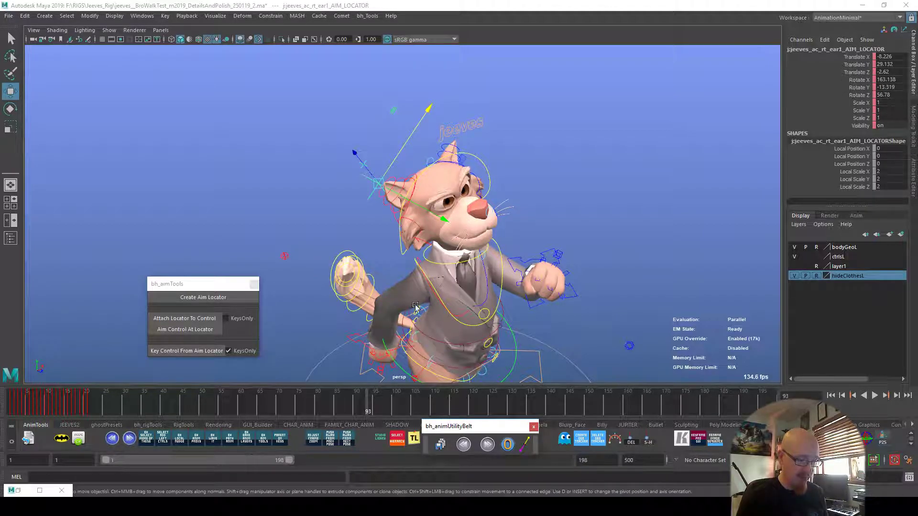
pyautogui.keyDown('alt'); pyautogui.moveTo(574, 260); pyautogui.dragTo(521, 263); pyautogui.keyUp('alt')
pyautogui.keyDown('alt'); pyautogui.moveTo(521, 263); pyautogui.dragTo(664, 265, button='right'); pyautogui.keyUp('alt')
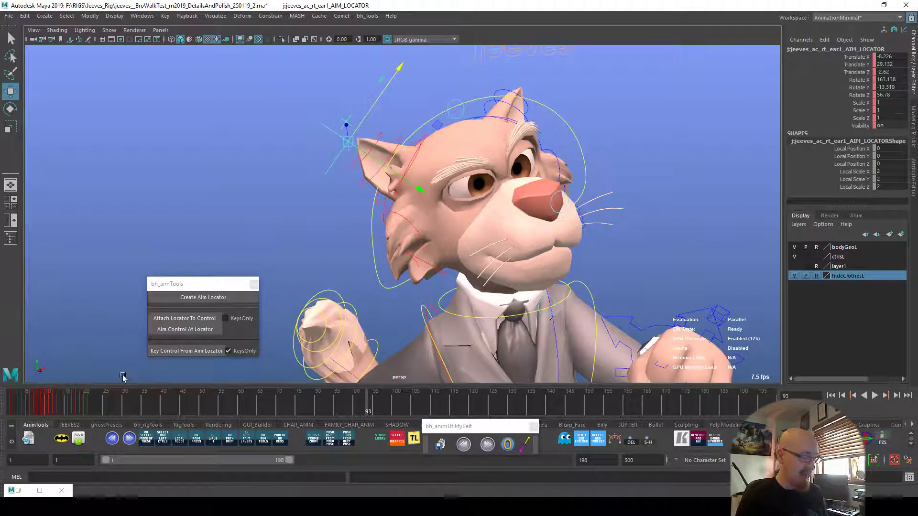
pyautogui.keyDown('alt'); pyautogui.moveTo(610, 297); pyautogui.dragTo(629, 299); pyautogui.keyUp('alt')
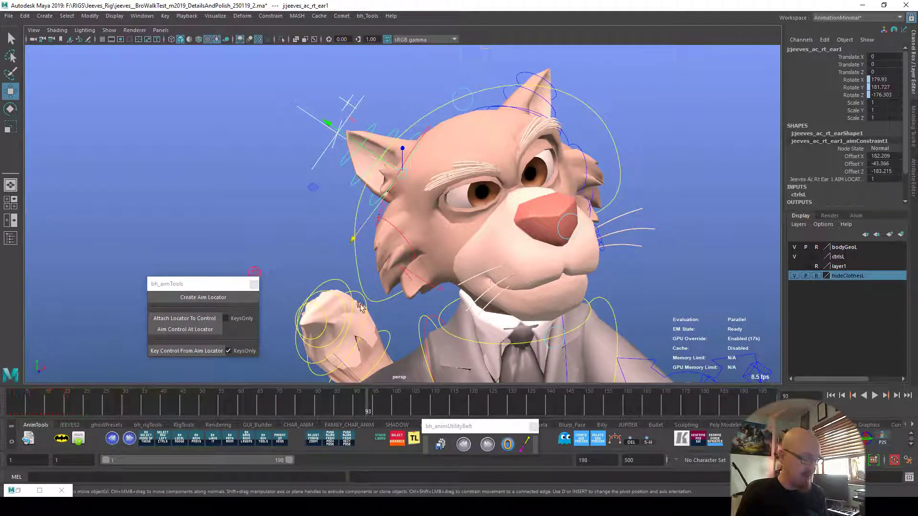
# Shift the right ear aim locator's keys about two frames later and play back the overlapping ear motion.
pyautogui.click(316, 164)
pyautogui.click(316, 164)
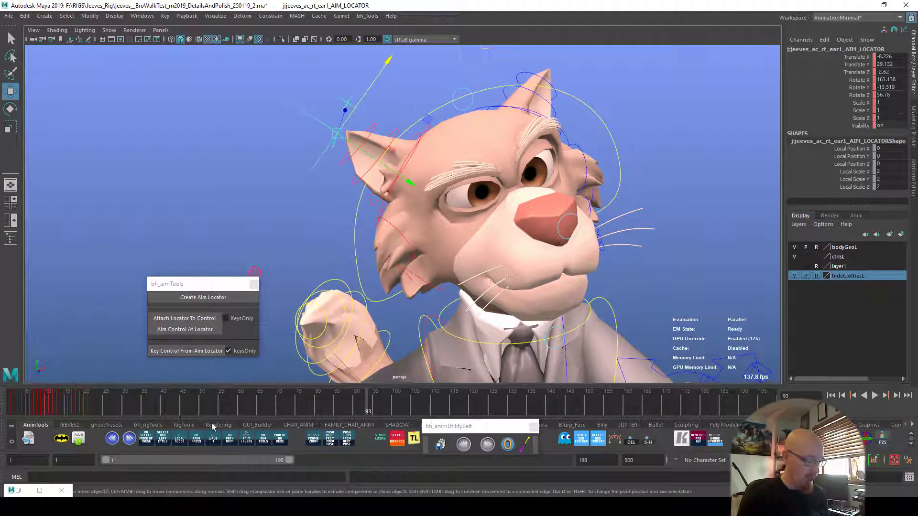
pyautogui.keyDown('shift'); pyautogui.moveTo(89, 406); pyautogui.dragTo(51, 411); pyautogui.keyUp('shift')
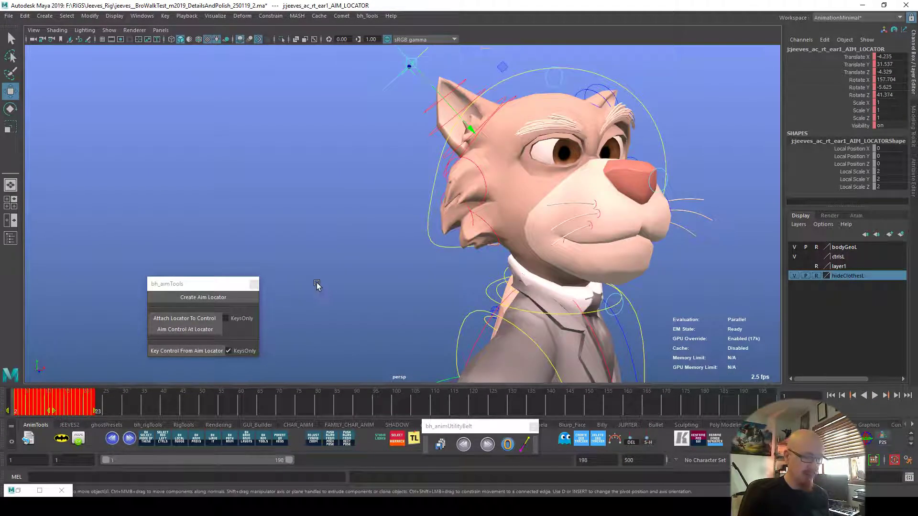
pyautogui.click(308, 286)
pyautogui.hotkey('alt', 'v')
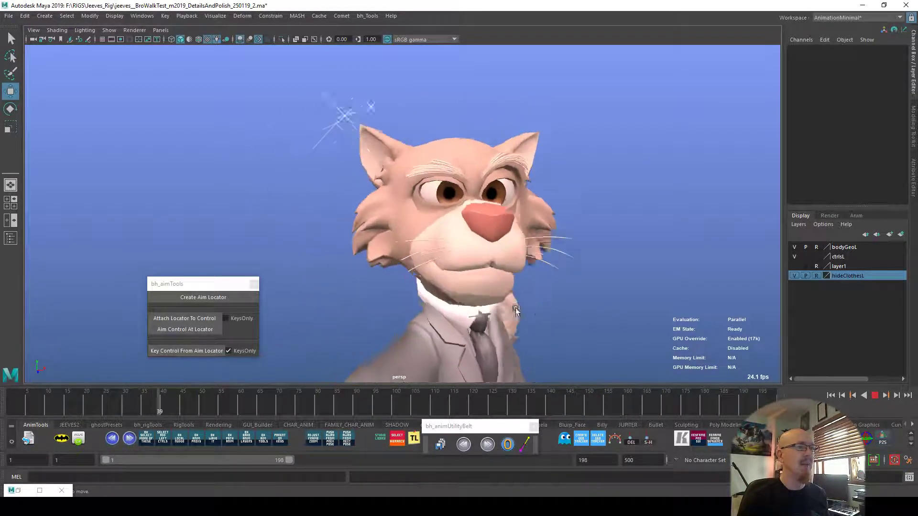
# Stop playback, return to the first frame, and set the playback range to end at frame 21.
pyautogui.hotkey('alt', 'v')
pyautogui.moveTo(104, 400); pyautogui.dragTo(12, 401)
pyautogui.keyDown('alt'); pyautogui.moveTo(450, 302); pyautogui.dragTo(429, 337); pyautogui.keyUp('alt')
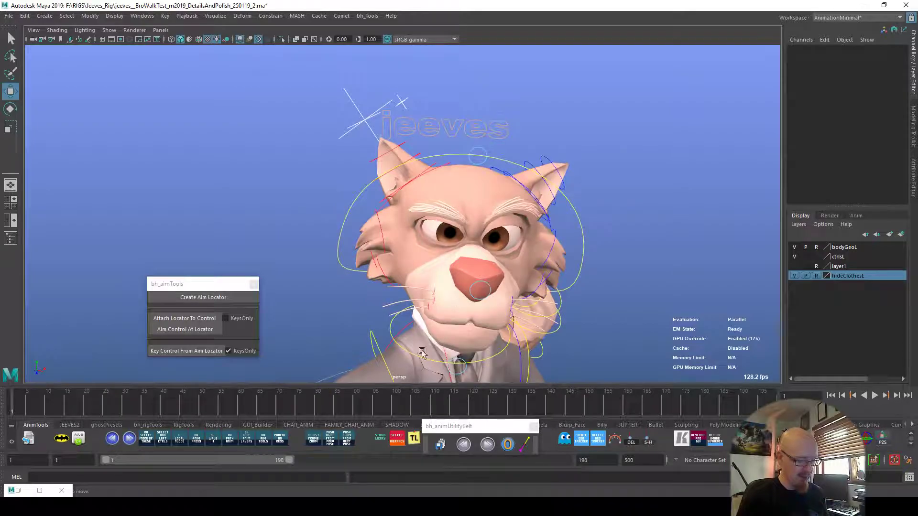
pyautogui.write('21')
pyautogui.press('Return')
# Create an aim locator for the first left ear control beyond the ear tip, attach it, and aim the control at it.
pyautogui.moveTo(623, 243)
pyautogui.keyDown('alt'); pyautogui.mouseDown()
pyautogui.moveTo(637, 254)
pyautogui.moveTo(604, 241)
pyautogui.mouseUp(); pyautogui.keyUp('alt')
pyautogui.click(575, 294)
pyautogui.keyDown('alt'); pyautogui.moveTo(575, 294); pyautogui.dragTo(614, 320); pyautogui.keyUp('alt')
pyautogui.click(232, 298)
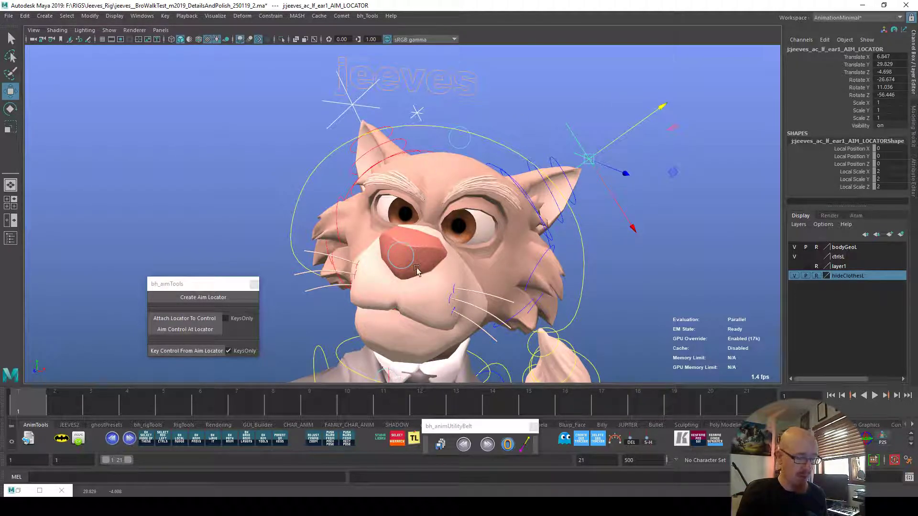
pyautogui.click(210, 319)
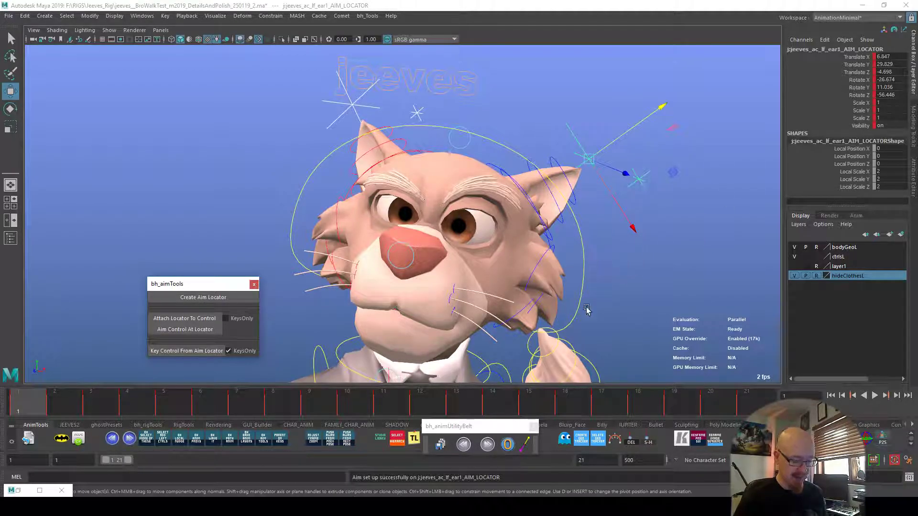
# Cycle all curves of the left ear aim locator before and after the keyed range, and minimise the Graph Editor.
pyautogui.hotkey('ctrl', 'g')
pyautogui.press('a')
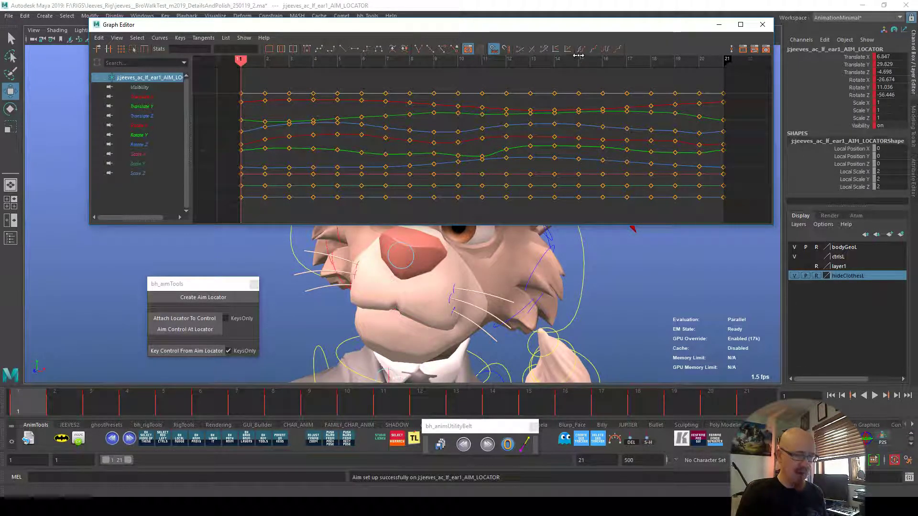
pyautogui.click(605, 48)
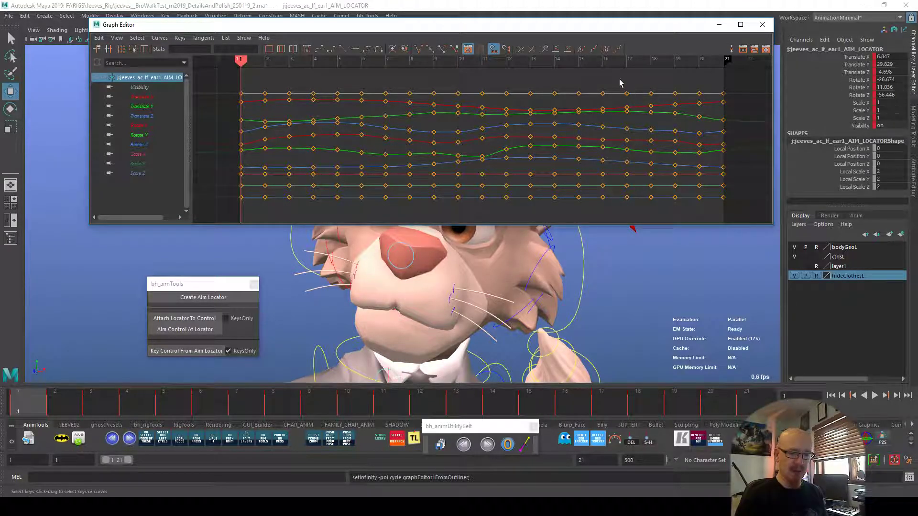
pyautogui.click(159, 38)
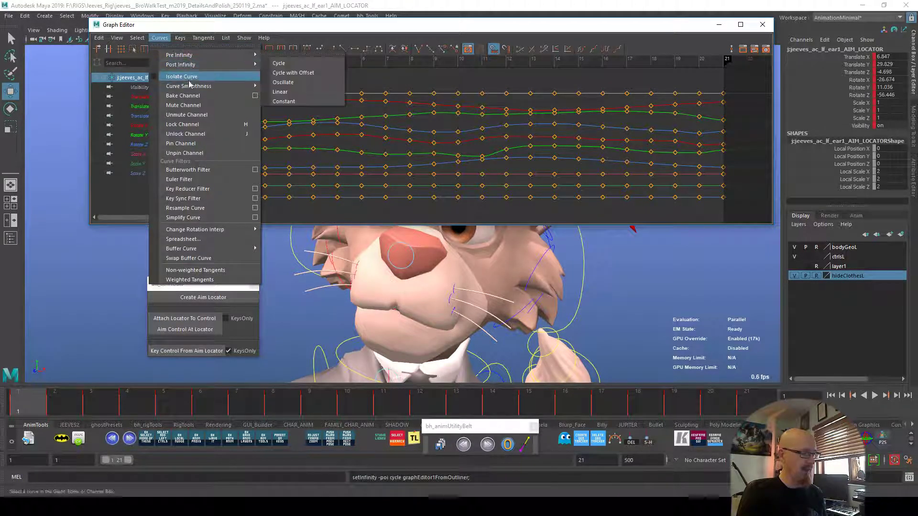
pyautogui.click(432, 26)
pyautogui.click(719, 25)
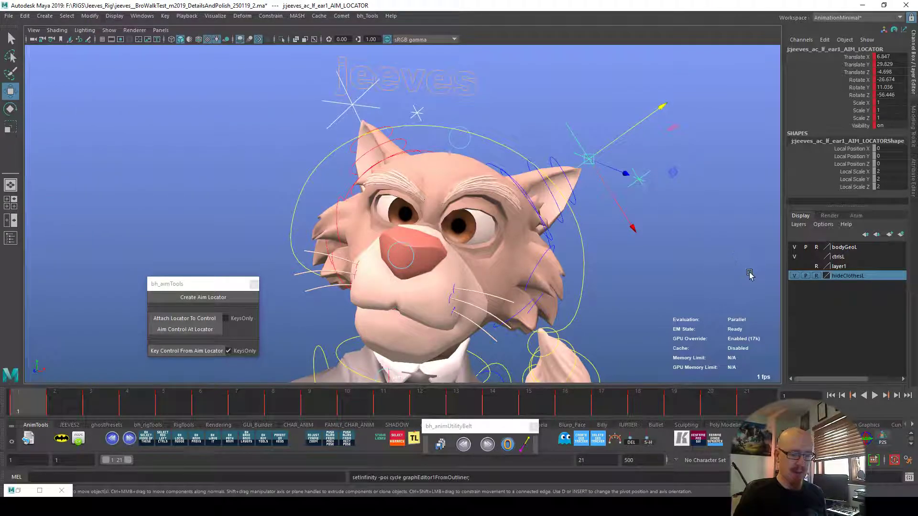
# Extend the playback range to frame 86, and shift the left ear aim locator's keys slightly later while reviewing playback.
pyautogui.keyDown('alt'); pyautogui.moveTo(749, 271); pyautogui.dragTo(327, 332, button='right'); pyautogui.keyUp('alt')
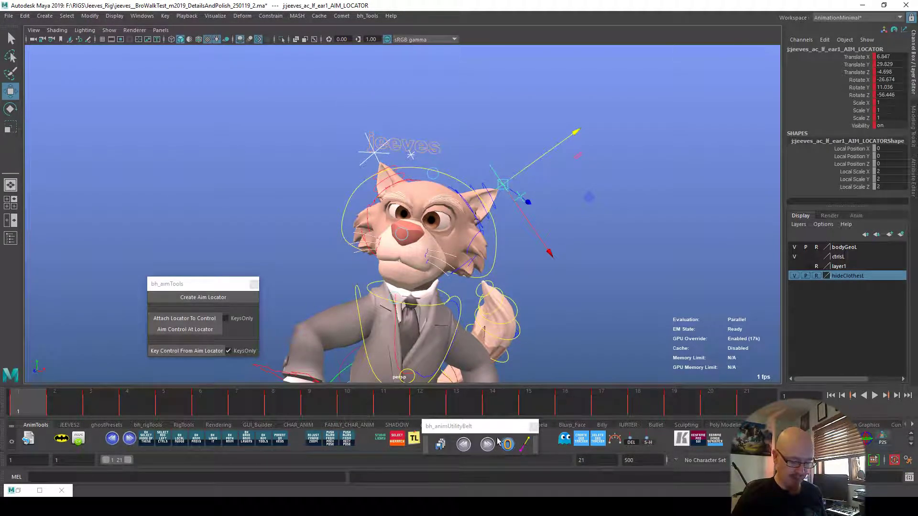
pyautogui.moveTo(128, 460); pyautogui.dragTo(187, 465)
pyautogui.keyDown('shift'); pyautogui.moveTo(24, 406); pyautogui.dragTo(229, 401); pyautogui.keyUp('shift')
pyautogui.click(281, 402)
pyautogui.keyDown('shift'); pyautogui.moveTo(15, 404); pyautogui.dragTo(213, 416); pyautogui.keyUp('shift')
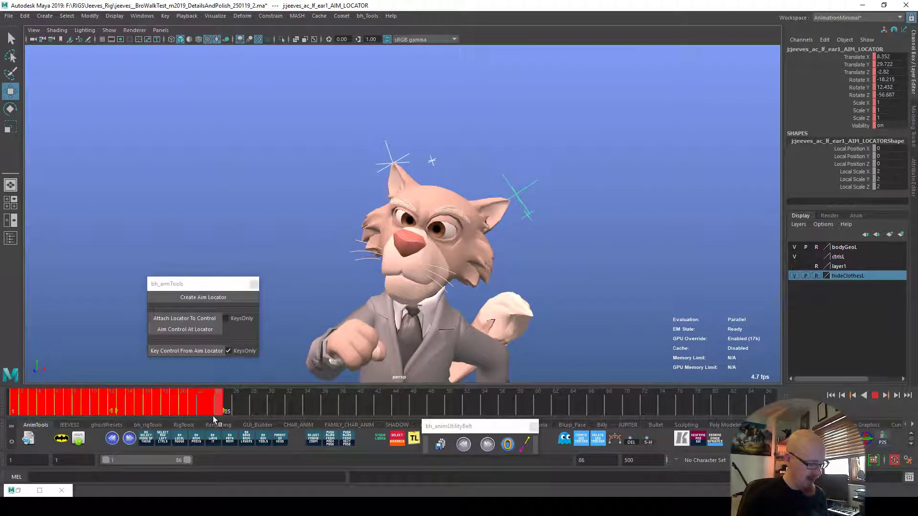
pyautogui.moveTo(113, 411); pyautogui.dragTo(111, 411)
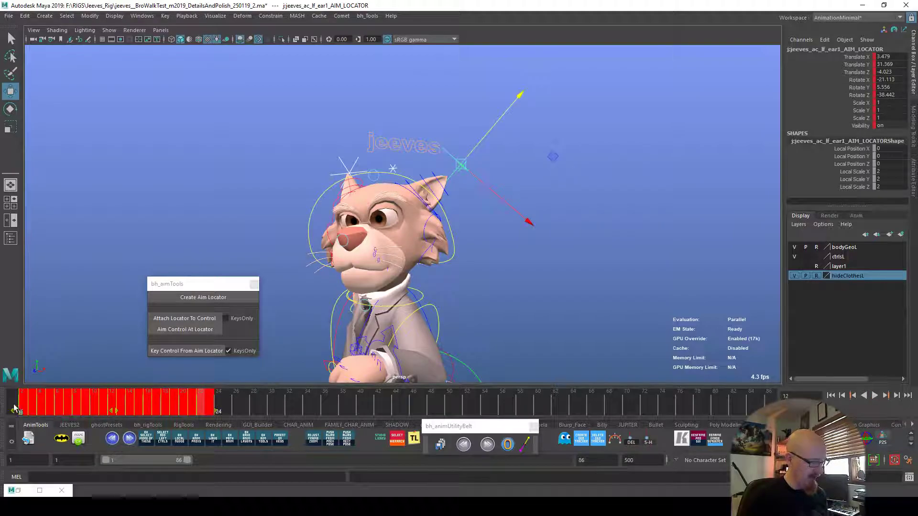
pyautogui.hotkey('alt', 'v')
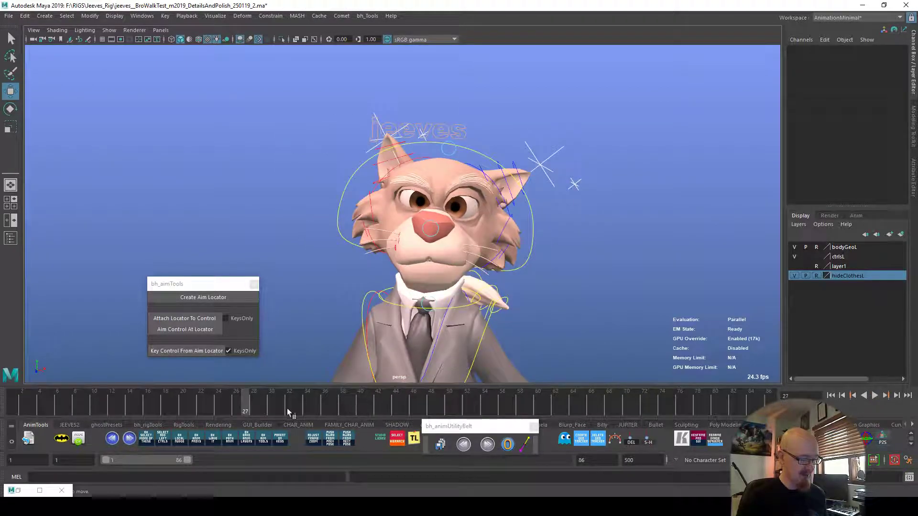
pyautogui.moveTo(287, 411); pyautogui.dragTo(11, 417)
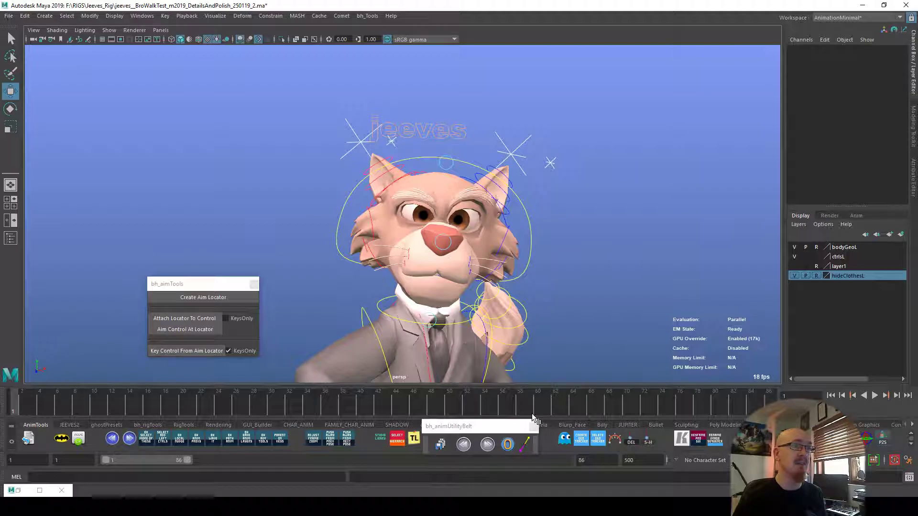
# Restore the playback end to frame 21 and key the first right ear control from its aim locator, deleting its existing rotation keys.
pyautogui.doubleClick(591, 460)
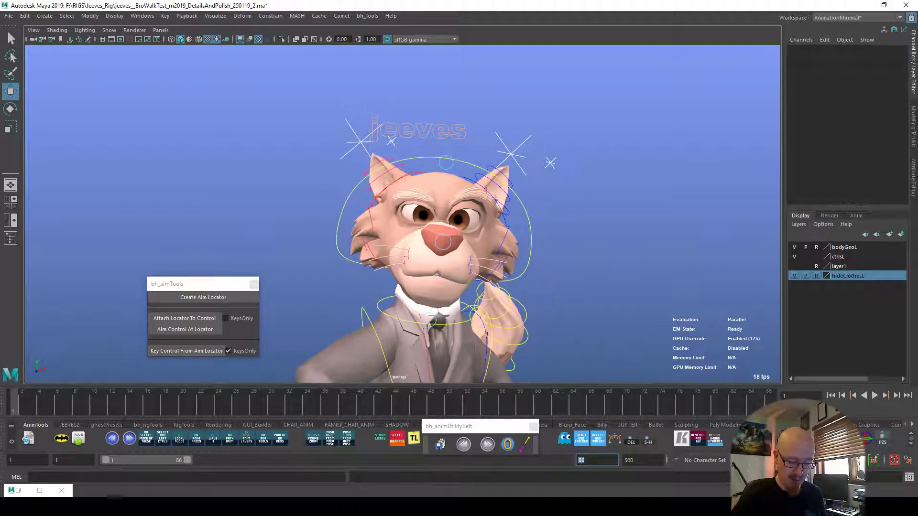
pyautogui.press('Return')
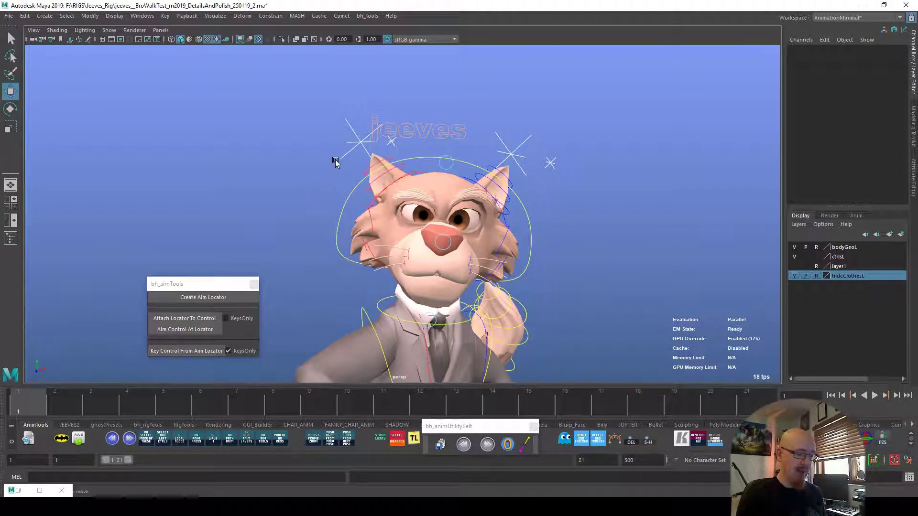
pyautogui.click(360, 142)
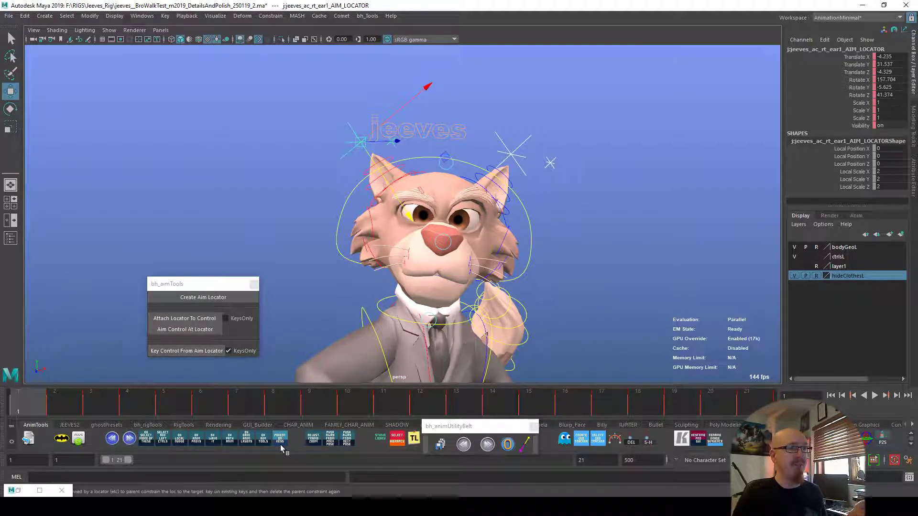
pyautogui.click(193, 351)
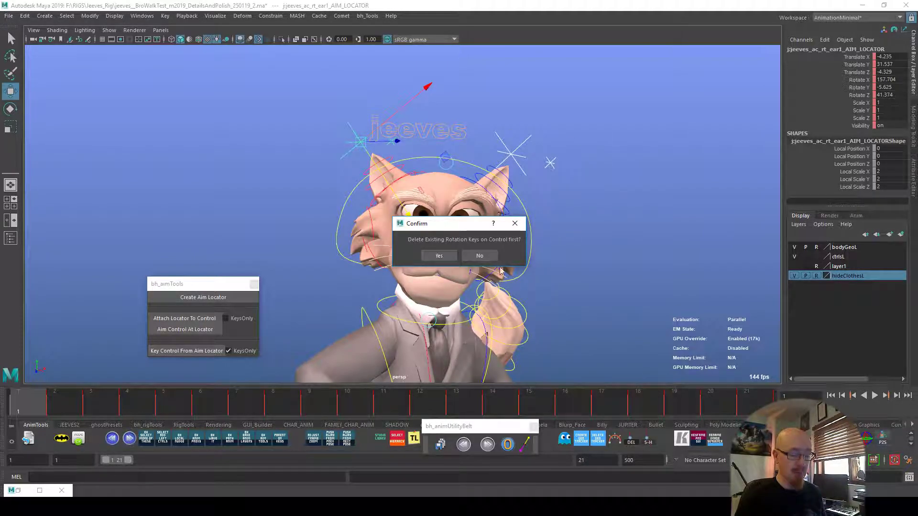
pyautogui.click(453, 261)
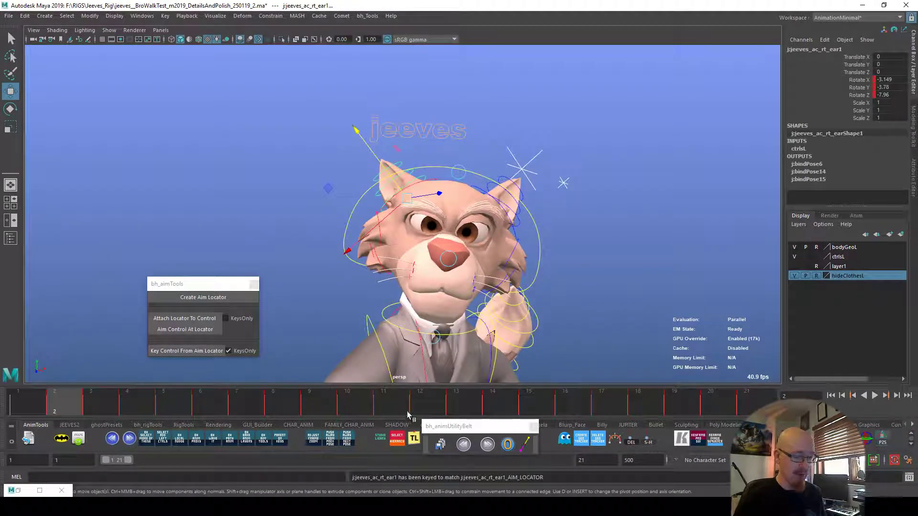
# Key the first left ear control from its aim locator, deleting its existing rotation keys, and play back the walk.
pyautogui.click(522, 169)
pyautogui.click(213, 351)
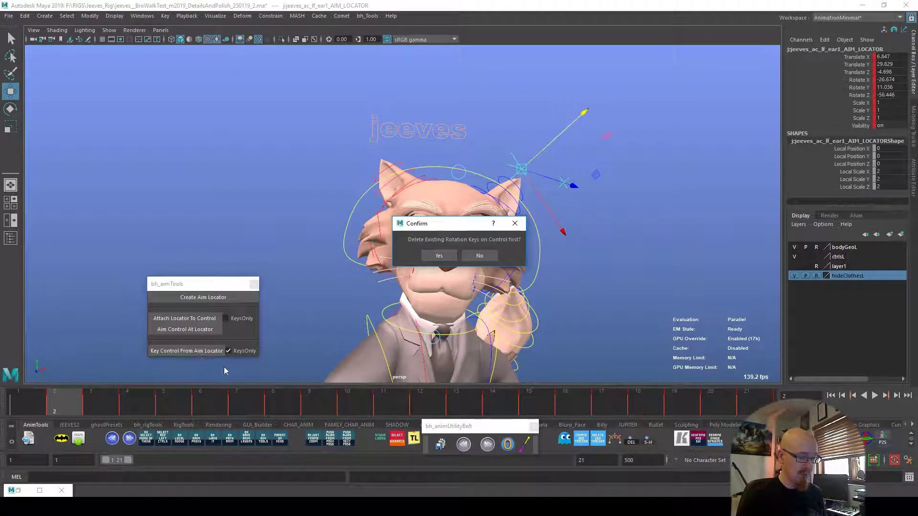
pyautogui.click(449, 257)
pyautogui.click(589, 351)
pyautogui.hotkey('alt', 'v')
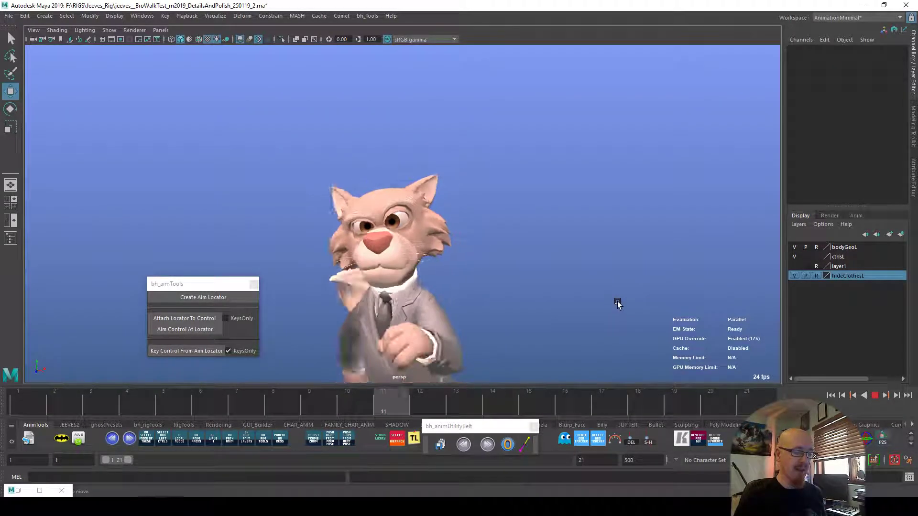
pyautogui.hotkey('alt', 'v')
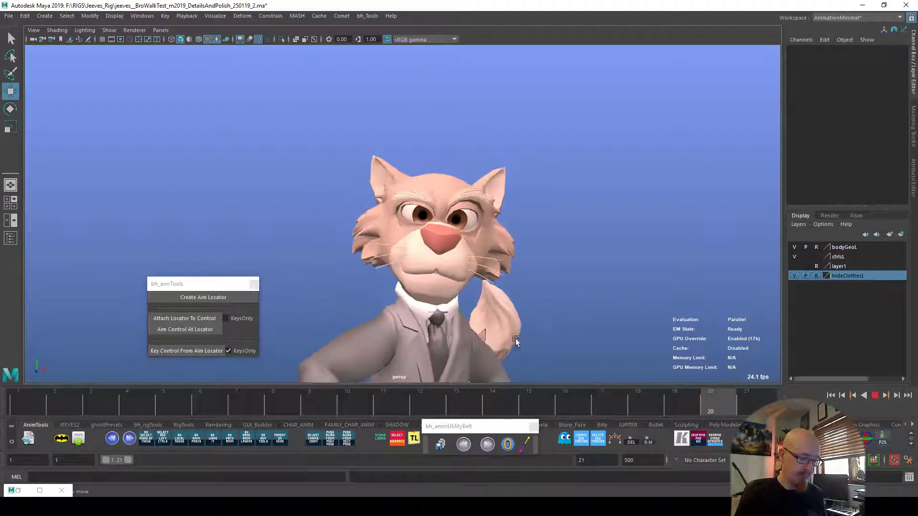
# Set up an aim locator just beyond the right ear tip for the second right ear control, with the control aimed at it.
pyautogui.scroll(5, 523, 225)
pyautogui.keyDown('alt'); pyautogui.moveTo(483, 269); pyautogui.dragTo(454, 257); pyautogui.keyUp('alt')
pyautogui.keyDown('alt'); pyautogui.moveTo(454, 257); pyautogui.dragTo(480, 250, button='right'); pyautogui.keyUp('alt')
pyautogui.keyDown('alt'); pyautogui.moveTo(480, 250); pyautogui.dragTo(431, 228); pyautogui.keyUp('alt')
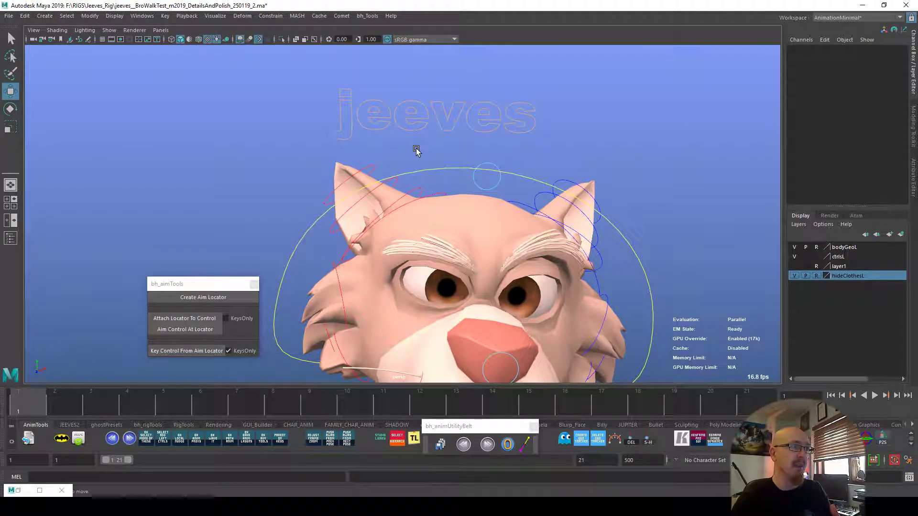
pyautogui.click(370, 195)
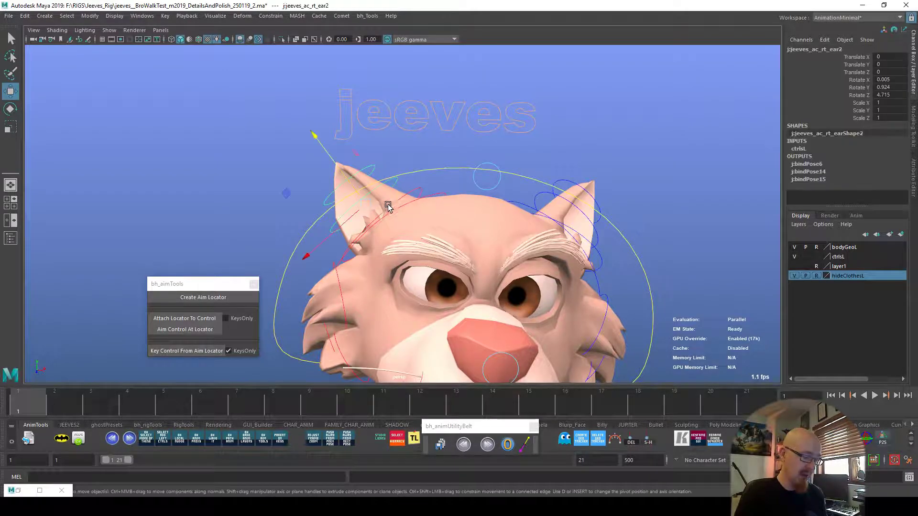
pyautogui.click(219, 297)
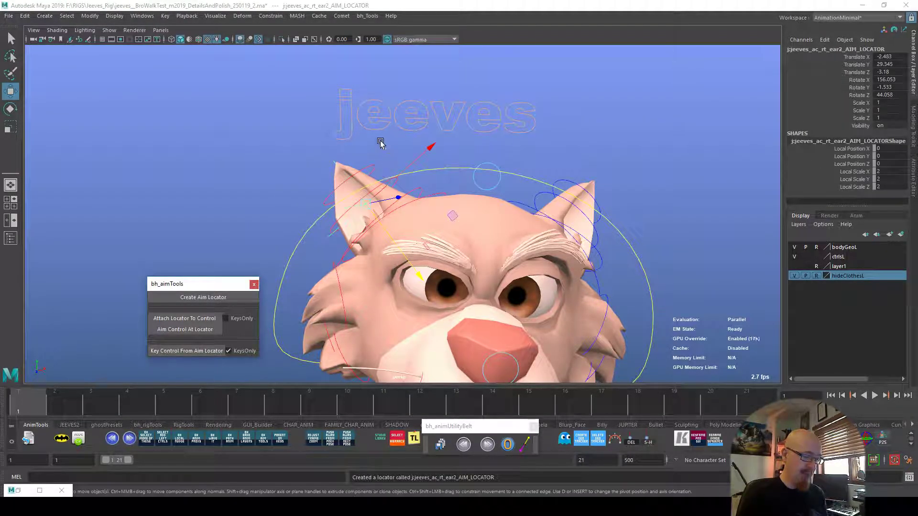
pyautogui.moveTo(419, 268); pyautogui.dragTo(383, 224)
pyautogui.moveTo(391, 235); pyautogui.dragTo(387, 233, button='middle')
pyautogui.moveTo(316, 126); pyautogui.dragTo(386, 233, button='middle')
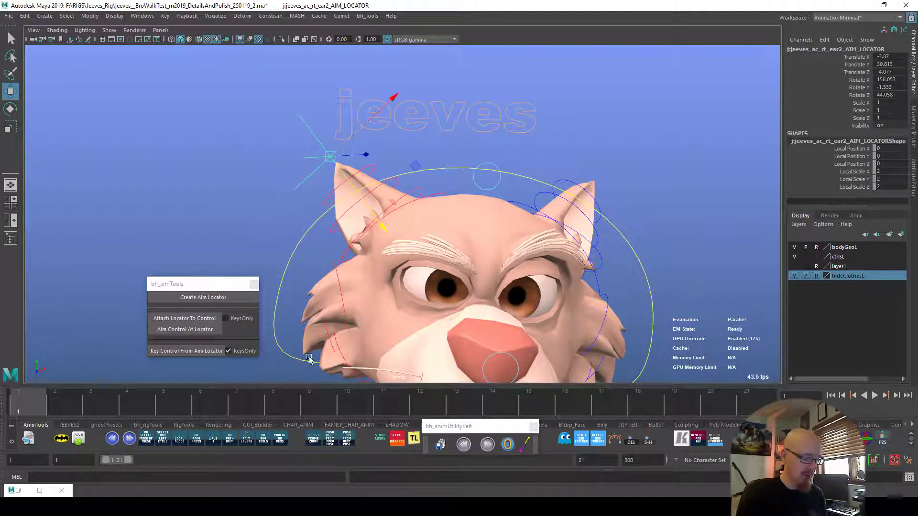
pyautogui.moveTo(383, 229); pyautogui.dragTo(386, 257, button='middle')
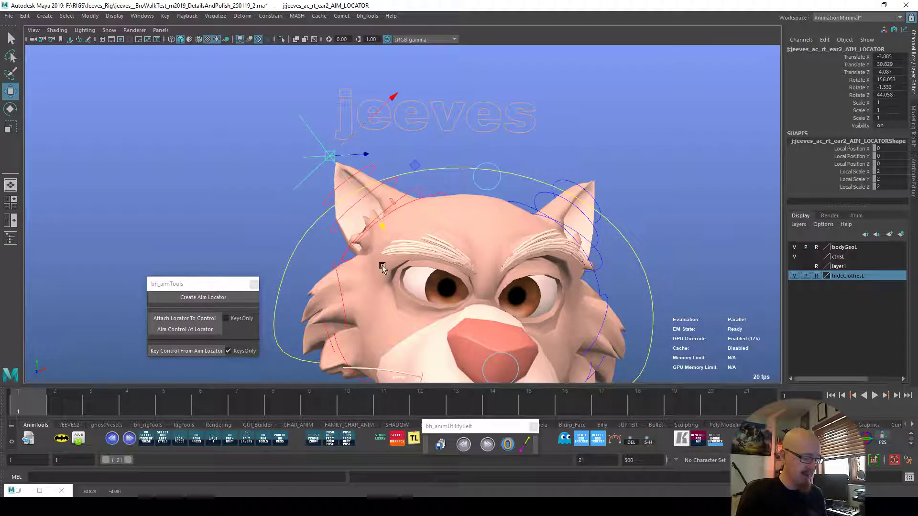
pyautogui.click(194, 319)
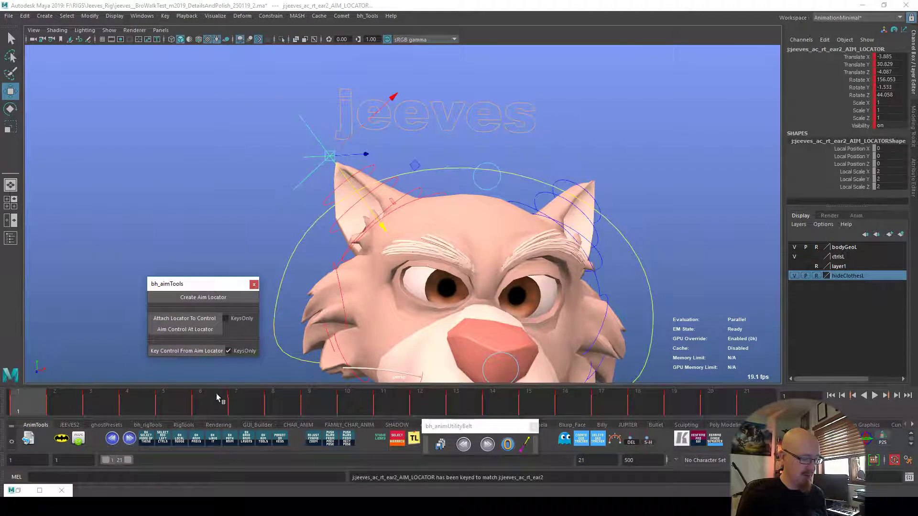
pyautogui.click(197, 332)
# Set up an aim locator just beyond the left ear tip for the second left ear control, with the control aimed at it.
pyautogui.keyDown('alt'); pyautogui.moveTo(664, 298); pyautogui.dragTo(621, 283); pyautogui.keyUp('alt')
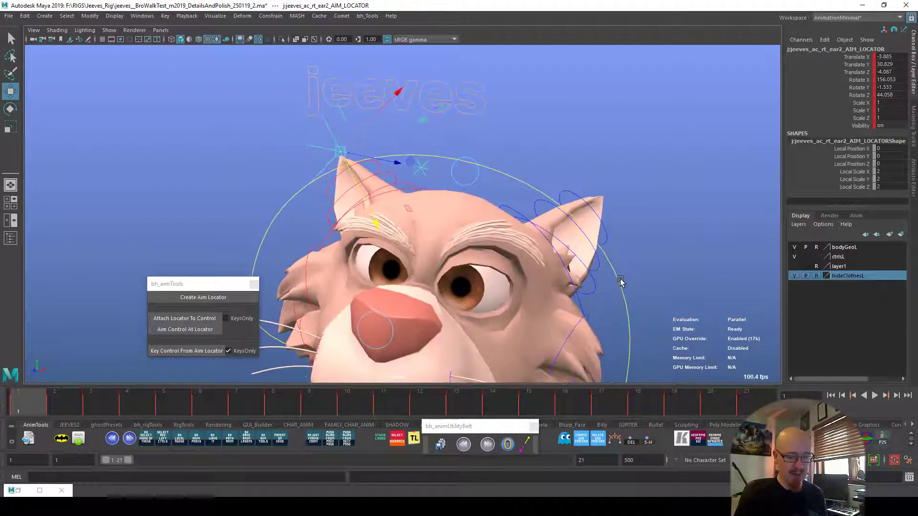
pyautogui.click(596, 265)
pyautogui.moveTo(620, 179); pyautogui.dragTo(658, 176)
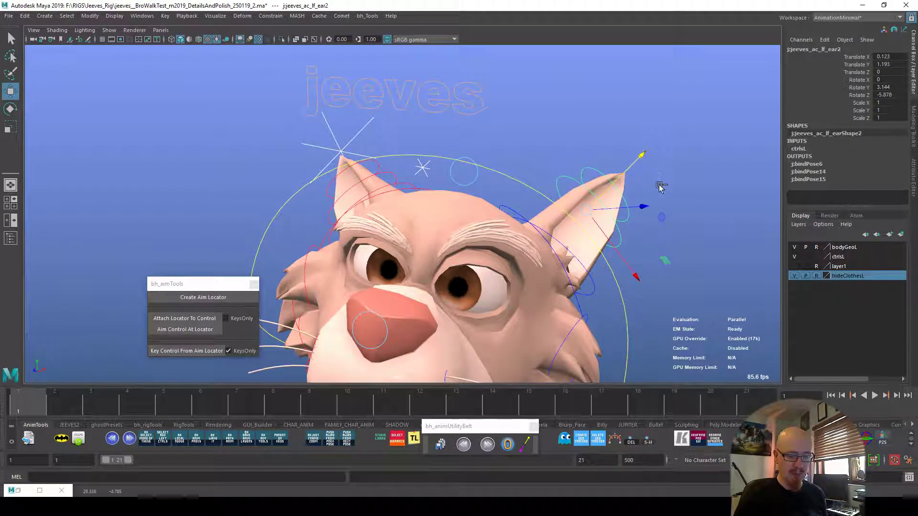
pyautogui.hotkey('ctrl', 'z')
pyautogui.click(203, 297)
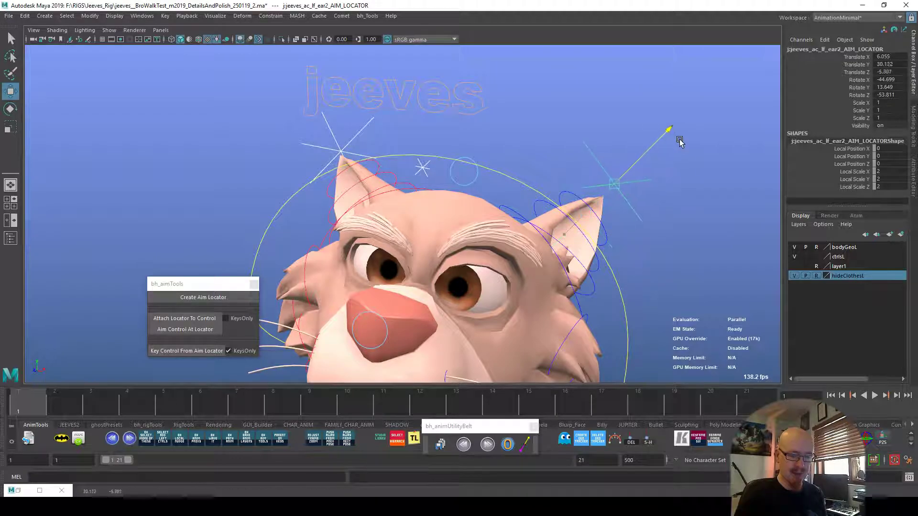
pyautogui.moveTo(675, 149); pyautogui.dragTo(673, 152)
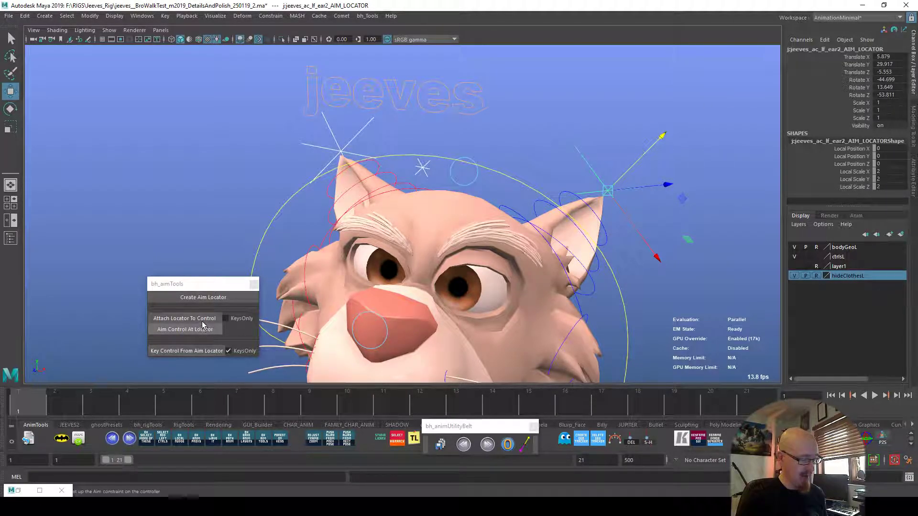
pyautogui.click(184, 319)
pyautogui.click(185, 330)
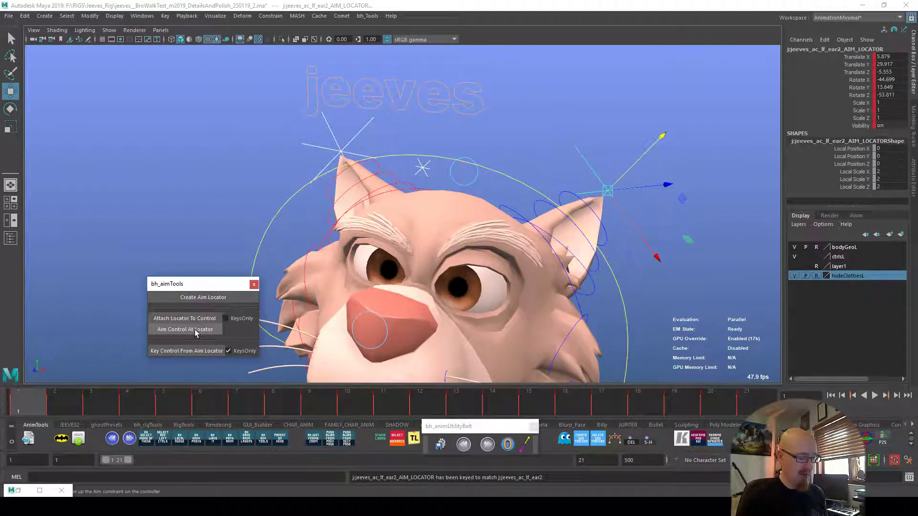
# Cycle the curves of both second ear aim locators before and after the keyed range in the Graph Editor.
pyautogui.keyDown('alt'); pyautogui.moveTo(680, 294); pyautogui.dragTo(471, 342, button='right'); pyautogui.keyUp('alt')
pyautogui.keyDown('alt'); pyautogui.moveTo(388, 345); pyautogui.dragTo(514, 358); pyautogui.keyUp('alt')
pyautogui.click(600, 299)
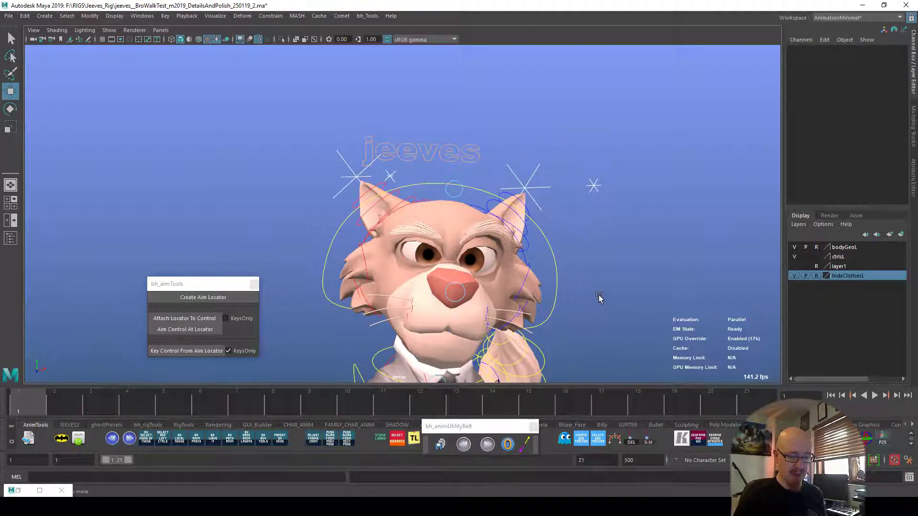
pyautogui.click(530, 168)
pyautogui.click(354, 182)
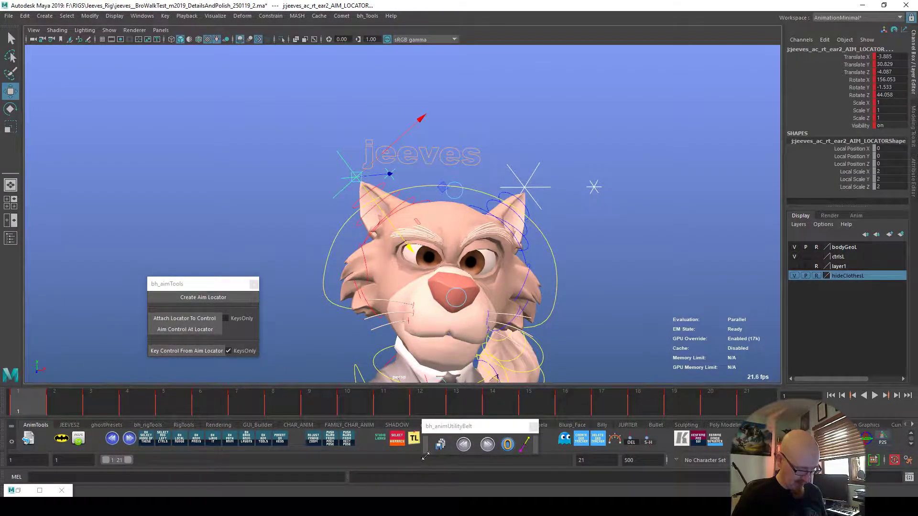
pyautogui.hotkey('ctrl', 'g')
pyautogui.click(583, 50)
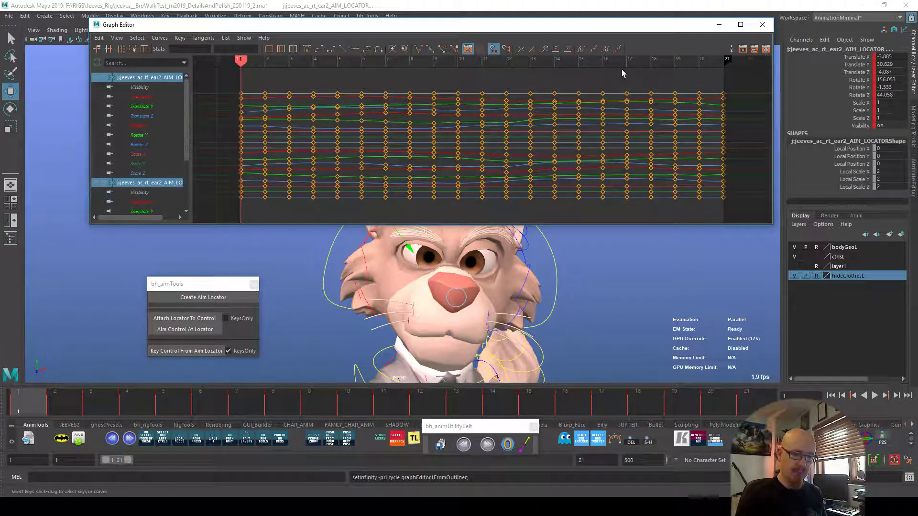
# Shift all keys of both second ear aim locators one frame later in the Graph Editor and play back the walk.
pyautogui.keyDown('alt'); pyautogui.moveTo(693, 154); pyautogui.dragTo(643, 161, button='right'); pyautogui.keyUp('alt')
pyautogui.moveTo(612, 185); pyautogui.dragTo(373, 104)
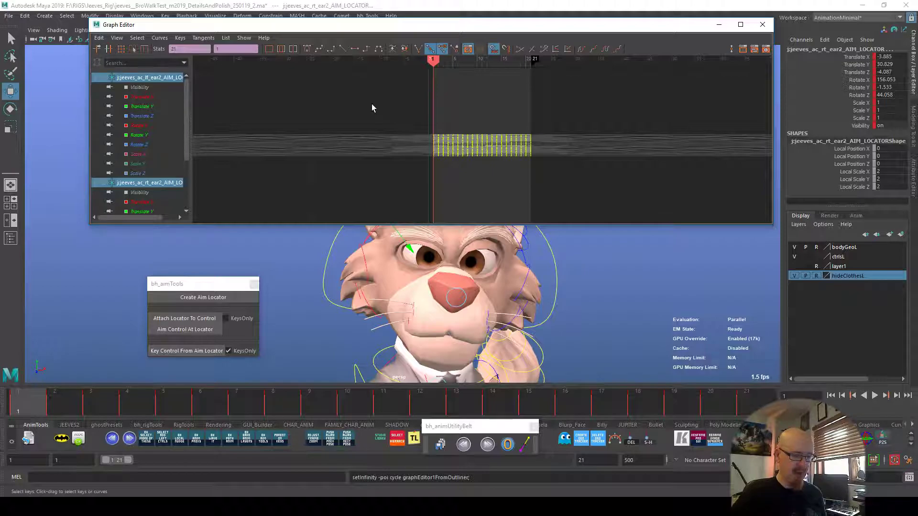
pyautogui.click(719, 25)
pyautogui.click(672, 248)
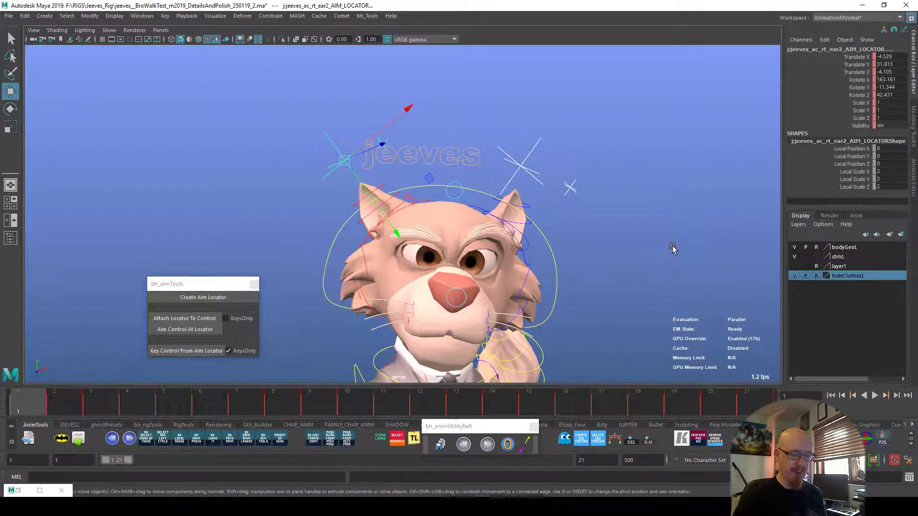
pyautogui.hotkey('alt', 'v')
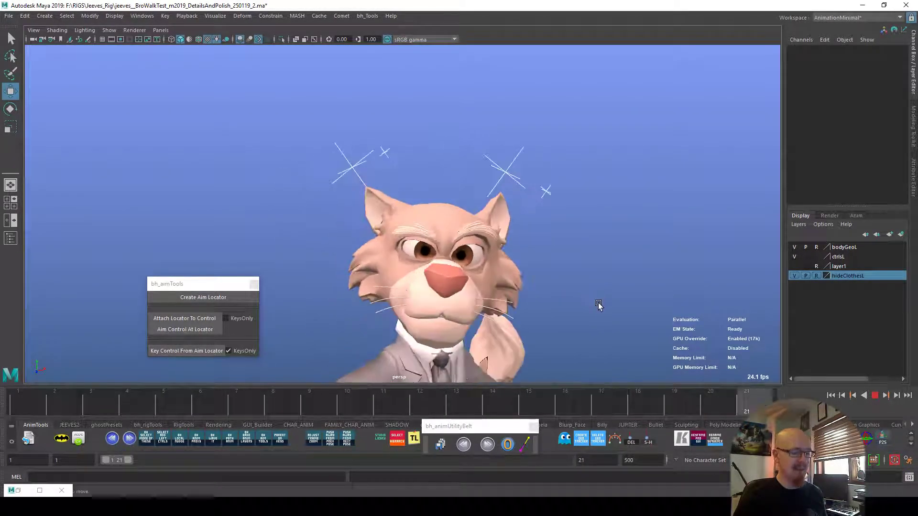
pyautogui.hotkey('alt', 'v')
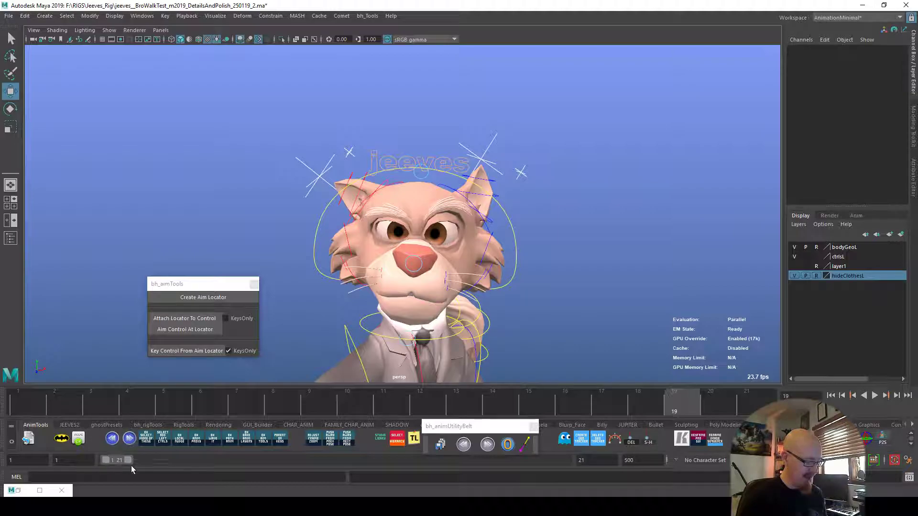
# Slide all keys of both second ear aim locators about half a frame earlier, with time snapping off.
pyautogui.hotkey('ctrl', 'g')
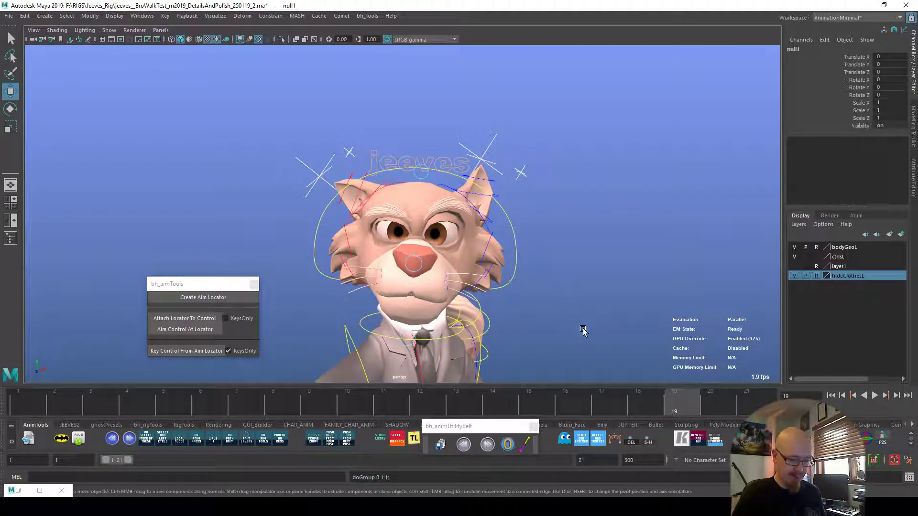
pyautogui.click(576, 303)
pyautogui.hotkey('alt', 'g')
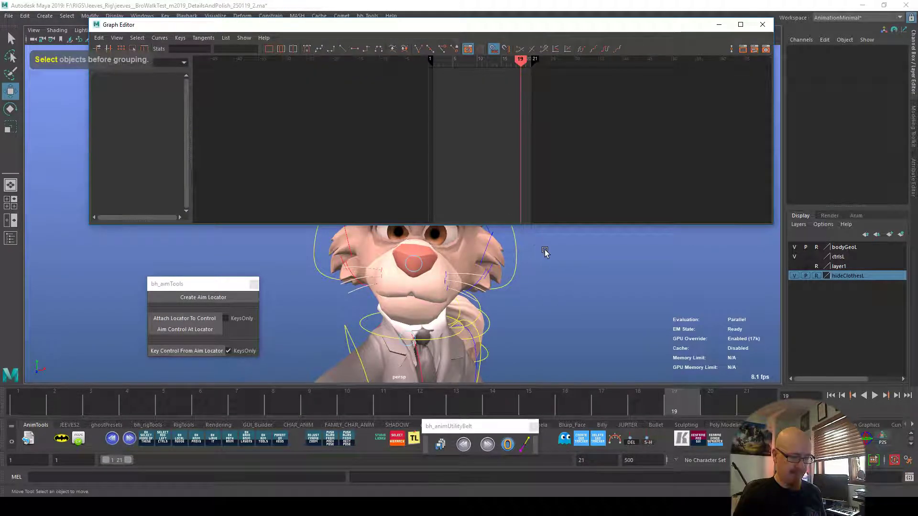
pyautogui.keyDown('alt'); pyautogui.moveTo(565, 230); pyautogui.dragTo(560, 327, button='middle'); pyautogui.keyUp('alt')
pyautogui.click(473, 244)
pyautogui.keyDown('shift'); pyautogui.click(315, 270); pyautogui.keyUp('shift')
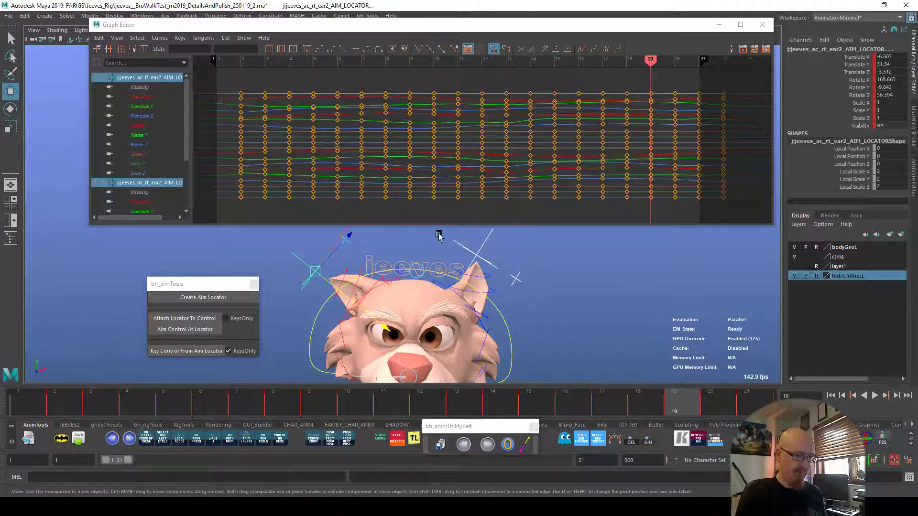
pyautogui.moveTo(753, 209); pyautogui.dragTo(229, 107)
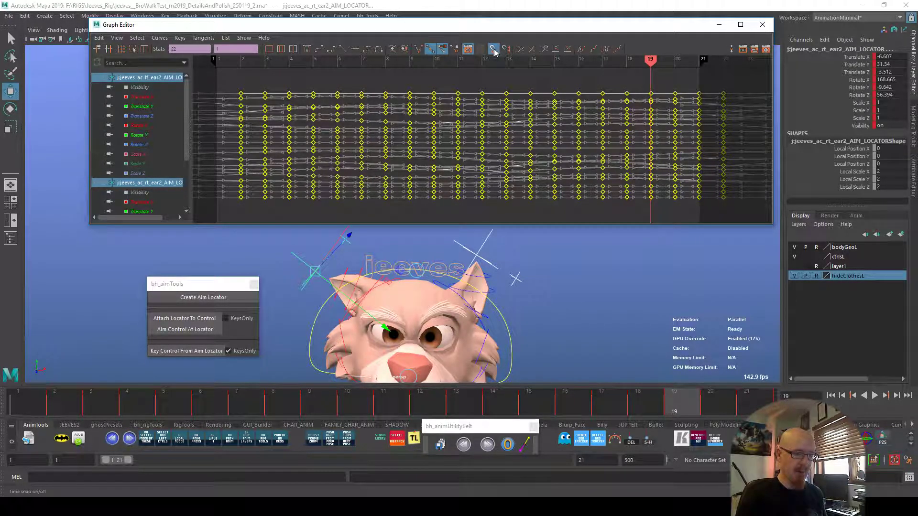
pyautogui.keyDown('alt'); pyautogui.moveTo(342, 125); pyautogui.dragTo(454, 133, button='middle'); pyautogui.keyUp('alt')
pyautogui.keyDown('alt'); pyautogui.moveTo(409, 138); pyautogui.dragTo(426, 139, button='right'); pyautogui.keyUp('alt')
pyautogui.keyDown('alt'); pyautogui.moveTo(426, 139); pyautogui.dragTo(593, 222, button='middle'); pyautogui.keyUp('alt')
pyautogui.keyDown('shift'); pyautogui.moveTo(395, 126); pyautogui.dragTo(389, 128, button='middle'); pyautogui.keyUp('shift')
pyautogui.hotkey('ctrl', 'z')
pyautogui.keyDown('shift'); pyautogui.moveTo(500, 134); pyautogui.dragTo(464, 119, button='middle'); pyautogui.keyUp('shift')
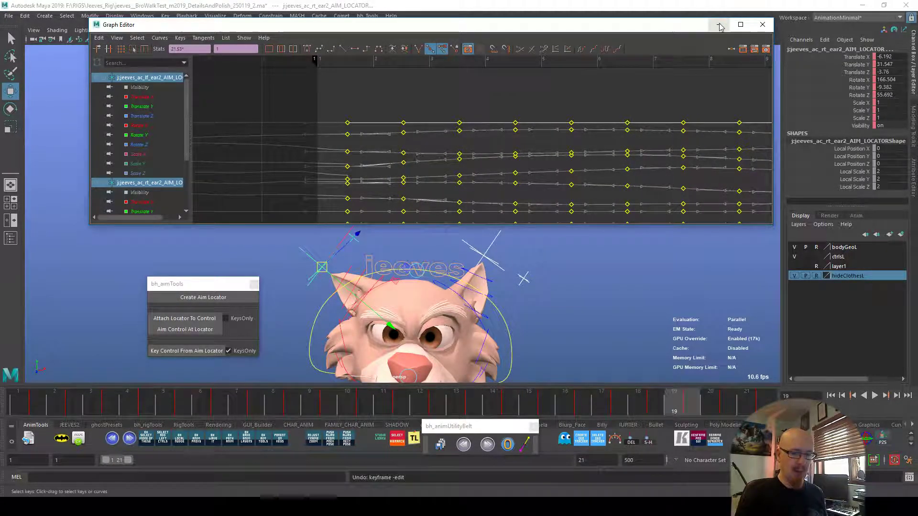
# Play back the looping walk to examine the timing of the ear tips, and return to frame 1.
pyautogui.click(721, 25)
pyautogui.click(631, 262)
pyautogui.hotkey('alt', 'v')
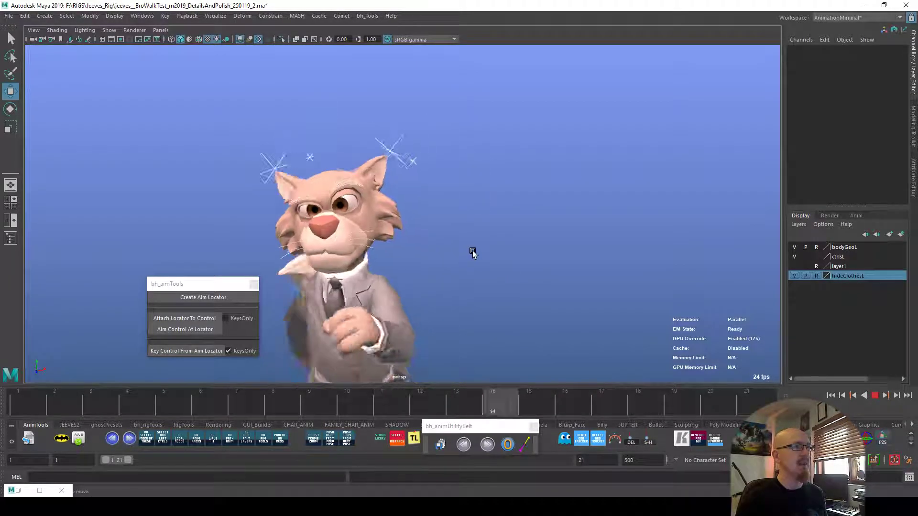
pyautogui.keyDown('alt'); pyautogui.moveTo(472, 253); pyautogui.dragTo(551, 270, button='middle'); pyautogui.keyUp('alt')
pyautogui.keyDown('alt'); pyautogui.moveTo(559, 263); pyautogui.dragTo(647, 285, button='right'); pyautogui.keyUp('alt')
pyautogui.hotkey('alt', 'v')
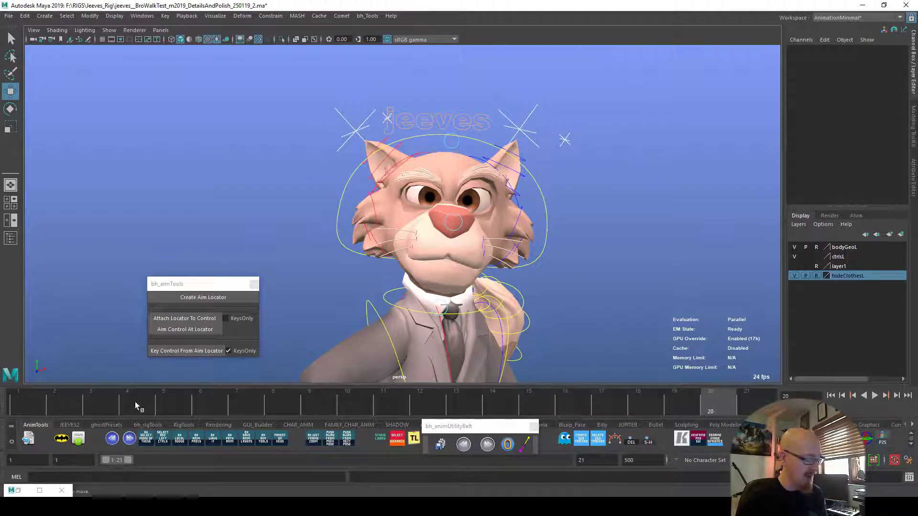
pyautogui.hotkey('alt', 'shift', 'v')
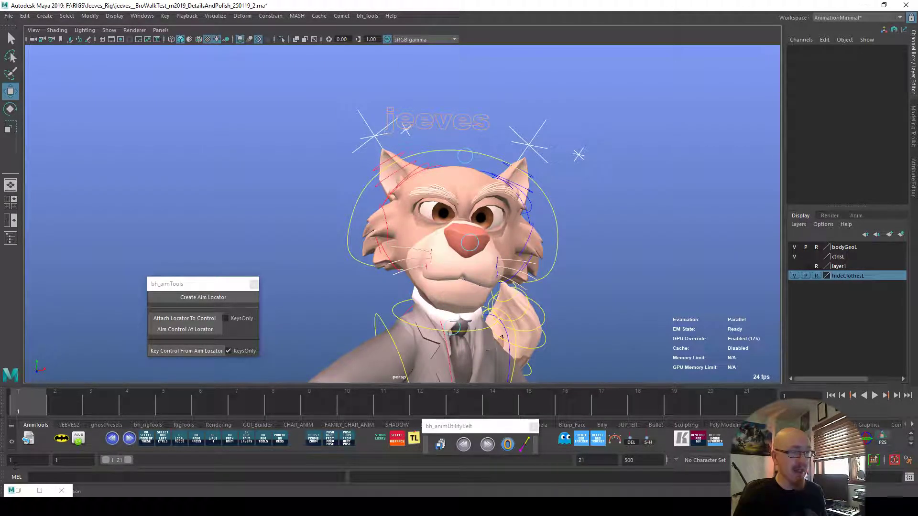
pyautogui.hotkey('alt', 'v')
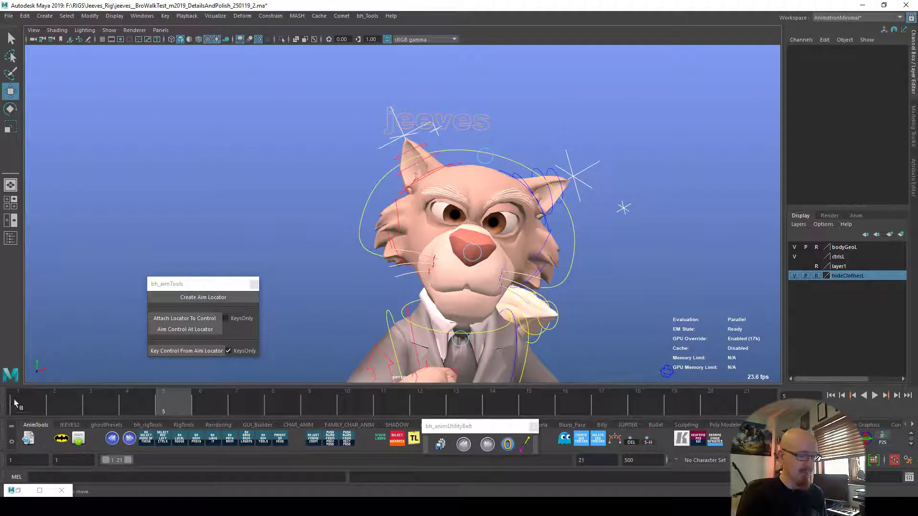
pyautogui.hotkey('alt', 'shift', 'v')
# Key both second ear controls from their aim locators on every frame, with KeysOnly off, and play back the walk.
pyautogui.click(343, 151)
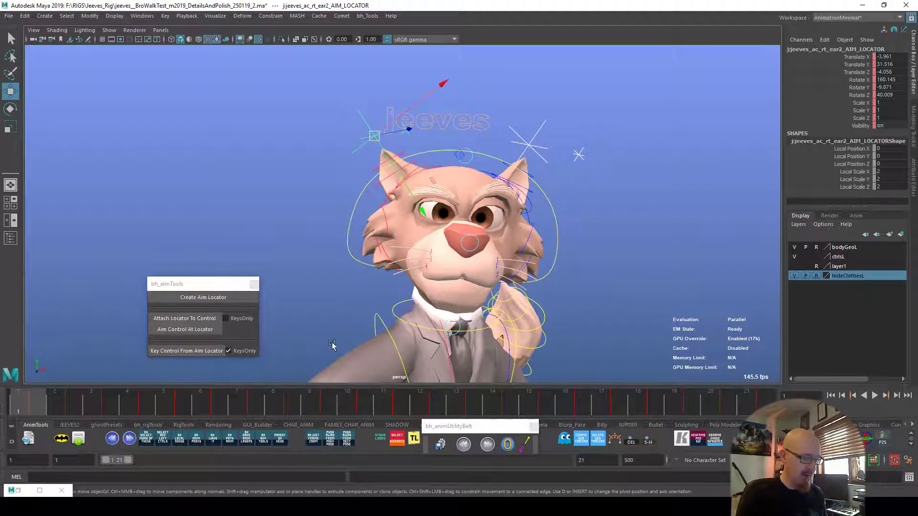
pyautogui.click(228, 351)
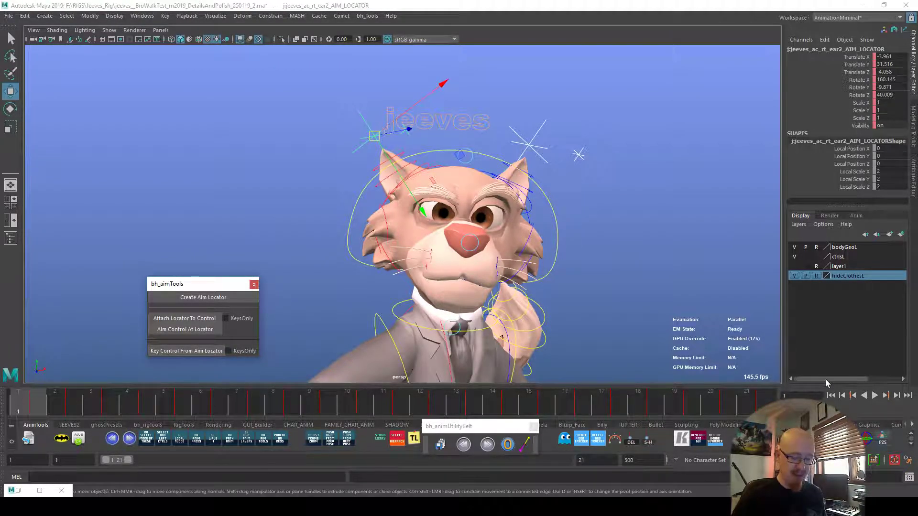
pyautogui.click(217, 351)
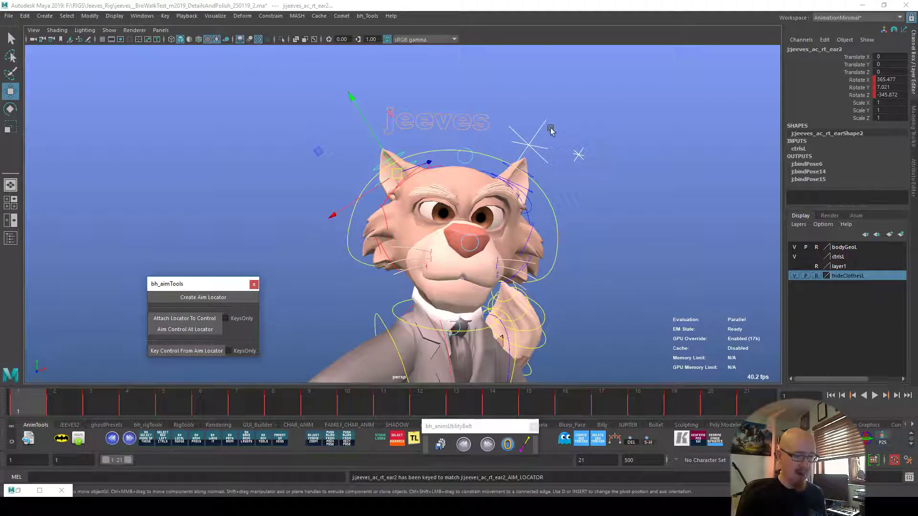
pyautogui.click(543, 132)
pyautogui.click(186, 351)
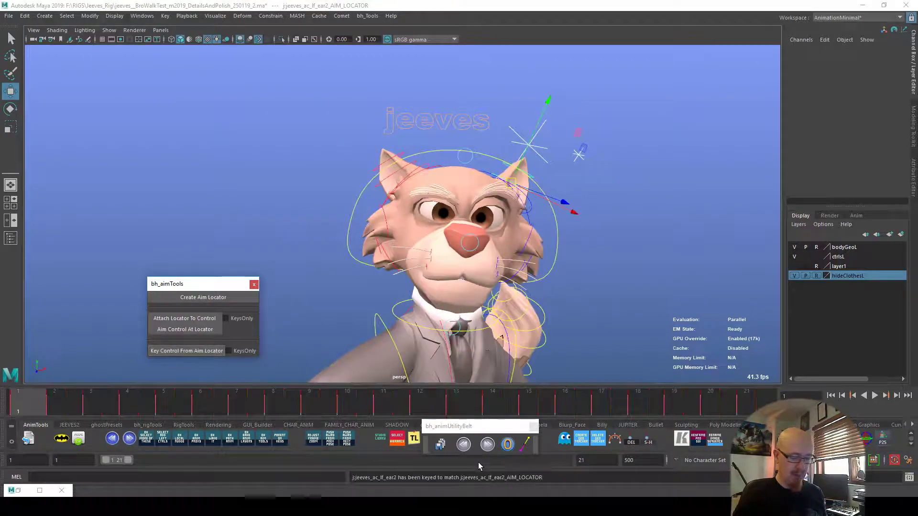
pyautogui.click(518, 450)
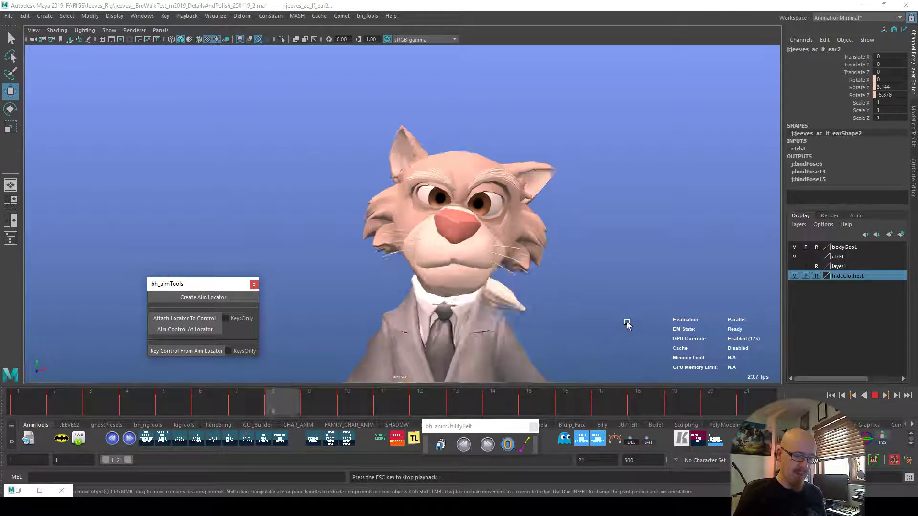
pyautogui.press('Escape')
# Cycle the rotation curves of all four ear controls before and after the keyed range in the Graph Editor.
pyautogui.keyDown('alt'); pyautogui.moveTo(406, 189); pyautogui.dragTo(608, 224, button='right'); pyautogui.keyUp('alt')
pyautogui.keyDown('alt'); pyautogui.moveTo(608, 224); pyautogui.dragTo(676, 258); pyautogui.keyUp('alt')
pyautogui.click(394, 158)
pyautogui.keyDown('alt'); pyautogui.moveTo(397, 140); pyautogui.dragTo(615, 201); pyautogui.keyUp('alt')
pyautogui.click(570, 149)
pyautogui.click(574, 193)
pyautogui.hotkey('ctrl', 'g')
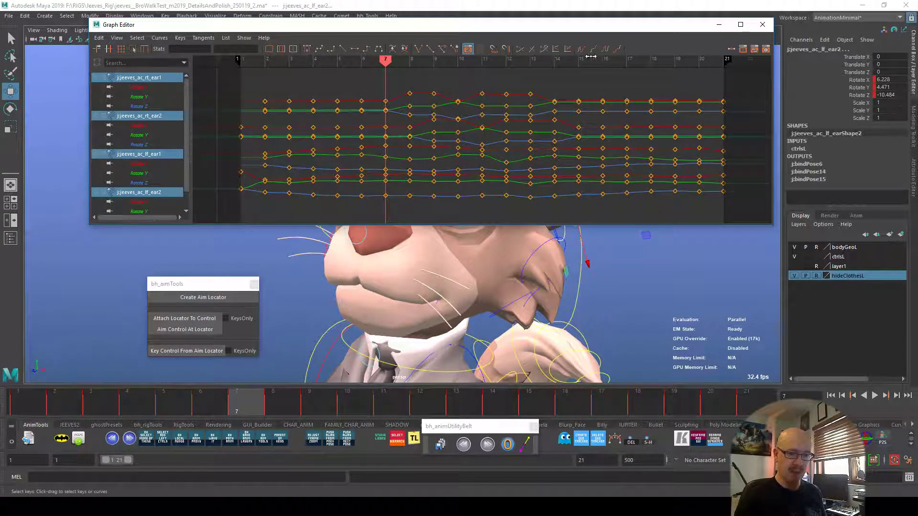
pyautogui.click(587, 51)
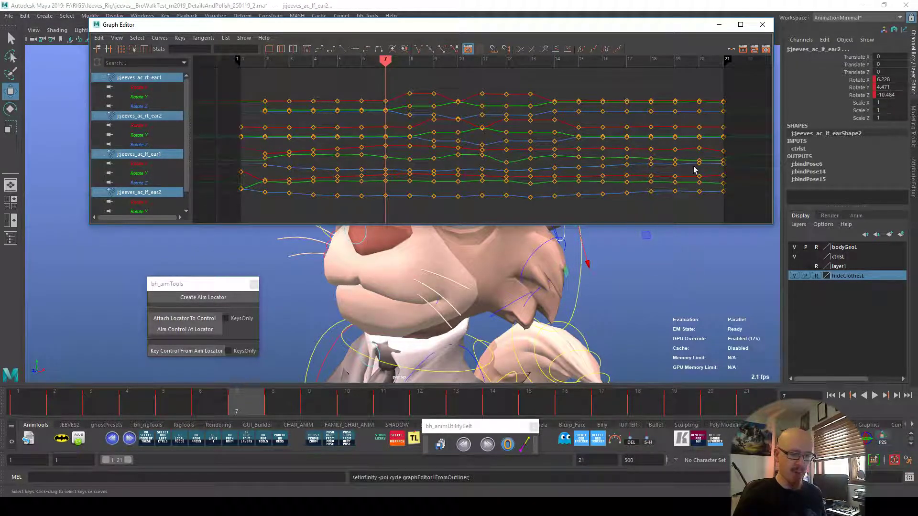
# Play back the walk over a range extended to frame 253, and set the range end back to frame 21.
pyautogui.click(719, 25)
pyautogui.moveTo(131, 460); pyautogui.dragTo(339, 460)
pyautogui.hotkey('alt', 'v')
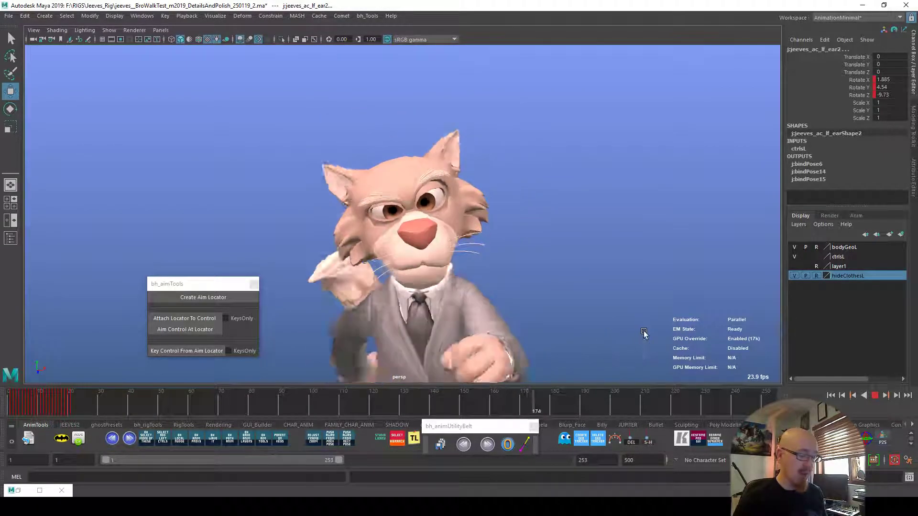
pyautogui.click(515, 343)
pyautogui.hotkey('alt', 'v')
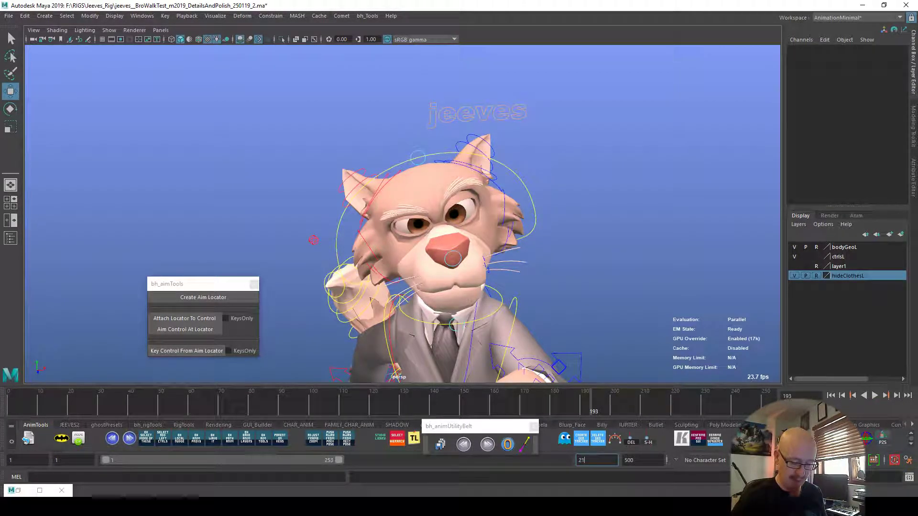
pyautogui.press('Return')
pyautogui.hotkey('alt', 'v')
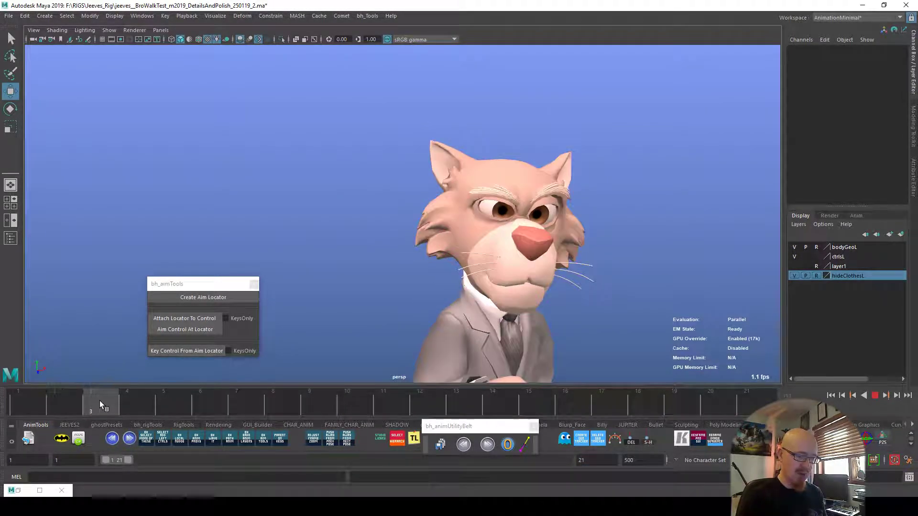
pyautogui.hotkey('alt', 'v')
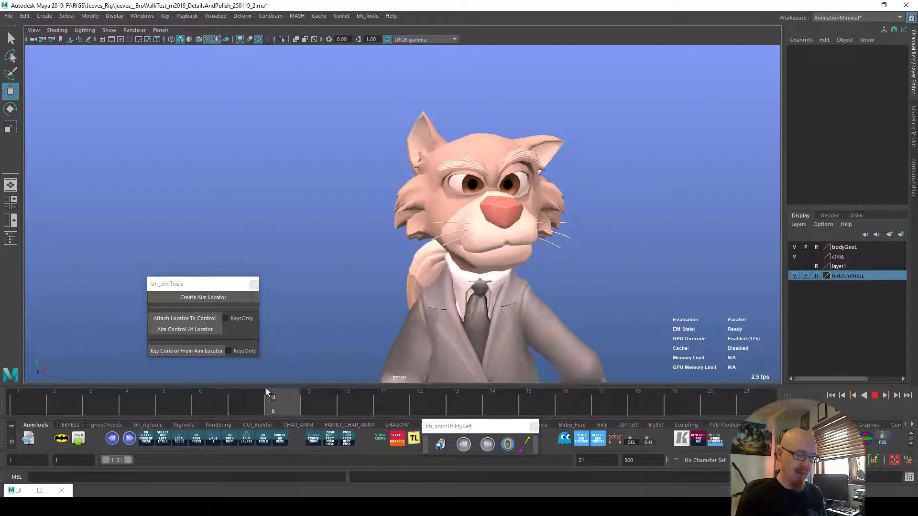
# Rotate the second right ear control at frame 9 to about Y 179.1 and Z -515.3, key it, and play back.
pyautogui.click(400, 142)
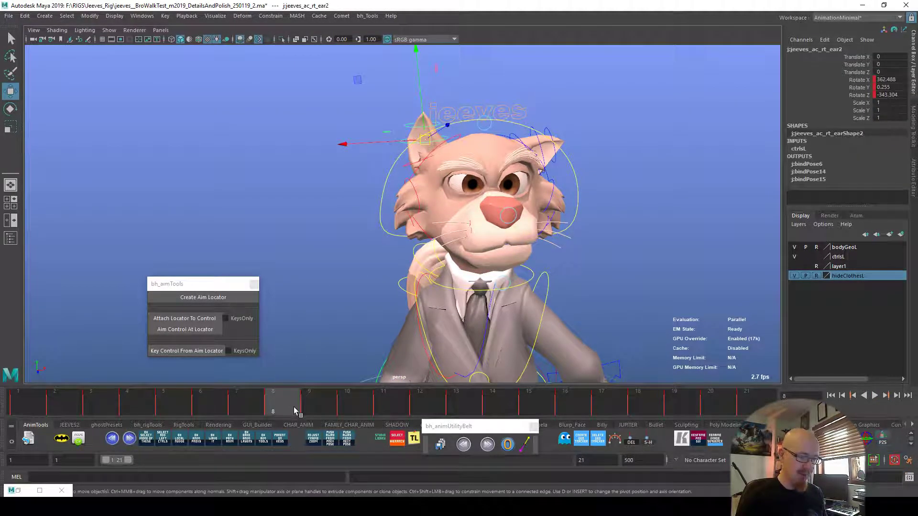
pyautogui.click(307, 413)
pyautogui.press('e')
pyautogui.moveTo(490, 173); pyautogui.dragTo(487, 177)
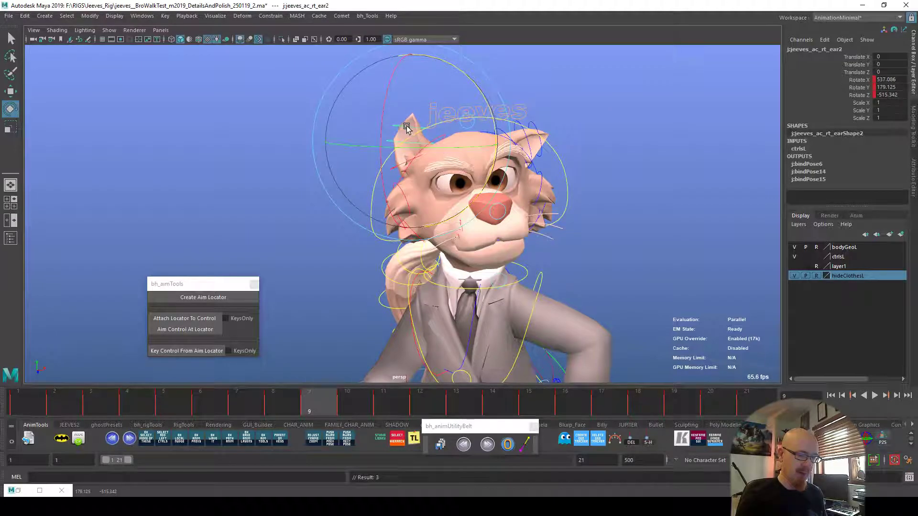
pyautogui.click(347, 407)
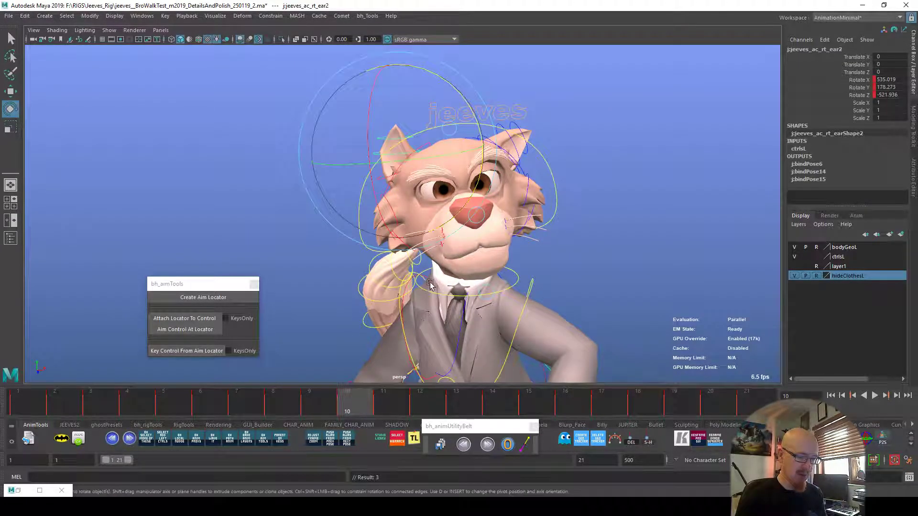
pyautogui.hotkey('alt', 'v')
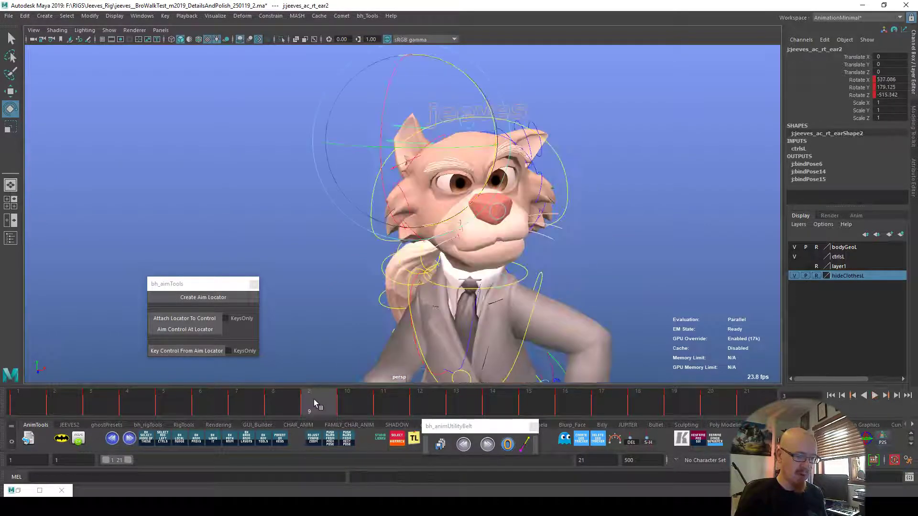
pyautogui.press('Escape')
# Rotate the second right ear control at frame 16 to about Y 1.4 and Z -374.3, and play back the walk.
pyautogui.click(523, 407)
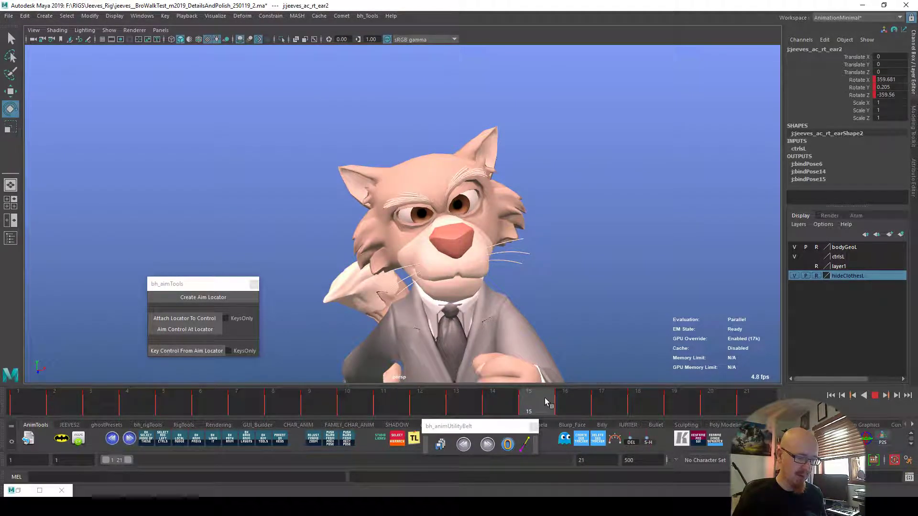
pyautogui.press('Escape')
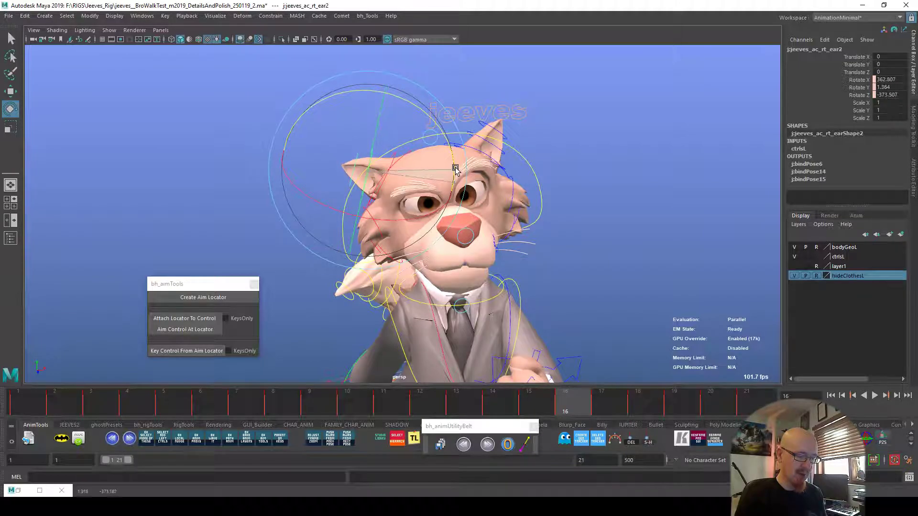
pyautogui.hotkey('alt', 'v')
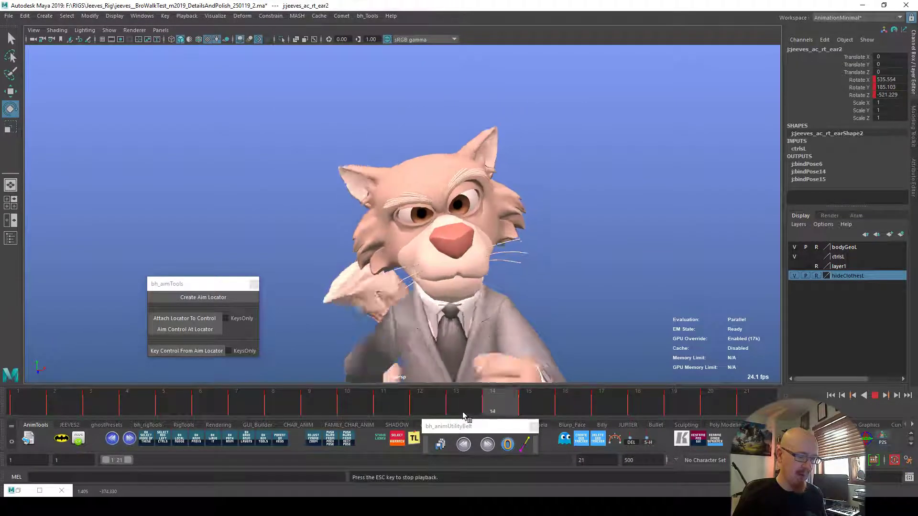
pyautogui.press('Escape')
# Rotate the second left ear control at frame 16 to about X 0.6, Y 3.5 and Z -13.2, and play back the walk.
pyautogui.click(551, 180)
pyautogui.click(552, 187)
pyautogui.hotkey('alt', 'v')
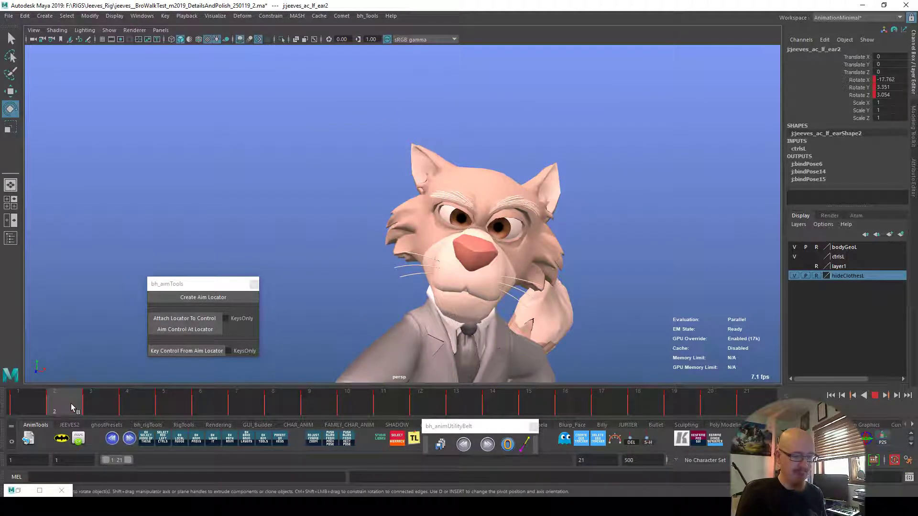
pyautogui.moveTo(164, 406)
pyautogui.mouseDown()
pyautogui.moveTo(29, 406)
pyautogui.moveTo(170, 411)
pyautogui.mouseUp()
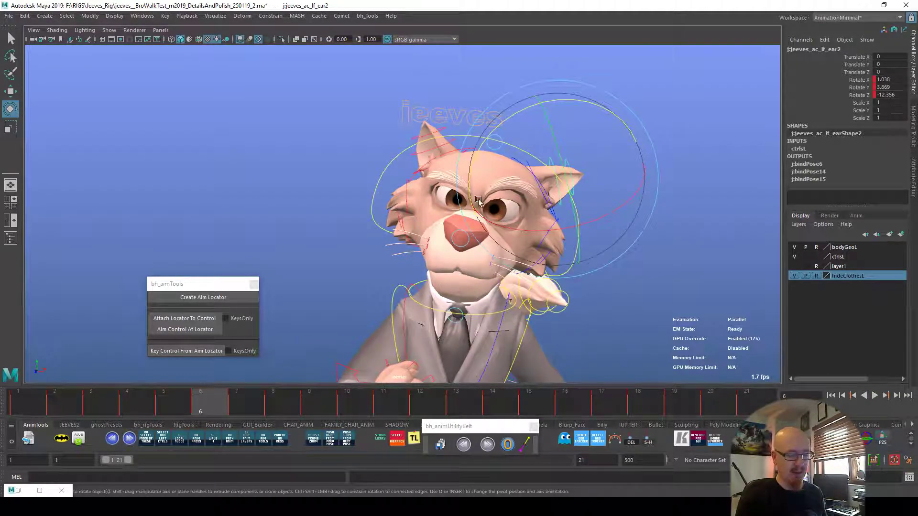
pyautogui.click(228, 407)
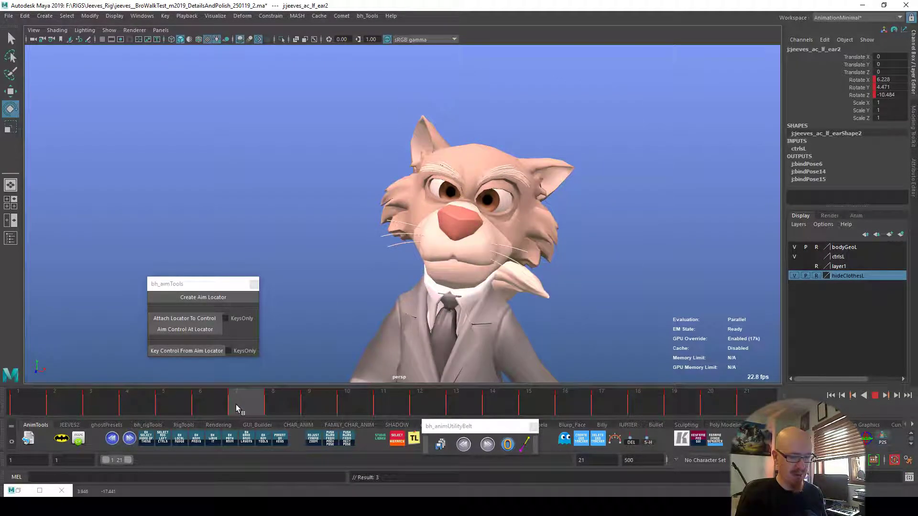
pyautogui.moveTo(254, 405); pyautogui.dragTo(573, 400)
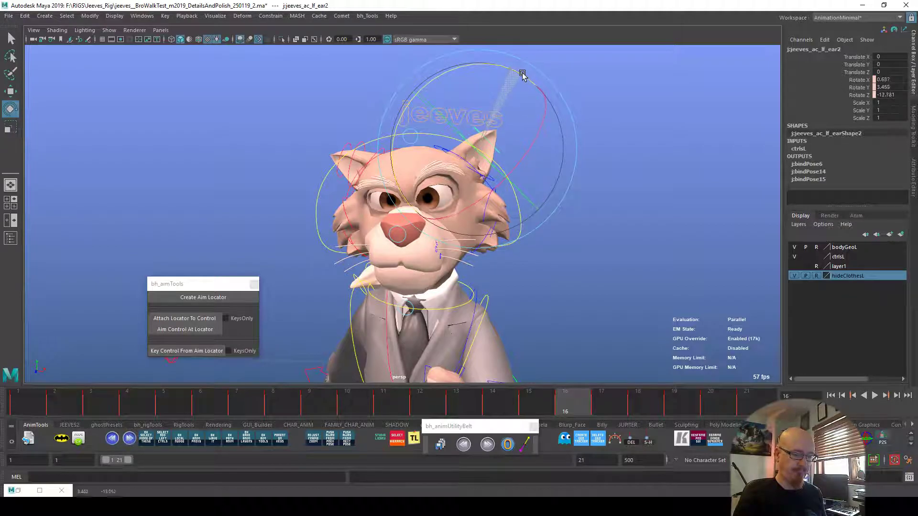
pyautogui.hotkey('alt', 'v')
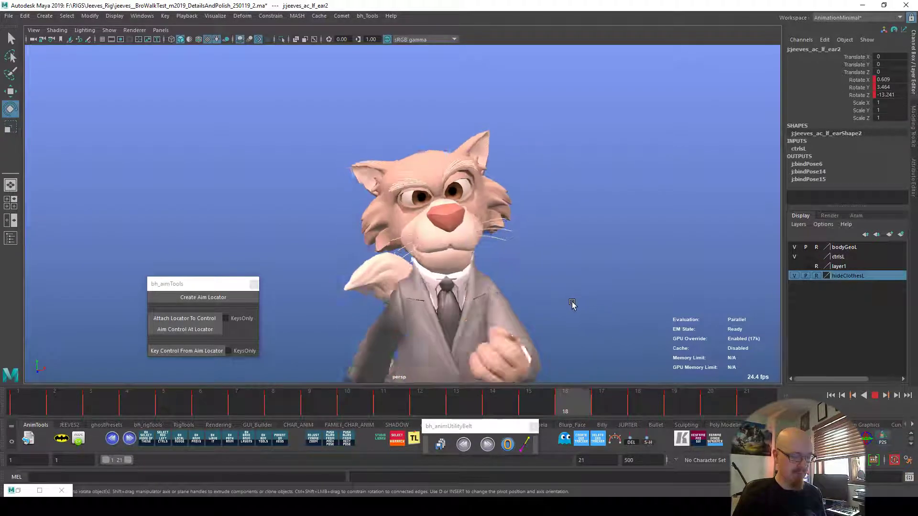
# Create an aim locator for the character's right top whisker control and move it outward to about X -1.59, Y 27.79, Z 4.46.
pyautogui.press('Escape')
pyautogui.keyDown('alt'); pyautogui.moveTo(384, 340); pyautogui.dragTo(613, 324, button='right'); pyautogui.keyUp('alt')
pyautogui.keyDown('alt'); pyautogui.moveTo(367, 378); pyautogui.dragTo(285, 360, button='middle'); pyautogui.keyUp('alt')
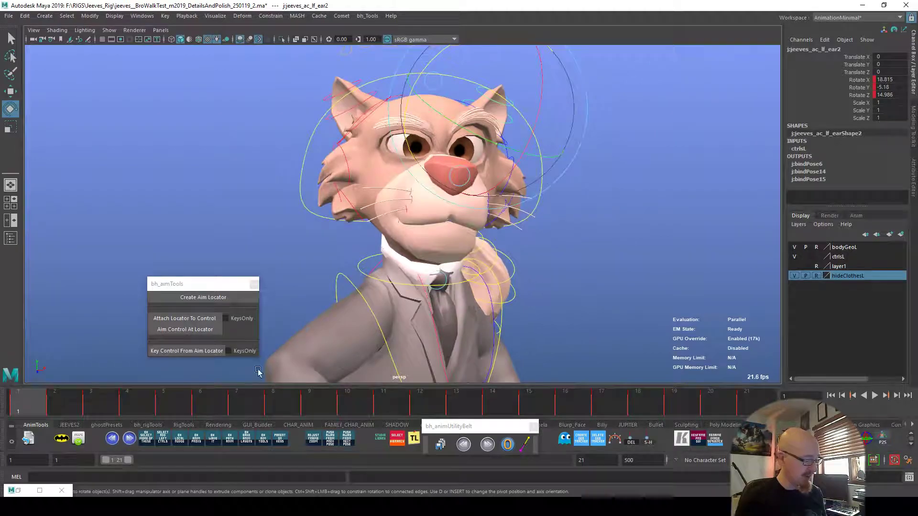
pyautogui.keyDown('alt'); pyautogui.moveTo(262, 277); pyautogui.dragTo(615, 286, button='right'); pyautogui.keyUp('alt')
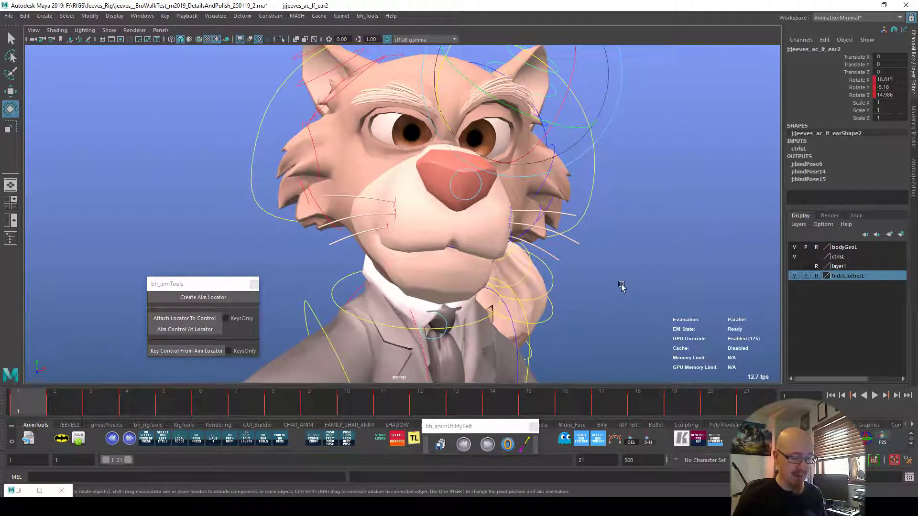
pyautogui.click(615, 287)
pyautogui.keyDown('alt'); pyautogui.moveTo(395, 205); pyautogui.dragTo(422, 230, button='right'); pyautogui.keyUp('alt')
pyautogui.keyDown('alt'); pyautogui.moveTo(422, 230); pyautogui.dragTo(419, 249); pyautogui.keyUp('alt')
pyautogui.keyDown('alt'); pyautogui.moveTo(421, 239); pyautogui.dragTo(521, 228, button='right'); pyautogui.keyUp('alt')
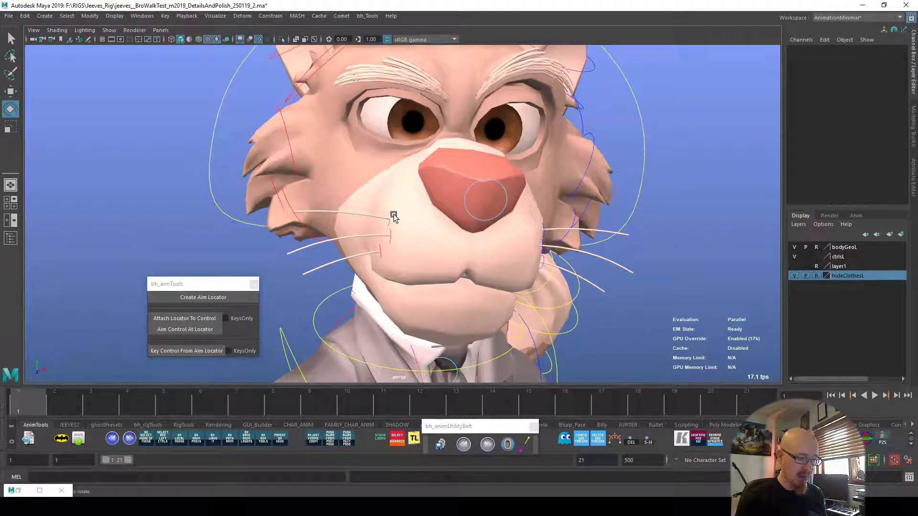
pyautogui.click(392, 219)
pyautogui.press('w')
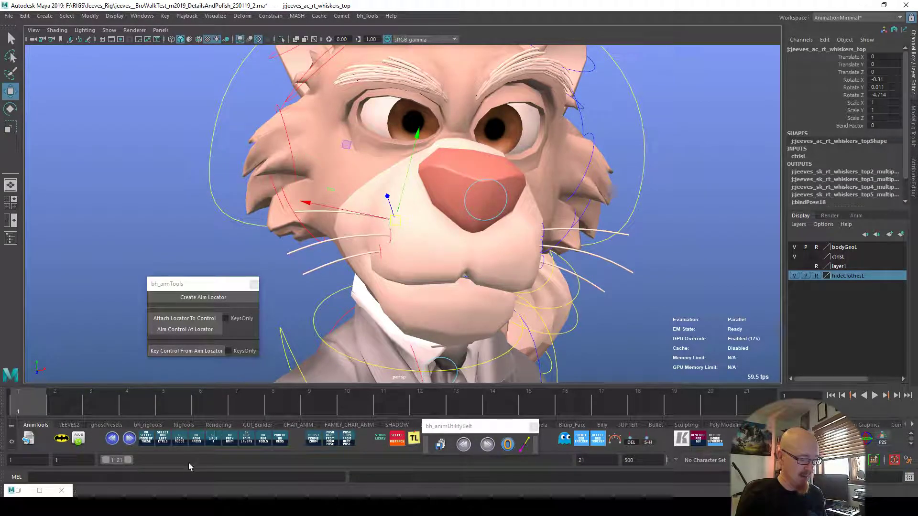
pyautogui.click(217, 301)
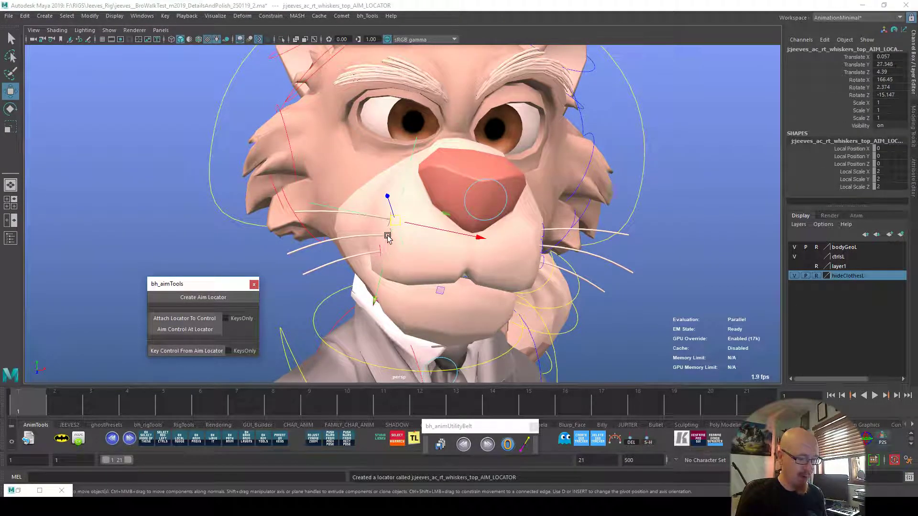
pyautogui.click(364, 243)
pyautogui.hotkey('ctrl', 'z')
pyautogui.moveTo(477, 239); pyautogui.dragTo(429, 232)
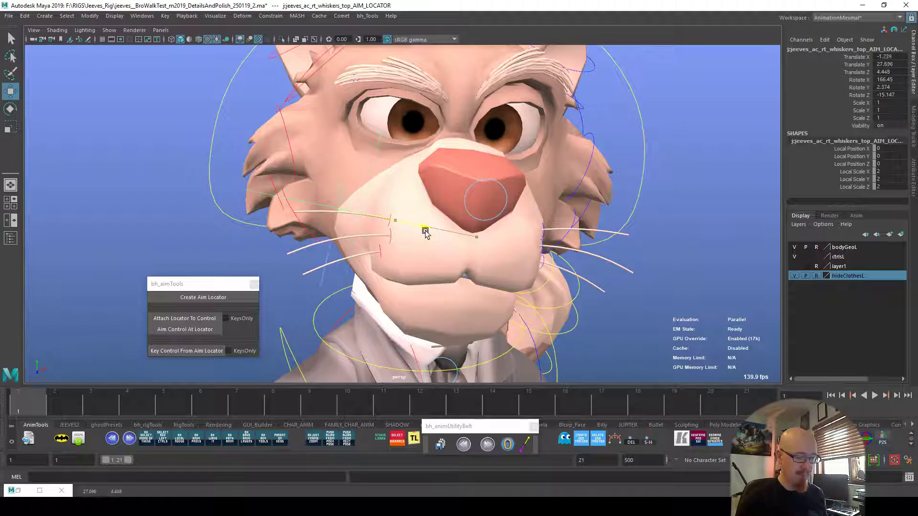
# Create aim locators for the right middle and lower whisker controls and move them outward to about X -1.83 and -1.97.
pyautogui.click(392, 238)
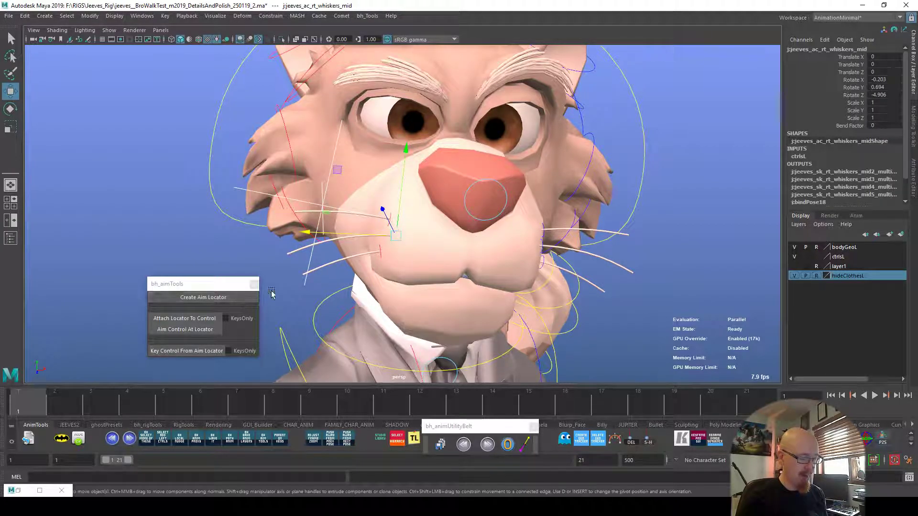
pyautogui.click(203, 297)
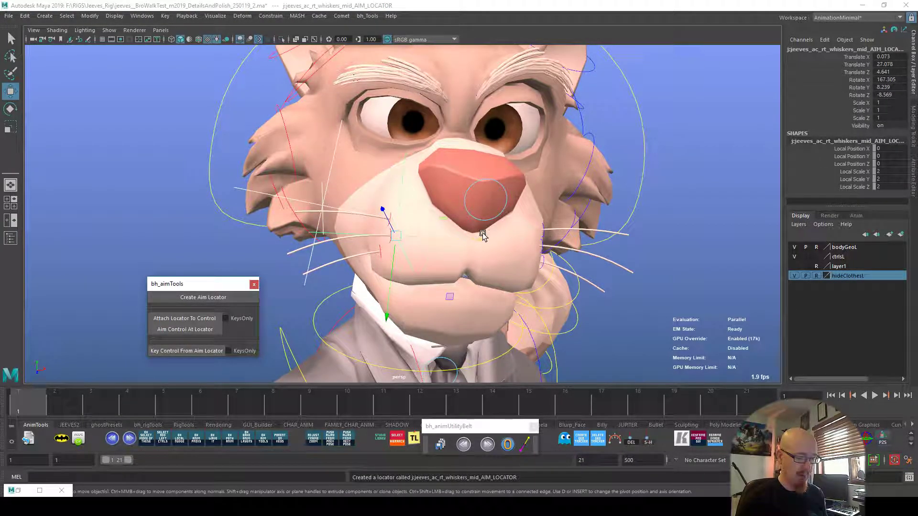
pyautogui.click(380, 252)
pyautogui.click(203, 297)
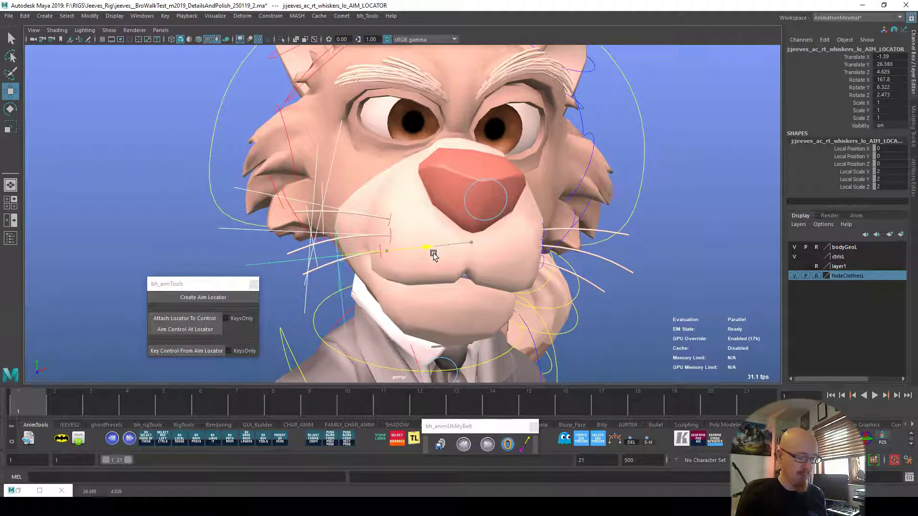
# Attach the top, middle and lower right whisker locators to their controls and aim each control at its locator.
pyautogui.keyDown('alt'); pyautogui.moveTo(340, 216); pyautogui.dragTo(248, 133); pyautogui.keyUp('alt')
pyautogui.click(229, 81)
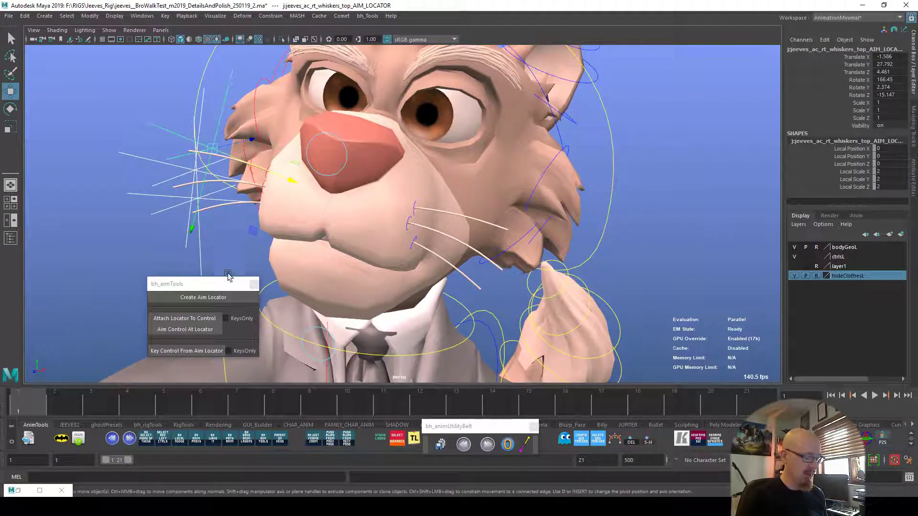
pyautogui.click(211, 320)
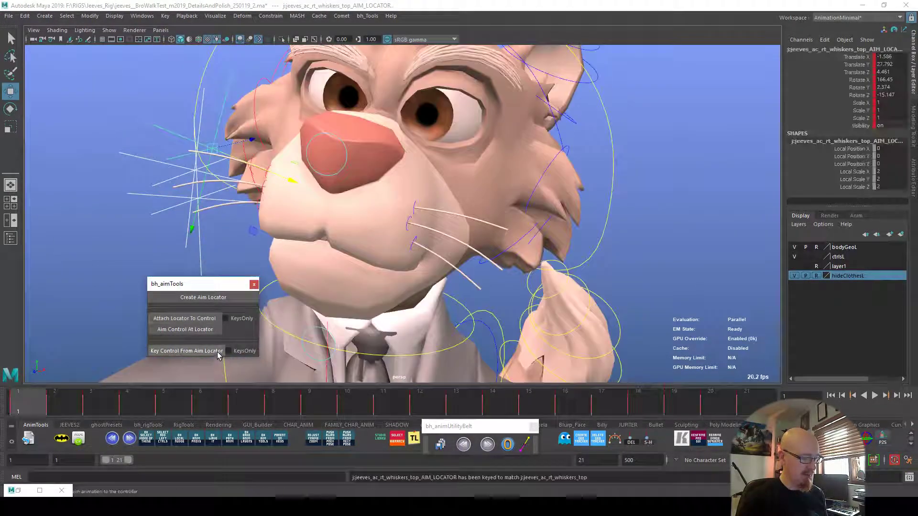
pyautogui.click(203, 329)
pyautogui.click(132, 156)
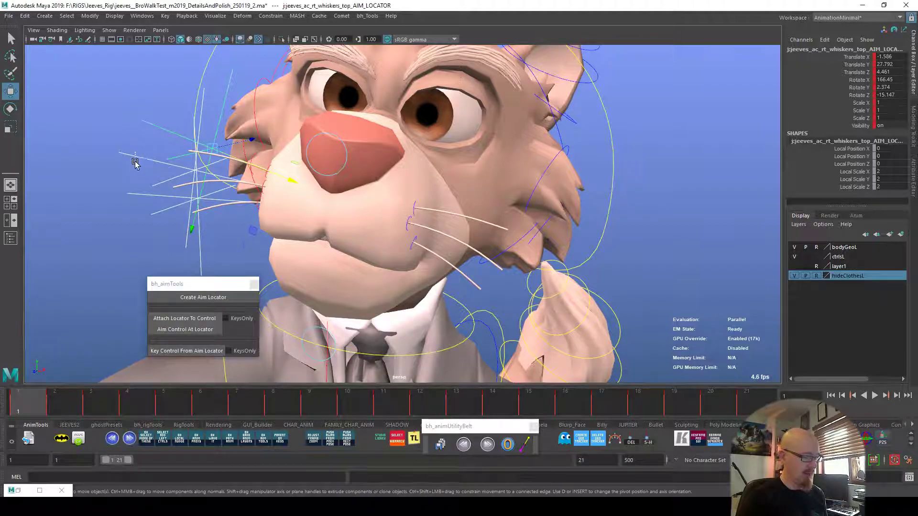
pyautogui.click(203, 319)
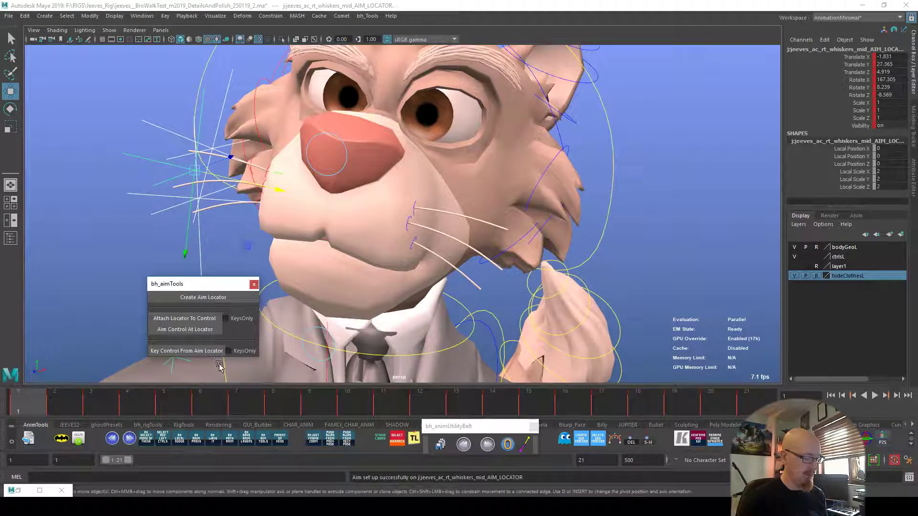
pyautogui.click(132, 190)
pyautogui.click(184, 319)
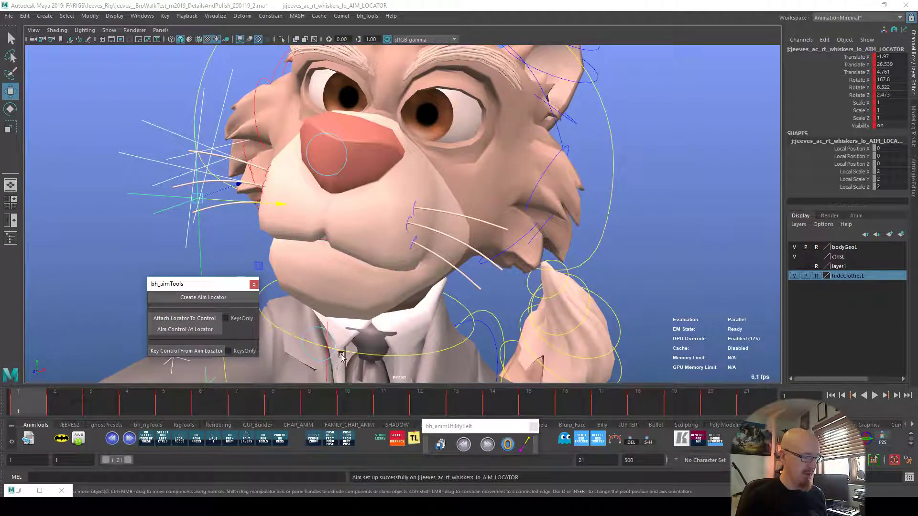
# Examine the right whisker locators from several angles and test rotating the lower locator about X.
pyautogui.keyDown('alt'); pyautogui.moveTo(542, 301); pyautogui.dragTo(577, 302); pyautogui.keyUp('alt')
pyautogui.keyDown('alt'); pyautogui.moveTo(577, 302); pyautogui.dragTo(394, 317, button='right'); pyautogui.keyUp('alt')
pyautogui.keyDown('alt'); pyautogui.moveTo(393, 317); pyautogui.dragTo(421, 321); pyautogui.keyUp('alt')
pyautogui.keyDown('alt'); pyautogui.moveTo(352, 282); pyautogui.dragTo(373, 230); pyautogui.keyUp('alt')
pyautogui.keyDown('alt'); pyautogui.moveTo(304, 262); pyautogui.dragTo(589, 282); pyautogui.keyUp('alt')
pyautogui.keyDown('alt'); pyautogui.moveTo(291, 329); pyautogui.dragTo(227, 212); pyautogui.keyUp('alt')
pyautogui.click(300, 277)
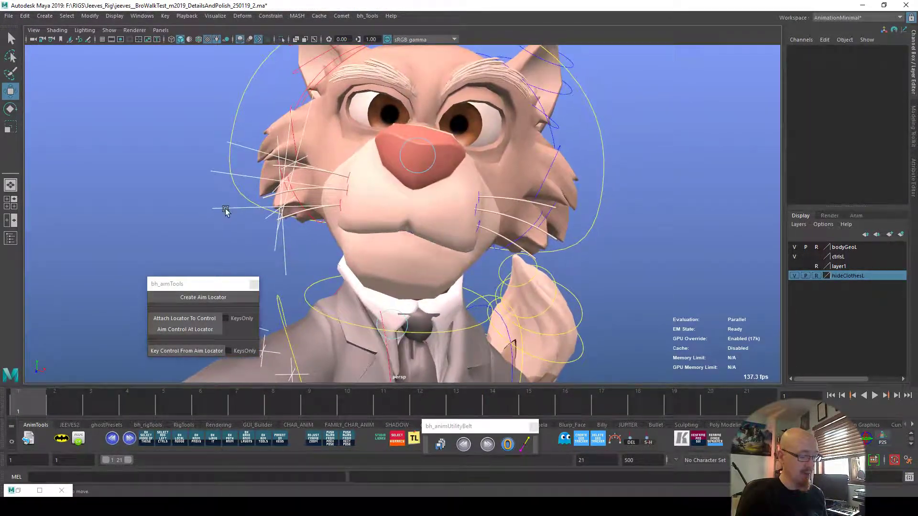
pyautogui.keyDown('alt'); pyautogui.moveTo(307, 268); pyautogui.dragTo(403, 261); pyautogui.keyUp('alt')
pyautogui.click(250, 218)
pyautogui.press('e')
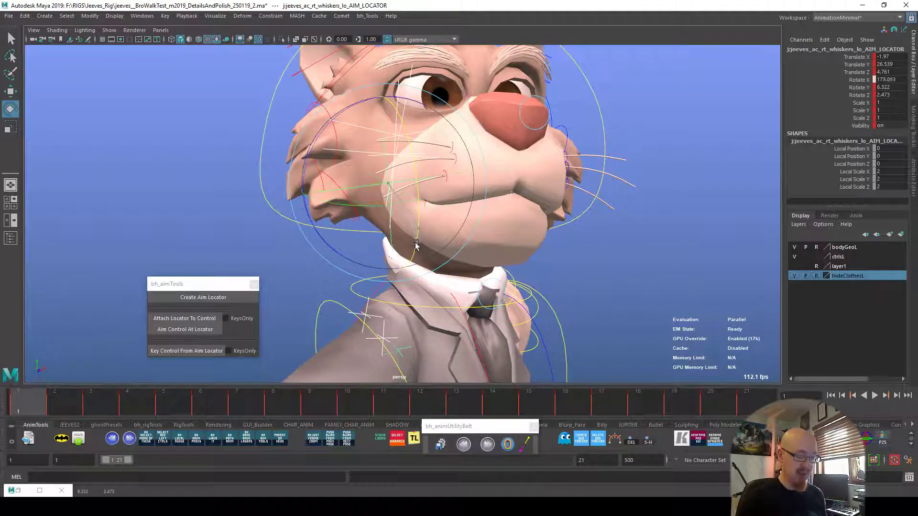
pyautogui.keyDown('alt'); pyautogui.moveTo(455, 225); pyautogui.dragTo(631, 263); pyautogui.keyUp('alt')
pyautogui.click(572, 234)
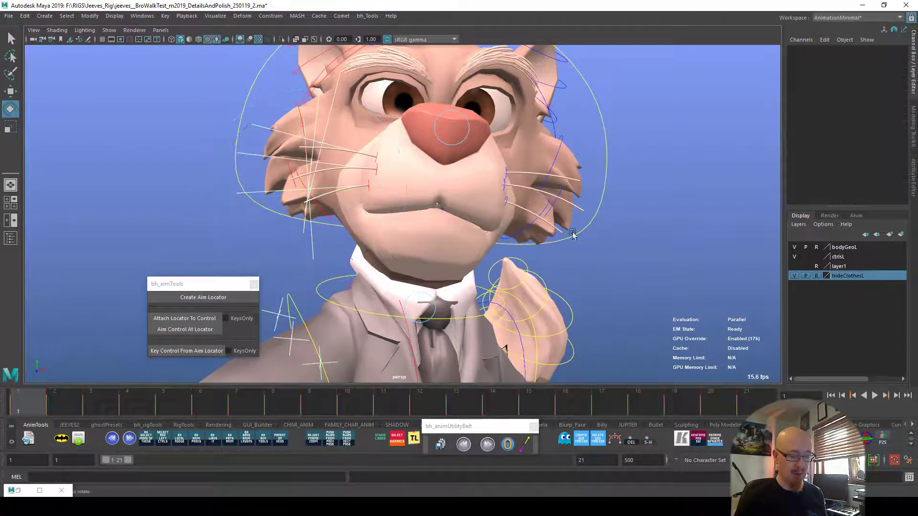
# Create an aim locator for the left top whisker control, move it outward to about X 6.02, attach it and aim the control at it.
pyautogui.click(506, 174)
pyautogui.click(219, 297)
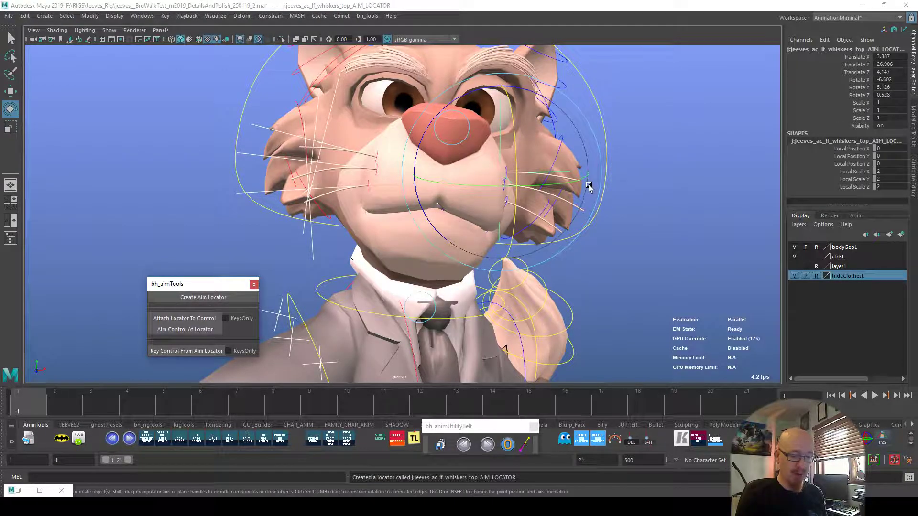
pyautogui.press('w')
pyautogui.moveTo(585, 172); pyautogui.dragTo(668, 173)
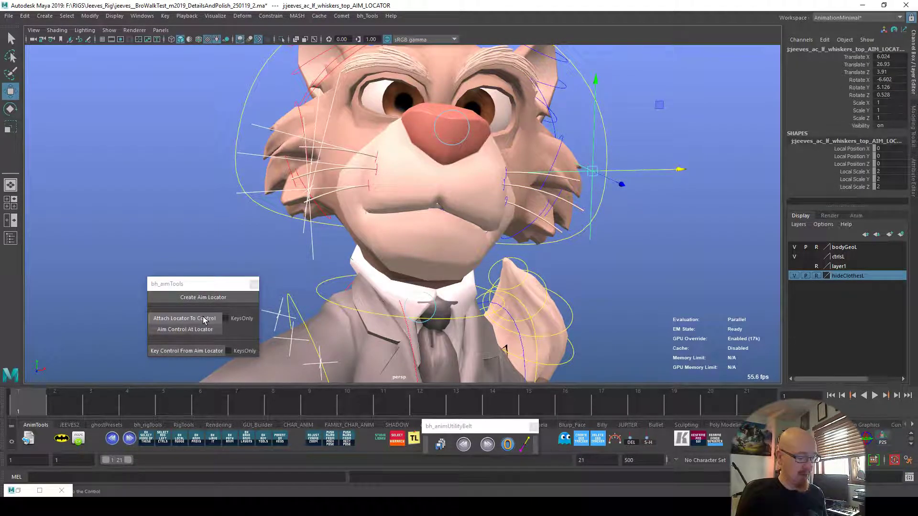
pyautogui.click(204, 318)
pyautogui.click(206, 329)
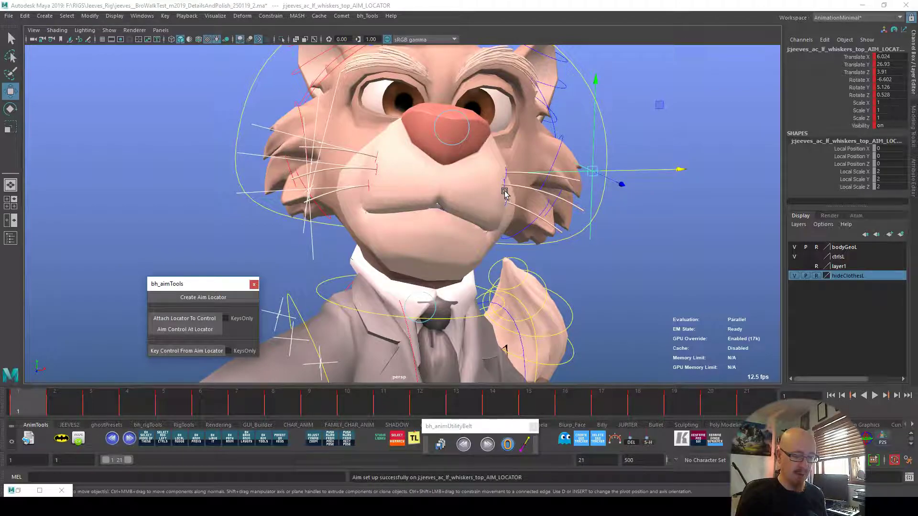
# Create an aim locator for the left middle whisker control, move it outward to about X 6.34, attach it and aim the control at it.
pyautogui.click(506, 192)
pyautogui.click(213, 297)
pyautogui.moveTo(579, 206); pyautogui.dragTo(631, 201)
pyautogui.click(200, 321)
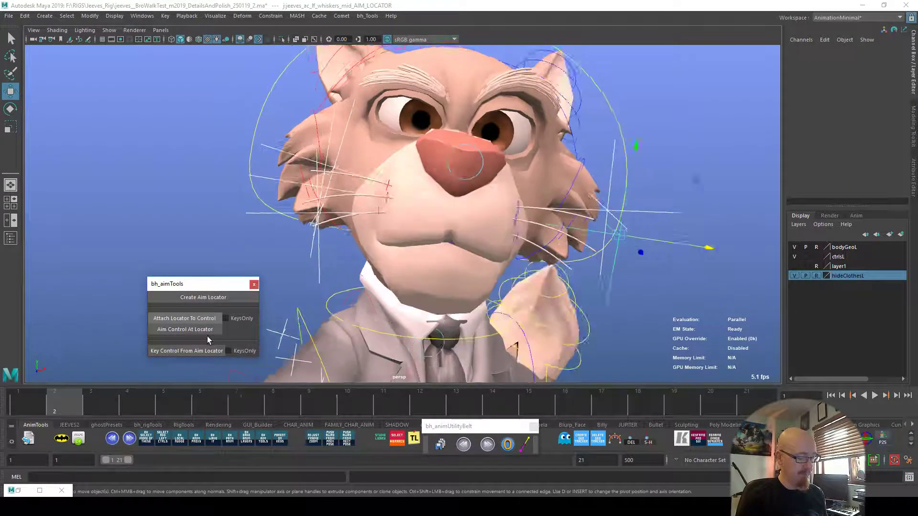
pyautogui.click(206, 330)
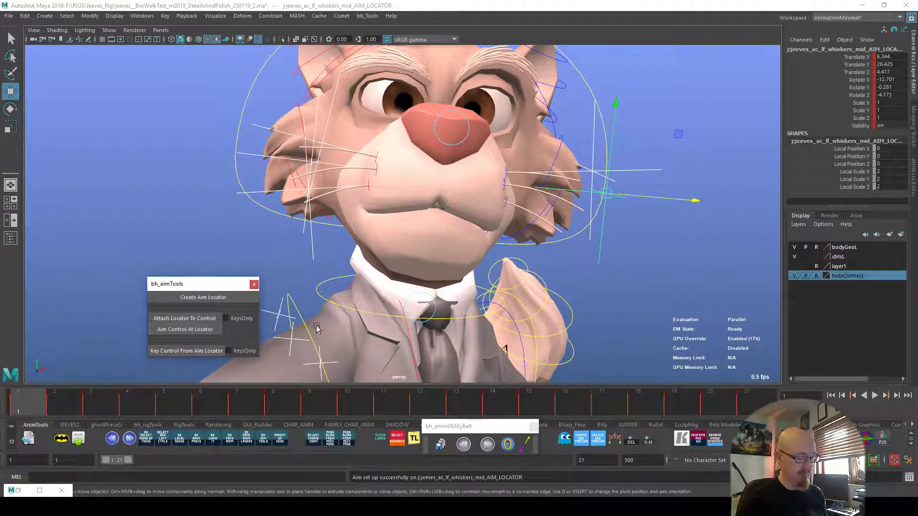
# Create an aim locator for the left lower whisker control, move it outward to about X 6.71, attach it and aim the control at it.
pyautogui.click(513, 209)
pyautogui.moveTo(579, 224); pyautogui.dragTo(679, 270)
pyautogui.click(219, 298)
pyautogui.click(213, 330)
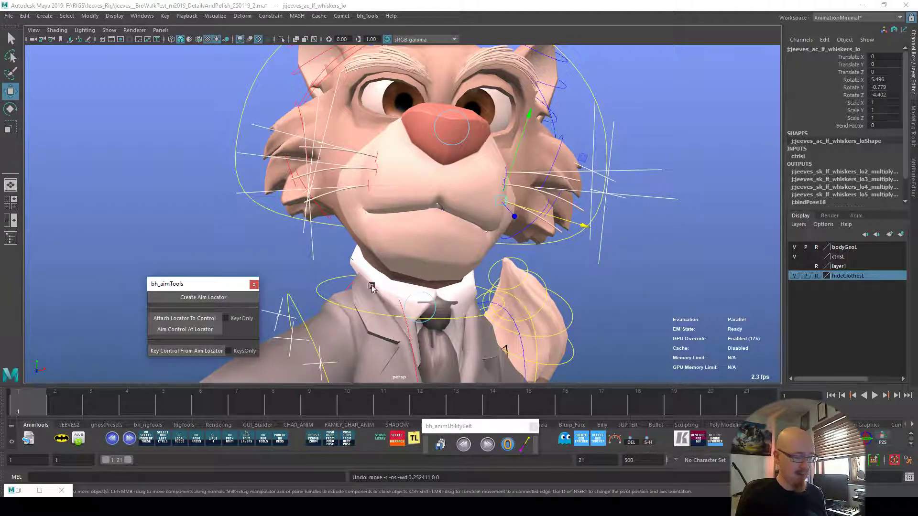
pyautogui.click(648, 252)
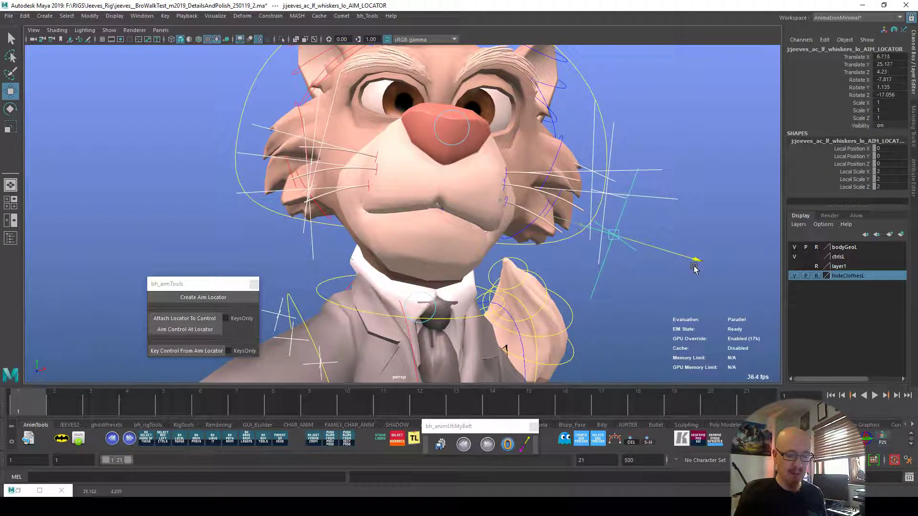
pyautogui.click(190, 318)
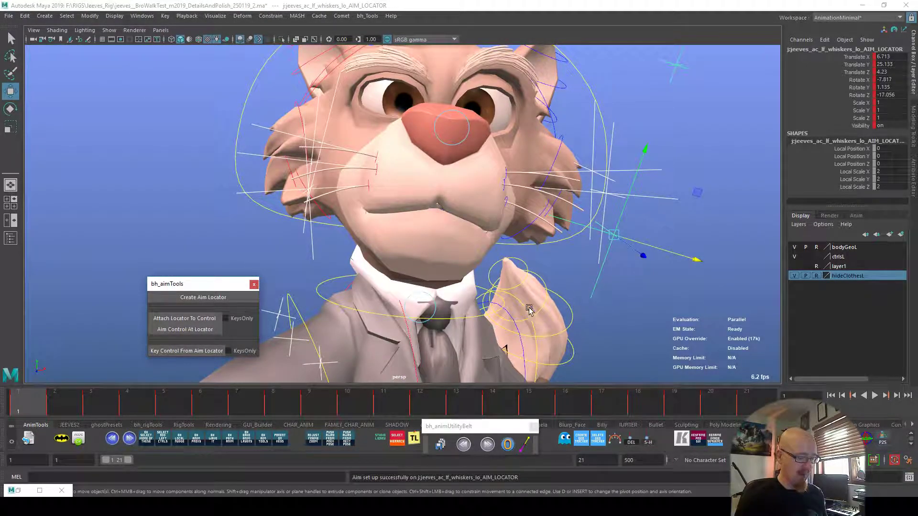
# Cycle the animation curves of all six whisker aim locators before and after the keyed range in the Graph Editor.
pyautogui.keyDown('alt'); pyautogui.moveTo(680, 263); pyautogui.dragTo(617, 263, button='right'); pyautogui.keyUp('alt')
pyautogui.click(611, 283)
pyautogui.keyDown('alt'); pyautogui.moveTo(624, 201); pyautogui.dragTo(639, 168); pyautogui.keyUp('alt')
pyautogui.moveTo(612, 148); pyautogui.dragTo(221, 148)
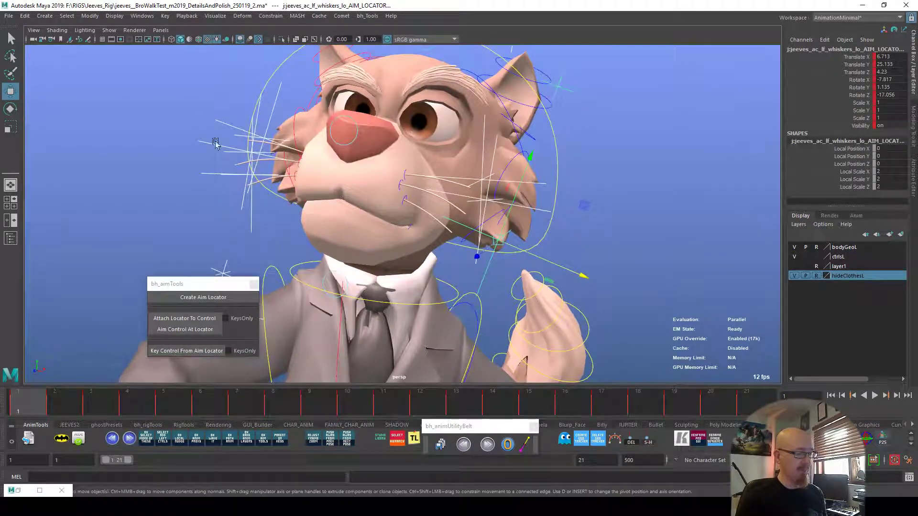
pyautogui.moveTo(229, 181); pyautogui.dragTo(231, 182)
pyautogui.hotkey('ctrl', 'g')
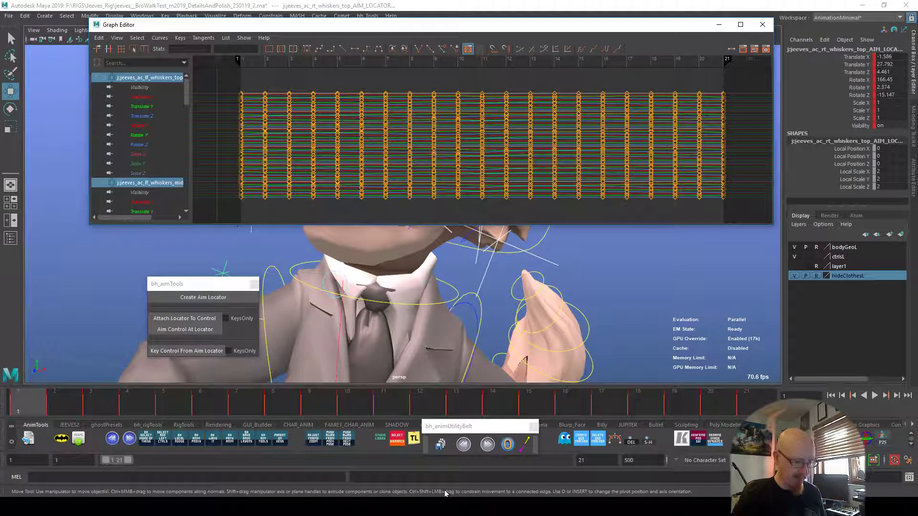
pyautogui.click(606, 50)
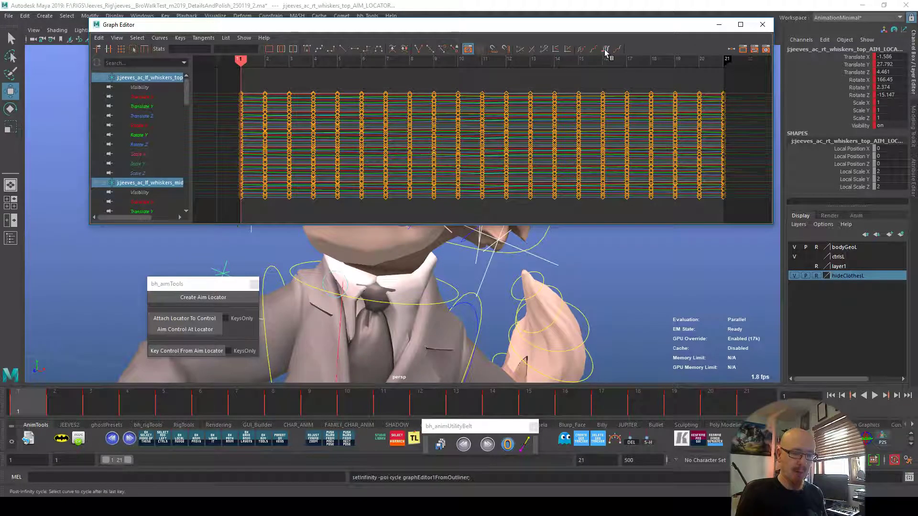
# Offset all keys of the six whisker aim locators one frame later in the Graph Editor.
pyautogui.moveTo(703, 187); pyautogui.dragTo(217, 72)
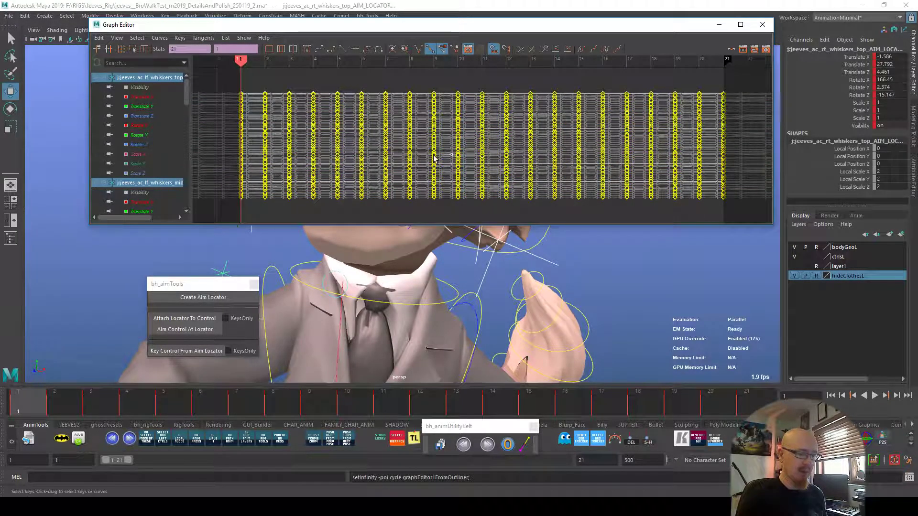
pyautogui.hotkey('alt', 'Right')
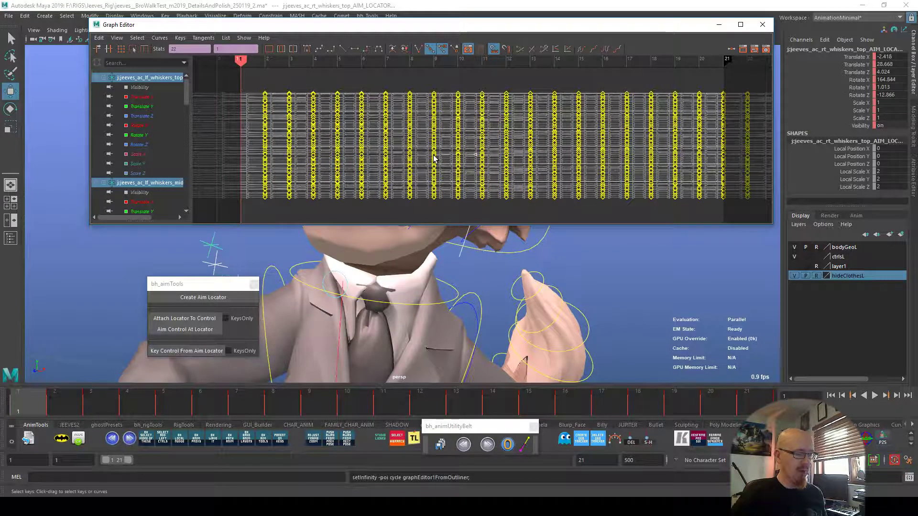
# Play the walk loop to check the offset whiskers and hide the locators in the viewport.
pyautogui.click(719, 23)
pyautogui.hotkey('alt', 'v')
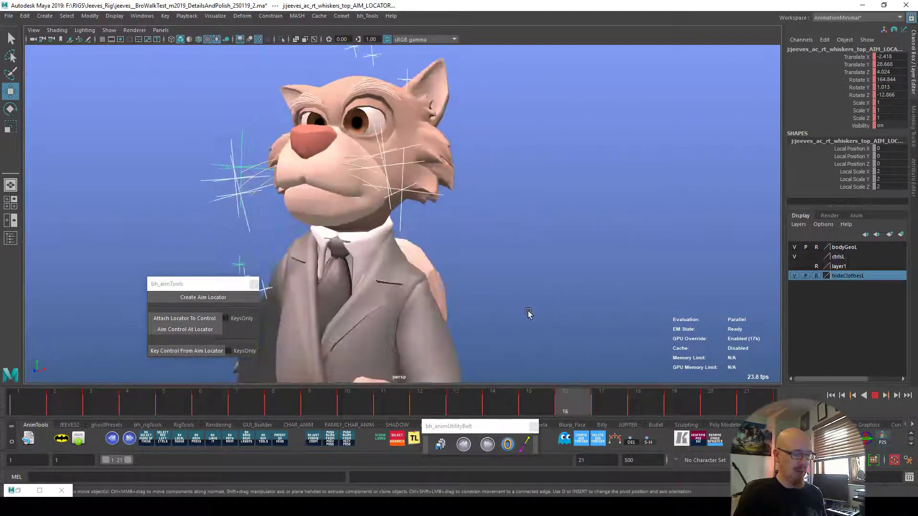
pyautogui.hotkey('alt', 'v')
pyautogui.click(109, 30)
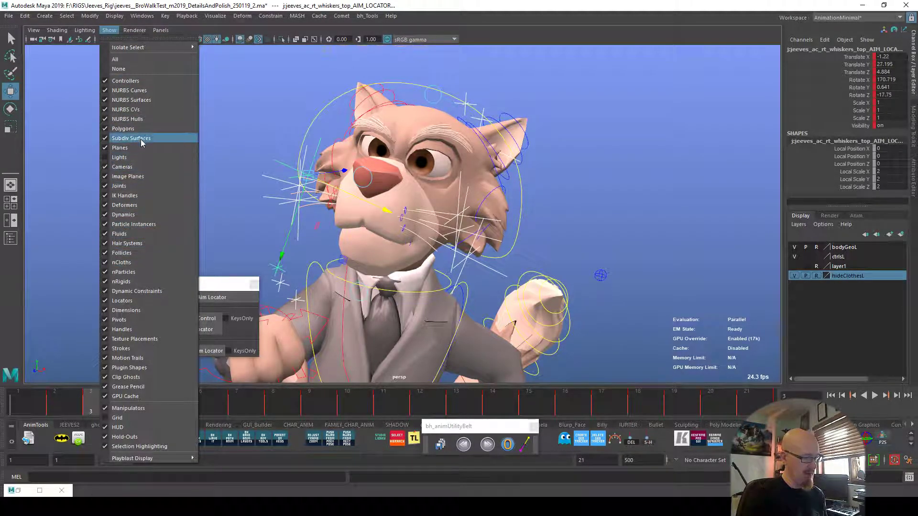
pyautogui.click(145, 320)
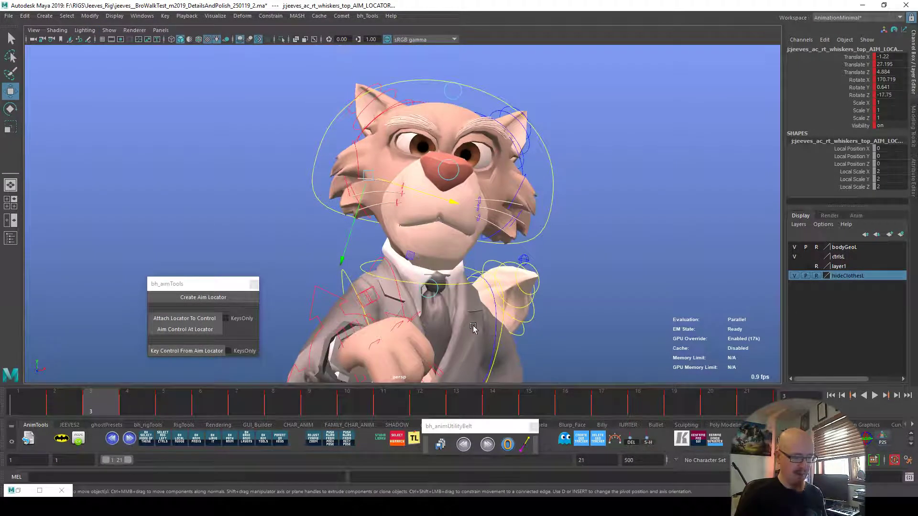
# Review the whisker motion from the shot camera and perspective view by looping playback and scrubbing through the frames.
pyautogui.press('c')
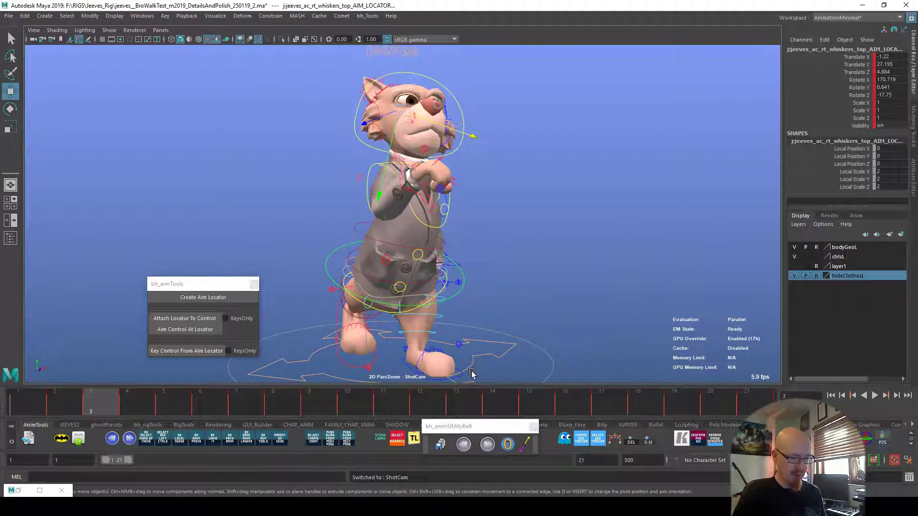
pyautogui.hotkey('alt', 'v')
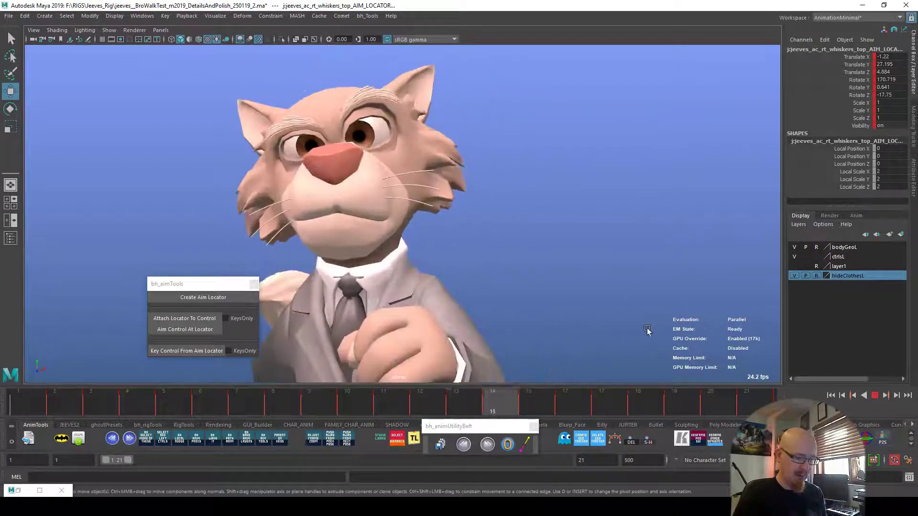
pyautogui.hotkey('alt', 'v')
pyautogui.moveTo(71, 403); pyautogui.dragTo(739, 396)
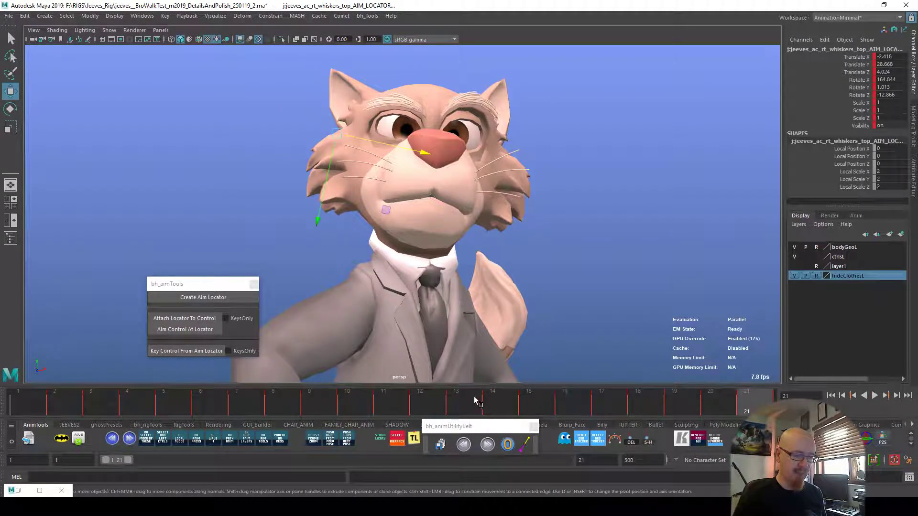
pyautogui.hotkey('alt', 'v')
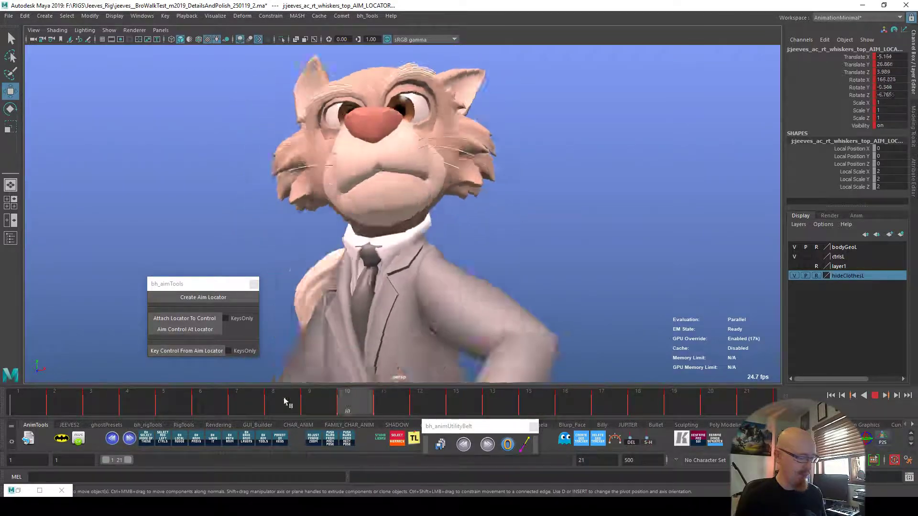
pyautogui.hotkey('alt', 'v')
# Show the locators again and shift all keys of the left lower whisker aim locator about 0.3 frame earlier.
pyautogui.click(109, 30)
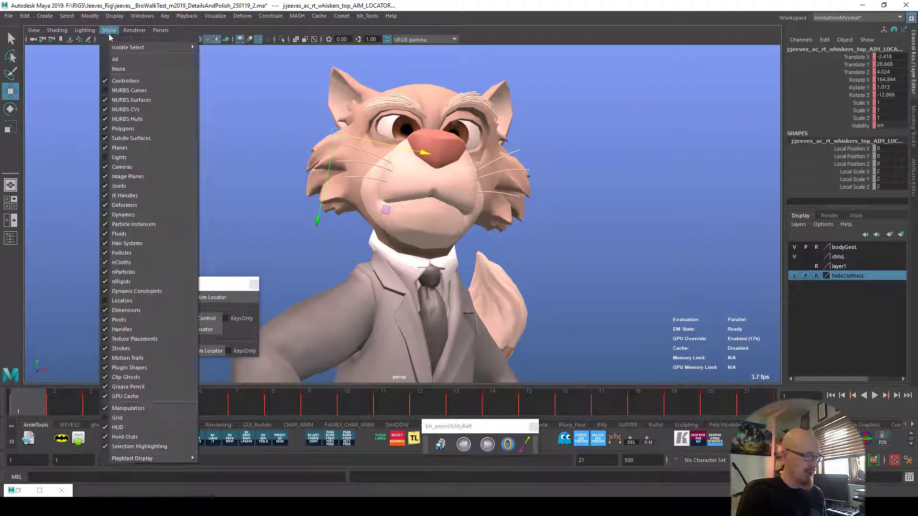
pyautogui.click(133, 300)
pyautogui.click(570, 196)
pyautogui.hotkey('ctrl', 'g')
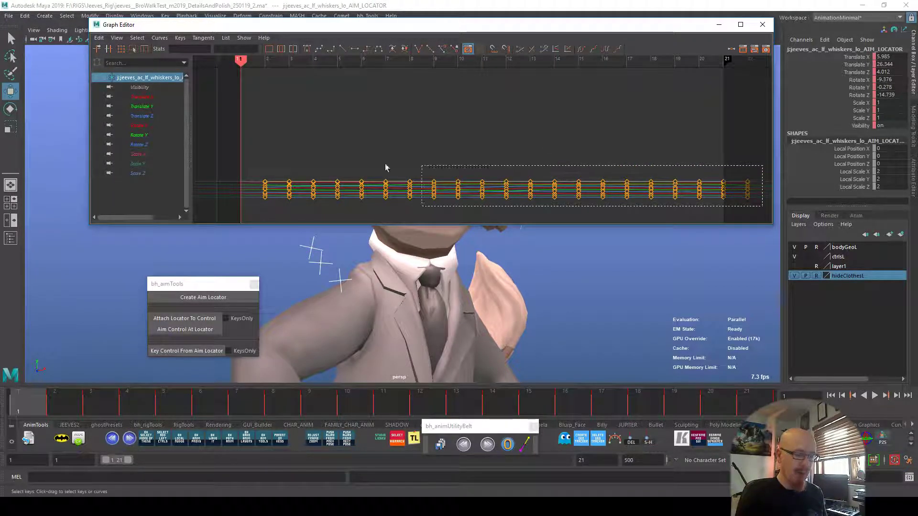
pyautogui.moveTo(422, 168); pyautogui.dragTo(270, 170)
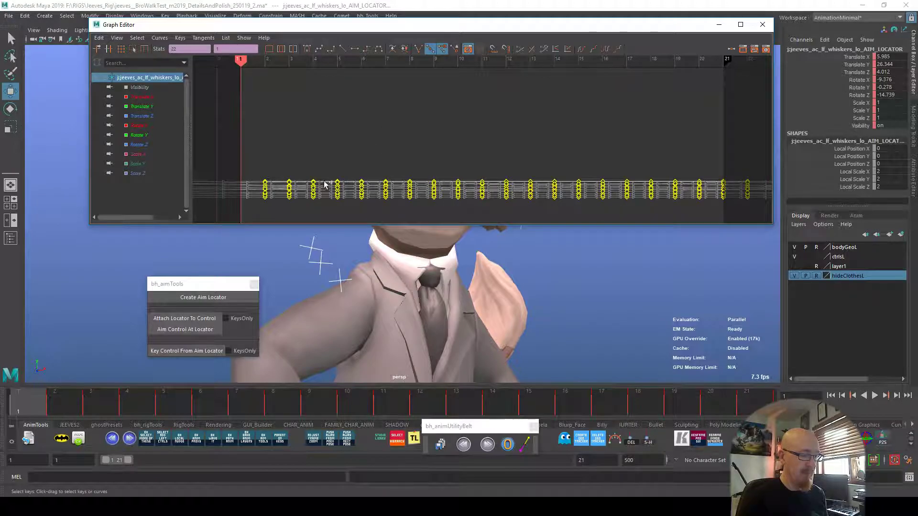
pyautogui.keyDown('alt'); pyautogui.keyDown('shift'); pyautogui.moveTo(324, 182); pyautogui.dragTo(316, 165, button='right'); pyautogui.keyUp('shift'); pyautogui.keyUp('alt')
pyautogui.keyDown('alt'); pyautogui.keyDown('shift'); pyautogui.moveTo(316, 165); pyautogui.dragTo(387, 154, button='middle'); pyautogui.keyUp('shift'); pyautogui.keyUp('alt')
pyautogui.keyDown('alt'); pyautogui.keyDown('shift'); pyautogui.moveTo(347, 157); pyautogui.dragTo(388, 160, button='right'); pyautogui.keyUp('shift'); pyautogui.keyUp('alt')
pyautogui.keyDown('alt'); pyautogui.keyDown('shift'); pyautogui.moveTo(425, 151); pyautogui.dragTo(447, 145, button='middle'); pyautogui.keyUp('shift'); pyautogui.keyUp('alt')
pyautogui.moveTo(361, 192); pyautogui.dragTo(334, 189, button='middle')
# Shift all keys of the left upper whisker aim locator about 0.17 frame later in the Graph Editor.
pyautogui.keyDown('alt'); pyautogui.moveTo(526, 242); pyautogui.dragTo(549, 352, button='middle'); pyautogui.keyUp('alt')
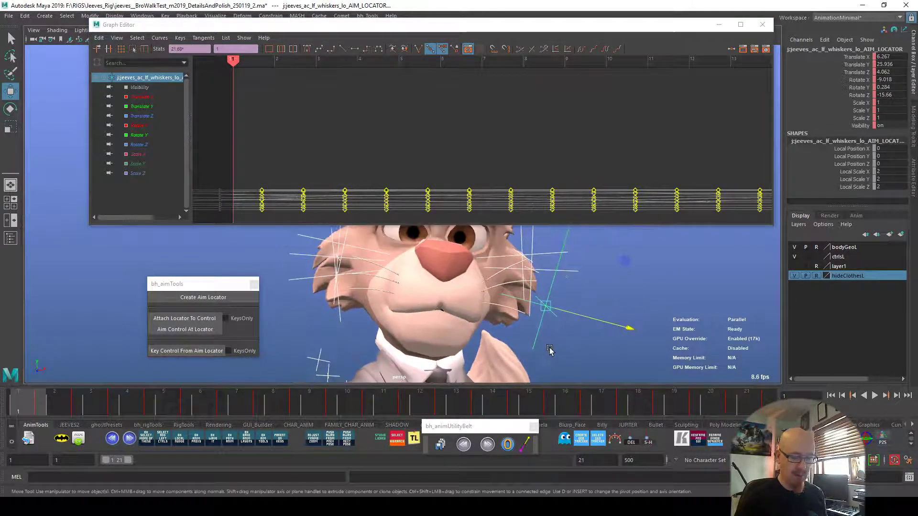
pyautogui.click(553, 251)
pyautogui.moveTo(754, 206); pyautogui.dragTo(229, 70)
pyautogui.moveTo(288, 94); pyautogui.dragTo(293, 94, button='middle')
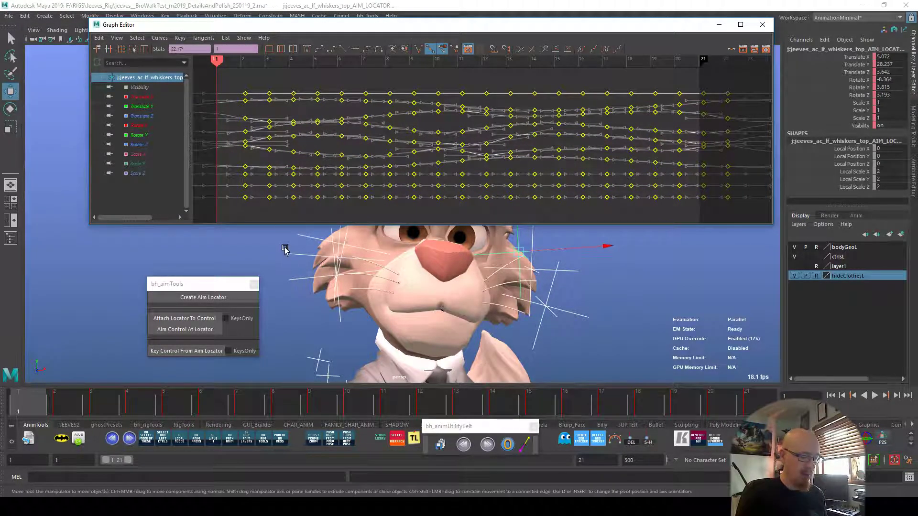
# Shift all keys of the right lower whisker aim locator about half a frame earlier in the Graph Editor.
pyautogui.moveTo(291, 286); pyautogui.dragTo(293, 288)
pyautogui.moveTo(742, 208); pyautogui.dragTo(200, 75)
pyautogui.moveTo(381, 118); pyautogui.dragTo(376, 120, button='middle')
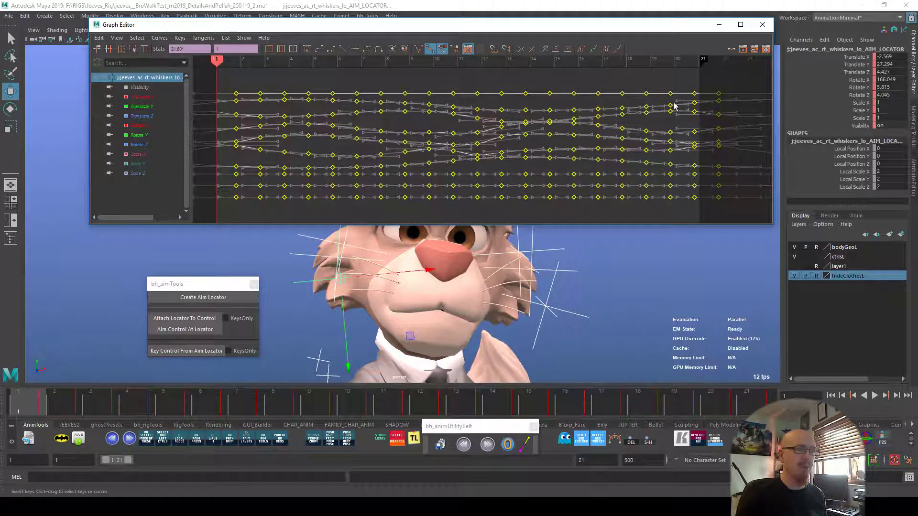
pyautogui.moveTo(414, 165); pyautogui.dragTo(407, 164, button='middle')
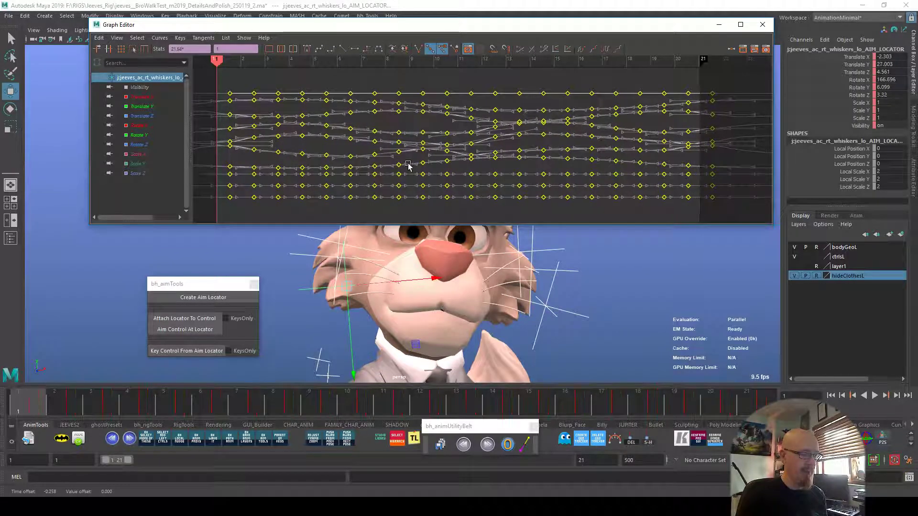
# Shift all keys of the right middle whisker aim locator about 0.18 frame earlier in the Graph Editor.
pyautogui.click(285, 348)
pyautogui.moveTo(294, 267); pyautogui.dragTo(291, 249)
pyautogui.moveTo(746, 203); pyautogui.dragTo(209, 82)
pyautogui.keyDown('shift'); pyautogui.moveTo(307, 168); pyautogui.dragTo(303, 168, button='middle'); pyautogui.keyUp('shift')
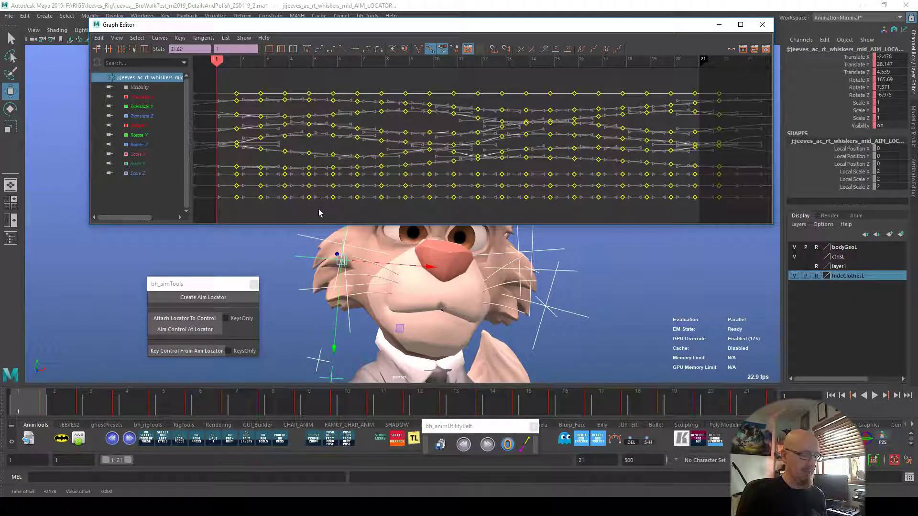
# Shift all keys of the right upper whisker aim locator about 0.19 frame later in the Graph Editor.
pyautogui.click(311, 238)
pyautogui.moveTo(746, 210); pyautogui.dragTo(231, 81)
pyautogui.keyDown('shift'); pyautogui.moveTo(393, 136); pyautogui.dragTo(396, 136, button='middle'); pyautogui.keyUp('shift')
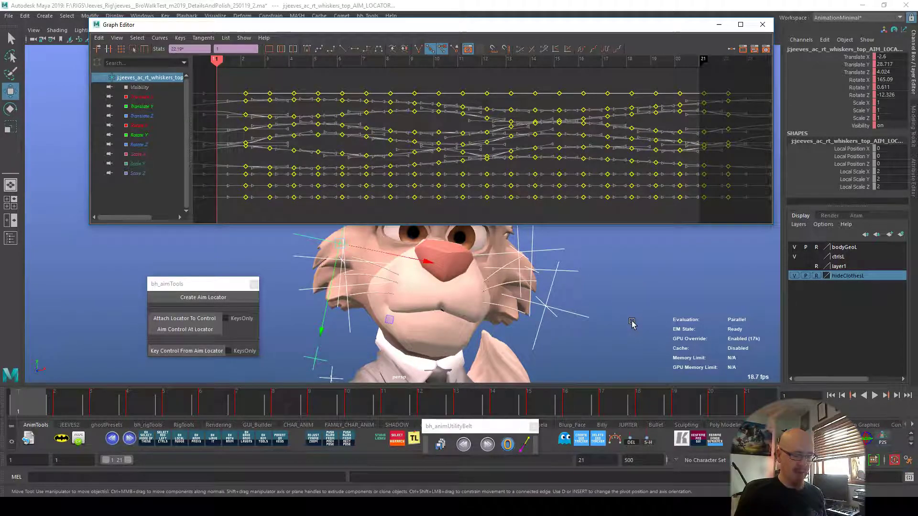
# Play the loop to check the staggered whisker timing, with the locators hidden, and return to frame 1.
pyautogui.click(632, 324)
pyautogui.click(719, 25)
pyautogui.hotkey('alt', 'v')
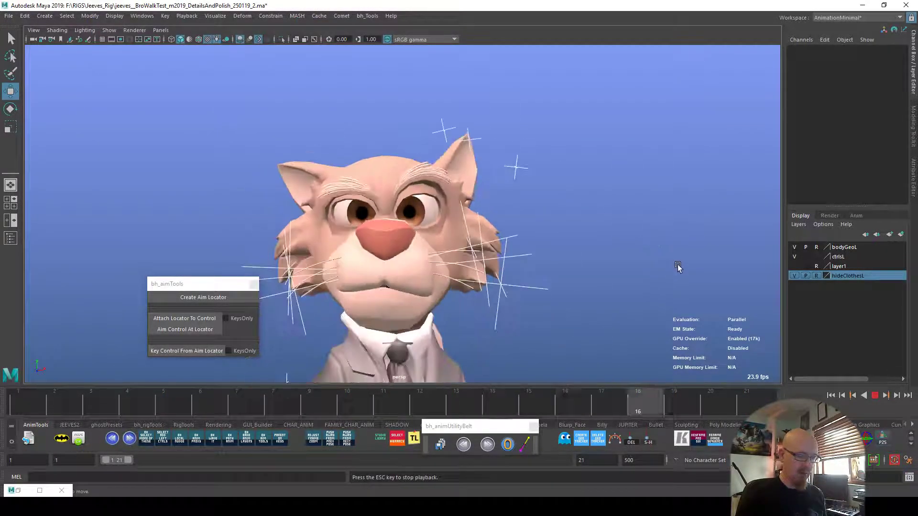
pyautogui.hotkey('alt', 'v')
pyautogui.click(109, 30)
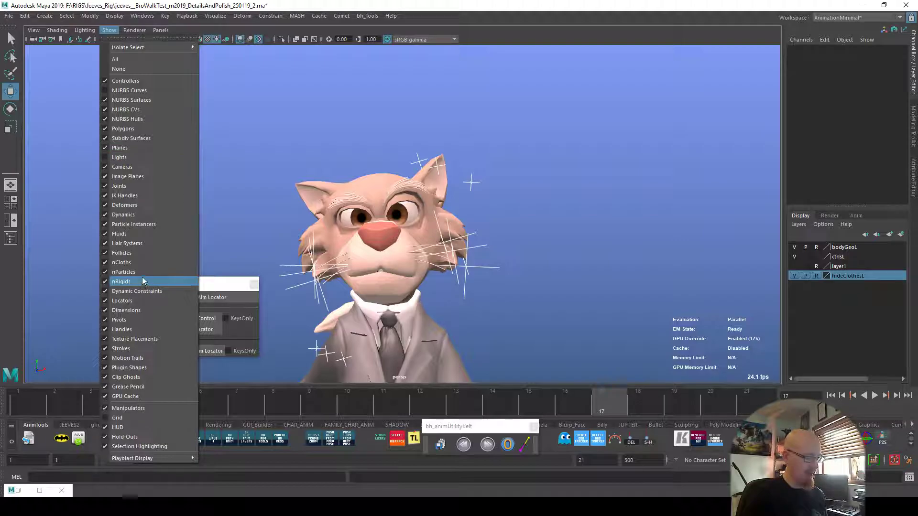
pyautogui.click(139, 301)
pyautogui.hotkey('alt', 'v')
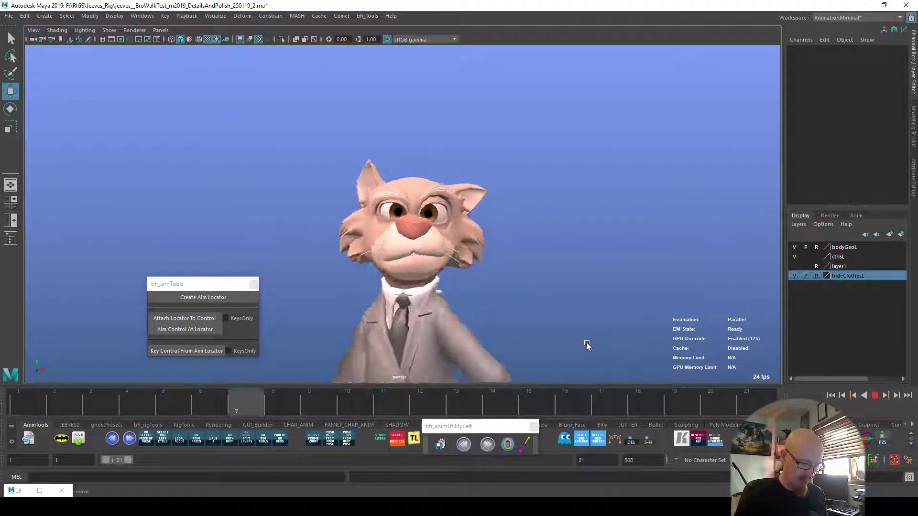
pyautogui.click(4, 403)
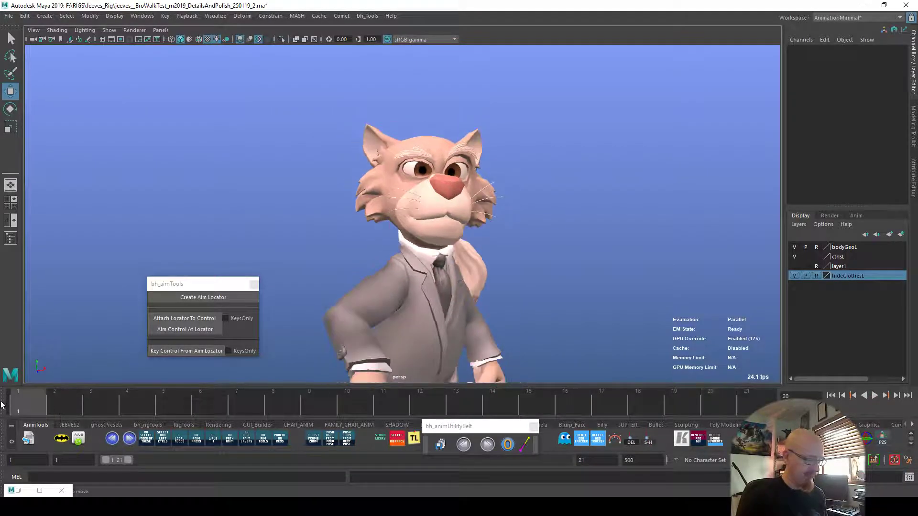
# Show the locators again and key the right upper, middle and lower whisker controls from their aim locators.
pyautogui.scroll(5, 601, 304)
pyautogui.click(109, 30)
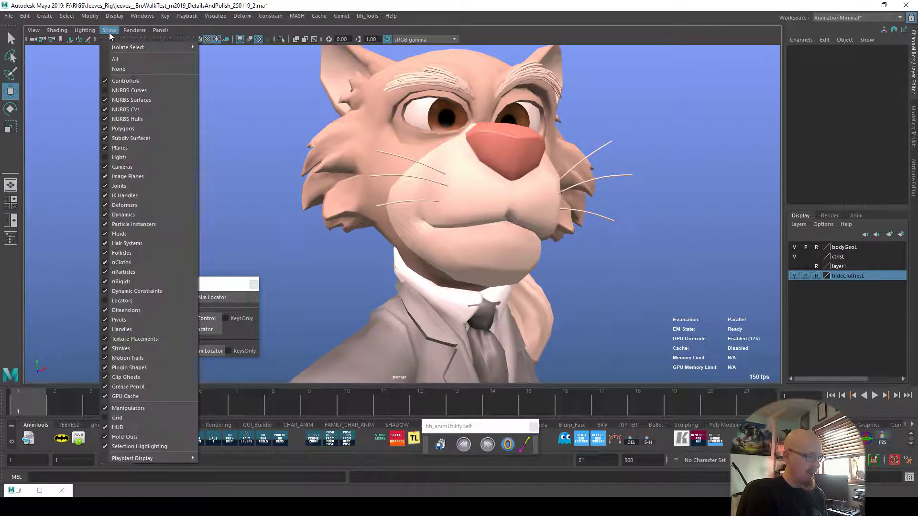
pyautogui.click(121, 301)
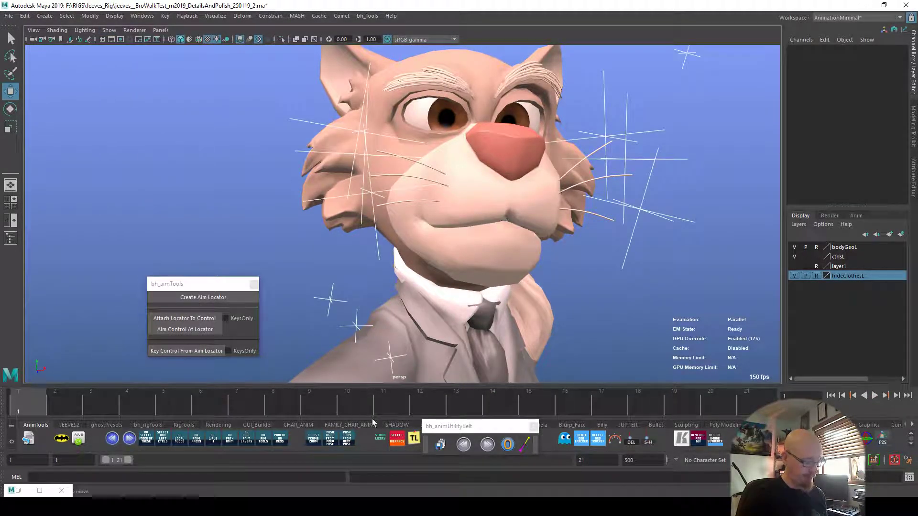
pyautogui.keyDown('alt'); pyautogui.moveTo(599, 319); pyautogui.dragTo(560, 319); pyautogui.keyUp('alt')
pyautogui.click(275, 147)
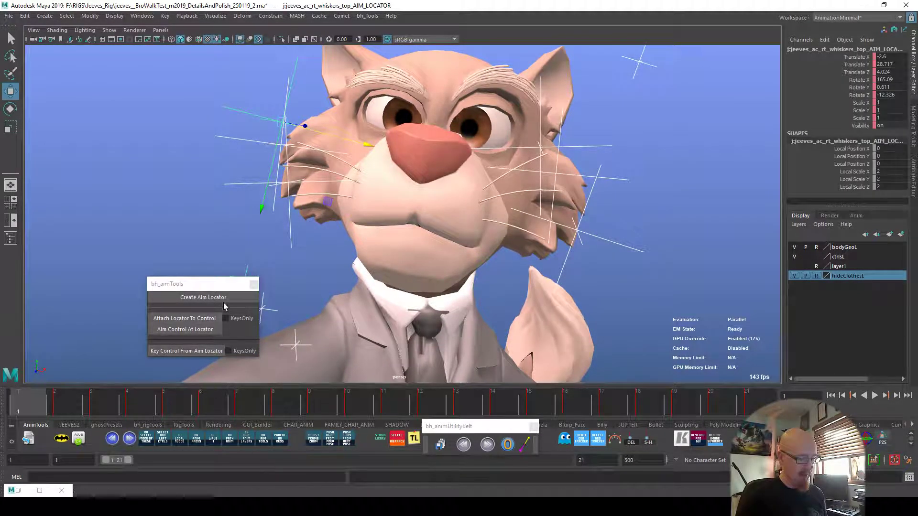
pyautogui.click(199, 352)
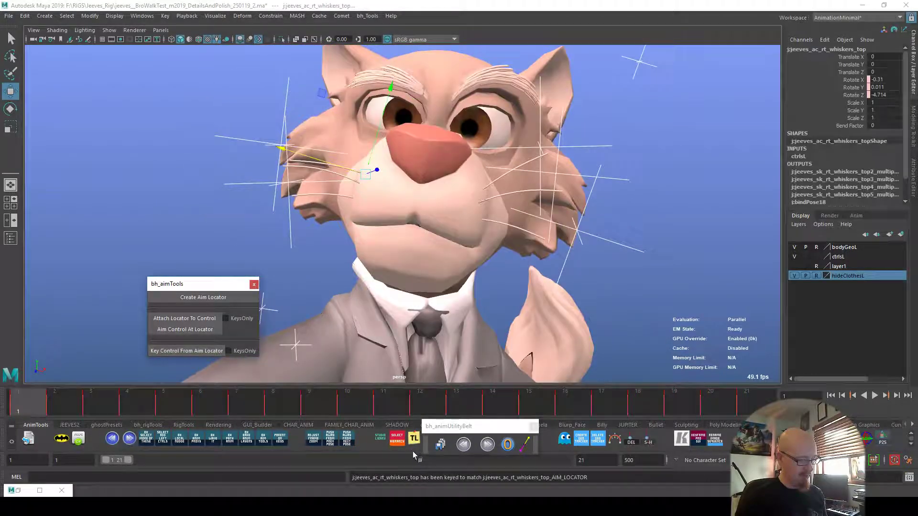
pyautogui.click(243, 183)
pyautogui.click(185, 329)
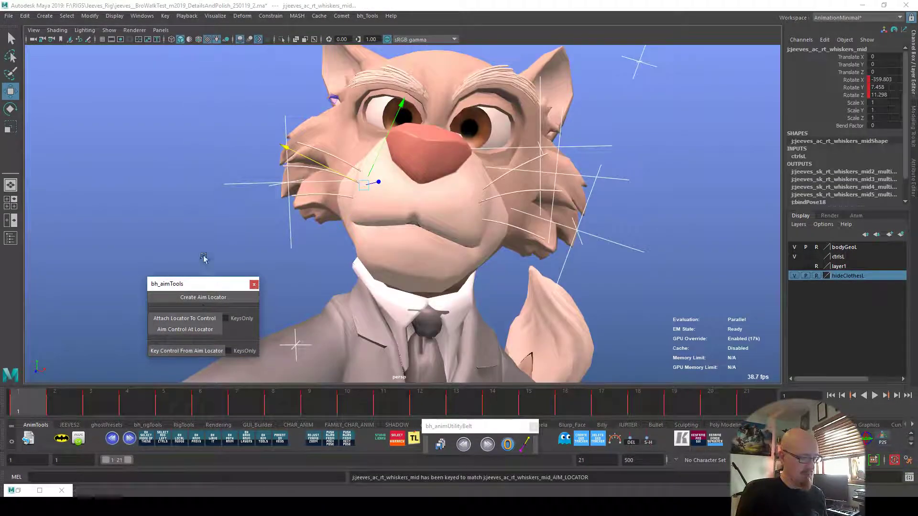
pyautogui.click(195, 351)
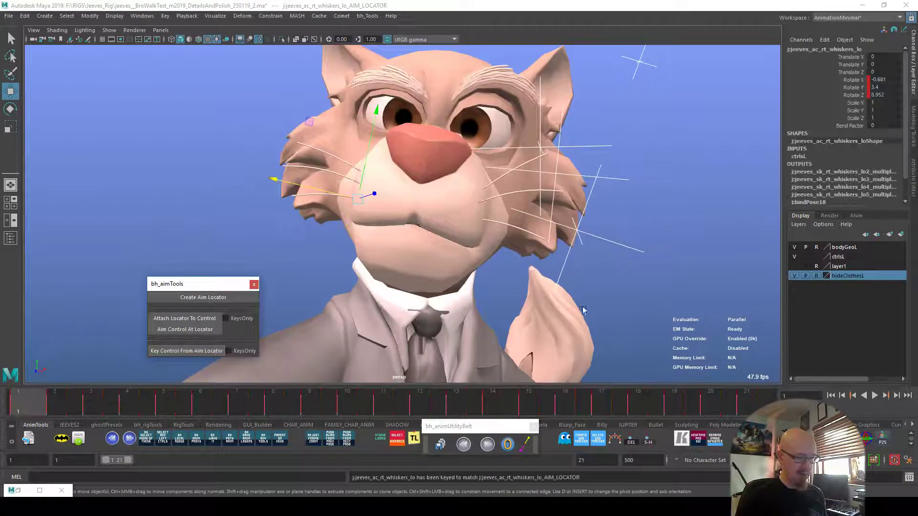
# Key the left upper, middle and lower whisker controls from their aim locators.
pyautogui.click(615, 139)
pyautogui.click(191, 351)
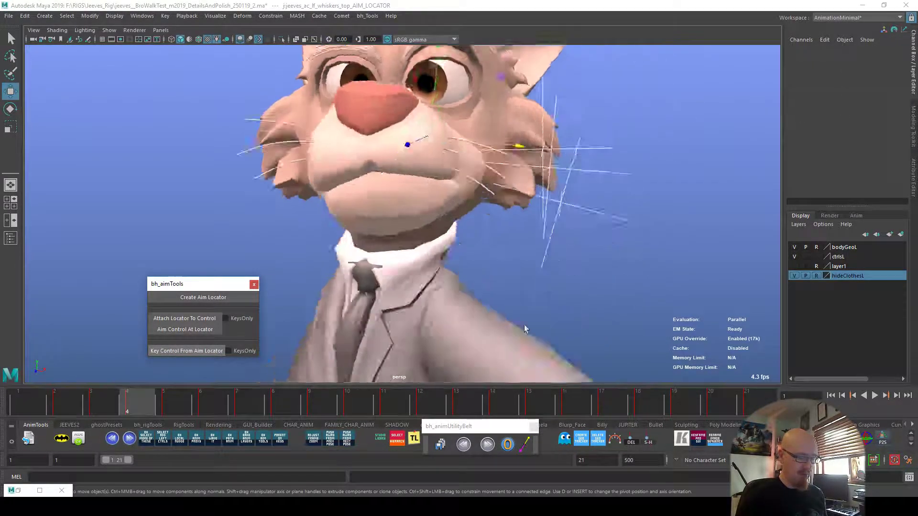
pyautogui.click(621, 180)
pyautogui.click(215, 351)
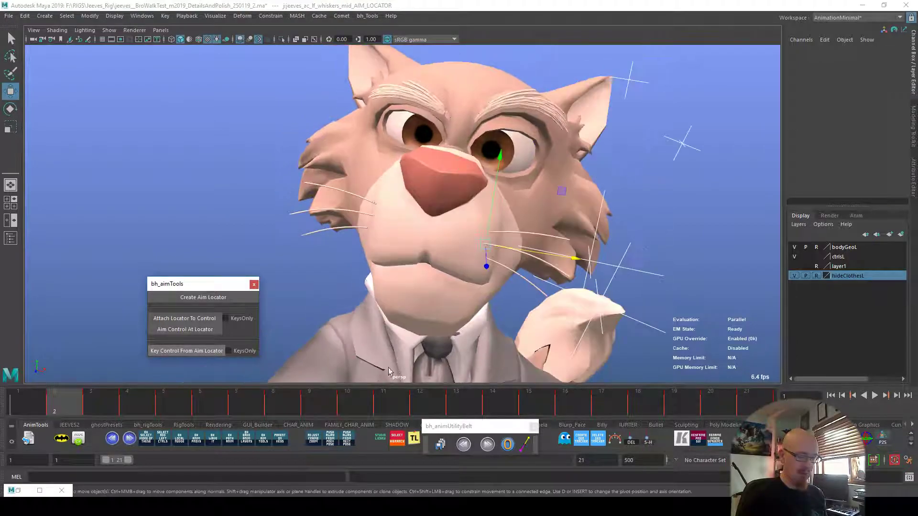
pyautogui.click(626, 242)
pyautogui.click(222, 353)
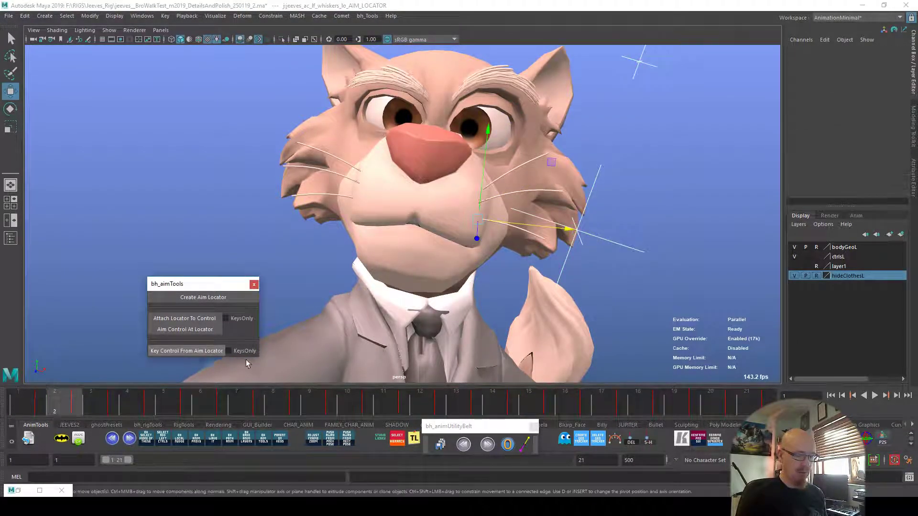
# Play the loop and scrub to frame 7 to review the baked whisker animation on the whole upper body.
pyautogui.keyDown('alt'); pyautogui.moveTo(676, 298); pyautogui.dragTo(330, 306, button='right'); pyautogui.keyUp('alt')
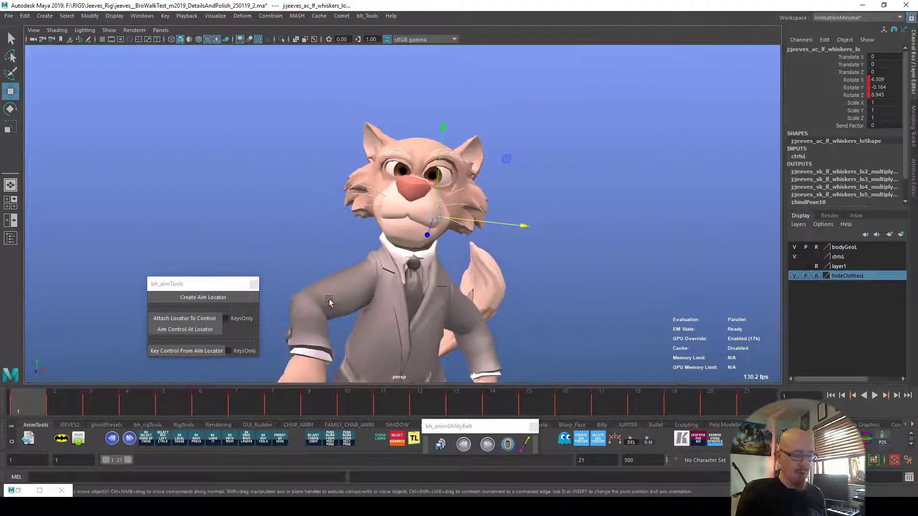
pyautogui.keyDown('alt'); pyautogui.moveTo(408, 209); pyautogui.dragTo(409, 189); pyautogui.keyUp('alt')
pyautogui.click(446, 324)
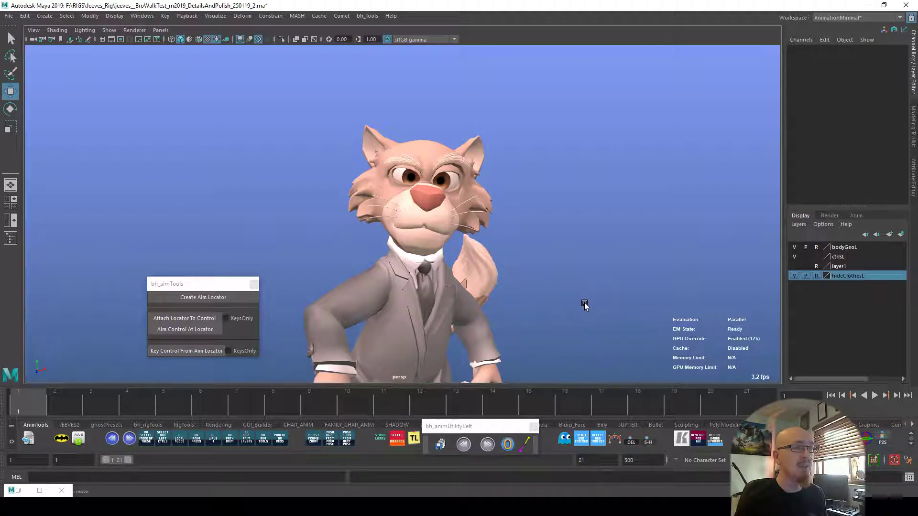
pyautogui.hotkey('alt', 'v')
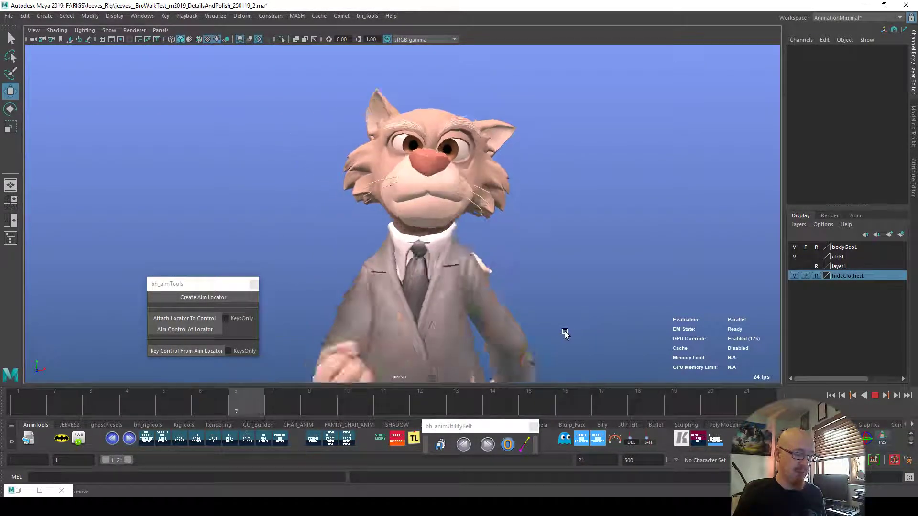
pyautogui.hotkey('alt', 'v')
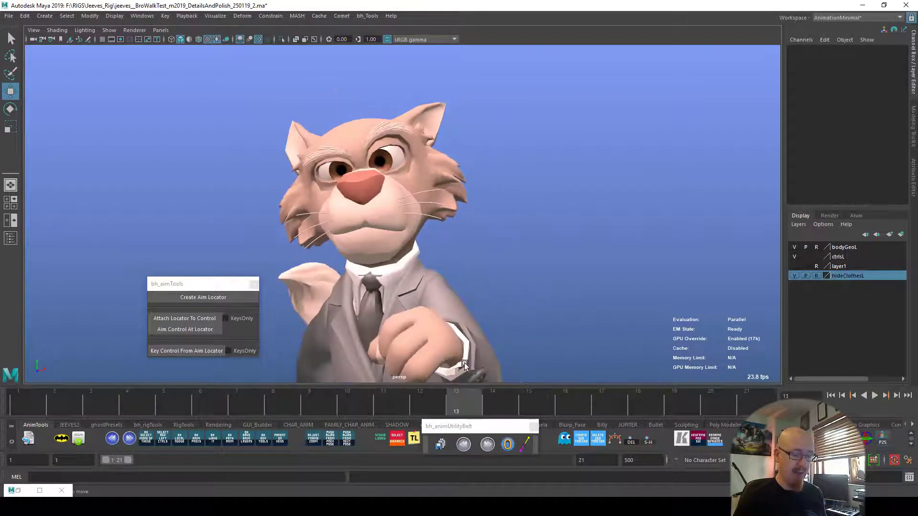
pyautogui.moveTo(87, 404); pyautogui.dragTo(237, 404)
# Rotate the right upper whisker control at frame 7 to adjust its baked pose.
pyautogui.hotkey('alt', '1')
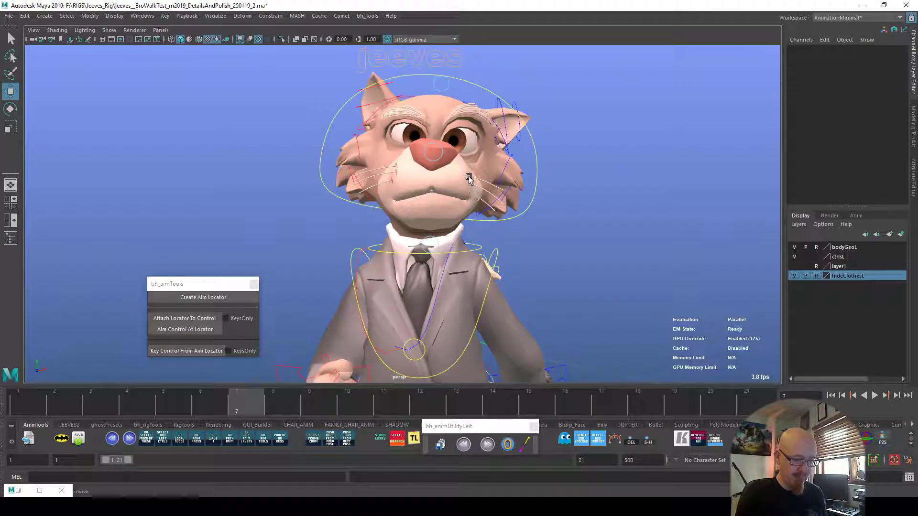
pyautogui.moveTo(528, 220)
pyautogui.keyDown('alt'); pyautogui.mouseDown()
pyautogui.moveTo(516, 231)
pyautogui.moveTo(527, 224)
pyautogui.mouseUp(); pyautogui.keyUp('alt')
pyautogui.click(403, 181)
pyautogui.moveTo(249, 407)
pyautogui.mouseDown()
pyautogui.moveTo(193, 405)
pyautogui.moveTo(251, 406)
pyautogui.mouseUp()
pyautogui.press('e')
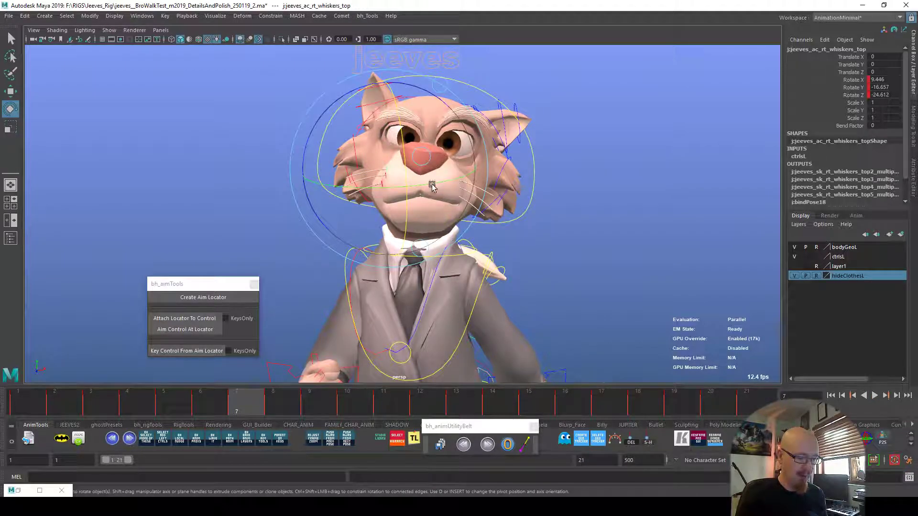
pyautogui.moveTo(311, 209); pyautogui.dragTo(313, 214)
pyautogui.keyDown('alt'); pyautogui.moveTo(313, 281); pyautogui.dragTo(473, 299, button='right'); pyautogui.keyUp('alt')
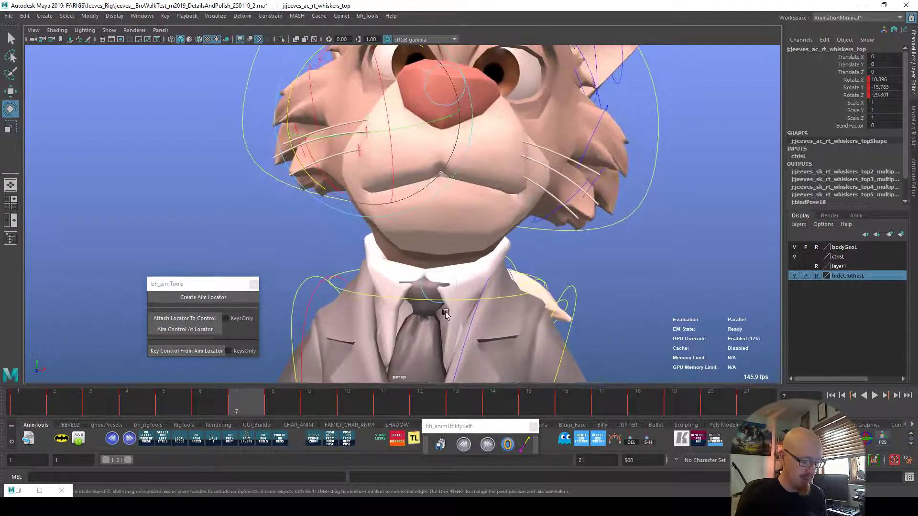
# Adjust the right upper whisker control's rotation on further frames between 8 and 14, and play the loop to check it.
pyautogui.click(286, 406)
pyautogui.moveTo(286, 406); pyautogui.dragTo(362, 402)
pyautogui.moveTo(300, 210); pyautogui.dragTo(296, 212)
pyautogui.moveTo(318, 403); pyautogui.dragTo(471, 386)
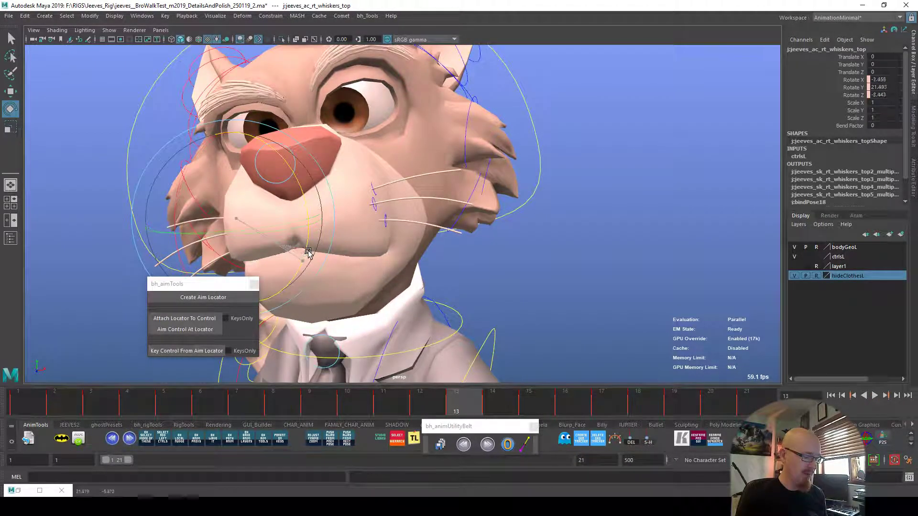
pyautogui.click(495, 402)
pyautogui.moveTo(307, 255); pyautogui.dragTo(361, 253)
pyautogui.press('.')
pyautogui.hotkey('alt', 'v')
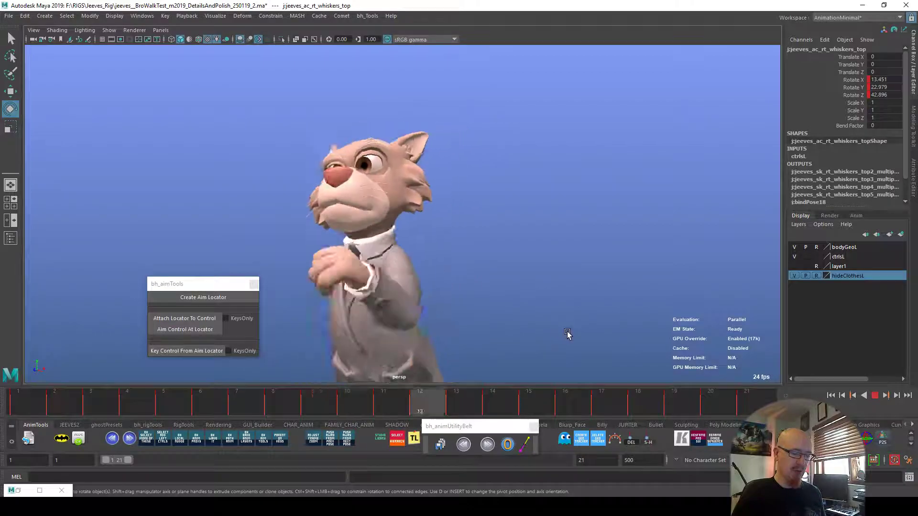
pyautogui.hotkey('alt', 'v')
# Rotate the left middle whisker control at frames 5, 6, 7 and 9 to refine its swing.
pyautogui.click(405, 174)
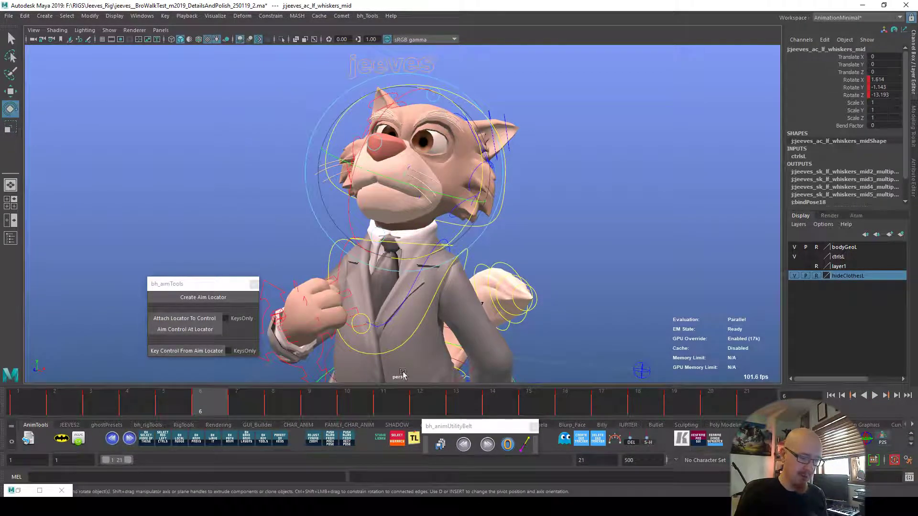
pyautogui.hotkey('alt', 'v')
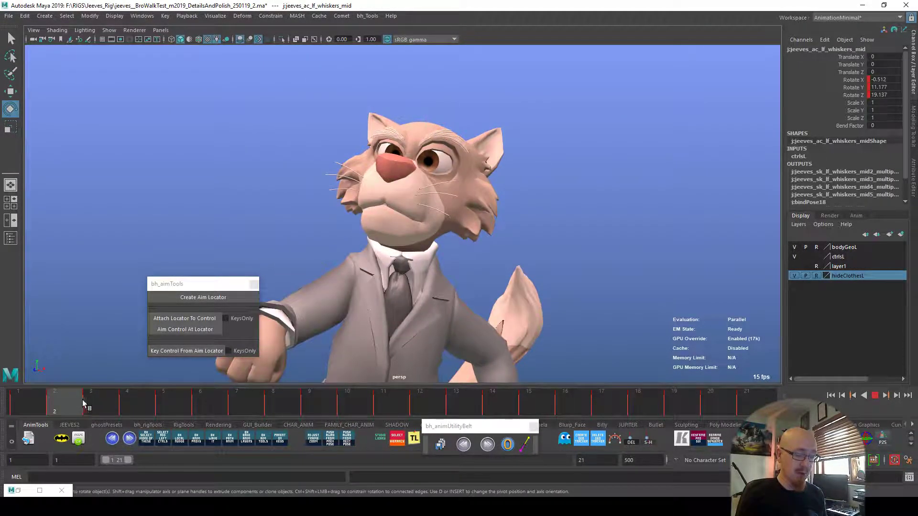
pyautogui.hotkey('alt', 'v')
pyautogui.moveTo(72, 406); pyautogui.dragTo(165, 402)
pyautogui.moveTo(470, 241); pyautogui.dragTo(472, 218)
pyautogui.moveTo(185, 400); pyautogui.dragTo(206, 399)
pyautogui.moveTo(463, 250); pyautogui.dragTo(458, 234)
pyautogui.moveTo(218, 405); pyautogui.dragTo(249, 406)
pyautogui.moveTo(455, 242); pyautogui.dragTo(451, 228)
pyautogui.moveTo(260, 403); pyautogui.dragTo(311, 401)
pyautogui.moveTo(452, 229); pyautogui.dragTo(445, 212)
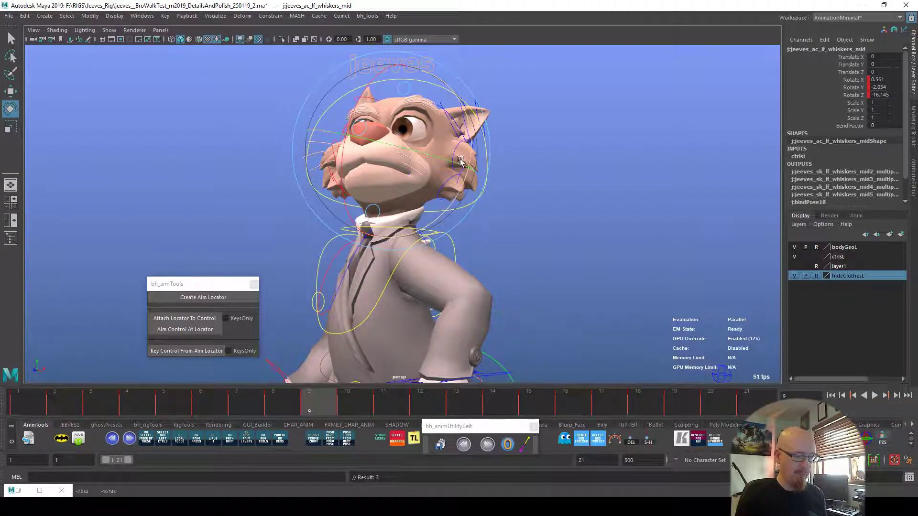
# Refine the left middle whisker control's rotation at frames 11, 13 and 19, and play the loop.
pyautogui.moveTo(334, 402); pyautogui.dragTo(385, 399)
pyautogui.moveTo(431, 232); pyautogui.dragTo(426, 215)
pyautogui.moveTo(385, 399); pyautogui.dragTo(456, 405)
pyautogui.moveTo(407, 236); pyautogui.dragTo(410, 240)
pyautogui.click(496, 402)
pyautogui.moveTo(504, 401); pyautogui.dragTo(525, 395)
pyautogui.click(570, 410)
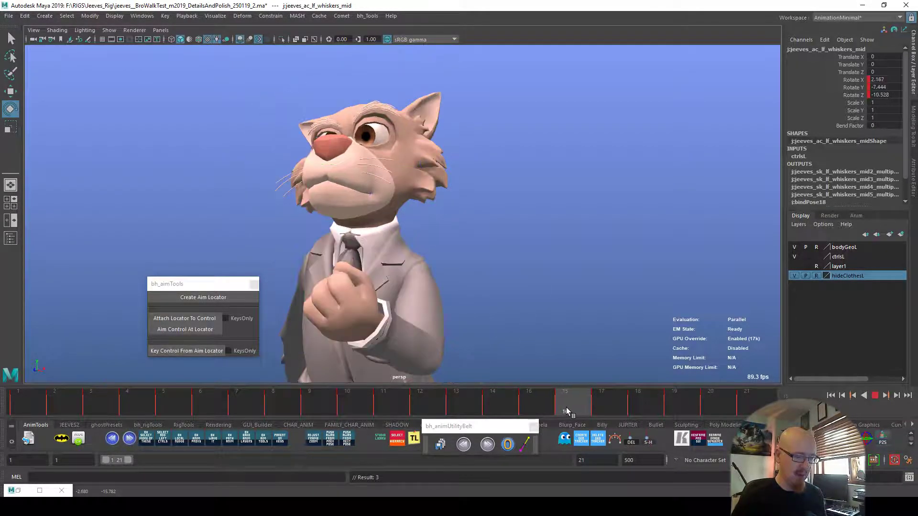
pyautogui.click(605, 408)
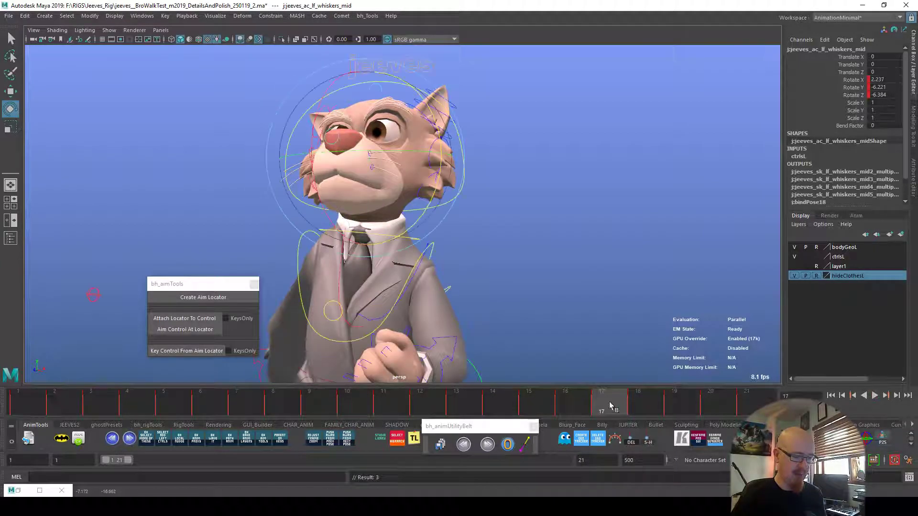
pyautogui.moveTo(616, 402); pyautogui.dragTo(674, 403)
pyautogui.moveTo(447, 207); pyautogui.dragTo(445, 212)
pyautogui.hotkey('alt', 'v')
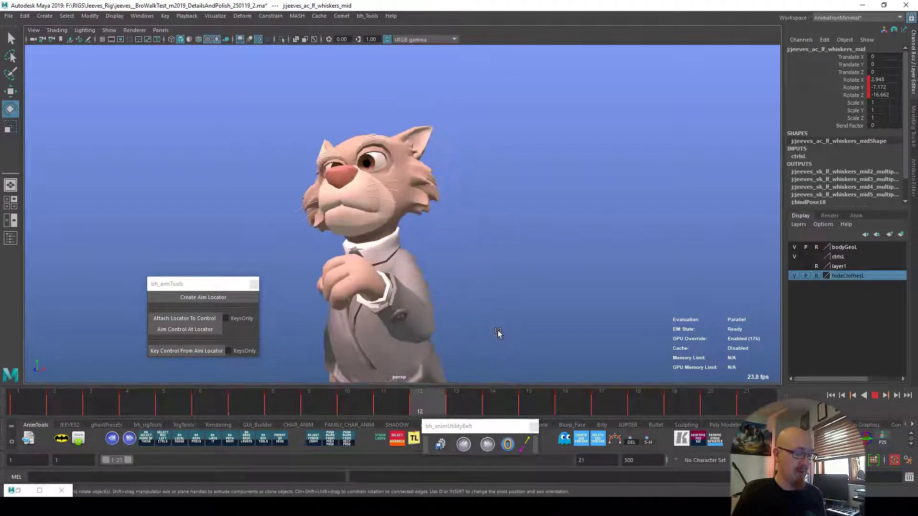
# Review the whisker motion by scrubbing and playback, and readjust the left middle whisker control's rotation at frame 7.
pyautogui.moveTo(280, 403); pyautogui.dragTo(387, 391)
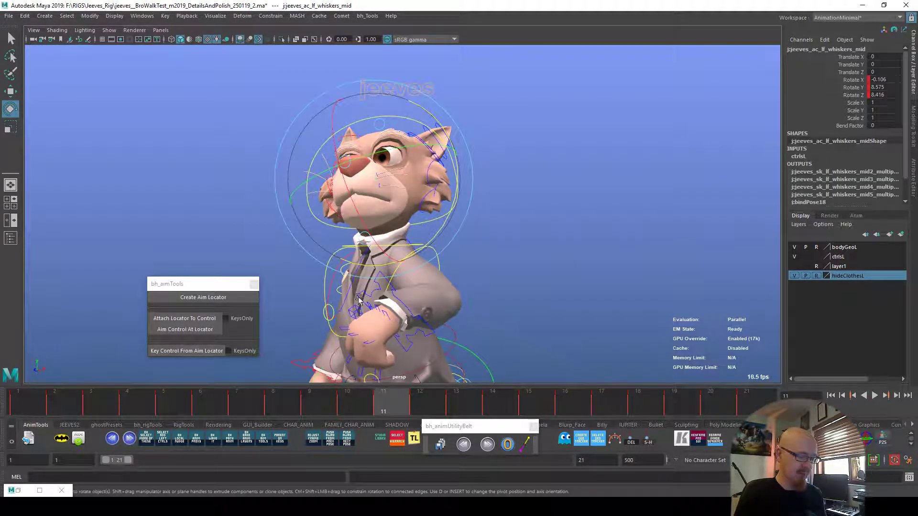
pyautogui.hotkey('alt', 'v')
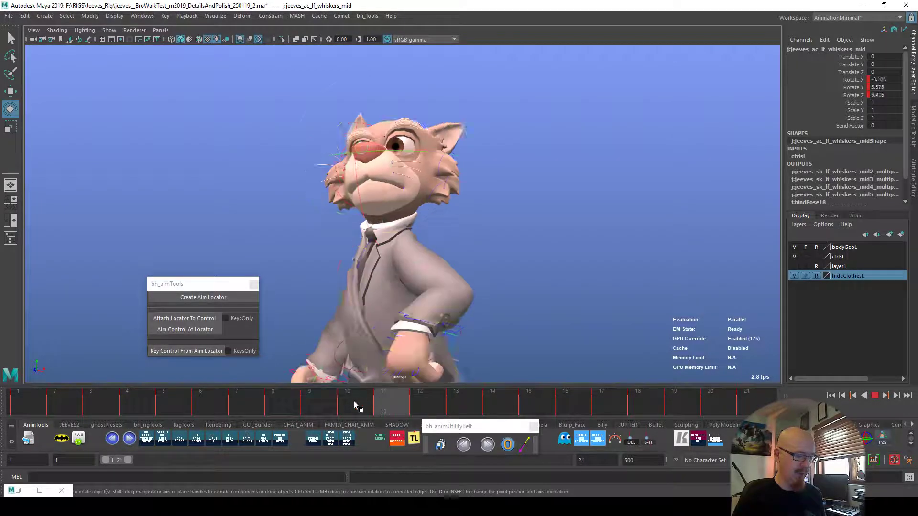
pyautogui.hotkey('alt', 'v')
pyautogui.keyDown('alt'); pyautogui.moveTo(303, 207); pyautogui.dragTo(581, 211, button='right'); pyautogui.keyUp('alt')
pyautogui.moveTo(390, 104); pyautogui.dragTo(465, 149)
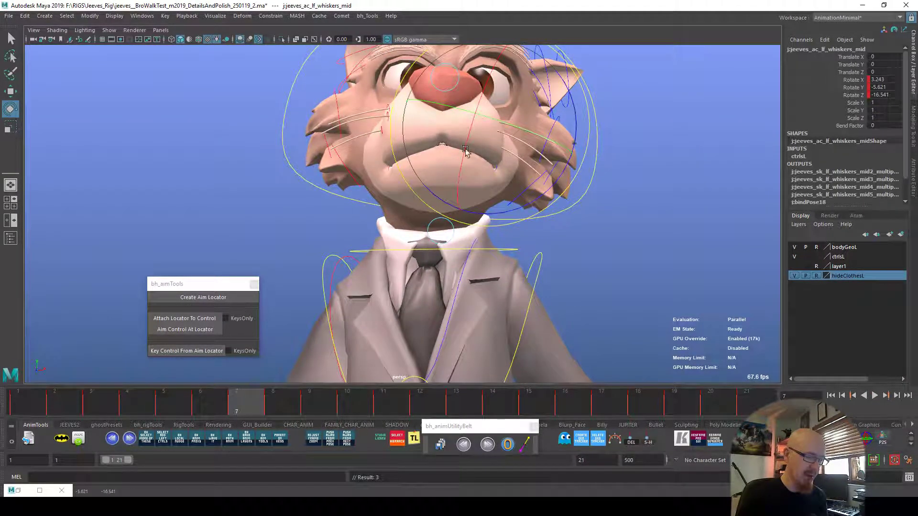
# Open the right upper whisker control's curves in the Graph Editor at frame 11 and isolate Rotate Y and Rotate Z.
pyautogui.click(605, 216)
pyautogui.click(404, 113)
pyautogui.hotkey('alt', 'v')
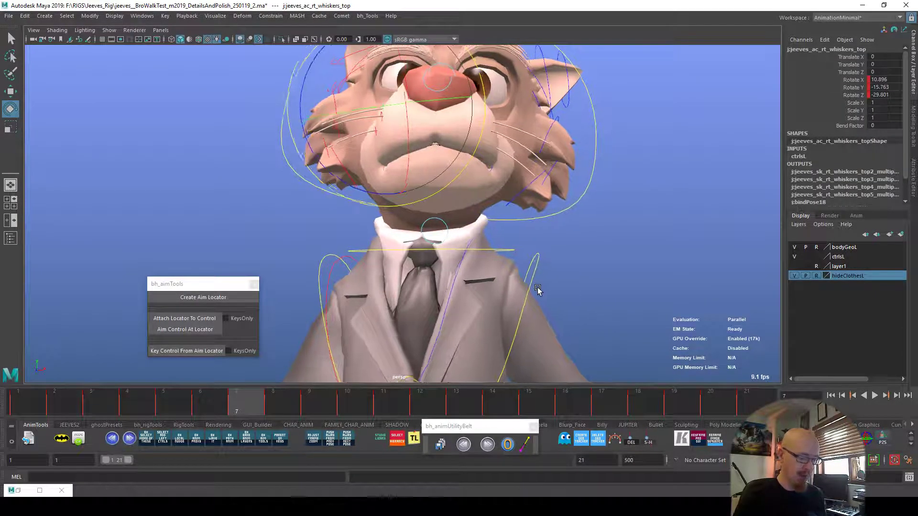
pyautogui.click(394, 397)
pyautogui.click(436, 496)
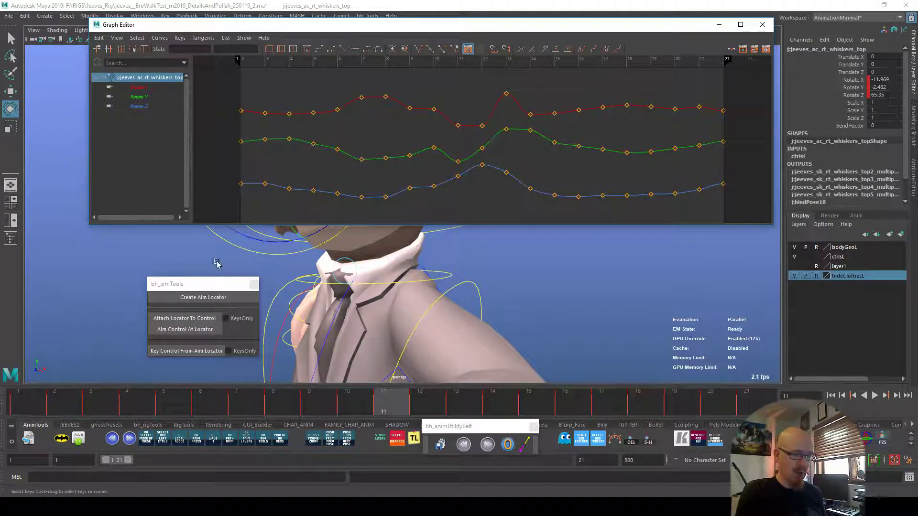
pyautogui.moveTo(283, 25); pyautogui.dragTo(595, 96)
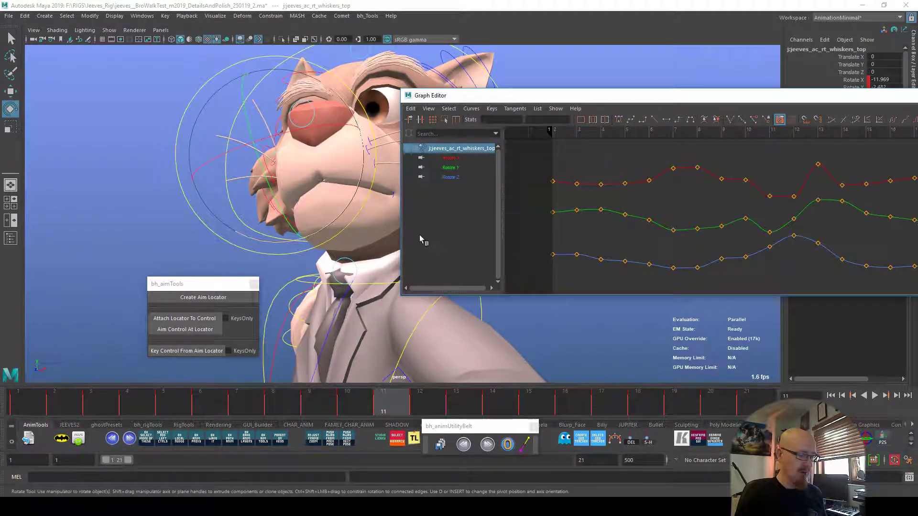
pyautogui.moveTo(445, 210); pyautogui.dragTo(449, 166)
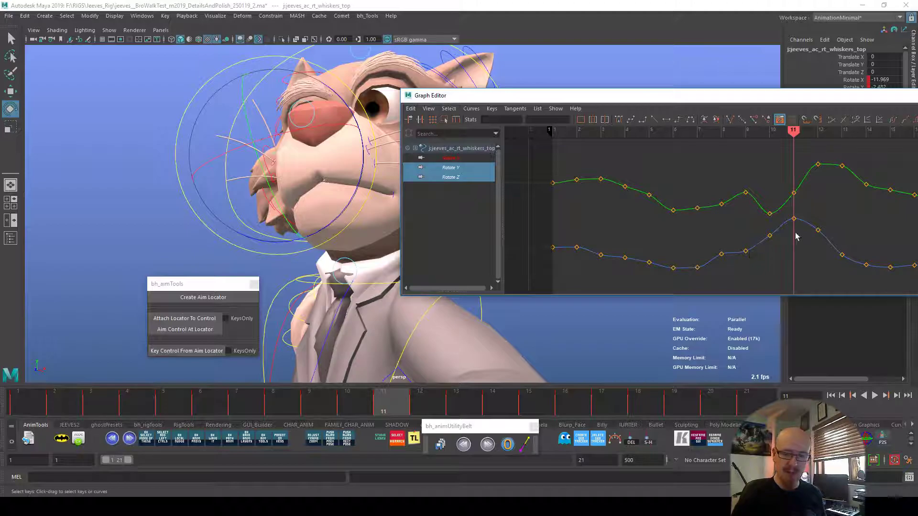
pyautogui.moveTo(799, 231); pyautogui.dragTo(799, 232)
pyautogui.press('w')
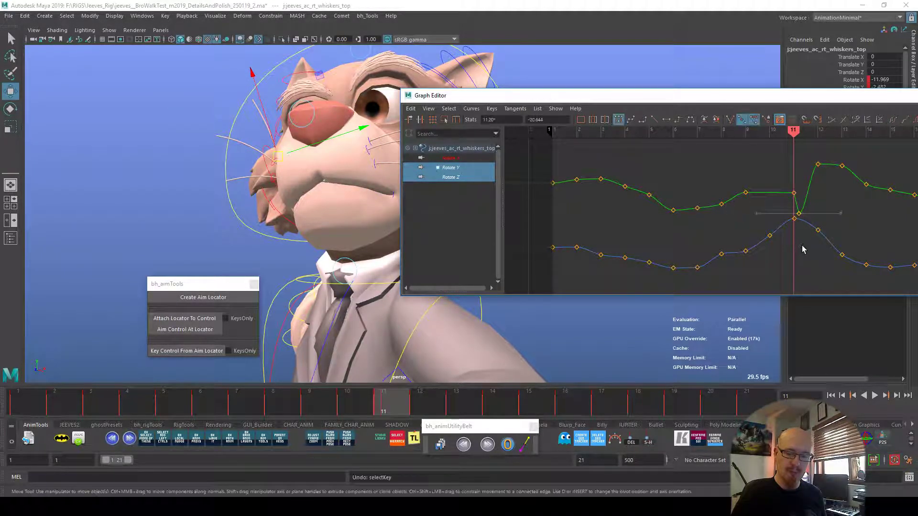
pyautogui.hotkey('ctrl', 'z')
# Lower the right upper whisker's Rotate Z keys around the peak, bringing frame 11 to about 54.4.
pyautogui.moveTo(865, 97); pyautogui.dragTo(673, 121)
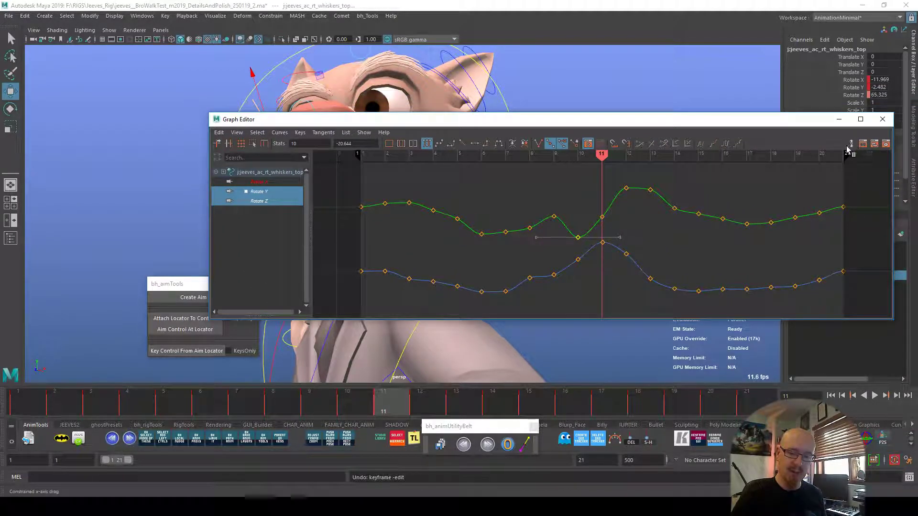
pyautogui.moveTo(602, 120); pyautogui.dragTo(721, 130)
pyautogui.moveTo(747, 282); pyautogui.dragTo(749, 282)
pyautogui.keyDown('shift'); pyautogui.moveTo(751, 281); pyautogui.dragTo(752, 289, button='middle'); pyautogui.keyUp('shift')
pyautogui.click(736, 300)
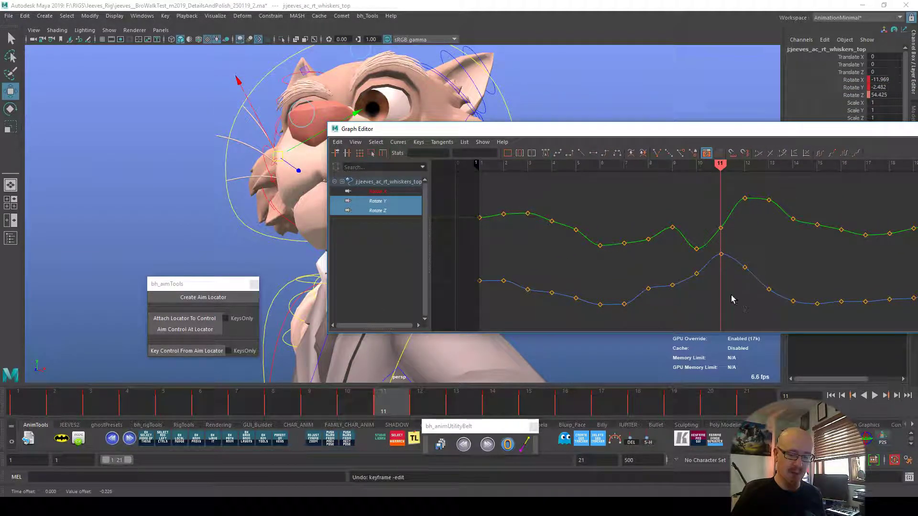
# Smooth the dip around frame 8 by lowering its Rotate Z key to about -15.9 and its Rotate Y key to about -17.2.
pyautogui.hotkey('alt', 'v')
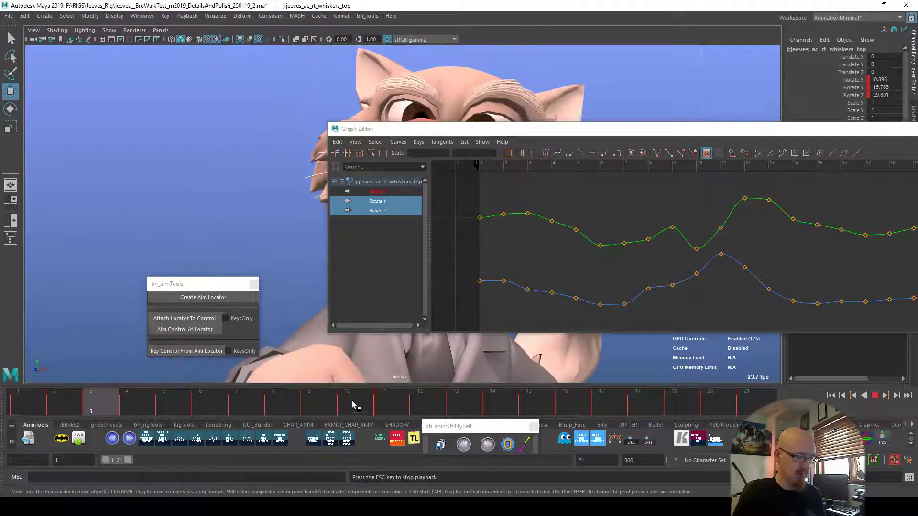
pyautogui.moveTo(407, 405); pyautogui.dragTo(276, 405)
pyautogui.moveTo(642, 282); pyautogui.dragTo(653, 300)
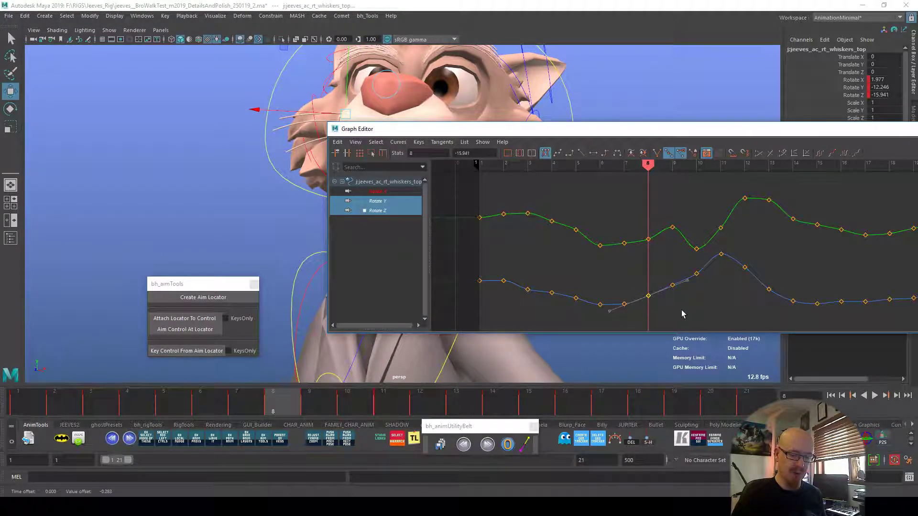
pyautogui.moveTo(620, 232); pyautogui.dragTo(653, 252)
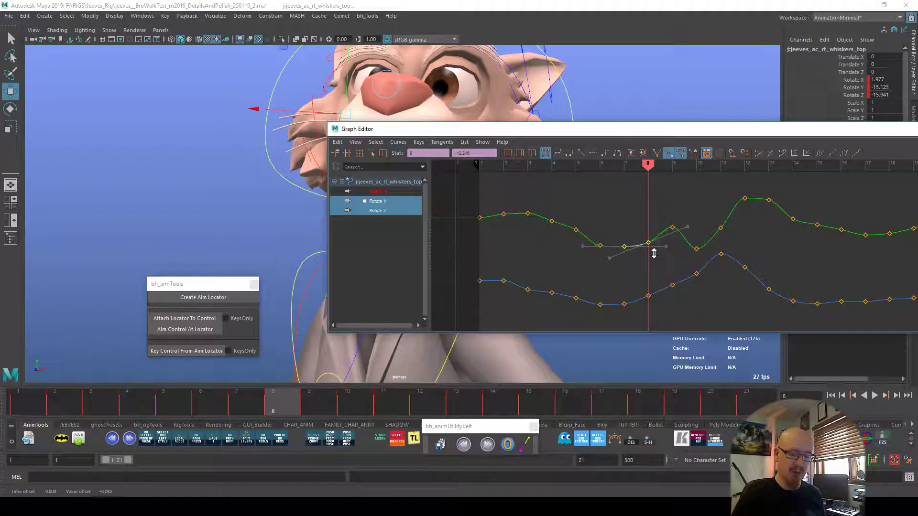
# Smooth the whisker's Rotate Y and Rotate Z keys around frames 4 and 5, and its Rotate Y keys at frames 15 and 16.
pyautogui.click(587, 259)
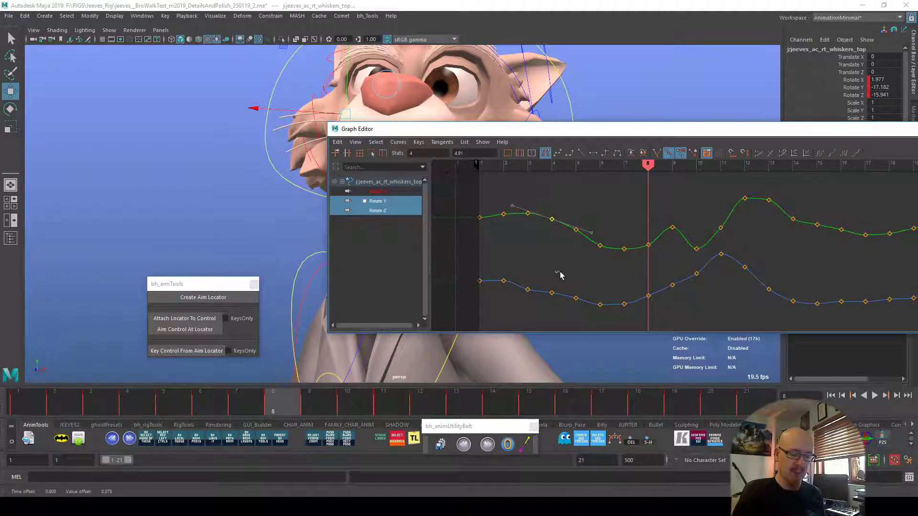
pyautogui.moveTo(545, 296); pyautogui.dragTo(585, 309)
pyautogui.click(580, 315)
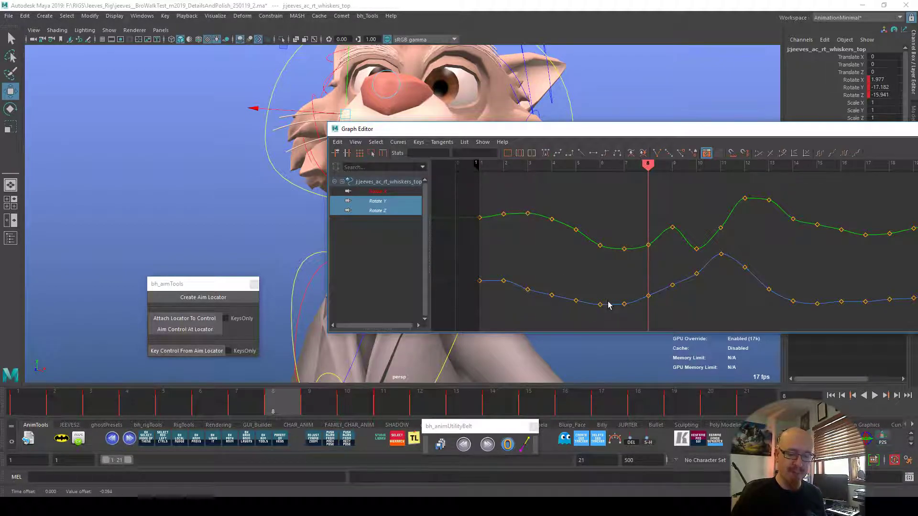
pyautogui.moveTo(815, 218); pyautogui.dragTo(853, 243)
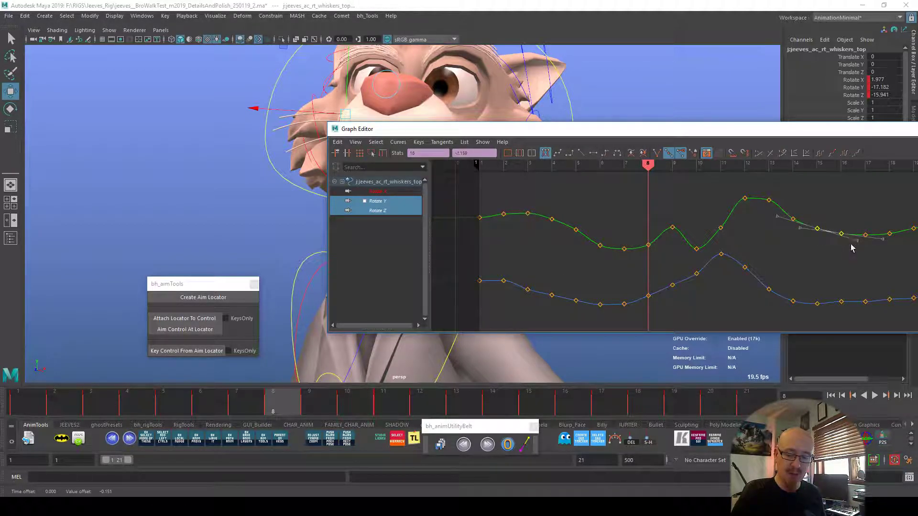
pyautogui.click(835, 262)
# Play the loop, close the Graph Editor and watch the smoothed whisker motion on the whole character.
pyautogui.keyDown('alt'); pyautogui.moveTo(838, 309); pyautogui.dragTo(761, 306, button='middle'); pyautogui.keyUp('alt')
pyautogui.hotkey('alt', 'v')
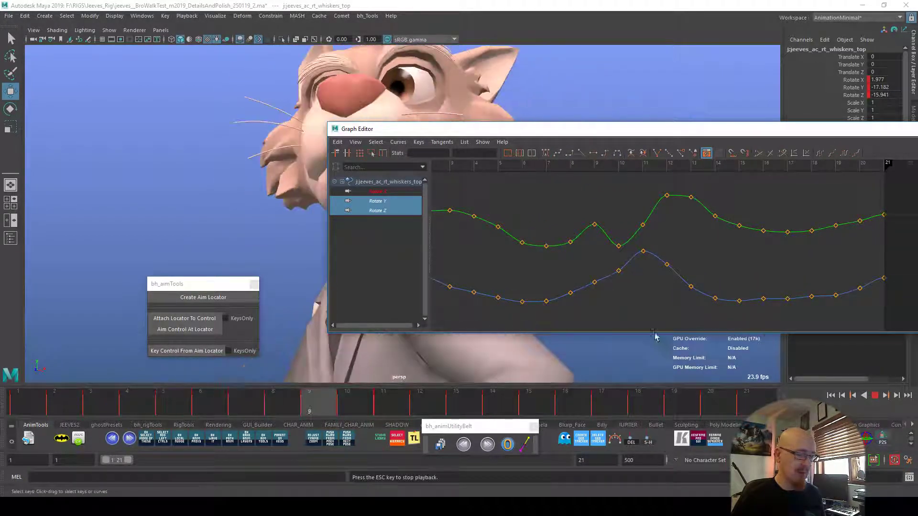
pyautogui.moveTo(874, 131); pyautogui.dragTo(659, 184)
pyautogui.click(785, 182)
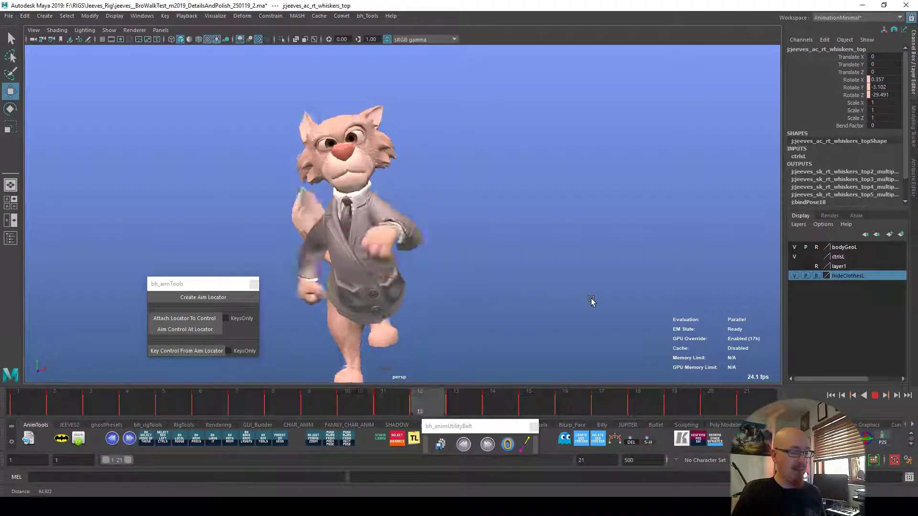
pyautogui.hotkey('alt', 'v')
# Return to frame 1, select the right ear tip control and save the scene as a new incremental version.
pyautogui.click(403, 71)
pyautogui.keyDown('alt'); pyautogui.moveTo(413, 68); pyautogui.dragTo(455, 188, button='middle'); pyautogui.keyUp('alt')
pyautogui.keyDown('alt'); pyautogui.moveTo(455, 188); pyautogui.dragTo(626, 267, button='right'); pyautogui.keyUp('alt')
pyautogui.click(38, 406)
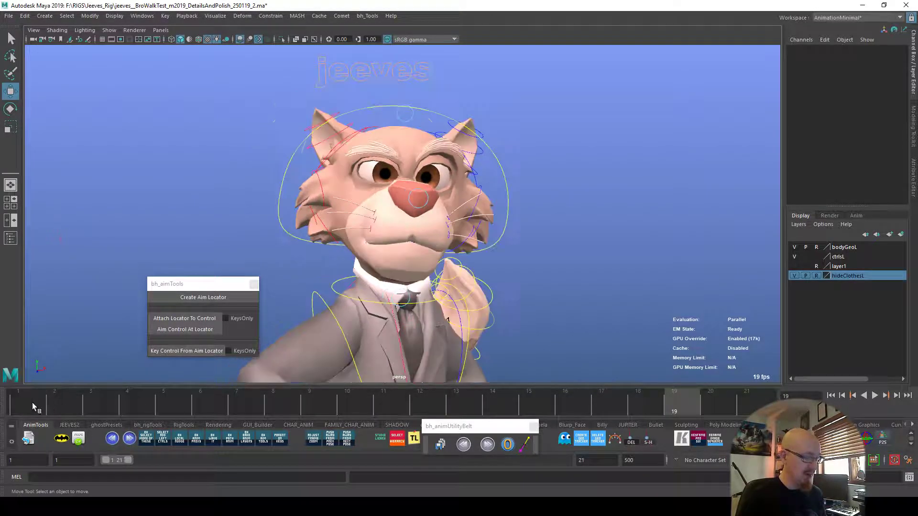
pyautogui.click(304, 131)
pyautogui.hotkey('ctrl', 'alt', 's')
pyautogui.keyDown('alt'); pyautogui.moveTo(586, 357); pyautogui.dragTo(557, 346); pyautogui.keyUp('alt')
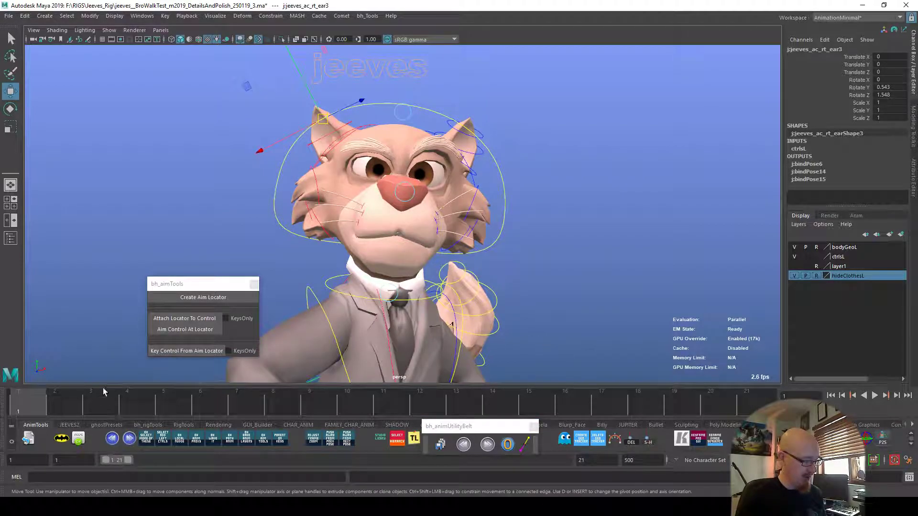
# Create an aim locator for the right ear tip, offset it beyond the tip, attach it to the control and aim the control at it.
pyautogui.click(203, 297)
pyautogui.moveTo(363, 172); pyautogui.dragTo(357, 178)
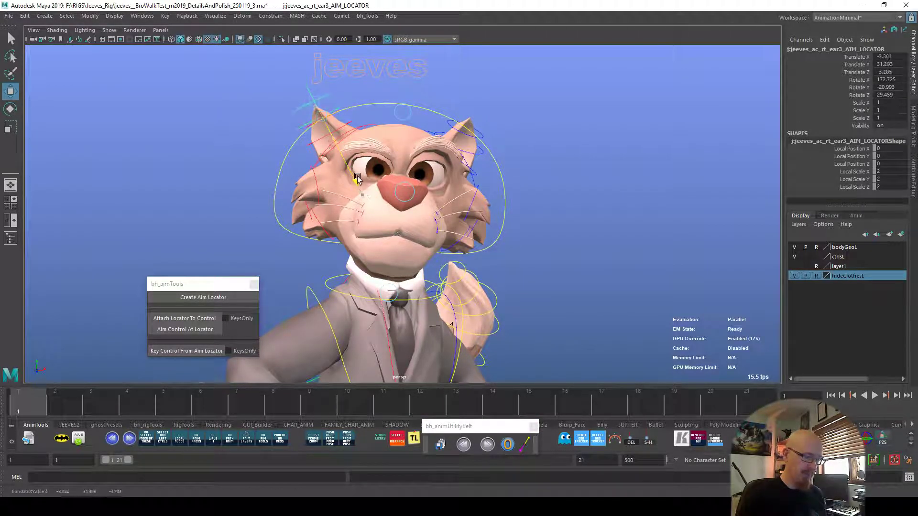
pyautogui.click(204, 318)
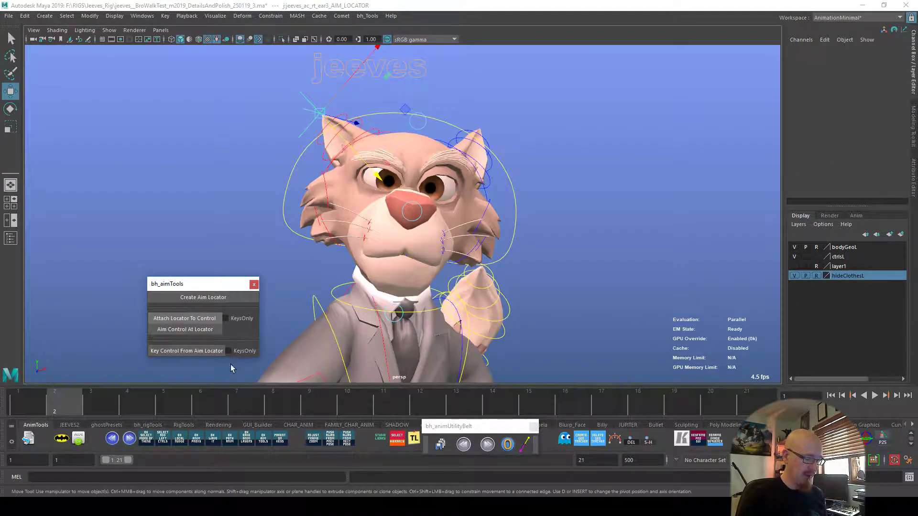
pyautogui.click(201, 334)
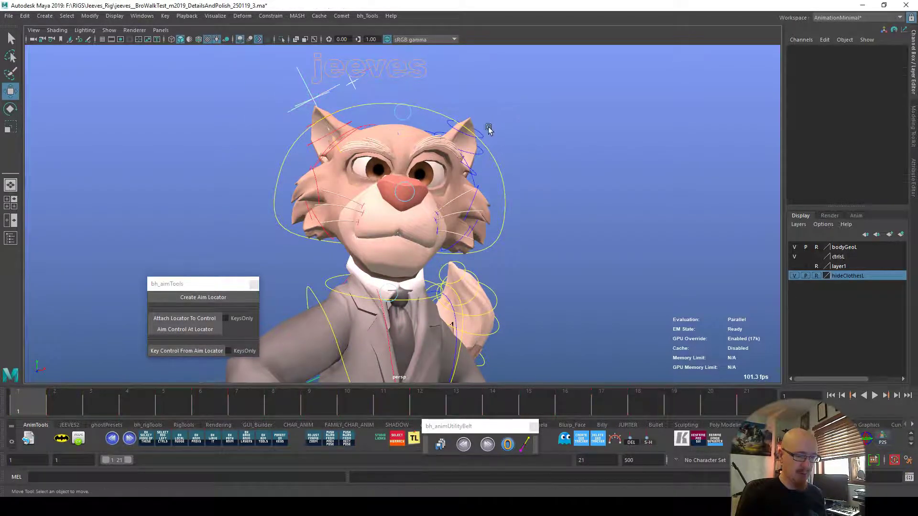
pyautogui.click(477, 157)
pyautogui.click(476, 137)
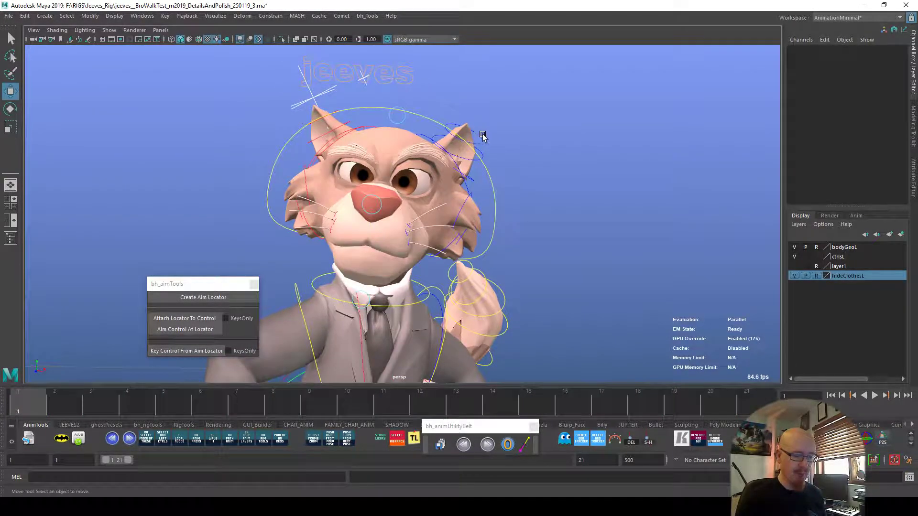
pyautogui.click(206, 298)
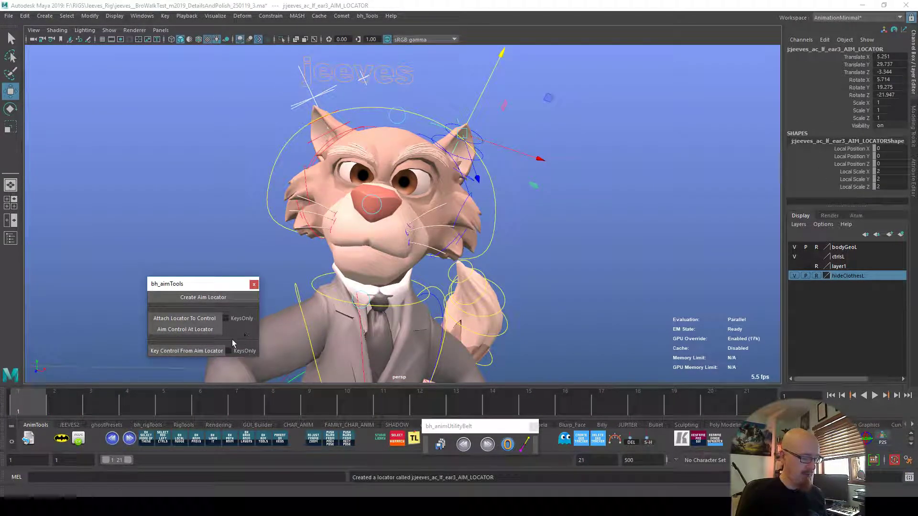
pyautogui.click(208, 319)
pyautogui.click(206, 329)
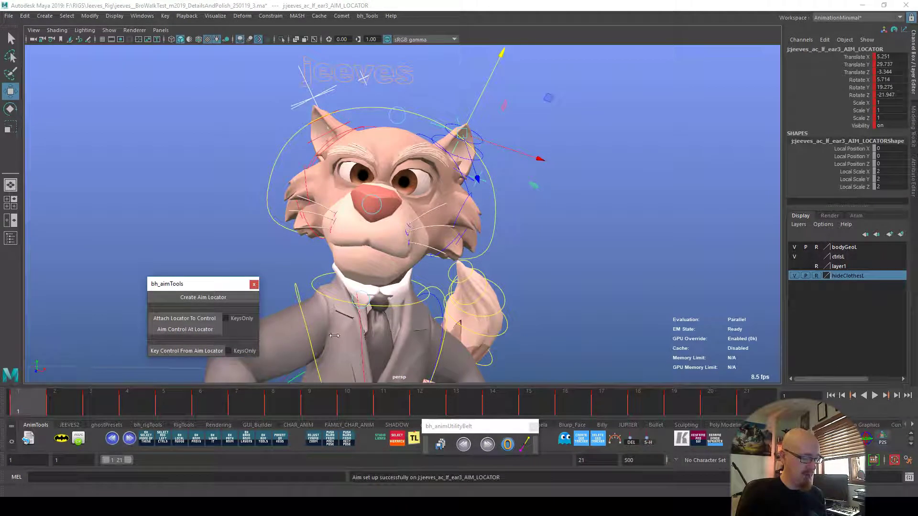
pyautogui.moveTo(542, 159); pyautogui.dragTo(505, 146)
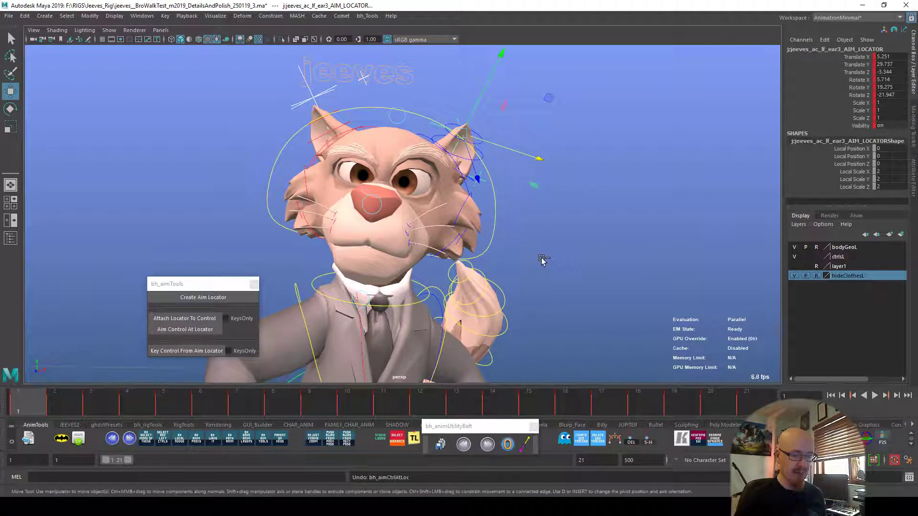
pyautogui.hotkey('ctrl', 'z')
pyautogui.hotkey('ctrl', 'z')
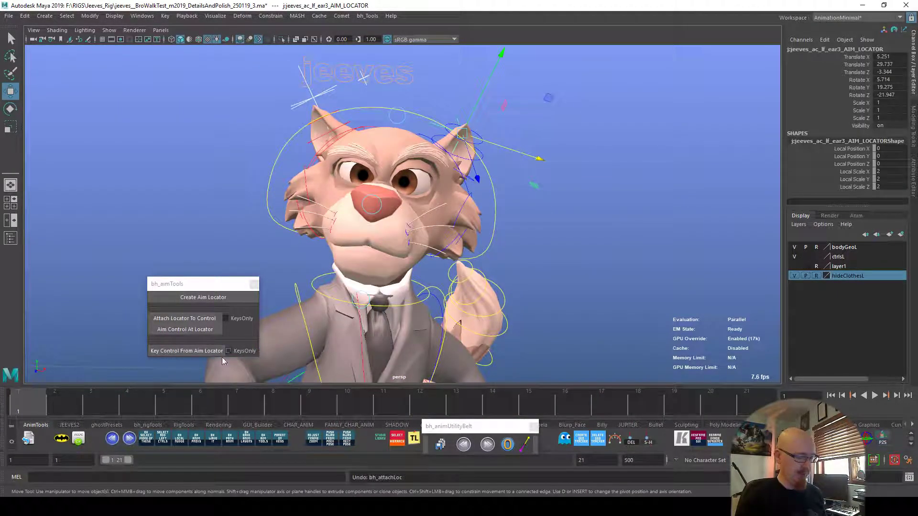
pyautogui.click(523, 180)
pyautogui.click(488, 113)
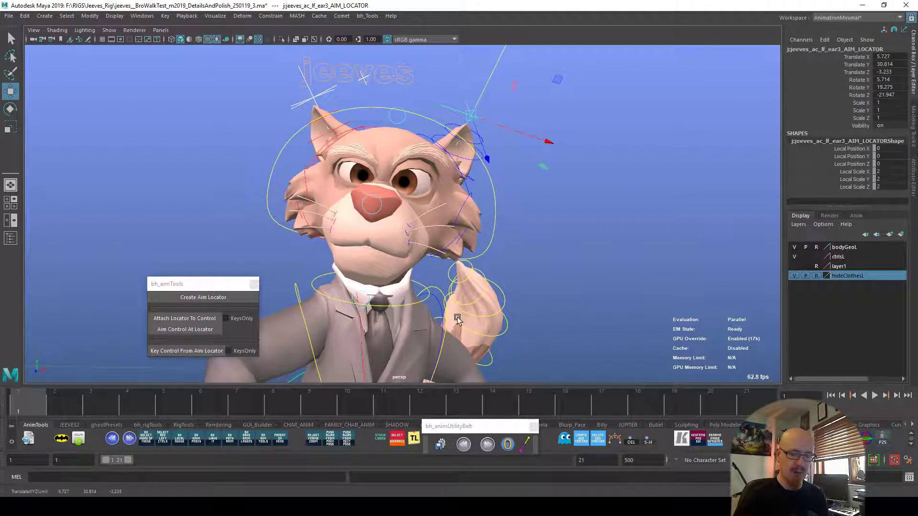
pyautogui.click(417, 317)
# Create an aim locator for the left ear tip, offset it beyond the tip to about (5.7, 30.8, -3.2), attach it and aim the control at it.
pyautogui.click(481, 138)
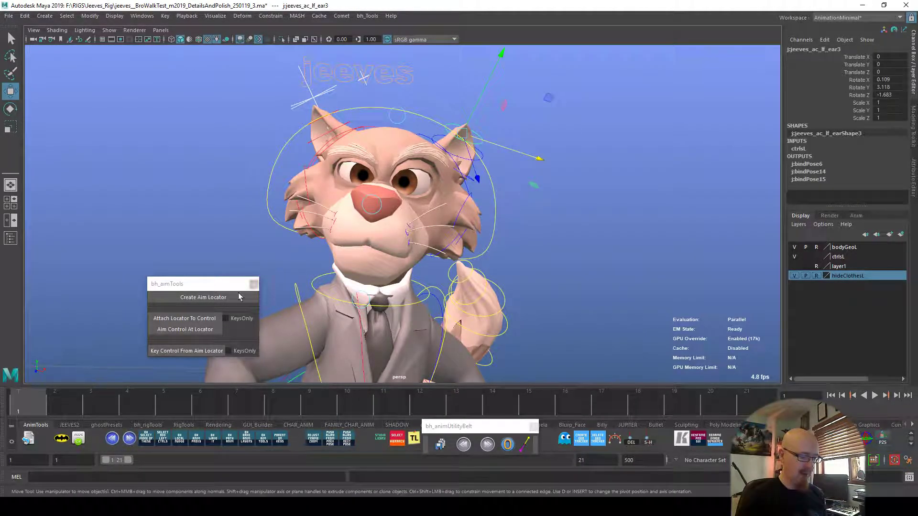
pyautogui.click(203, 298)
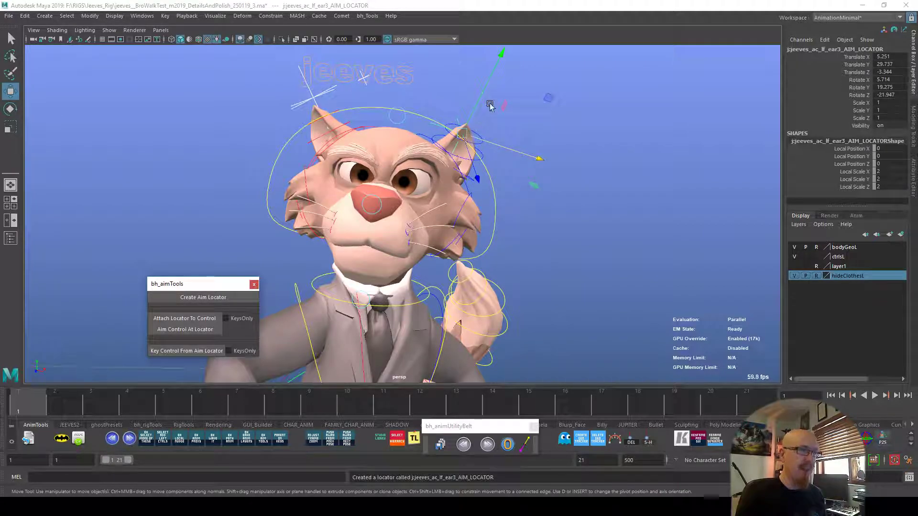
pyautogui.moveTo(490, 98); pyautogui.dragTo(486, 88)
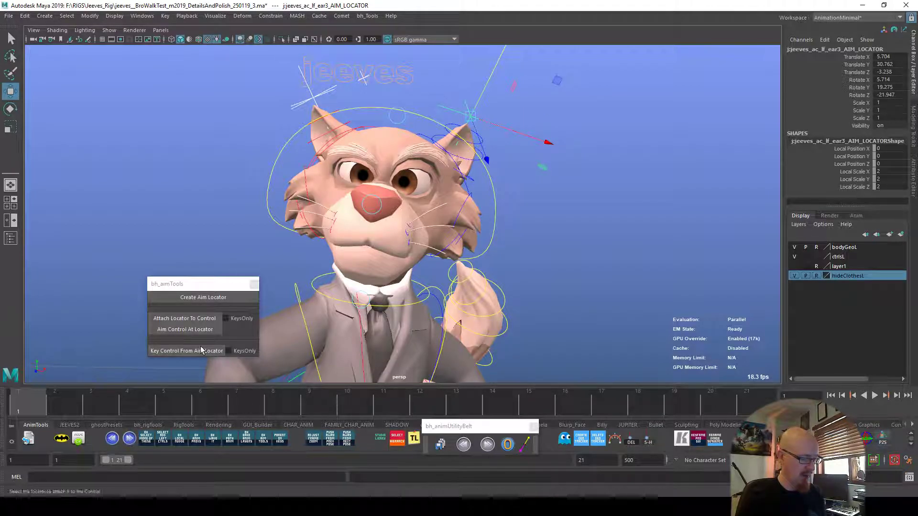
pyautogui.click(206, 318)
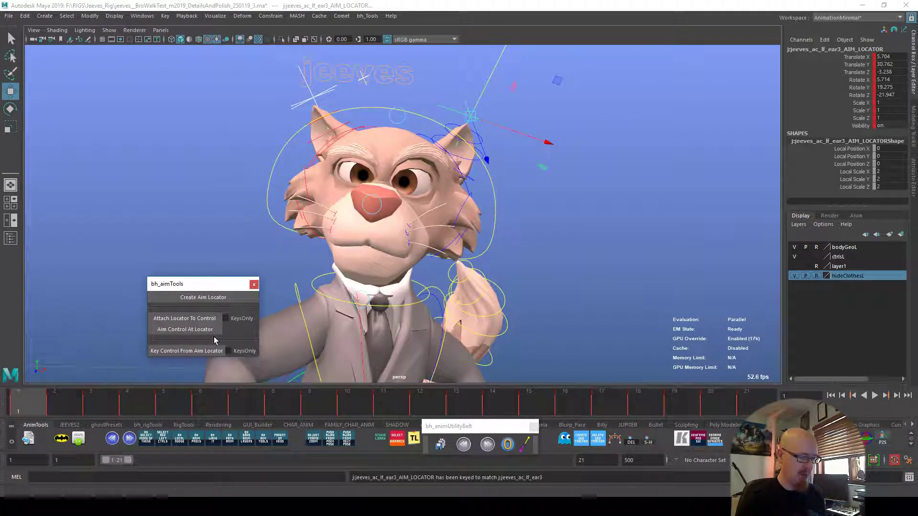
pyautogui.click(188, 330)
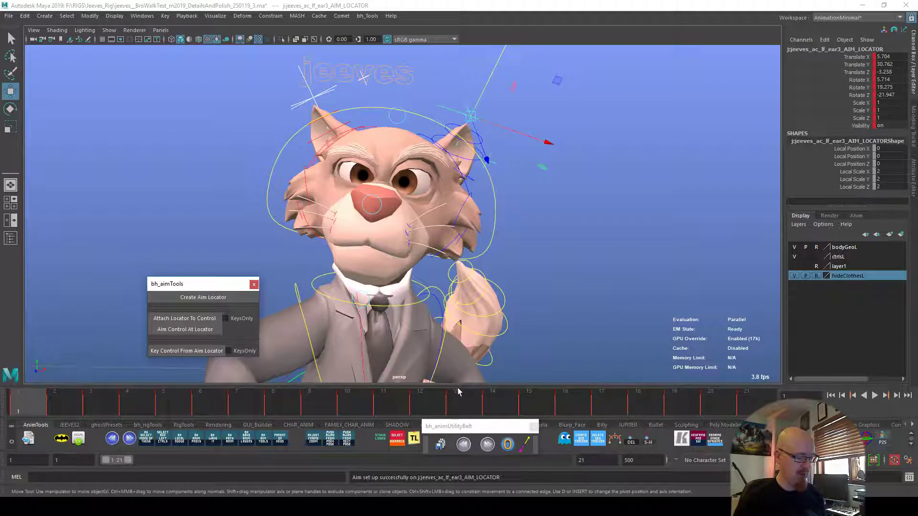
# Select both ear aim locators, open their curves in the Graph Editor and set them to cycle beyond the keyed range.
pyautogui.click(550, 153)
pyautogui.click(306, 96)
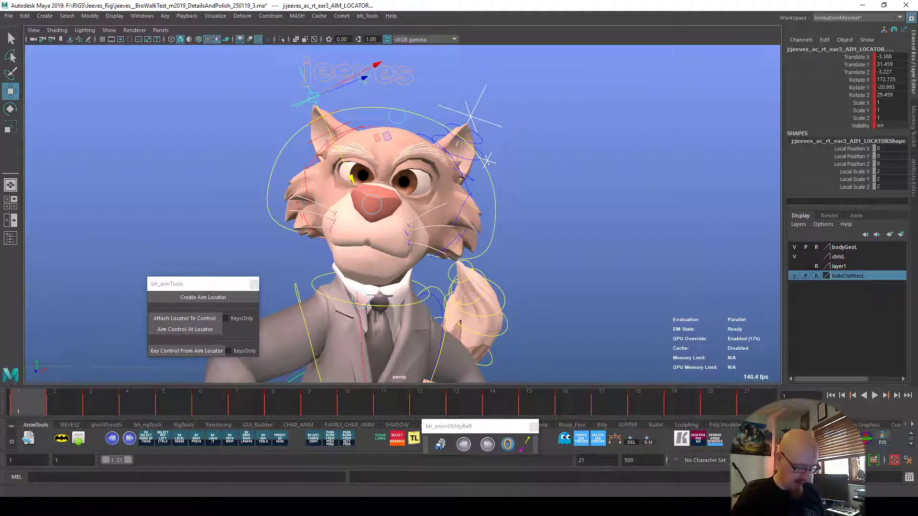
pyautogui.click(439, 445)
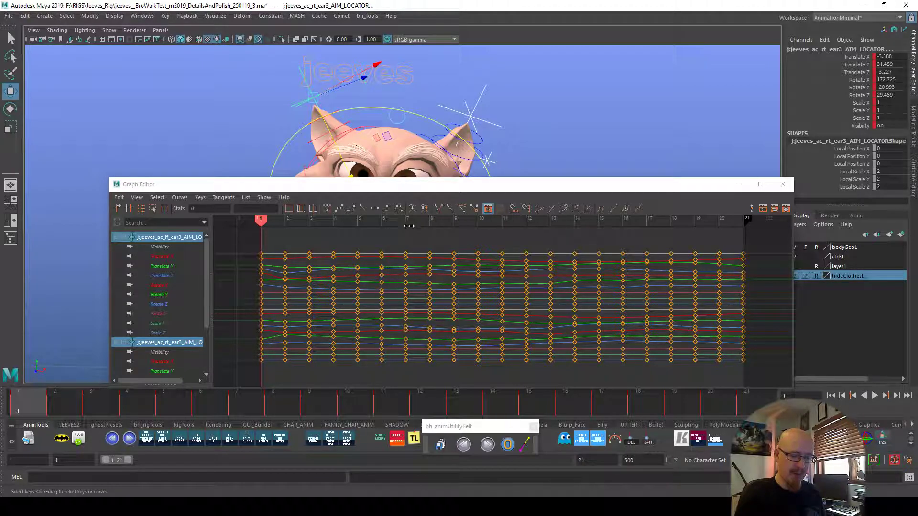
pyautogui.click(751, 212)
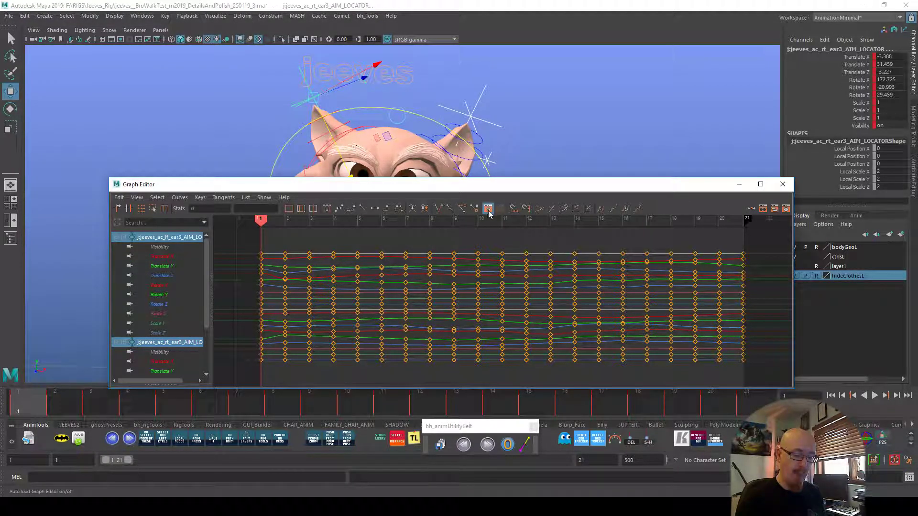
pyautogui.moveTo(535, 185); pyautogui.dragTo(519, 158)
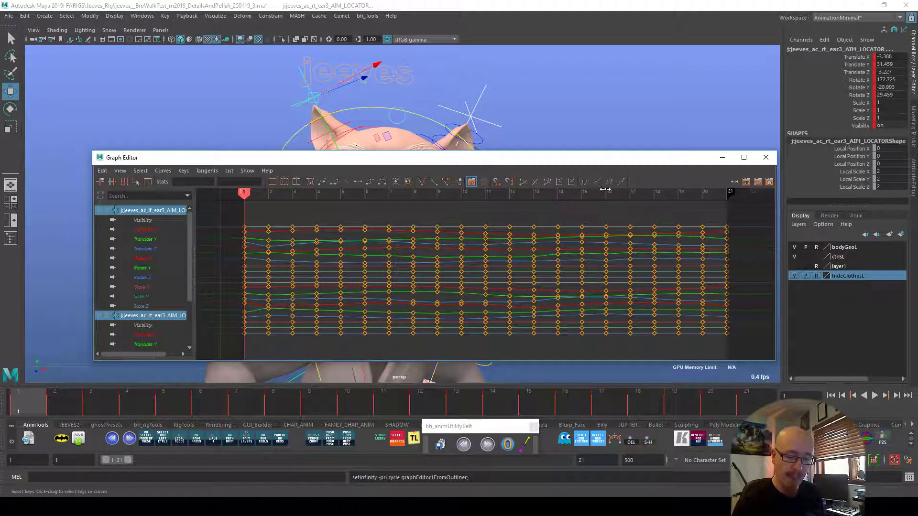
# Select all keys of both ear aim locators and delay them in time by about 0.34 frame.
pyautogui.press('f')
pyautogui.moveTo(386, 264); pyautogui.dragTo(296, 233)
pyautogui.moveTo(431, 157); pyautogui.dragTo(721, 178)
pyautogui.keyDown('shift'); pyautogui.moveTo(631, 250); pyautogui.dragTo(636, 249, button='middle'); pyautogui.keyUp('shift')
# Play the loop with the Graph Editor minimized and examine the overlapping motion of both ears.
pyautogui.hotkey('alt', 'v')
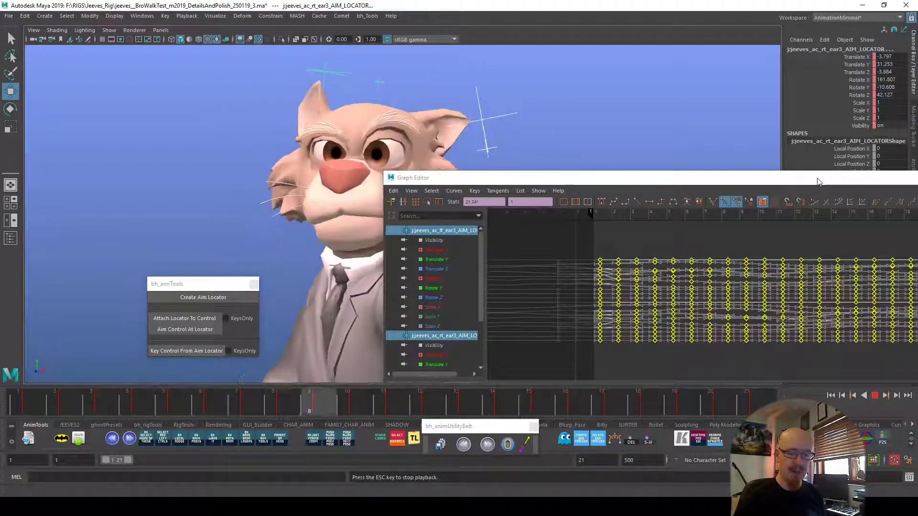
pyautogui.moveTo(834, 181); pyautogui.dragTo(555, 248)
pyautogui.click(735, 245)
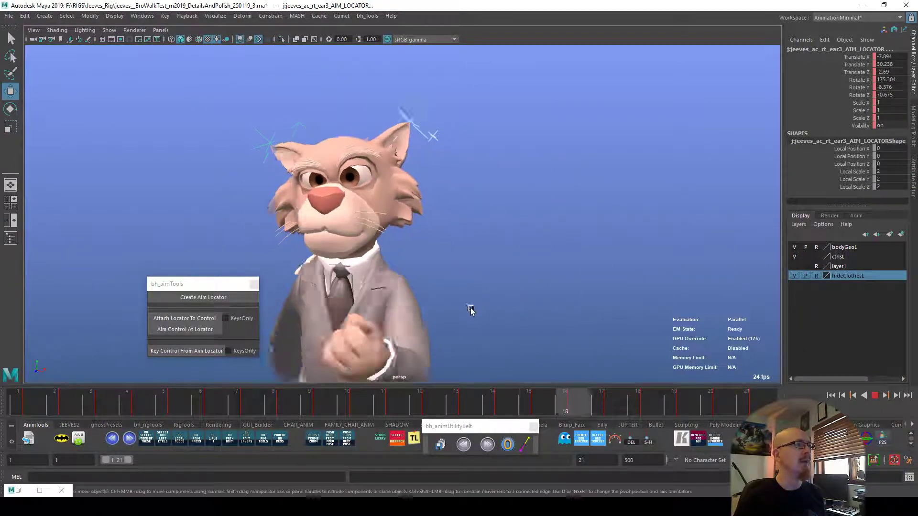
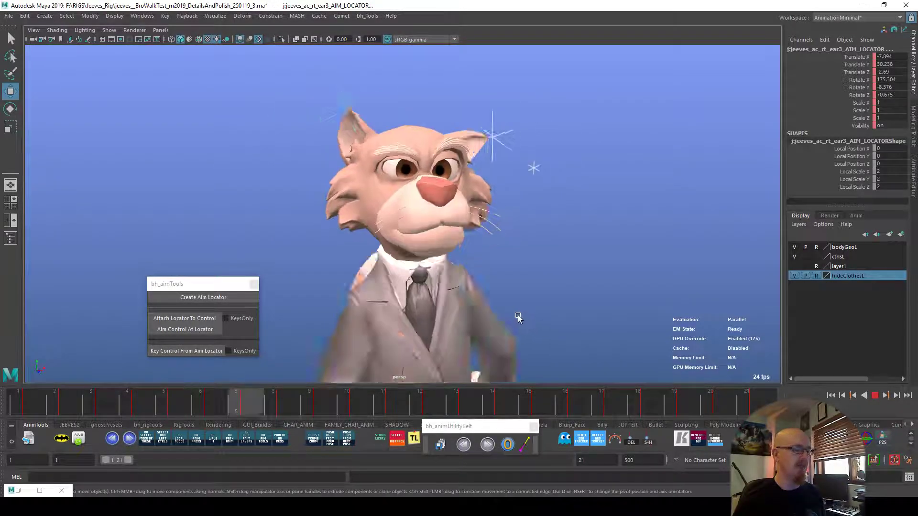
pyautogui.press('Escape')
pyautogui.click(504, 232)
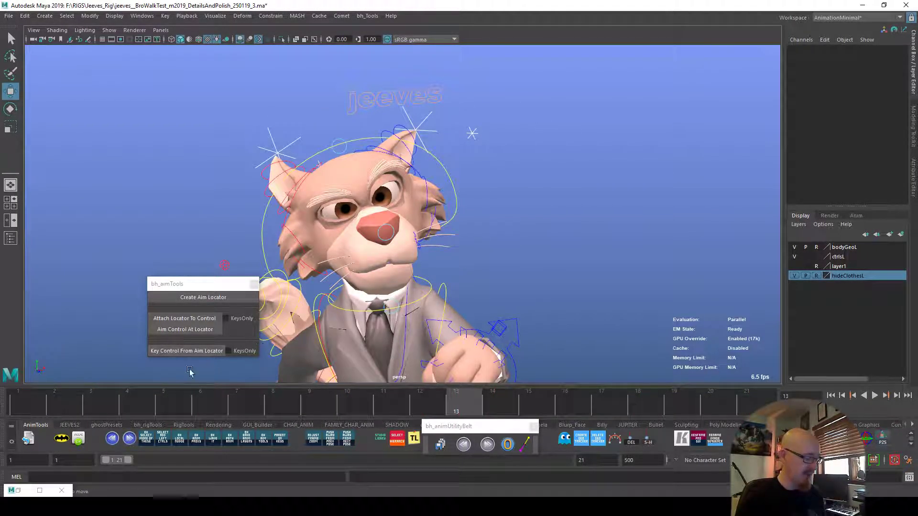
# Key the right and left ear tip controls from their aim locators at frame 1 and save the scene as incremental version 4.
pyautogui.hotkey('alt', 'v')
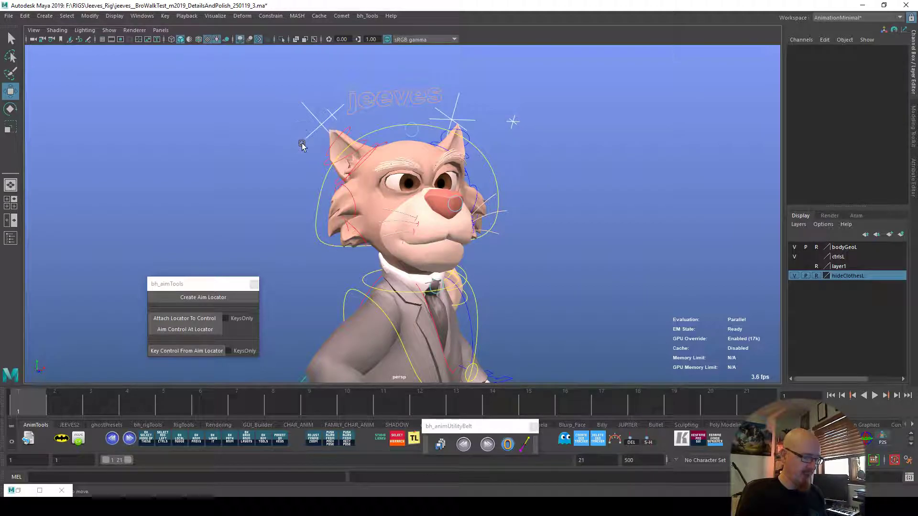
pyautogui.click(302, 142)
pyautogui.click(255, 297)
pyautogui.click(187, 352)
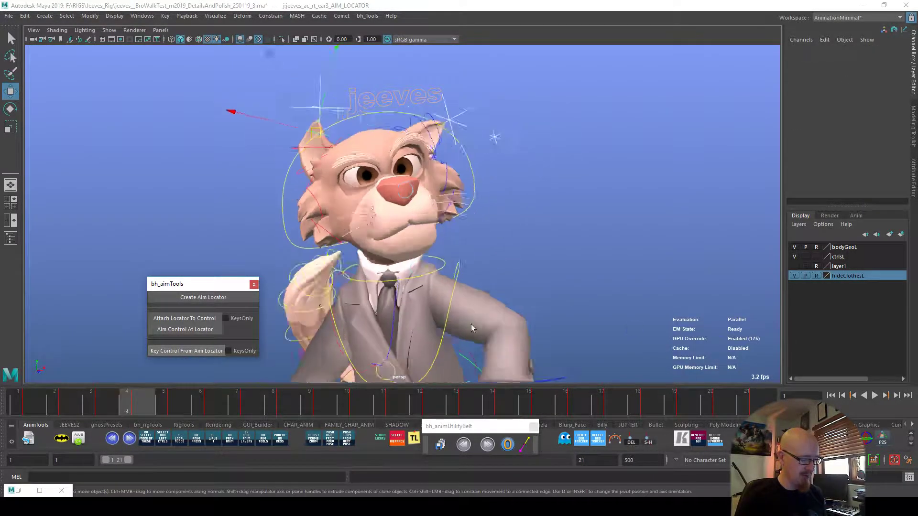
pyautogui.click(459, 106)
pyautogui.click(203, 297)
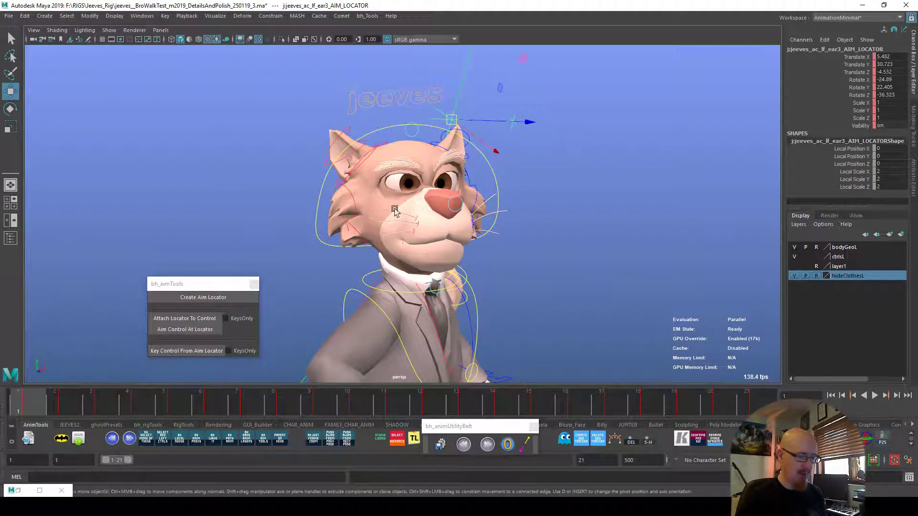
pyautogui.click(186, 351)
pyautogui.click(616, 343)
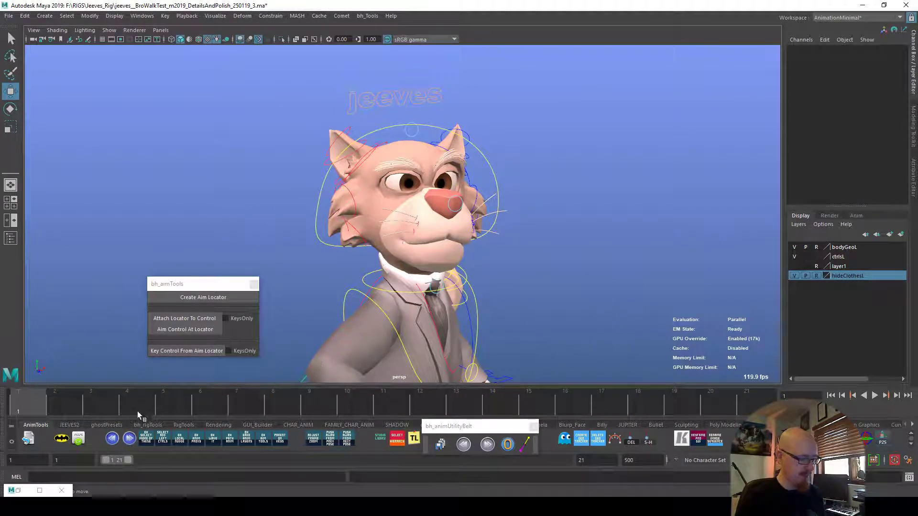
pyautogui.click(444, 440)
# Create an aim locator for the right upper cheek hair, offset it outward to about (-5.1, 27.1, 0), attach it and aim the control at it.
pyautogui.keyDown('alt'); pyautogui.moveTo(491, 352); pyautogui.dragTo(457, 310); pyautogui.keyUp('alt')
pyautogui.keyDown('alt'); pyautogui.moveTo(456, 309); pyautogui.dragTo(628, 310, button='right'); pyautogui.keyUp('alt')
pyautogui.keyDown('alt'); pyautogui.moveTo(605, 316); pyautogui.dragTo(575, 289); pyautogui.keyUp('alt')
pyautogui.click(400, 208)
pyautogui.keyDown('alt'); pyautogui.moveTo(400, 208); pyautogui.dragTo(428, 271); pyautogui.keyUp('alt')
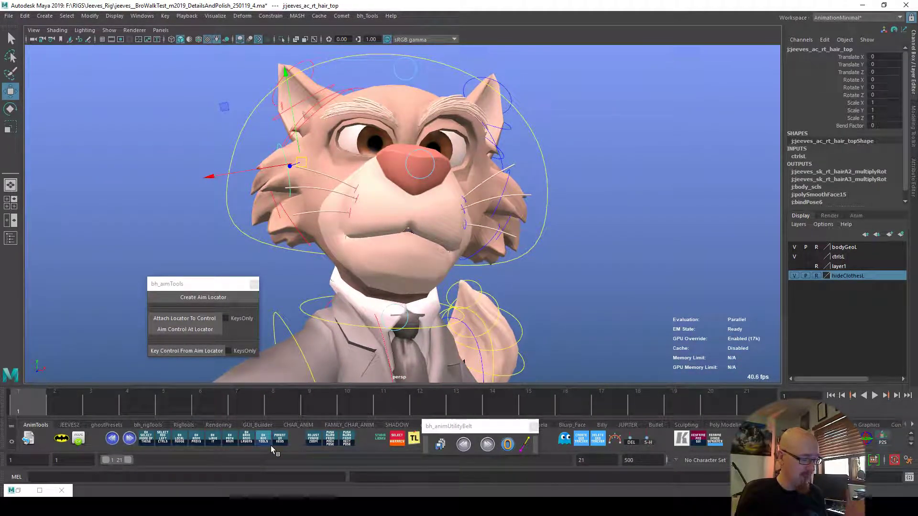
pyautogui.click(204, 297)
pyautogui.moveTo(385, 148); pyautogui.dragTo(320, 174, button='middle')
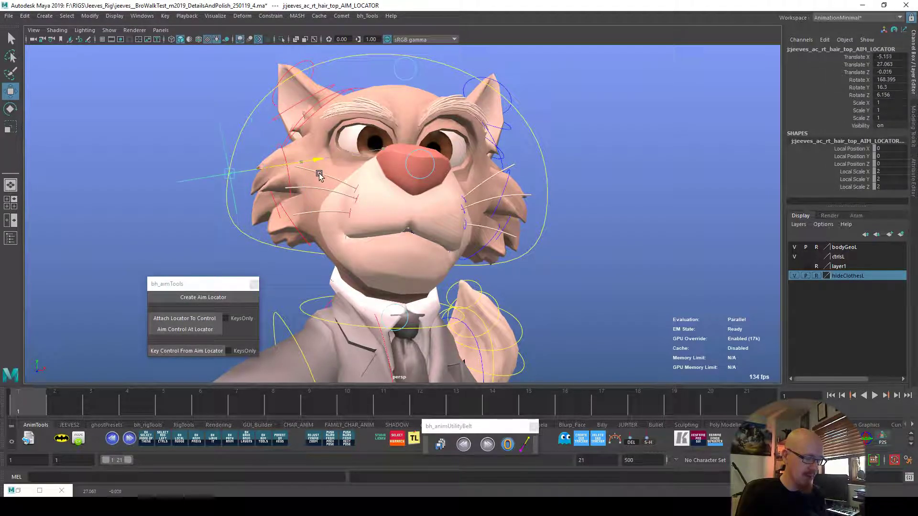
pyautogui.click(202, 328)
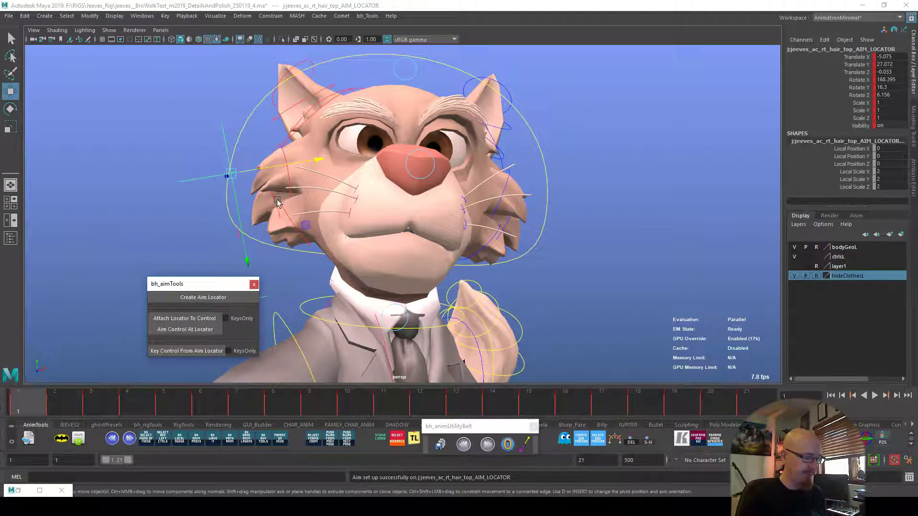
# Create an aim locator for the right middle cheek hair, offset it outward to about (-5.4, 25.4, 0.1), attach it and aim the control at it.
pyautogui.click(276, 201)
pyautogui.click(203, 297)
pyautogui.moveTo(381, 158); pyautogui.dragTo(315, 196, button='middle')
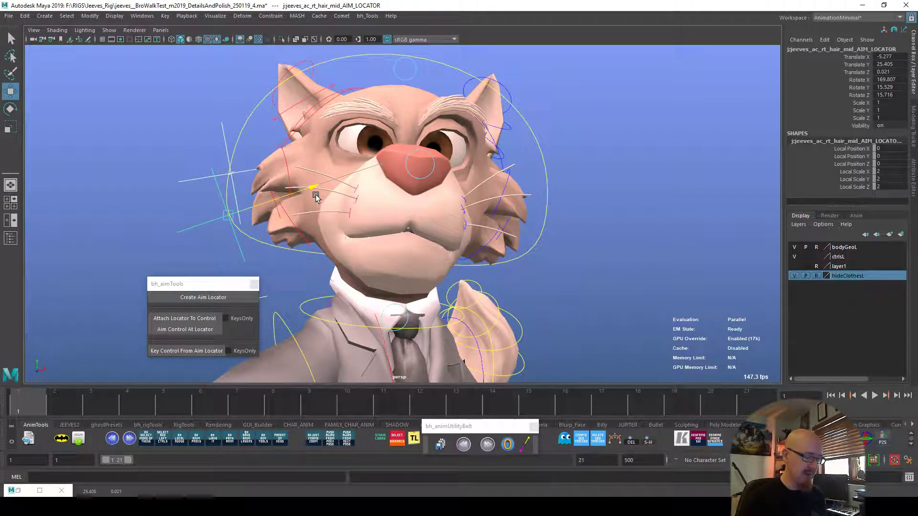
pyautogui.click(219, 332)
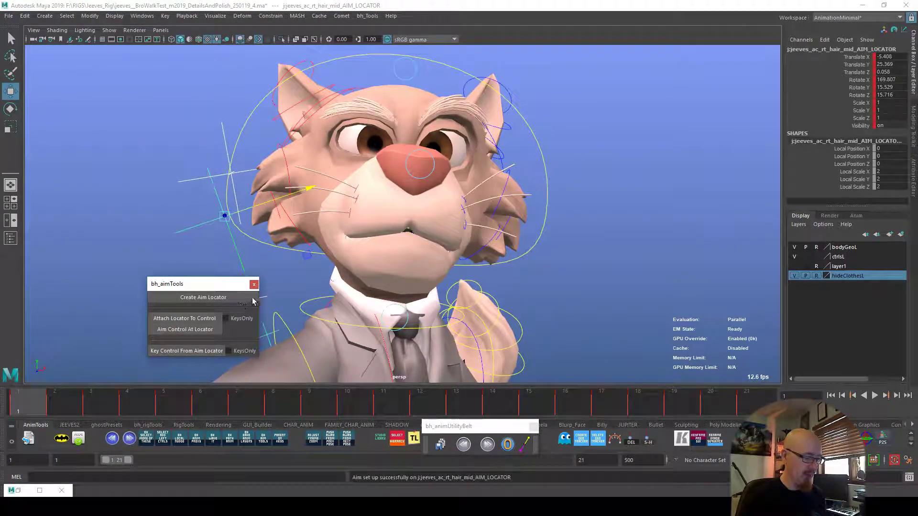
# Create an aim locator for the right lower cheek hair, offset it outward to about (-5.0, 23.7, 0.5), attach it and aim the control at it.
pyautogui.click(323, 233)
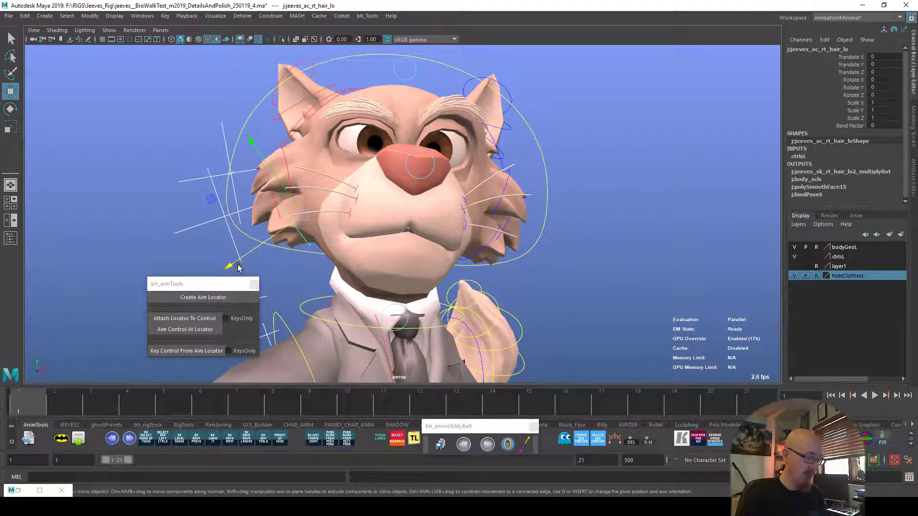
pyautogui.hotkey('ctrl', 'z')
pyautogui.click(243, 295)
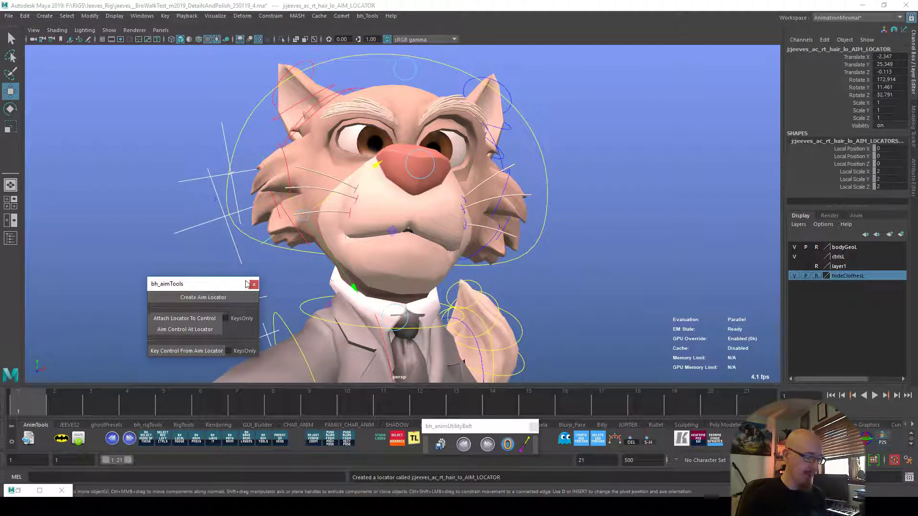
pyautogui.moveTo(332, 199); pyautogui.dragTo(340, 195)
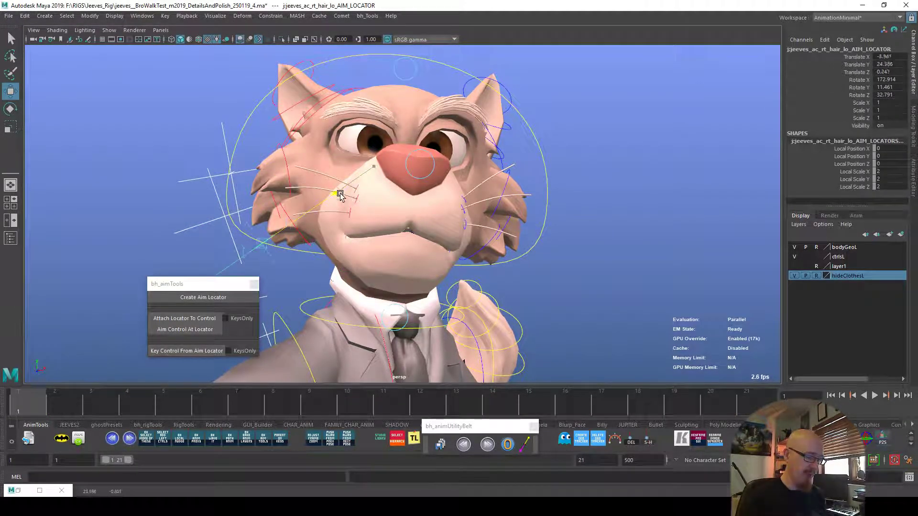
pyautogui.click(206, 320)
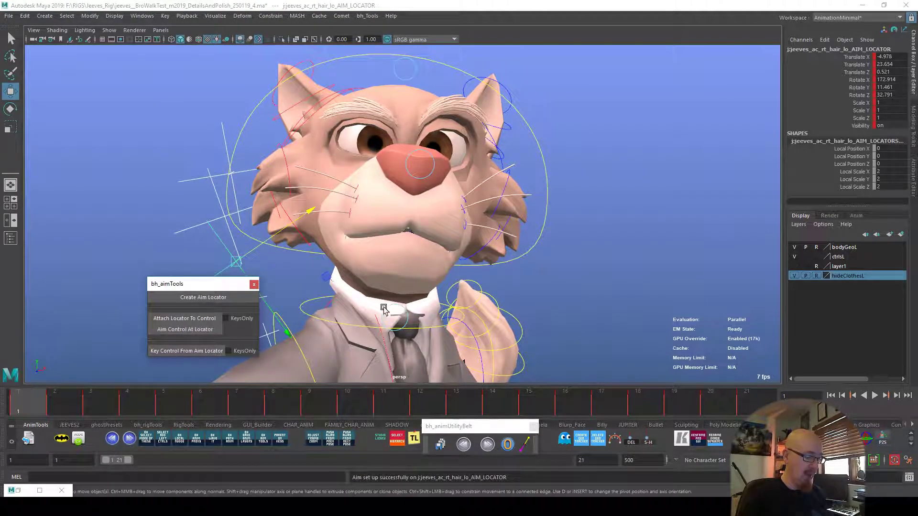
# Create an aim locator for the left upper cheek hair, offset it outward to about (7.3, 25.5, -1.0), attach it and aim the control at it.
pyautogui.keyDown('alt'); pyautogui.moveTo(588, 311); pyautogui.dragTo(447, 316); pyautogui.keyUp('alt')
pyautogui.click(459, 196)
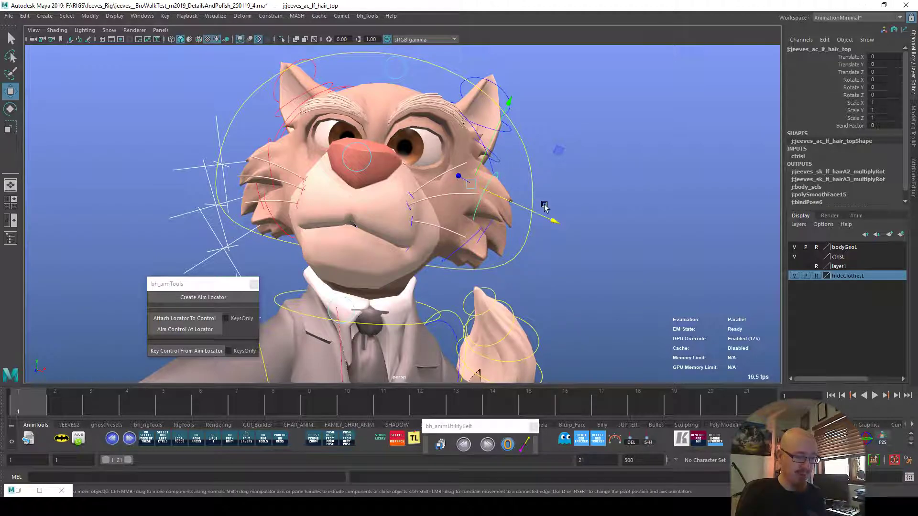
pyautogui.click(234, 302)
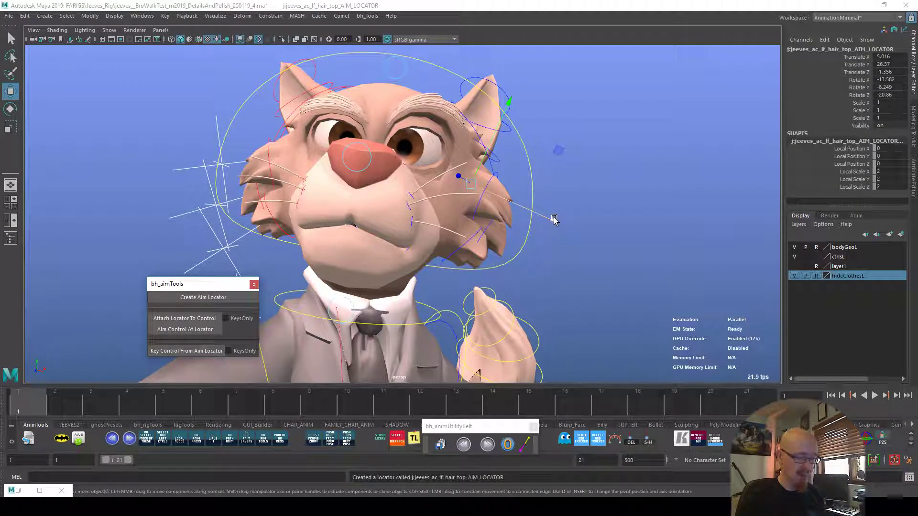
pyautogui.moveTo(554, 219); pyautogui.dragTo(616, 246)
pyautogui.click(210, 330)
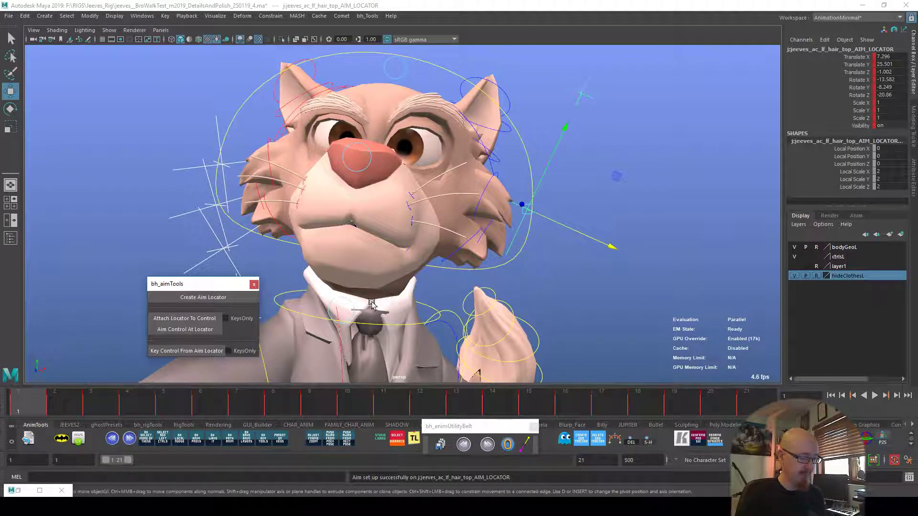
# Create an aim locator for the left middle cheek hair, offset it outward to about (7.1, 23.9, -0.9), attach it and aim the control at it.
pyautogui.click(490, 223)
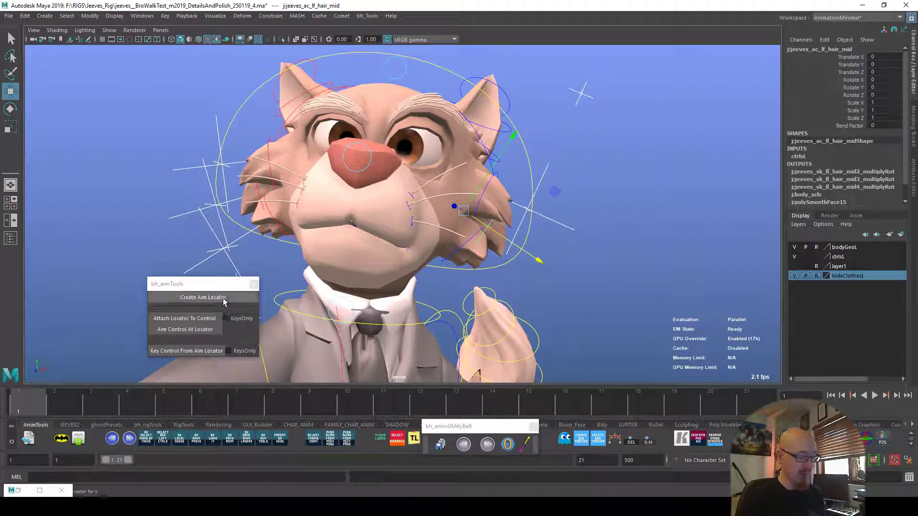
pyautogui.click(203, 297)
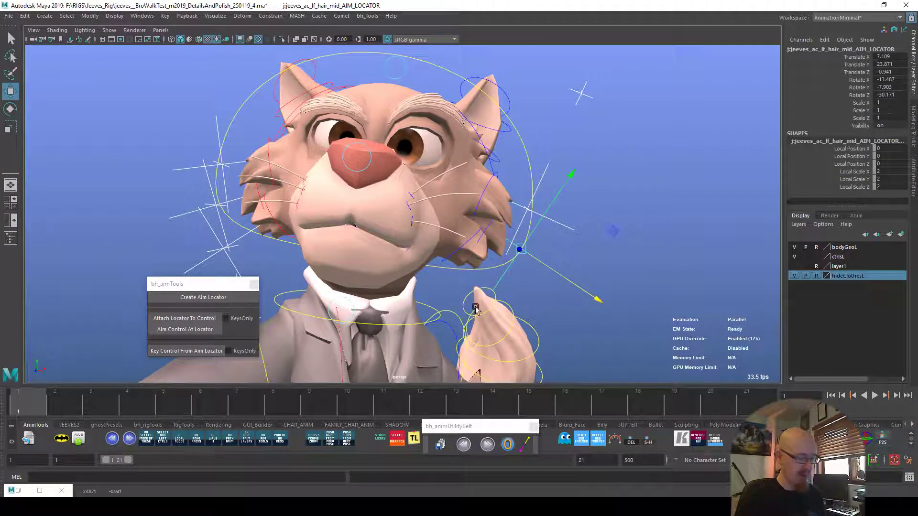
pyautogui.click(216, 319)
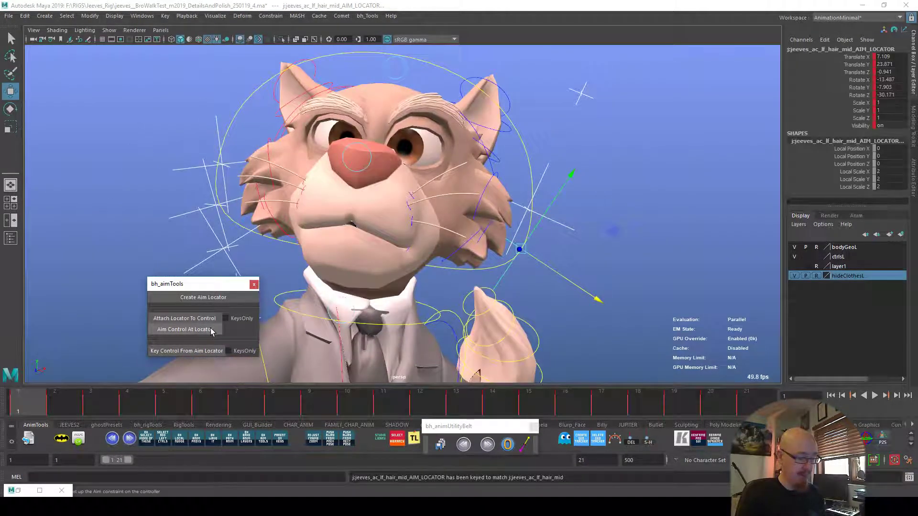
pyautogui.click(207, 330)
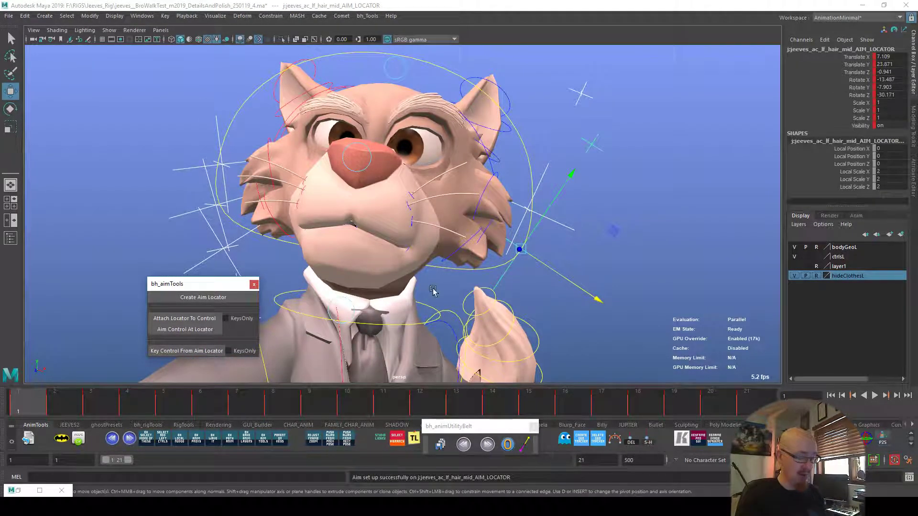
# Create an aim locator for the left lower cheek hair, offset it outward to about (6.0, 22.8, -0.4), attach it and aim the control at it.
pyautogui.click(460, 246)
pyautogui.click(203, 297)
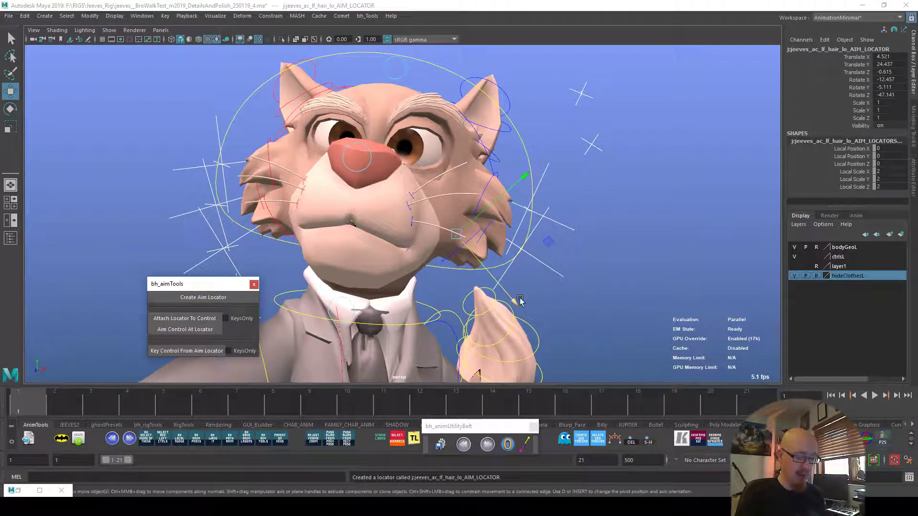
pyautogui.click(215, 318)
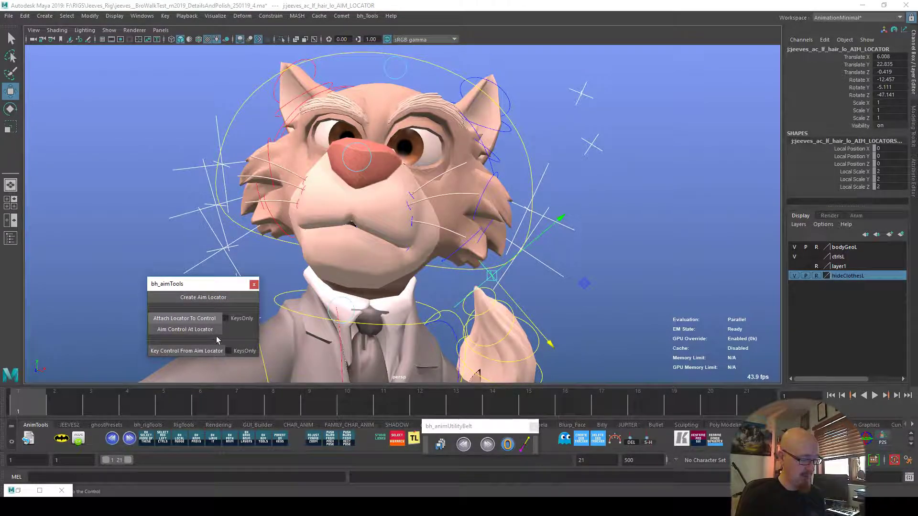
pyautogui.click(215, 330)
# Select all six cheek hair aim locators and set their animation curves to cycle in the Graph Editor.
pyautogui.keyDown('alt'); pyautogui.moveTo(636, 300); pyautogui.dragTo(404, 330, button='right'); pyautogui.keyUp('alt')
pyautogui.click(257, 203)
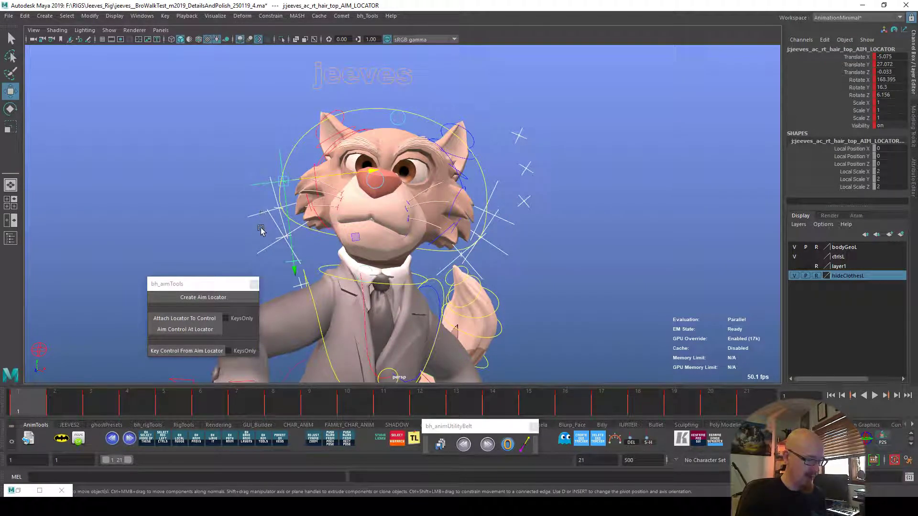
pyautogui.keyDown('alt'); pyautogui.moveTo(532, 268); pyautogui.dragTo(541, 252); pyautogui.keyUp('alt')
pyautogui.click(515, 218)
pyautogui.click(508, 246)
pyautogui.click(479, 266)
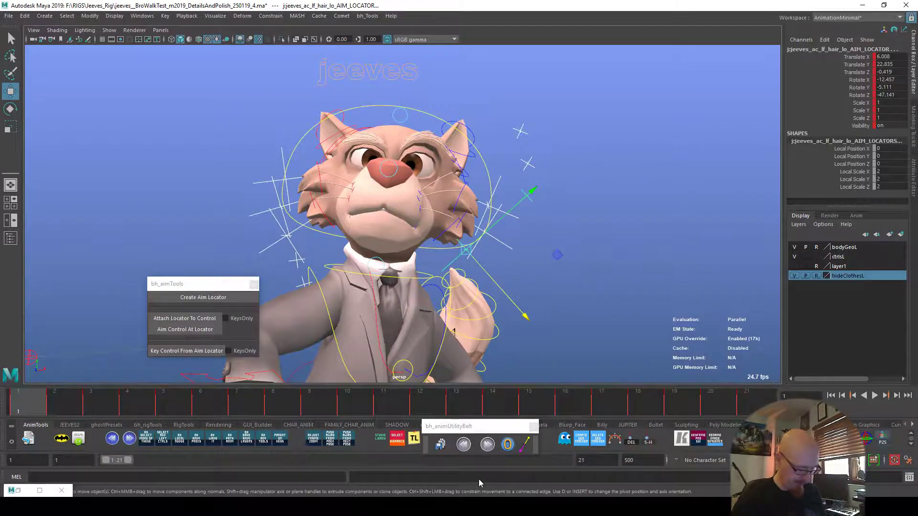
pyautogui.hotkey('ctrl', 'g')
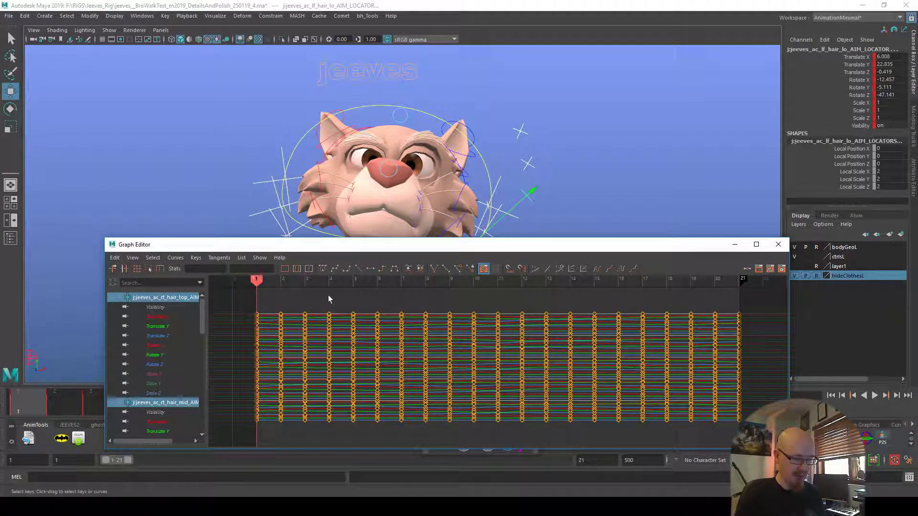
pyautogui.click(597, 268)
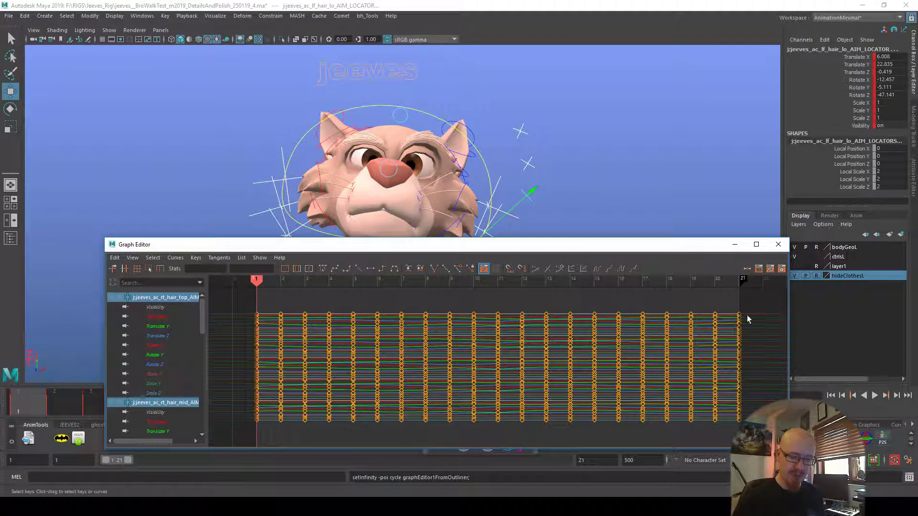
# Delay all keys of the six cheek hair locators by about 0.4 frame and play back the walk.
pyautogui.moveTo(710, 405); pyautogui.dragTo(244, 307)
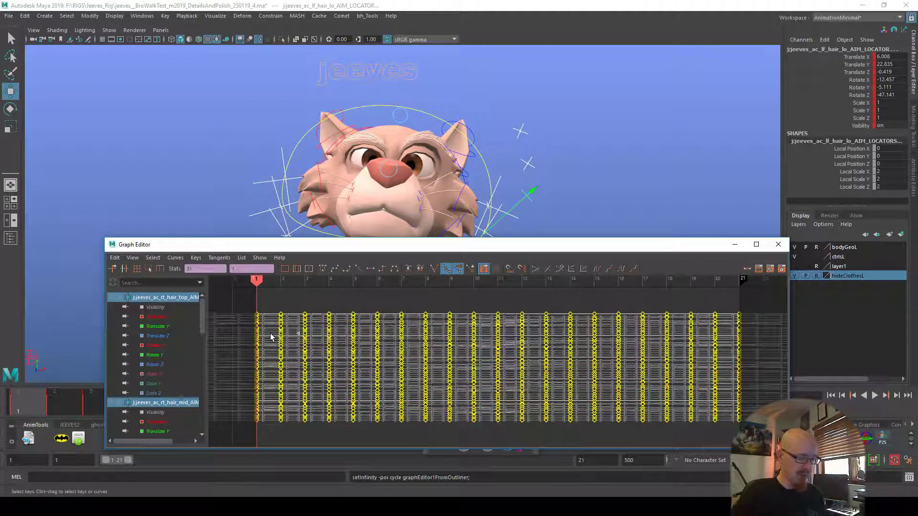
pyautogui.keyDown('shift'); pyautogui.moveTo(299, 312); pyautogui.dragTo(310, 310, button='middle'); pyautogui.keyUp('shift')
pyautogui.click(735, 245)
pyautogui.hotkey('alt', 'v')
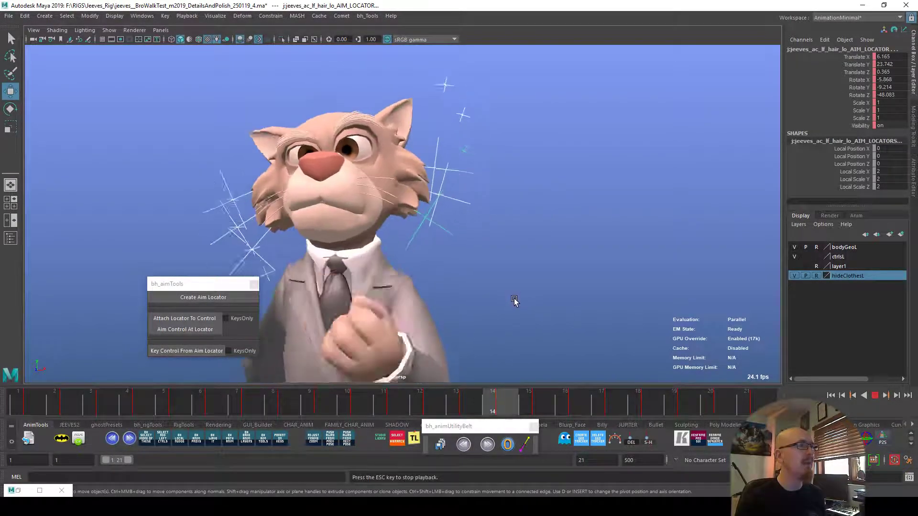
pyautogui.hotkey('alt', 'v')
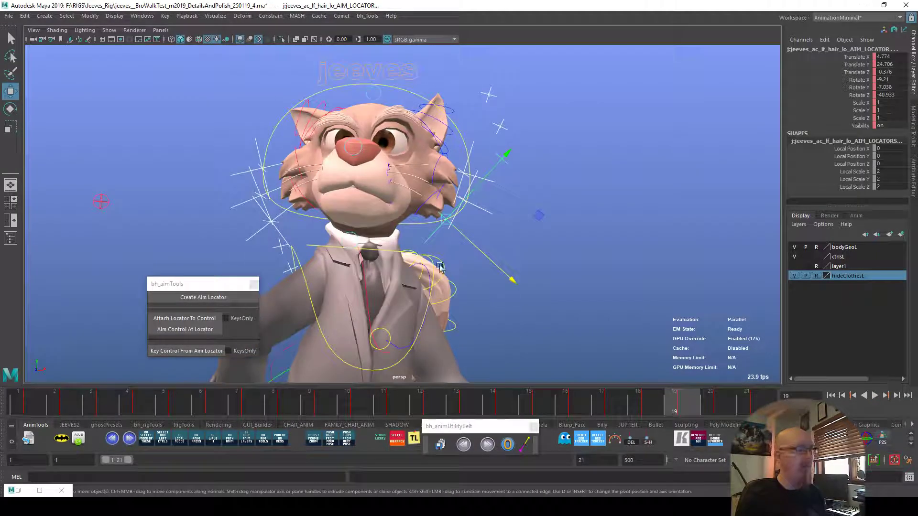
# Delay the keys of all cheek hair locators by about another 0.4 frame and check the playback.
pyautogui.click(31, 490)
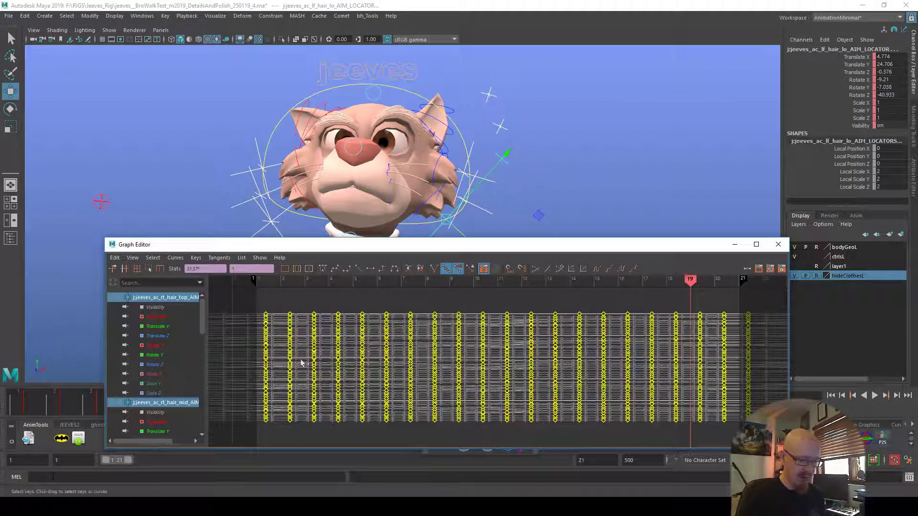
pyautogui.keyDown('shift'); pyautogui.moveTo(412, 326); pyautogui.dragTo(429, 330, button='middle'); pyautogui.keyUp('shift')
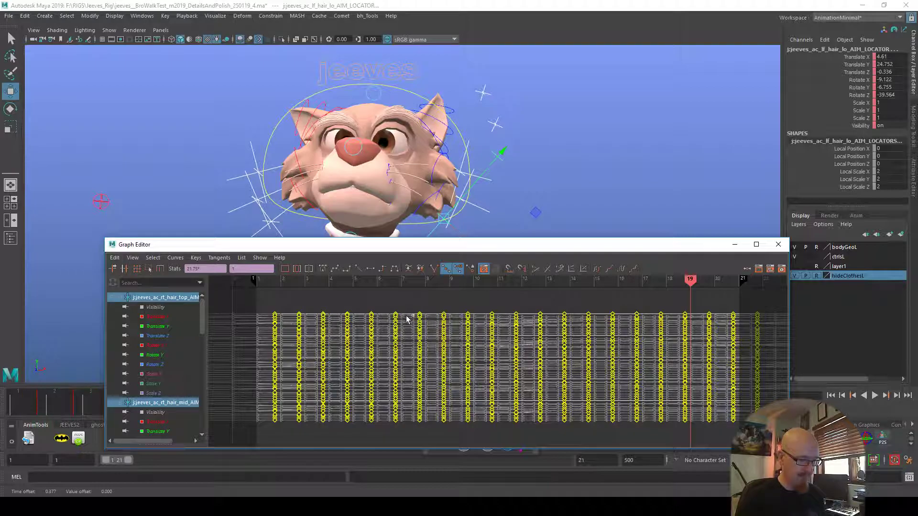
pyautogui.hotkey('alt', 'v')
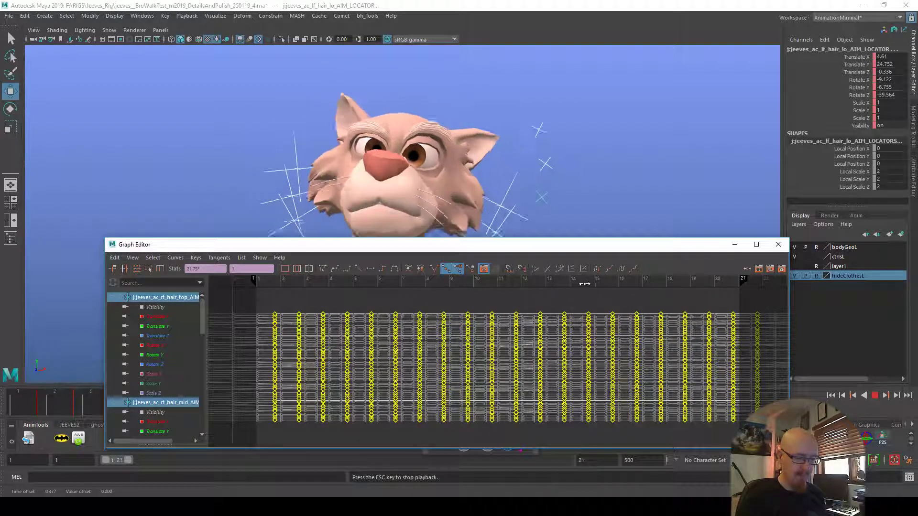
pyautogui.hotkey('alt', 'v')
# Shift all keys of the right middle and left lower cheek hair locators about 0.1 frame earlier.
pyautogui.click(257, 201)
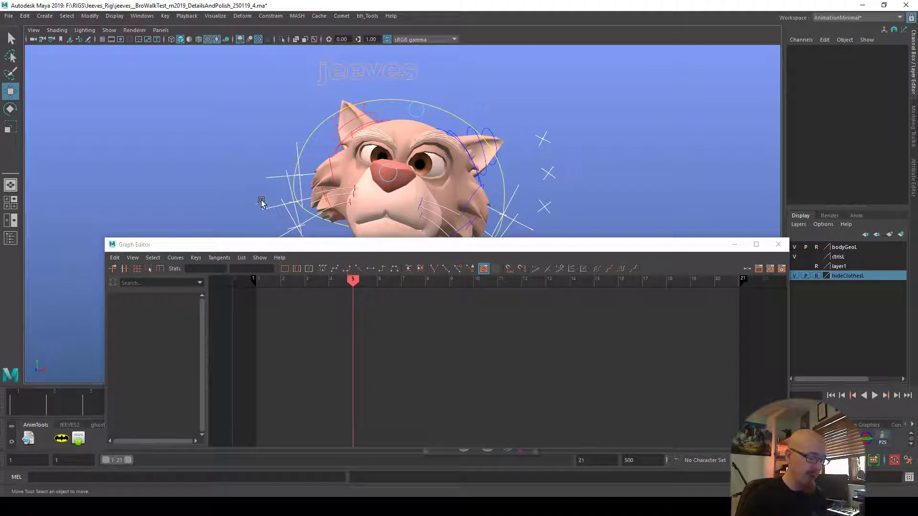
pyautogui.click(267, 210)
pyautogui.keyDown('alt'); pyautogui.moveTo(529, 223); pyautogui.dragTo(533, 170, button='middle'); pyautogui.keyUp('alt')
pyautogui.keyDown('shift'); pyautogui.click(491, 228); pyautogui.keyUp('shift')
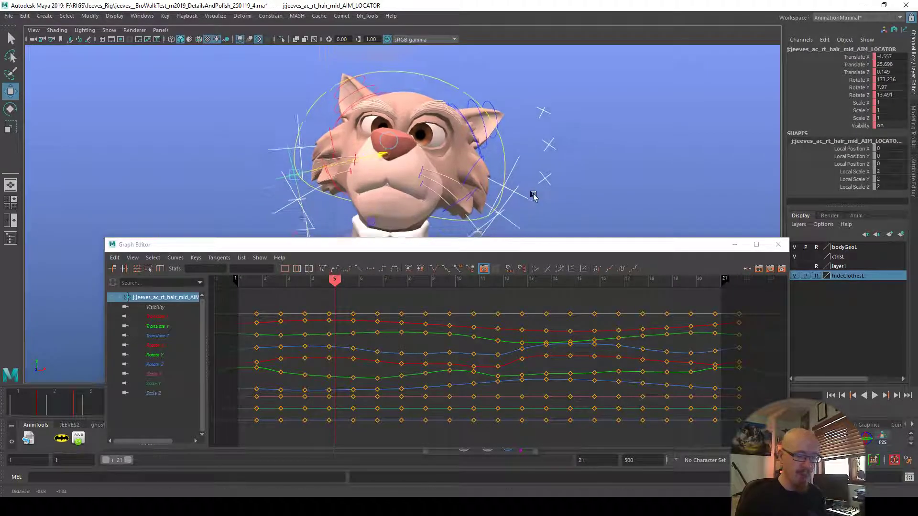
pyautogui.moveTo(762, 431); pyautogui.dragTo(250, 309)
pyautogui.keyDown('shift'); pyautogui.moveTo(341, 325); pyautogui.dragTo(321, 313, button='middle'); pyautogui.keyUp('shift')
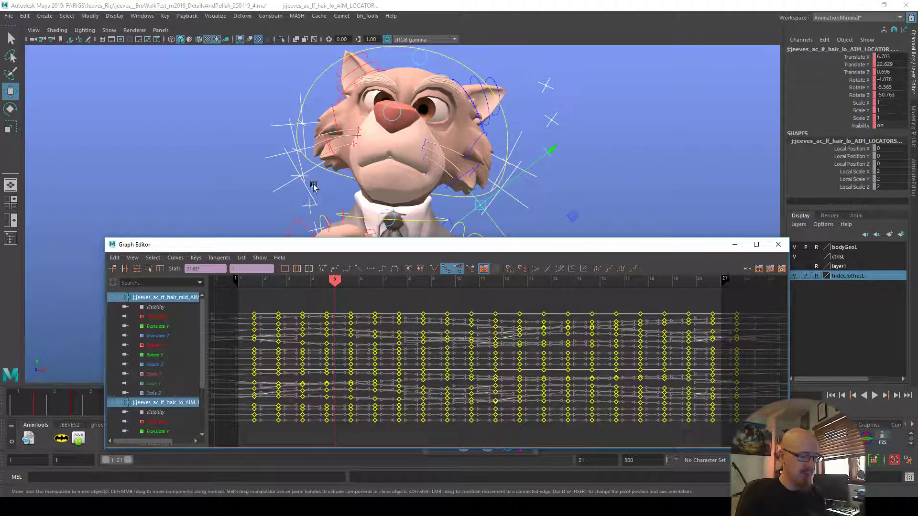
# Delay the right upper cheek hair locator's keys by about 0.3 frame and slightly offset the left upper locator's keys as well.
pyautogui.click(270, 125)
pyautogui.moveTo(760, 432); pyautogui.dragTo(242, 290)
pyautogui.keyDown('shift'); pyautogui.moveTo(293, 299); pyautogui.dragTo(301, 299, button='middle'); pyautogui.keyUp('shift')
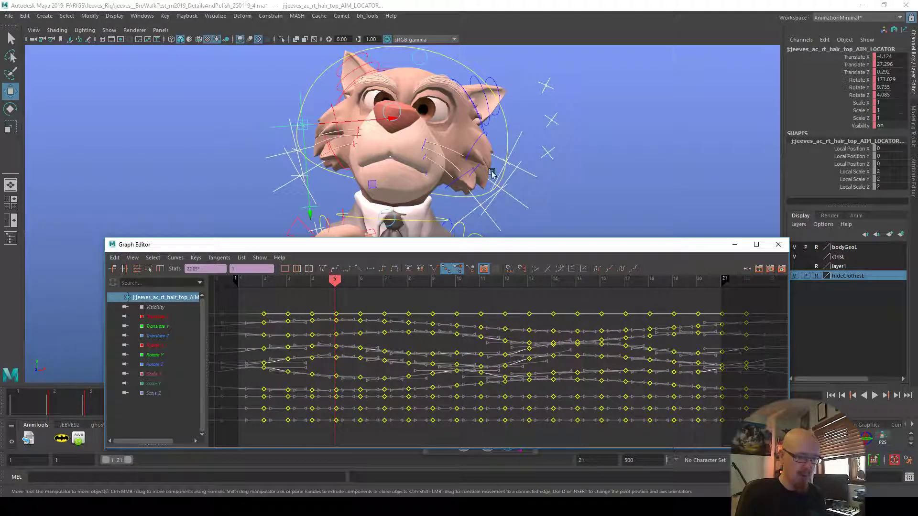
pyautogui.click(534, 178)
pyautogui.click(526, 175)
pyautogui.moveTo(760, 432); pyautogui.dragTo(241, 291)
pyautogui.keyDown('shift'); pyautogui.moveTo(295, 301); pyautogui.dragTo(298, 300, button='middle'); pyautogui.keyUp('shift')
# Shift the left middle cheek hair locator's keys slightly earlier and check the walk in playback.
pyautogui.click(534, 220)
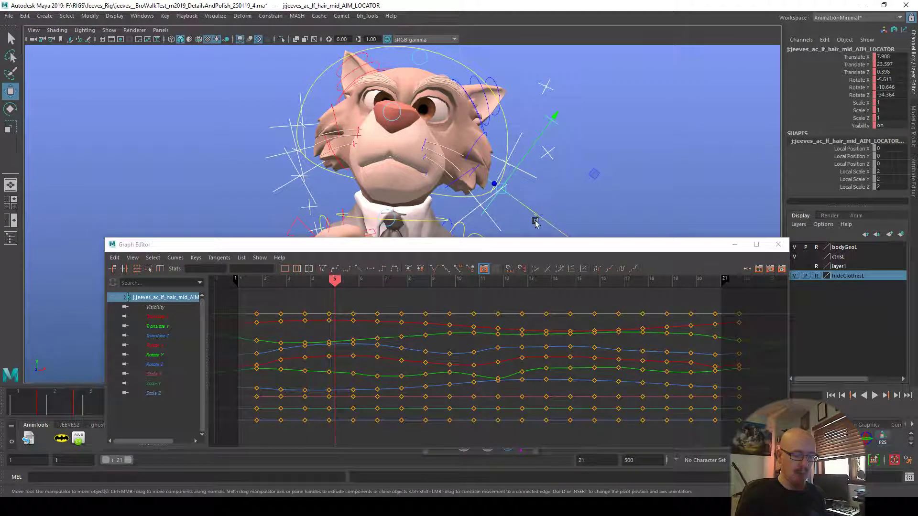
pyautogui.moveTo(768, 433); pyautogui.dragTo(244, 302)
pyautogui.keyDown('shift'); pyautogui.moveTo(296, 305); pyautogui.dragTo(294, 295, button='middle'); pyautogui.keyUp('shift')
pyautogui.click(266, 159)
pyautogui.moveTo(755, 440); pyautogui.dragTo(230, 302)
pyautogui.click(646, 232)
pyautogui.hotkey('alt', 'v')
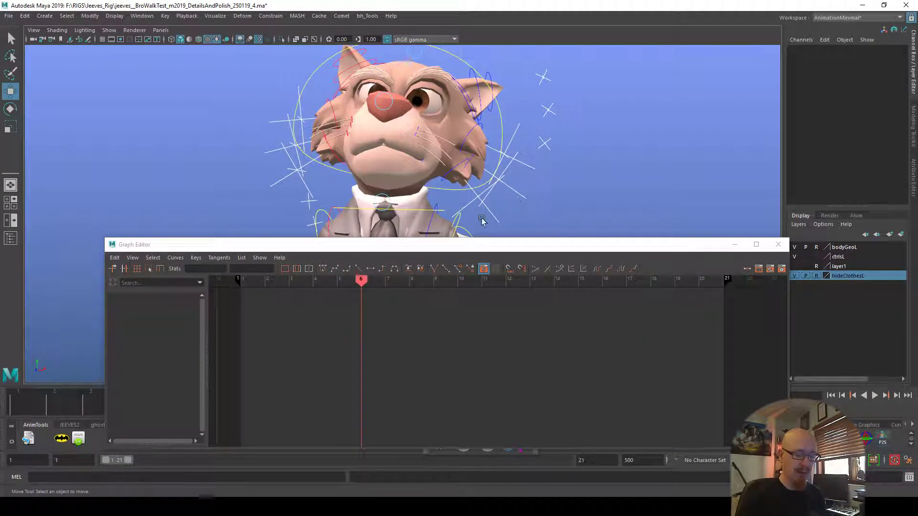
# Delay the left middle cheek hair locator's keys by about 0.2 frame, play back the walk and close the Graph Editor.
pyautogui.click(526, 200)
pyautogui.moveTo(733, 432); pyautogui.dragTo(236, 302)
pyautogui.moveTo(375, 313); pyautogui.dragTo(379, 314, button='middle')
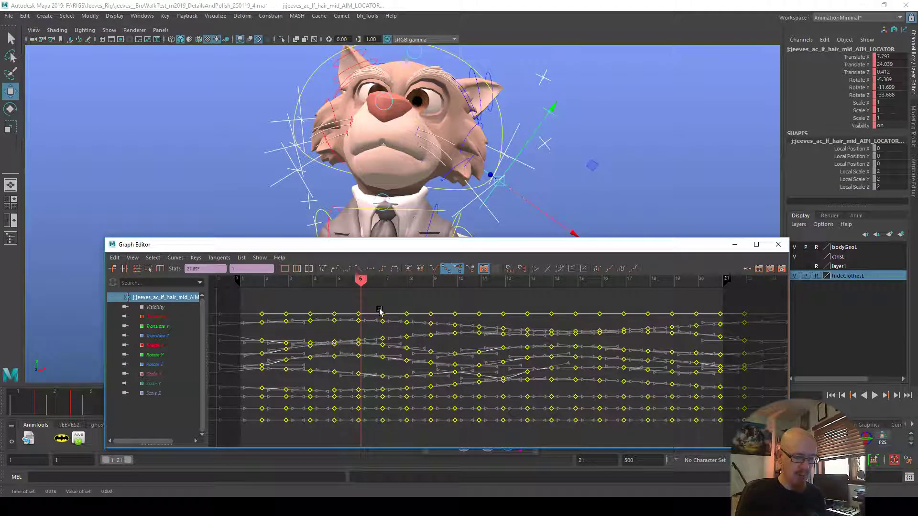
pyautogui.hotkey('alt', 'v')
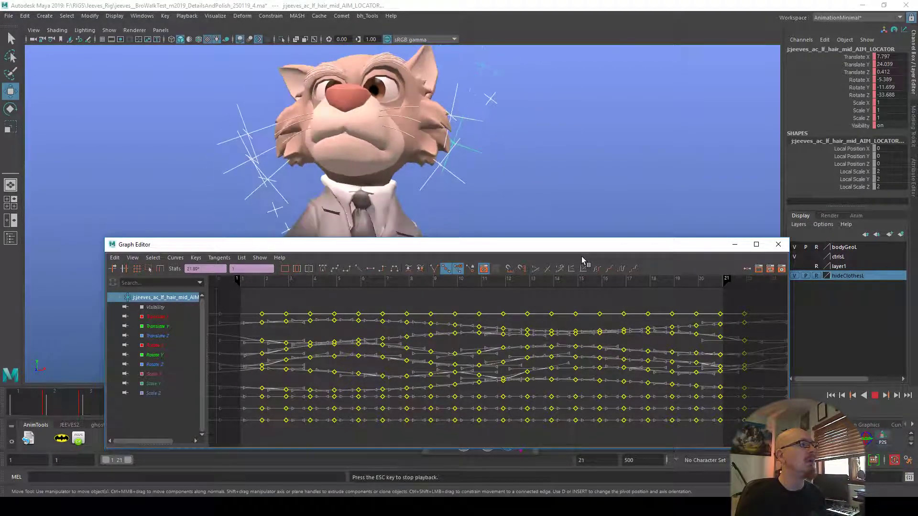
pyautogui.click(778, 244)
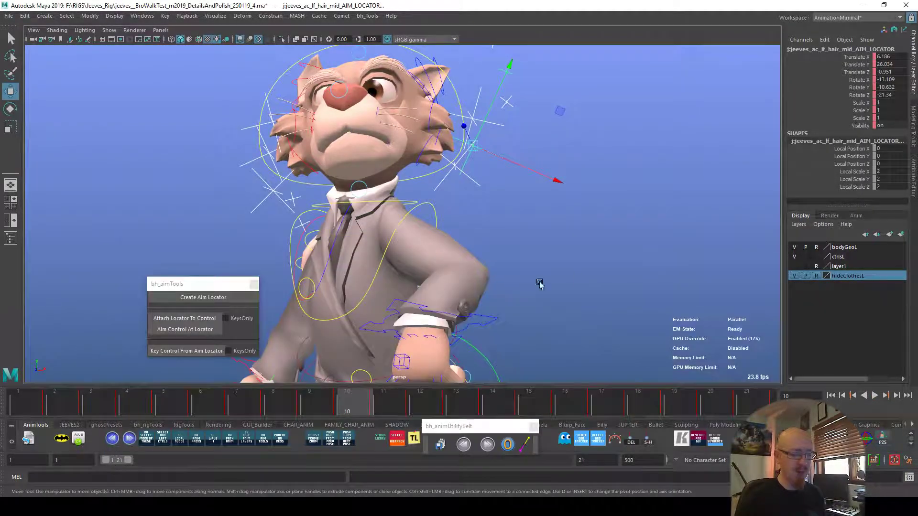
# Bake the right cheek hair controls' animation from their aim locators.
pyautogui.click(263, 164)
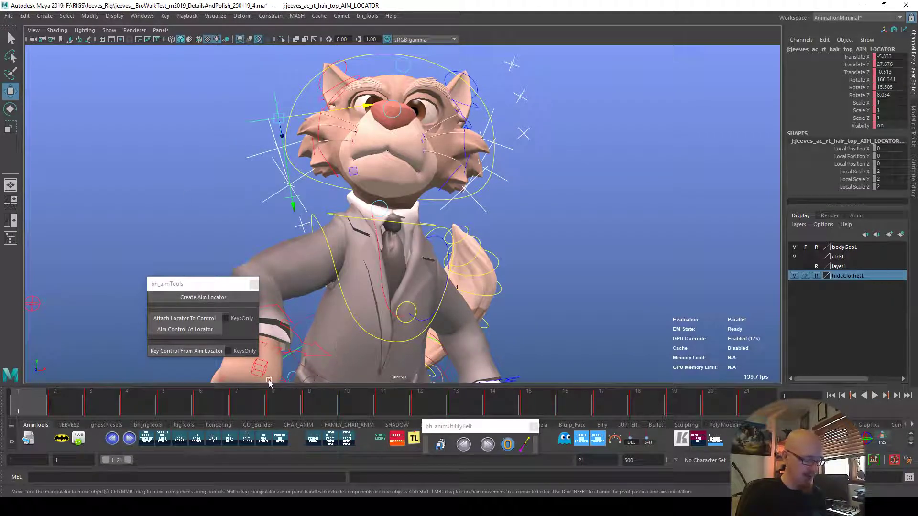
pyautogui.click(185, 352)
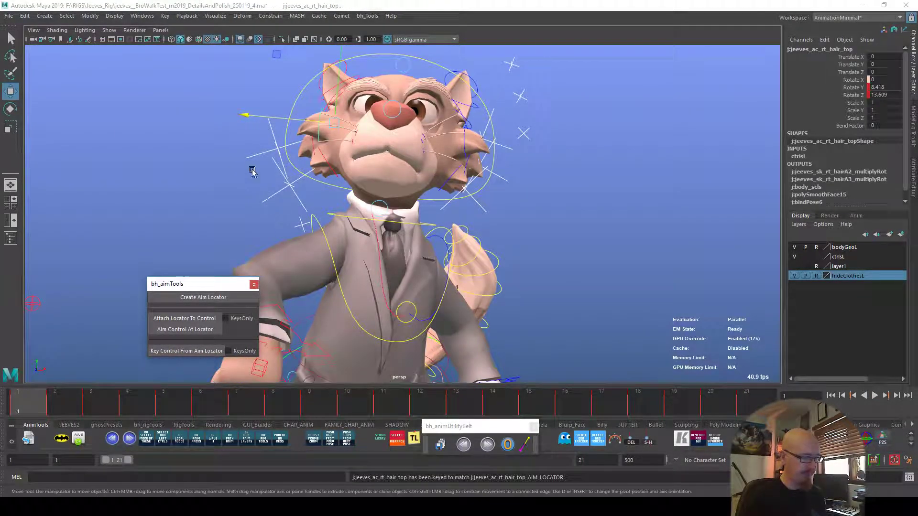
pyautogui.click(257, 180)
pyautogui.click(197, 351)
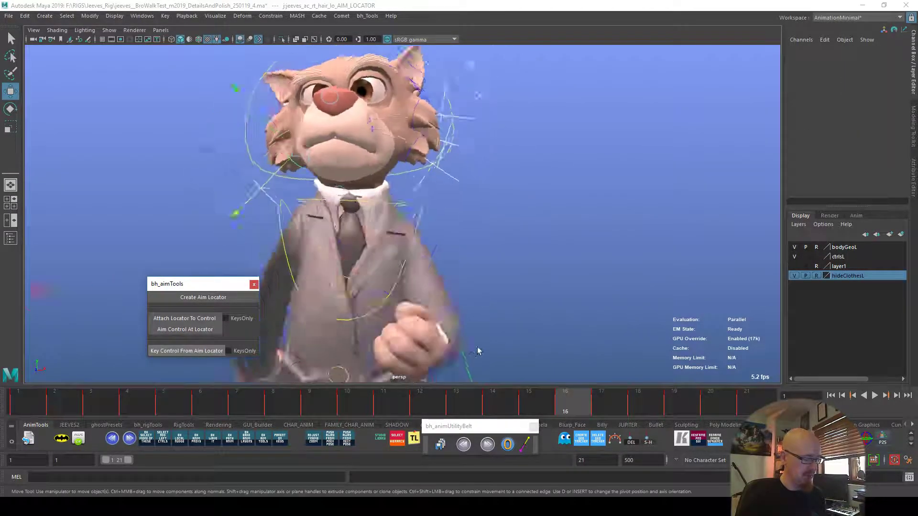
# Bake the left upper, middle and lower cheek hair controls' animation from their aim locators.
pyautogui.click(510, 175)
pyautogui.click(187, 351)
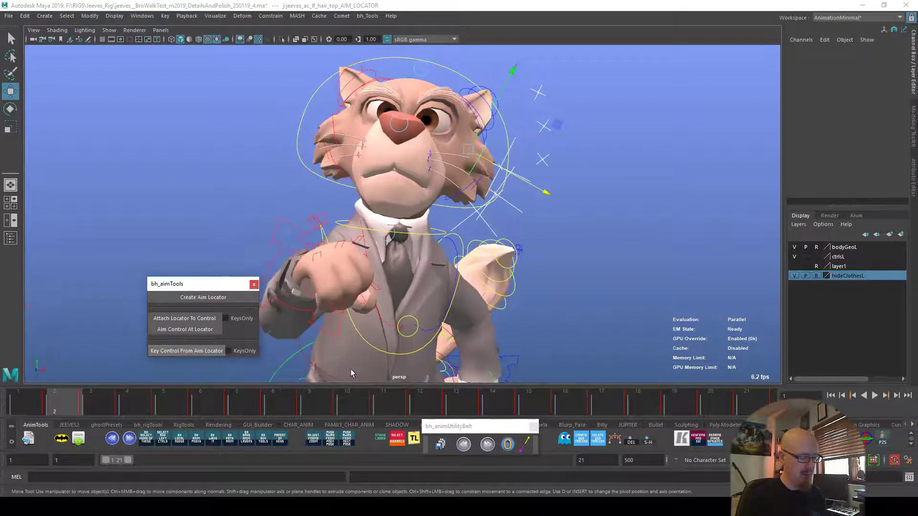
pyautogui.click(510, 187)
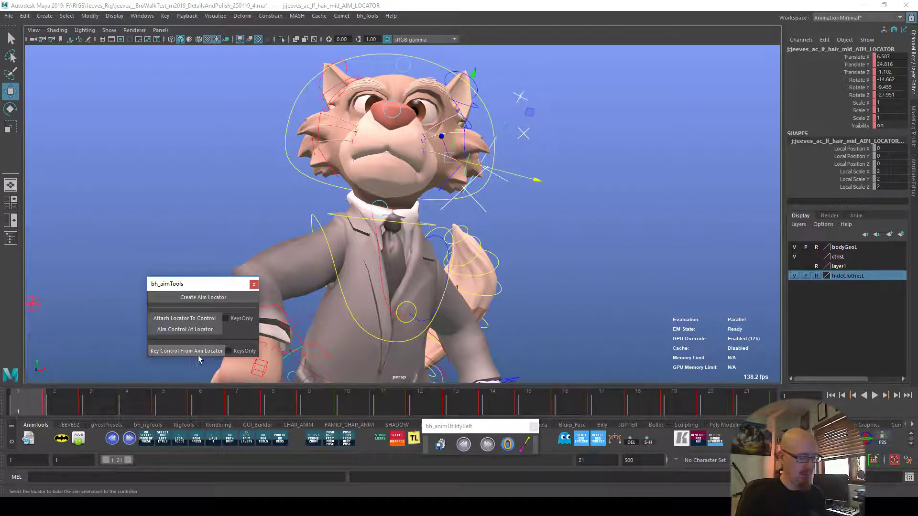
pyautogui.click(186, 350)
pyautogui.click(530, 293)
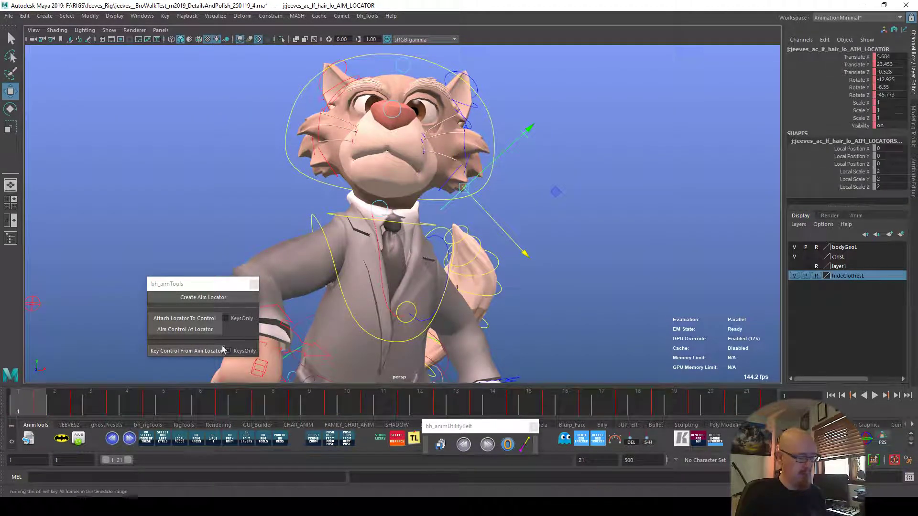
pyautogui.click(194, 351)
# Clear the selection and play back the walk, examining the cheek hair's overlapping motion from far and near.
pyautogui.click(613, 344)
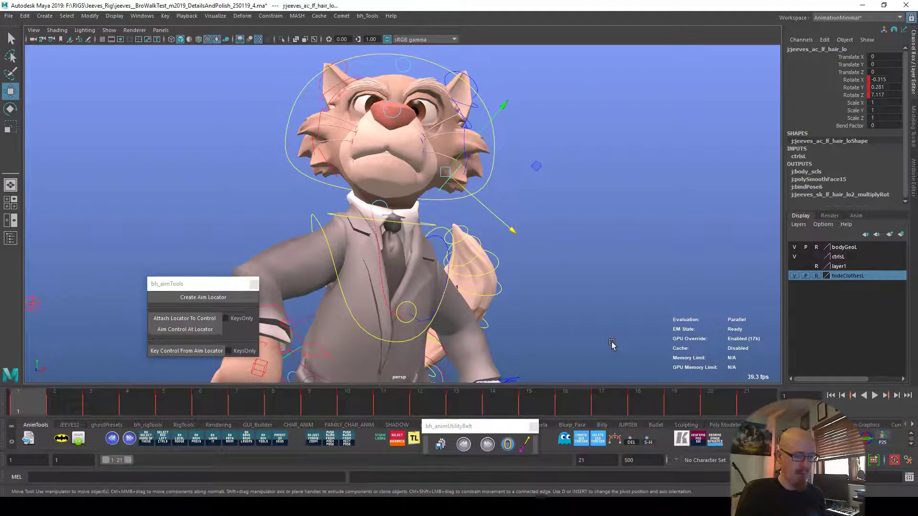
pyautogui.hotkey('alt', 'v')
pyautogui.keyDown('alt'); pyautogui.moveTo(465, 319); pyautogui.dragTo(502, 329, button='right'); pyautogui.keyUp('alt')
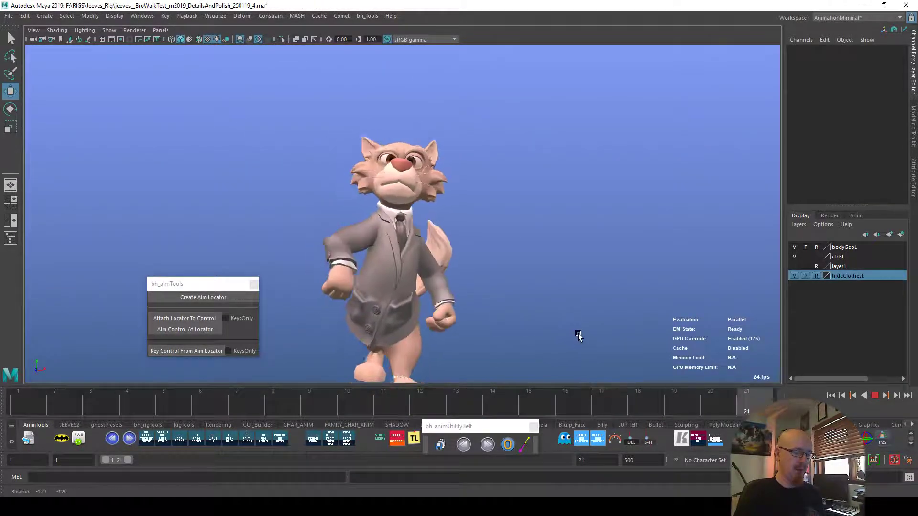
pyautogui.keyDown('alt'); pyautogui.moveTo(581, 333); pyautogui.dragTo(670, 320, button='right'); pyautogui.keyUp('alt')
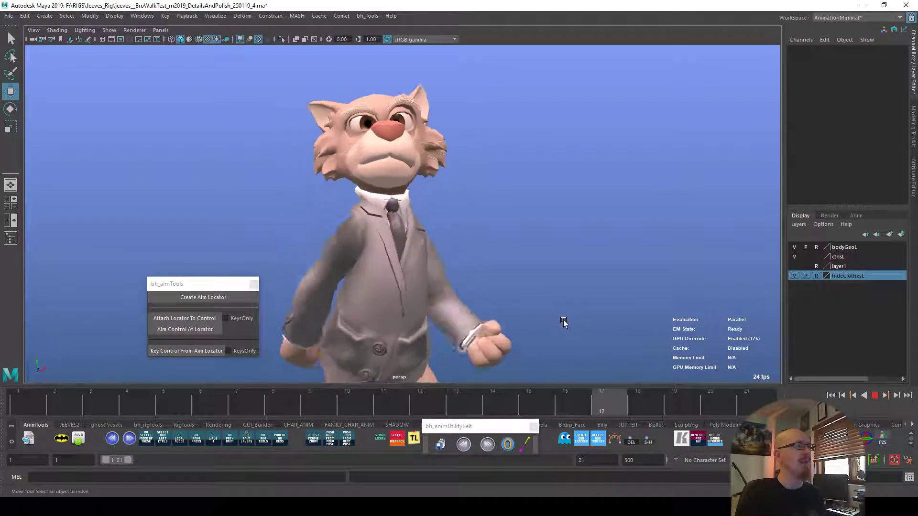
pyautogui.keyDown('alt'); pyautogui.moveTo(553, 317); pyautogui.dragTo(629, 308, button='right'); pyautogui.keyUp('alt')
pyautogui.hotkey('alt', 'v')
# Nudge the right middle cheek hair control slightly to correct its shape around frame 5 of the walk.
pyautogui.click(274, 169)
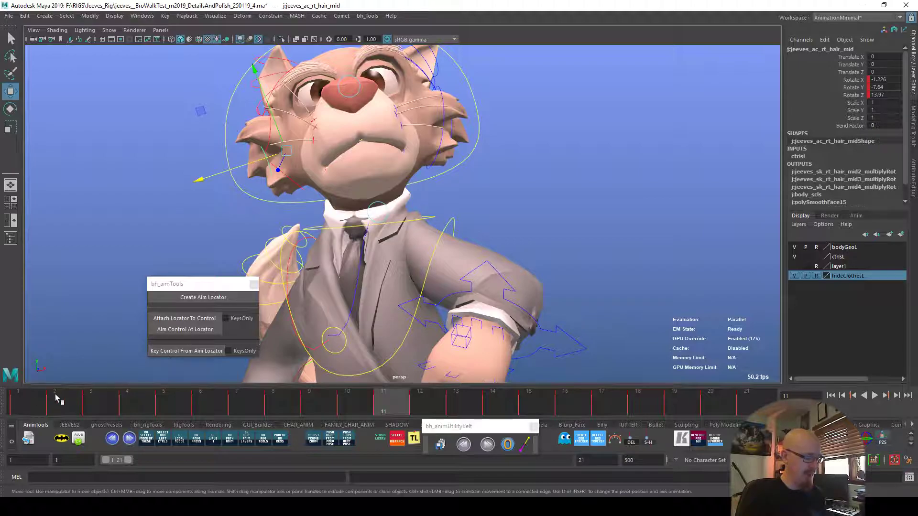
pyautogui.click(54, 406)
pyautogui.hotkey('alt', 'v')
pyautogui.click(18, 397)
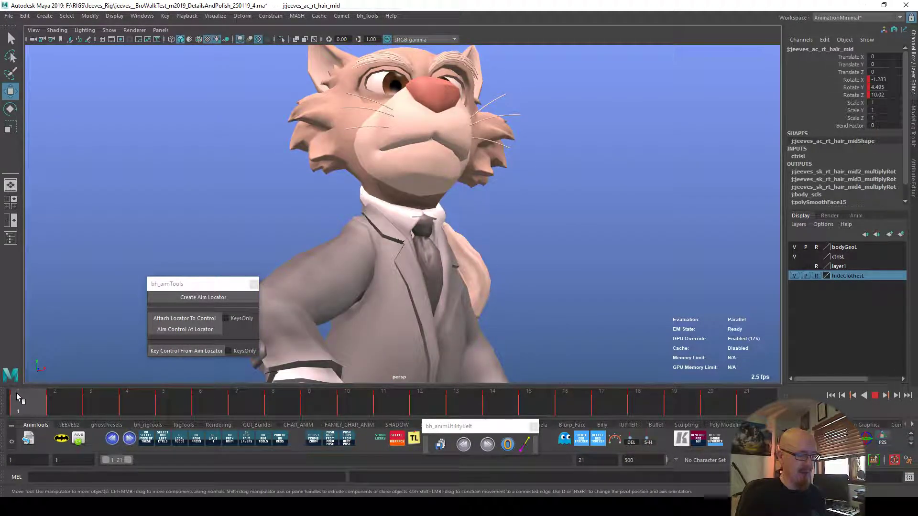
pyautogui.moveTo(33, 398); pyautogui.dragTo(163, 392)
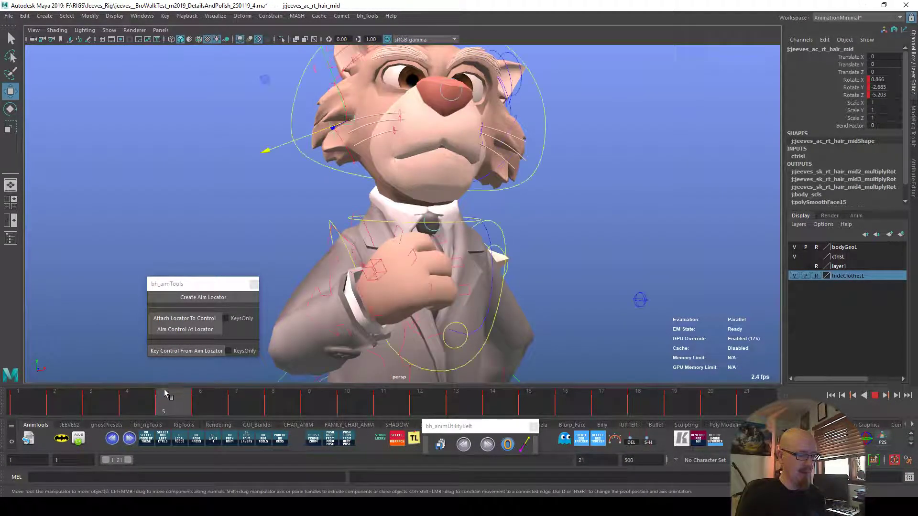
pyautogui.moveTo(348, 126); pyautogui.dragTo(349, 121)
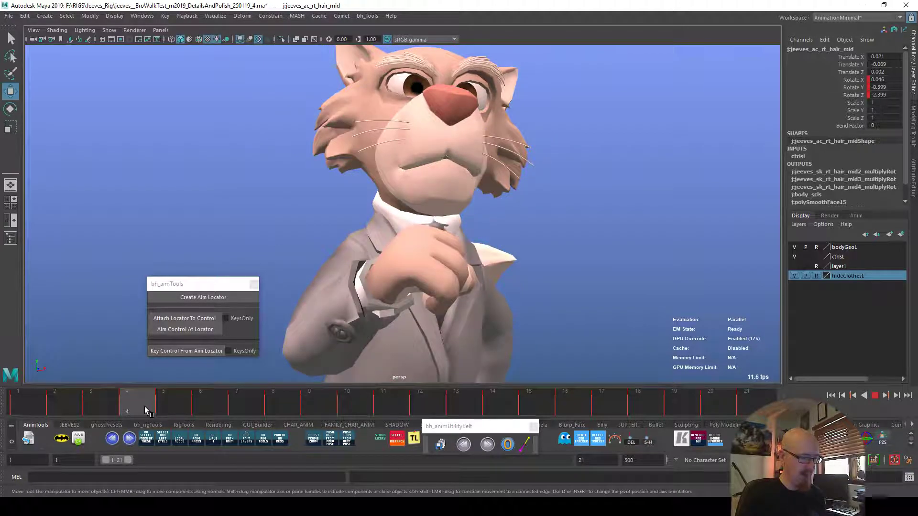
# Rotate the right middle cheek hair control at frames 6 and 10, and shift its position slightly at frame 10.
pyautogui.moveTo(156, 410); pyautogui.dragTo(219, 367)
pyautogui.press('e')
pyautogui.moveTo(329, 172); pyautogui.dragTo(327, 204)
pyautogui.moveTo(218, 405); pyautogui.dragTo(340, 409)
pyautogui.moveTo(295, 218); pyautogui.dragTo(290, 218)
pyautogui.press('w')
pyautogui.moveTo(296, 131); pyautogui.dragTo(298, 128)
# Adjust the right middle cheek hair control's rotation at frame 11 and its pose at frame 13, and play back the walk.
pyautogui.moveTo(358, 391); pyautogui.dragTo(396, 407)
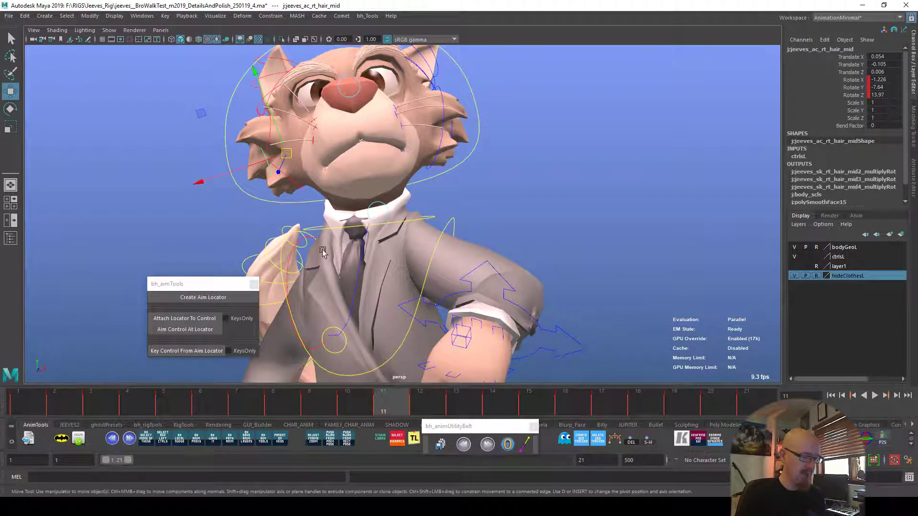
pyautogui.press('e')
pyautogui.moveTo(258, 230); pyautogui.dragTo(257, 295)
pyautogui.moveTo(416, 406); pyautogui.dragTo(456, 407)
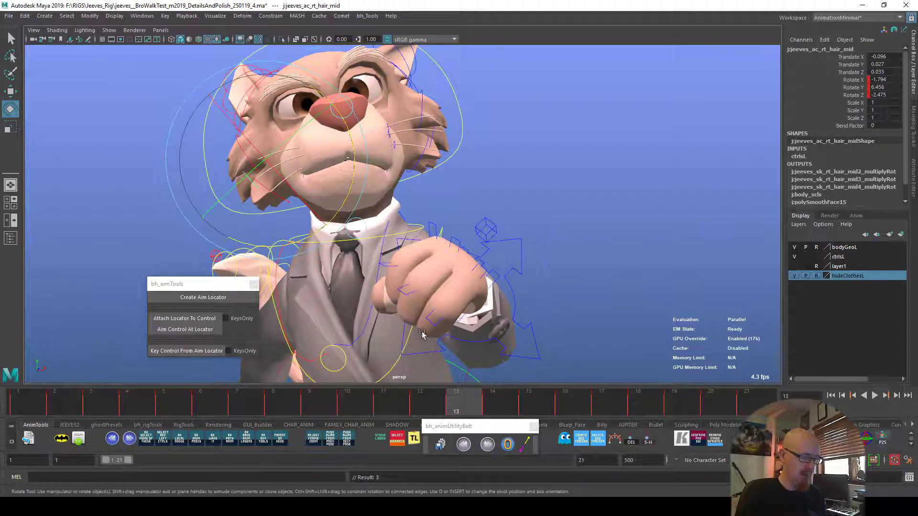
pyautogui.press('w')
pyautogui.hotkey('alt', 'v')
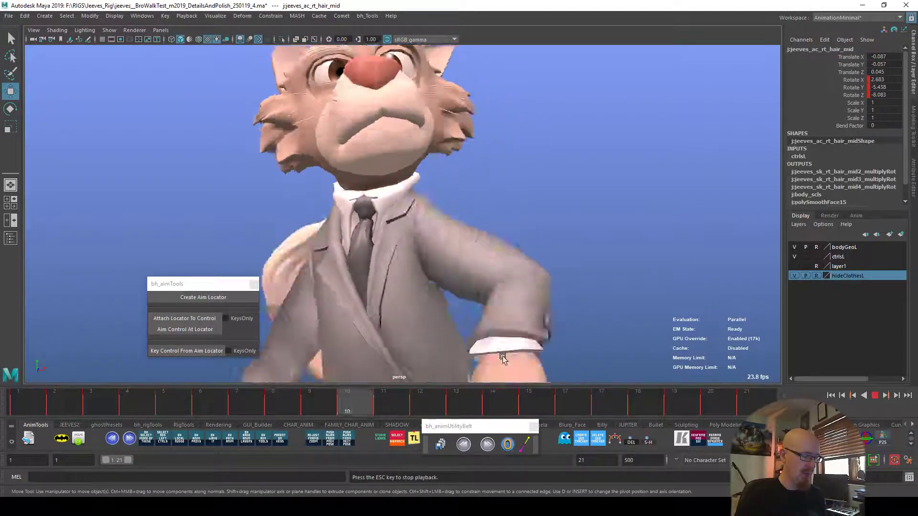
pyautogui.hotkey('alt', 'v')
# Move the right lower cheek hair control at frame 3 to about X 0.055, Y -0.133, Z 0.012.
pyautogui.click(287, 153)
pyautogui.click(303, 147)
pyautogui.click(23, 408)
pyautogui.moveTo(22, 407); pyautogui.dragTo(117, 412)
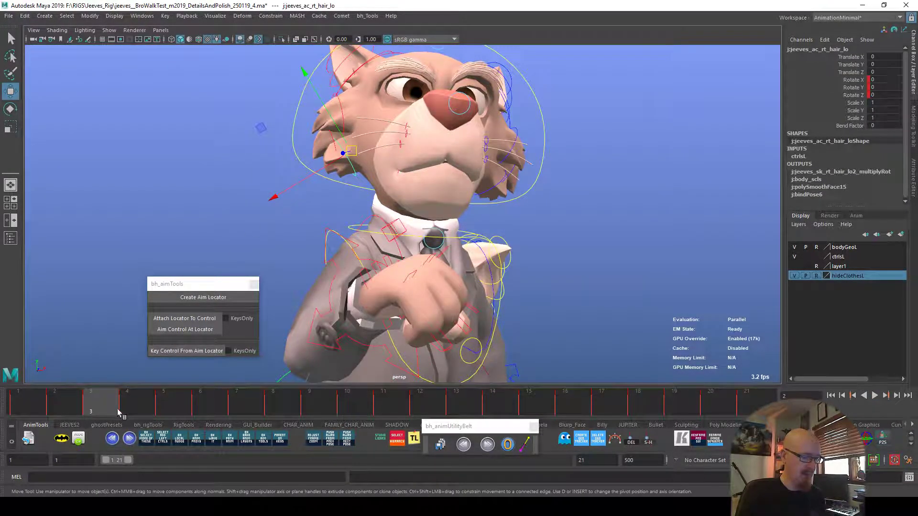
pyautogui.moveTo(31, 399); pyautogui.dragTo(93, 410)
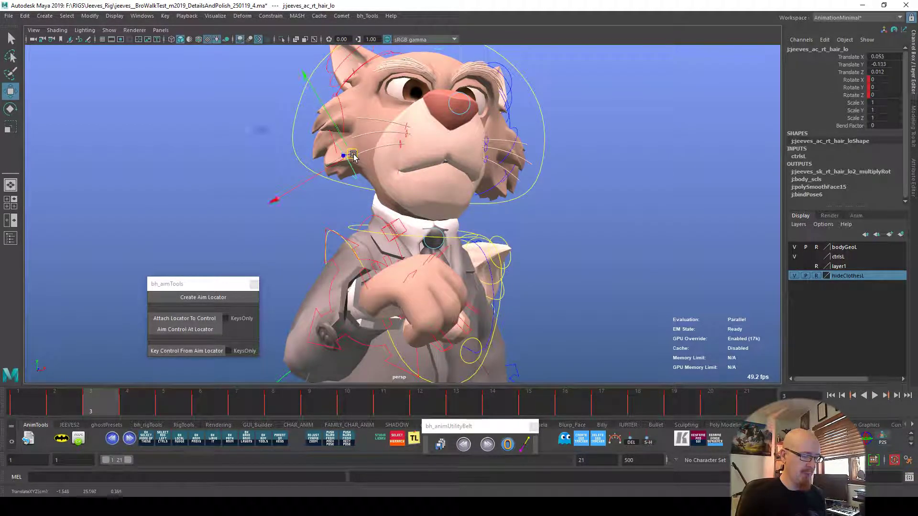
pyautogui.press('e')
# Rotate and reposition the right lower cheek hair control at frame 10, and move it to about X -0.06, Y 0.029, Z 0.018 at frame 11.
pyautogui.click(126, 397)
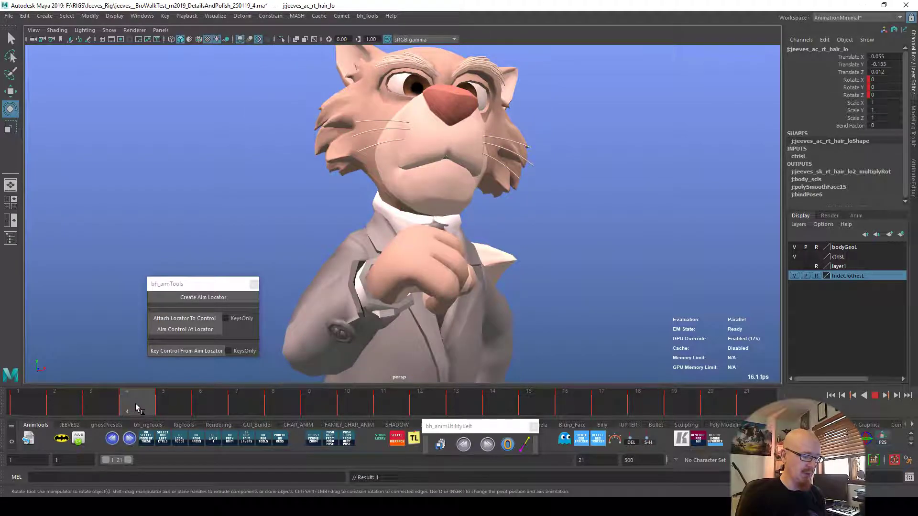
pyautogui.moveTo(153, 402); pyautogui.dragTo(343, 397)
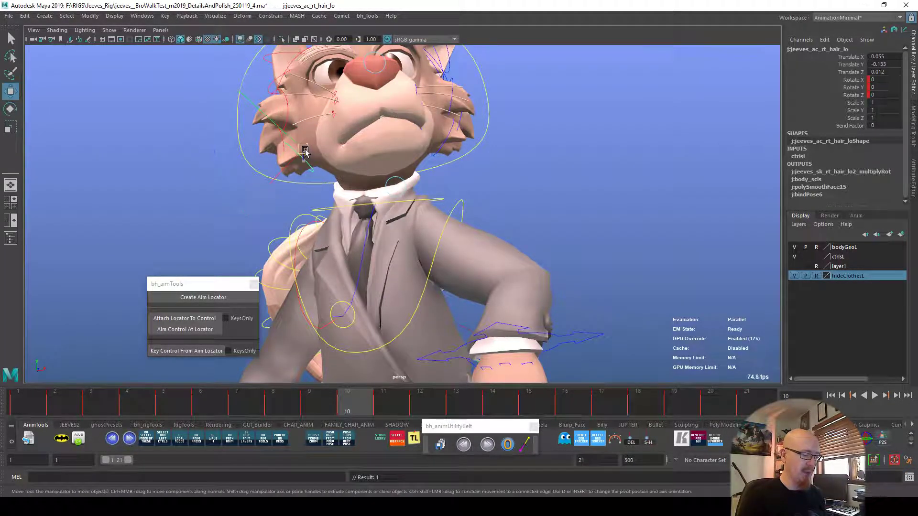
pyautogui.moveTo(310, 230); pyautogui.dragTo(312, 236)
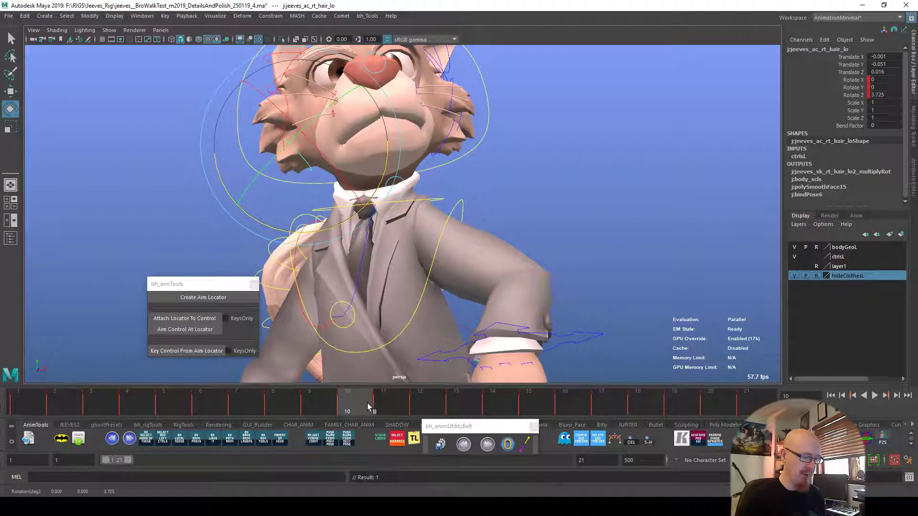
pyautogui.click(382, 404)
pyautogui.press('w')
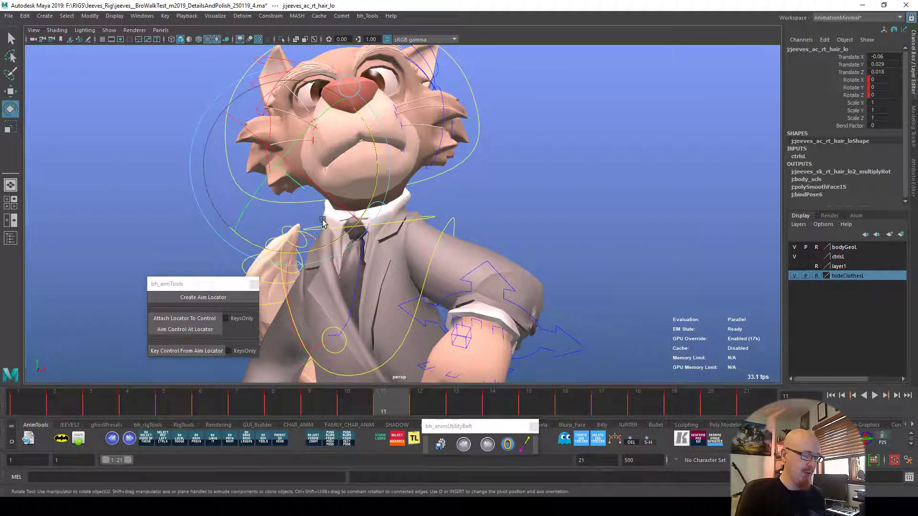
# Rotate the right lower cheek hair control at frame 13 and move it to about X -0.043, Y -0.068, Z 0.034.
pyautogui.moveTo(394, 393); pyautogui.dragTo(456, 405)
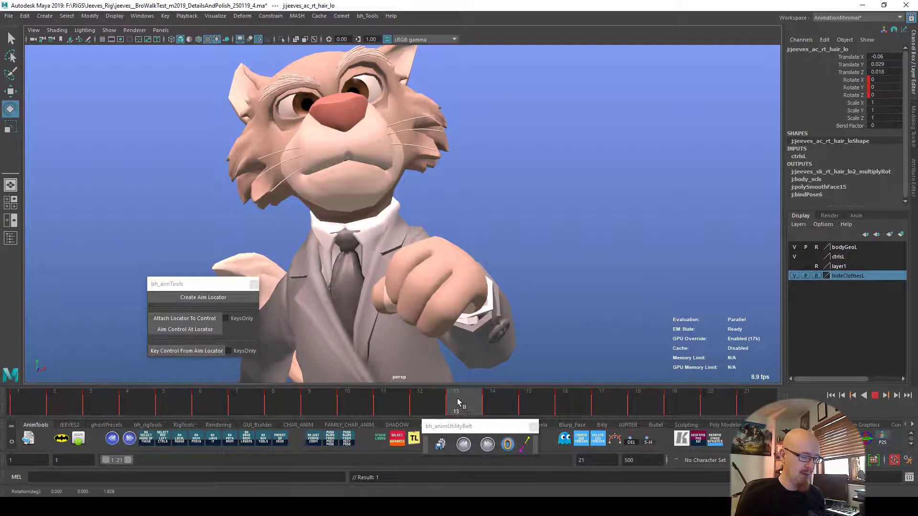
pyautogui.moveTo(358, 207); pyautogui.dragTo(361, 215)
pyautogui.press('w')
pyautogui.moveTo(363, 228); pyautogui.dragTo(368, 232, button='middle')
pyautogui.hotkey('alt', 'v')
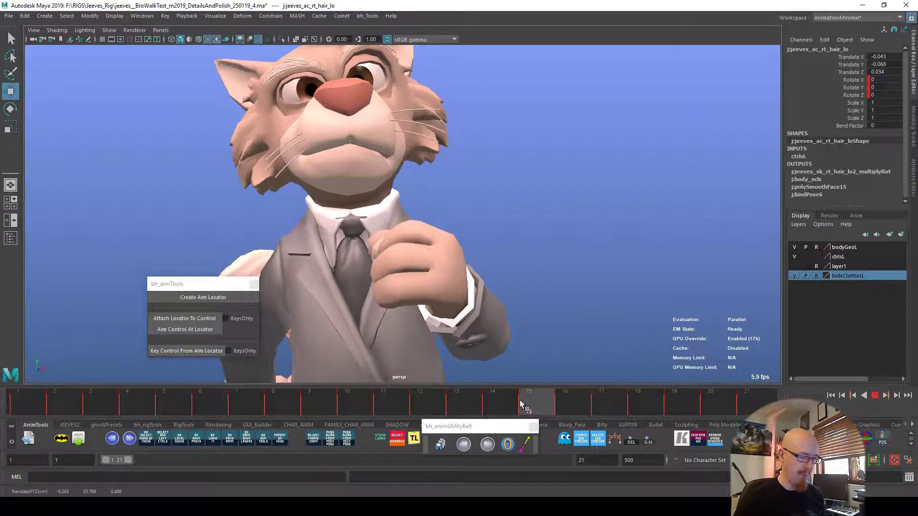
# Rotate the right lower cheek hair control at frame 14 and move it to about X -0.027, Y -0.164, Z 0.051.
pyautogui.click(491, 393)
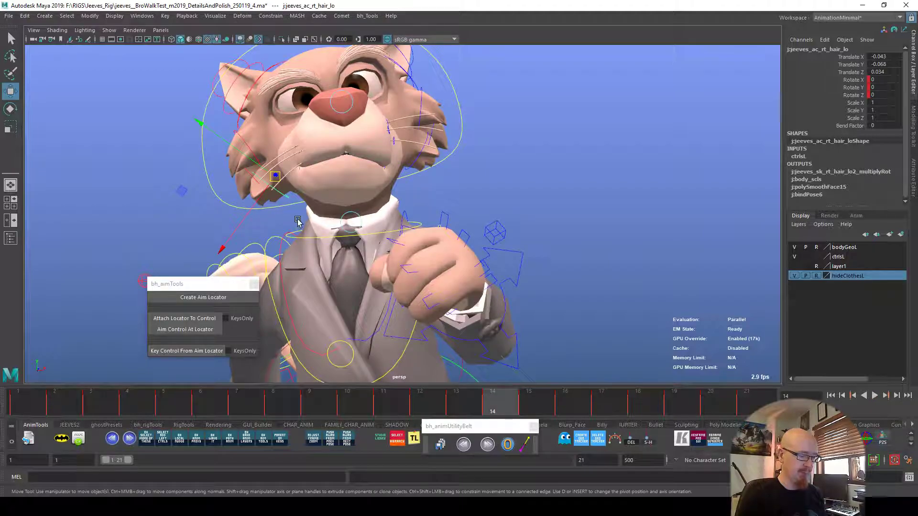
pyautogui.press('e')
pyautogui.moveTo(359, 200); pyautogui.dragTo(285, 189, button='middle')
pyautogui.press('w')
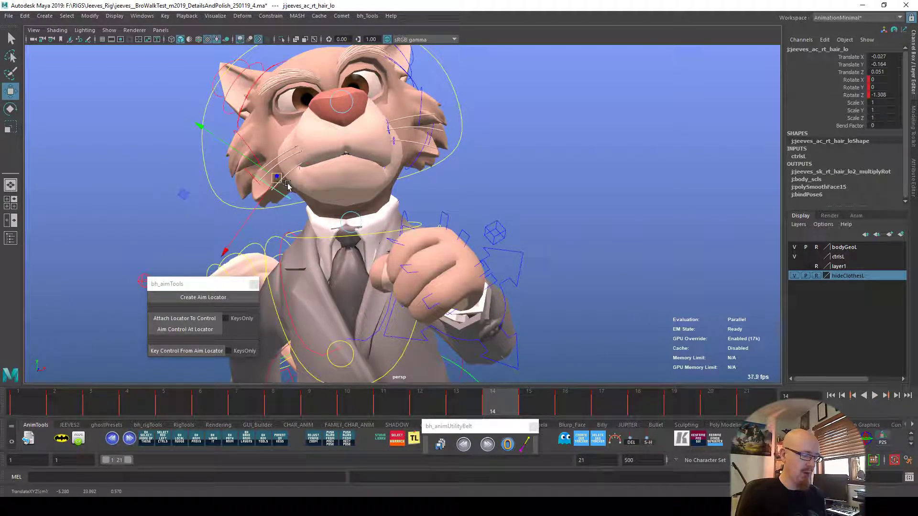
pyautogui.hotkey('alt', 'v')
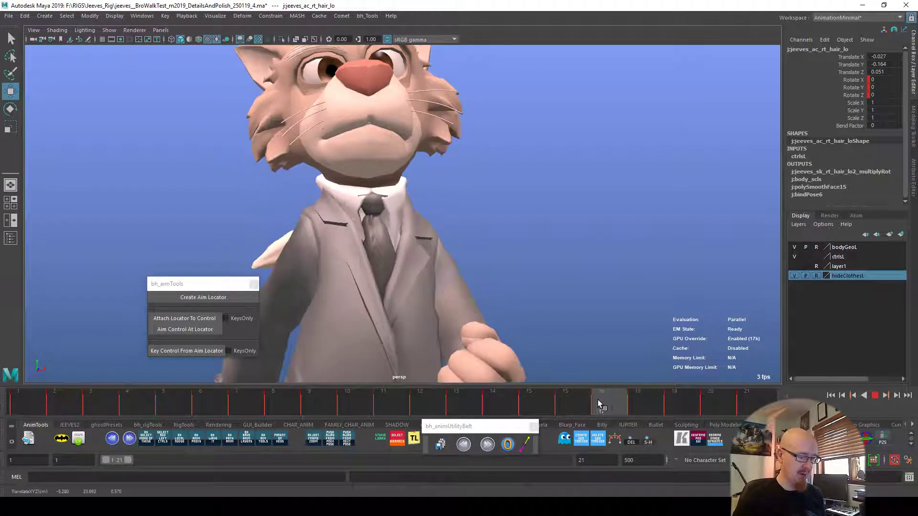
# Move the right lower cheek hair control at frame 20 to about X -0.067, Y -0.074, Z 0.052, and play back the walk.
pyautogui.click(713, 400)
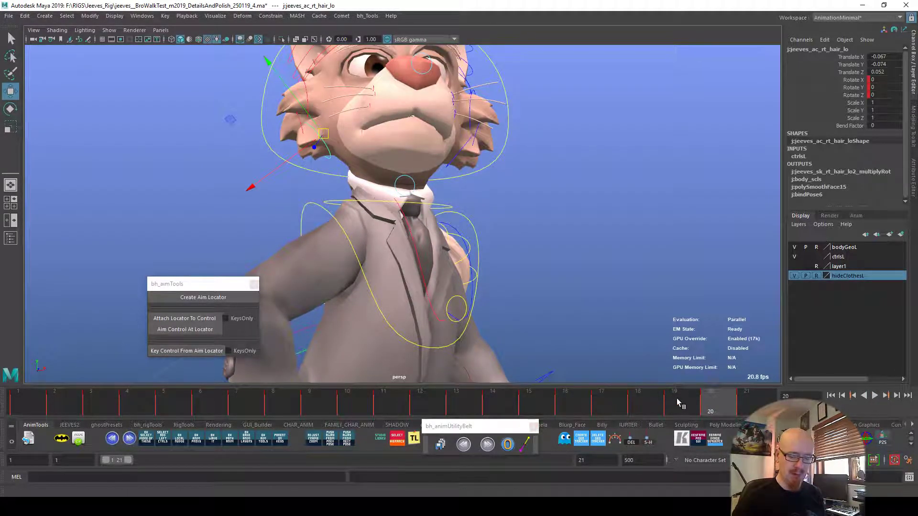
pyautogui.hotkey('alt', 'v')
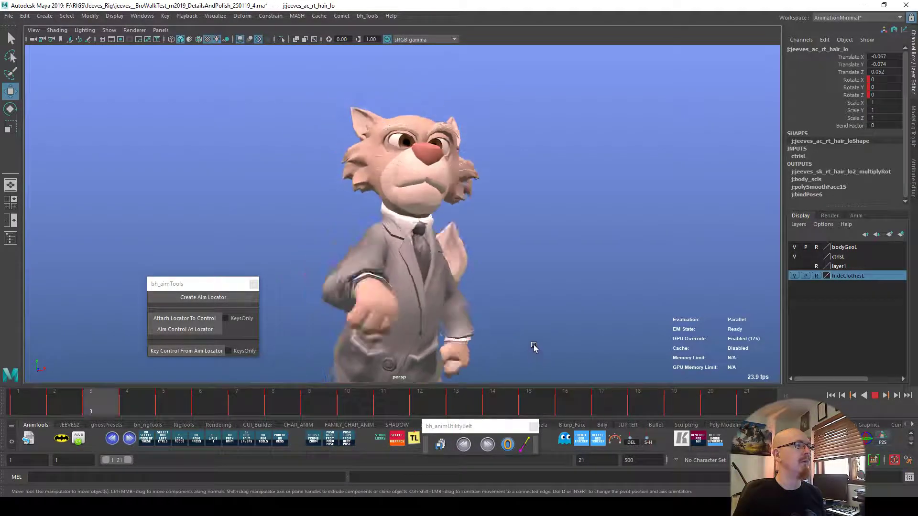
pyautogui.hotkey('alt', 'v')
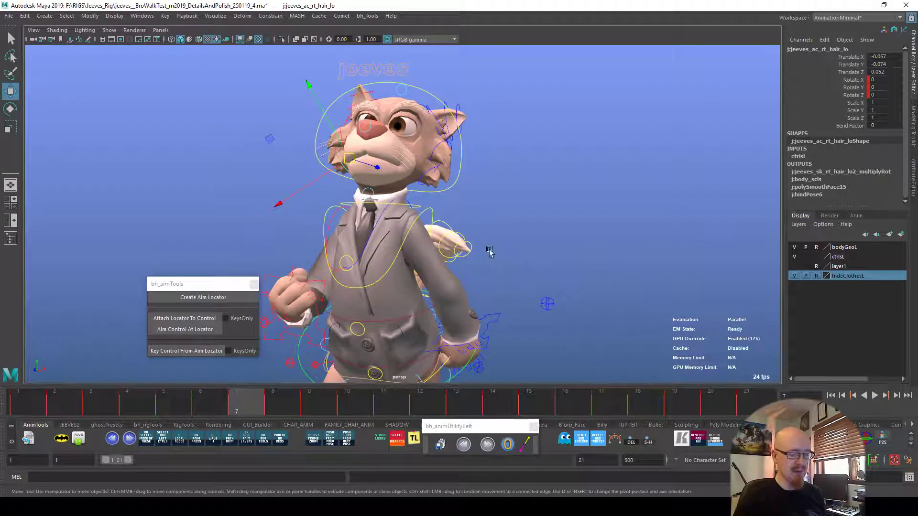
# Move the left top cheek hair control at frame 2 to about X -0.007, Y 0.094, Z -0.004.
pyautogui.keyDown('alt'); pyautogui.moveTo(444, 163); pyautogui.dragTo(681, 213, button='right'); pyautogui.keyUp('alt')
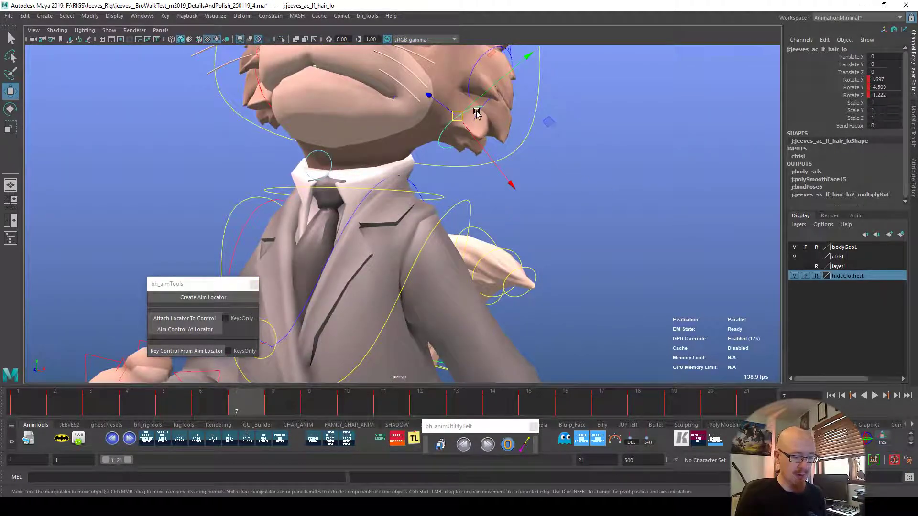
pyautogui.keyDown('alt'); pyautogui.moveTo(488, 86); pyautogui.dragTo(541, 281, button='middle'); pyautogui.keyUp('alt')
pyautogui.keyDown('alt'); pyautogui.moveTo(541, 280); pyautogui.dragTo(550, 278); pyautogui.keyUp('alt')
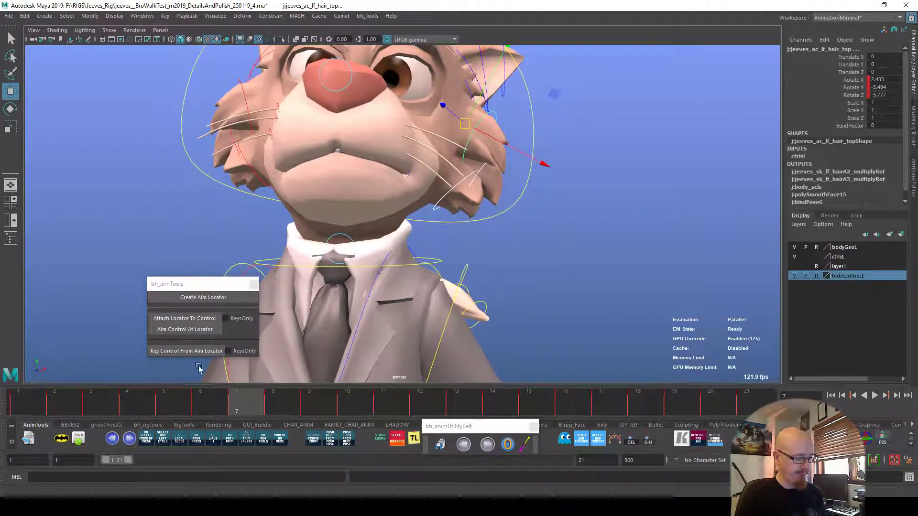
pyautogui.click(30, 403)
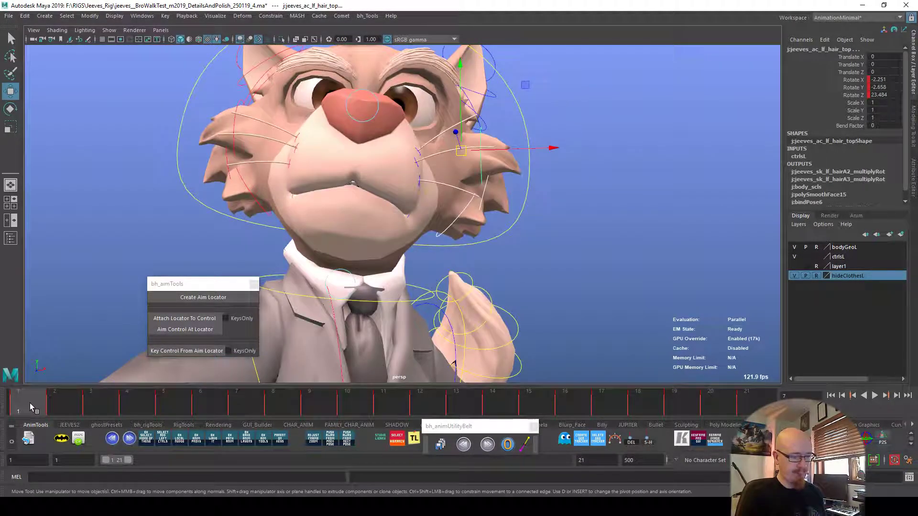
pyautogui.hotkey('alt', 'v')
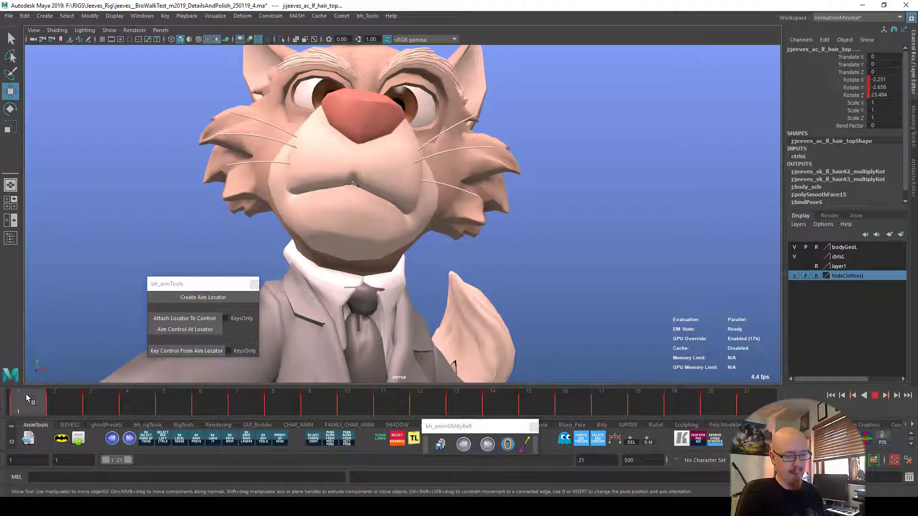
pyautogui.click(58, 397)
pyautogui.moveTo(477, 167); pyautogui.dragTo(480, 167)
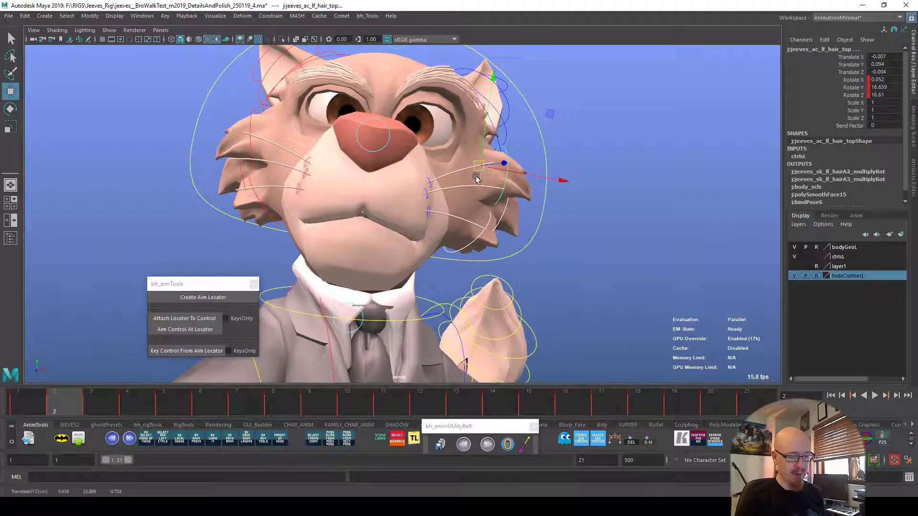
# Nudge the left top cheek hair control's position slightly at frames 4 and 11.
pyautogui.moveTo(71, 404); pyautogui.dragTo(130, 405)
pyautogui.moveTo(489, 161); pyautogui.dragTo(489, 162)
pyautogui.moveTo(164, 404); pyautogui.dragTo(381, 398)
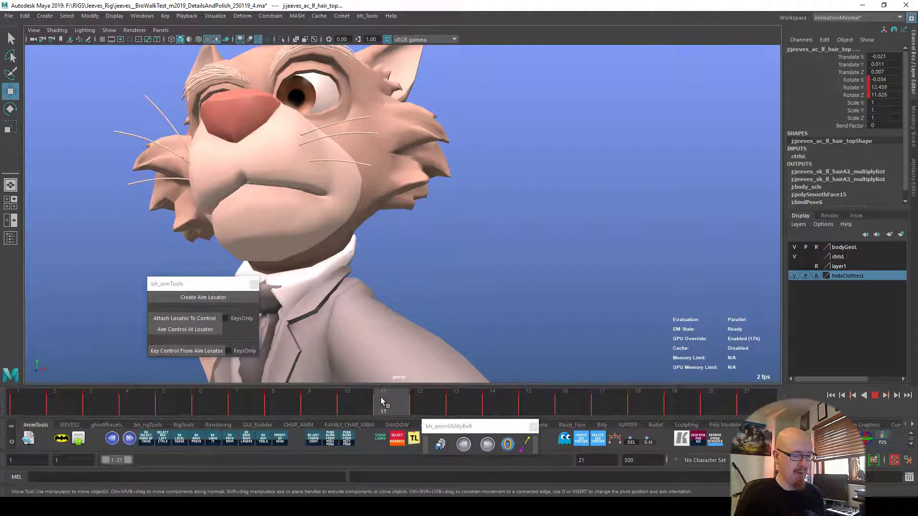
pyautogui.moveTo(391, 119); pyautogui.dragTo(390, 121)
# Adjust the left top cheek hair control's position and rotation across frames 14 and 15, and reposition it at frame 20.
pyautogui.moveTo(407, 404); pyautogui.dragTo(488, 406)
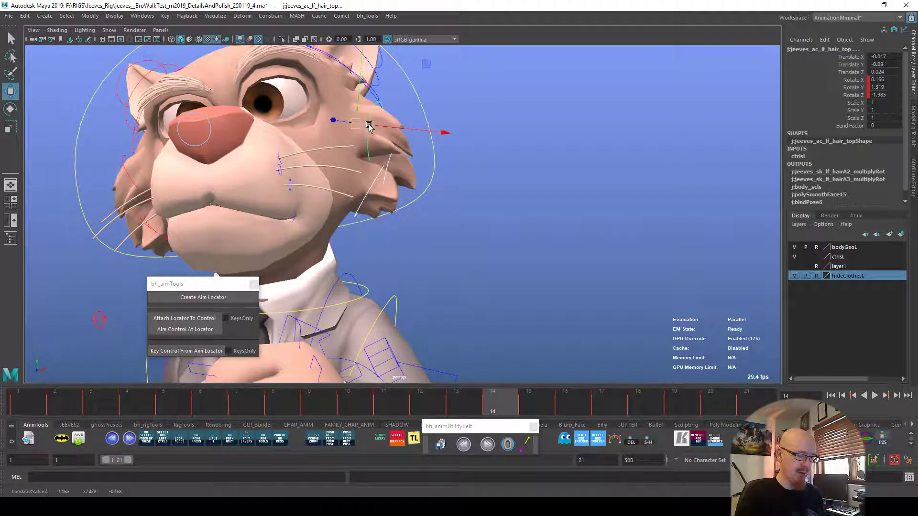
pyautogui.press('e')
pyautogui.hotkey('alt', '.')
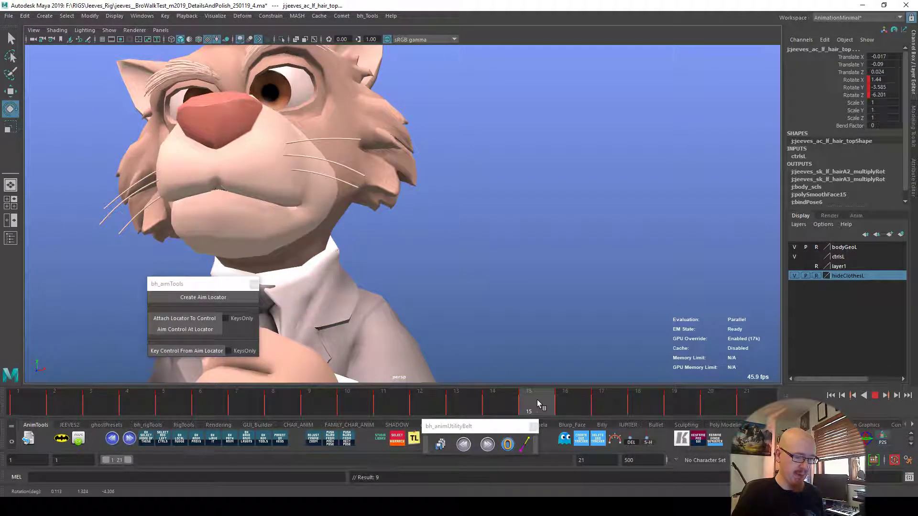
pyautogui.press('w')
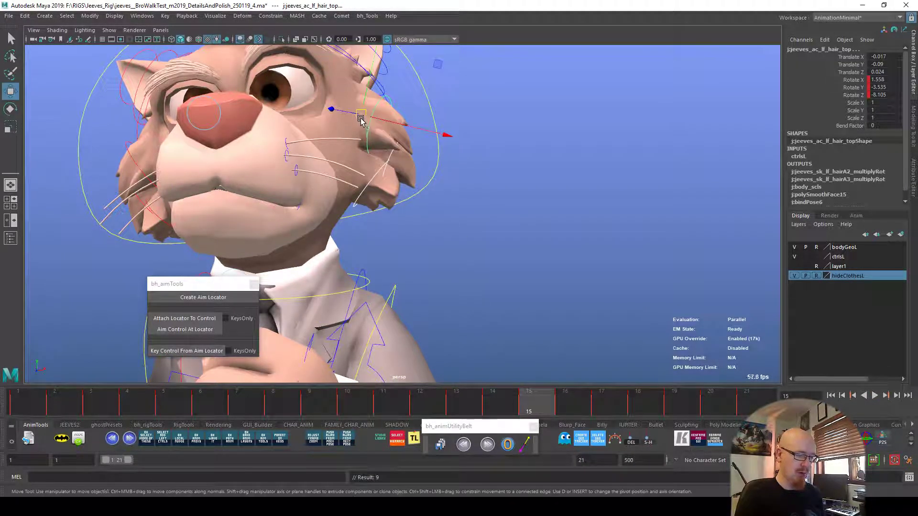
pyautogui.hotkey('alt', 'v')
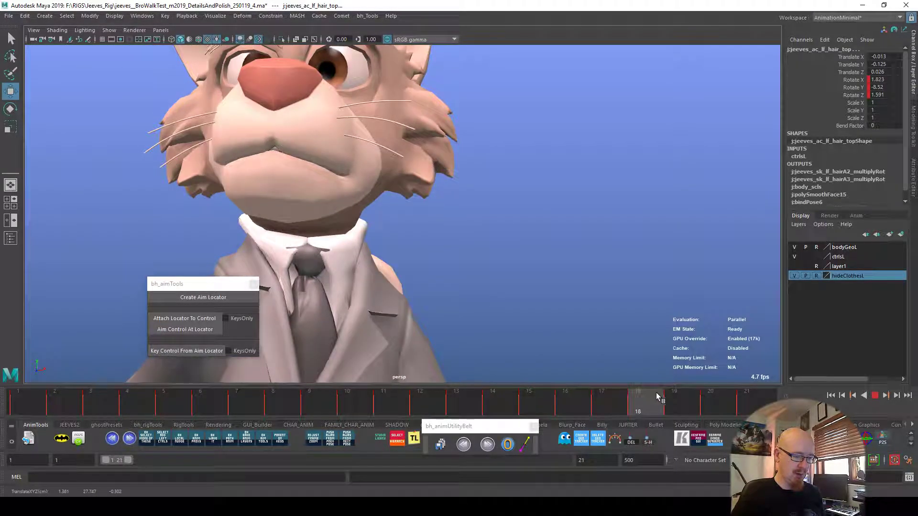
pyautogui.moveTo(687, 390); pyautogui.dragTo(709, 392)
pyautogui.press('e')
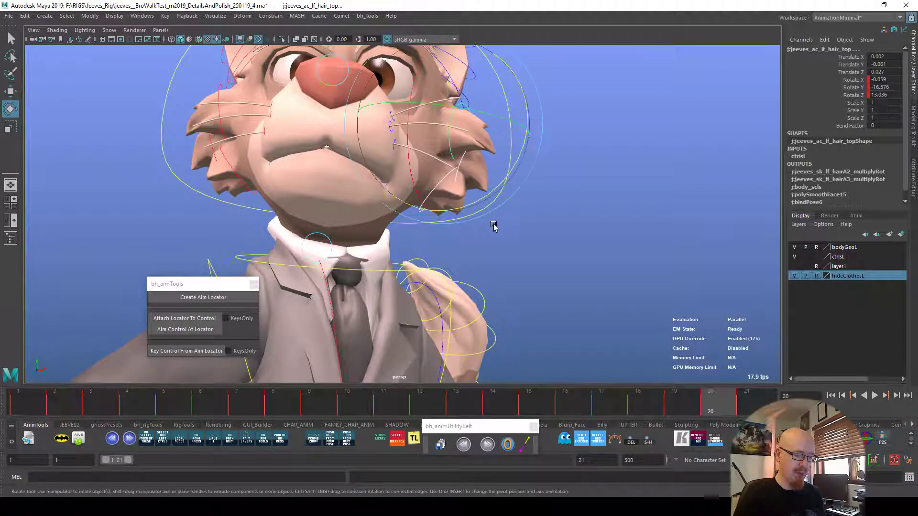
# Clear the selection, play back the walk, and save the scene as jeeves__BroWalkTest_m2019_DetailsAndPolish_250119_5.ma at the first frame.
pyautogui.click(496, 229)
pyautogui.hotkey('alt', 'v')
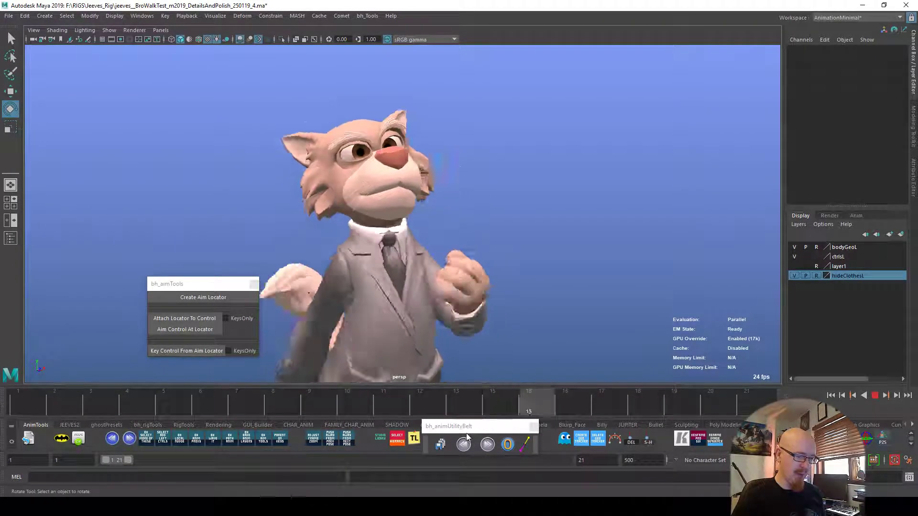
pyautogui.press('Escape')
pyautogui.hotkey('alt', 'shift', 'v')
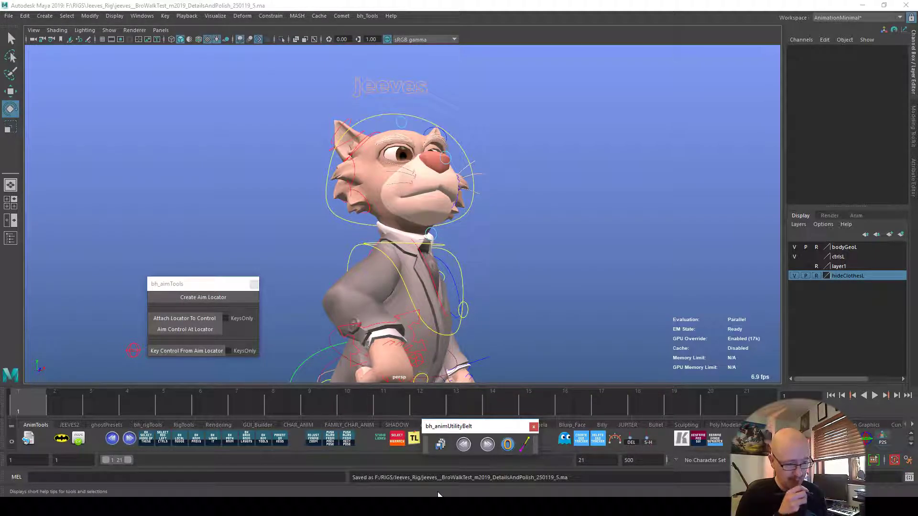
# Select the lower head control at the neck, try moving it slightly, and undo the move.
pyautogui.click(432, 233)
pyautogui.press('w')
pyautogui.moveTo(431, 234); pyautogui.dragTo(432, 234)
pyautogui.hotkey('ctrl', 'z')
pyautogui.keyDown('alt'); pyautogui.moveTo(511, 256); pyautogui.dragTo(401, 264); pyautogui.keyUp('alt')
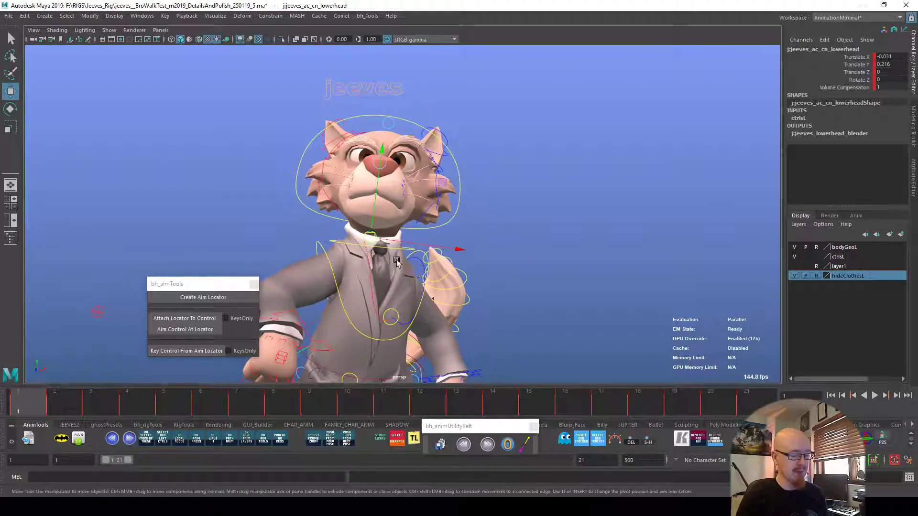
pyautogui.keyDown('alt'); pyautogui.moveTo(440, 202); pyautogui.dragTo(551, 281); pyautogui.keyUp('alt')
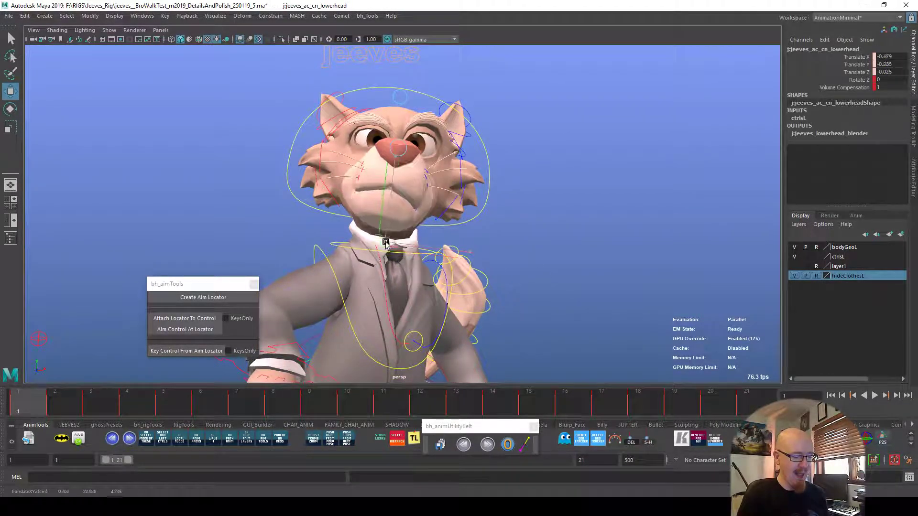
pyautogui.moveTo(380, 248); pyautogui.dragTo(382, 247)
pyautogui.hotkey('ctrl', 'z')
# Create a motion trail for the lower head control and play back the walk.
pyautogui.moveTo(44, 407); pyautogui.dragTo(92, 400)
pyautogui.keyDown('alt'); pyautogui.moveTo(525, 289); pyautogui.dragTo(621, 308); pyautogui.keyUp('alt')
pyautogui.click(613, 438)
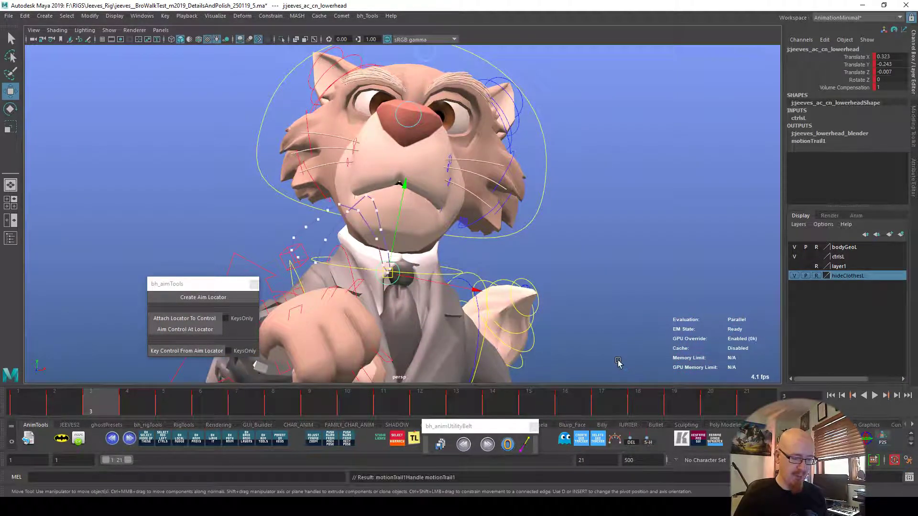
pyautogui.hotkey('alt', 'v')
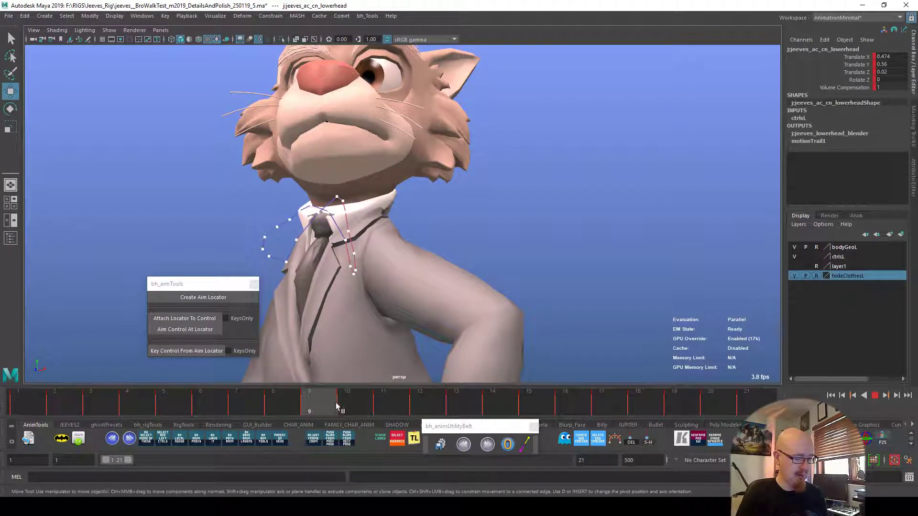
# Reposition the lower head control at frames 11, 13, 14 and 15 to smooth its motion trail.
pyautogui.click(362, 392)
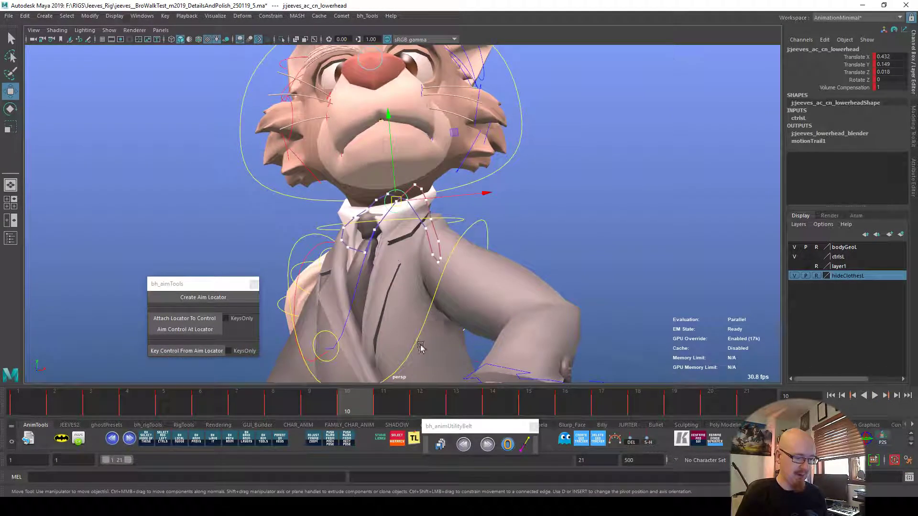
pyautogui.click(384, 409)
pyautogui.moveTo(375, 242); pyautogui.dragTo(391, 271, button='middle')
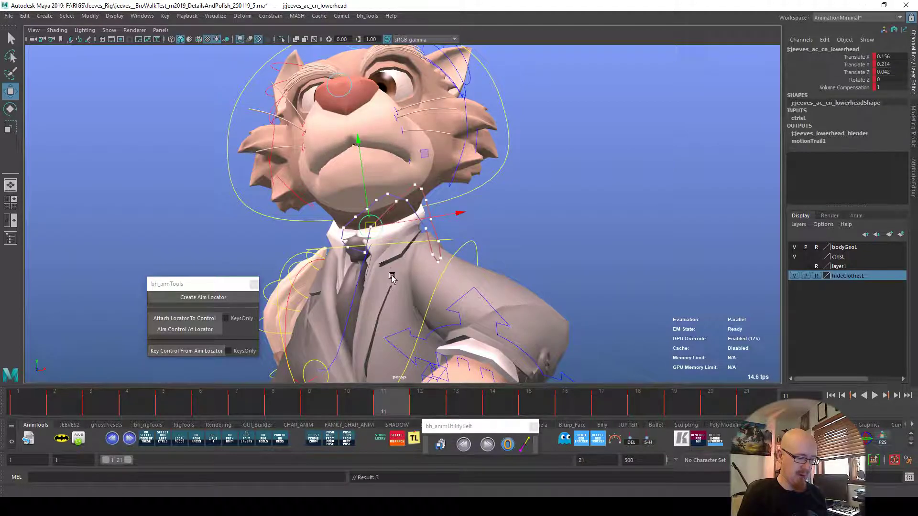
pyautogui.moveTo(400, 407); pyautogui.dragTo(456, 402)
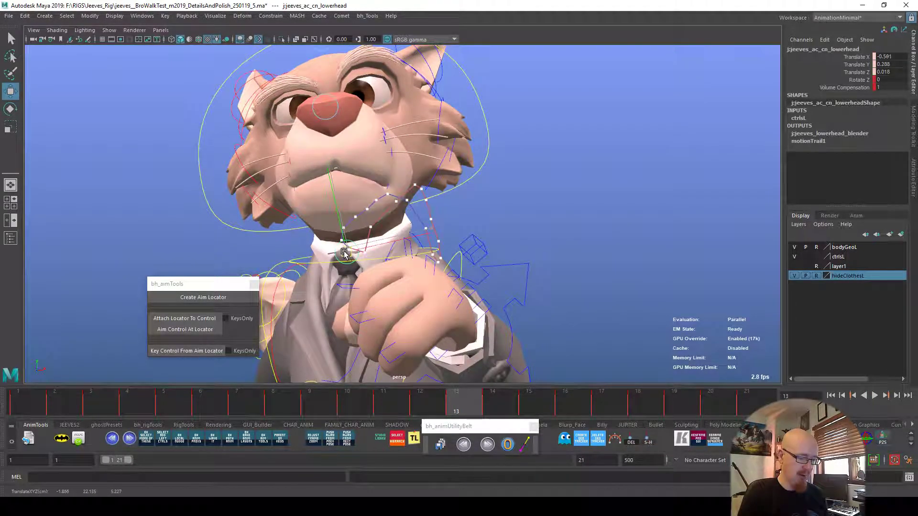
pyautogui.click(491, 404)
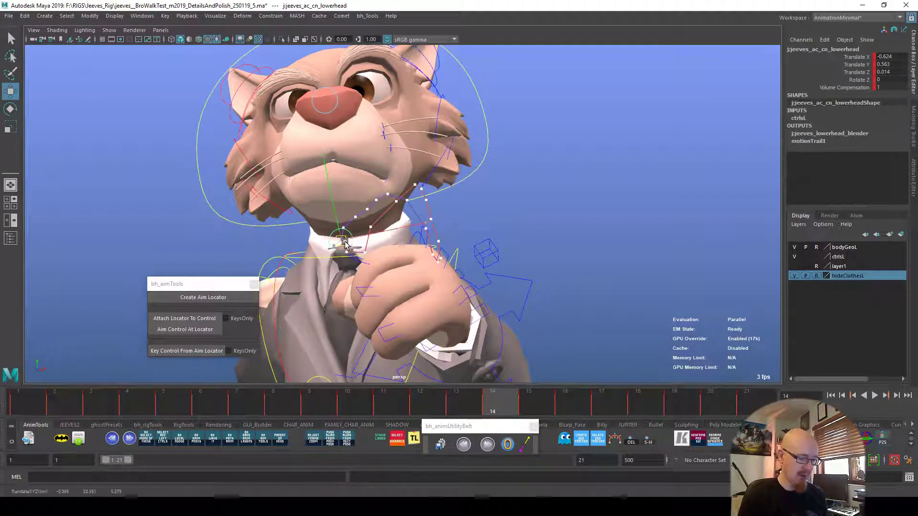
pyautogui.click(509, 405)
pyautogui.moveTo(346, 231); pyautogui.dragTo(359, 216)
# Continue smoothing the lower head control's arc by adjusting its position from frame 16 through frame 21.
pyautogui.click(569, 407)
pyautogui.moveTo(570, 396); pyautogui.dragTo(609, 403)
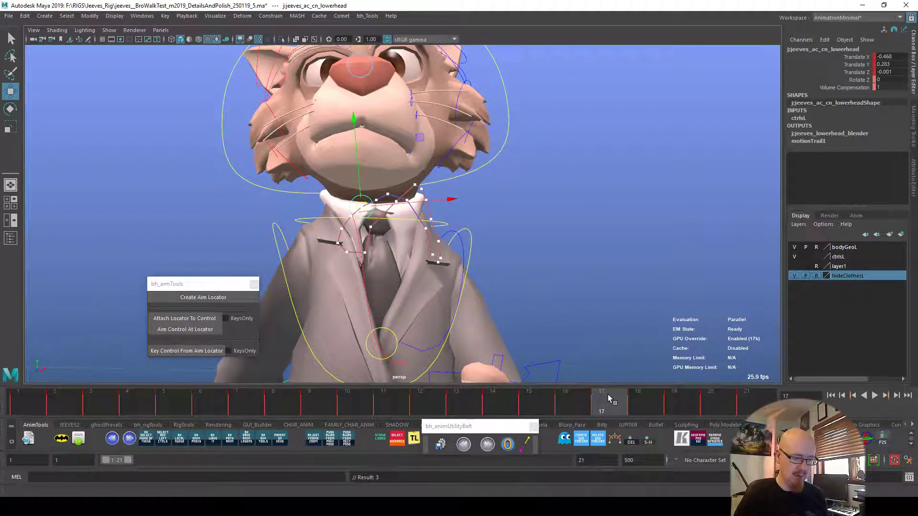
pyautogui.click(636, 395)
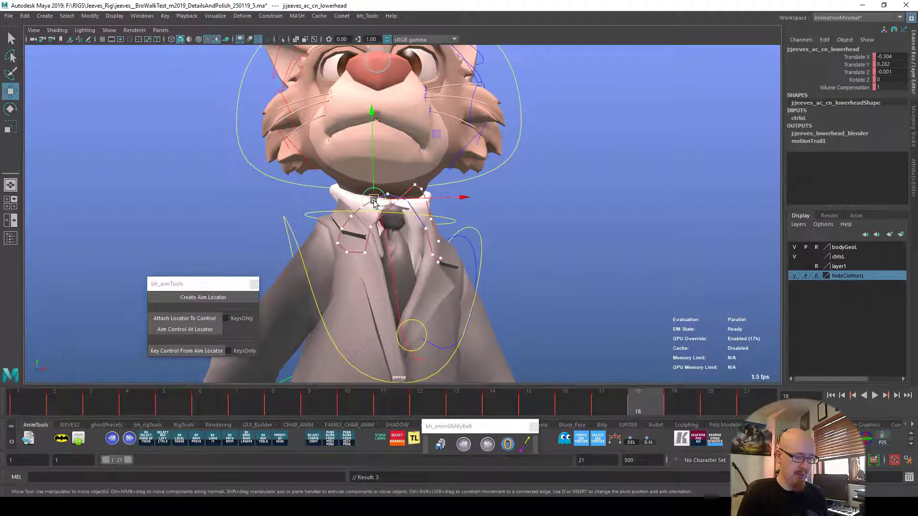
pyautogui.moveTo(640, 398); pyautogui.dragTo(708, 407)
pyautogui.moveTo(412, 200); pyautogui.dragTo(411, 196)
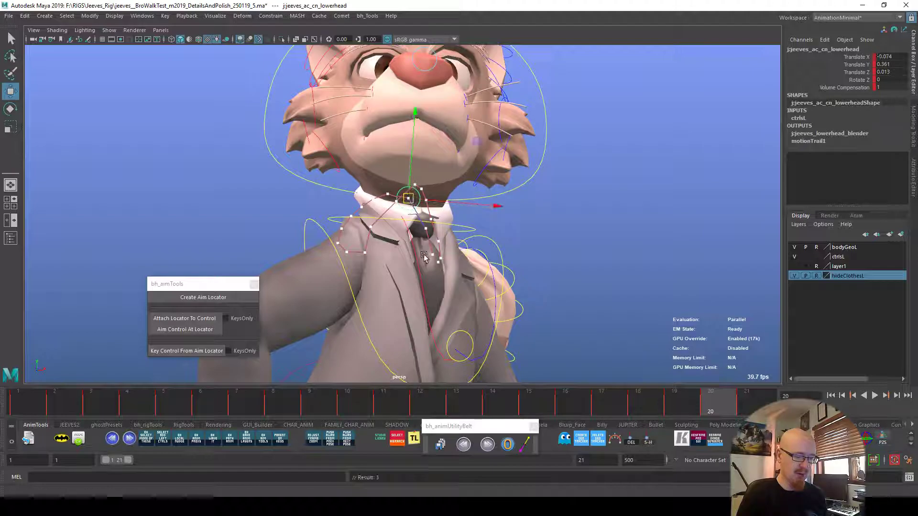
pyautogui.click(688, 407)
pyautogui.moveTo(691, 407); pyautogui.dragTo(729, 410)
pyautogui.moveTo(428, 233); pyautogui.dragTo(426, 233)
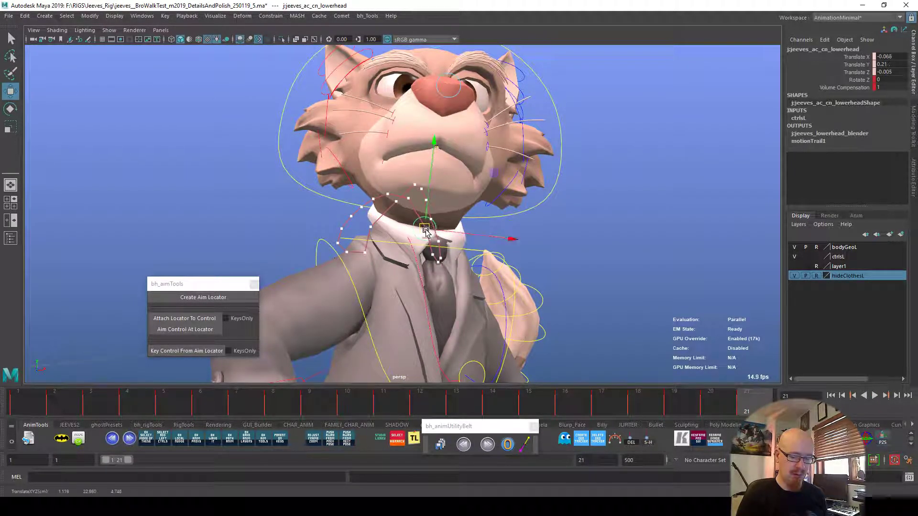
# Shape the start of the lower head control's arc by nudging its position at frames 3, 4, 5 and 6.
pyautogui.click(67, 412)
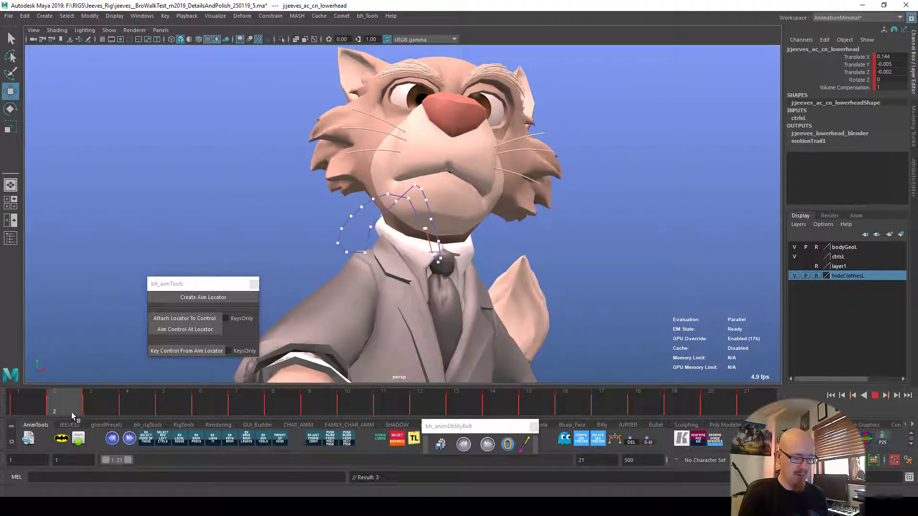
pyautogui.click(91, 408)
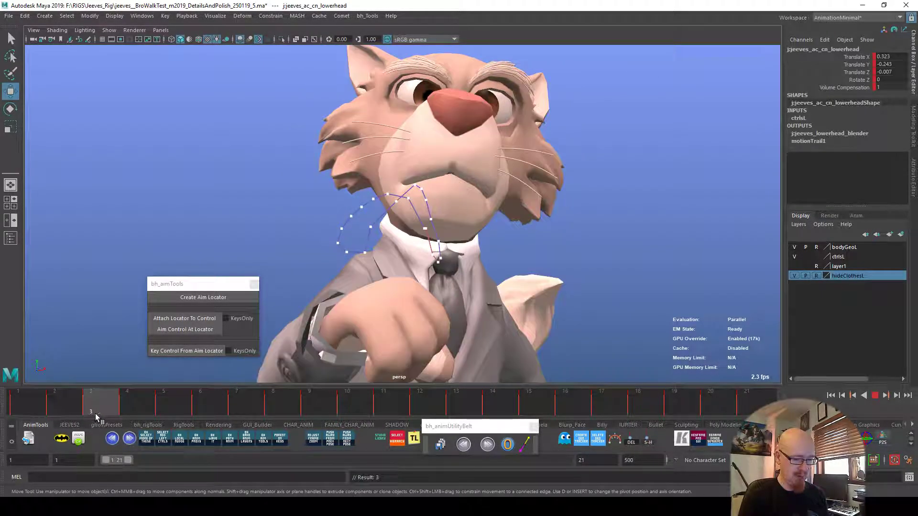
pyautogui.moveTo(442, 269); pyautogui.dragTo(443, 269)
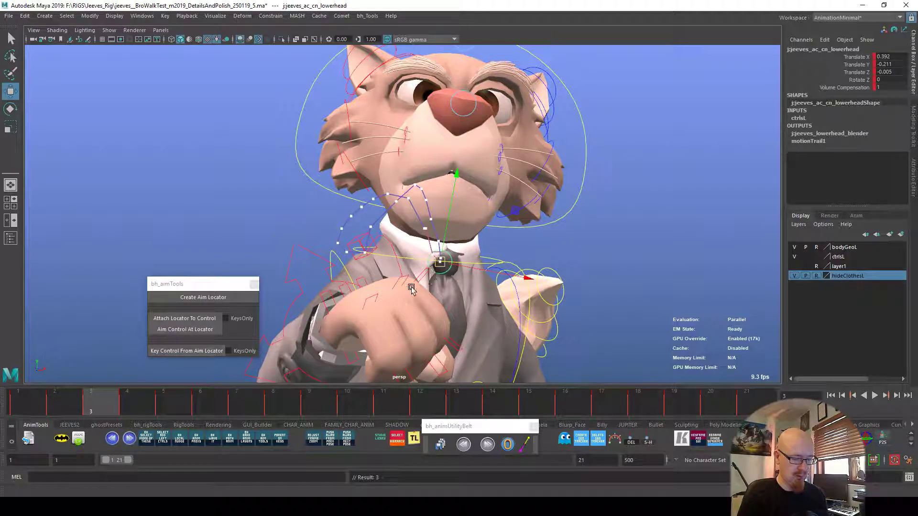
pyautogui.click(121, 408)
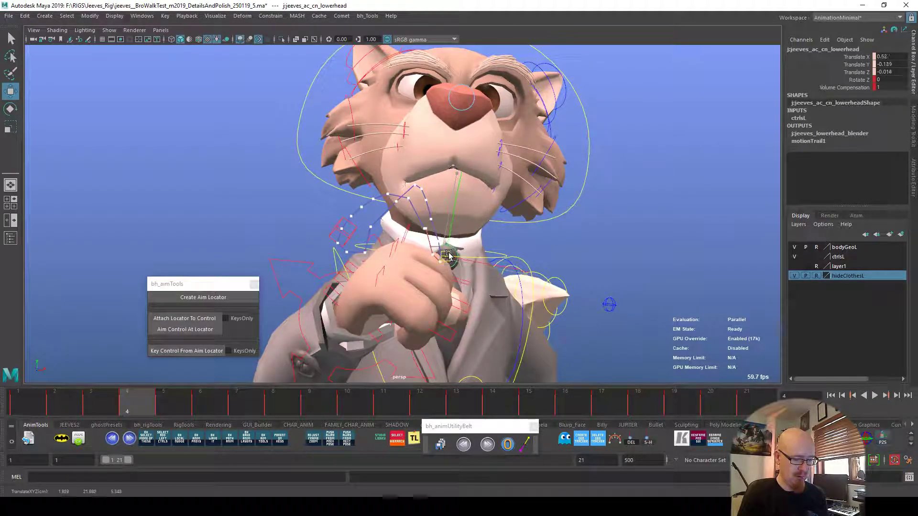
pyautogui.press('.')
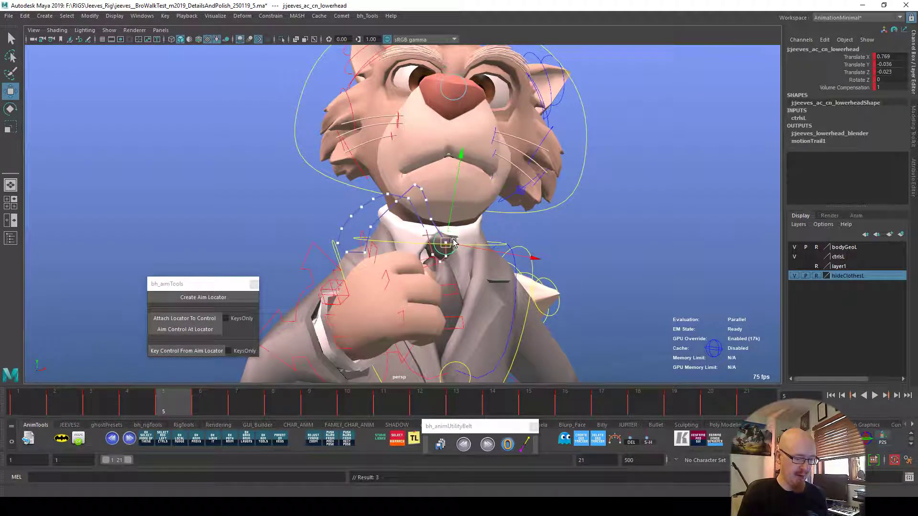
pyautogui.press('.')
pyautogui.moveTo(446, 242); pyautogui.dragTo(458, 222)
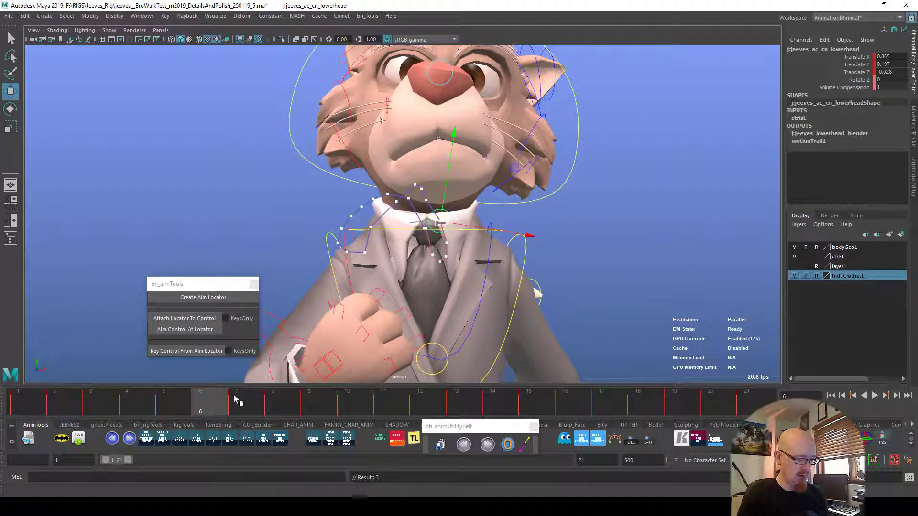
# Refine the lower head control's position between frames 7 and 10 to round off the peak of its motion trail.
pyautogui.click(238, 397)
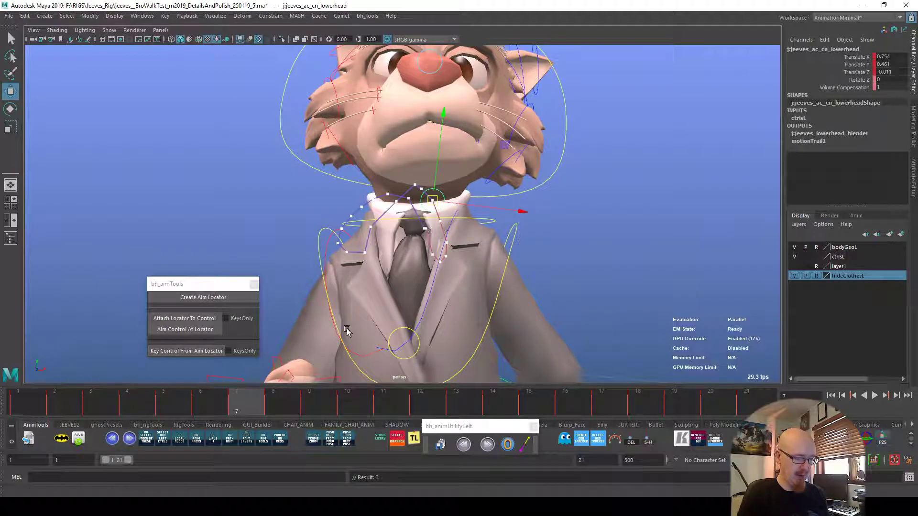
pyautogui.press('.')
pyautogui.click(318, 392)
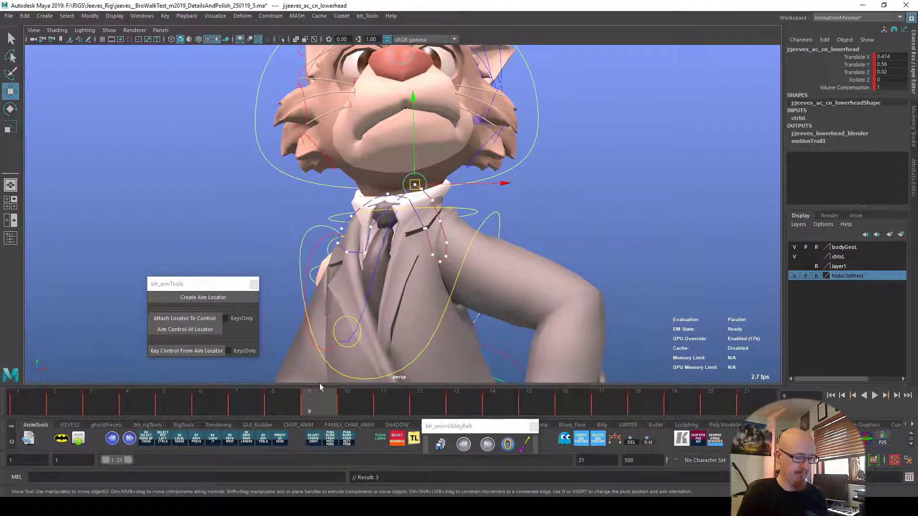
pyautogui.click(348, 407)
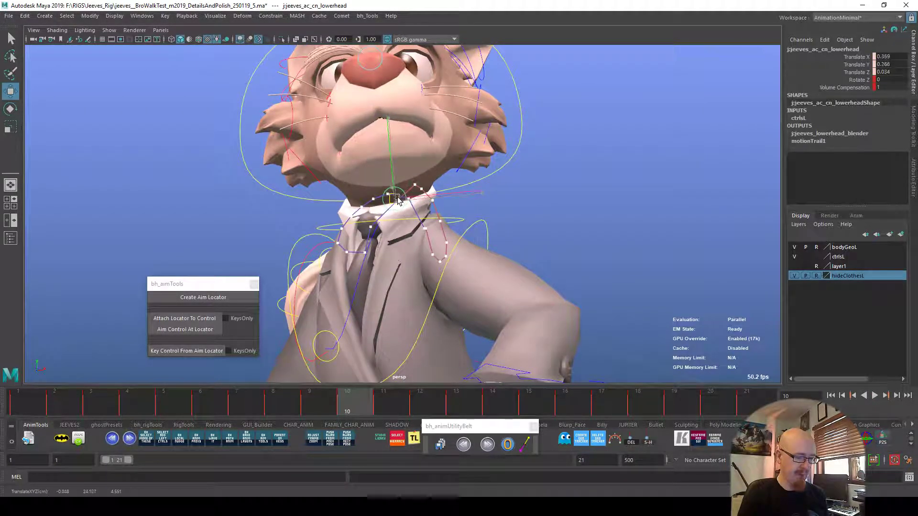
pyautogui.press(',')
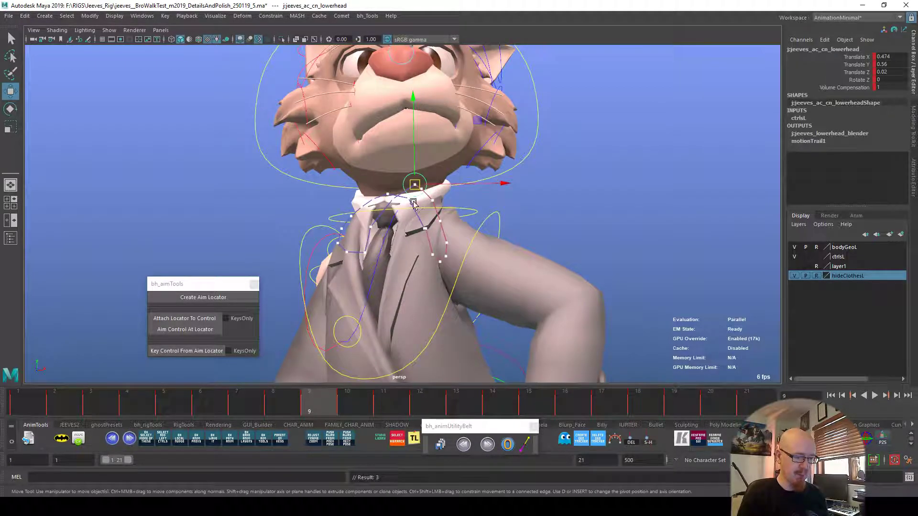
pyautogui.click(300, 400)
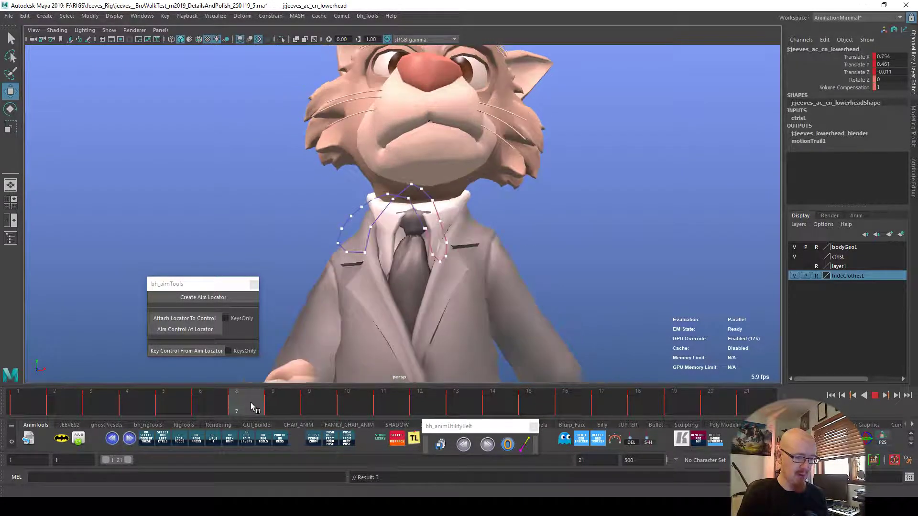
pyautogui.moveTo(426, 189); pyautogui.dragTo(429, 191)
pyautogui.moveTo(283, 400); pyautogui.dragTo(363, 377)
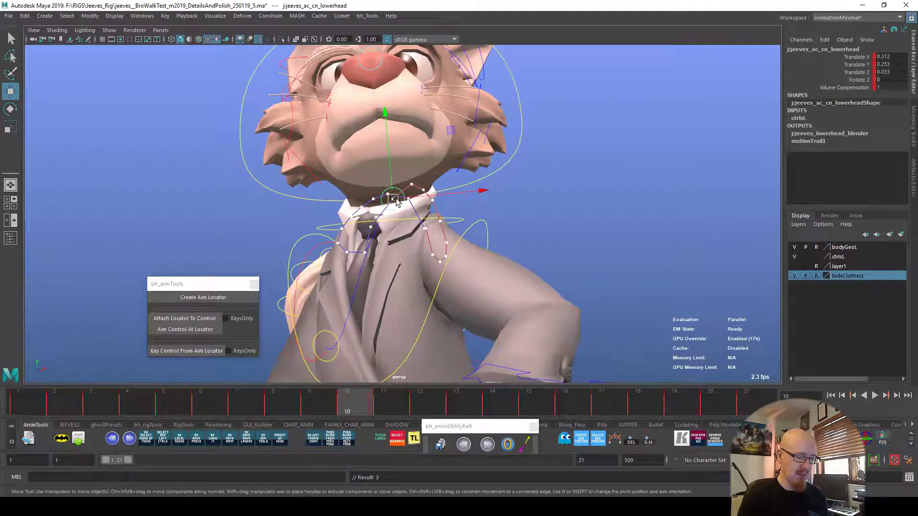
# Refine the lower head control's position at frames 11, 12 and 13 to even out the trail spacing.
pyautogui.click(377, 405)
pyautogui.moveTo(371, 227); pyautogui.dragTo(376, 226)
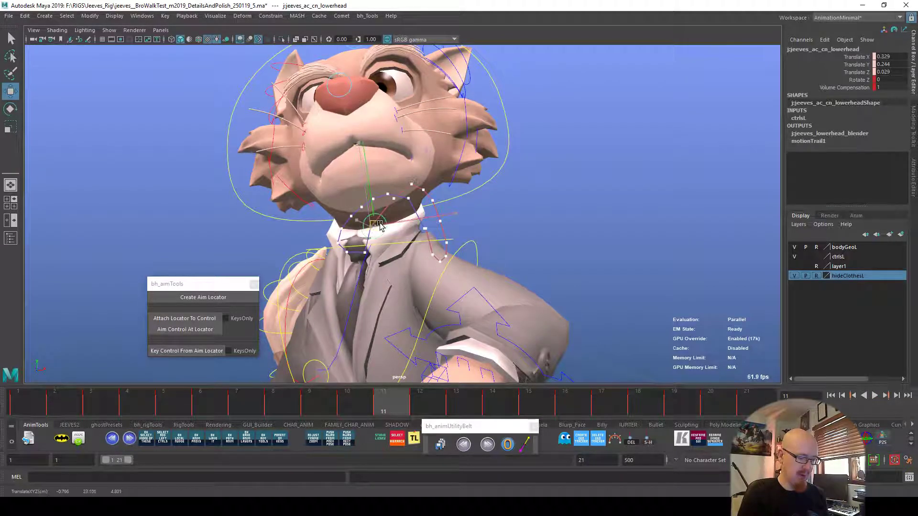
pyautogui.click(415, 410)
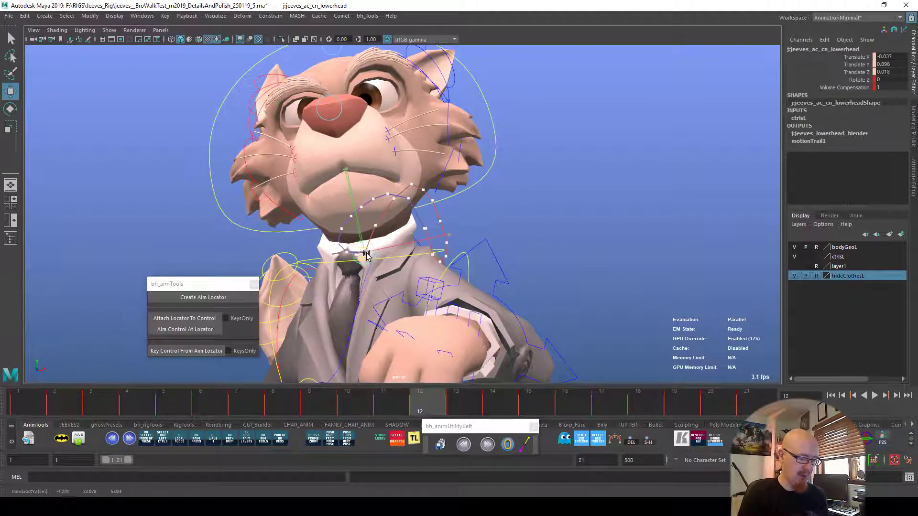
pyautogui.click(452, 407)
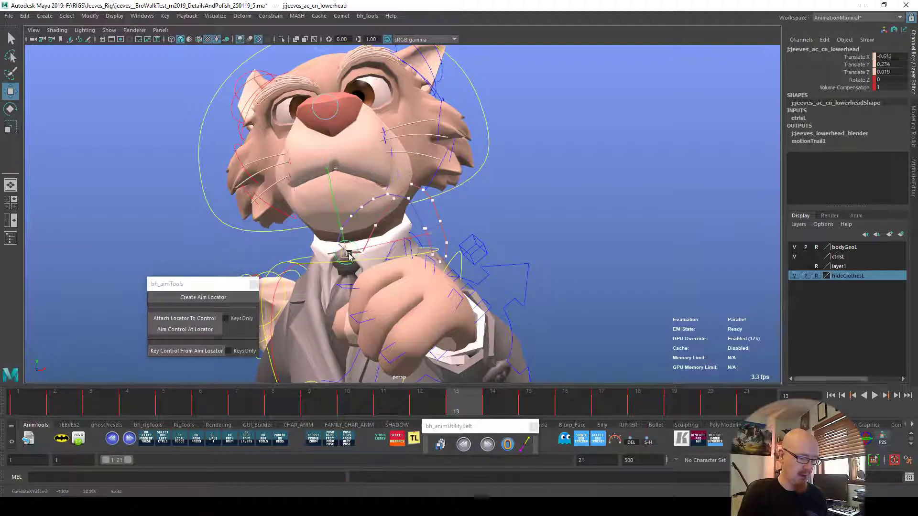
pyautogui.moveTo(345, 252); pyautogui.dragTo(344, 252)
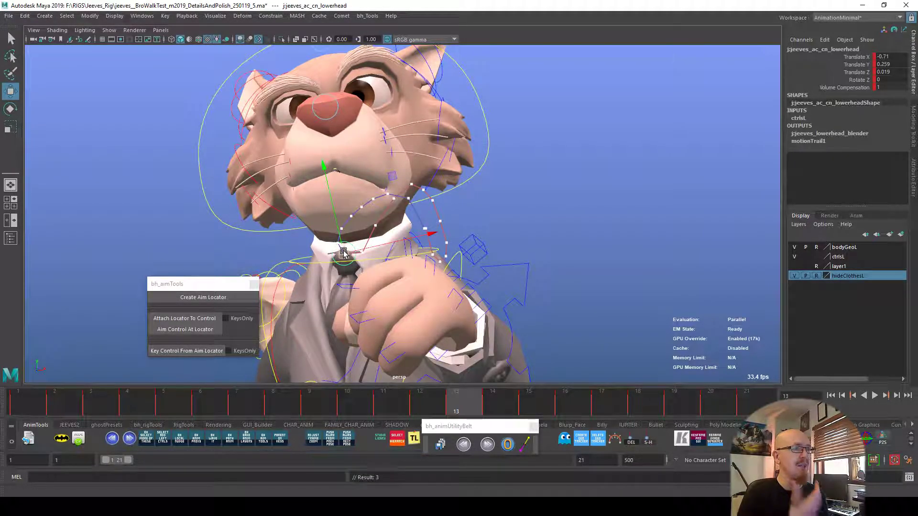
pyautogui.moveTo(513, 399); pyautogui.dragTo(470, 400)
pyautogui.moveTo(341, 249); pyautogui.dragTo(338, 251)
# Move the lower head control slightly outward along its arc at frames 14 and 15, and adjust its Translate X at frames 16 and 17.
pyautogui.click(493, 399)
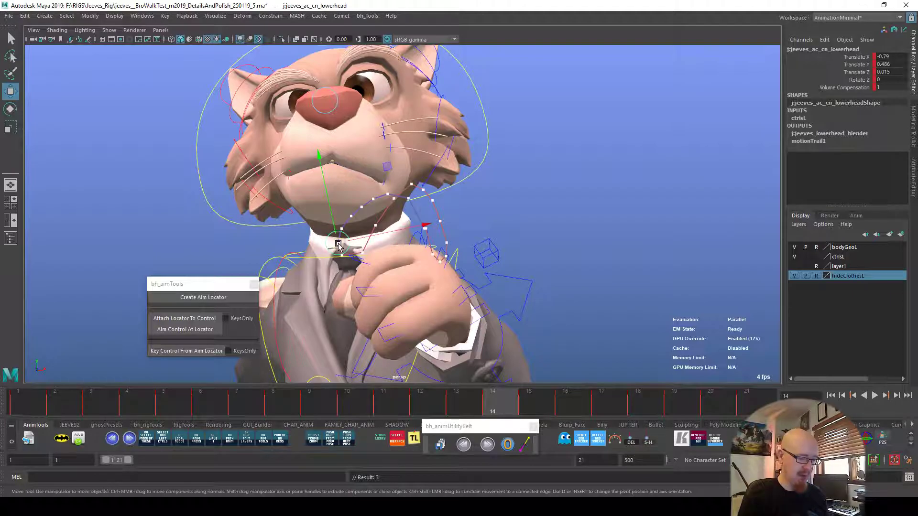
pyautogui.click(532, 395)
pyautogui.moveTo(344, 234); pyautogui.dragTo(341, 237)
pyautogui.click(566, 399)
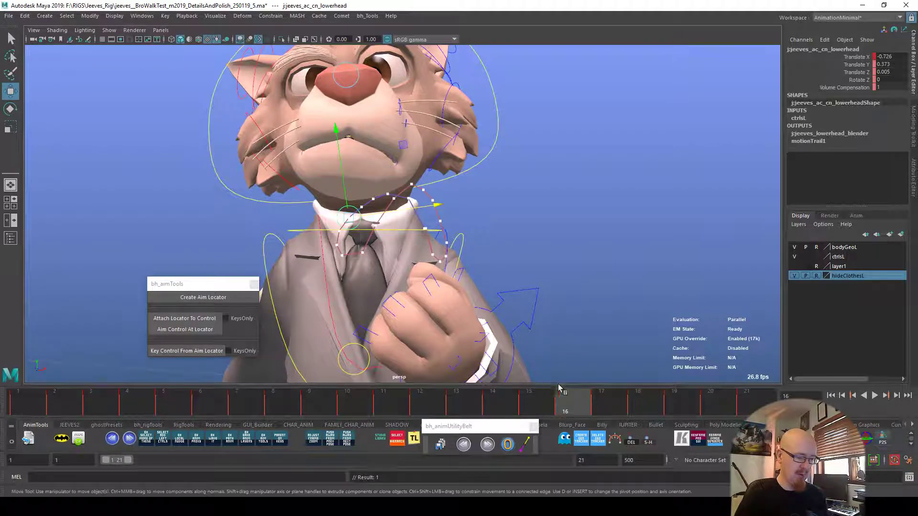
pyautogui.click(603, 395)
pyautogui.moveTo(451, 199); pyautogui.dragTo(450, 201)
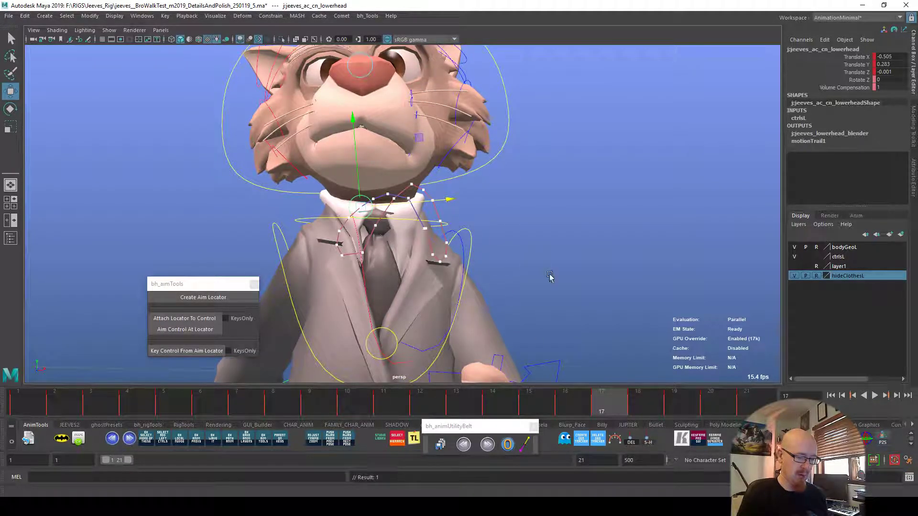
# Clear the selection, play back the walk, and remove the lower head motion trail.
pyautogui.click(657, 345)
pyautogui.hotkey('alt', 'v')
pyautogui.keyDown('alt'); pyautogui.moveTo(657, 344); pyautogui.dragTo(526, 344, button='right'); pyautogui.keyUp('alt')
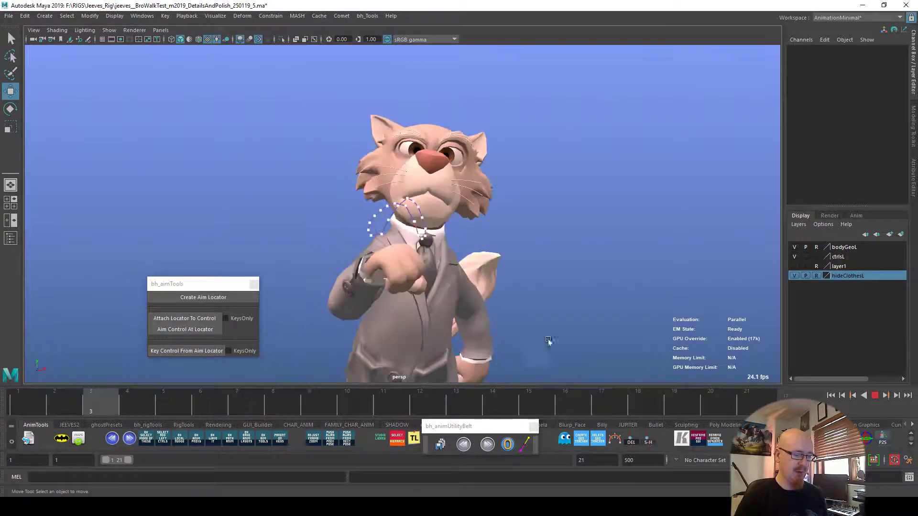
pyautogui.hotkey('alt', 'v')
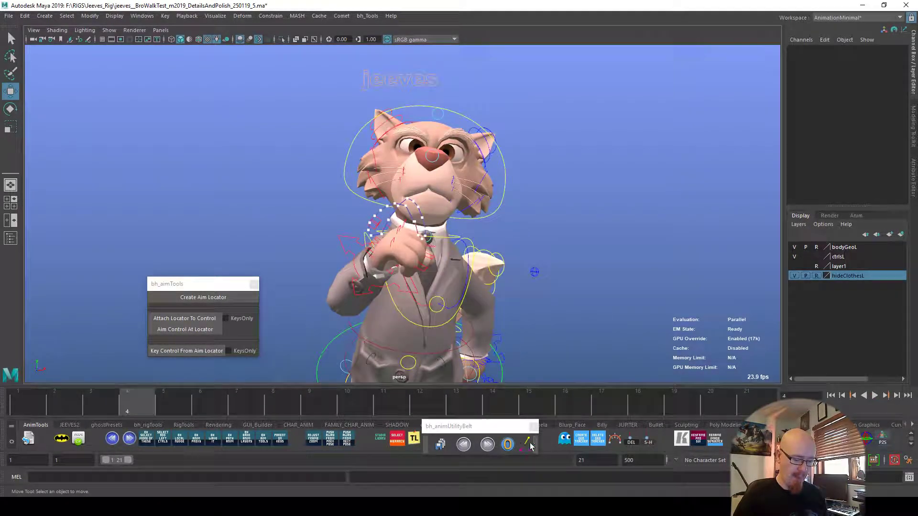
pyautogui.hotkey('alt', 'v')
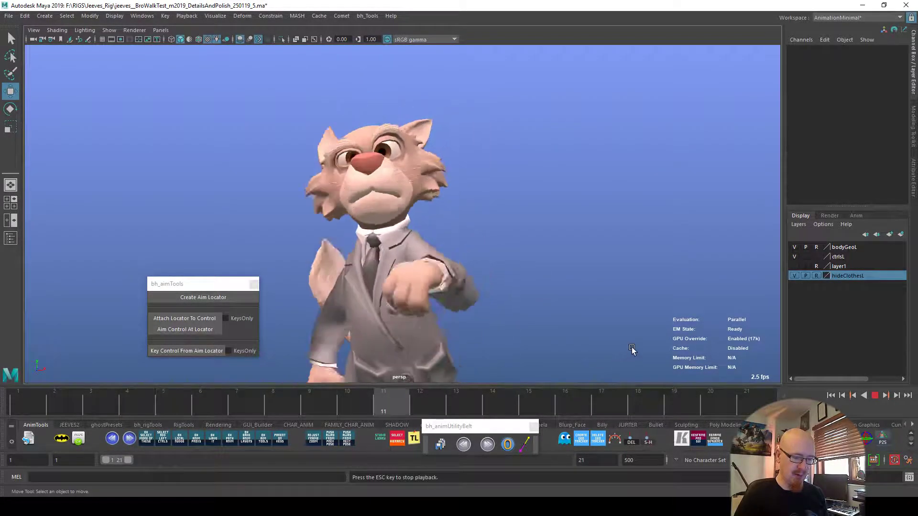
# Save the scene as jeeves__BroWalkTest_m2019_DetailsAndPolish_250119_6.ma and play back the walk with the left hand IK control selected.
pyautogui.keyDown('alt'); pyautogui.moveTo(519, 318); pyautogui.dragTo(602, 337); pyautogui.keyUp('alt')
pyautogui.hotkey('alt', 'v')
pyautogui.click(441, 445)
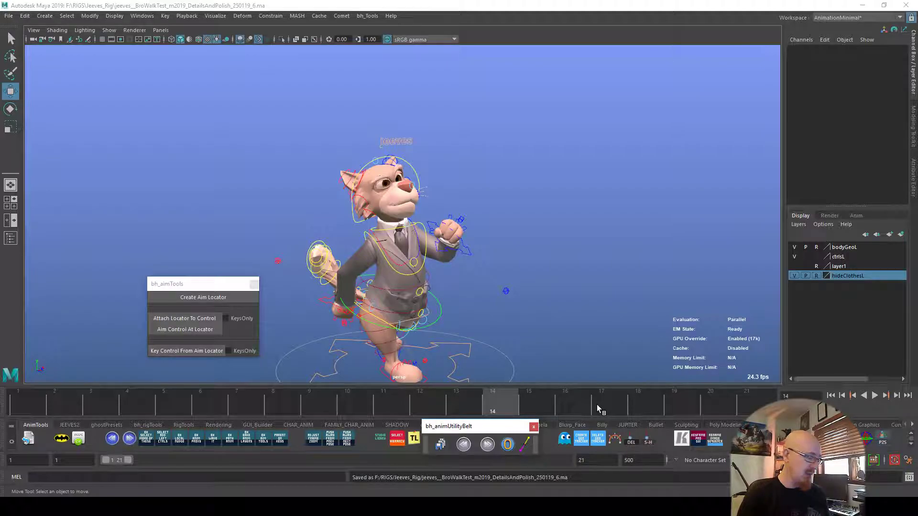
pyautogui.click(469, 249)
pyautogui.hotkey('alt', 'v')
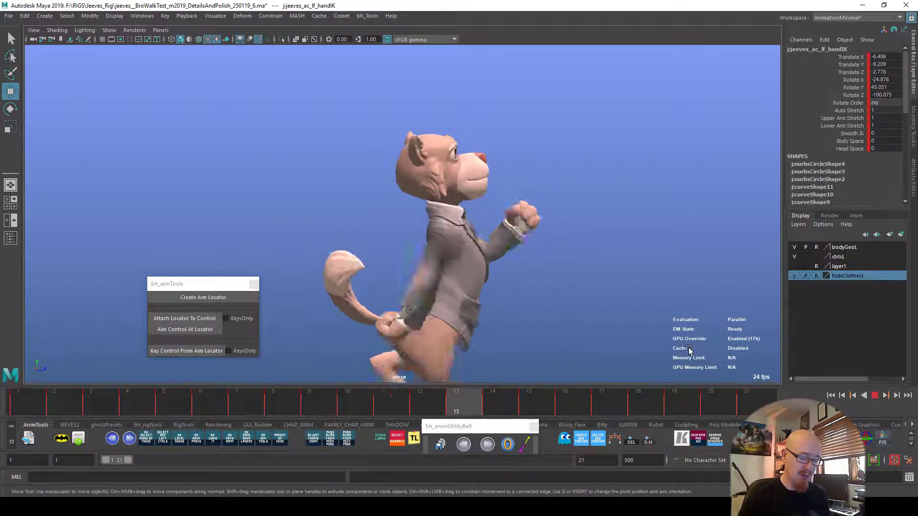
# Stop the walk playback at frame 1, clear the selection, and hide the character's clothes layer hideClothesL.
pyautogui.moveTo(72, 400); pyautogui.dragTo(539, 387)
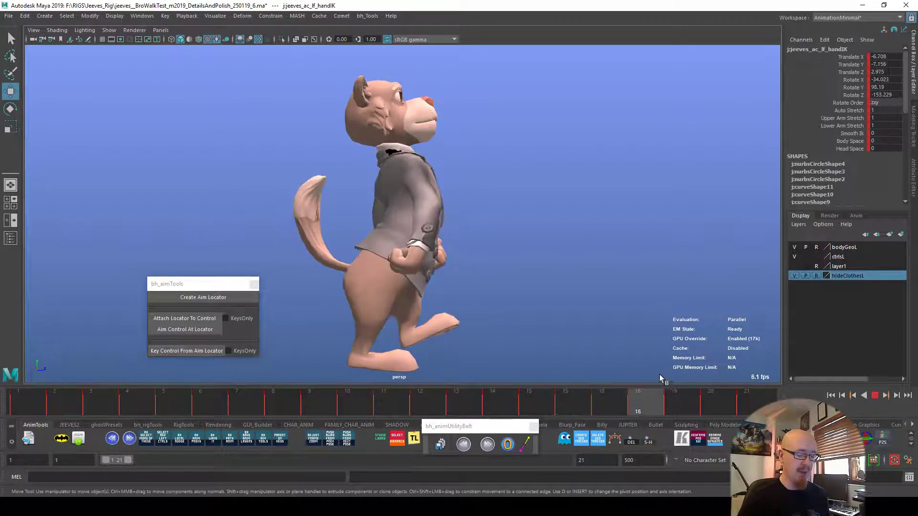
pyautogui.click(28, 437)
pyautogui.keyDown('alt'); pyautogui.moveTo(563, 308); pyautogui.dragTo(647, 340, button='right'); pyautogui.keyUp('alt')
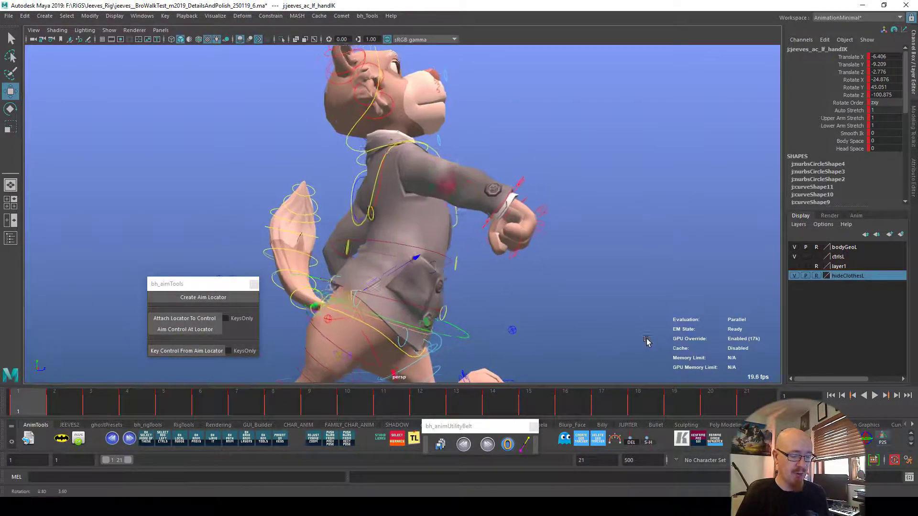
pyautogui.keyDown('alt'); pyautogui.moveTo(578, 328); pyautogui.dragTo(655, 317, button='right'); pyautogui.keyUp('alt')
pyautogui.click(522, 228)
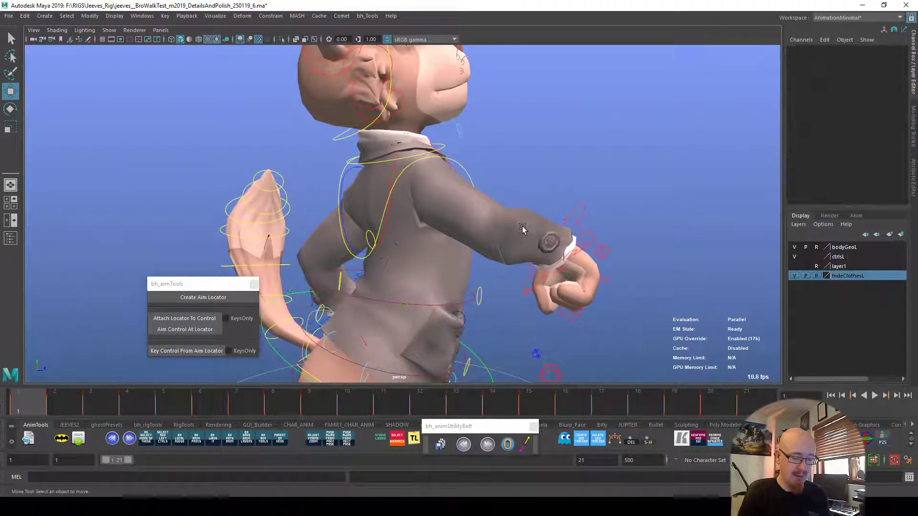
pyautogui.click(795, 276)
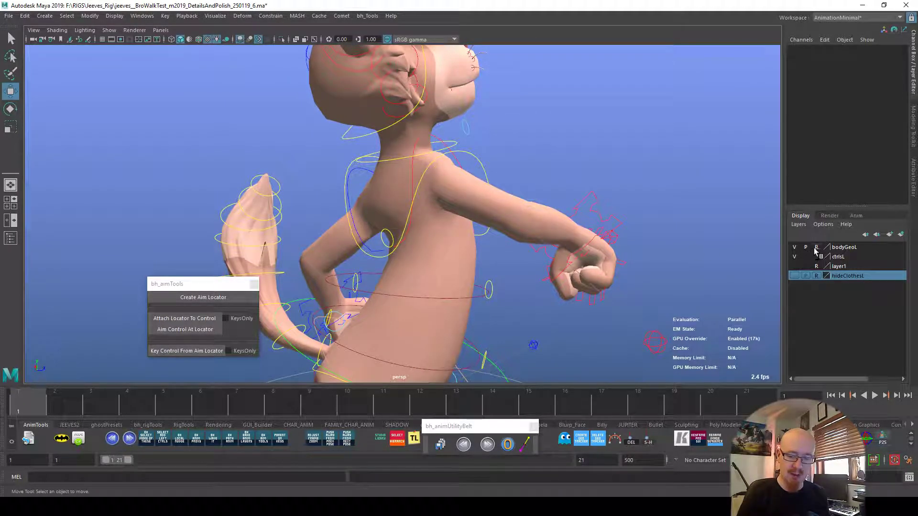
# Make the bodyGeoL layer selectable and select the body mesh's face loops around the elbow of the forward-reaching arm.
pyautogui.click(525, 225)
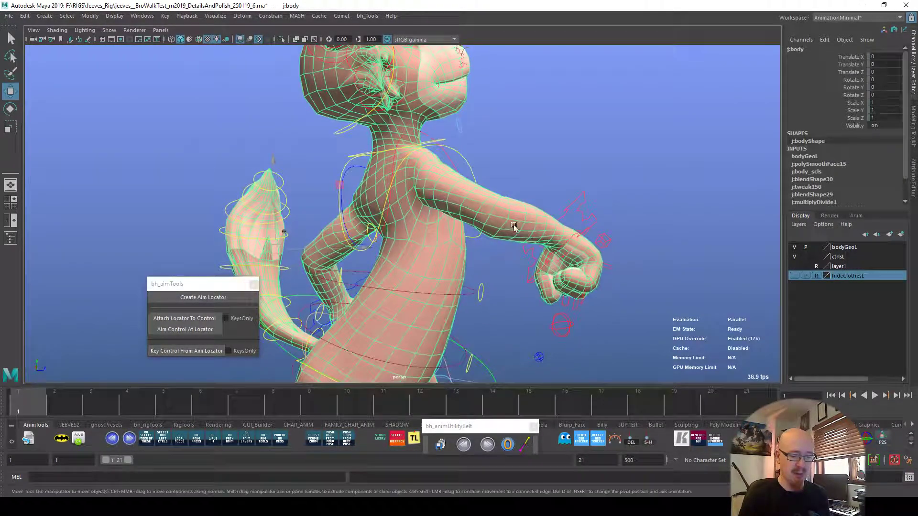
pyautogui.moveTo(499, 218); pyautogui.dragTo(498, 229, button='right')
pyautogui.click(499, 221)
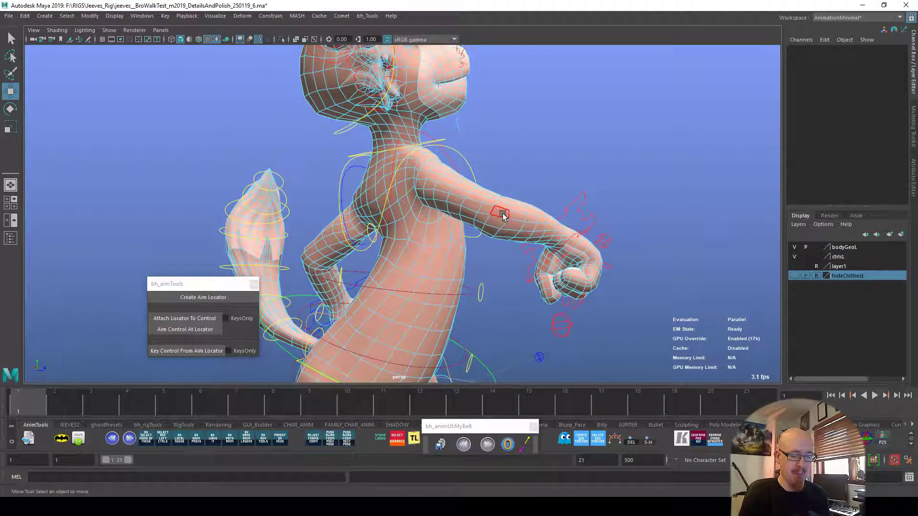
pyautogui.keyDown('shift'); pyautogui.doubleClick(498, 223); pyautogui.keyUp('shift')
pyautogui.keyDown('alt'); pyautogui.moveTo(531, 229); pyautogui.dragTo(548, 264); pyautogui.keyUp('alt')
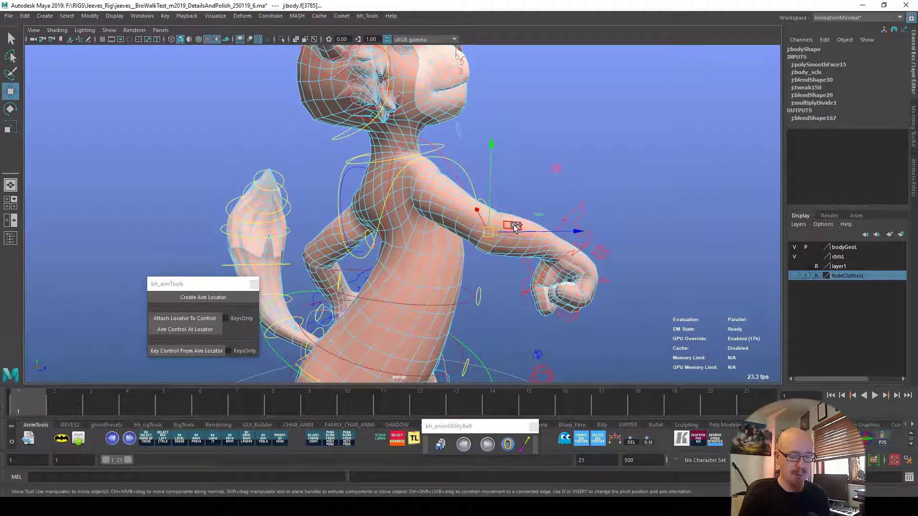
pyautogui.keyDown('alt'); pyautogui.moveTo(514, 229); pyautogui.dragTo(618, 257, button='right'); pyautogui.keyUp('alt')
pyautogui.keyDown('shift'); pyautogui.click(605, 266); pyautogui.keyUp('shift')
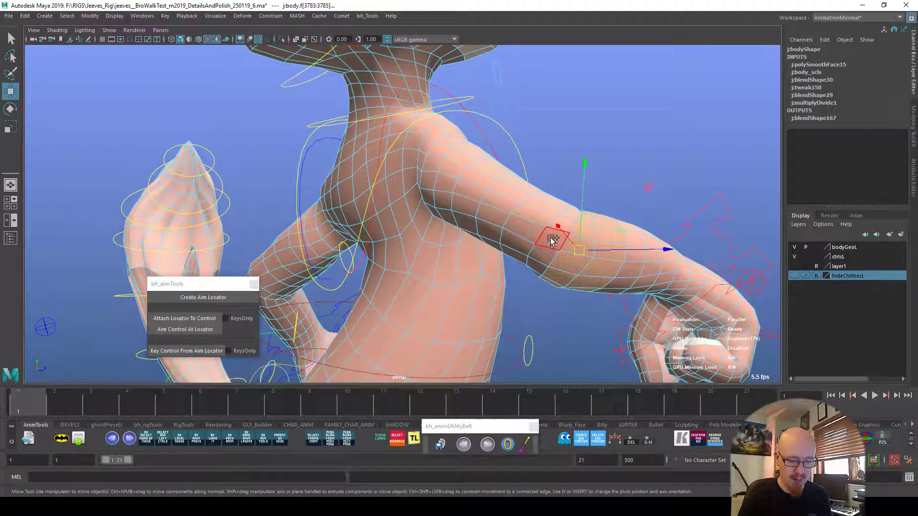
pyautogui.keyDown('shift'); pyautogui.doubleClick(544, 254); pyautogui.keyUp('shift')
pyautogui.moveTo(662, 303)
pyautogui.keyDown('alt'); pyautogui.mouseDown()
pyautogui.moveTo(592, 318)
pyautogui.moveTo(520, 315)
pyautogui.moveTo(667, 326)
pyautogui.moveTo(661, 316)
pyautogui.mouseUp(); pyautogui.keyUp('alt')
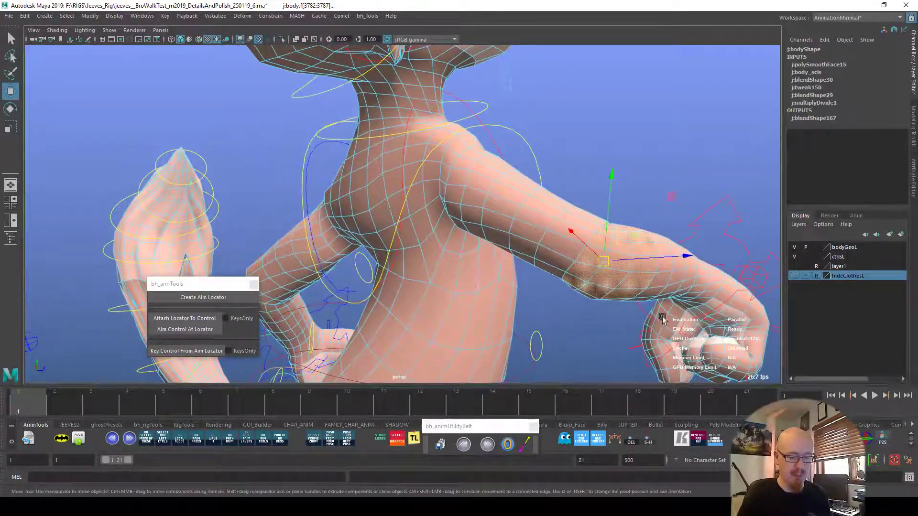
# Create a quick select set named dhostSet from the selected elbow faces.
pyautogui.click(44, 16)
pyautogui.moveTo(87, 213)
pyautogui.click(194, 238)
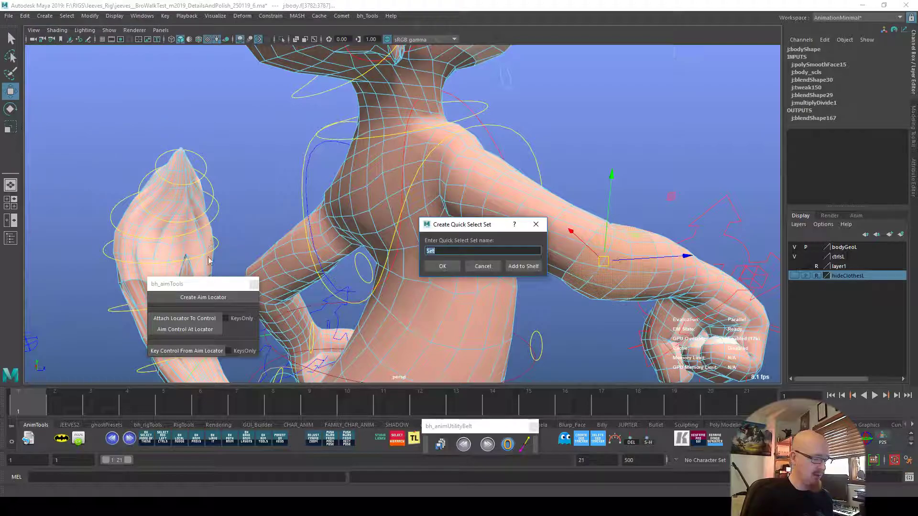
pyautogui.write('dhostSet')
pyautogui.click(442, 266)
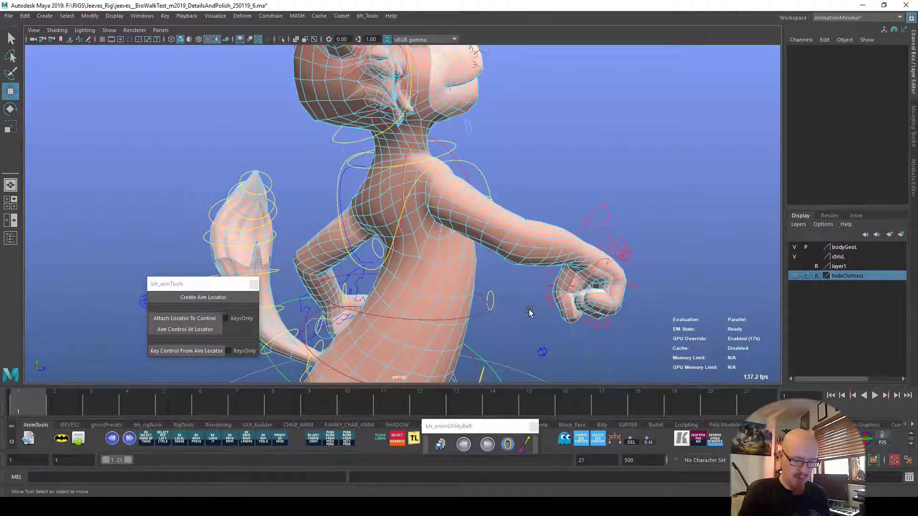
# Return the body mesh to object mode and run the bhGhost tool on it.
pyautogui.moveTo(530, 251); pyautogui.dragTo(518, 220, button='right')
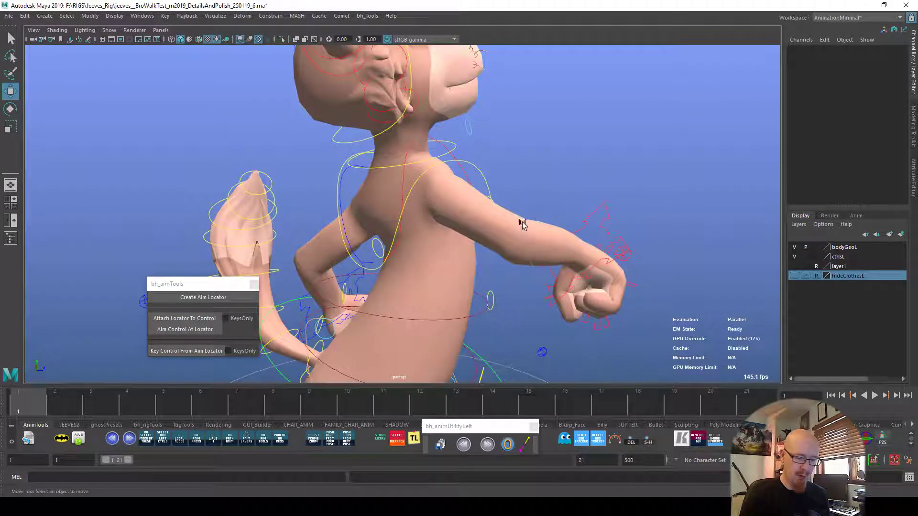
pyautogui.click(565, 439)
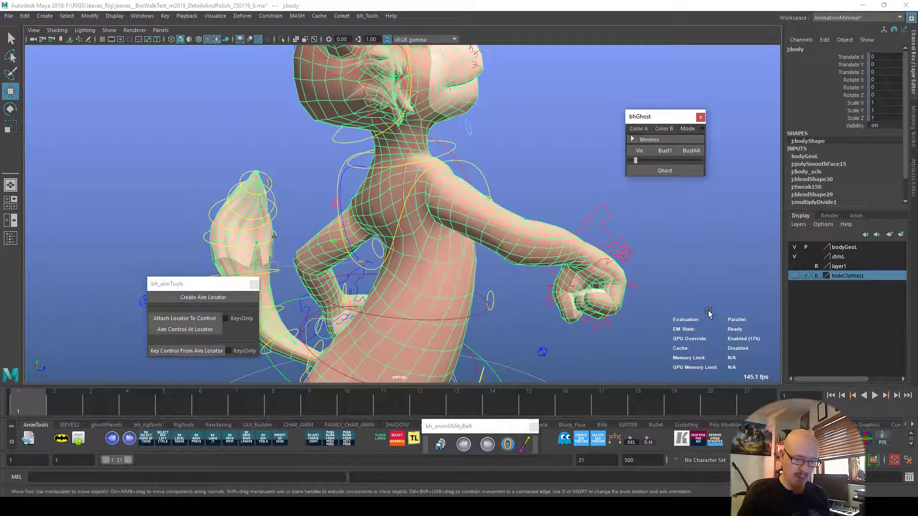
pyautogui.click(665, 171)
pyautogui.keyDown('alt'); pyautogui.moveTo(615, 226); pyautogui.dragTo(552, 205); pyautogui.keyUp('alt')
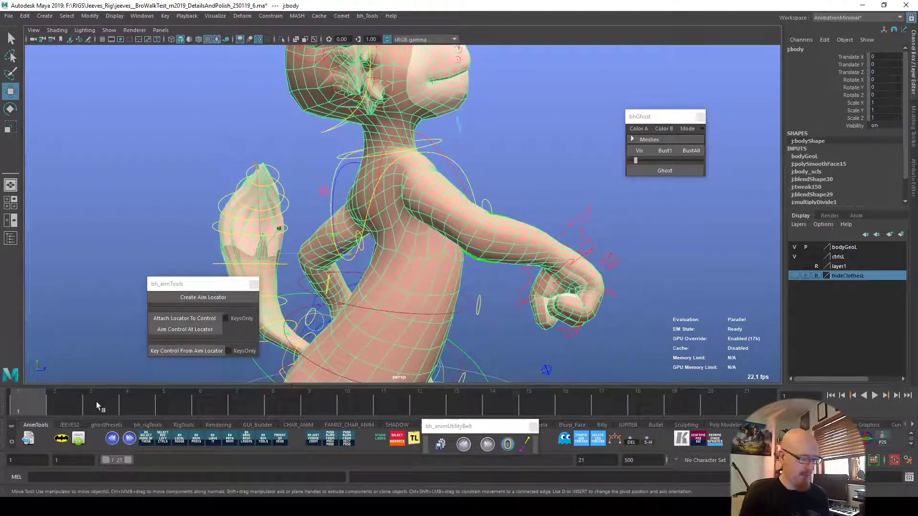
pyautogui.press('f')
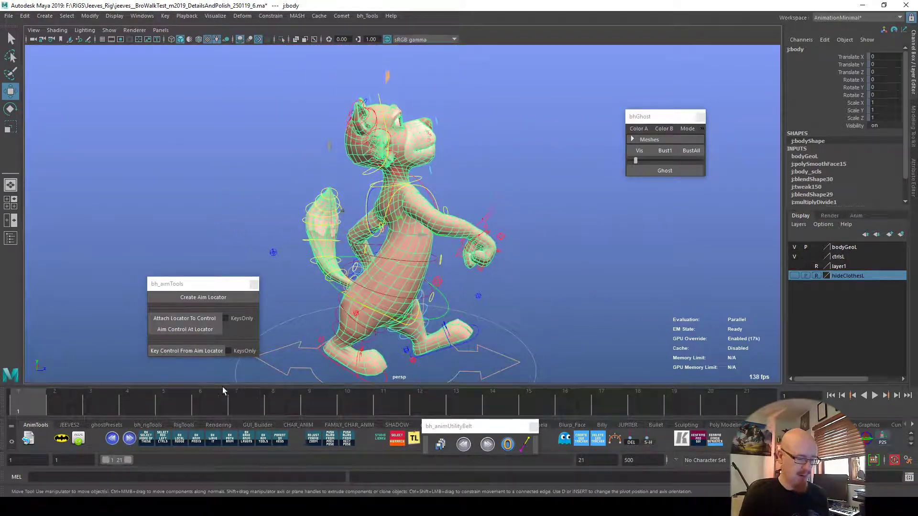
# Set the bodyGeoL layer back to reference, clear the selection, and create ghosts over the frame range 1 to 11.
pyautogui.click(816, 248)
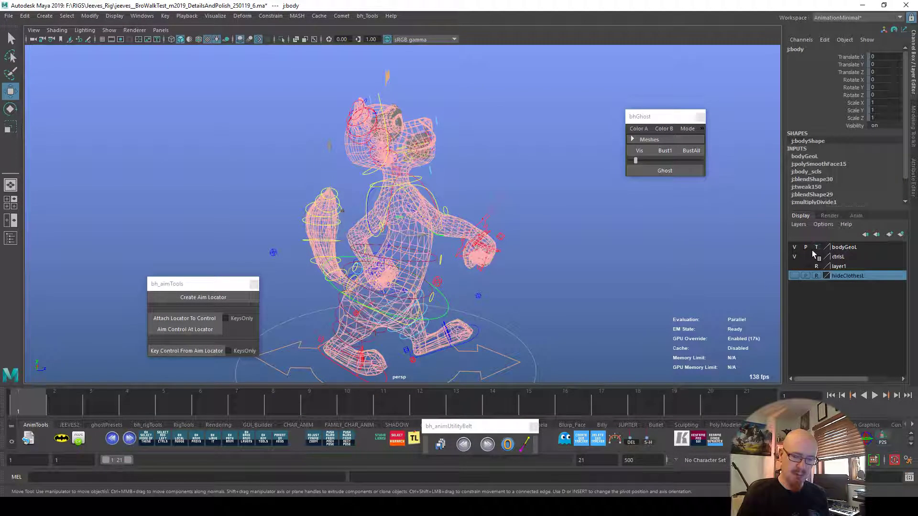
pyautogui.click(816, 247)
pyautogui.click(606, 296)
pyautogui.keyDown('alt'); pyautogui.moveTo(598, 297); pyautogui.dragTo(666, 303, button='right'); pyautogui.keyUp('alt')
pyautogui.moveTo(215, 406)
pyautogui.mouseDown()
pyautogui.moveTo(80, 402)
pyautogui.moveTo(510, 388)
pyautogui.moveTo(19, 406)
pyautogui.moveTo(373, 406)
pyautogui.mouseUp()
pyautogui.click(664, 171)
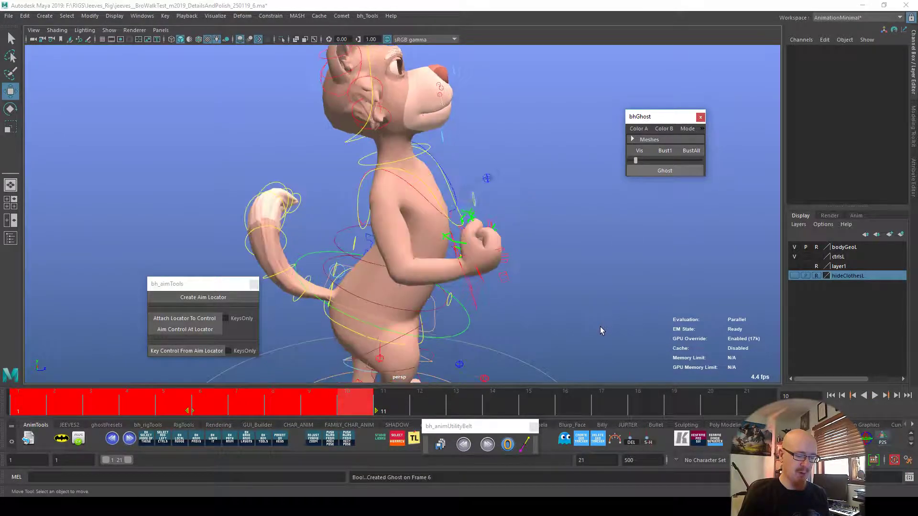
# Play back the walk to check the elbow ghosts, and move the bh_animUtilityBelt window clear of the shelf icons.
pyautogui.keyDown('alt'); pyautogui.moveTo(592, 330); pyautogui.dragTo(632, 319); pyautogui.keyUp('alt')
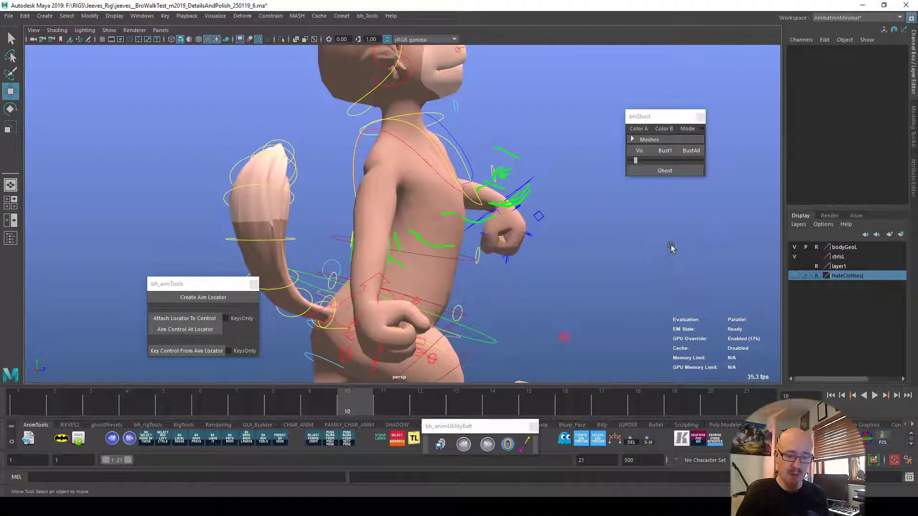
pyautogui.hotkey('alt', 'v')
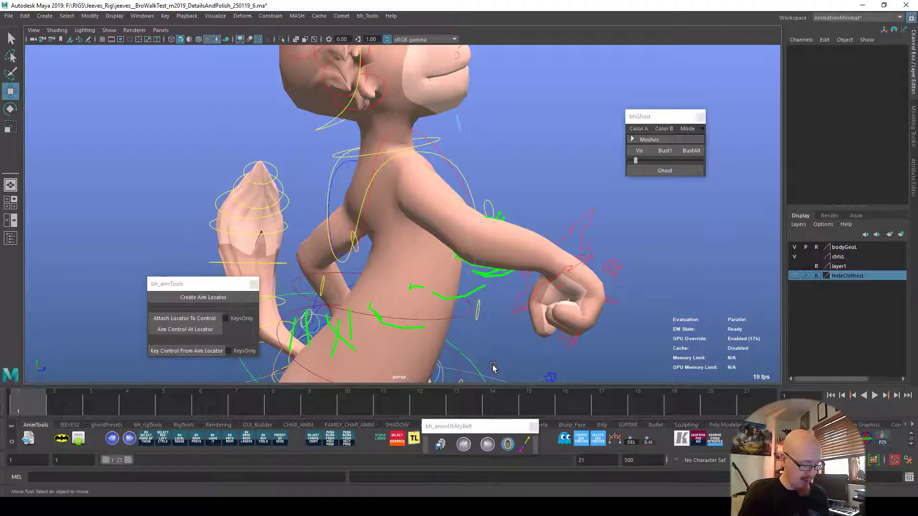
pyautogui.moveTo(483, 426); pyautogui.dragTo(520, 410)
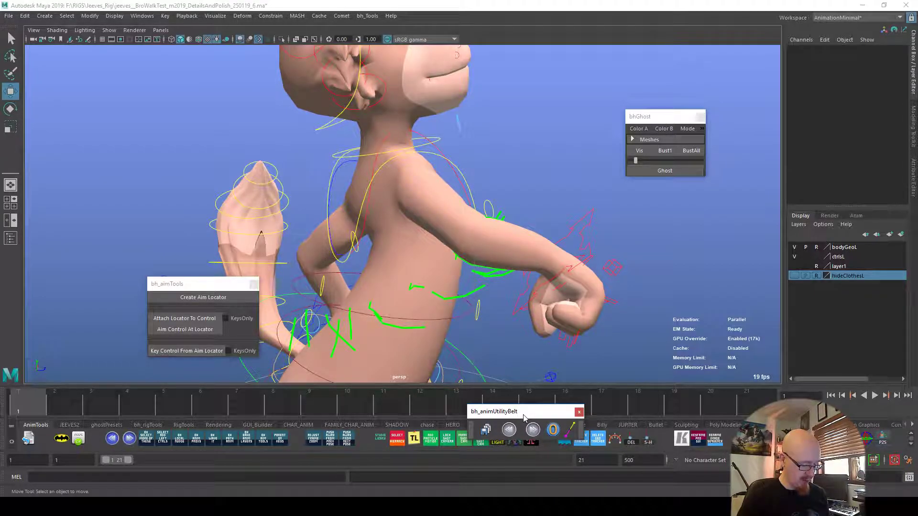
pyautogui.moveTo(523, 415); pyautogui.dragTo(545, 384)
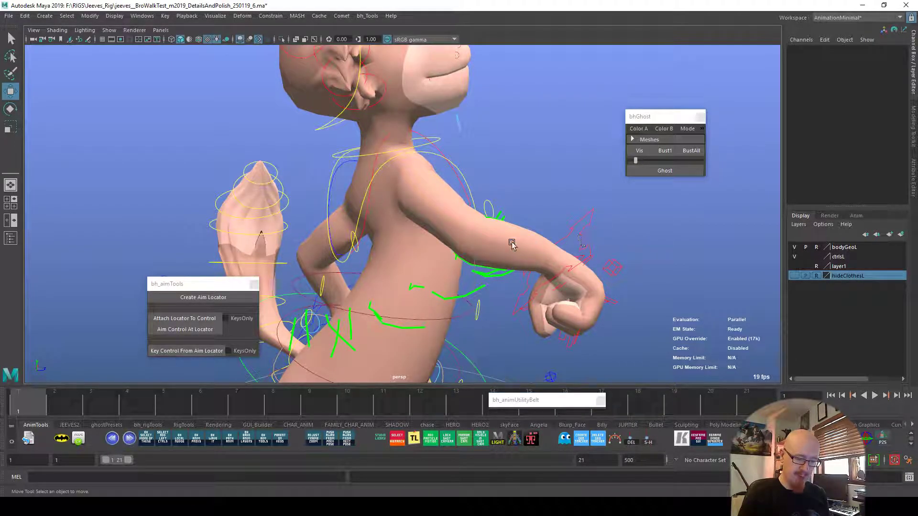
pyautogui.click(470, 244)
pyautogui.click(669, 241)
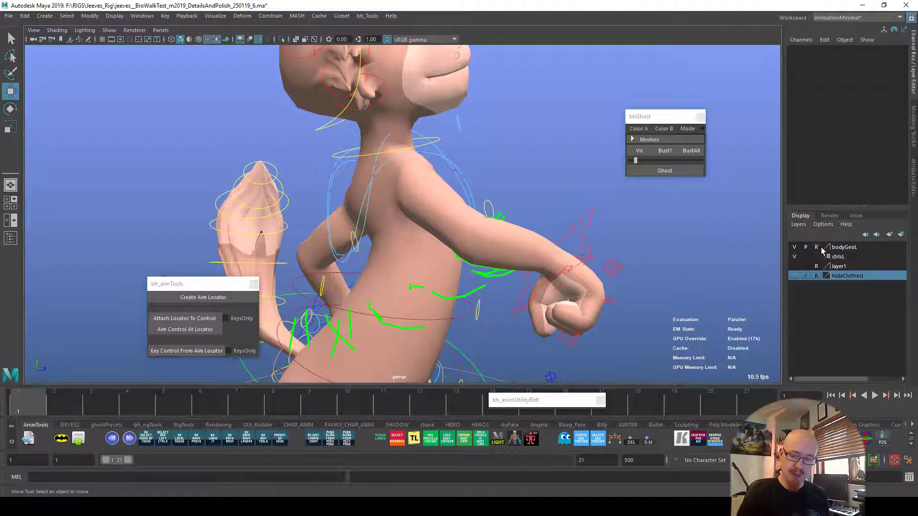
# Switch the body mesh to face selection and try picking a face near the right elbow.
pyautogui.click(466, 240)
pyautogui.moveTo(471, 241); pyautogui.dragTo(482, 229, button='right')
pyautogui.moveTo(481, 229)
pyautogui.keyDown('alt'); pyautogui.mouseDown()
pyautogui.moveTo(575, 243)
pyautogui.moveTo(477, 246)
pyautogui.mouseUp(); pyautogui.keyUp('alt')
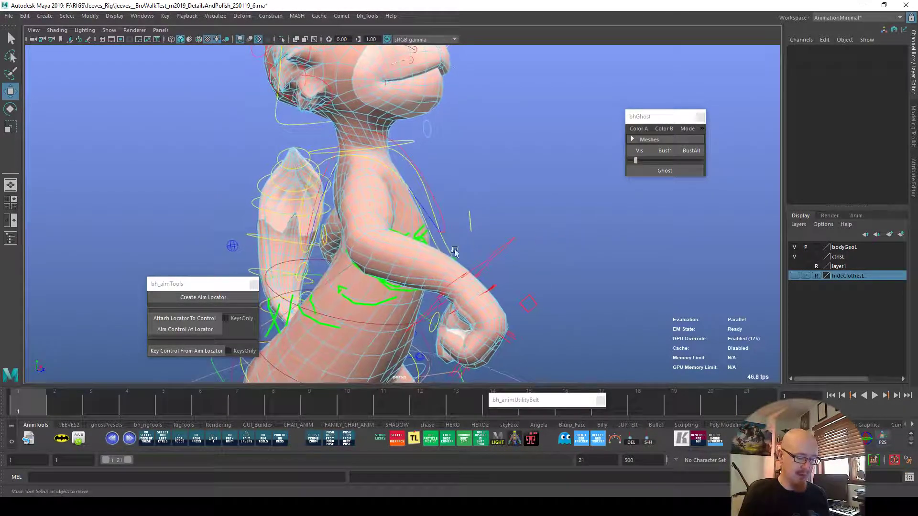
pyautogui.click(357, 258)
pyautogui.keyDown('alt'); pyautogui.moveTo(358, 258); pyautogui.dragTo(651, 250); pyautogui.keyUp('alt')
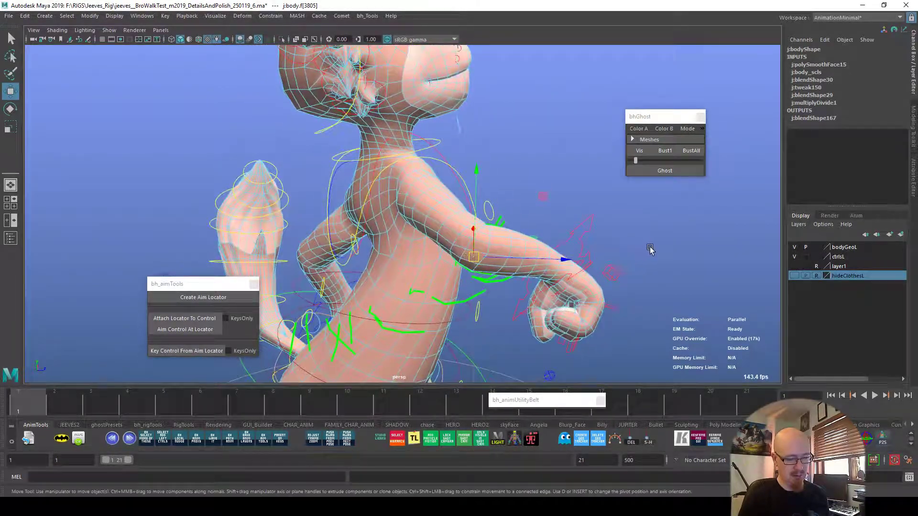
pyautogui.click(650, 249)
# Select two adjacent faces of the body mesh at the right elbow and create a ghost tracker there.
pyautogui.click(465, 245)
pyautogui.keyDown('alt'); pyautogui.moveTo(494, 254); pyautogui.dragTo(669, 255); pyautogui.keyUp('alt')
pyautogui.keyDown('alt'); pyautogui.moveTo(669, 255); pyautogui.dragTo(678, 231, button='right'); pyautogui.keyUp('alt')
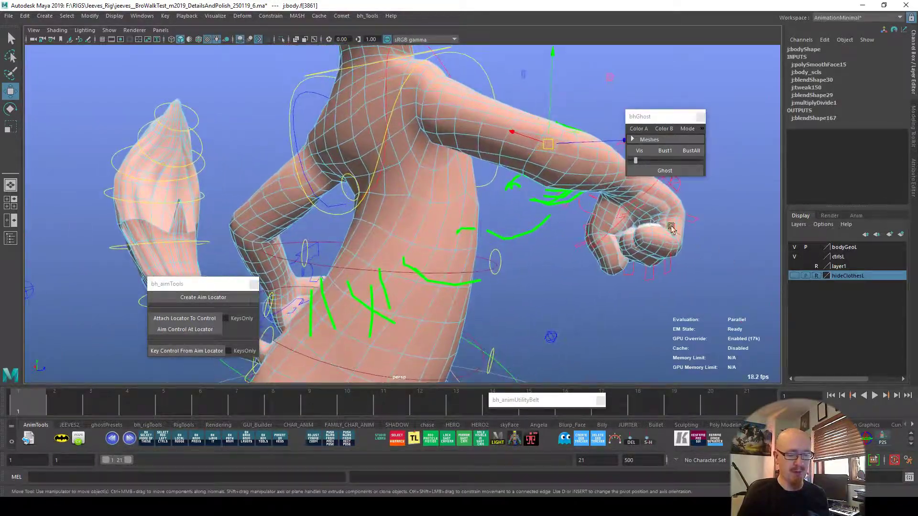
pyautogui.keyDown('alt'); pyautogui.moveTo(678, 231); pyautogui.dragTo(625, 259, button='middle'); pyautogui.keyUp('alt')
pyautogui.keyDown('alt'); pyautogui.moveTo(506, 221); pyautogui.dragTo(533, 221, button='right'); pyautogui.keyUp('alt')
pyautogui.keyDown('alt'); pyautogui.moveTo(601, 265); pyautogui.dragTo(636, 325); pyautogui.keyUp('alt')
pyautogui.click(581, 440)
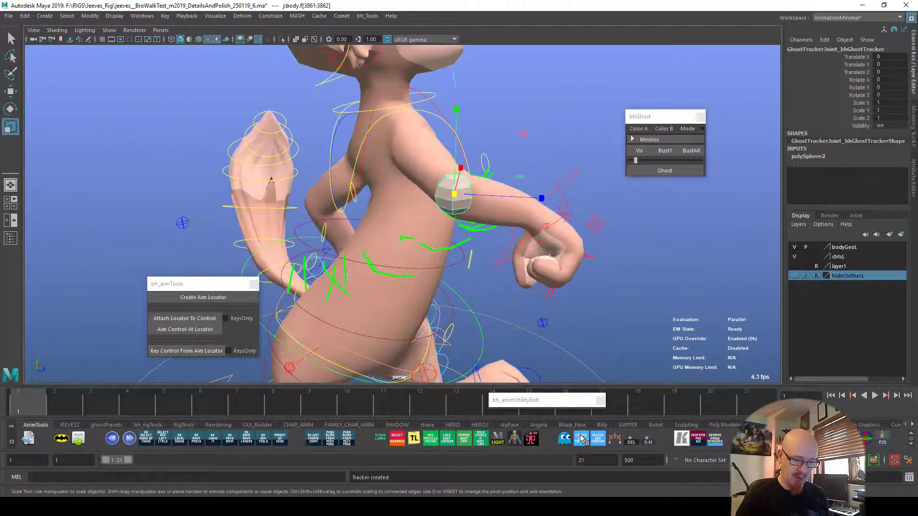
# Scale the elbow ghost tracker sphere down uniformly to about 0.648.
pyautogui.keyDown('alt'); pyautogui.moveTo(591, 354); pyautogui.dragTo(522, 318); pyautogui.keyUp('alt')
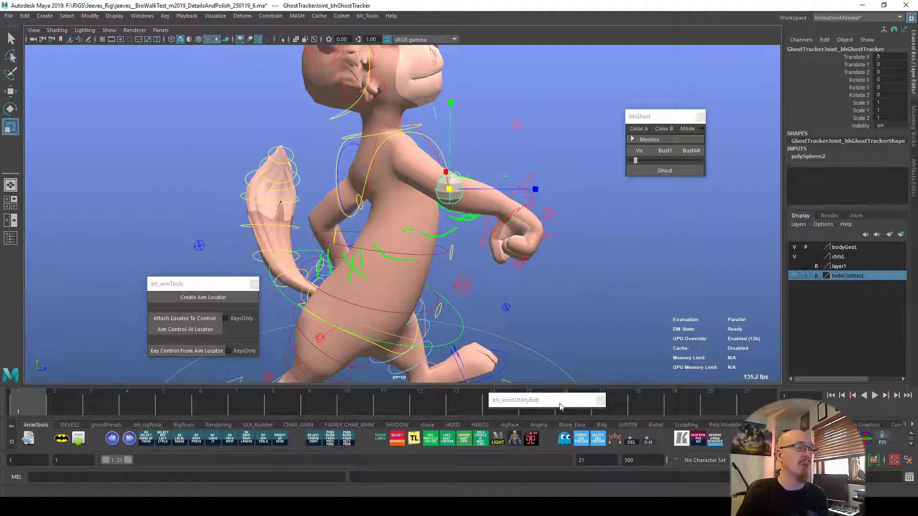
pyautogui.moveTo(454, 194); pyautogui.dragTo(449, 196)
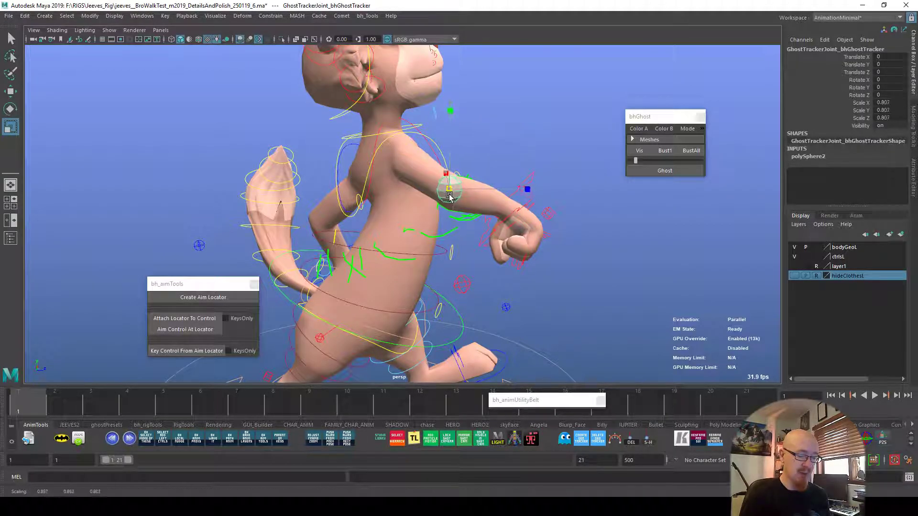
pyautogui.keyDown('alt'); pyautogui.moveTo(538, 282); pyautogui.dragTo(447, 325); pyautogui.keyUp('alt')
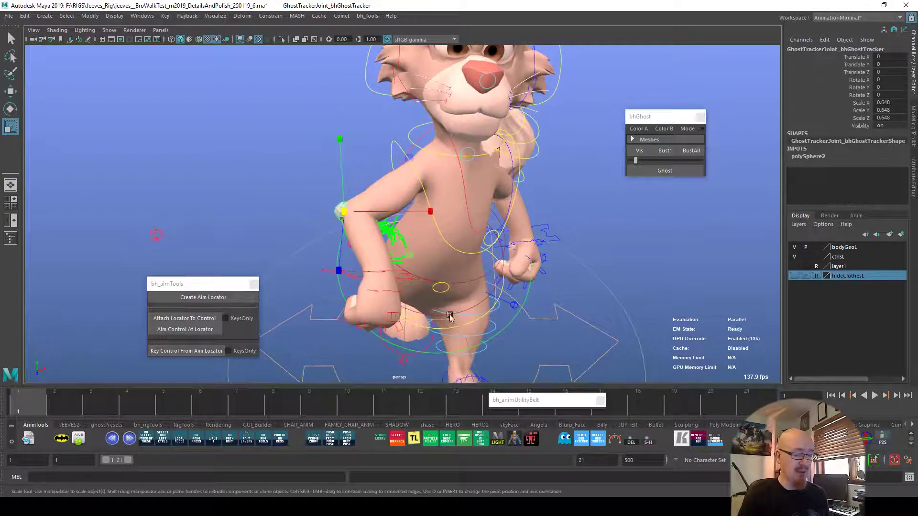
# Move the bhGhost window closer to the character and examine its tracker tools and the tracker on the elbow.
pyautogui.moveTo(682, 121); pyautogui.dragTo(652, 237)
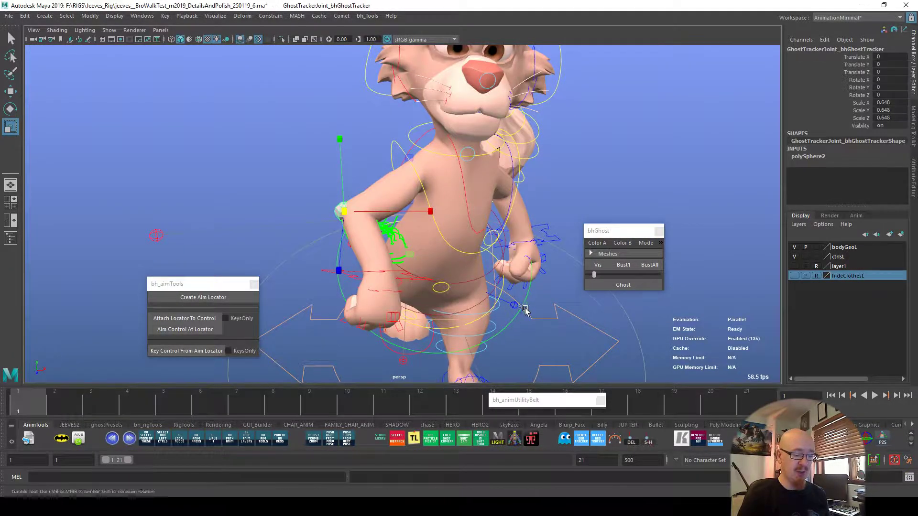
pyautogui.keyDown('alt'); pyautogui.moveTo(524, 311); pyautogui.dragTo(566, 285); pyautogui.keyUp('alt')
pyautogui.keyDown('alt'); pyautogui.moveTo(473, 373); pyautogui.dragTo(588, 306); pyautogui.keyUp('alt')
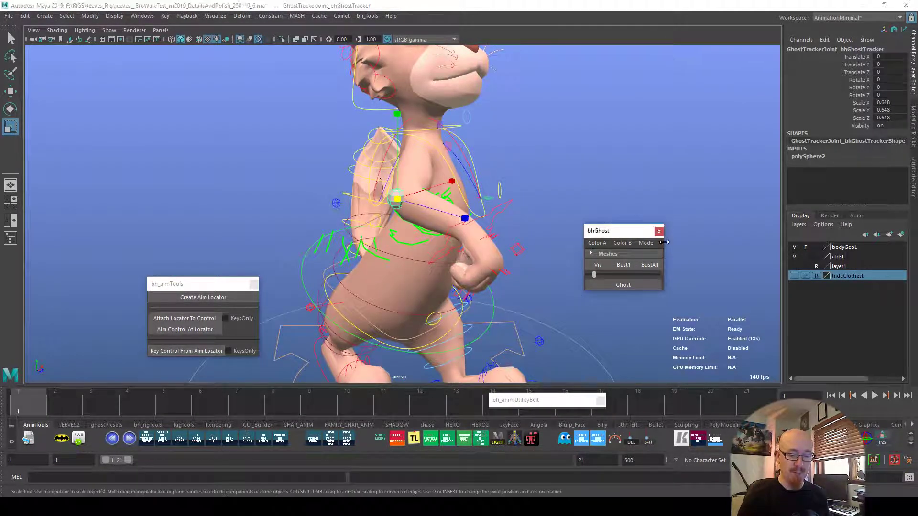
pyautogui.click(659, 243)
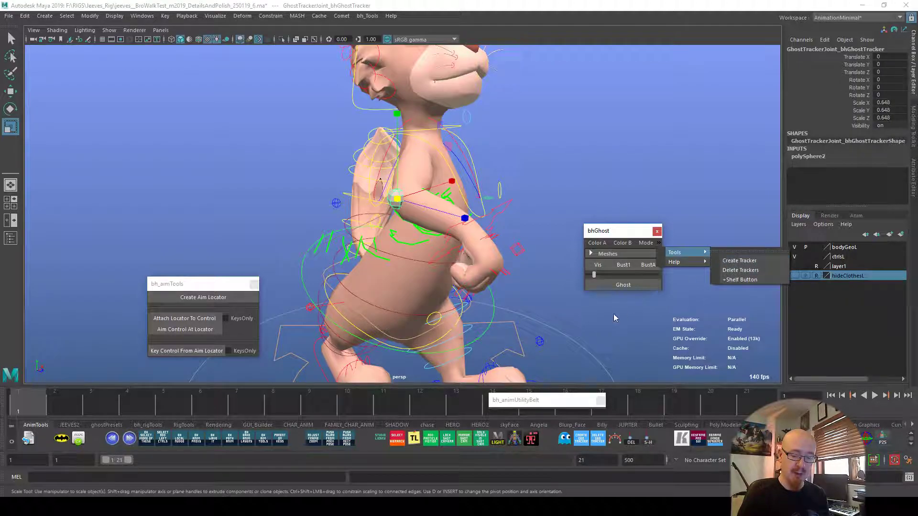
pyautogui.keyDown('alt'); pyautogui.moveTo(525, 304); pyautogui.dragTo(616, 309); pyautogui.keyUp('alt')
pyautogui.keyDown('alt'); pyautogui.moveTo(481, 168); pyautogui.dragTo(548, 171); pyautogui.keyUp('alt')
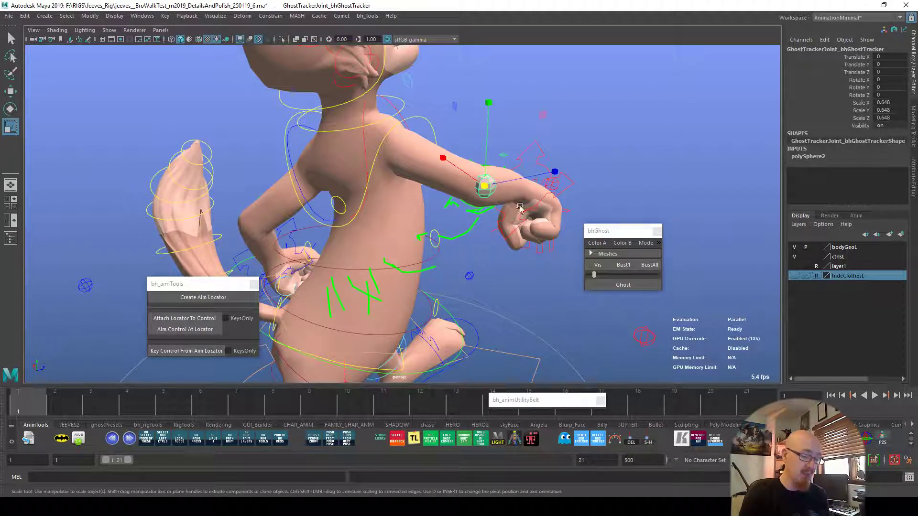
pyautogui.keyDown('alt'); pyautogui.moveTo(642, 340); pyautogui.dragTo(479, 346); pyautogui.keyUp('alt')
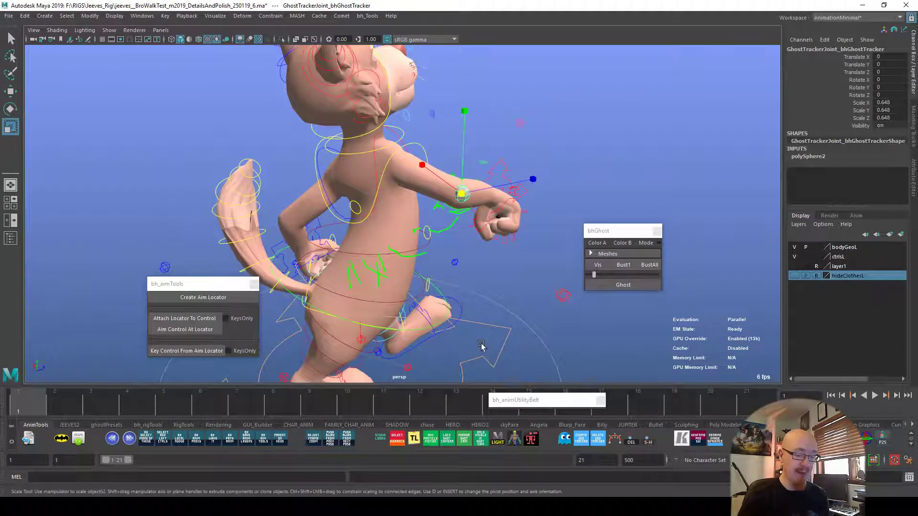
# Return to frame 1 and set the bodyGeoL display layer to template so the body shows as wireframe.
pyautogui.keyDown('alt'); pyautogui.moveTo(608, 334); pyautogui.dragTo(527, 308); pyautogui.keyUp('alt')
pyautogui.moveTo(108, 406); pyautogui.dragTo(36, 421)
pyautogui.keyDown('alt'); pyautogui.moveTo(517, 329); pyautogui.dragTo(639, 338, button='right'); pyautogui.keyUp('alt')
pyautogui.click(817, 247)
pyautogui.click(817, 247)
pyautogui.click(688, 299)
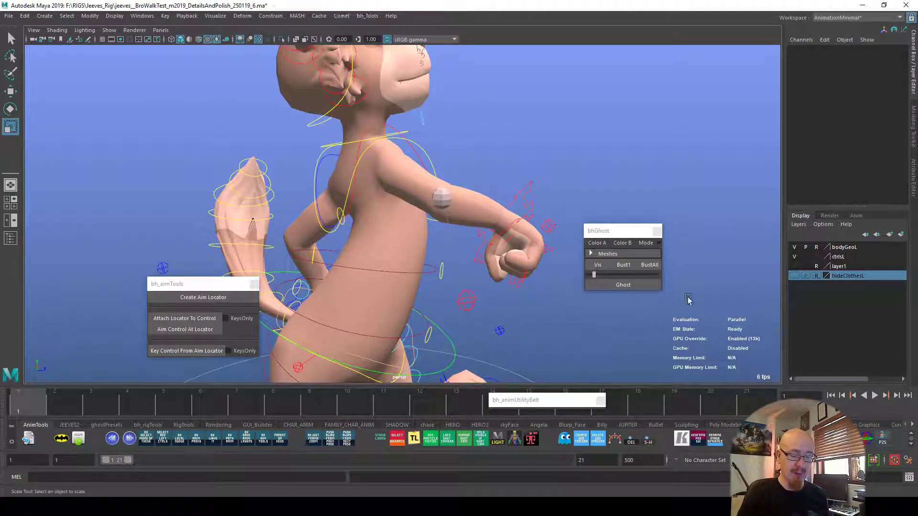
pyautogui.click(816, 249)
pyautogui.keyDown('alt'); pyautogui.moveTo(757, 260); pyautogui.dragTo(584, 347); pyautogui.keyUp('alt')
# Select the right arm pole control and add a picker button for it labelled RElbow.
pyautogui.click(514, 313)
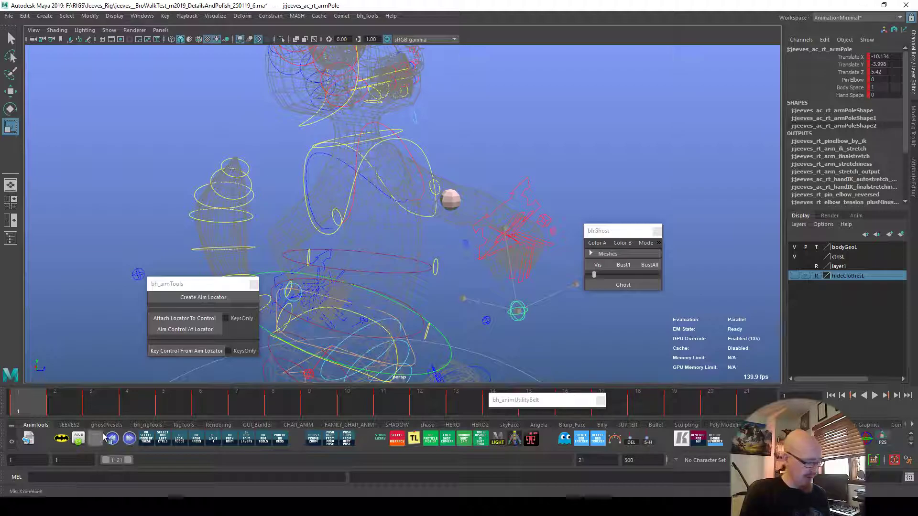
pyautogui.click(79, 438)
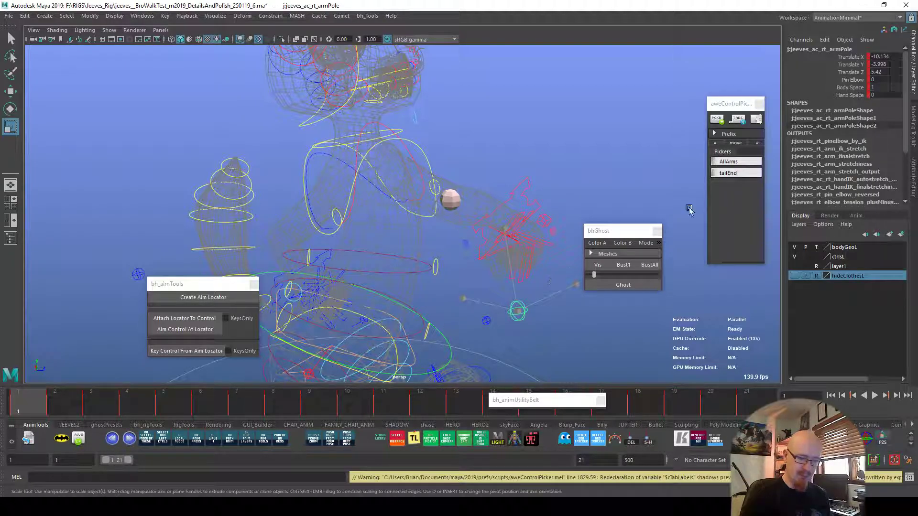
pyautogui.click(722, 122)
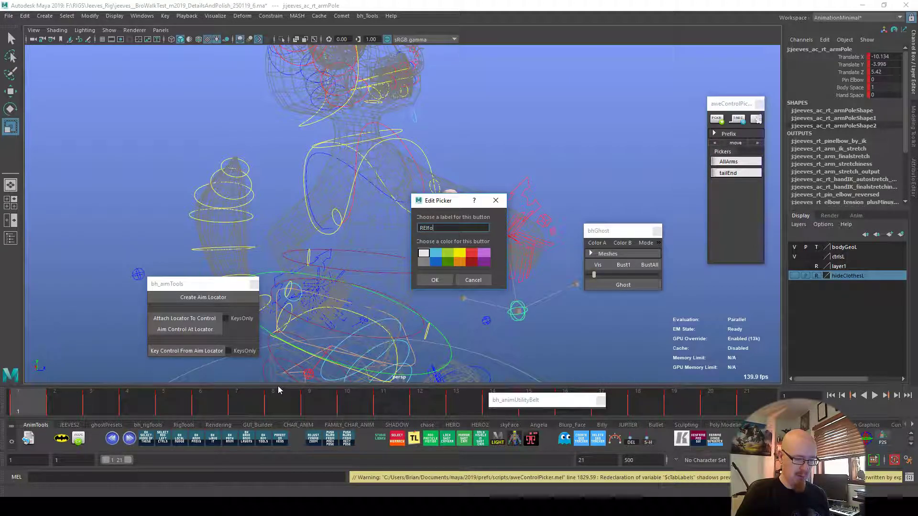
pyautogui.click(435, 280)
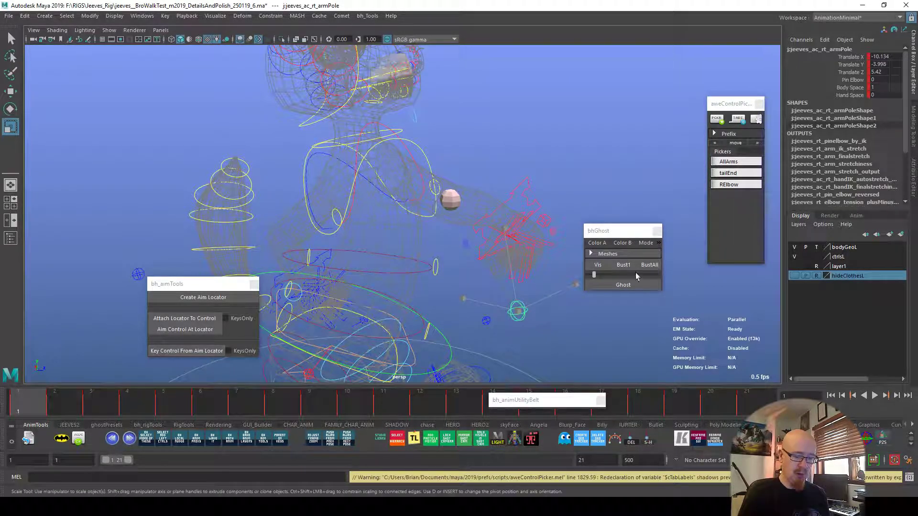
# Hide the rig's control curves, close bh_aimTools and move the bhGhost window clear of the character.
pyautogui.click(574, 328)
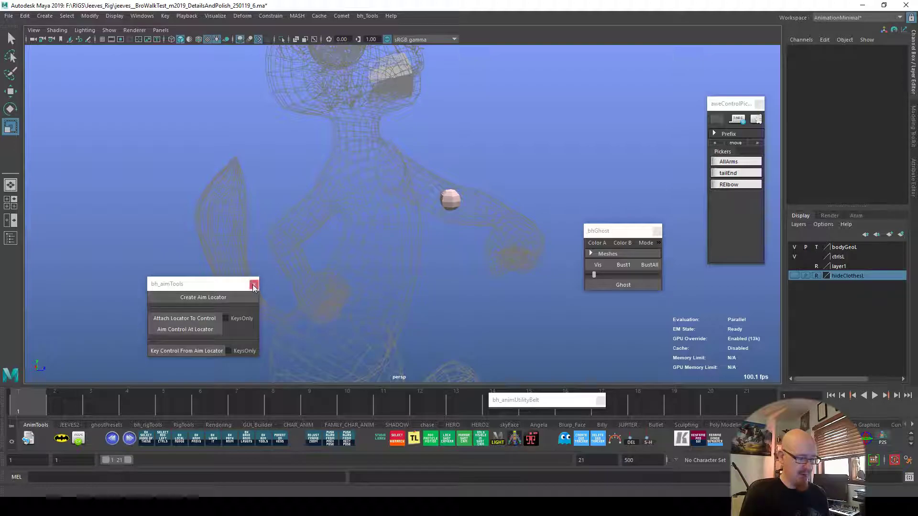
pyautogui.click(253, 285)
pyautogui.moveTo(622, 231); pyautogui.dragTo(613, 319)
# Try the RElbow picker on the hidden arm pole control with the Move tool active, and clear the selection.
pyautogui.click(729, 184)
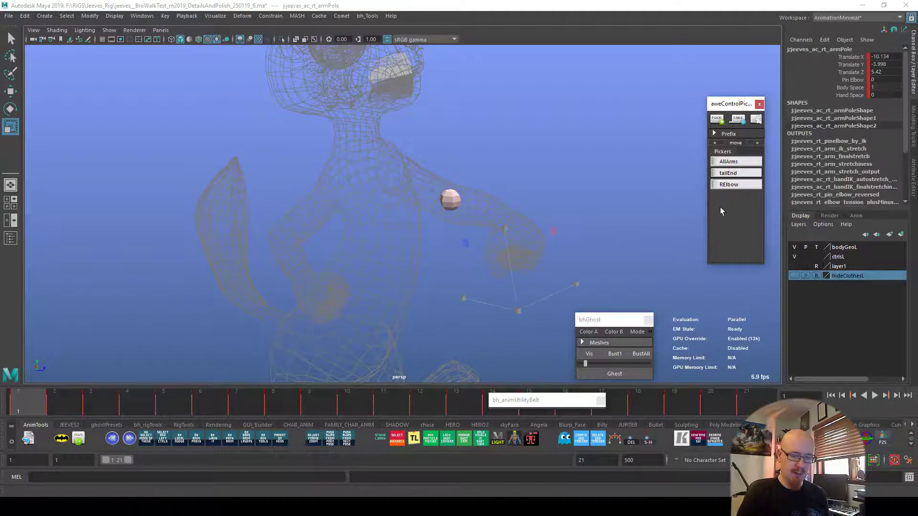
pyautogui.press('w')
pyautogui.moveTo(547, 361)
pyautogui.keyDown('alt'); pyautogui.mouseDown()
pyautogui.moveTo(486, 363)
pyautogui.moveTo(541, 360)
pyautogui.mouseUp(); pyautogui.keyUp('alt')
pyautogui.click(646, 271)
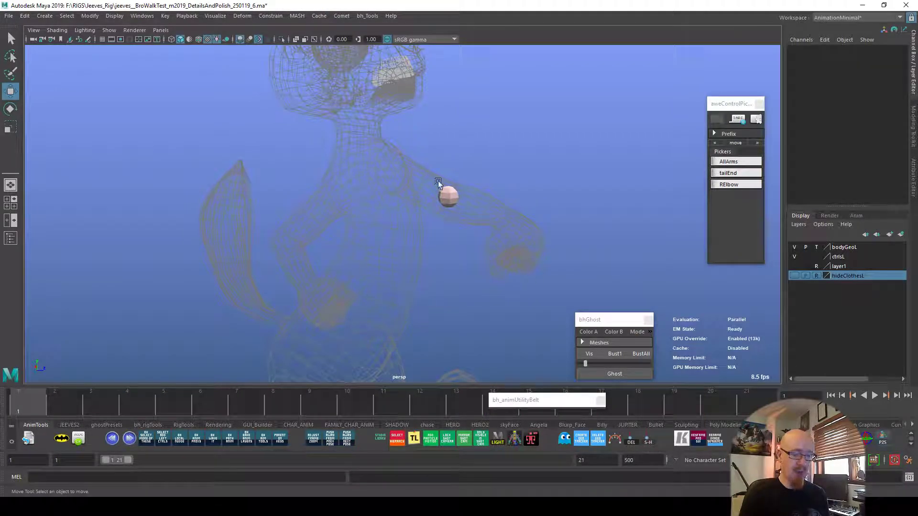
# Ghost the elbow tracker over frames 1 to 10, review its arc, and bust all ghosts.
pyautogui.hotkey('alt', 'v')
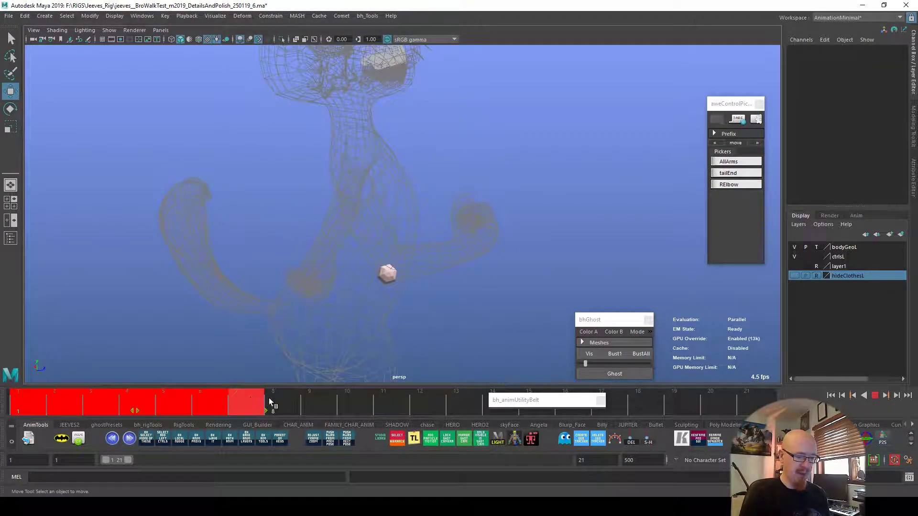
pyautogui.click(612, 374)
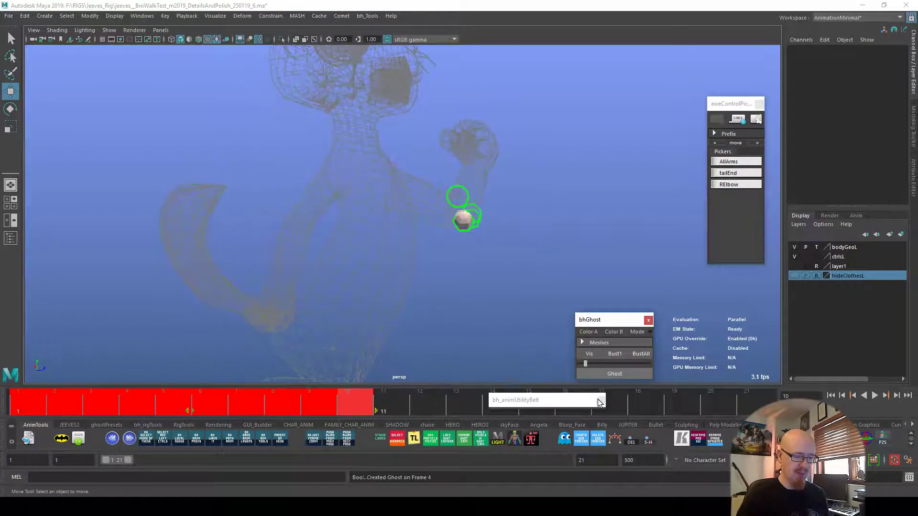
pyautogui.keyDown('alt'); pyautogui.moveTo(425, 340); pyautogui.dragTo(455, 347); pyautogui.keyUp('alt')
pyautogui.moveTo(361, 404); pyautogui.dragTo(401, 327)
pyautogui.moveTo(310, 413); pyautogui.dragTo(282, 406)
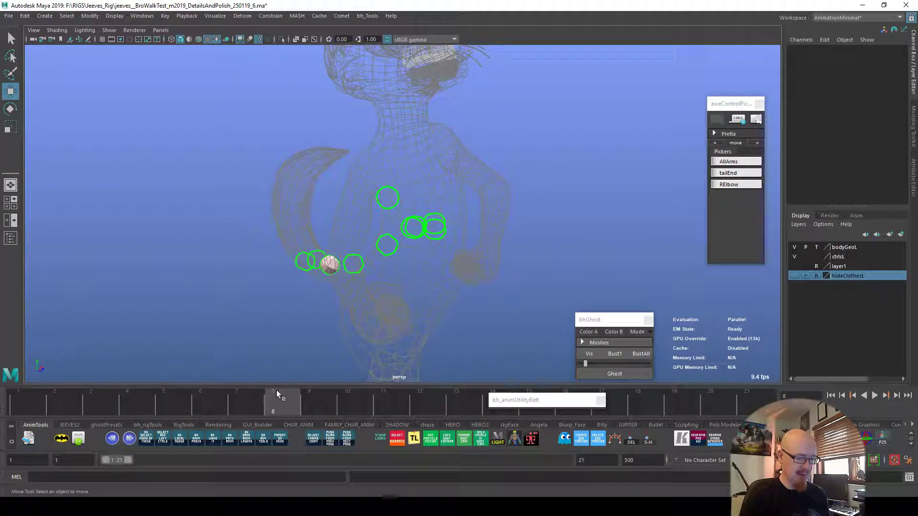
pyautogui.click(641, 354)
# Ghost the elbow tracker over frames 6 to 12.
pyautogui.keyDown('shift'); pyautogui.moveTo(201, 404); pyautogui.dragTo(426, 401); pyautogui.keyUp('shift')
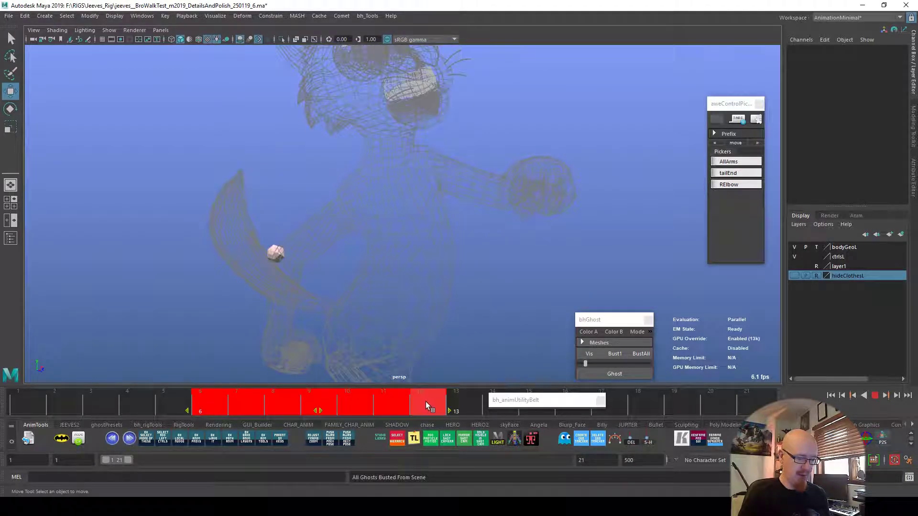
pyautogui.click(615, 374)
pyautogui.keyDown('alt'); pyautogui.moveTo(485, 357); pyautogui.dragTo(542, 265); pyautogui.keyUp('alt')
# Select the right arm pole control with the RElbow picker and adjust its position at frame 8 to refine the elbow's arc.
pyautogui.click(735, 185)
pyautogui.keyDown('alt'); pyautogui.moveTo(469, 364); pyautogui.dragTo(488, 330); pyautogui.keyUp('alt')
pyautogui.moveTo(414, 400); pyautogui.dragTo(289, 406)
pyautogui.keyDown('alt'); pyautogui.moveTo(267, 358); pyautogui.dragTo(320, 370); pyautogui.keyUp('alt')
pyautogui.moveTo(412, 230); pyautogui.dragTo(417, 274)
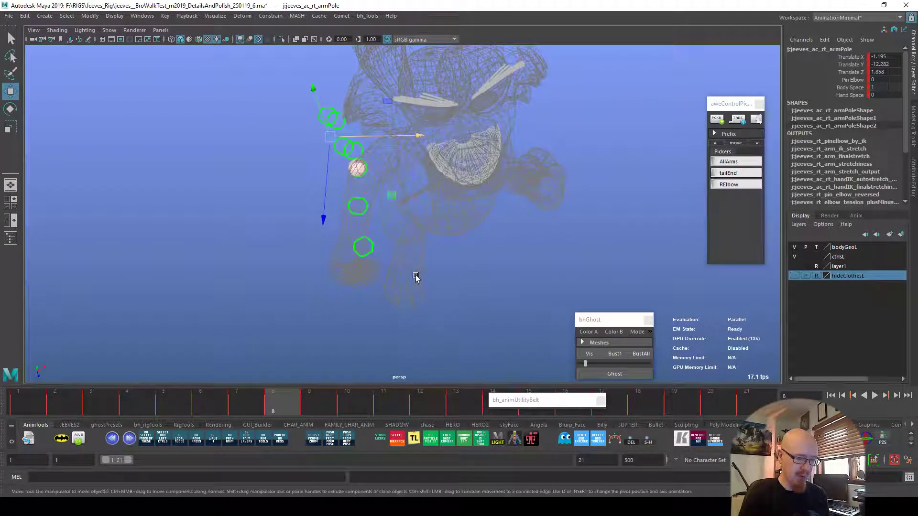
# At frame 10, move the right arm pole control along its X axis to about 6.1.
pyautogui.moveTo(279, 412); pyautogui.dragTo(357, 412)
pyautogui.keyDown('alt'); pyautogui.moveTo(387, 338); pyautogui.dragTo(395, 306); pyautogui.keyUp('alt')
pyautogui.moveTo(433, 148); pyautogui.dragTo(446, 151)
pyautogui.keyDown('alt'); pyautogui.moveTo(515, 163); pyautogui.dragTo(622, 236); pyautogui.keyUp('alt')
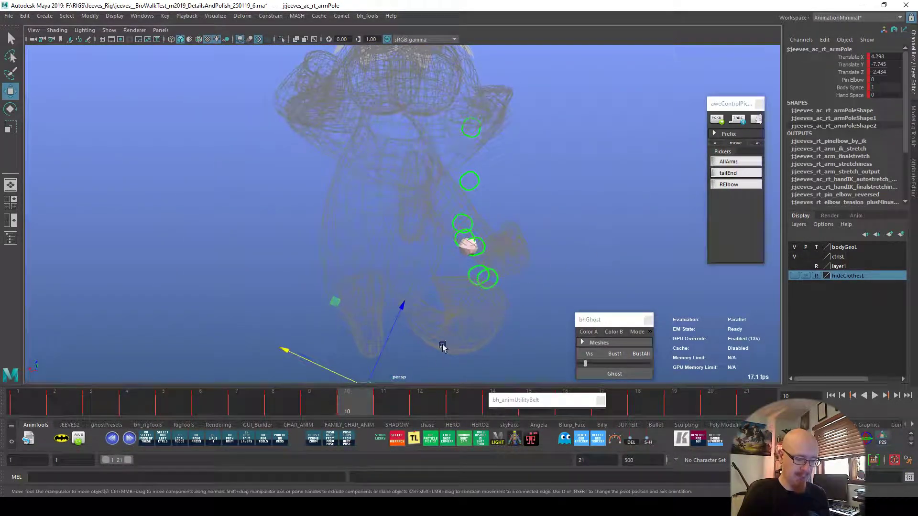
pyautogui.keyDown('alt'); pyautogui.moveTo(452, 340); pyautogui.dragTo(452, 297, button='middle'); pyautogui.keyUp('alt')
pyautogui.moveTo(392, 330); pyautogui.dragTo(384, 329)
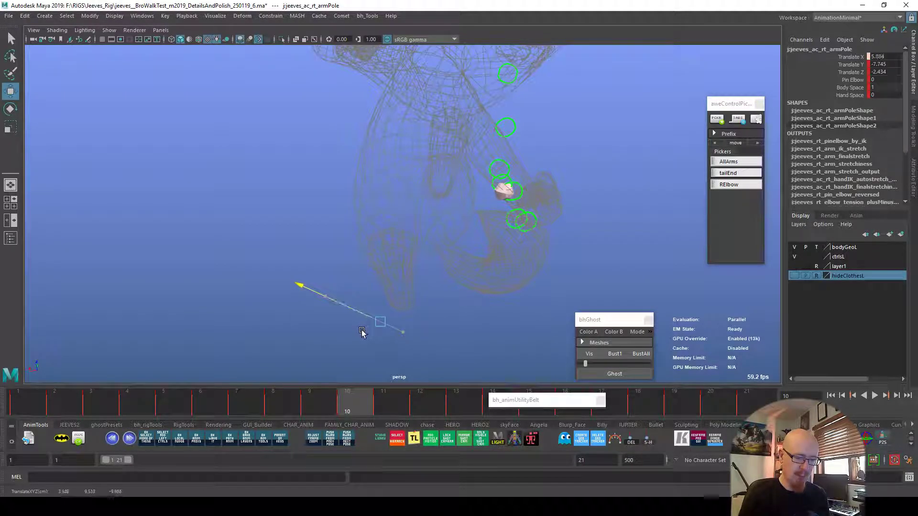
# At frame 11, move the right arm pole control along Z to about -0.6 and scrub through the arc.
pyautogui.click(381, 410)
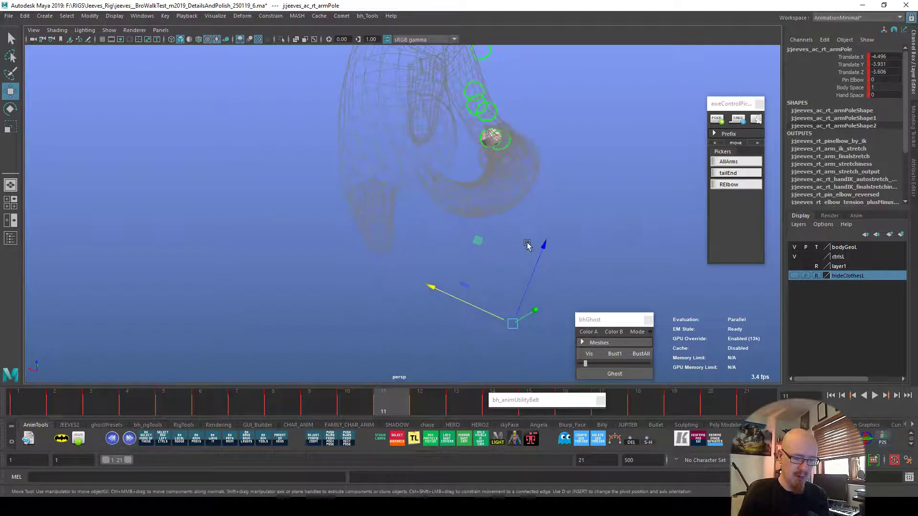
pyautogui.moveTo(525, 293); pyautogui.dragTo(538, 272)
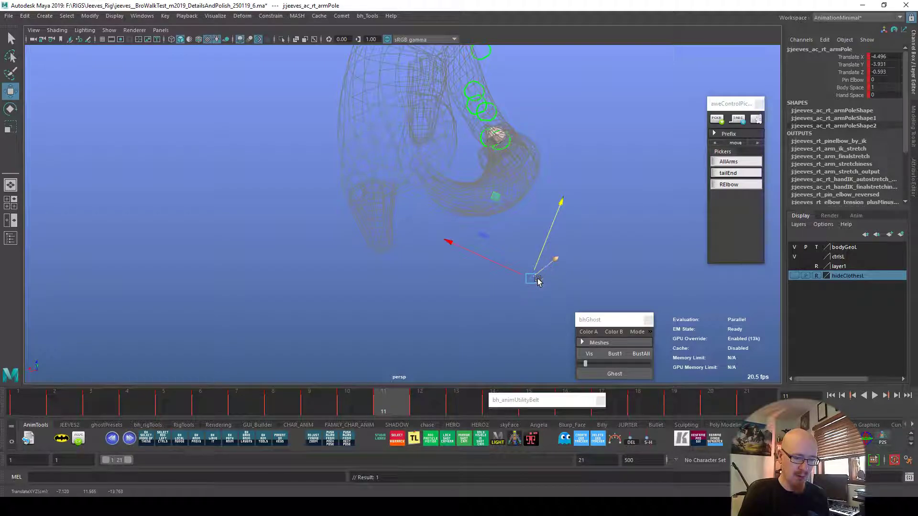
pyautogui.moveTo(400, 411); pyautogui.dragTo(478, 410)
pyautogui.keyDown('alt'); pyautogui.moveTo(631, 279); pyautogui.dragTo(498, 228); pyautogui.keyUp('alt')
pyautogui.moveTo(306, 411)
pyautogui.mouseDown()
pyautogui.moveTo(265, 413)
pyautogui.moveTo(390, 407)
pyautogui.moveTo(270, 406)
pyautogui.moveTo(303, 404)
pyautogui.mouseUp()
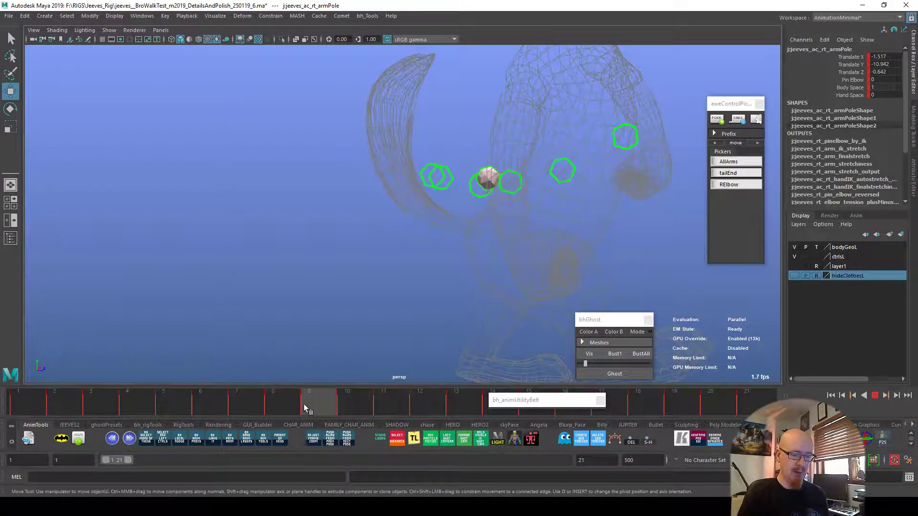
# At frame 10, move the right arm pole control to about X 3.8, Y -1.8, Z -3.2 and refresh the tracker's ghost.
pyautogui.keyDown('alt'); pyautogui.moveTo(407, 347); pyautogui.dragTo(372, 316); pyautogui.keyUp('alt')
pyautogui.hotkey('alt', 'v')
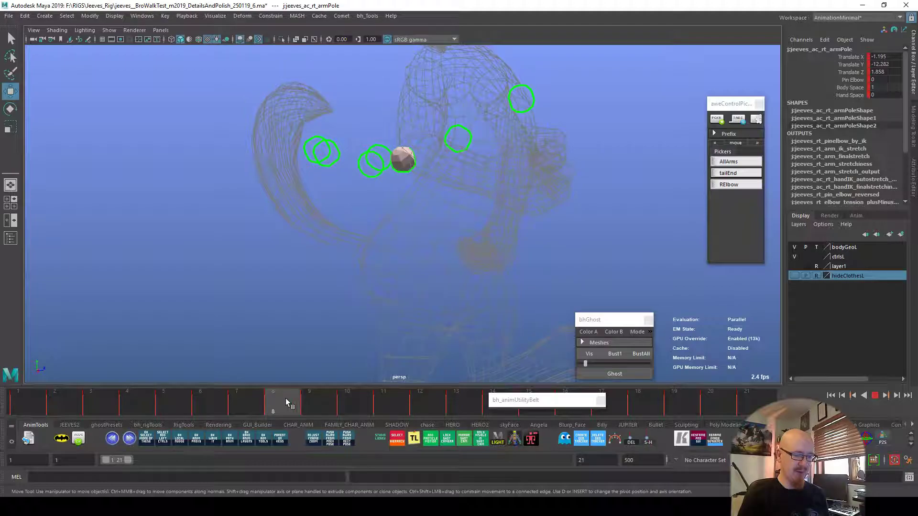
pyautogui.moveTo(310, 397)
pyautogui.mouseDown()
pyautogui.moveTo(440, 389)
pyautogui.moveTo(322, 392)
pyautogui.moveTo(351, 393)
pyautogui.mouseUp()
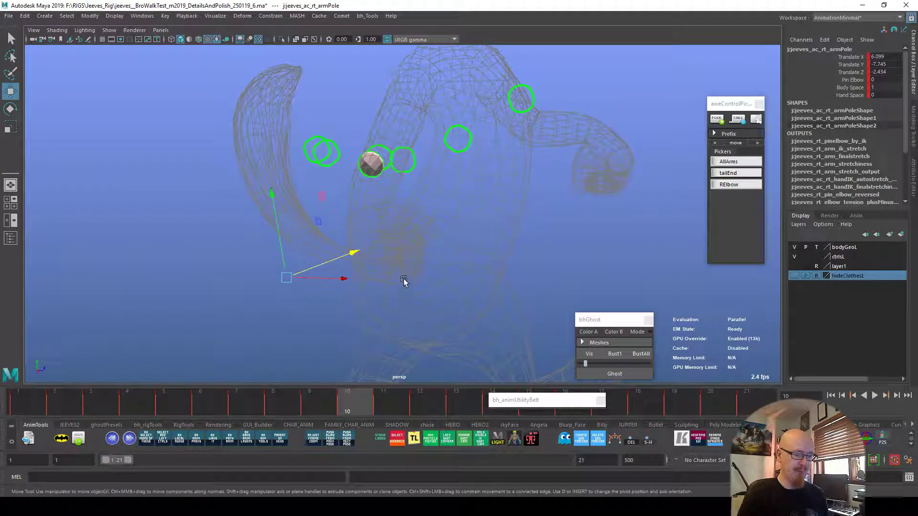
pyautogui.moveTo(290, 282); pyautogui.dragTo(247, 213)
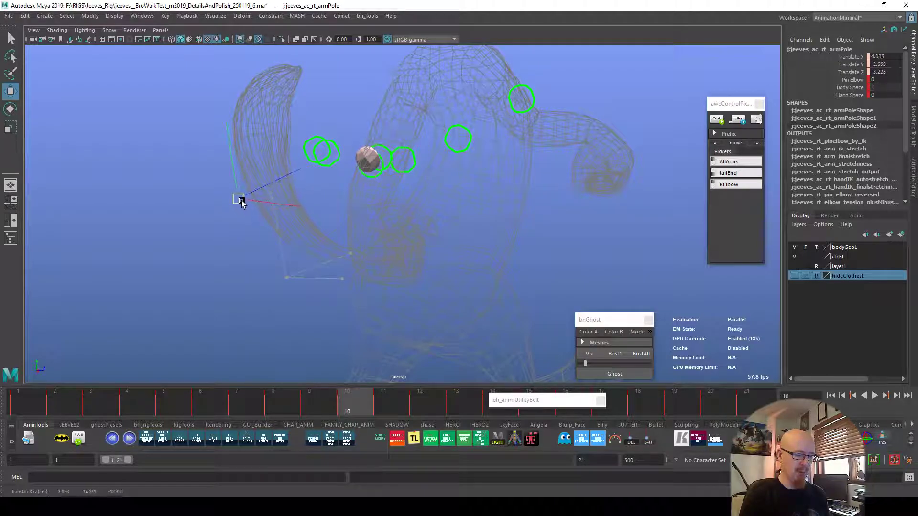
pyautogui.click(614, 374)
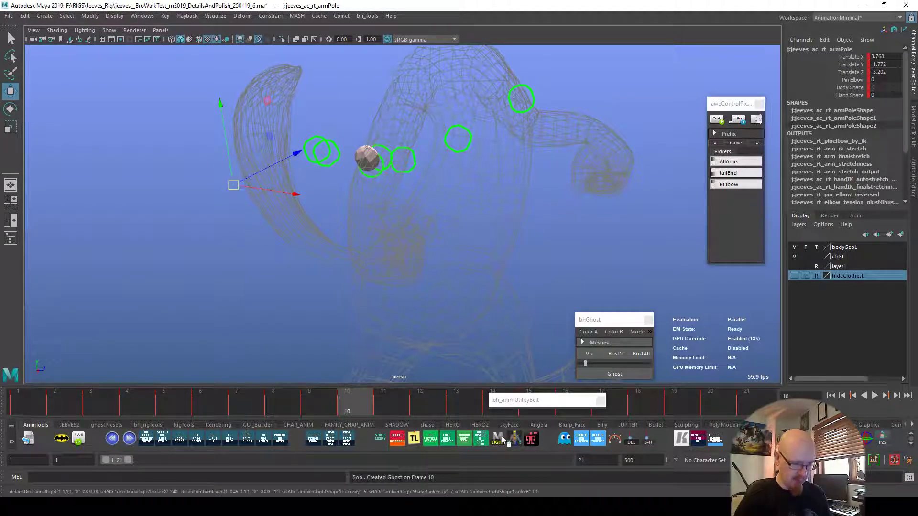
pyautogui.click(335, 402)
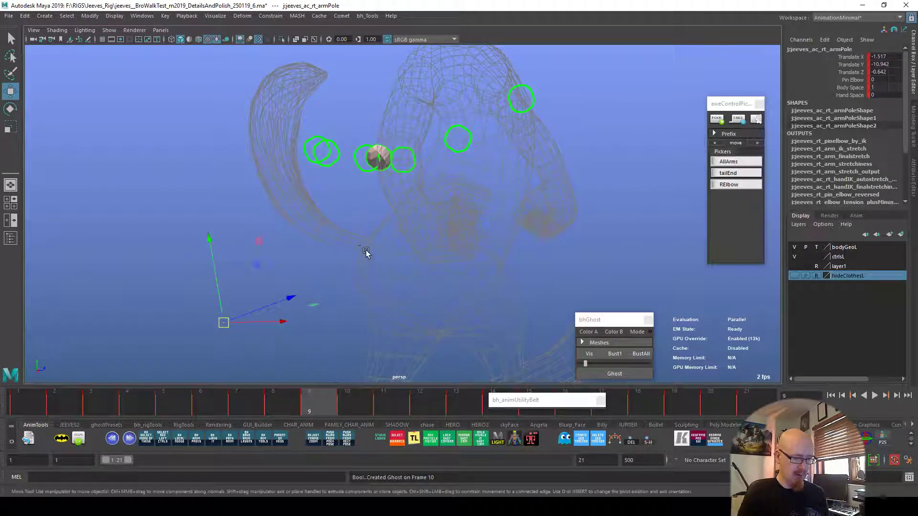
# At frame 9, move the right arm pole control to about X -1.2, Y -12.4, Z 0.0 and refresh the elbow ghost.
pyautogui.moveTo(226, 318); pyautogui.dragTo(244, 348)
pyautogui.press('g')
pyautogui.keyDown('alt'); pyautogui.moveTo(470, 344); pyautogui.dragTo(418, 268); pyautogui.keyUp('alt')
pyautogui.moveTo(396, 207); pyautogui.dragTo(416, 191)
pyautogui.moveTo(330, 173); pyautogui.dragTo(332, 177)
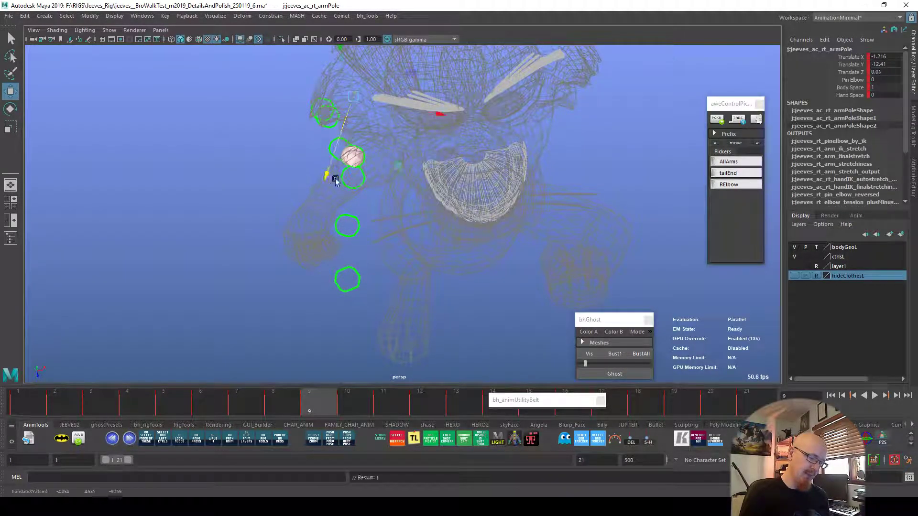
# At frame 10, move the right arm pole control to about X 9.2, Y -1.8, Z -5.6, checking the elbow arc in playback.
pyautogui.moveTo(334, 406); pyautogui.dragTo(371, 390)
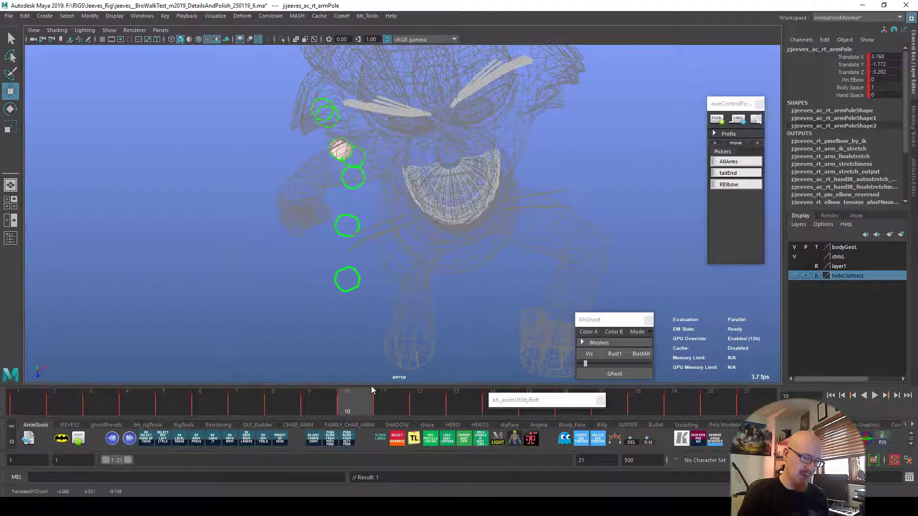
pyautogui.keyDown('alt'); pyautogui.moveTo(417, 149); pyautogui.dragTo(419, 198); pyautogui.keyUp('alt')
pyautogui.moveTo(473, 82); pyautogui.dragTo(499, 66)
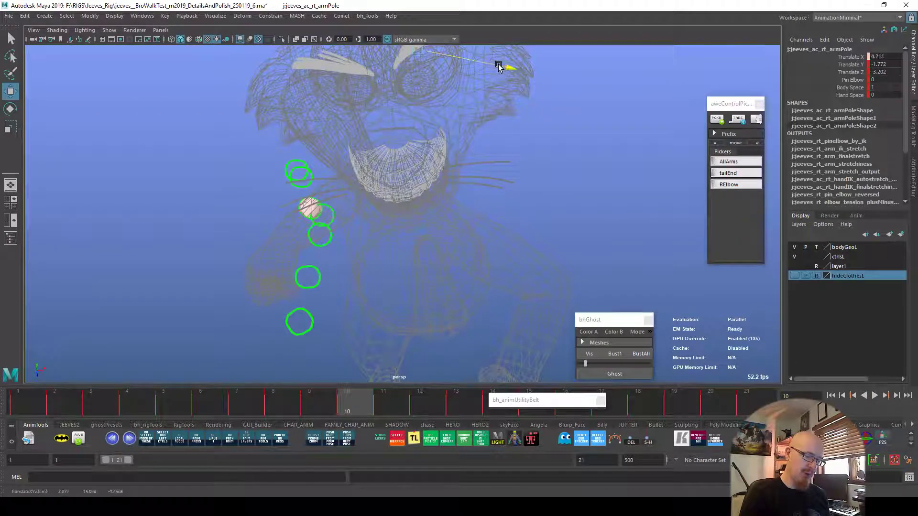
pyautogui.keyDown('alt'); pyautogui.moveTo(414, 116); pyautogui.dragTo(560, 246); pyautogui.keyUp('alt')
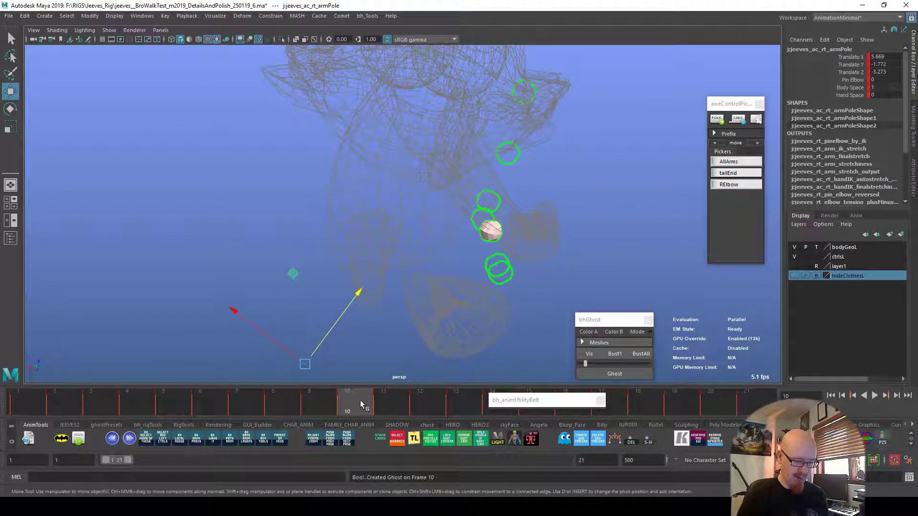
pyautogui.hotkey('alt', 'v')
pyautogui.moveTo(309, 392); pyautogui.dragTo(362, 388)
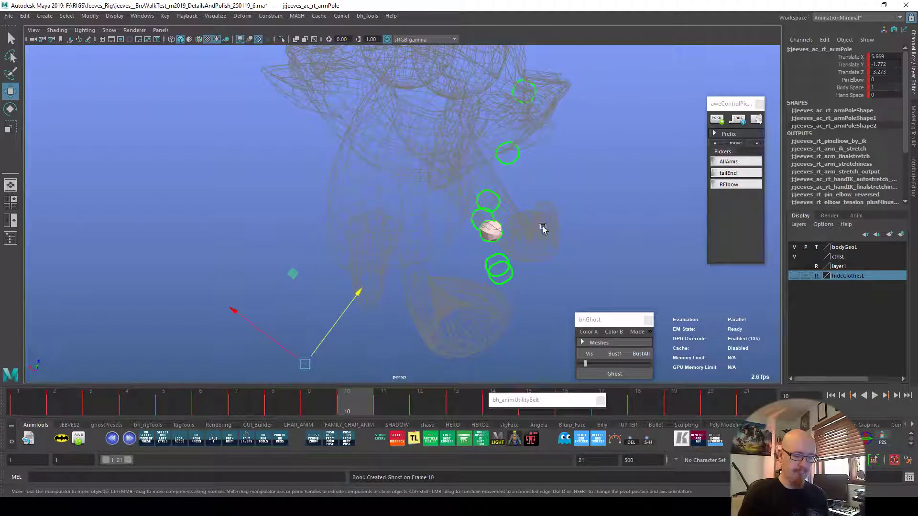
pyautogui.moveTo(309, 365); pyautogui.dragTo(263, 372)
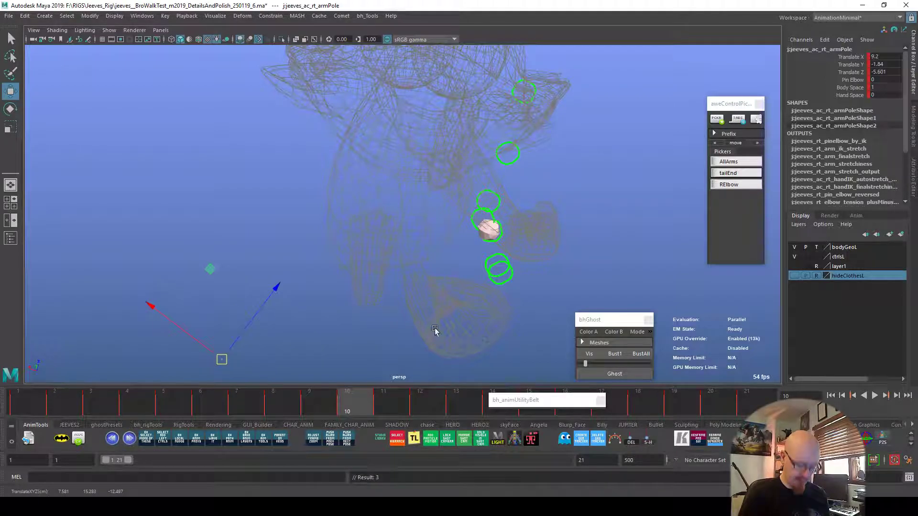
pyautogui.keyDown('alt'); pyautogui.moveTo(495, 365); pyautogui.dragTo(336, 320); pyautogui.keyUp('alt')
# At frame 9, move the right arm pole control along its X axis to about -2.4 and scrub the elbow's arc.
pyautogui.click(330, 412)
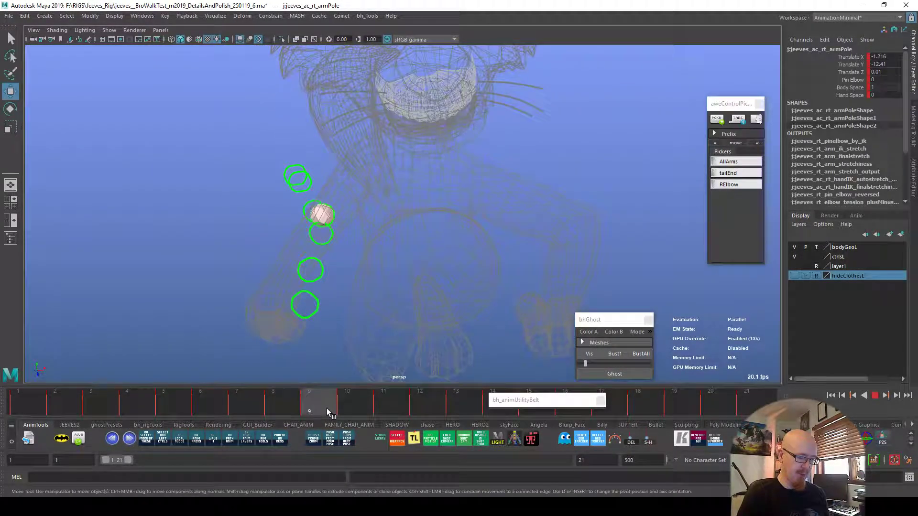
pyautogui.moveTo(423, 205); pyautogui.dragTo(403, 203)
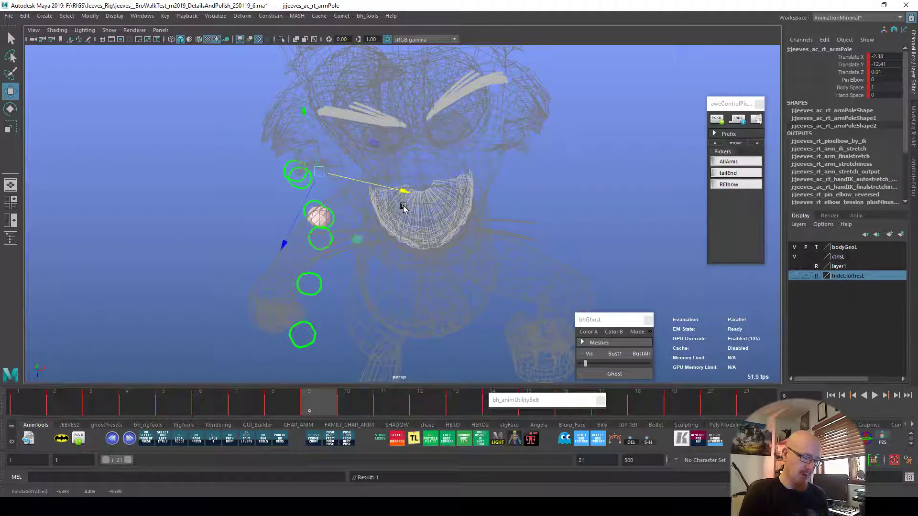
pyautogui.keyDown('alt'); pyautogui.moveTo(407, 384); pyautogui.dragTo(555, 281); pyautogui.keyUp('alt')
pyautogui.scroll(-2, 550, 282)
pyautogui.moveTo(309, 406); pyautogui.dragTo(322, 385)
# At frame 9, try rotating the right clavicle control to about X 0.9, Y 0.6, Z -16.8.
pyautogui.keyDown('alt'); pyautogui.moveTo(416, 253); pyautogui.dragTo(458, 221); pyautogui.keyUp('alt')
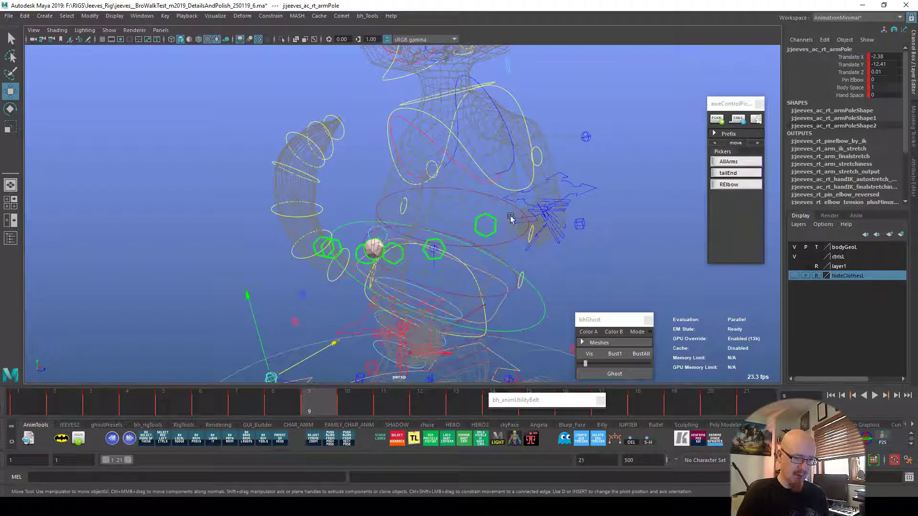
pyautogui.click(414, 126)
pyautogui.moveTo(308, 408)
pyautogui.mouseDown()
pyautogui.moveTo(251, 401)
pyautogui.moveTo(318, 404)
pyautogui.mouseUp()
pyautogui.press('e')
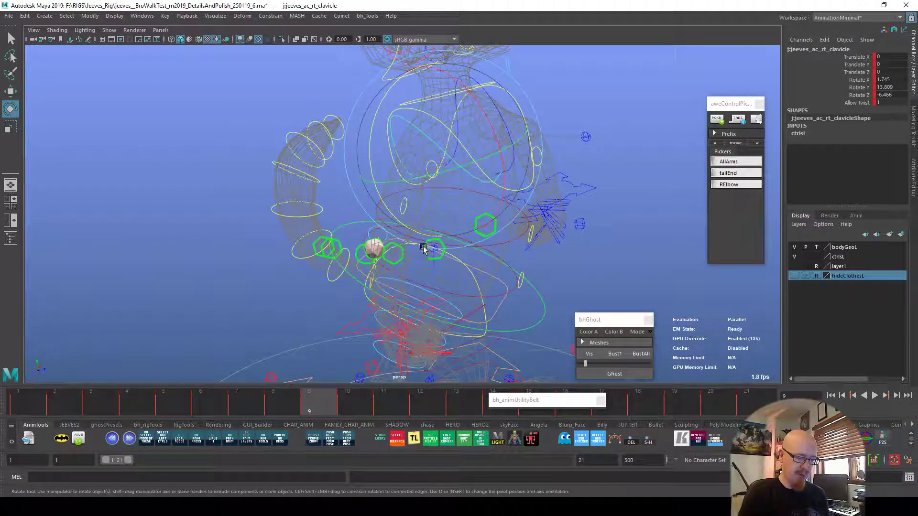
pyautogui.moveTo(398, 221); pyautogui.dragTo(355, 346)
pyautogui.keyDown('alt'); pyautogui.moveTo(282, 378); pyautogui.dragTo(291, 322, button='middle'); pyautogui.keyUp('alt')
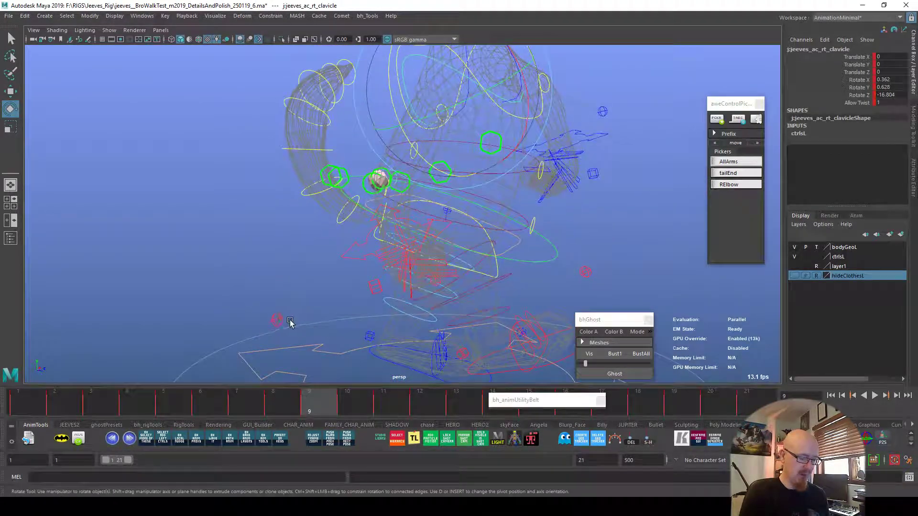
# Try moving the right arm pole control to about X -4.5, Y -12.0, Z 2.5, and undo it together with the clavicle rotation.
pyautogui.click(278, 321)
pyautogui.keyDown('alt'); pyautogui.moveTo(318, 330); pyautogui.dragTo(430, 328); pyautogui.keyUp('alt')
pyautogui.press('w')
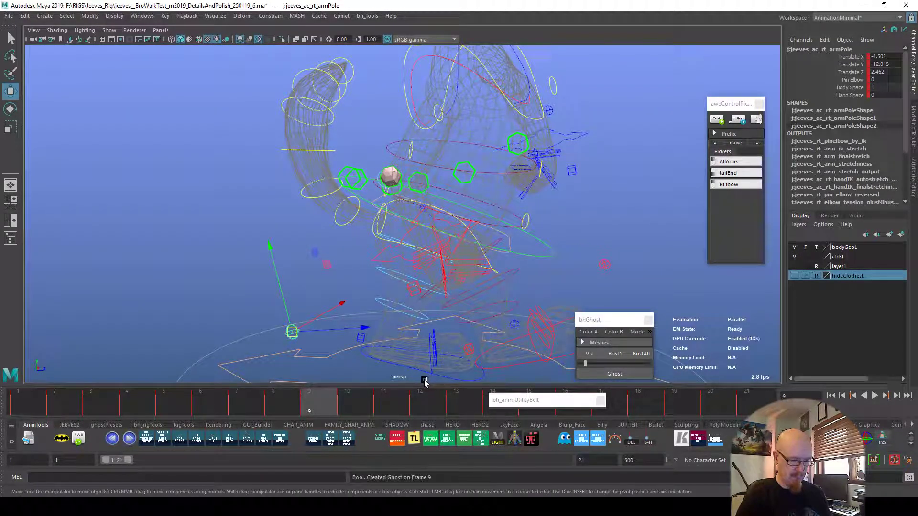
pyautogui.keyDown('alt'); pyautogui.moveTo(492, 324); pyautogui.dragTo(479, 368); pyautogui.keyUp('alt')
pyautogui.hotkey('ctrl', 'z')
pyautogui.hotkey('ctrl', 'z')
pyautogui.hotkey('ctrl', 'z')
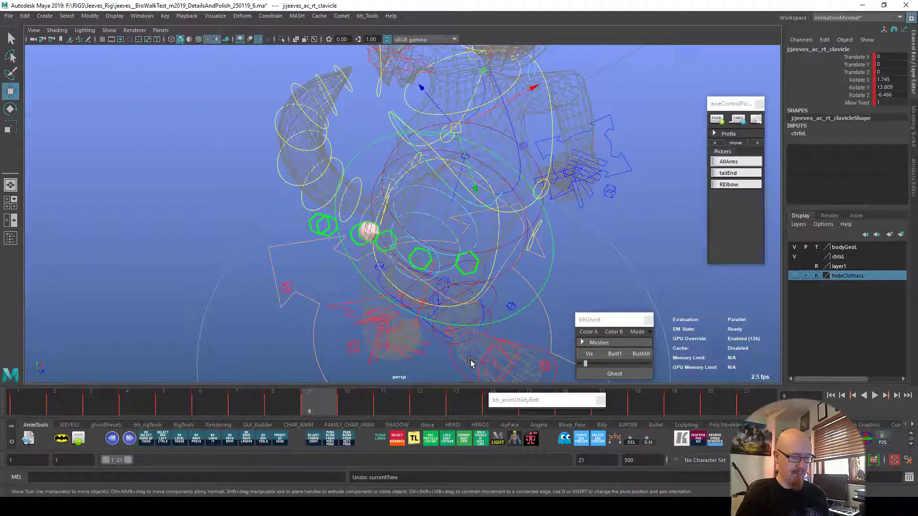
# Play and scrub through the elbow arc, and set the bodyGeoL layer's display type to Reference to show the shaded body.
pyautogui.hotkey('alt', 'v')
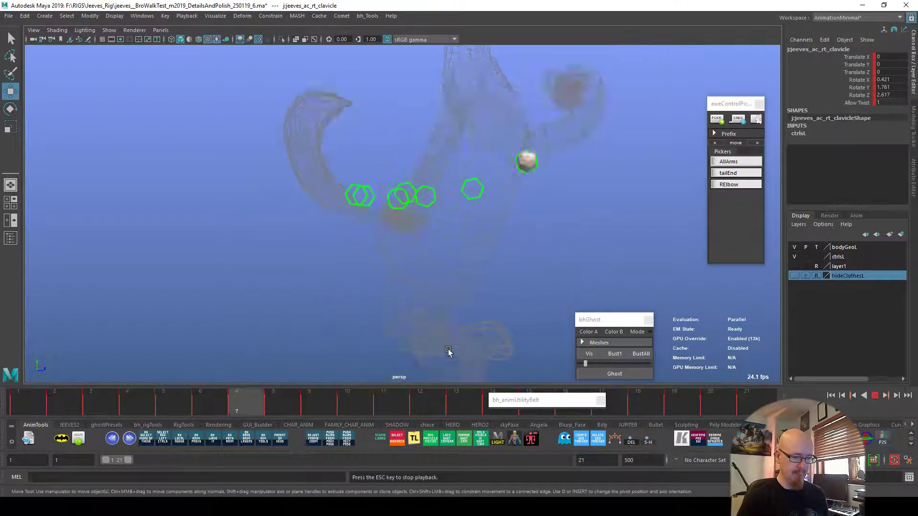
pyautogui.moveTo(48, 407); pyautogui.dragTo(358, 404)
pyautogui.keyDown('alt'); pyautogui.moveTo(433, 311); pyautogui.dragTo(549, 382); pyautogui.keyUp('alt')
pyautogui.click(816, 247)
pyautogui.keyDown('alt'); pyautogui.moveTo(656, 280); pyautogui.dragTo(572, 250); pyautogui.keyUp('alt')
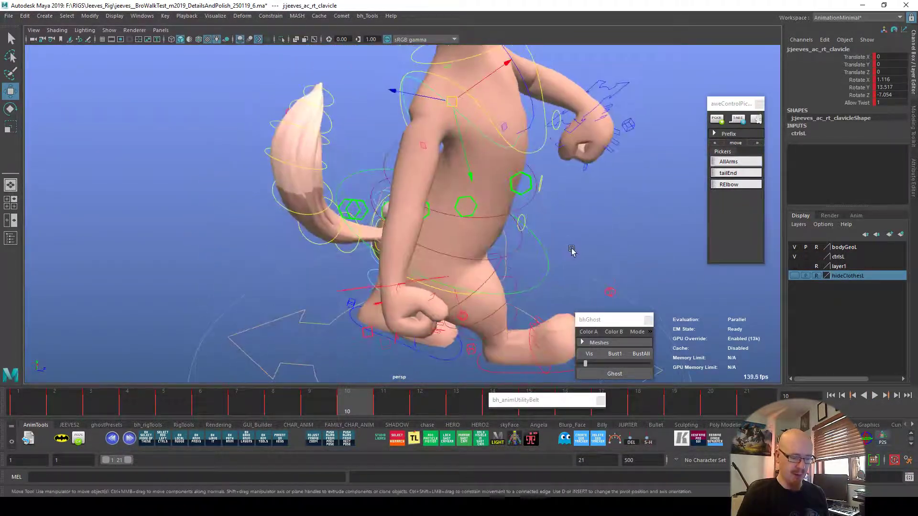
# Hide the rig controls and review the shaded walk cycle in playback, scrubbing the right arm's motion between frames 12 and 10.
pyautogui.hotkey('alt', 'c')
pyautogui.hotkey('alt', 'v')
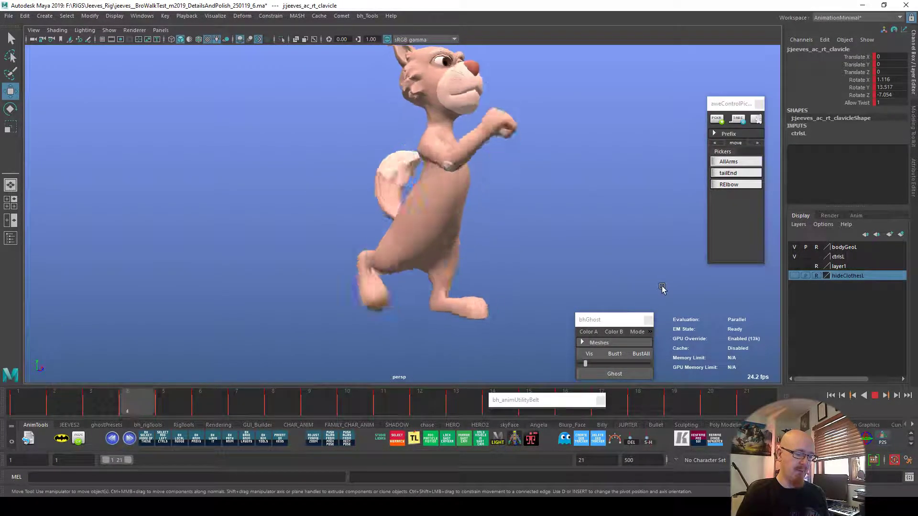
pyautogui.hotkey('alt', 'v')
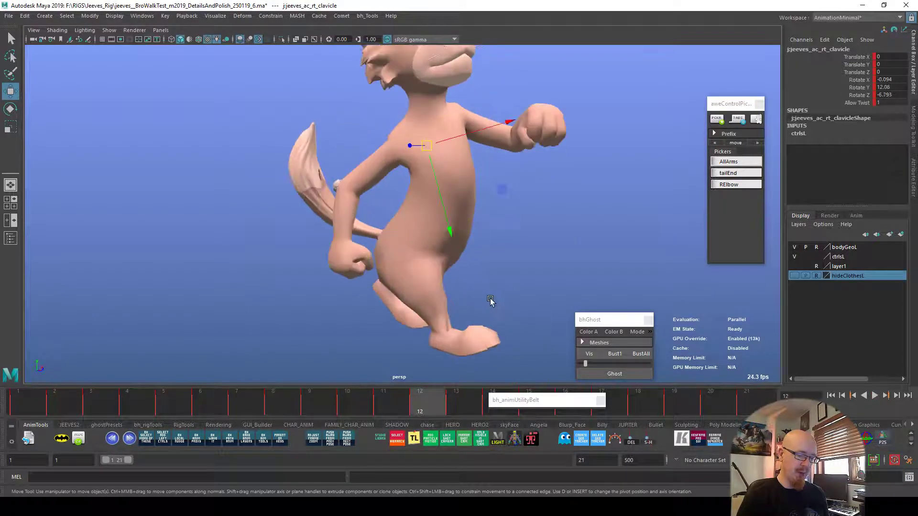
pyautogui.hotkey('alt', 'v')
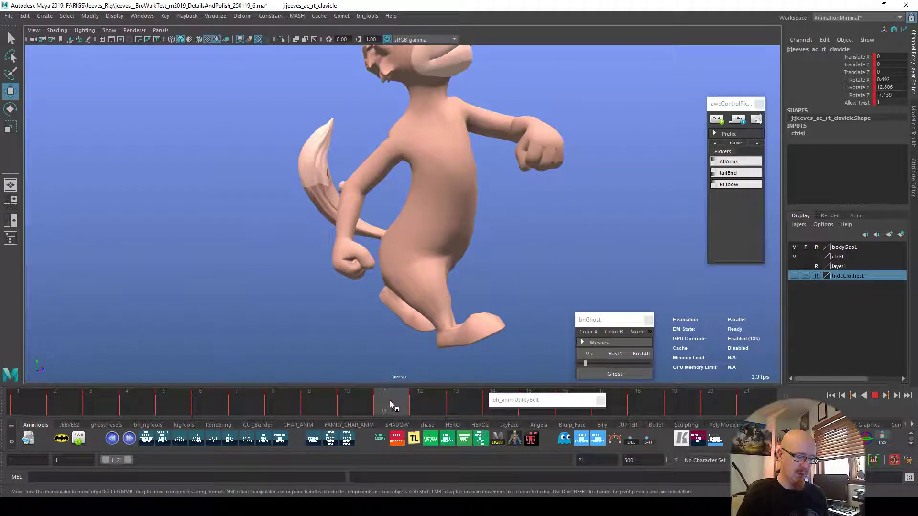
pyautogui.moveTo(421, 396); pyautogui.dragTo(367, 400)
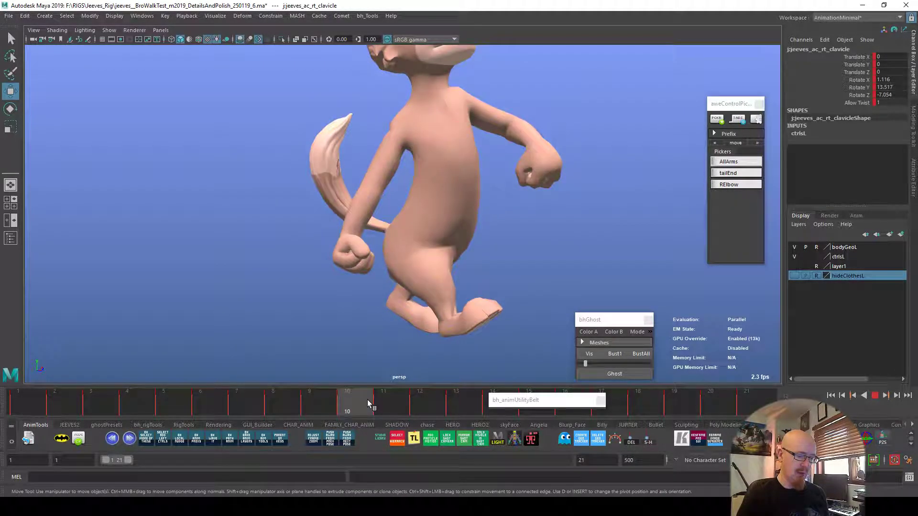
# Select the right hand IK control and create a motion trail for it.
pyautogui.press('k')
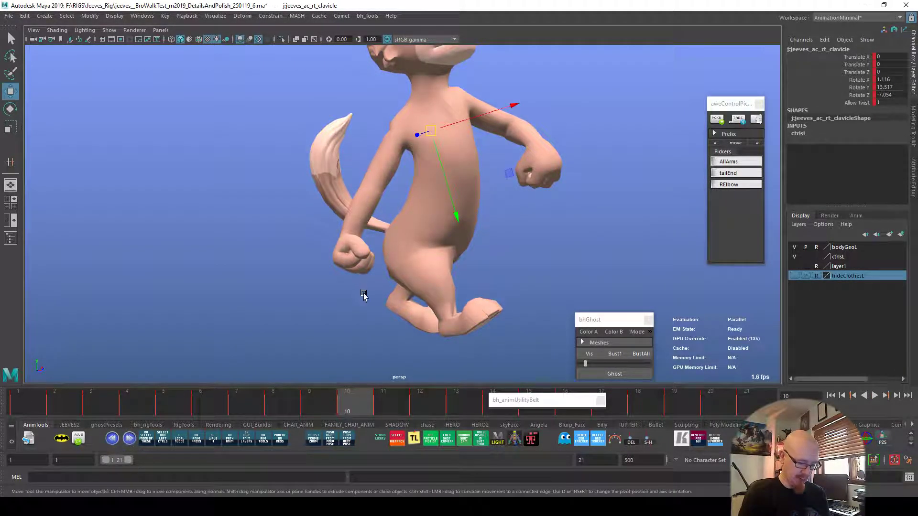
pyautogui.click(334, 234)
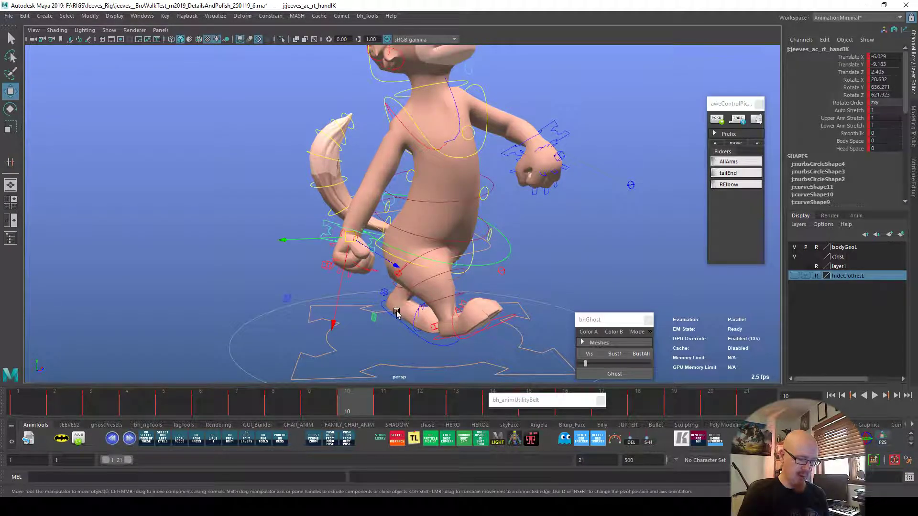
pyautogui.moveTo(351, 241); pyautogui.dragTo(343, 239)
pyautogui.click(321, 241)
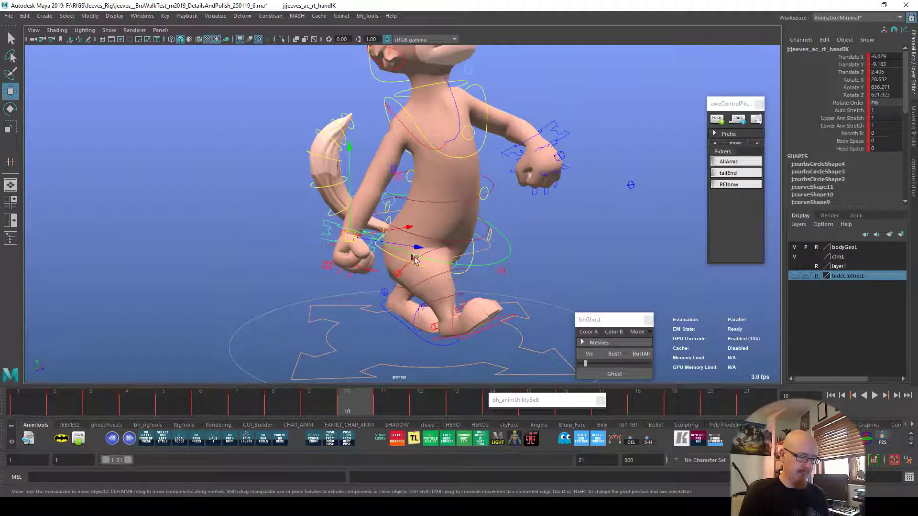
pyautogui.moveTo(612, 313); pyautogui.dragTo(661, 280)
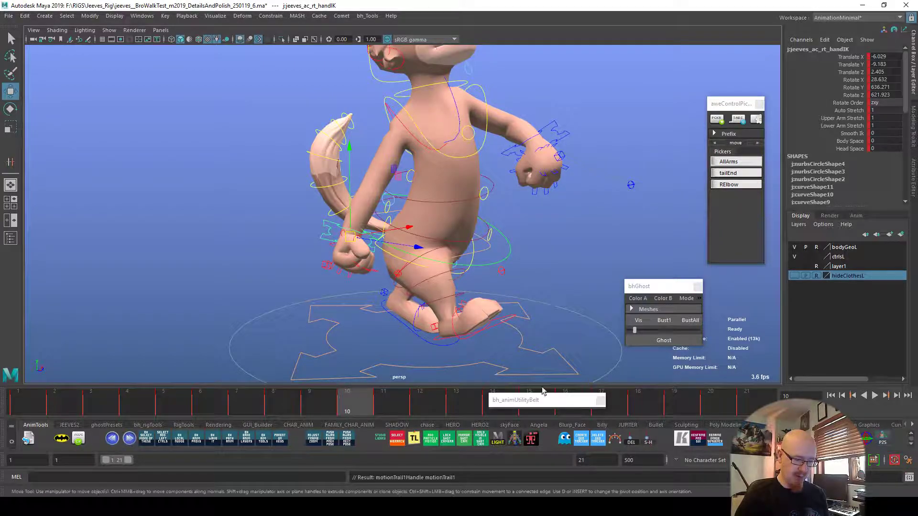
pyautogui.keyDown('alt'); pyautogui.moveTo(514, 349); pyautogui.dragTo(548, 351); pyautogui.keyUp('alt')
pyautogui.keyDown('alt'); pyautogui.moveTo(548, 352); pyautogui.dragTo(617, 357, button='right'); pyautogui.keyUp('alt')
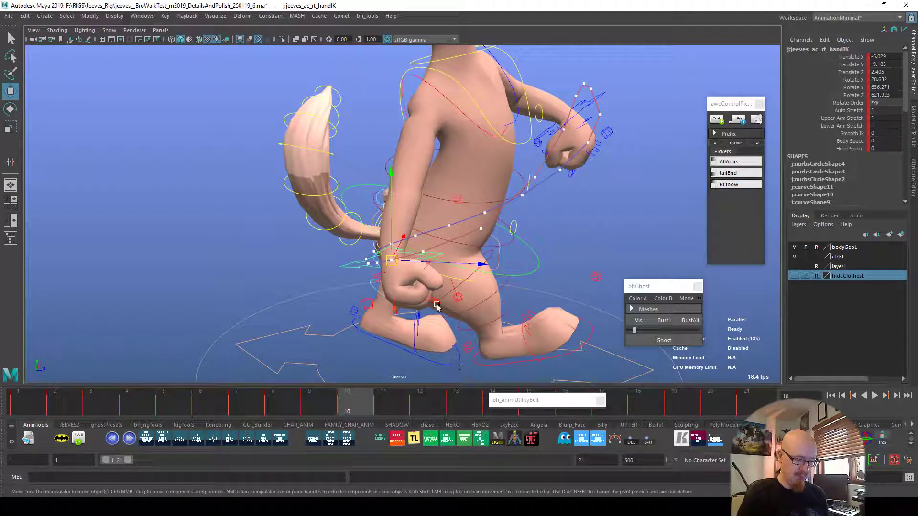
# Adjust the right hand IK control along its motion trail, placing it at about X -6.3, Y -8.4, Z 0.6 on frame 9.
pyautogui.moveTo(391, 177); pyautogui.dragTo(396, 177)
pyautogui.click(373, 401)
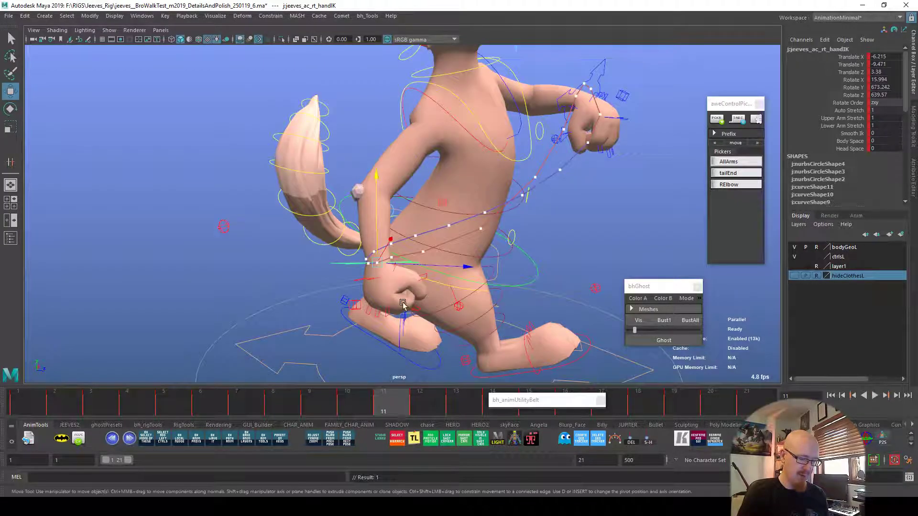
pyautogui.moveTo(388, 408); pyautogui.dragTo(318, 413)
pyautogui.moveTo(424, 224); pyautogui.dragTo(501, 253)
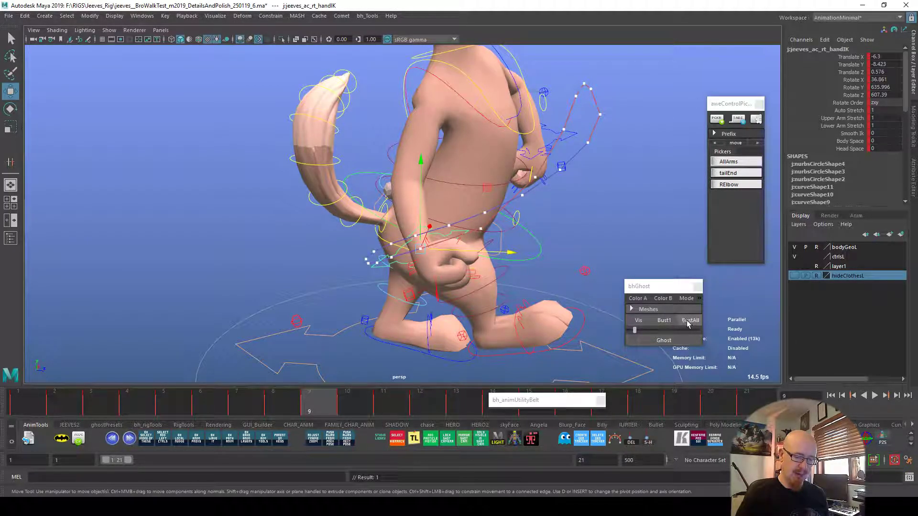
# Delete the hand's motion trail and ghost the elbow tracker across frames 7 to 15.
pyautogui.click(631, 438)
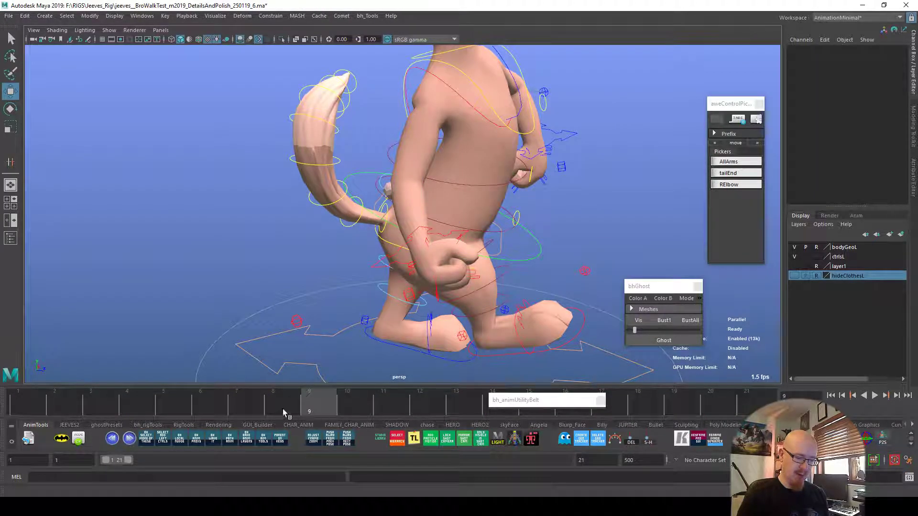
pyautogui.hotkey('alt', 'v')
pyautogui.hotkey('alt', 'v')
pyautogui.moveTo(149, 405); pyautogui.dragTo(453, 405)
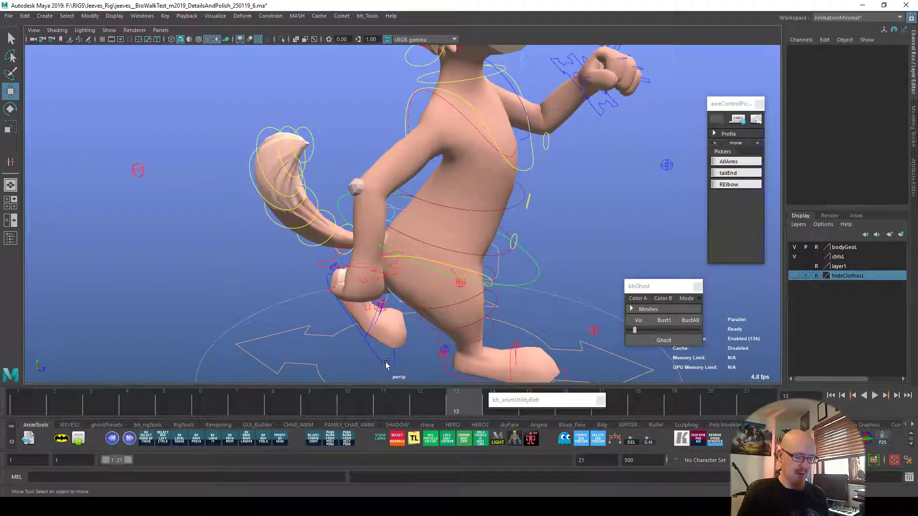
pyautogui.keyDown('shift'); pyautogui.moveTo(252, 404); pyautogui.dragTo(554, 406); pyautogui.keyUp('shift')
pyautogui.click(650, 340)
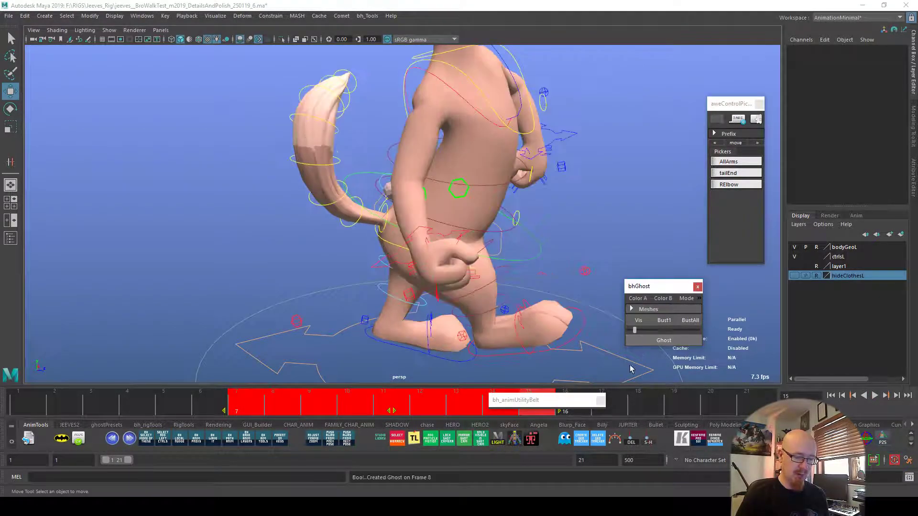
# Set the bodyGeoL layer's display type back to Template and scrub through the elbow's arc around frames 10 to 13.
pyautogui.click(816, 247)
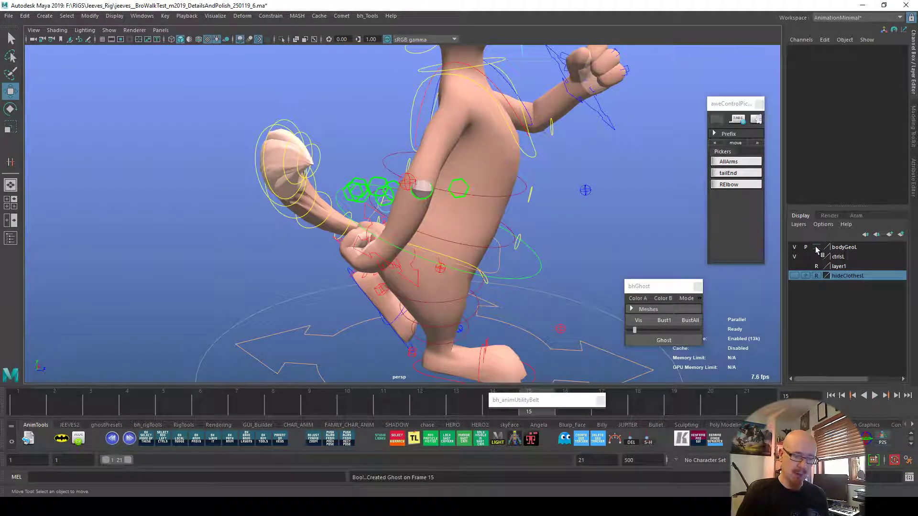
pyautogui.click(816, 252)
pyautogui.moveTo(664, 260)
pyautogui.keyDown('alt'); pyautogui.mouseDown()
pyautogui.moveTo(577, 287)
pyautogui.moveTo(678, 252)
pyautogui.mouseUp(); pyautogui.keyUp('alt')
pyautogui.moveTo(362, 403)
pyautogui.mouseDown()
pyautogui.moveTo(245, 414)
pyautogui.moveTo(309, 414)
pyautogui.moveTo(331, 426)
pyautogui.moveTo(385, 420)
pyautogui.moveTo(292, 424)
pyautogui.moveTo(372, 427)
pyautogui.moveTo(431, 422)
pyautogui.moveTo(449, 417)
pyautogui.moveTo(391, 412)
pyautogui.moveTo(453, 406)
pyautogui.mouseUp()
pyautogui.moveTo(499, 333)
pyautogui.keyDown('alt'); pyautogui.mouseDown()
pyautogui.moveTo(612, 364)
pyautogui.moveTo(594, 349)
pyautogui.mouseUp(); pyautogui.keyUp('alt')
# At frame 11, adjust the right arm pole control's position and refresh the elbow ghost.
pyautogui.moveTo(454, 411)
pyautogui.mouseDown()
pyautogui.moveTo(352, 415)
pyautogui.moveTo(384, 419)
pyautogui.mouseUp()
pyautogui.click(529, 344)
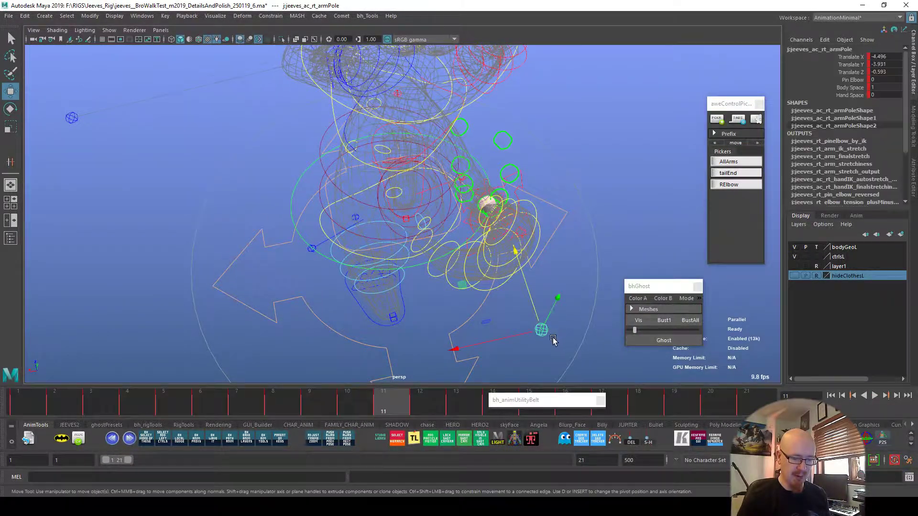
pyautogui.moveTo(529, 344); pyautogui.dragTo(498, 344)
pyautogui.press('g')
# At frame 14, move the right arm pole control to about X -5.7, Y -0.5, Z 0.7 and refresh the elbow ghost.
pyautogui.moveTo(563, 339)
pyautogui.keyDown('alt'); pyautogui.mouseDown()
pyautogui.moveTo(440, 293)
pyautogui.moveTo(401, 384)
pyautogui.moveTo(242, 401)
pyautogui.moveTo(457, 413)
pyautogui.moveTo(492, 404)
pyautogui.mouseUp(); pyautogui.keyUp('alt')
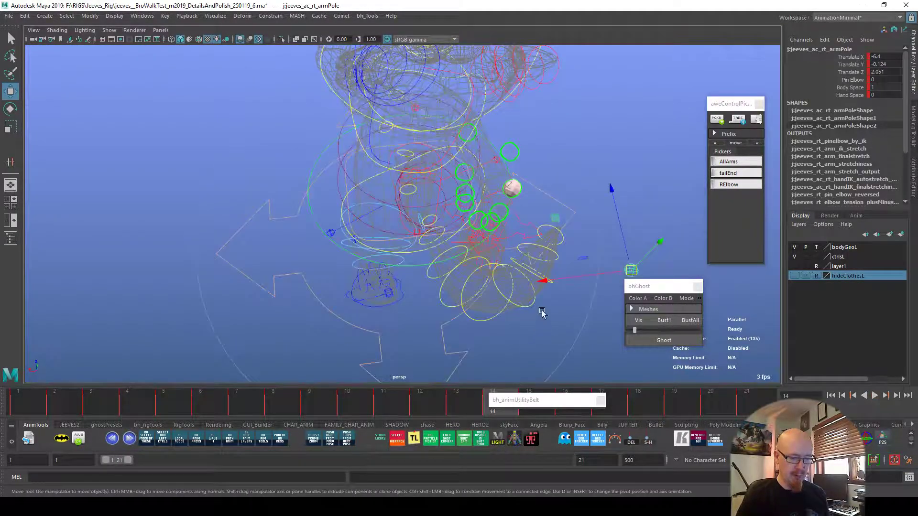
pyautogui.moveTo(632, 270); pyautogui.dragTo(619, 291)
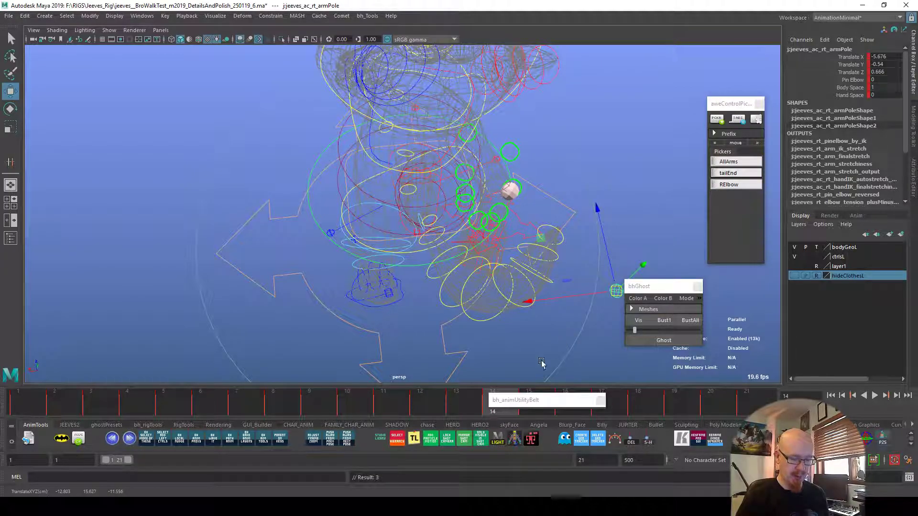
pyautogui.press('g')
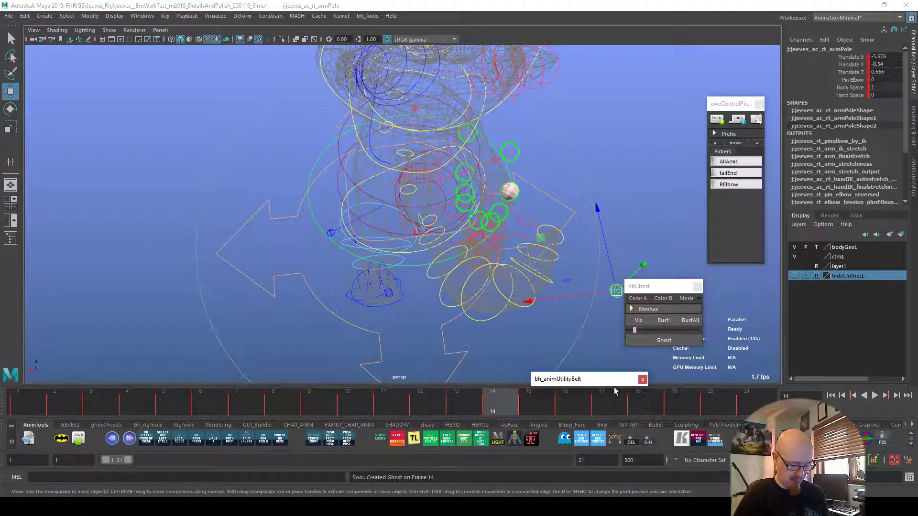
# Ghost the elbow tracker across frames 12 to 18 and view its arc from the front.
pyautogui.hotkey('alt', '1')
pyautogui.click(550, 339)
pyautogui.keyDown('shift'); pyautogui.moveTo(377, 410); pyautogui.dragTo(606, 412); pyautogui.keyUp('shift')
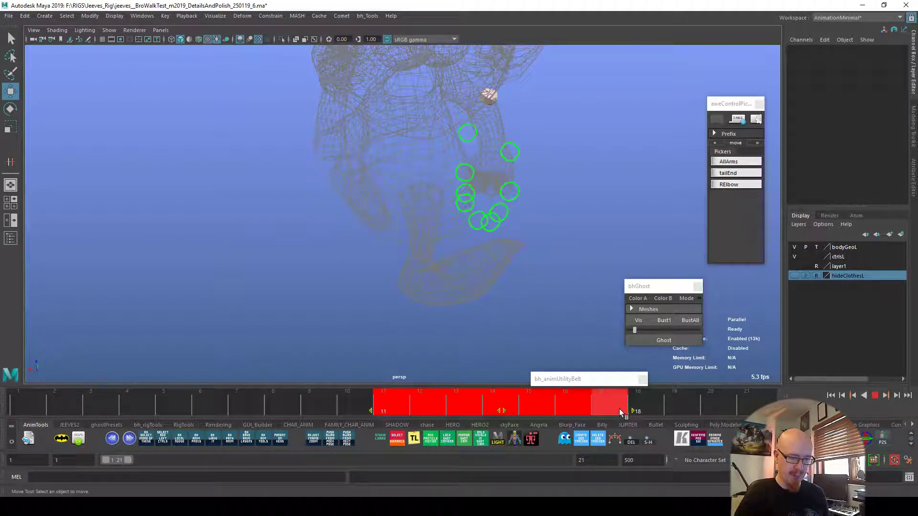
pyautogui.click(667, 340)
pyautogui.keyDown('shift'); pyautogui.moveTo(423, 404); pyautogui.dragTo(665, 408); pyautogui.keyUp('shift')
pyautogui.click(636, 341)
pyautogui.keyDown('alt'); pyautogui.moveTo(594, 332); pyautogui.dragTo(540, 321); pyautogui.keyUp('alt')
pyautogui.keyDown('alt'); pyautogui.moveTo(572, 239); pyautogui.dragTo(616, 239); pyautogui.keyUp('alt')
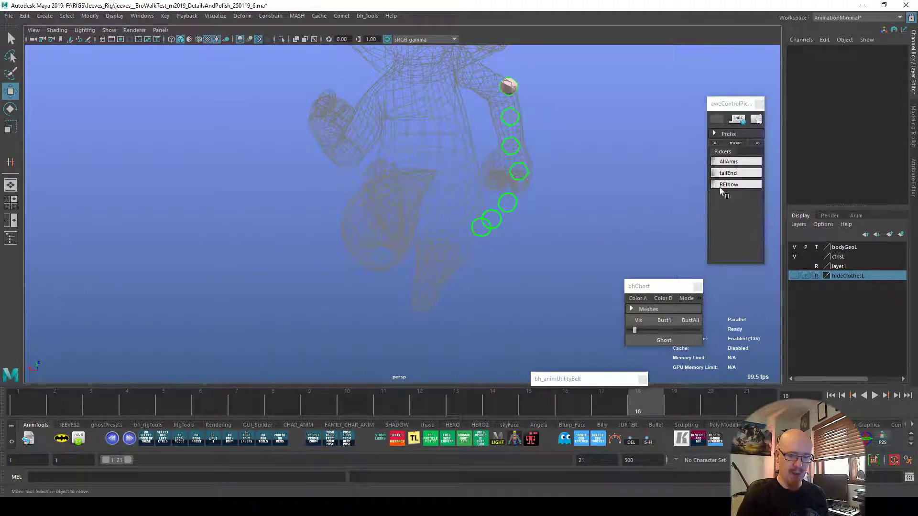
# At frame 16, move the right arm pole control to about X -8.0, Y -1.7, Z 15.3.
pyautogui.click(728, 184)
pyautogui.moveTo(485, 405); pyautogui.dragTo(564, 411)
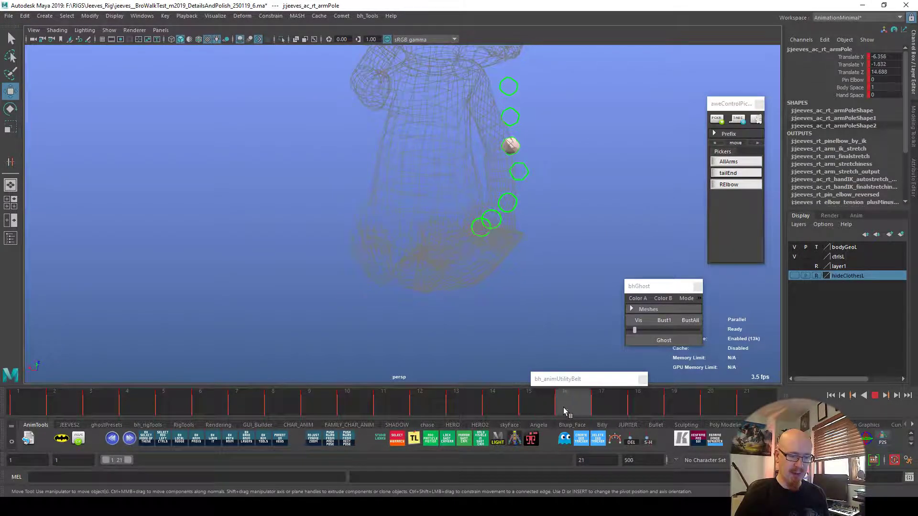
pyautogui.moveTo(659, 88); pyautogui.dragTo(608, 125)
pyautogui.keyDown('alt'); pyautogui.moveTo(597, 210); pyautogui.dragTo(537, 257); pyautogui.keyUp('alt')
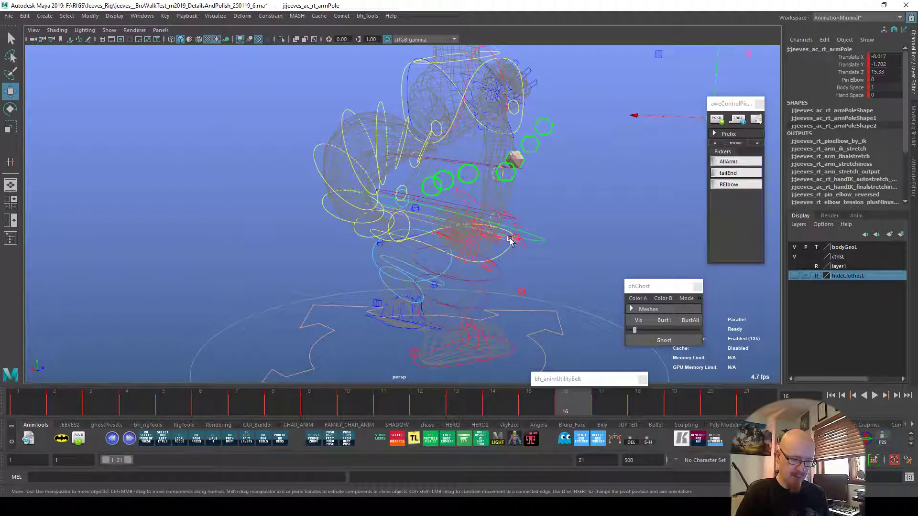
# At frame 16, move the right hand IK control to about X -6.1, Y -7.3, Z 0.8, checking the elbow's path from front and side.
pyautogui.click(522, 220)
pyautogui.keyDown('alt'); pyautogui.moveTo(612, 260); pyautogui.dragTo(523, 215); pyautogui.keyUp('alt')
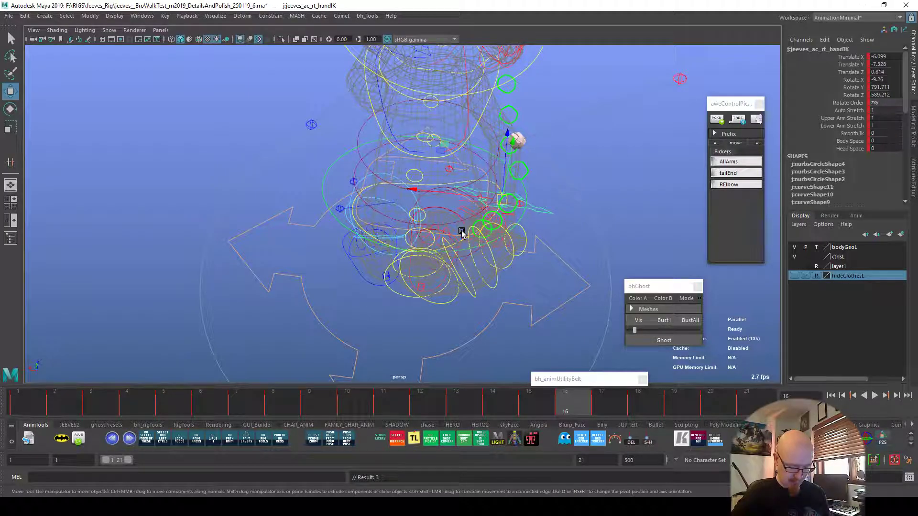
pyautogui.keyDown('alt'); pyautogui.moveTo(462, 233); pyautogui.dragTo(478, 247); pyautogui.keyUp('alt')
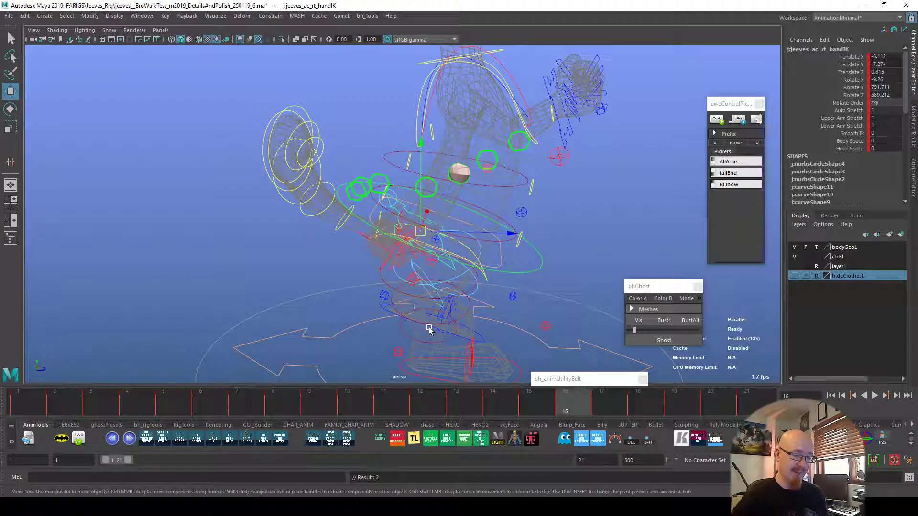
pyautogui.moveTo(514, 232); pyautogui.dragTo(510, 233)
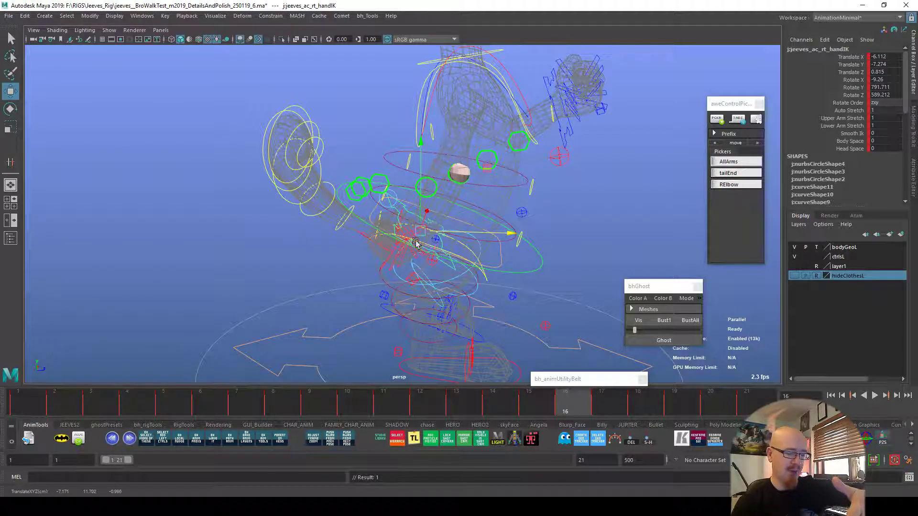
pyautogui.keyDown('alt'); pyautogui.moveTo(557, 313); pyautogui.dragTo(607, 285); pyautogui.keyUp('alt')
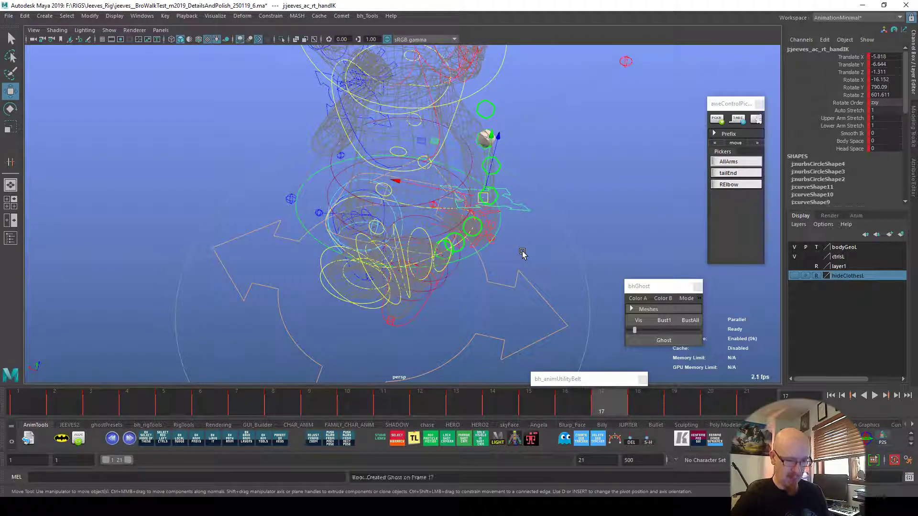
# Step through frames 13 to 16, fine-tuning the right hand IK control and refreshing the elbow ghosts at frames 14 to 16.
pyautogui.keyDown('alt'); pyautogui.moveTo(588, 320); pyautogui.dragTo(518, 275); pyautogui.keyUp('alt')
pyautogui.moveTo(406, 414); pyautogui.dragTo(461, 412)
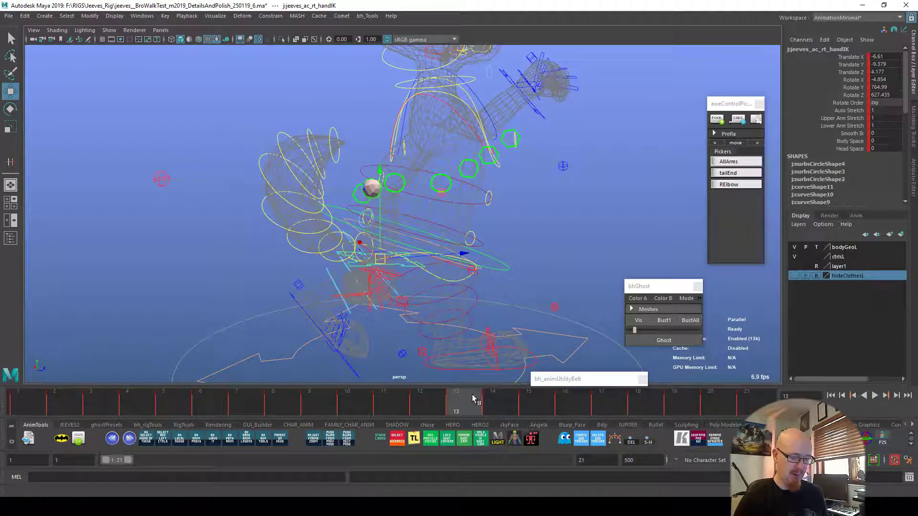
pyautogui.click(483, 408)
pyautogui.click(465, 441)
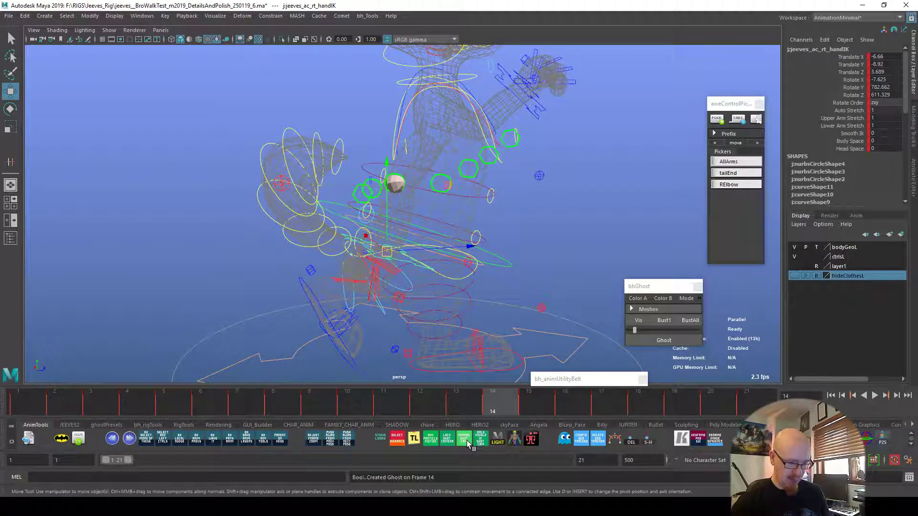
pyautogui.moveTo(500, 399); pyautogui.dragTo(545, 402)
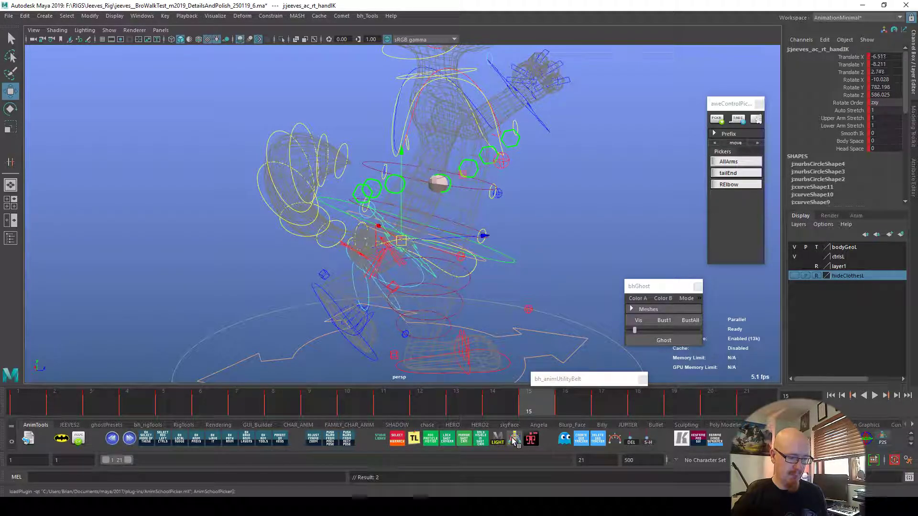
pyautogui.click(514, 440)
pyautogui.moveTo(562, 402); pyautogui.dragTo(564, 403)
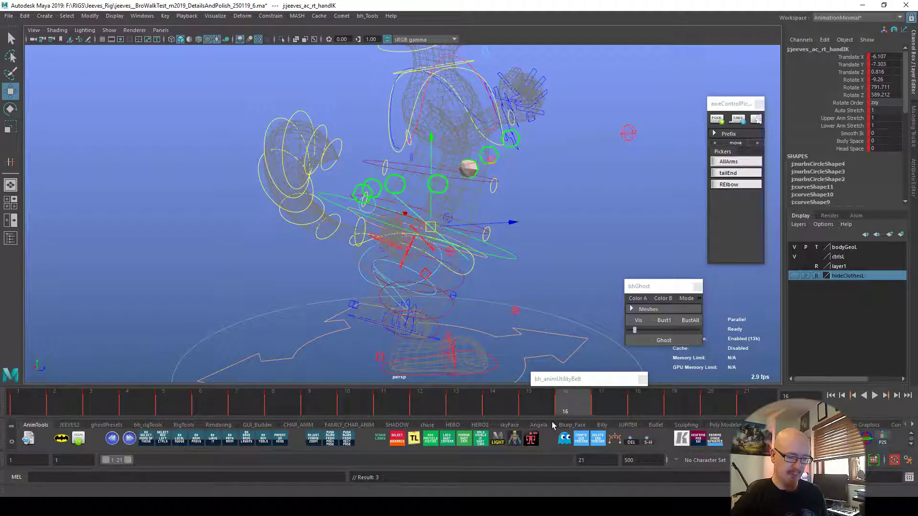
pyautogui.press('g')
# At frame 17, nudge the right arm pole and move the hand IK control to about X -5.8, Y -6.5, Z -1.4, refreshing the elbow ghost.
pyautogui.click(596, 404)
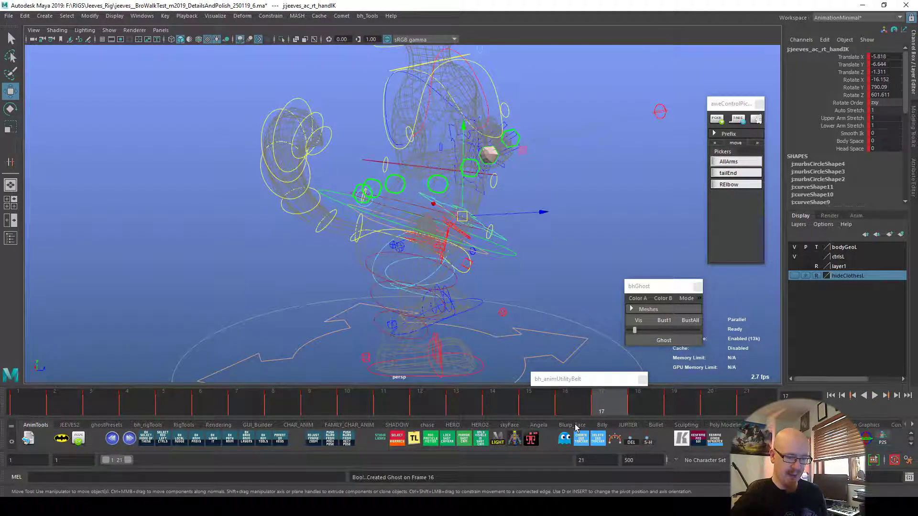
pyautogui.press('Right')
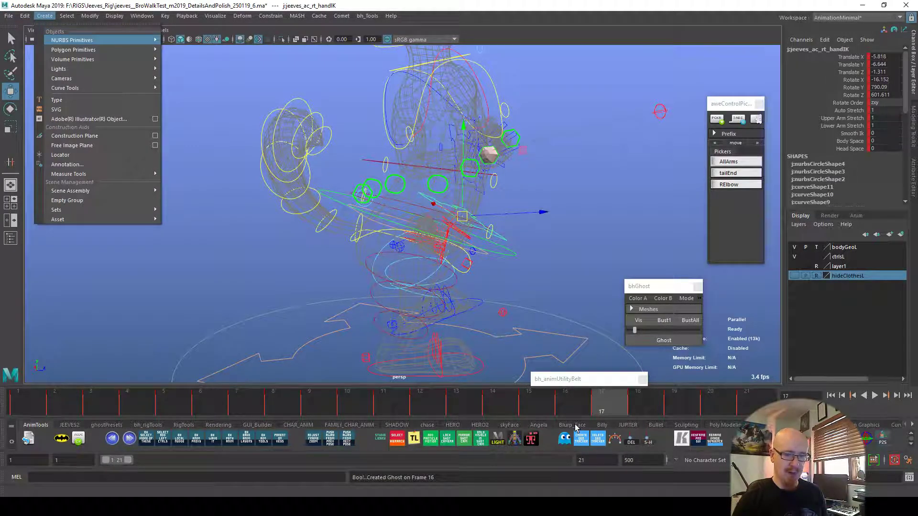
pyautogui.click(651, 153)
pyautogui.click(664, 116)
pyautogui.moveTo(659, 112)
pyautogui.mouseDown()
pyautogui.moveTo(685, 92)
pyautogui.moveTo(664, 106)
pyautogui.mouseUp()
pyautogui.press('s')
pyautogui.click(502, 238)
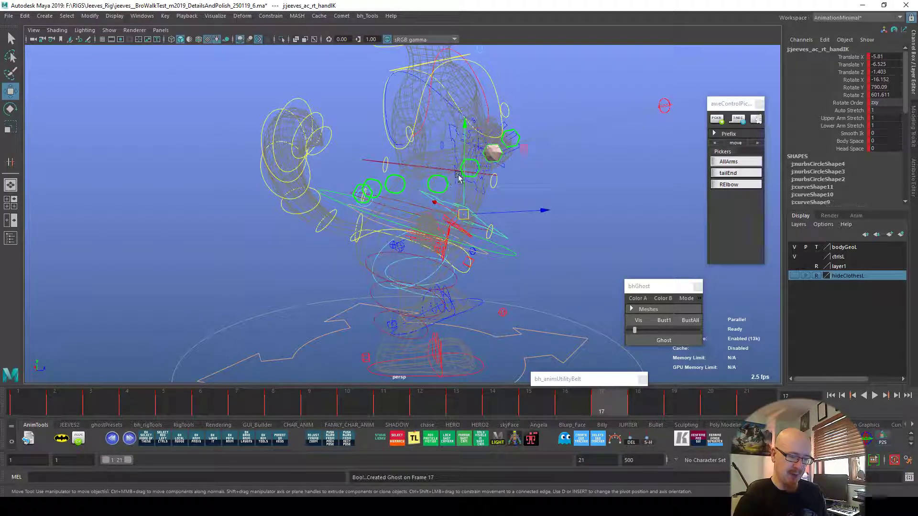
# Ghost the elbow tracker across frames 18 to 21 and return to frame 18.
pyautogui.moveTo(615, 403); pyautogui.dragTo(746, 401)
pyautogui.click(663, 340)
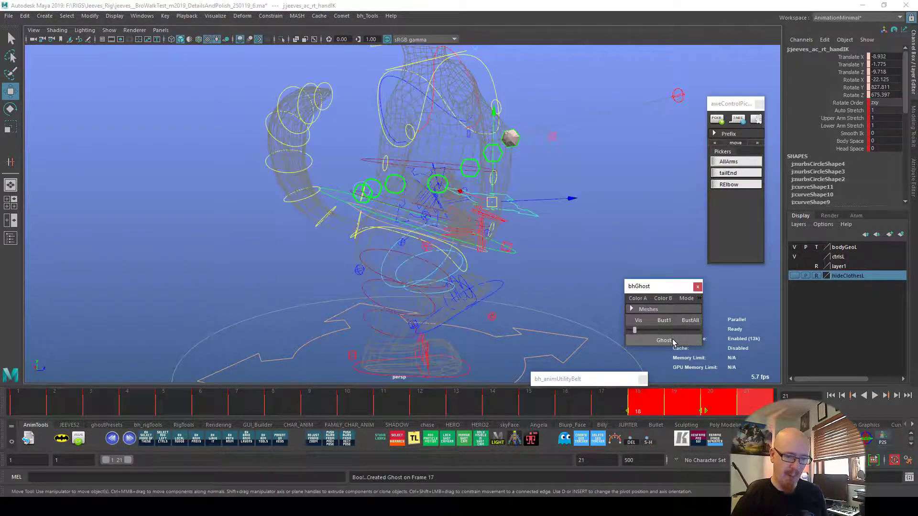
pyautogui.click(644, 408)
pyautogui.moveTo(644, 407)
pyautogui.mouseDown()
pyautogui.moveTo(706, 407)
pyautogui.moveTo(638, 406)
pyautogui.mouseUp()
# At frame 18, nudge the right arm pole and set the hand IK control to about X -5.8, Y -5.7, Z -3.5, refreshing the elbow ghost.
pyautogui.click(678, 95)
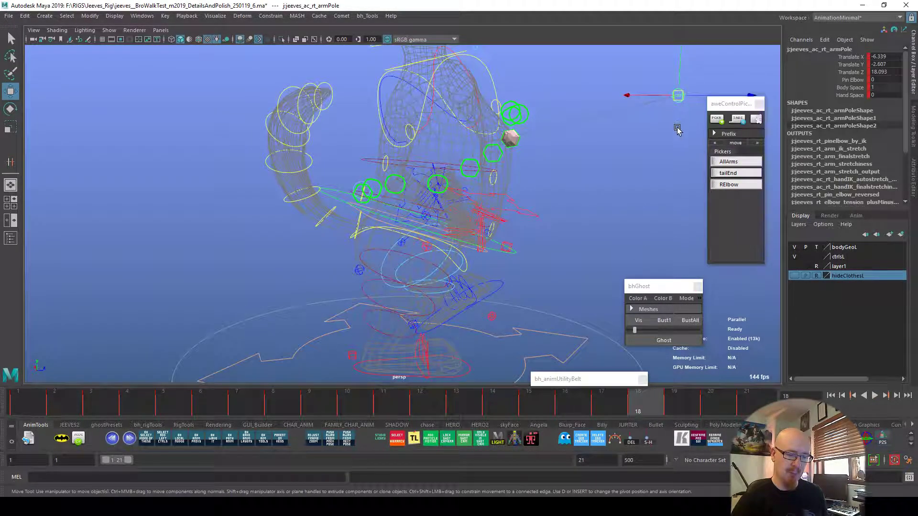
pyautogui.click(530, 213)
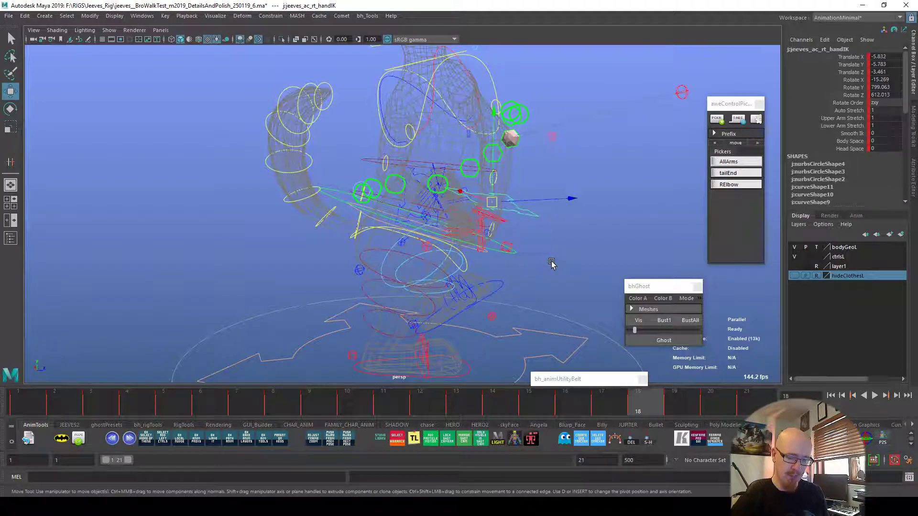
pyautogui.hotkey('alt', 'Up')
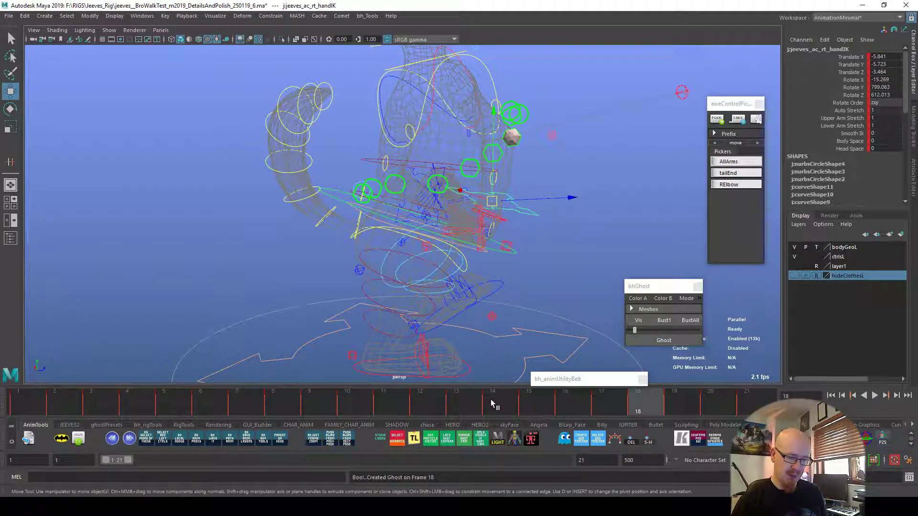
# Step from frame 15 to 16, move the right hand IK control to about X -6.1, Y -7.2, Z 0.7, and deselect it.
pyautogui.moveTo(486, 404); pyautogui.dragTo(519, 404)
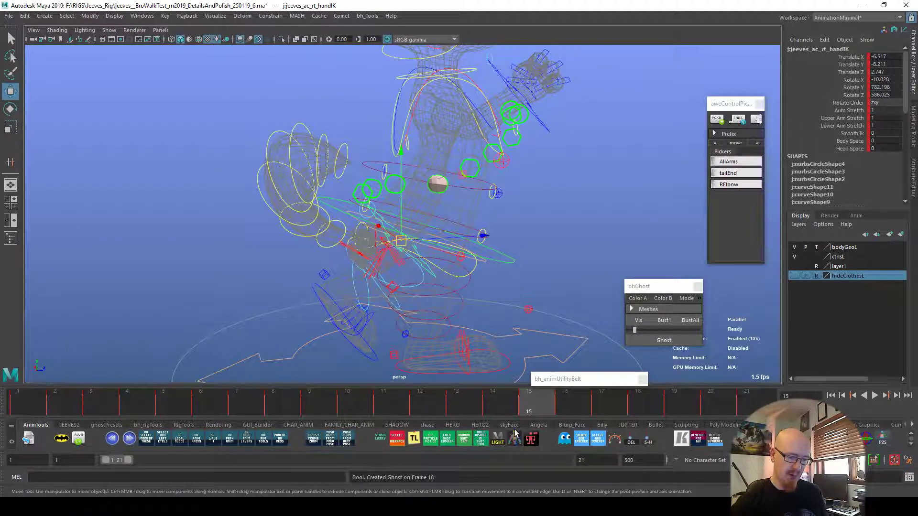
pyautogui.press('.')
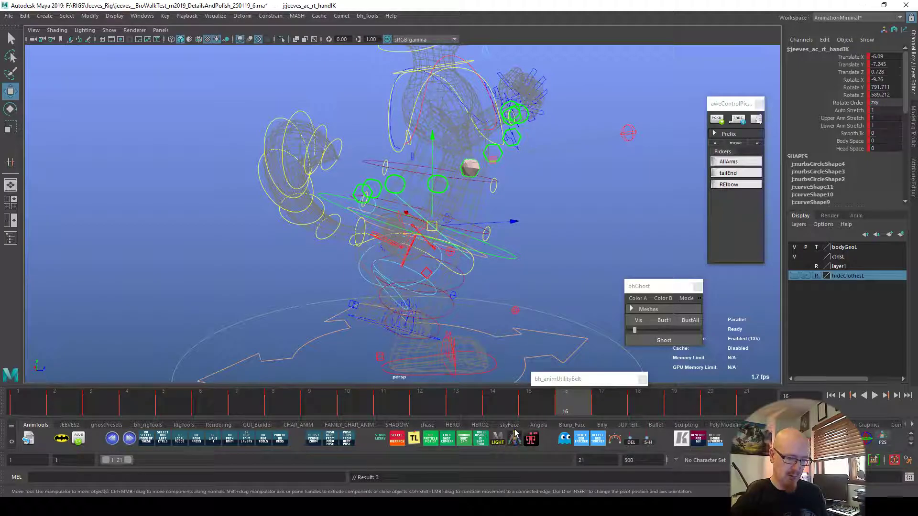
pyautogui.click(583, 306)
# Play back the walk cycle and scrub around frame 12 to check the elbow tracker against its ghosts.
pyautogui.hotkey('alt', 'v')
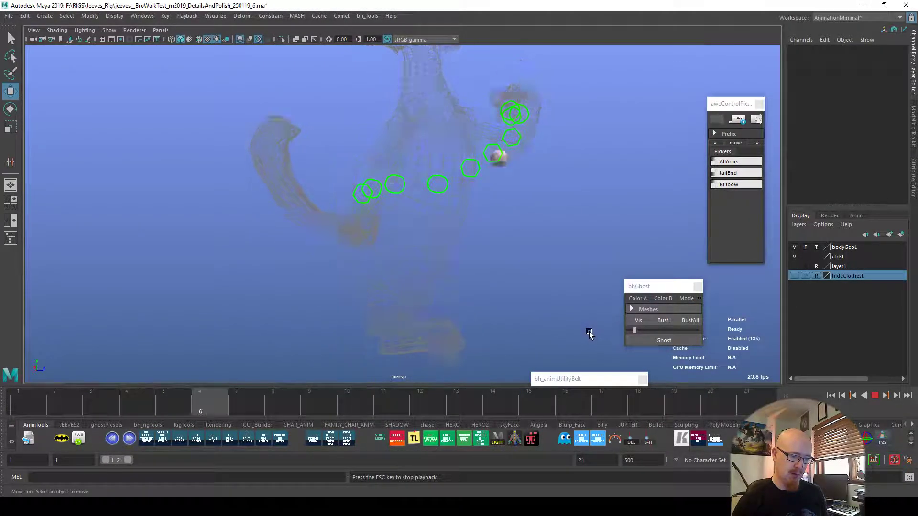
pyautogui.hotkey('alt', 'v')
pyautogui.hotkey('alt', 'v')
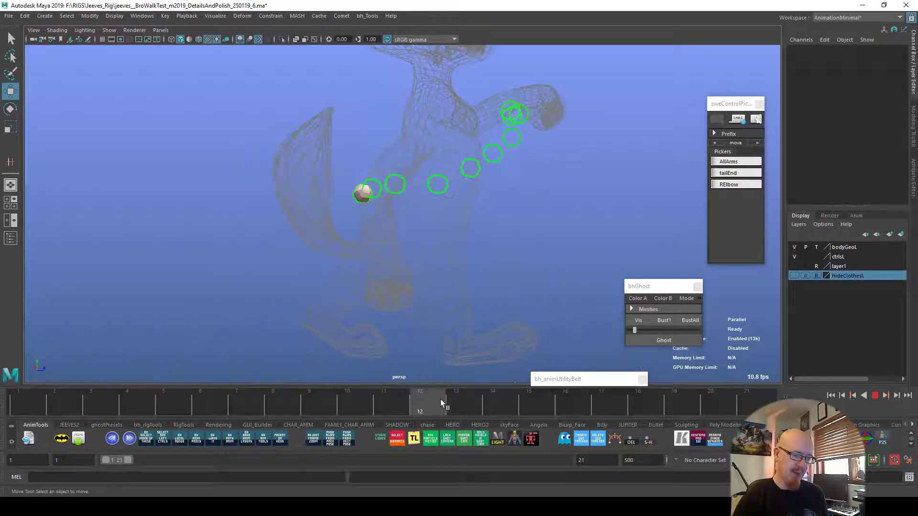
pyautogui.hotkey('alt', 'v')
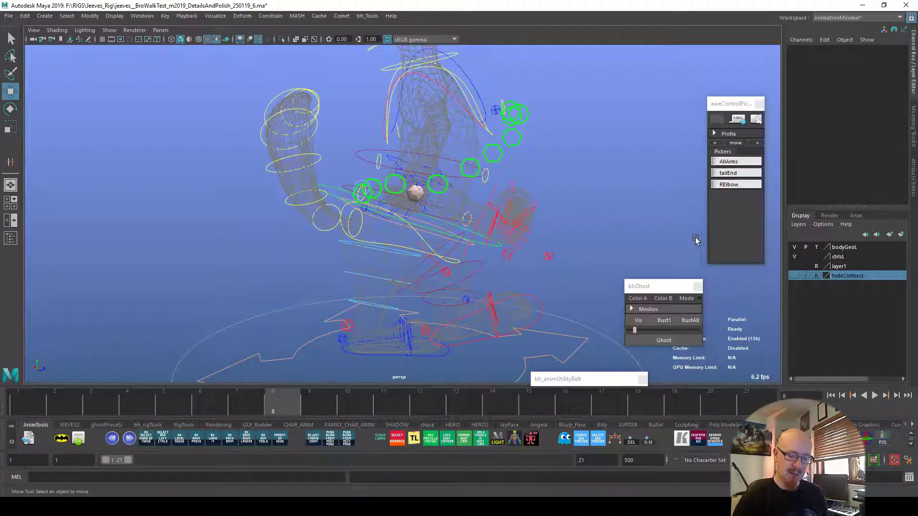
# Delete all elbow ghosts and review the unghosted motion by playback and scrubbing, ending at frame 20.
pyautogui.click(689, 320)
pyautogui.hotkey('alt', 'v')
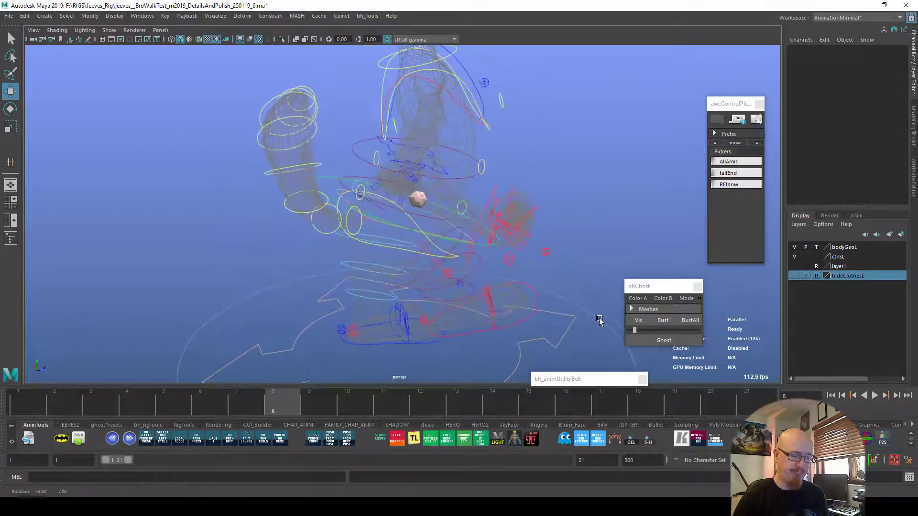
pyautogui.moveTo(596, 406); pyautogui.dragTo(357, 409)
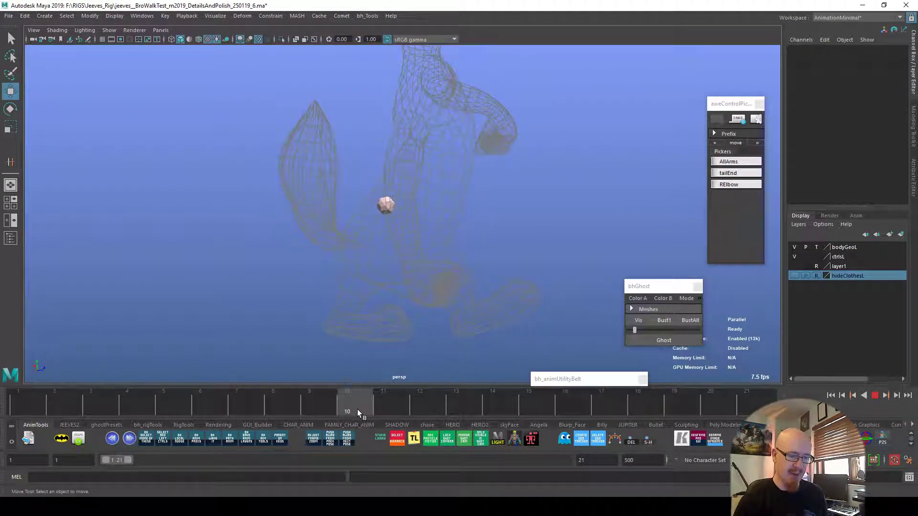
pyautogui.keyDown('alt'); pyautogui.moveTo(458, 365); pyautogui.dragTo(547, 328); pyautogui.keyUp('alt')
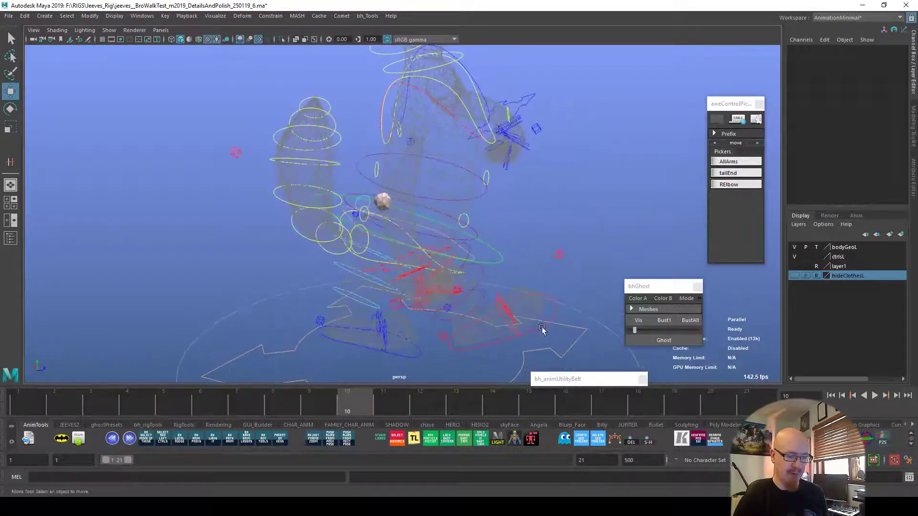
pyautogui.hotkey('alt', 'v')
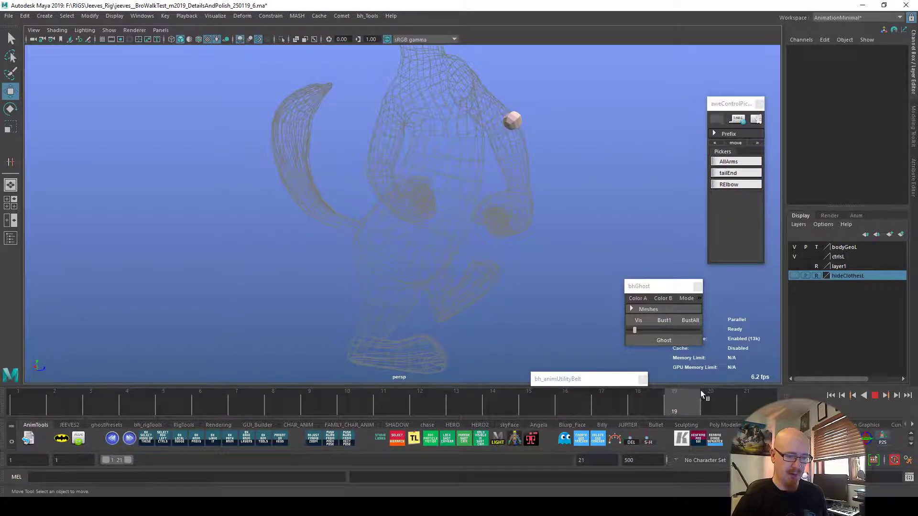
pyautogui.hotkey('alt', 'v')
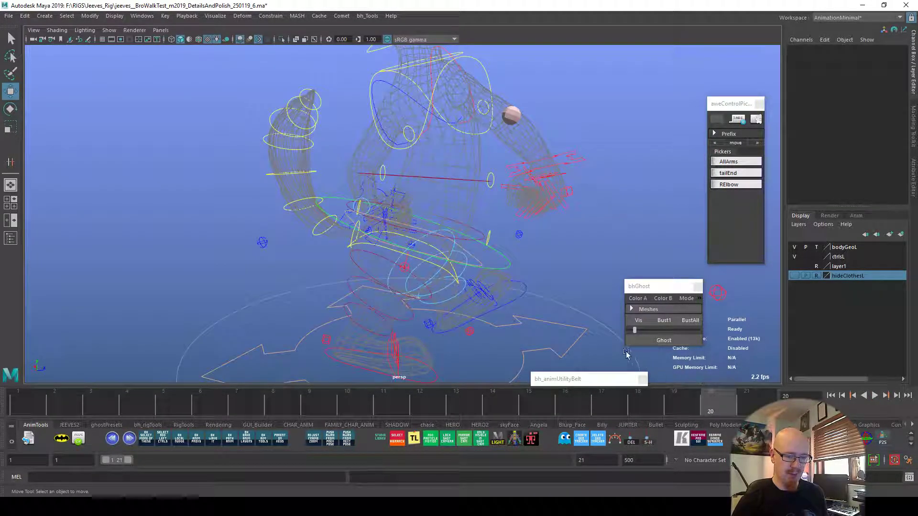
# Ghost the elbow tracker at frames 20, 21 and 2 to follow its arc through the cycle's loop point.
pyautogui.click(675, 340)
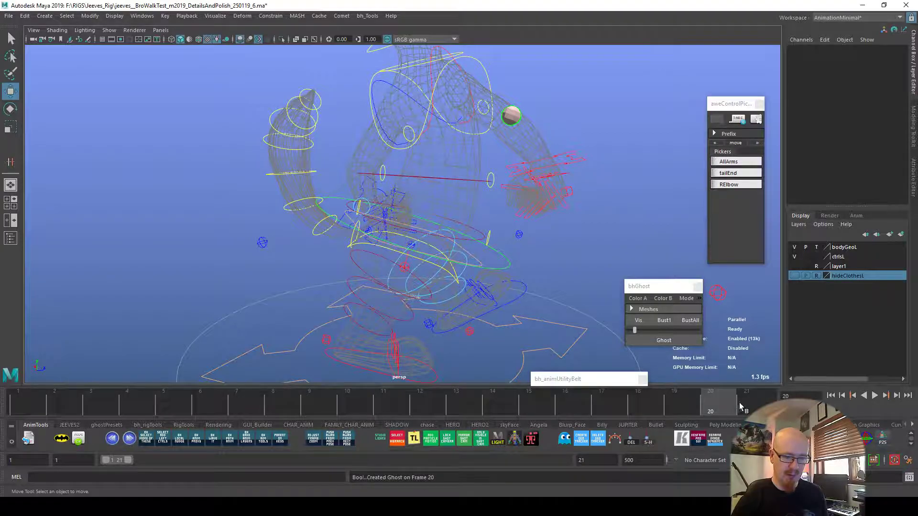
pyautogui.moveTo(737, 403)
pyautogui.mouseDown()
pyautogui.moveTo(686, 403)
pyautogui.moveTo(753, 408)
pyautogui.mouseUp()
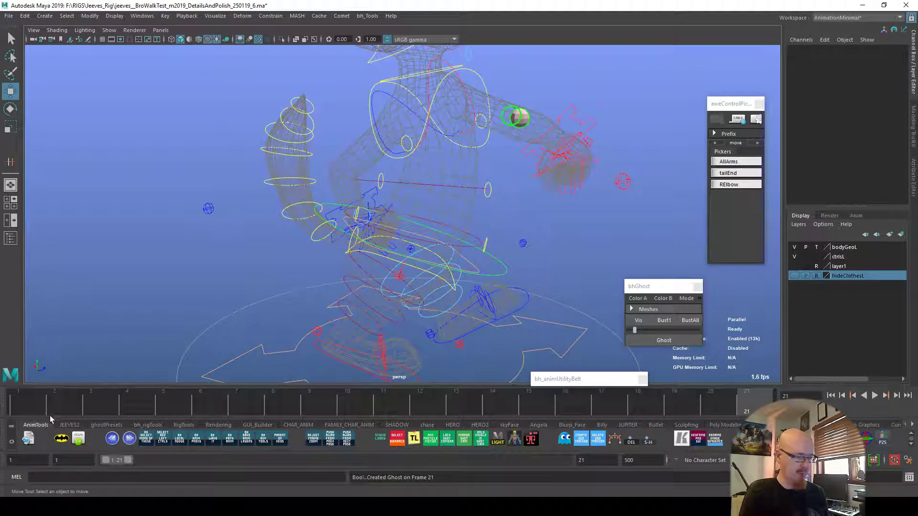
pyautogui.moveTo(34, 411); pyautogui.dragTo(54, 413)
pyautogui.click(664, 340)
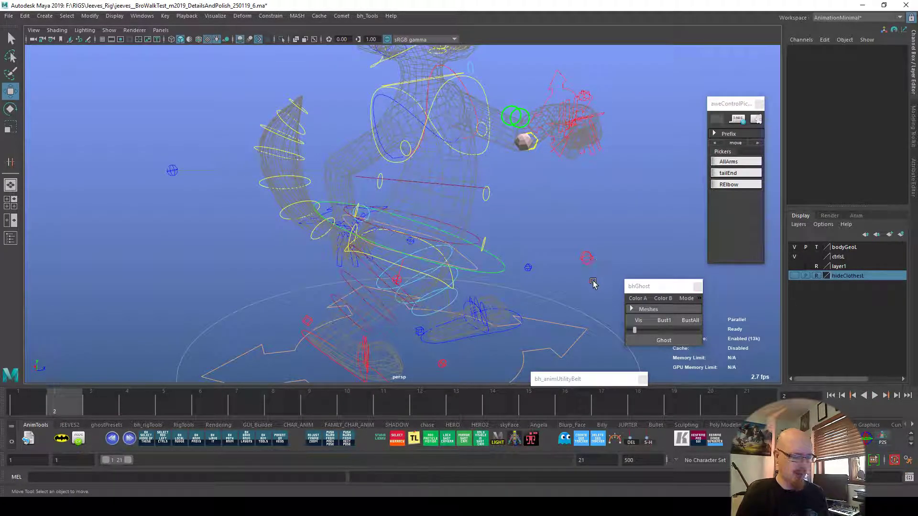
# At frame 2, move the right arm pole control to about X -6.4, Y -7.2, Z 8.3.
pyautogui.click(586, 258)
pyautogui.keyDown('alt'); pyautogui.moveTo(583, 261); pyautogui.dragTo(232, 219); pyautogui.keyUp('alt')
pyautogui.keyDown('alt'); pyautogui.moveTo(292, 255); pyautogui.dragTo(383, 261); pyautogui.keyUp('alt')
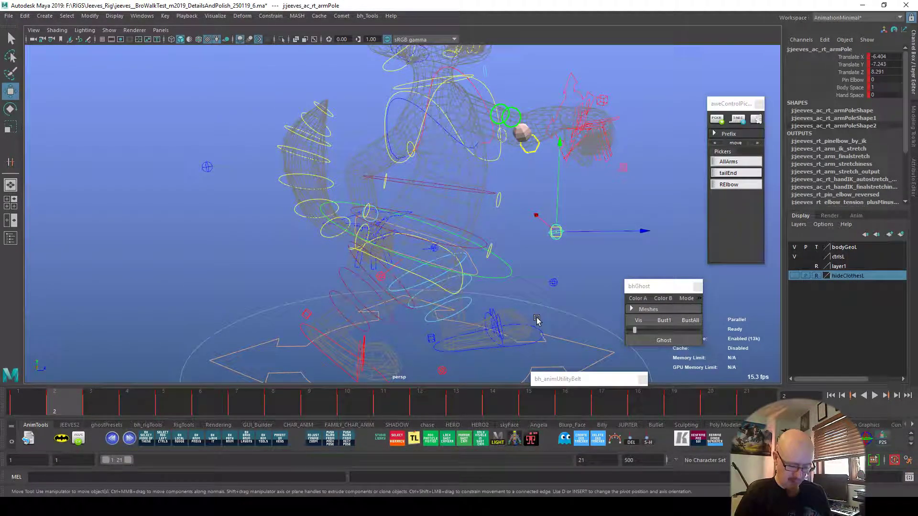
# At frame 3, move the right arm pole control to about X -4.7, Y -7.0, Z 20.6 and ghost the elbow tracker.
pyautogui.moveTo(156, 392); pyautogui.dragTo(127, 398)
pyautogui.keyDown('alt'); pyautogui.moveTo(605, 272); pyautogui.dragTo(517, 278); pyautogui.keyUp('alt')
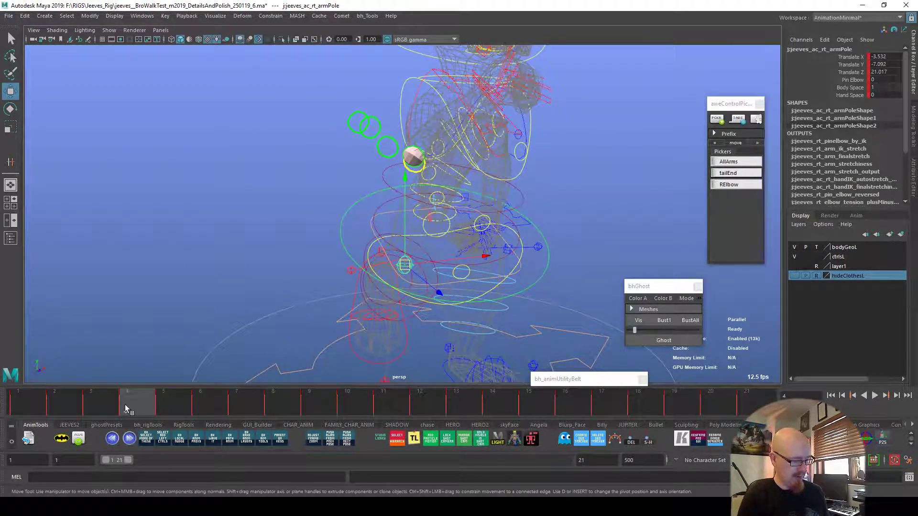
pyautogui.click(107, 407)
pyautogui.moveTo(429, 266); pyautogui.dragTo(402, 266)
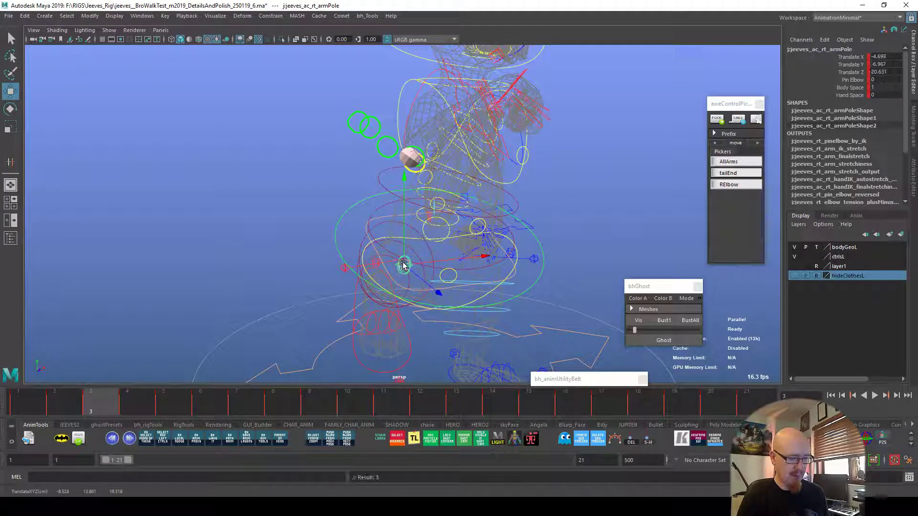
pyautogui.press('g')
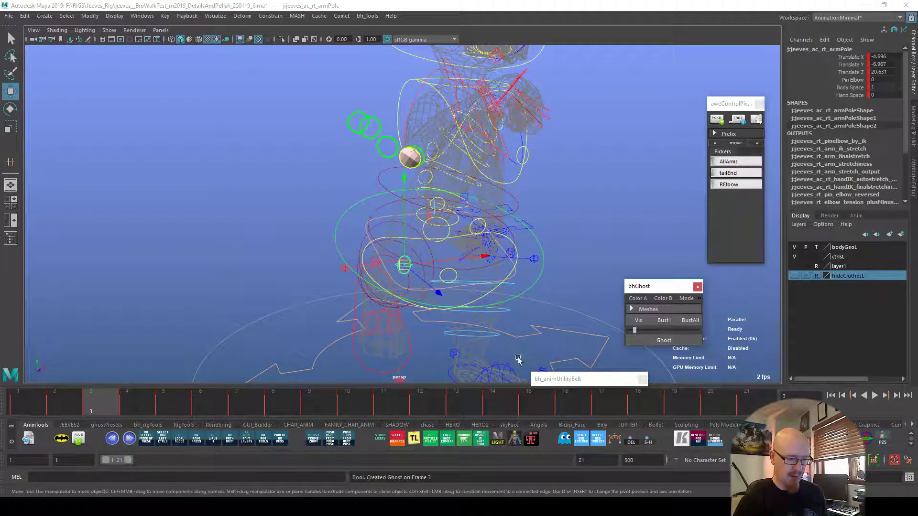
# At frame 5, move the right arm pole control to about X -1.7, Y -7.8, Z 19.5 and ghost the elbow tracker.
pyautogui.click(132, 407)
pyautogui.moveTo(156, 408)
pyautogui.mouseDown()
pyautogui.moveTo(168, 406)
pyautogui.moveTo(100, 401)
pyautogui.moveTo(160, 406)
pyautogui.mouseUp()
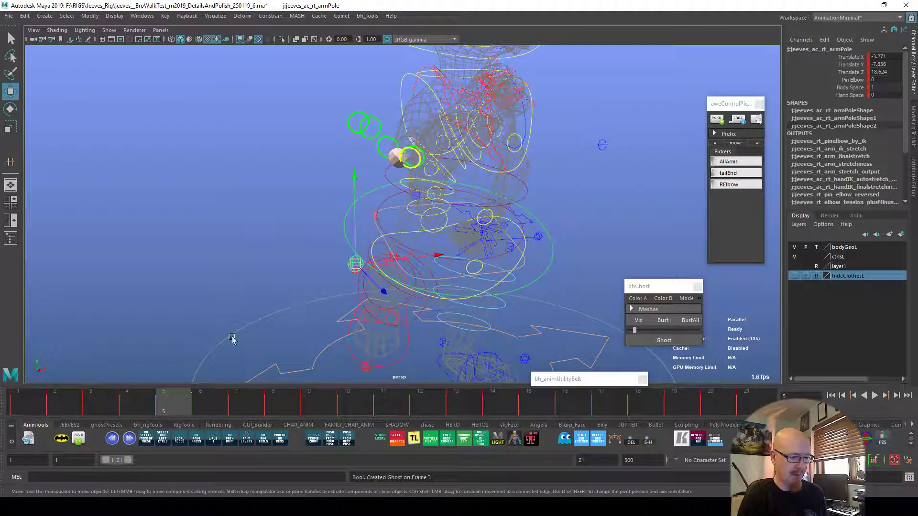
pyautogui.moveTo(354, 266); pyautogui.dragTo(390, 266)
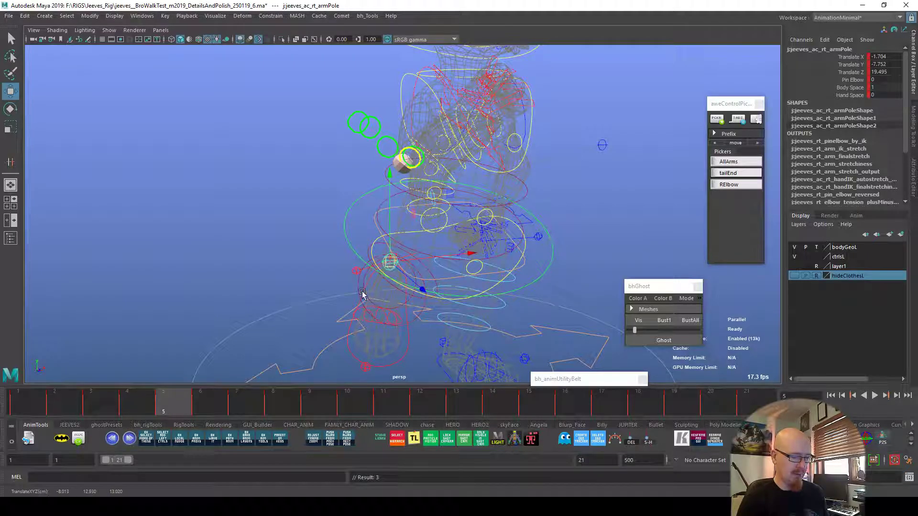
pyautogui.press('g')
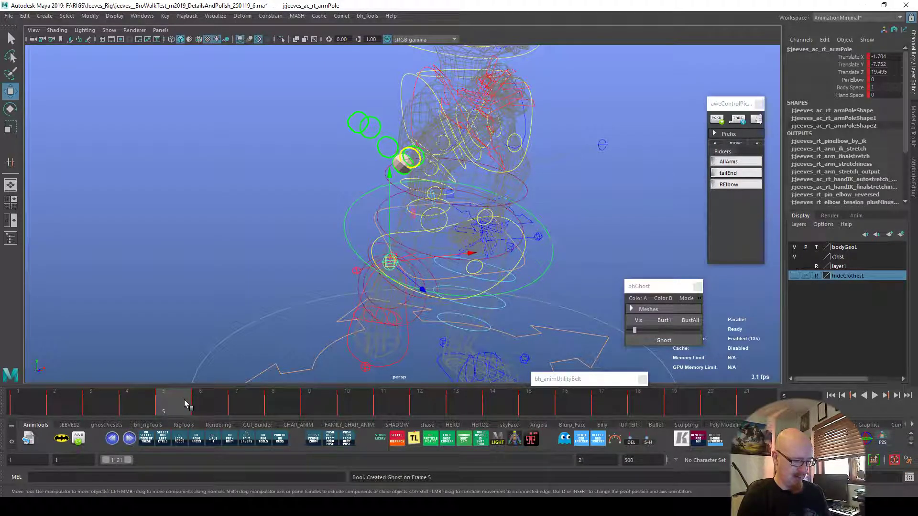
# Ghost the elbow tracker at frames 6, 7 and 8 to continue its arc.
pyautogui.click(213, 403)
pyautogui.click(248, 401)
pyautogui.press('g')
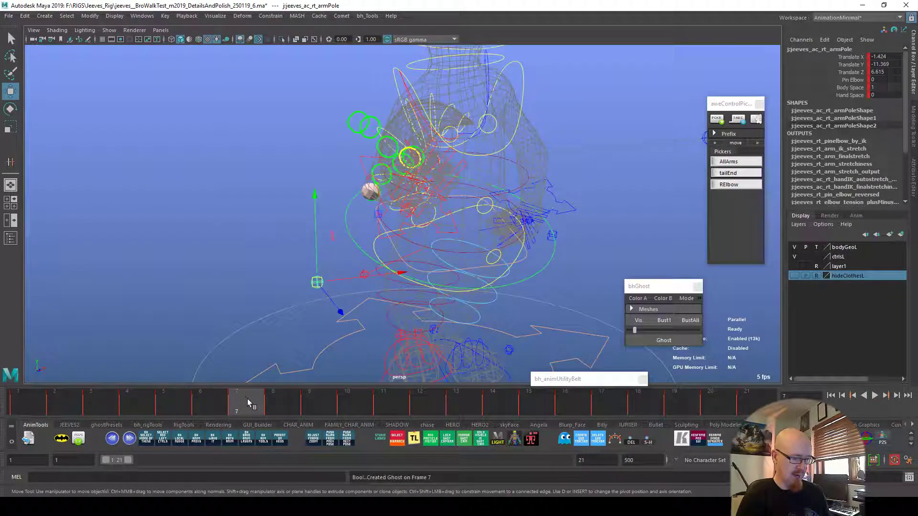
pyautogui.click(275, 402)
pyautogui.moveTo(447, 340)
pyautogui.keyDown('alt'); pyautogui.mouseDown()
pyautogui.moveTo(526, 343)
pyautogui.moveTo(447, 336)
pyautogui.mouseUp(); pyautogui.keyUp('alt')
# At frame 2, move the right arm pole control to about X -6.0, Y -4.8, Z 9.1 and ghost the elbow tracker.
pyautogui.moveTo(248, 402); pyautogui.dragTo(54, 404)
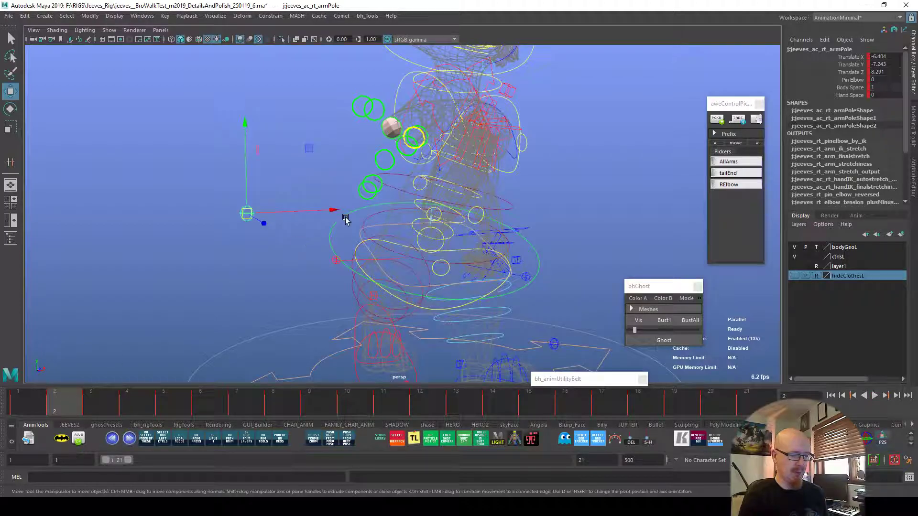
pyautogui.moveTo(246, 214); pyautogui.dragTo(319, 227)
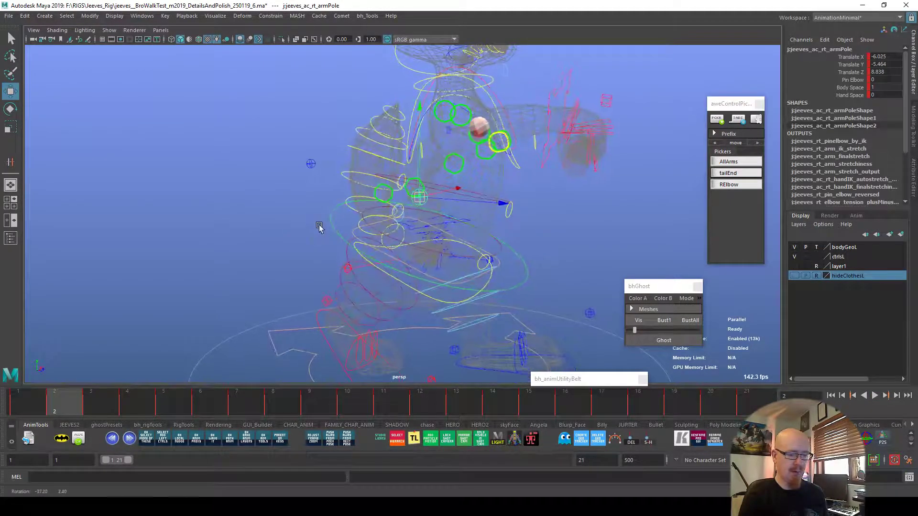
pyautogui.moveTo(429, 204); pyautogui.dragTo(423, 201)
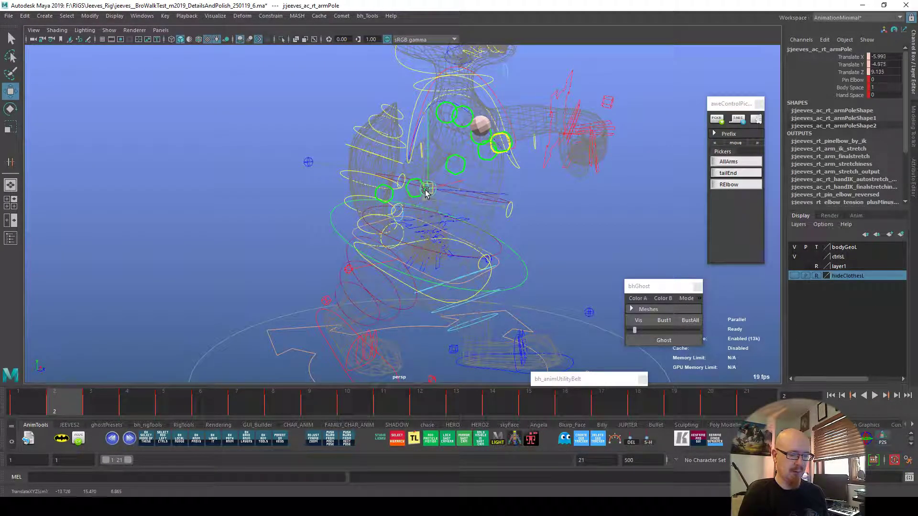
pyautogui.press('g')
pyautogui.keyDown('alt'); pyautogui.moveTo(575, 287); pyautogui.dragTo(507, 297); pyautogui.keyUp('alt')
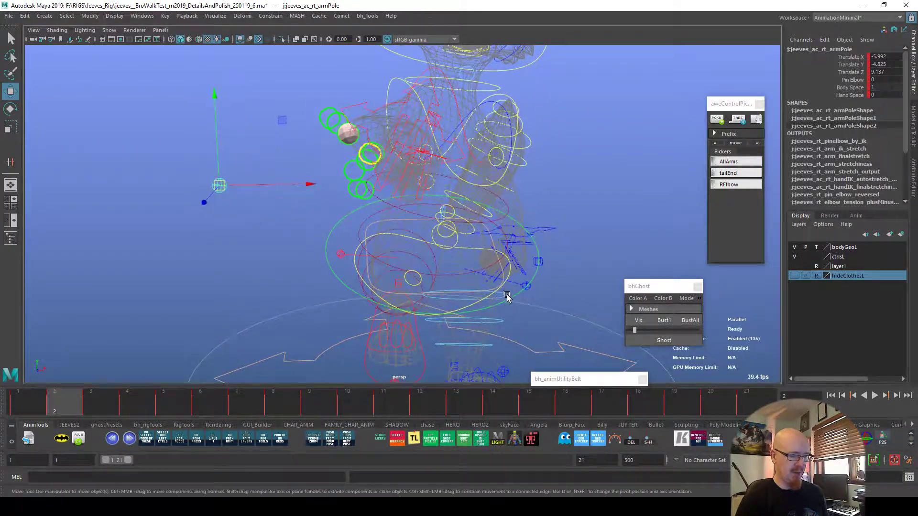
# Set the bodyGeoL layer to reference display, delete all elbow ghosts and clear the selection.
pyautogui.hotkey('alt', 'v')
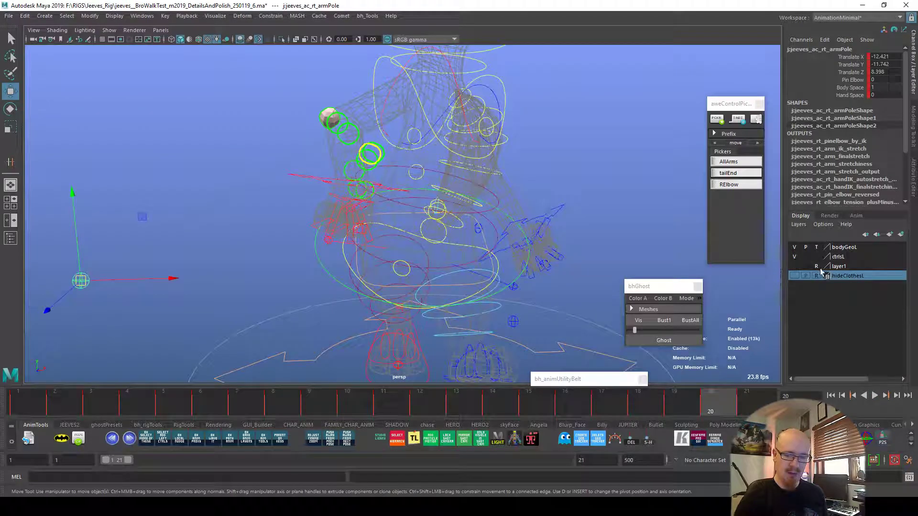
pyautogui.click(816, 247)
pyautogui.keyDown('alt'); pyautogui.moveTo(507, 248); pyautogui.dragTo(574, 246); pyautogui.keyUp('alt')
pyautogui.click(689, 320)
pyautogui.click(657, 266)
# Play back and scrub the walk cycle on the shaded body to check the right elbow's motion.
pyautogui.hotkey('alt', 'v')
pyautogui.keyDown('alt'); pyautogui.moveTo(476, 330); pyautogui.dragTo(426, 318, button='right'); pyautogui.keyUp('alt')
pyautogui.keyDown('alt'); pyautogui.moveTo(486, 321); pyautogui.dragTo(582, 313); pyautogui.keyUp('alt')
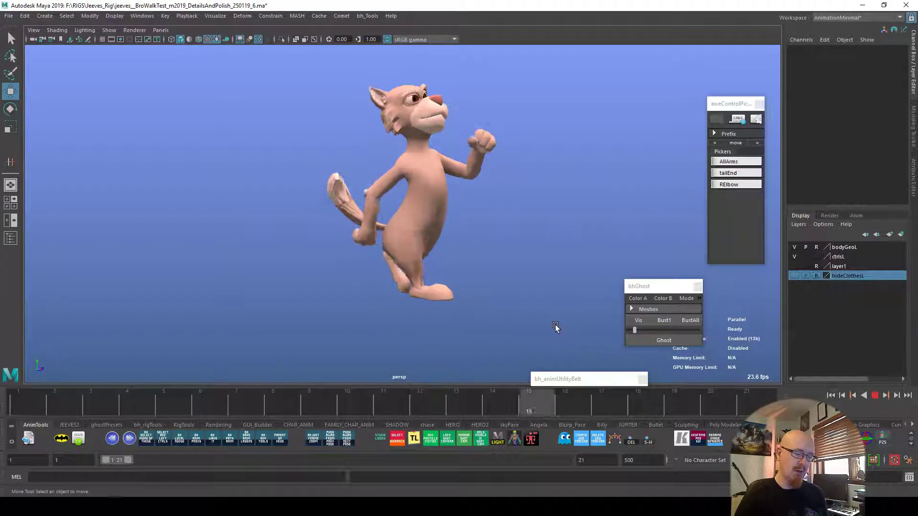
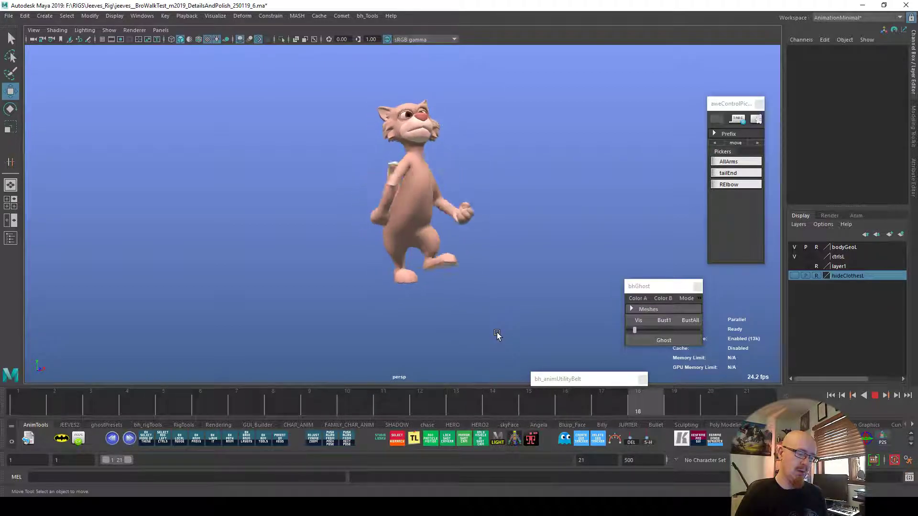
pyautogui.hotkey('alt', 'v')
pyautogui.keyDown('alt'); pyautogui.moveTo(453, 339); pyautogui.dragTo(613, 338, button='right'); pyautogui.keyUp('alt')
pyautogui.keyDown('alt'); pyautogui.moveTo(613, 339); pyautogui.dragTo(558, 334); pyautogui.keyUp('alt')
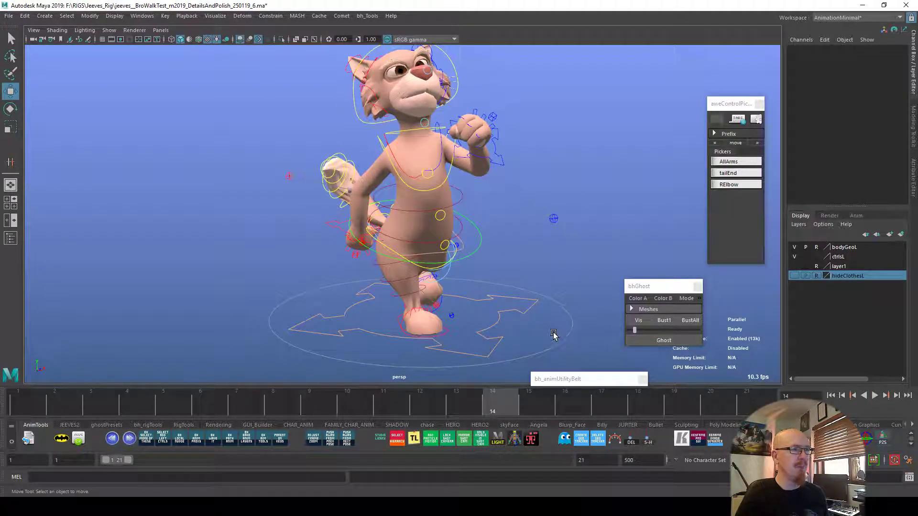
pyautogui.moveTo(478, 403); pyautogui.dragTo(702, 397)
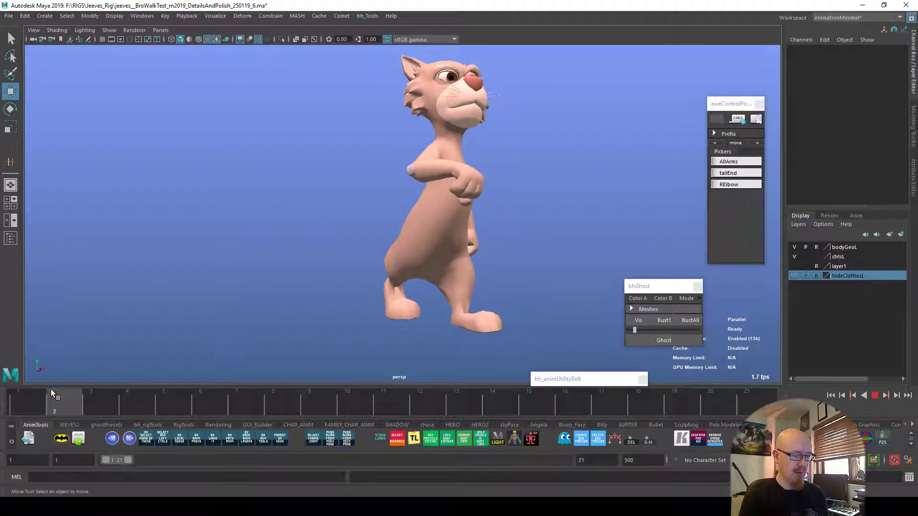
# Select the right arm pole control at frame 3 and examine the elbow's motion across frames 1 to 4.
pyautogui.click(94, 392)
pyautogui.click(437, 238)
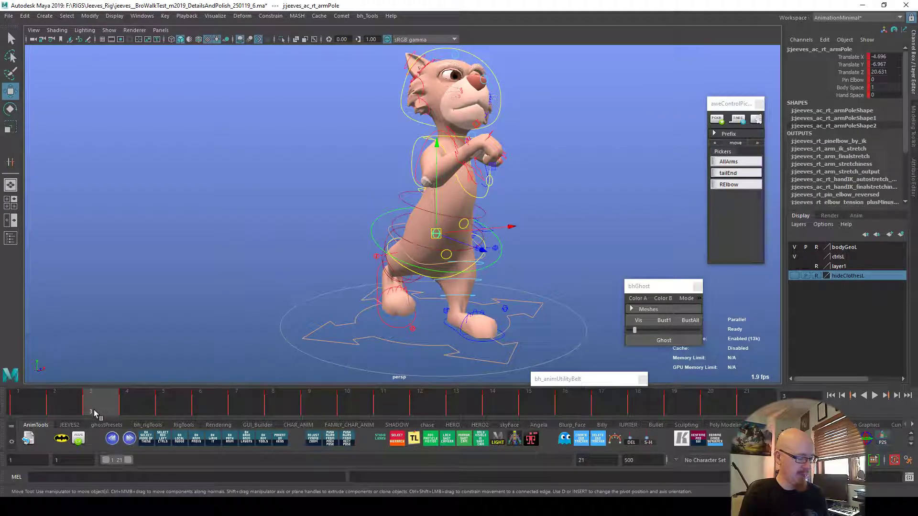
pyautogui.hotkey('alt', 'v')
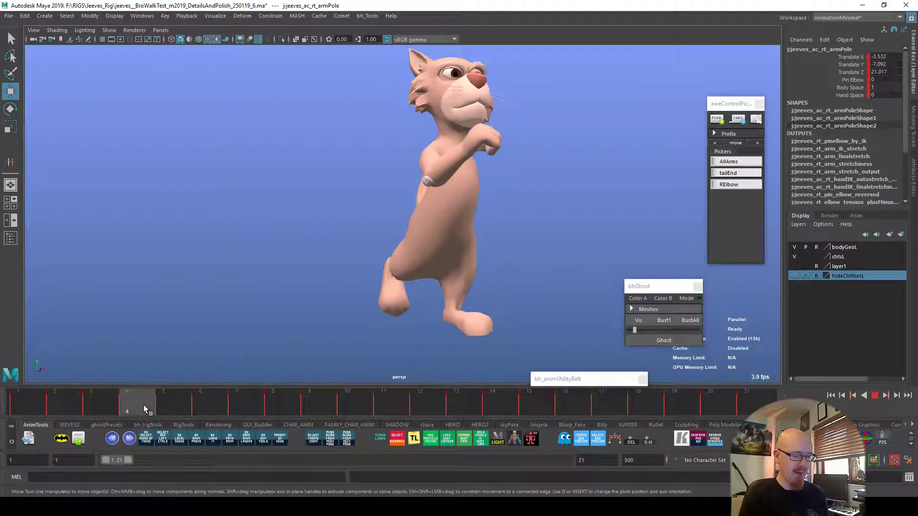
pyautogui.click(32, 406)
pyautogui.moveTo(32, 405); pyautogui.dragTo(92, 408)
pyautogui.hotkey('alt', 'v')
# Ghost the elbow at frames 4 and 2, and move the arm pole at frame 3 to about X -6.1, Y -6.5, Z 19.1.
pyautogui.moveTo(110, 408)
pyautogui.mouseDown()
pyautogui.moveTo(169, 402)
pyautogui.moveTo(73, 410)
pyautogui.mouseUp()
pyautogui.click(666, 337)
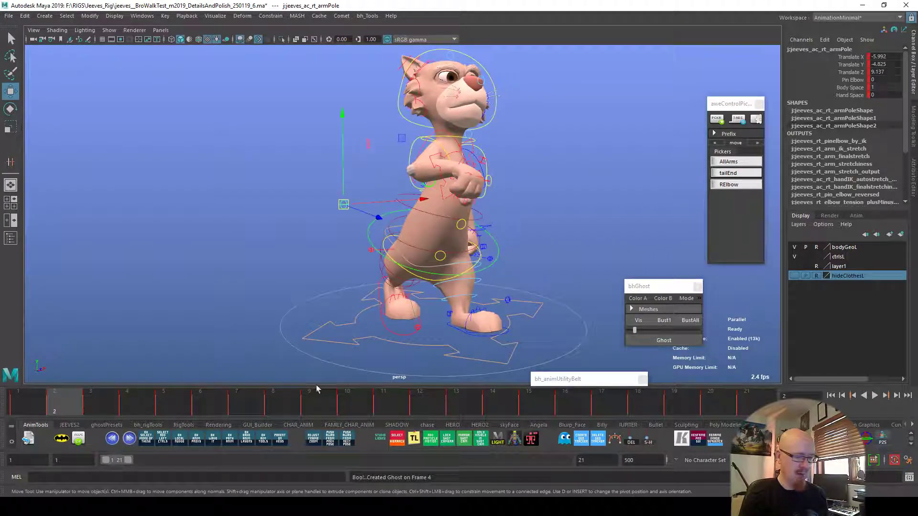
pyautogui.click(663, 340)
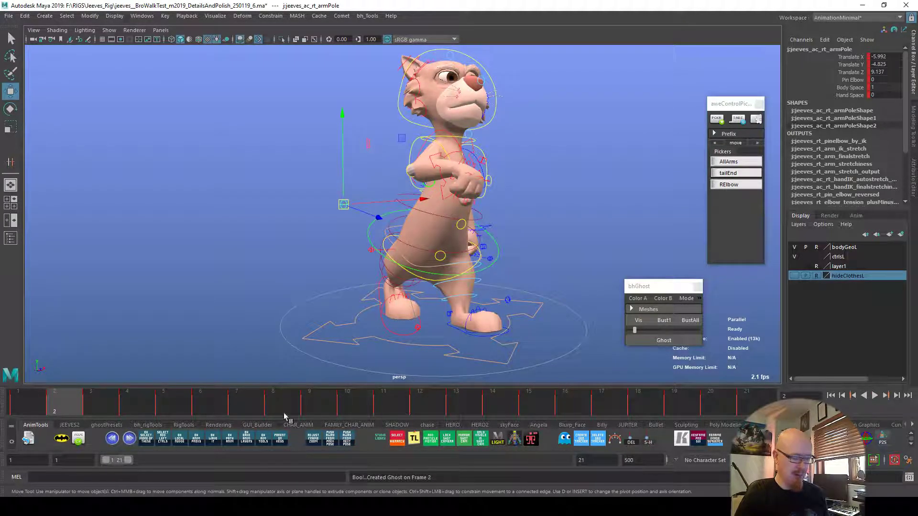
pyautogui.moveTo(77, 407); pyautogui.dragTo(100, 408)
pyautogui.moveTo(437, 240); pyautogui.dragTo(420, 230)
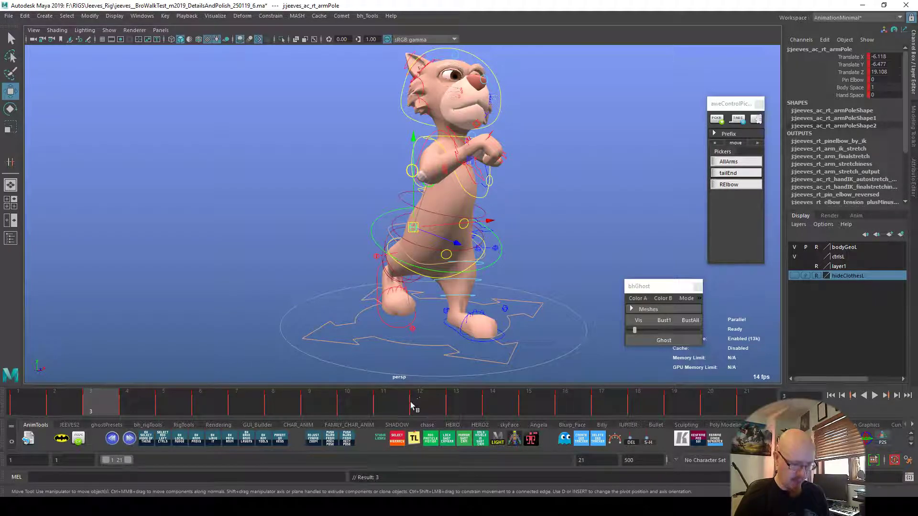
# Delete all elbow ghosts and review the looping walk playback from several sides.
pyautogui.hotkey('alt', 'v')
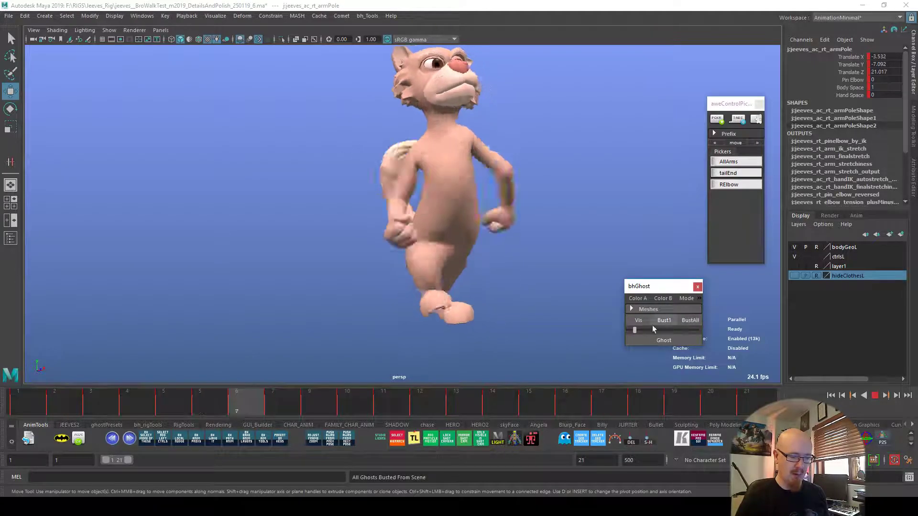
pyautogui.click(558, 334)
pyautogui.keyDown('alt'); pyautogui.moveTo(521, 340); pyautogui.dragTo(485, 343); pyautogui.keyUp('alt')
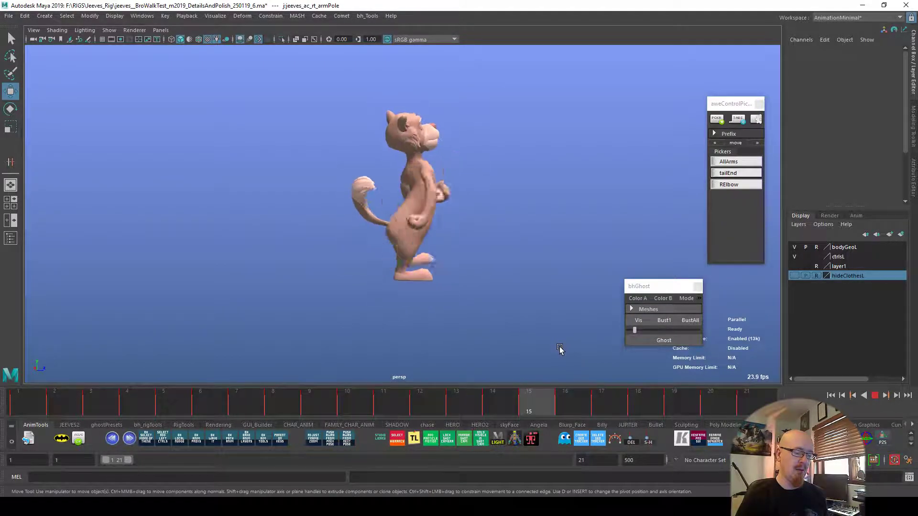
pyautogui.keyDown('alt'); pyautogui.moveTo(560, 352); pyautogui.dragTo(629, 376); pyautogui.keyUp('alt')
pyautogui.keyDown('alt'); pyautogui.moveTo(539, 352); pyautogui.dragTo(646, 328); pyautogui.keyUp('alt')
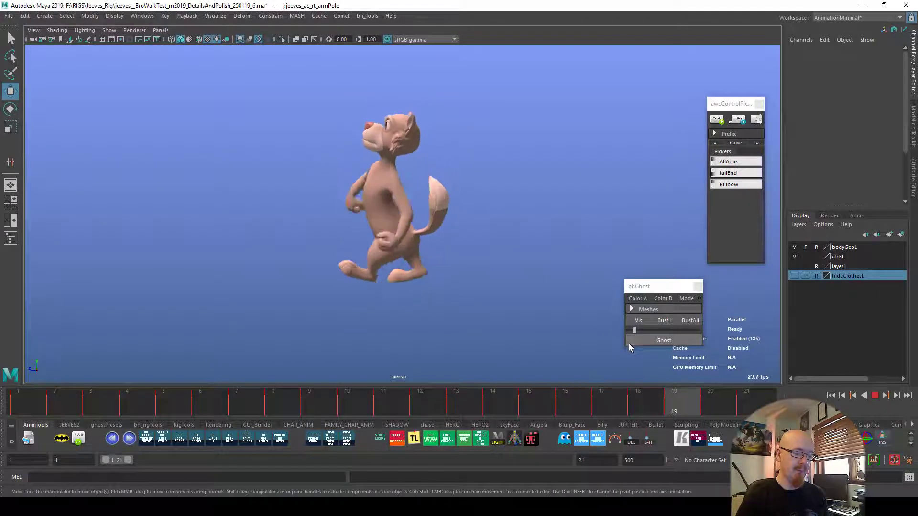
pyautogui.keyDown('alt'); pyautogui.moveTo(482, 334); pyautogui.dragTo(656, 331, button='right'); pyautogui.keyUp('alt')
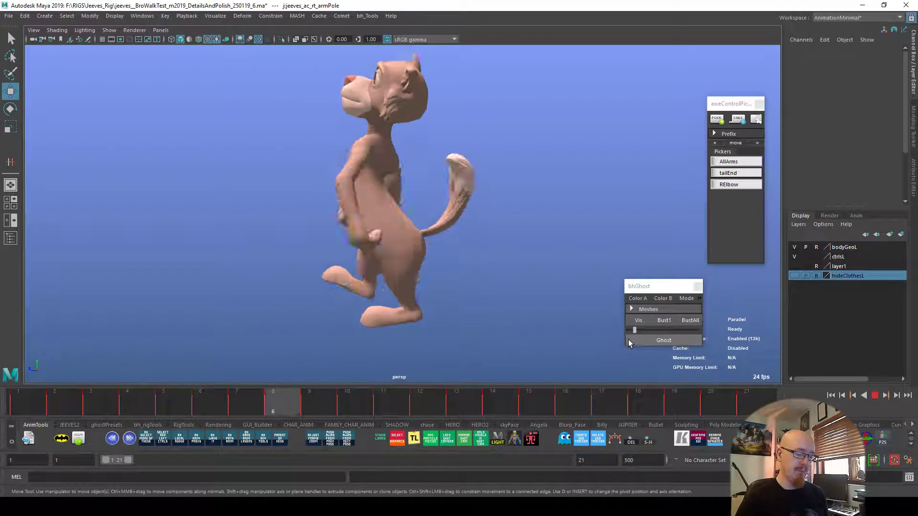
pyautogui.press('Escape')
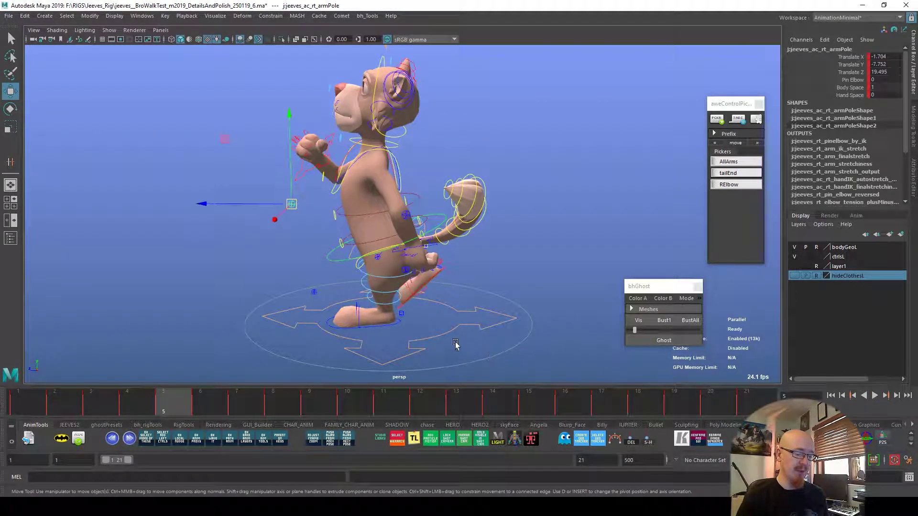
# Scrub and replay the walk cycle, examining the arm motion from both sides of the character.
pyautogui.hotkey('alt', 'v')
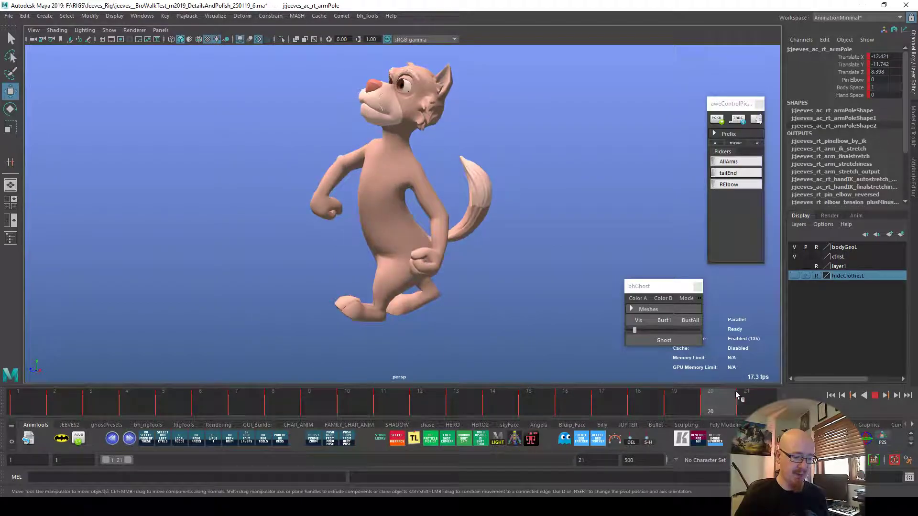
pyautogui.moveTo(382, 388); pyautogui.dragTo(272, 386)
pyautogui.moveTo(339, 386); pyautogui.dragTo(641, 388)
pyautogui.hotkey('alt', 'v')
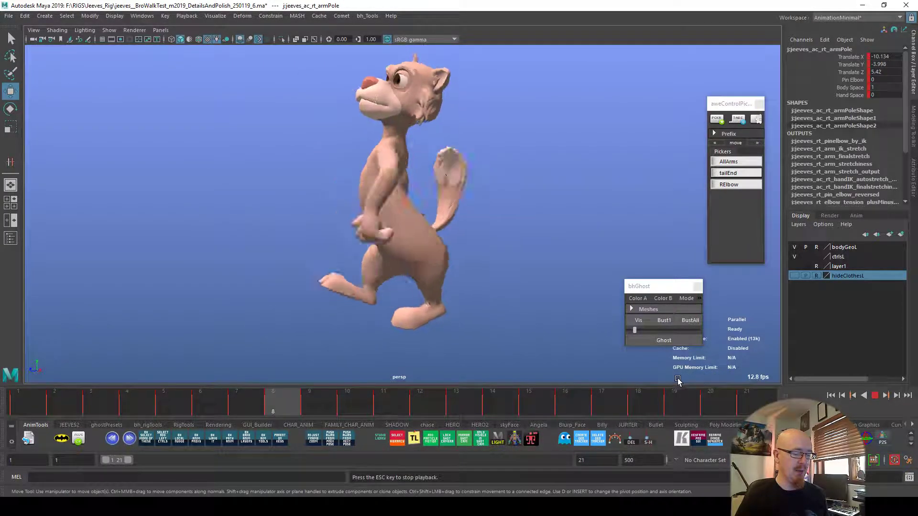
pyautogui.hotkey('alt', 'v')
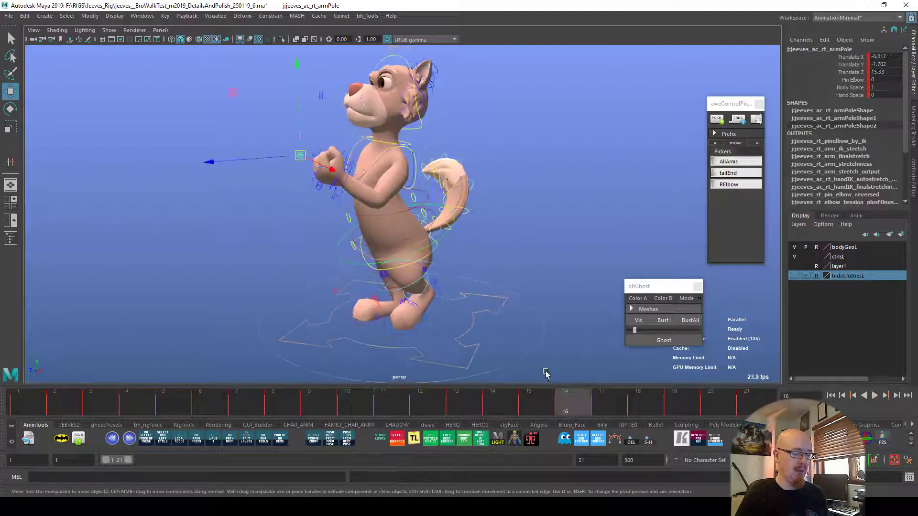
pyautogui.keyDown('alt'); pyautogui.moveTo(392, 319); pyautogui.dragTo(478, 321); pyautogui.keyUp('alt')
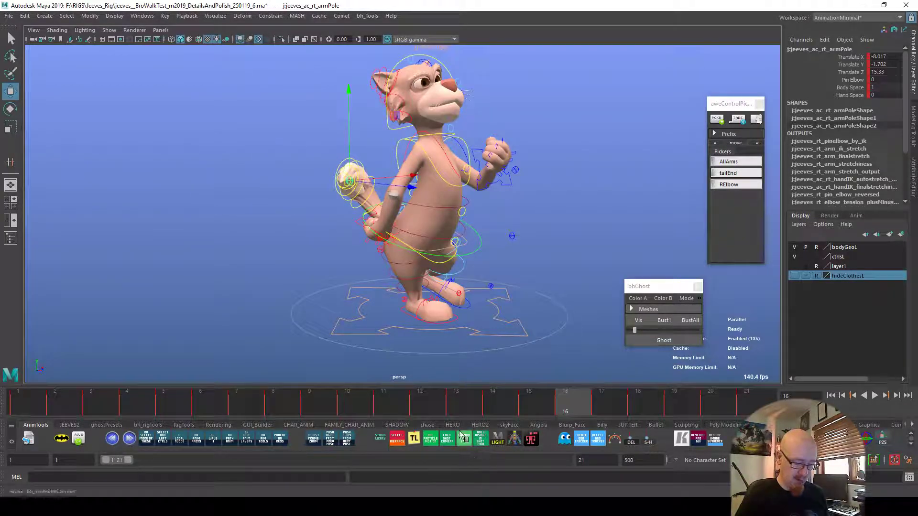
# Open the bh_animUtilityBelt and save the scene incrementally as jeeves__BroWalkTest_m2019_DetailsAndPolish_250119_7.ma.
pyautogui.click(61, 439)
pyautogui.moveTo(557, 378); pyautogui.dragTo(371, 444)
pyautogui.click(366, 463)
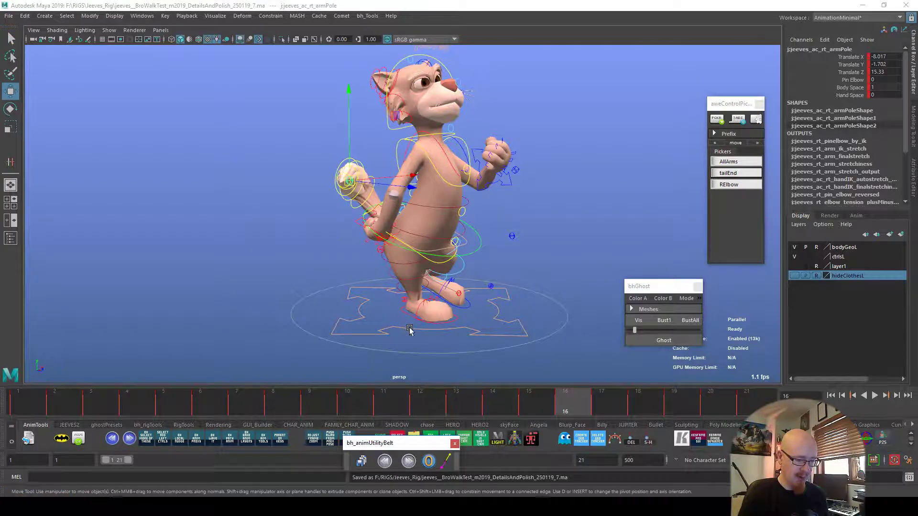
# Delete the bhGhost trackers from the scene.
pyautogui.keyDown('alt'); pyautogui.moveTo(408, 328); pyautogui.dragTo(545, 316); pyautogui.keyUp('alt')
pyautogui.click(699, 300)
pyautogui.moveTo(722, 316)
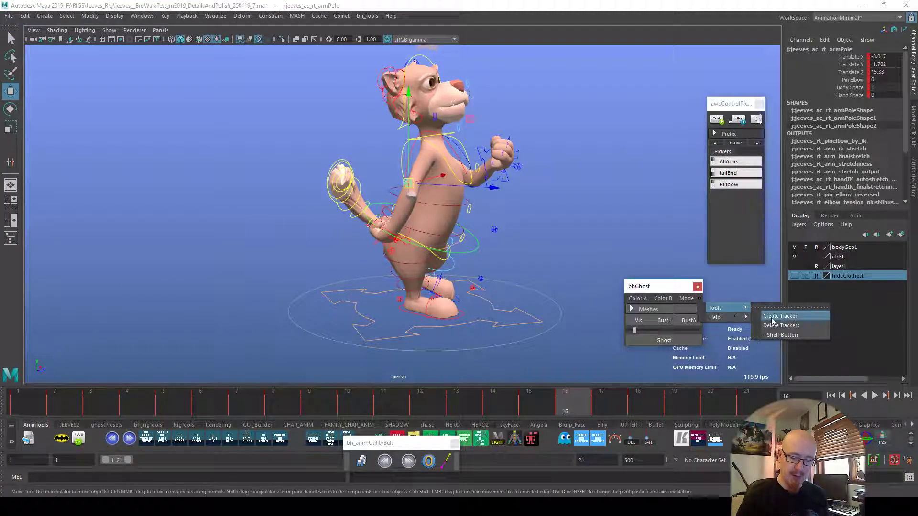
pyautogui.click(781, 326)
pyautogui.keyDown('alt'); pyautogui.moveTo(564, 336); pyautogui.dragTo(477, 353); pyautogui.keyUp('alt')
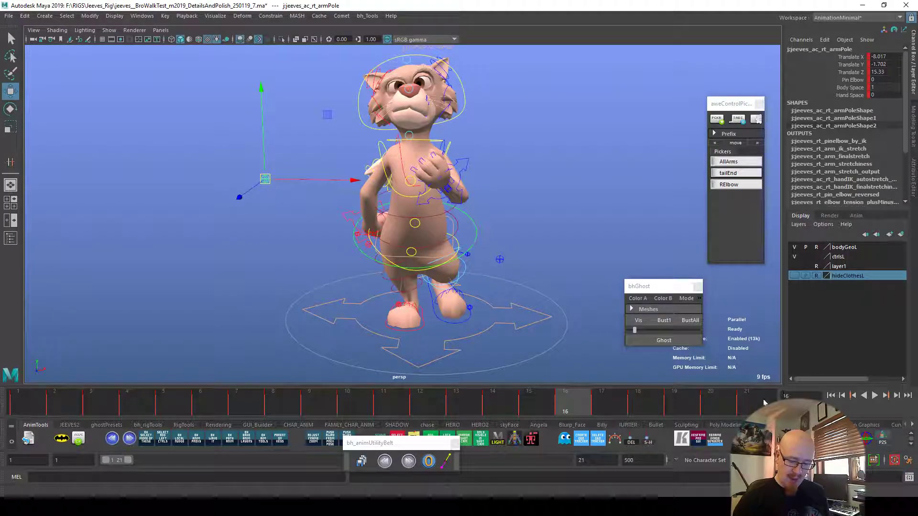
# Go to frame 1 and examine the left arm's pose from the character's left side.
pyautogui.hotkey('ctrl', 'z')
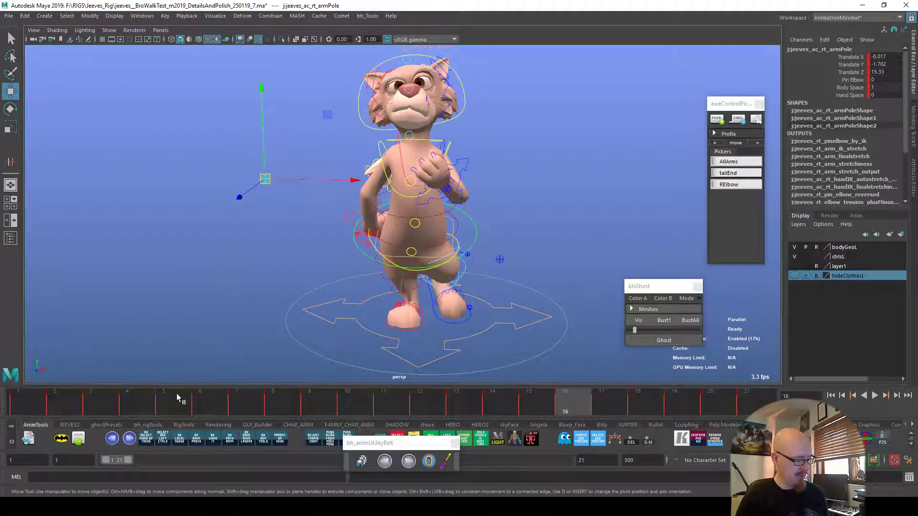
pyautogui.click(17, 410)
pyautogui.keyDown('alt'); pyautogui.moveTo(468, 305); pyautogui.dragTo(359, 350); pyautogui.keyUp('alt')
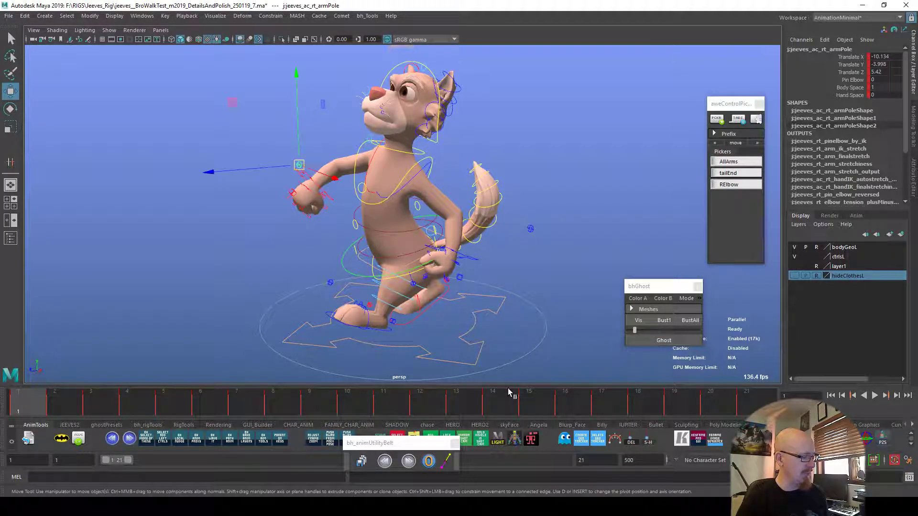
# Scrub the walk cycle and examine the left arm's motion from several sides of the character.
pyautogui.moveTo(67, 411); pyautogui.dragTo(15, 448)
pyautogui.keyDown('alt'); pyautogui.moveTo(432, 258); pyautogui.dragTo(593, 299, button='right'); pyautogui.keyUp('alt')
pyautogui.keyDown('alt'); pyautogui.moveTo(593, 299); pyautogui.dragTo(459, 306); pyautogui.keyUp('alt')
pyautogui.keyDown('alt'); pyautogui.moveTo(510, 302); pyautogui.dragTo(522, 300, button='right'); pyautogui.keyUp('alt')
pyautogui.keyDown('alt'); pyautogui.moveTo(522, 300); pyautogui.dragTo(433, 318); pyautogui.keyUp('alt')
pyautogui.moveTo(36, 405); pyautogui.dragTo(261, 392)
pyautogui.press('Escape')
pyautogui.keyDown('alt'); pyautogui.moveTo(406, 290); pyautogui.dragTo(486, 287); pyautogui.keyUp('alt')
pyautogui.keyDown('alt'); pyautogui.moveTo(486, 287); pyautogui.dragTo(564, 283, button='right'); pyautogui.keyUp('alt')
# Make the bodyGeoL layer selectable and switch the body mesh to face selection mode.
pyautogui.click(410, 238)
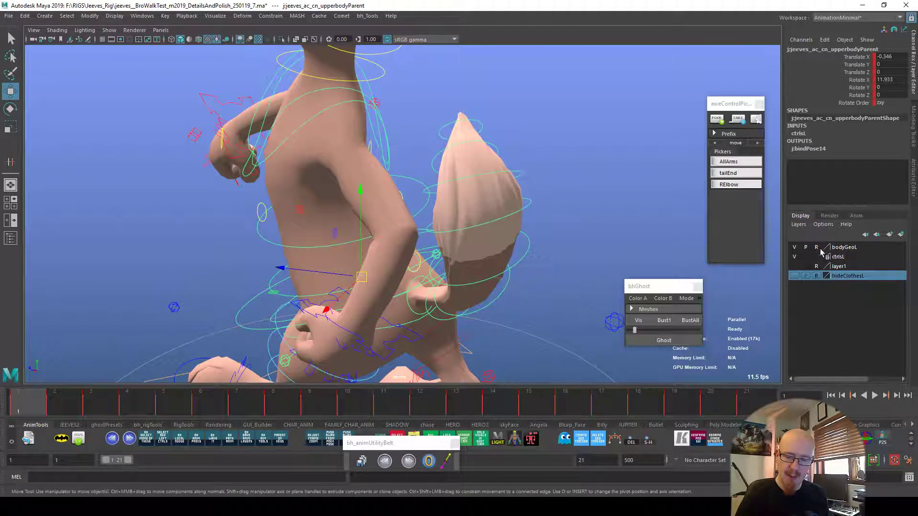
pyautogui.click(401, 240)
pyautogui.moveTo(405, 241); pyautogui.dragTo(410, 239, button='right')
pyautogui.keyDown('alt'); pyautogui.moveTo(410, 239); pyautogui.dragTo(428, 231); pyautogui.keyUp('alt')
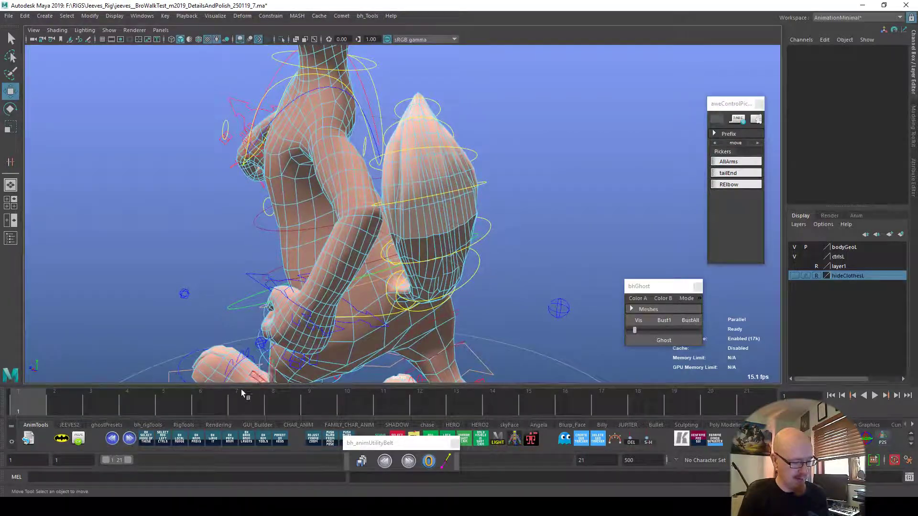
# Select faces on the body mesh around the left elbow at frame 7.
pyautogui.moveTo(244, 395); pyautogui.dragTo(280, 398)
pyautogui.keyDown('alt'); pyautogui.moveTo(341, 335); pyautogui.dragTo(461, 330); pyautogui.keyUp('alt')
pyautogui.keyDown('alt'); pyautogui.moveTo(460, 330); pyautogui.dragTo(620, 276, button='right'); pyautogui.keyUp('alt')
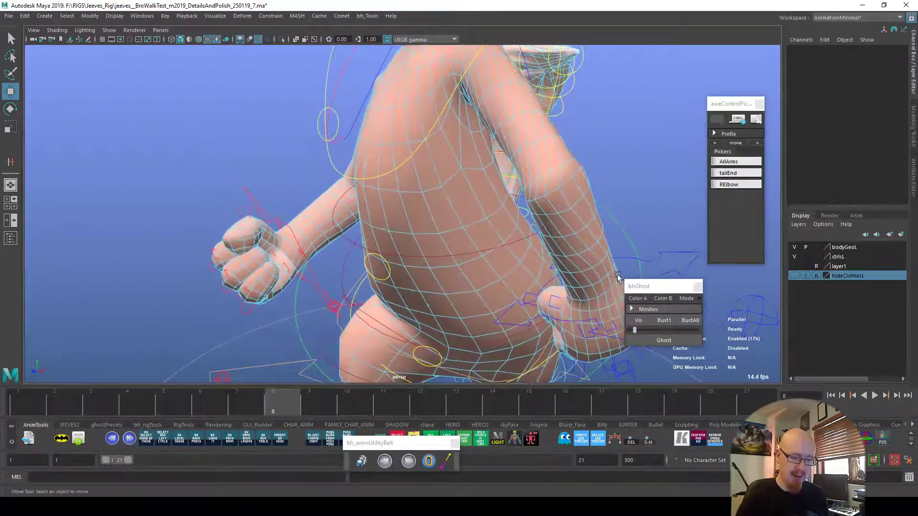
pyautogui.moveTo(308, 394); pyautogui.dragTo(242, 400)
pyautogui.keyDown('alt'); pyautogui.moveTo(458, 304); pyautogui.dragTo(452, 285); pyautogui.keyUp('alt')
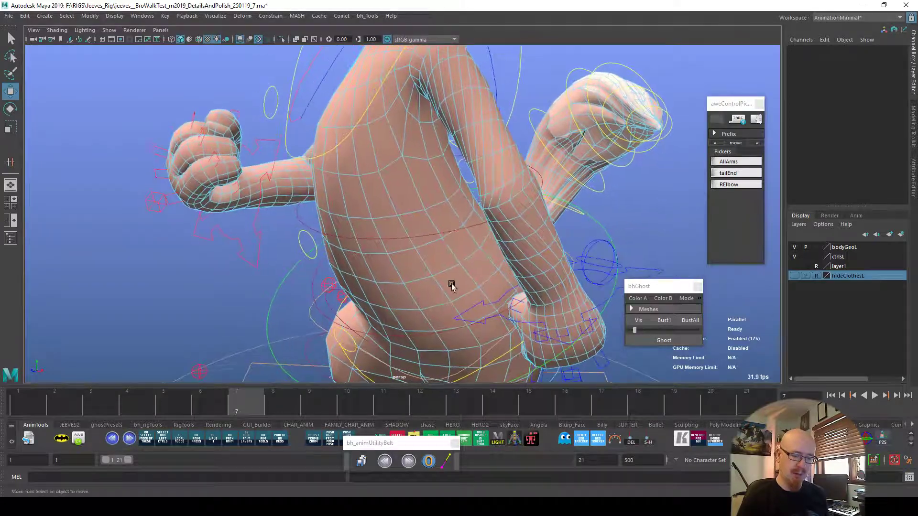
pyautogui.click(497, 212)
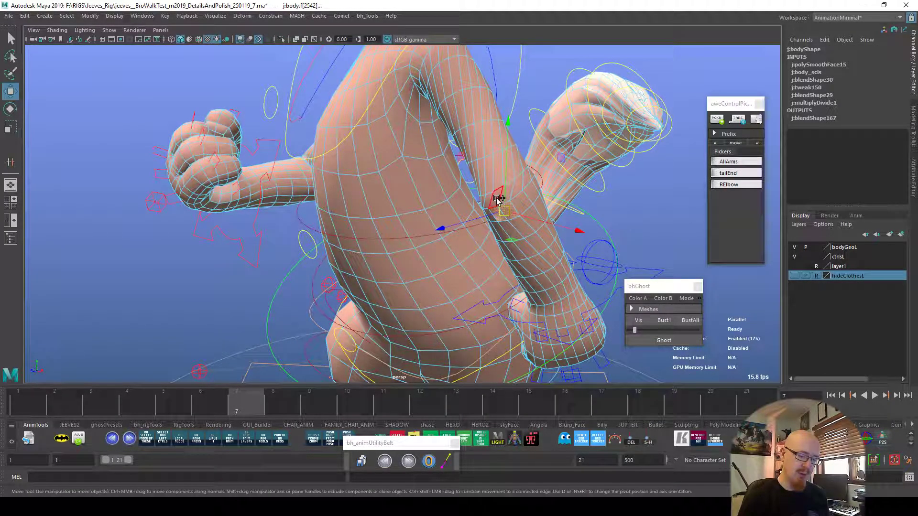
pyautogui.keyDown('alt'); pyautogui.moveTo(535, 198); pyautogui.dragTo(572, 189, button='right'); pyautogui.keyUp('alt')
pyautogui.keyDown('alt'); pyautogui.moveTo(625, 243); pyautogui.dragTo(457, 297, button='right'); pyautogui.keyUp('alt')
pyautogui.keyDown('alt'); pyautogui.moveTo(457, 297); pyautogui.dragTo(526, 328); pyautogui.keyUp('alt')
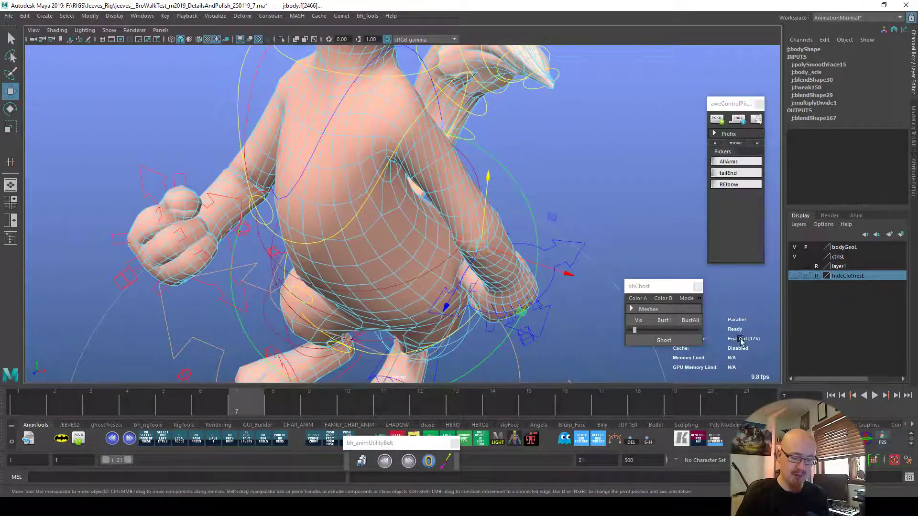
# Create a bhGhost tracker at the selected left elbow faces and scale it uniformly to about 0.5.
pyautogui.click(580, 438)
pyautogui.keyDown('alt'); pyautogui.moveTo(605, 382); pyautogui.dragTo(525, 333); pyautogui.keyUp('alt')
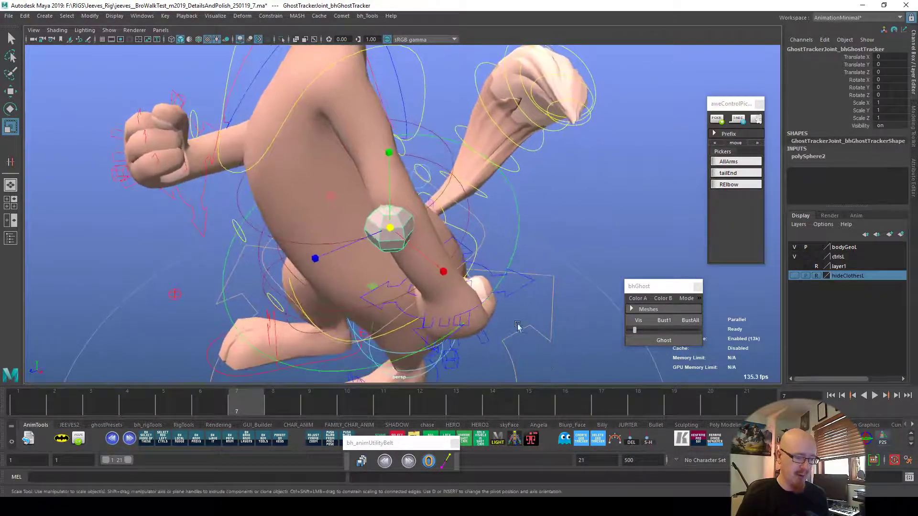
pyautogui.moveTo(393, 231); pyautogui.dragTo(373, 252)
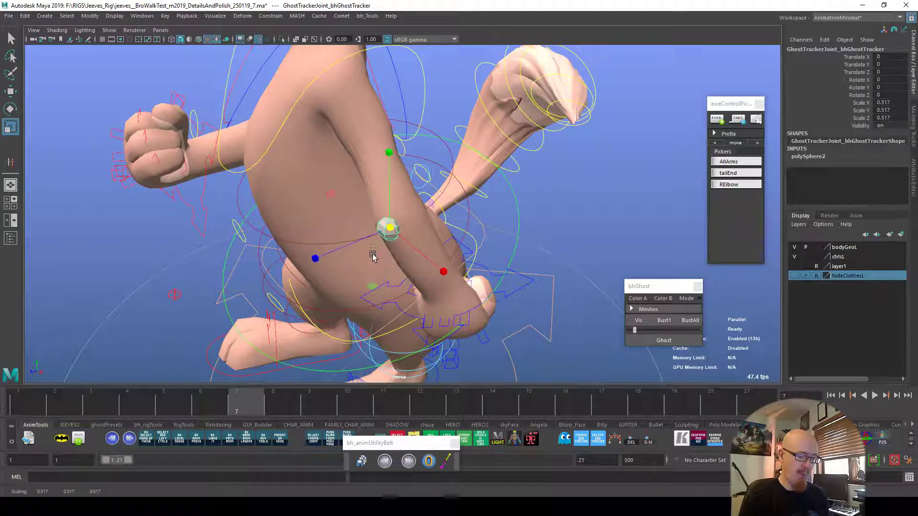
pyautogui.keyDown('alt'); pyautogui.moveTo(608, 348); pyautogui.dragTo(270, 392, button='right'); pyautogui.keyUp('alt')
pyautogui.click(555, 328)
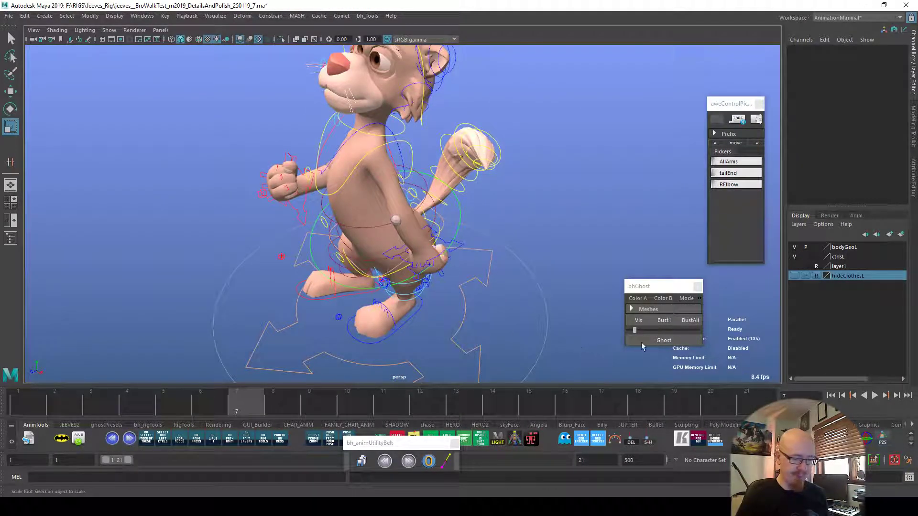
# Set the bodyGeoL display layer to Template.
pyautogui.click(817, 247)
pyautogui.click(816, 248)
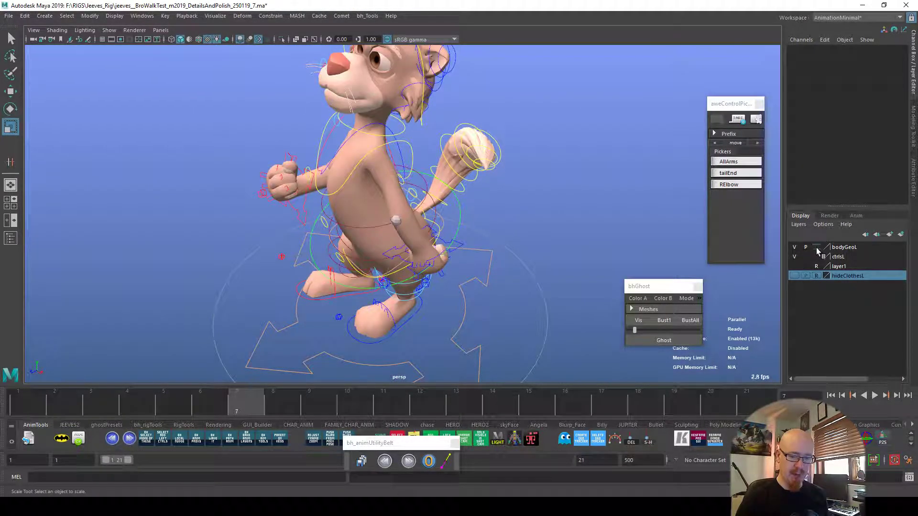
pyautogui.click(817, 247)
# Select the left arm pole control and store it as a picker labelled LElbow.
pyautogui.keyDown('alt'); pyautogui.moveTo(610, 311); pyautogui.dragTo(596, 223); pyautogui.keyUp('alt')
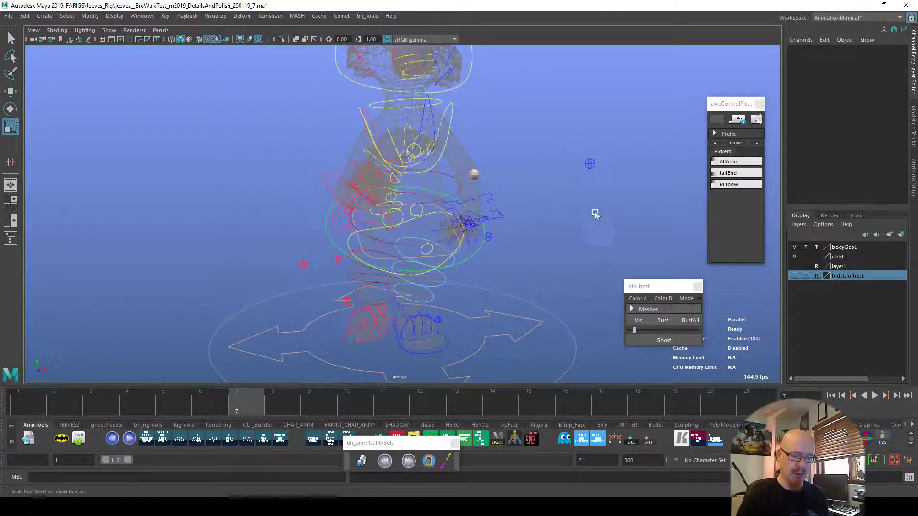
pyautogui.click(669, 181)
pyautogui.click(718, 120)
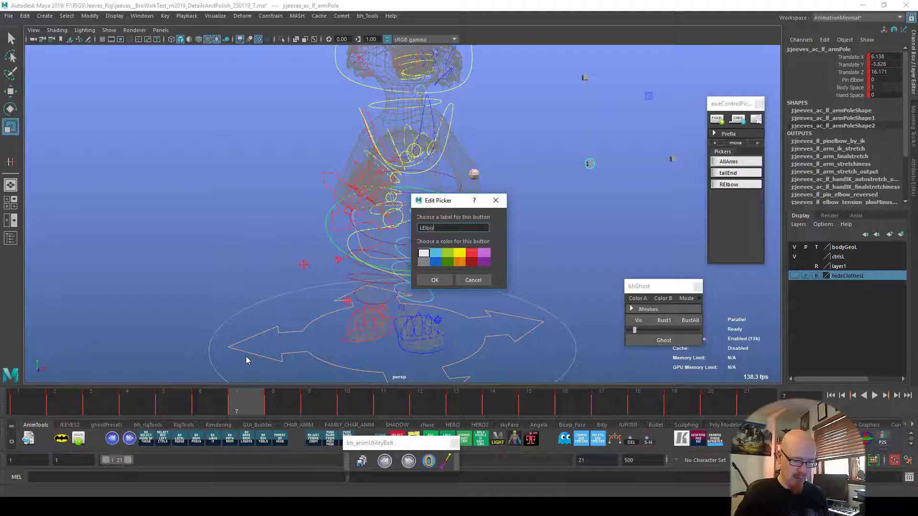
pyautogui.click(434, 281)
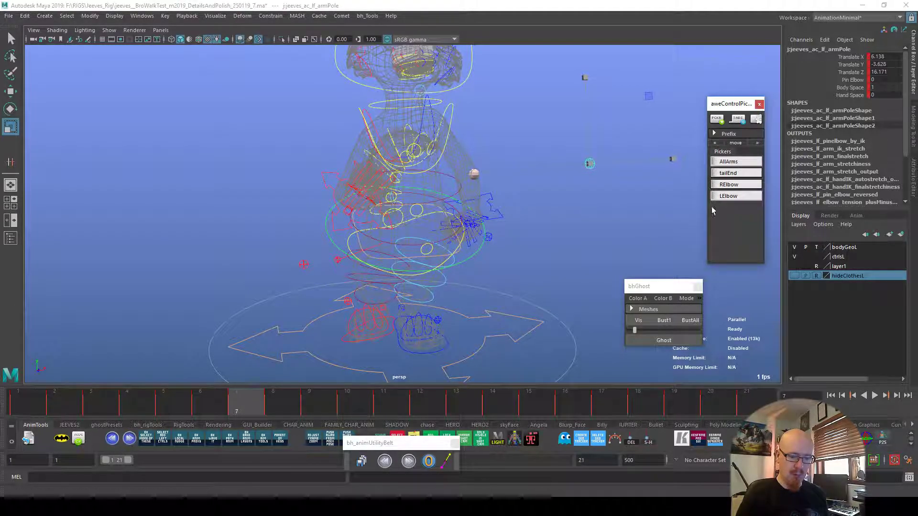
pyautogui.click(653, 246)
pyautogui.click(733, 197)
# Create bhGhost ghosts of the left elbow tracker over the opening frames of the walk.
pyautogui.keyDown('alt'); pyautogui.moveTo(649, 247); pyautogui.dragTo(615, 265); pyautogui.keyUp('alt')
pyautogui.press('w')
pyautogui.moveTo(274, 394); pyautogui.dragTo(29, 398)
pyautogui.keyDown('alt'); pyautogui.moveTo(432, 361); pyautogui.dragTo(367, 341); pyautogui.keyUp('alt')
pyautogui.keyDown('alt'); pyautogui.moveTo(366, 341); pyautogui.dragTo(482, 334, button='right'); pyautogui.keyUp('alt')
pyautogui.moveTo(162, 397); pyautogui.dragTo(202, 405)
pyautogui.click(650, 341)
pyautogui.keyDown('alt'); pyautogui.moveTo(516, 366); pyautogui.dragTo(519, 325); pyautogui.keyUp('alt')
pyautogui.keyDown('alt'); pyautogui.moveTo(519, 325); pyautogui.dragTo(647, 344, button='right'); pyautogui.keyUp('alt')
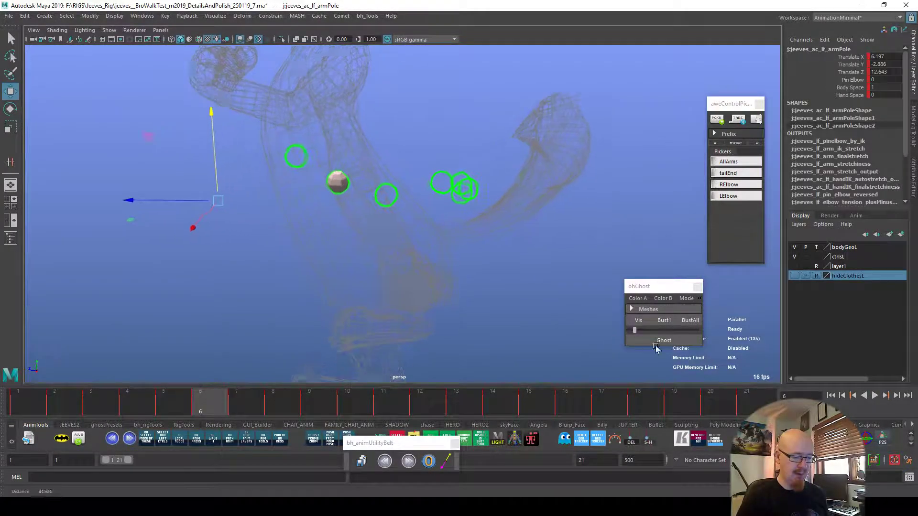
# Move the left arm pole at frame 5 to about 6.4, -1.8, 7.4 and update that frame's ghost.
pyautogui.moveTo(12, 409); pyautogui.dragTo(99, 410)
pyautogui.moveTo(378, 335)
pyautogui.keyDown('alt'); pyautogui.mouseDown()
pyautogui.moveTo(386, 323)
pyautogui.moveTo(381, 362)
pyautogui.moveTo(399, 370)
pyautogui.moveTo(373, 319)
pyautogui.mouseUp(); pyautogui.keyUp('alt')
pyautogui.moveTo(32, 406); pyautogui.dragTo(184, 397)
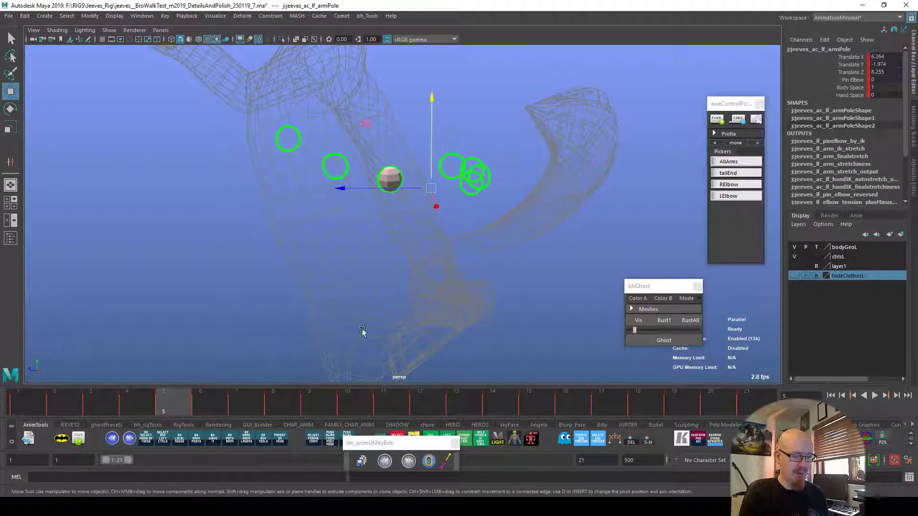
pyautogui.moveTo(431, 188); pyautogui.dragTo(448, 193)
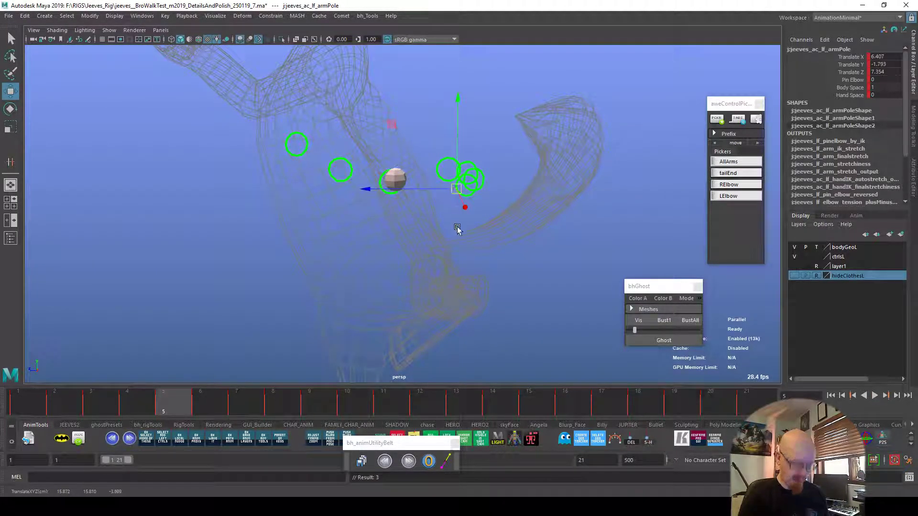
pyautogui.press('g')
# Extend the left elbow's ghosts to frames 8 and 9, checking the arc from around the character.
pyautogui.moveTo(179, 402); pyautogui.dragTo(258, 405)
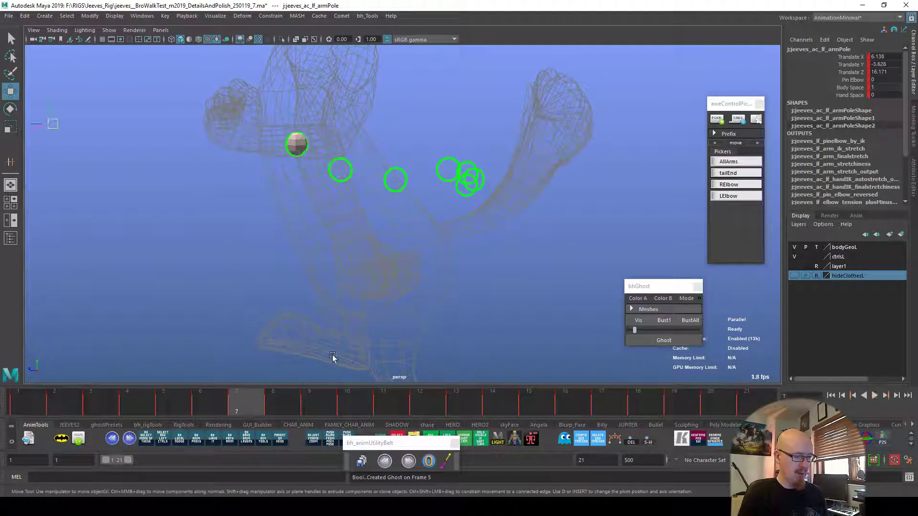
pyautogui.keyDown('alt'); pyautogui.moveTo(322, 358); pyautogui.dragTo(397, 358); pyautogui.keyUp('alt')
pyautogui.keyDown('alt'); pyautogui.moveTo(398, 357); pyautogui.dragTo(363, 360, button='right'); pyautogui.keyUp('alt')
pyautogui.keyDown('alt'); pyautogui.moveTo(363, 360); pyautogui.dragTo(356, 368); pyautogui.keyUp('alt')
pyautogui.moveTo(272, 406); pyautogui.dragTo(291, 406)
pyautogui.keyDown('alt'); pyautogui.moveTo(382, 357); pyautogui.dragTo(414, 351); pyautogui.keyUp('alt')
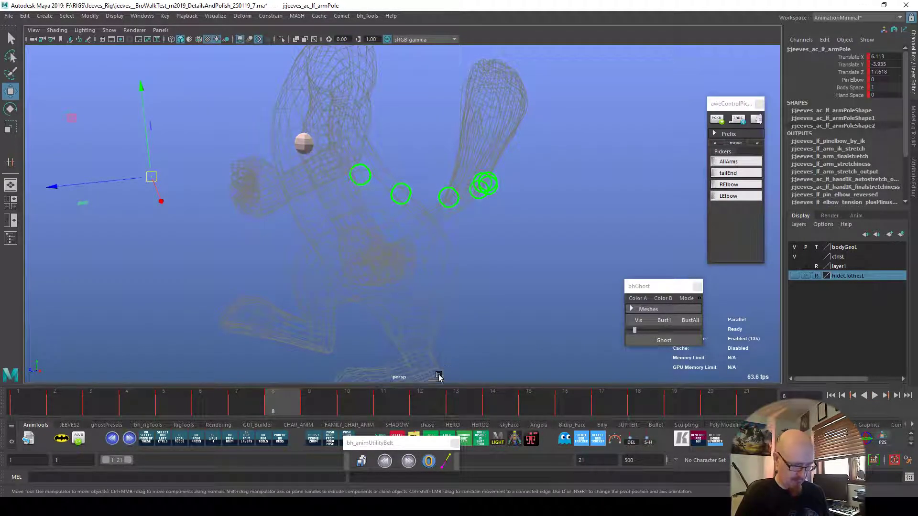
pyautogui.moveTo(305, 409); pyautogui.dragTo(308, 406)
pyautogui.keyDown('alt'); pyautogui.moveTo(416, 356); pyautogui.dragTo(434, 350); pyautogui.keyUp('alt')
pyautogui.moveTo(267, 407)
pyautogui.mouseDown()
pyautogui.moveTo(239, 404)
pyautogui.moveTo(275, 401)
pyautogui.mouseUp()
pyautogui.keyDown('alt'); pyautogui.moveTo(365, 273); pyautogui.dragTo(414, 272, button='middle'); pyautogui.keyUp('alt')
pyautogui.keyDown('alt'); pyautogui.moveTo(414, 272); pyautogui.dragTo(306, 260, button='right'); pyautogui.keyUp('alt')
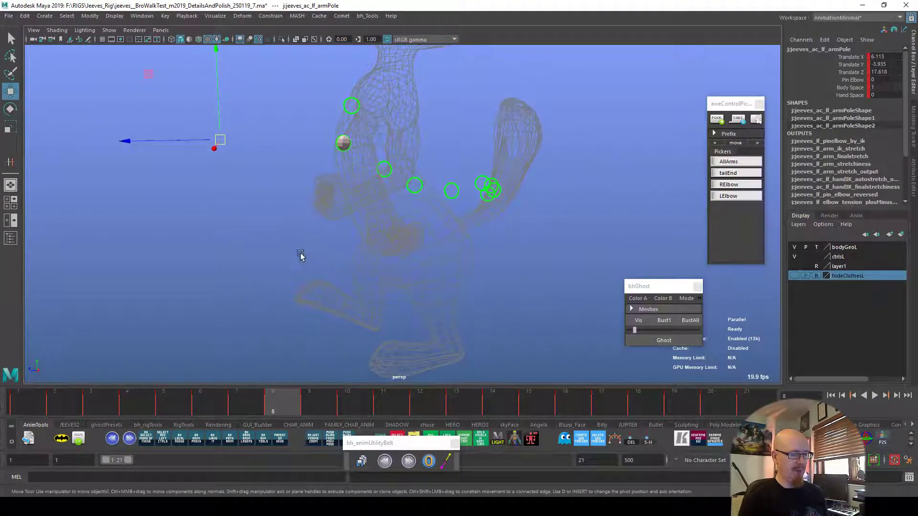
# Move the left arm pole at frame 8 to Translate Z about 12.7 and update that frame's ghost.
pyautogui.moveTo(218, 143)
pyautogui.mouseDown()
pyautogui.moveTo(253, 152)
pyautogui.moveTo(225, 136)
pyautogui.mouseUp()
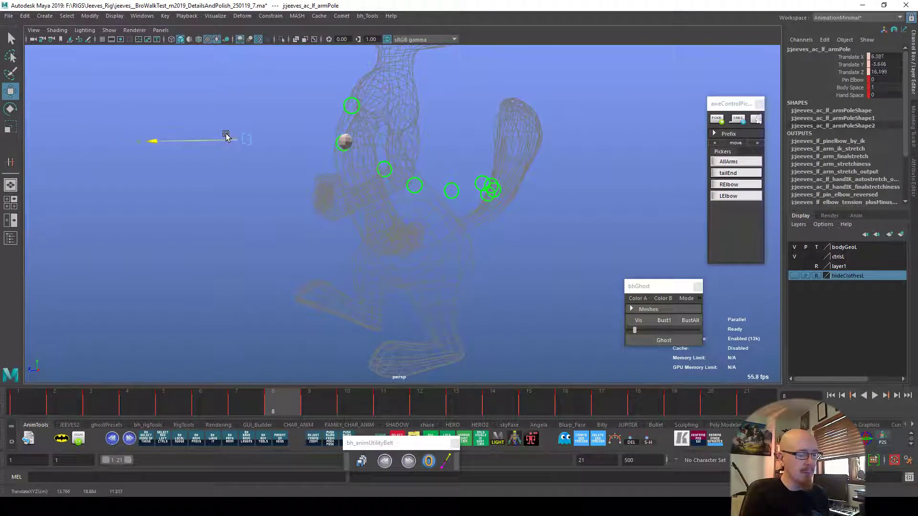
pyautogui.press('g')
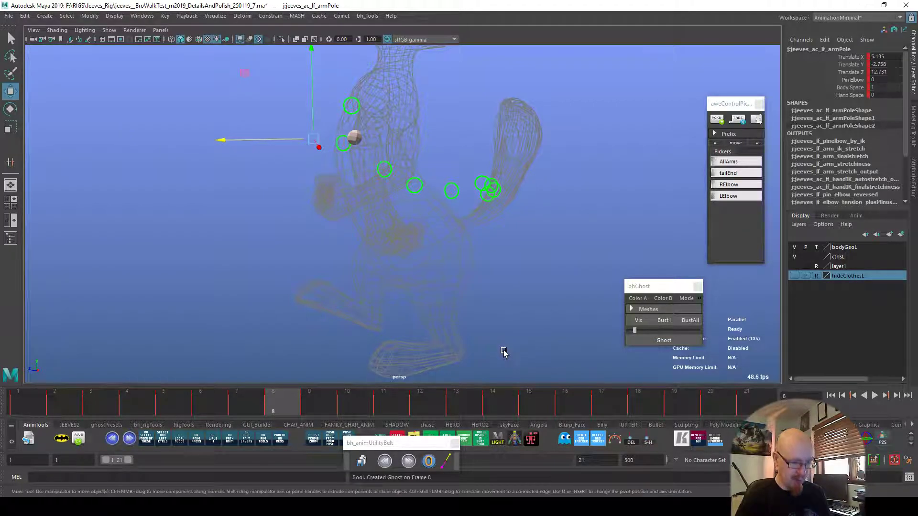
pyautogui.press(',')
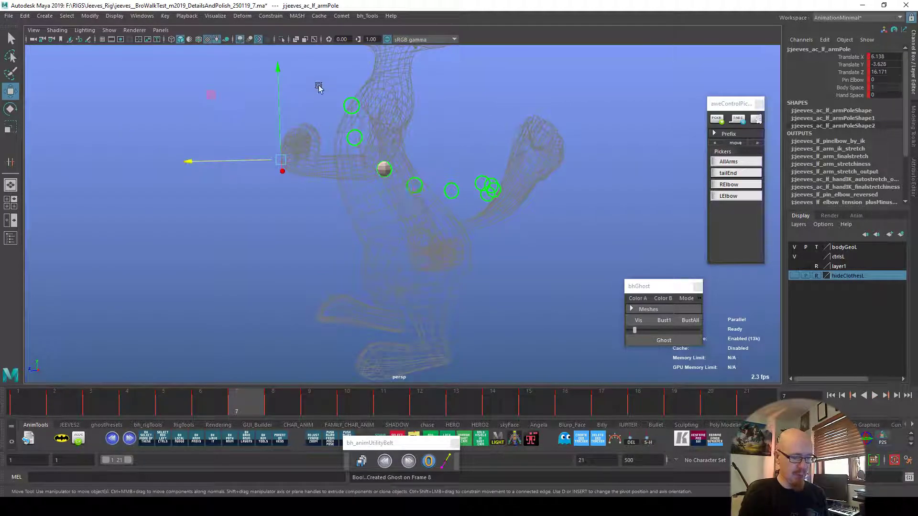
# Ghost the left elbow on the frames from 9 up to frame 13, viewing the character from the front.
pyautogui.moveTo(239, 400); pyautogui.dragTo(335, 402)
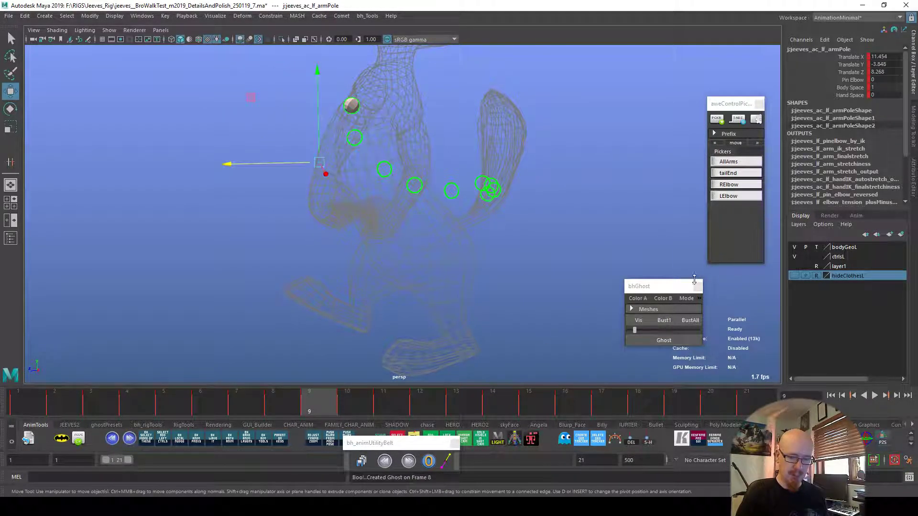
pyautogui.click(663, 340)
pyautogui.moveTo(382, 401)
pyautogui.mouseDown()
pyautogui.moveTo(354, 411)
pyautogui.moveTo(388, 411)
pyautogui.moveTo(328, 404)
pyautogui.moveTo(354, 412)
pyautogui.mouseUp()
pyautogui.click(657, 343)
pyautogui.moveTo(334, 312); pyautogui.dragTo(454, 307)
pyautogui.moveTo(326, 400); pyautogui.dragTo(465, 395)
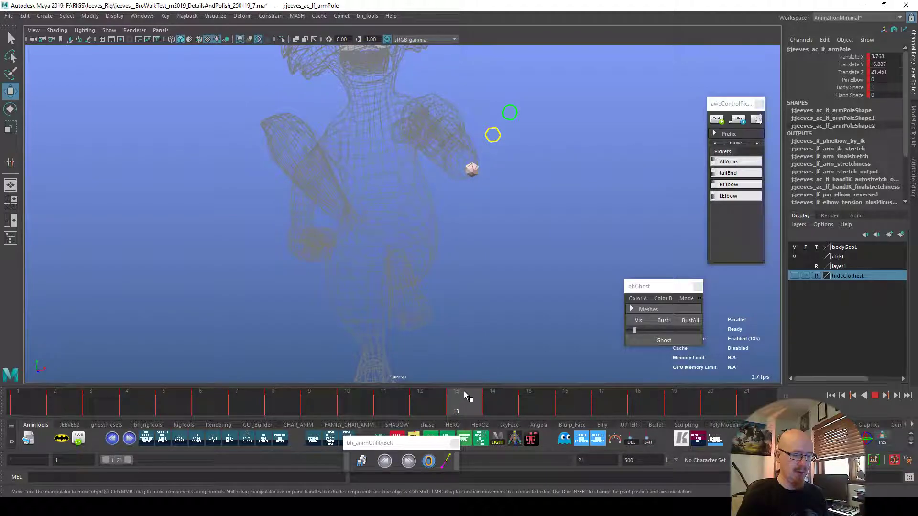
pyautogui.click(657, 339)
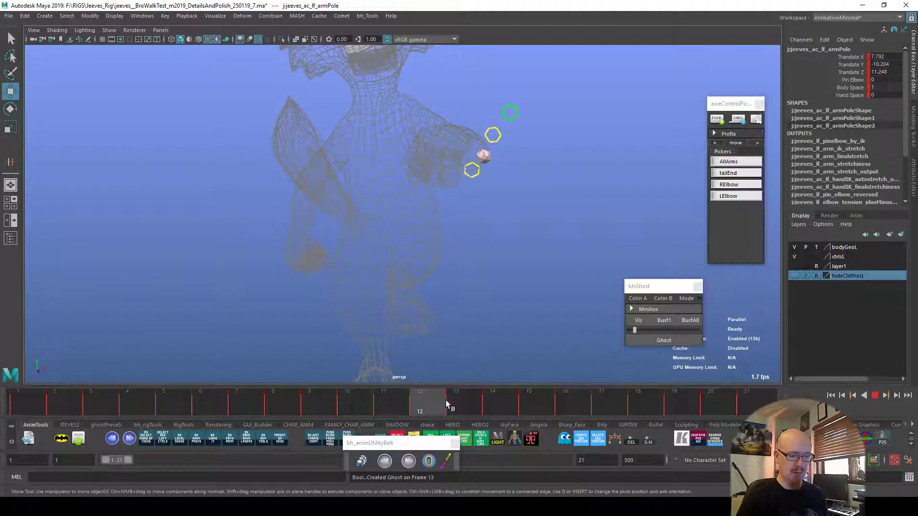
# Move the left arm pole at frame 15 to about 1.2, -9.6, 17.4 and ghost that frame.
pyautogui.moveTo(448, 401); pyautogui.dragTo(528, 378)
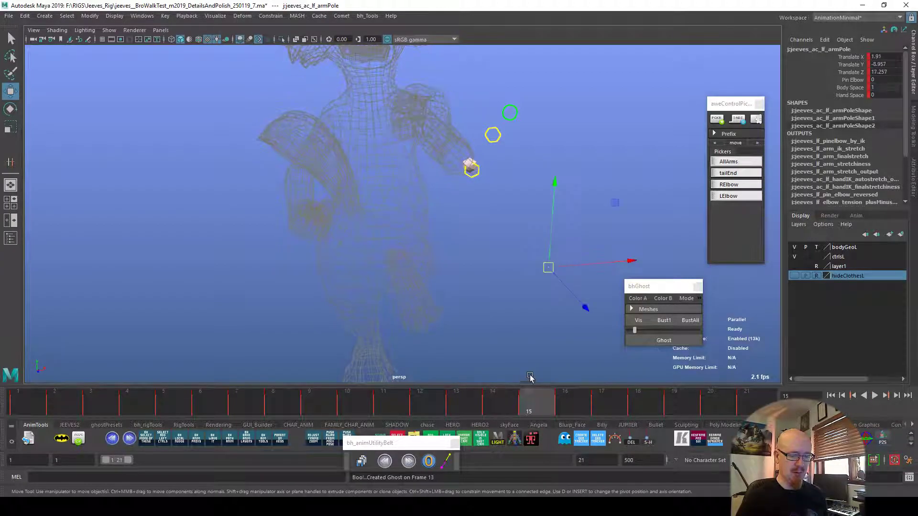
pyautogui.moveTo(553, 268); pyautogui.dragTo(545, 274)
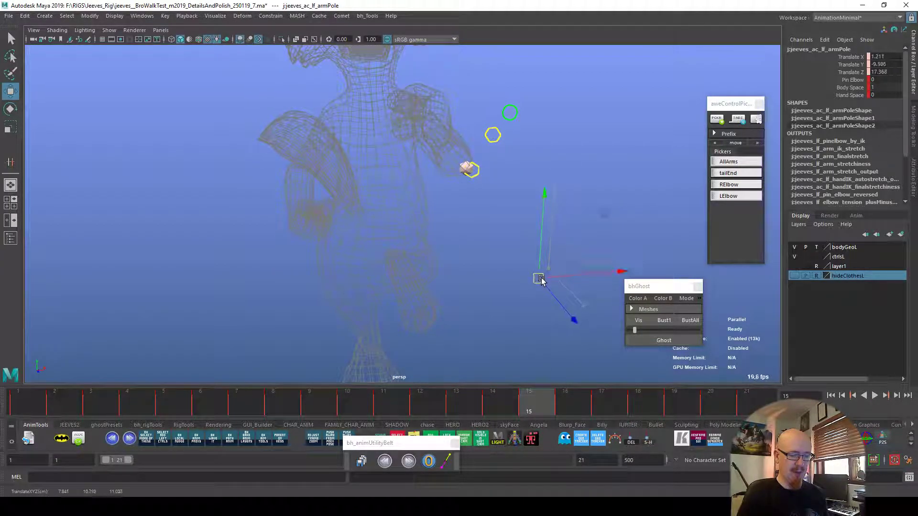
pyautogui.click(650, 340)
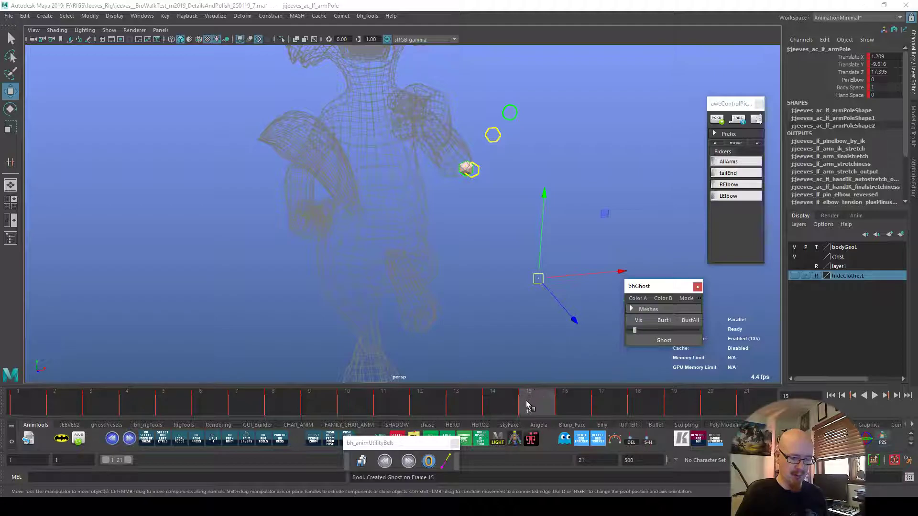
# Delete the frame 13 ghost, then reposition the left arm pole at frame 12 to about 8.3, -9.9, 11.0 and ghost it.
pyautogui.click(507, 407)
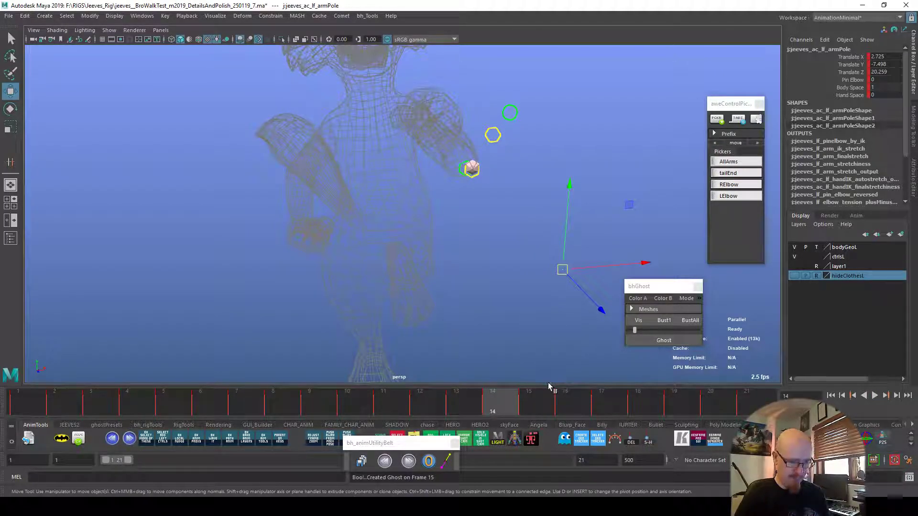
pyautogui.moveTo(516, 391); pyautogui.dragTo(441, 406)
pyautogui.click(668, 324)
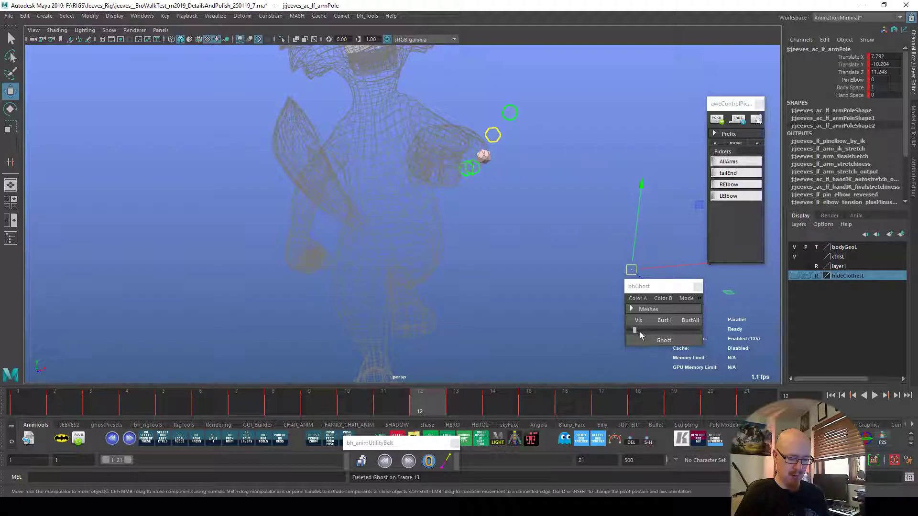
pyautogui.moveTo(631, 267); pyautogui.dragTo(638, 262)
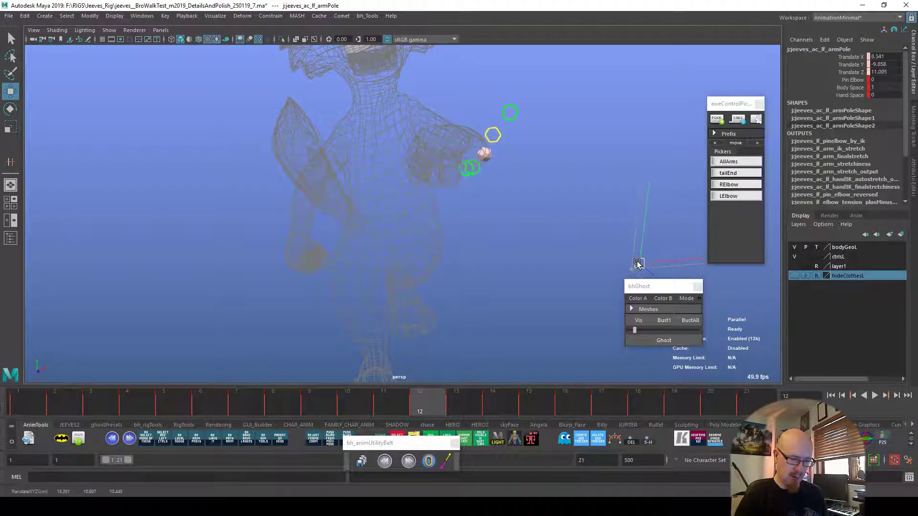
# Delete the left arm pole's key near frame 14, reposition it to about 3.0, -9.5, 16.2 there and ghost frame 14.
pyautogui.click(458, 405)
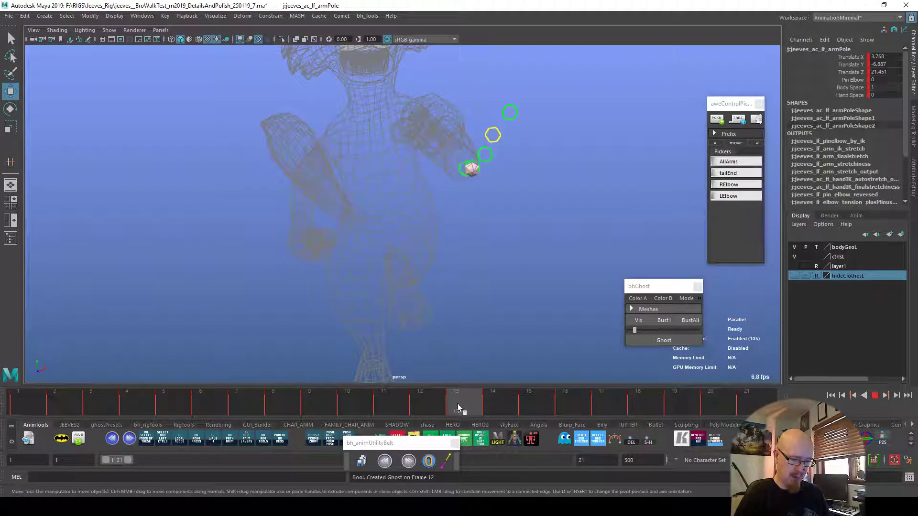
pyautogui.click(487, 400)
pyautogui.moveTo(488, 400); pyautogui.dragTo(508, 402)
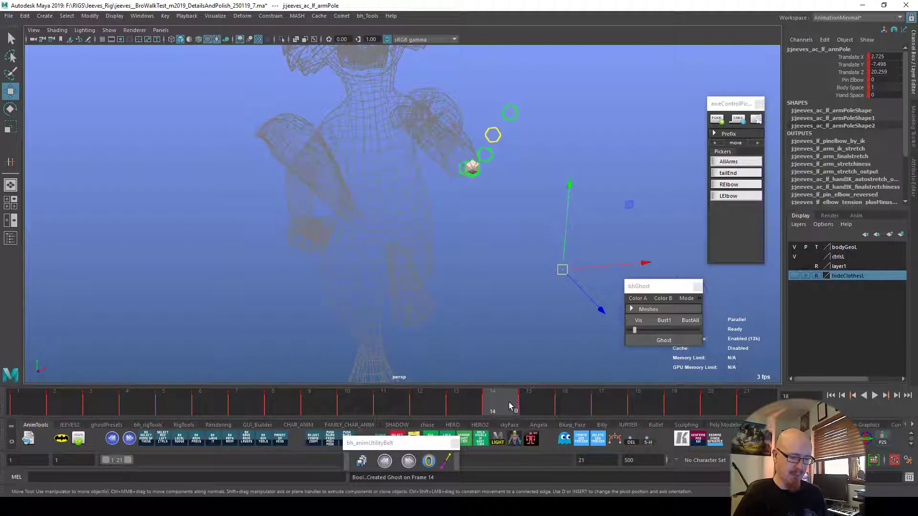
pyautogui.press('Delete')
pyautogui.moveTo(474, 406); pyautogui.dragTo(509, 401)
pyautogui.moveTo(551, 280); pyautogui.dragTo(566, 279)
pyautogui.press('g')
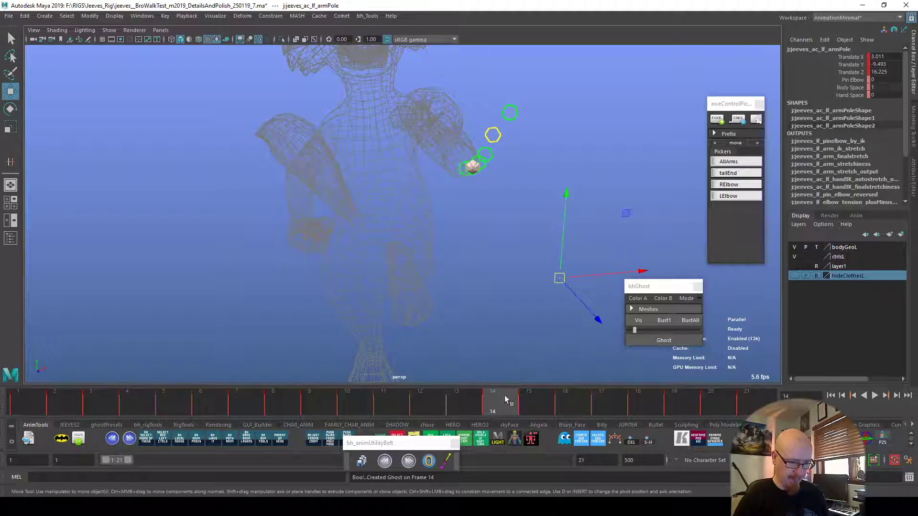
# Step back through frame 13 to frame 12 and renew the left elbow's ghost on frame 12.
pyautogui.click(474, 404)
pyautogui.click(443, 402)
pyautogui.press('g')
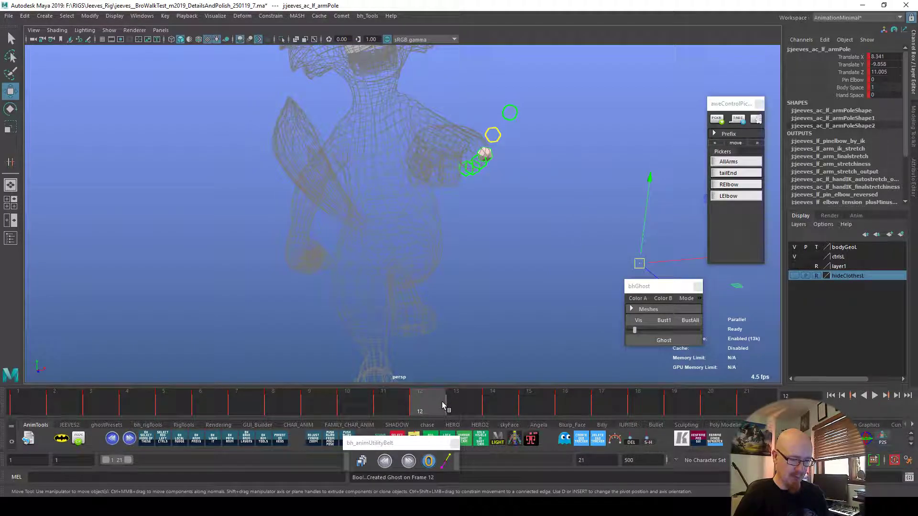
# Check the left elbow arc up to frame 16, move the arm pole at frame 12 to about 8.7, -8.4, 12.2, key it and ghost it.
pyautogui.click(465, 401)
pyautogui.moveTo(476, 406); pyautogui.dragTo(562, 393)
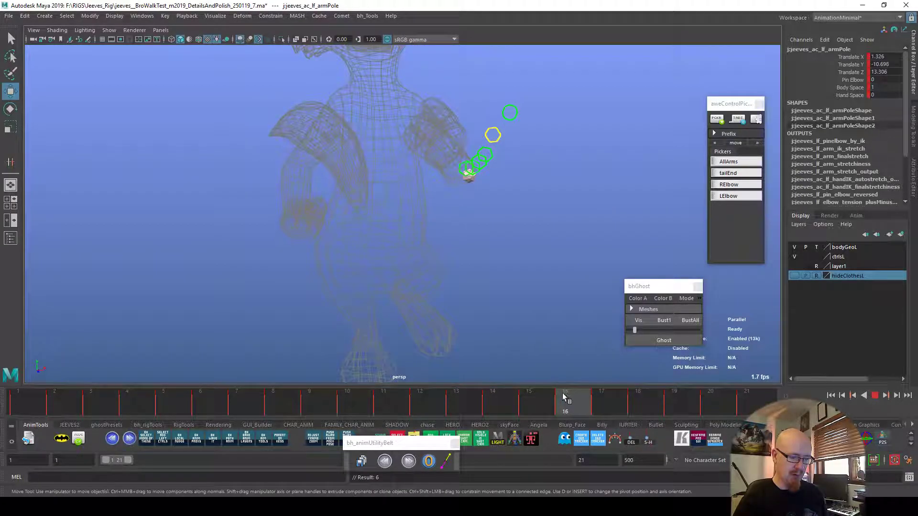
pyautogui.moveTo(564, 308); pyautogui.dragTo(518, 268)
pyautogui.click(531, 405)
pyautogui.moveTo(554, 403); pyautogui.dragTo(484, 359)
pyautogui.moveTo(486, 400); pyautogui.dragTo(557, 365)
pyautogui.moveTo(541, 403); pyautogui.dragTo(421, 403)
pyautogui.moveTo(238, 255); pyautogui.dragTo(225, 237)
pyautogui.keyDown('alt'); pyautogui.moveTo(342, 292); pyautogui.dragTo(499, 298); pyautogui.keyUp('alt')
pyautogui.moveTo(535, 251); pyautogui.dragTo(531, 245)
pyautogui.press('s')
pyautogui.press('g')
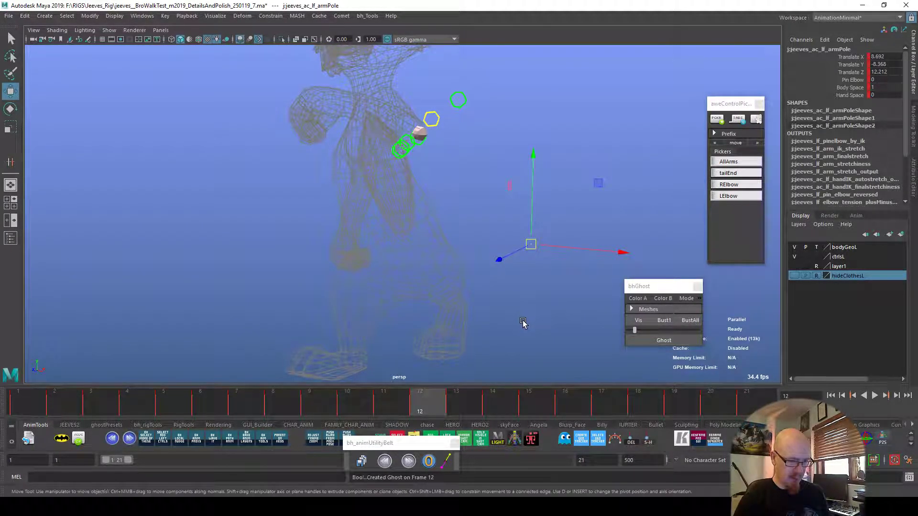
# Ghost the left elbow on frame 13, play back the walk to check the arc and clear the selection.
pyautogui.click(452, 404)
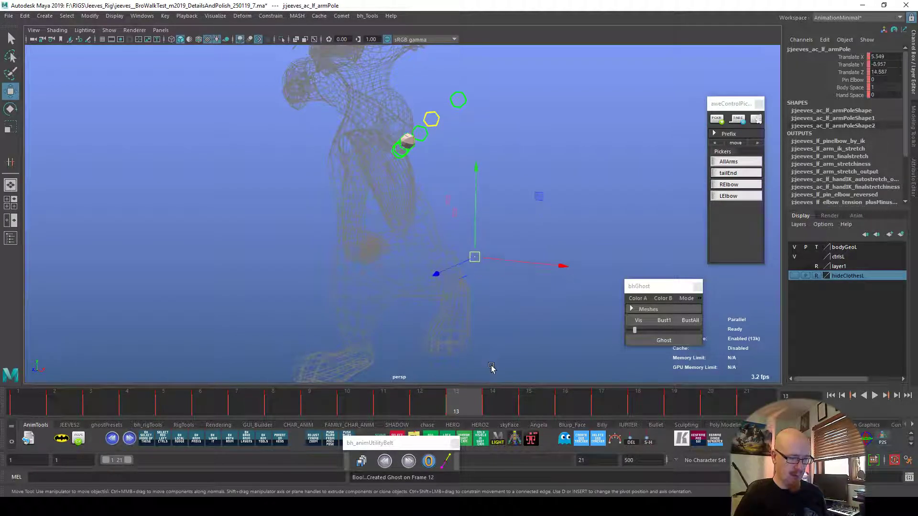
pyautogui.press('g')
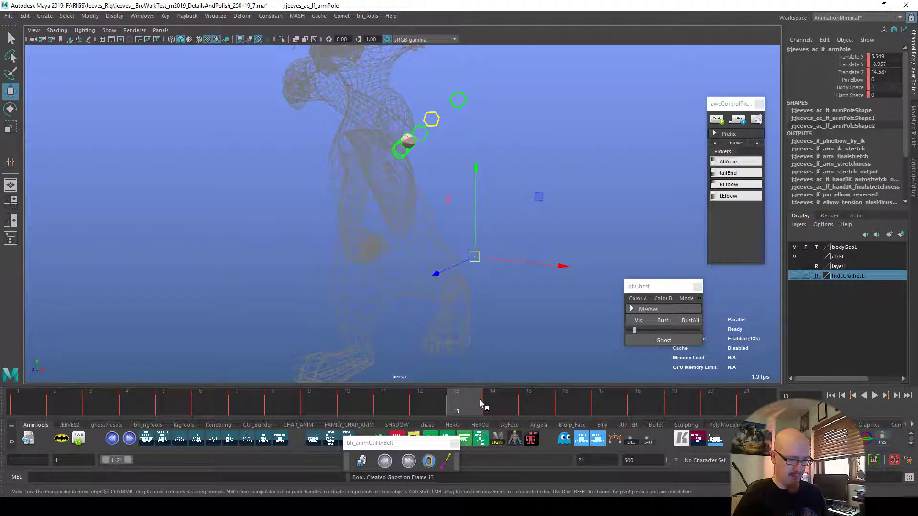
pyautogui.hotkey('alt', '.')
pyautogui.hotkey('alt', '.')
pyautogui.click(462, 402)
pyautogui.keyDown('alt'); pyautogui.moveTo(474, 368); pyautogui.dragTo(431, 356); pyautogui.keyUp('alt')
pyautogui.click(408, 401)
pyautogui.hotkey('alt', 'v')
pyautogui.moveTo(430, 401)
pyautogui.mouseDown()
pyautogui.moveTo(562, 399)
pyautogui.moveTo(513, 398)
pyautogui.mouseUp()
pyautogui.click(555, 343)
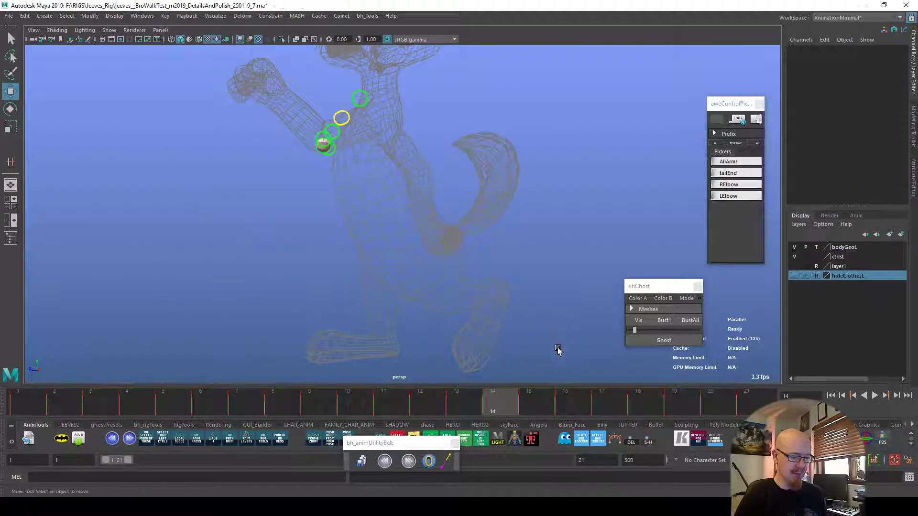
# Remove all ghosts, ghost the left elbow on frames 13 to 19 and play back the walk to compare.
pyautogui.click(690, 320)
pyautogui.keyDown('shift'); pyautogui.moveTo(467, 399); pyautogui.dragTo(678, 394); pyautogui.keyUp('shift')
pyautogui.click(664, 340)
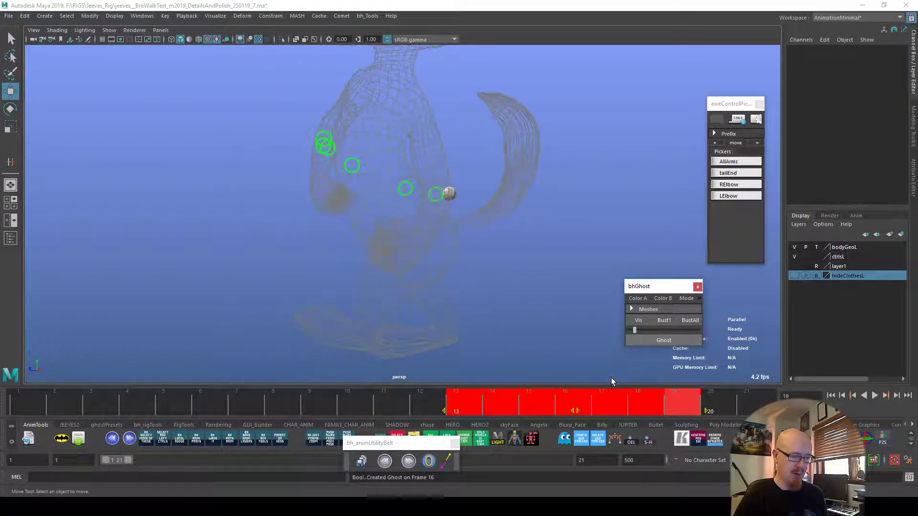
pyautogui.keyDown('alt'); pyautogui.moveTo(589, 359); pyautogui.dragTo(477, 400); pyautogui.keyUp('alt')
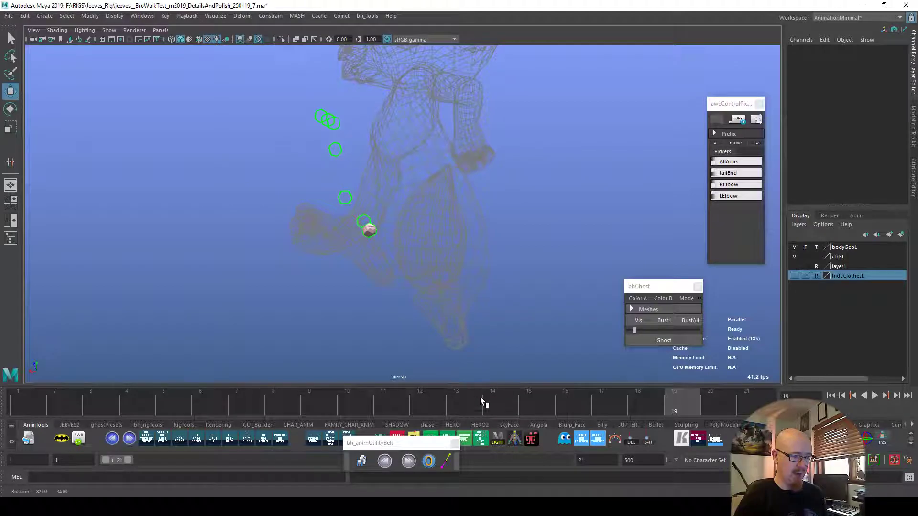
pyautogui.click(447, 402)
pyautogui.hotkey('alt', 'v')
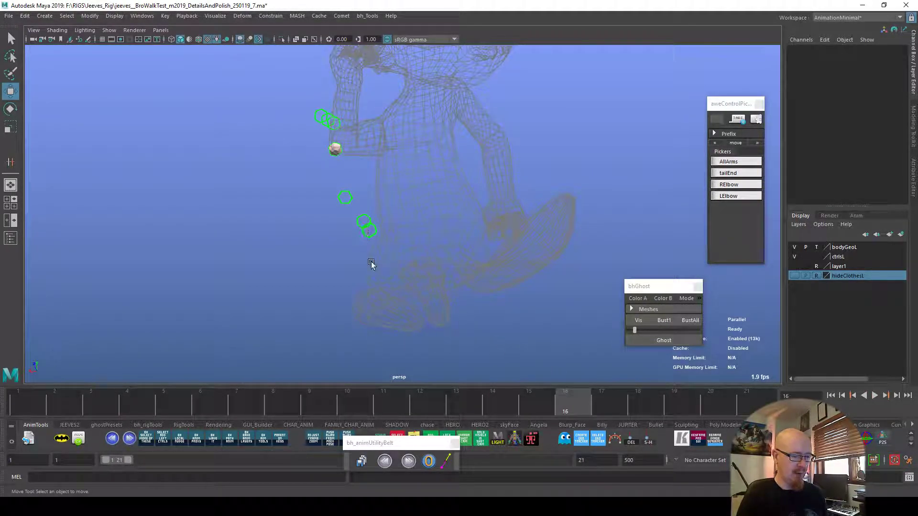
# Move the left arm pole at frame 16 to about -0.2, -10.7, 11.5 and ghost that frame.
pyautogui.click(725, 199)
pyautogui.moveTo(519, 401); pyautogui.dragTo(562, 392)
pyautogui.moveTo(282, 238); pyautogui.dragTo(293, 236)
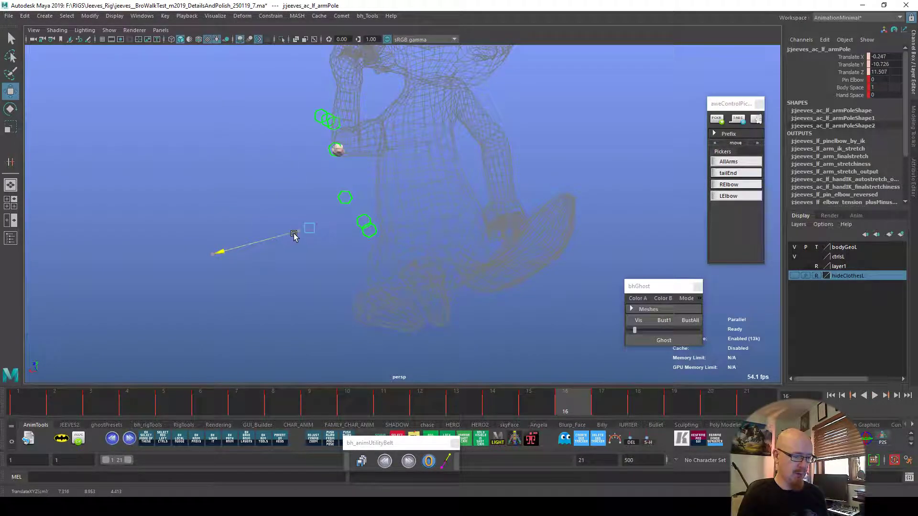
pyautogui.click(542, 394)
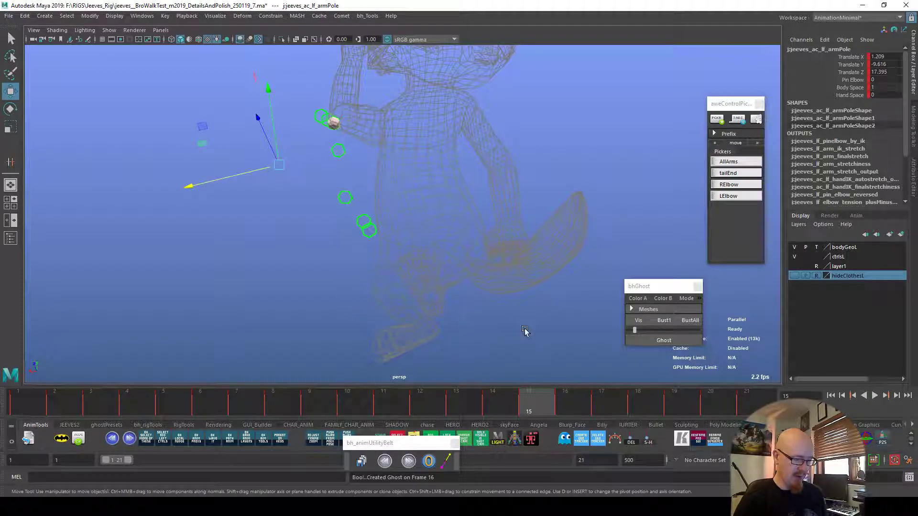
# Move the left arm pole at frame 18 to about 1.0, -12.7, 6.4 and ghost frames 18, 20 and 21.
pyautogui.moveTo(554, 404); pyautogui.dragTo(639, 405)
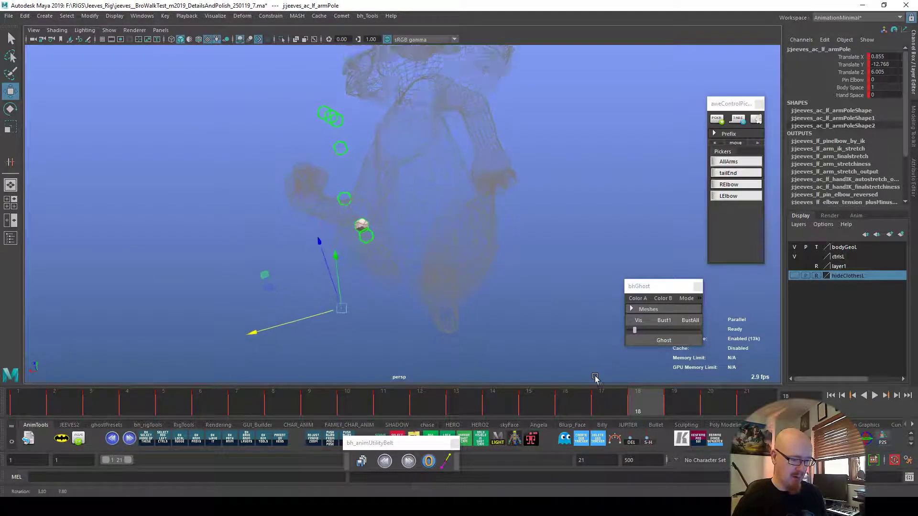
pyautogui.moveTo(337, 294); pyautogui.dragTo(322, 297)
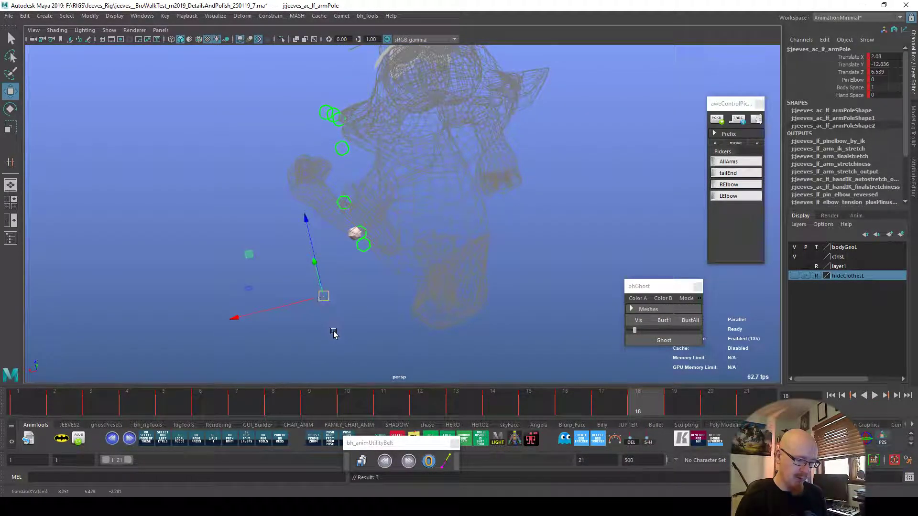
pyautogui.click(565, 438)
pyautogui.moveTo(641, 407)
pyautogui.mouseDown()
pyautogui.moveTo(765, 399)
pyautogui.moveTo(612, 399)
pyautogui.moveTo(636, 401)
pyautogui.mouseUp()
pyautogui.press('g')
pyautogui.press('g')
pyautogui.moveTo(327, 305); pyautogui.dragTo(332, 295)
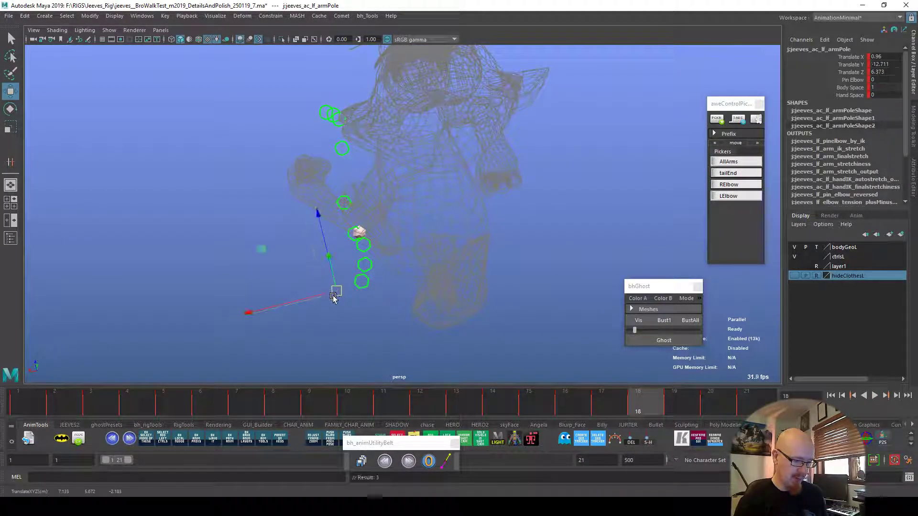
pyautogui.press('g')
# Refine the left arm pole at frame 18 to about 0.3, -12.8, 8.0 and renew that frame's ghost.
pyautogui.keyDown('alt'); pyautogui.moveTo(595, 366); pyautogui.dragTo(682, 317); pyautogui.keyUp('alt')
pyautogui.moveTo(444, 321); pyautogui.dragTo(422, 317)
pyautogui.press('g')
pyautogui.keyDown('alt'); pyautogui.moveTo(556, 340); pyautogui.dragTo(612, 368); pyautogui.keyUp('alt')
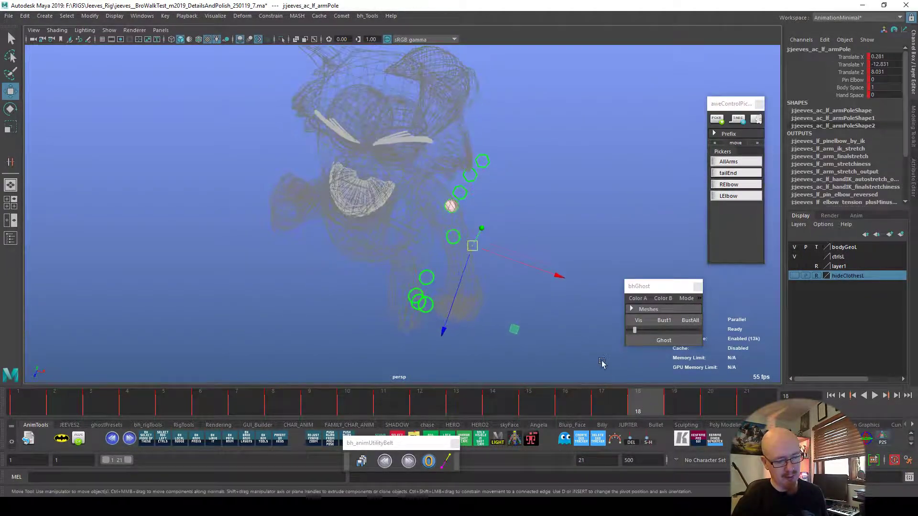
pyautogui.moveTo(473, 249); pyautogui.dragTo(378, 288)
# Shift the left arm pole inward to Translate X about -1.0 at frame 17 and about -1.3 at frame 16, renewing their ghosts.
pyautogui.keyDown('alt'); pyautogui.moveTo(461, 333); pyautogui.dragTo(630, 366); pyautogui.keyUp('alt')
pyautogui.moveTo(625, 400); pyautogui.dragTo(606, 401)
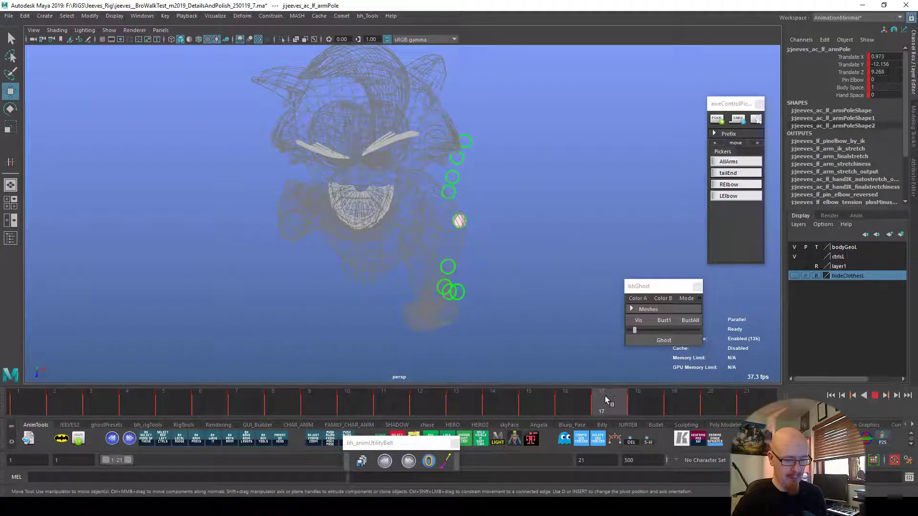
pyautogui.moveTo(572, 249); pyautogui.dragTo(549, 254)
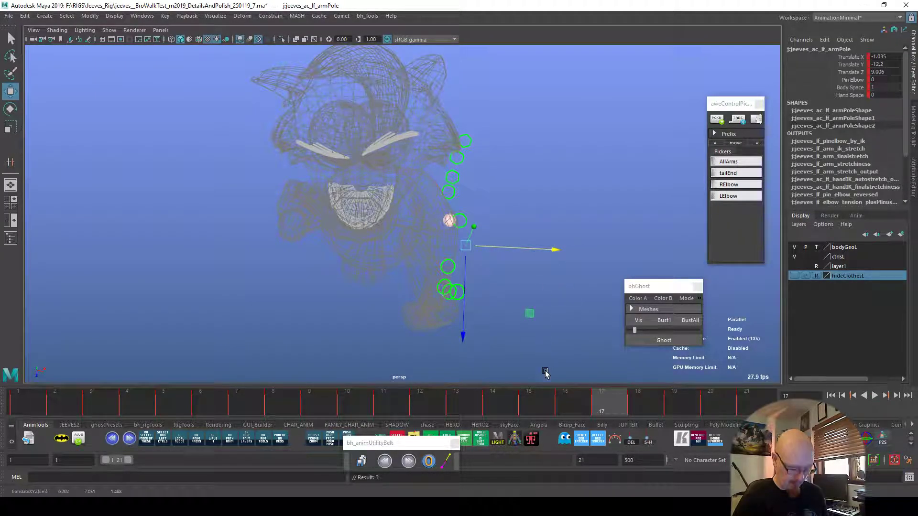
pyautogui.keyDown('alt'); pyautogui.moveTo(581, 374); pyautogui.dragTo(582, 400); pyautogui.keyUp('alt')
pyautogui.moveTo(566, 266); pyautogui.dragTo(553, 266)
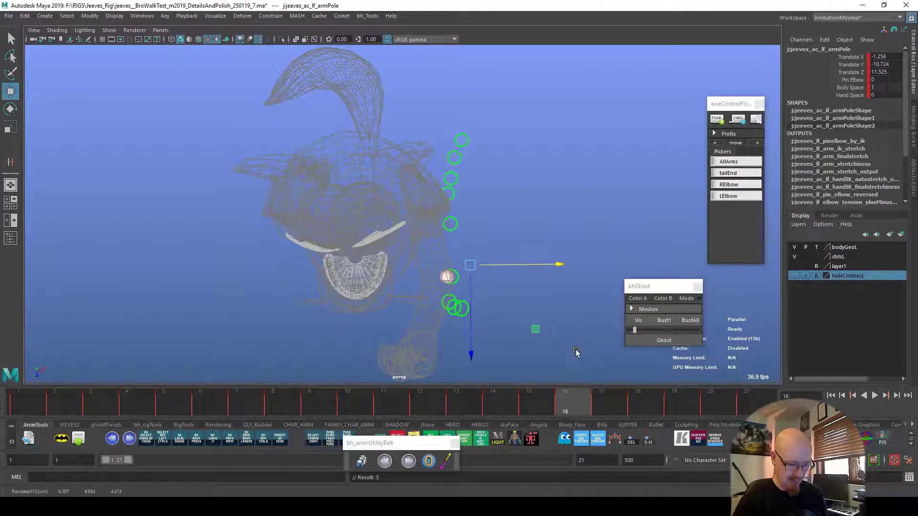
# Nudge the left arm pole at frame 19 to about 1.3, -11.4, 3.2, check frame 20 and play back the walk.
pyautogui.keyDown('alt'); pyautogui.moveTo(578, 359); pyautogui.dragTo(678, 405); pyautogui.keyUp('alt')
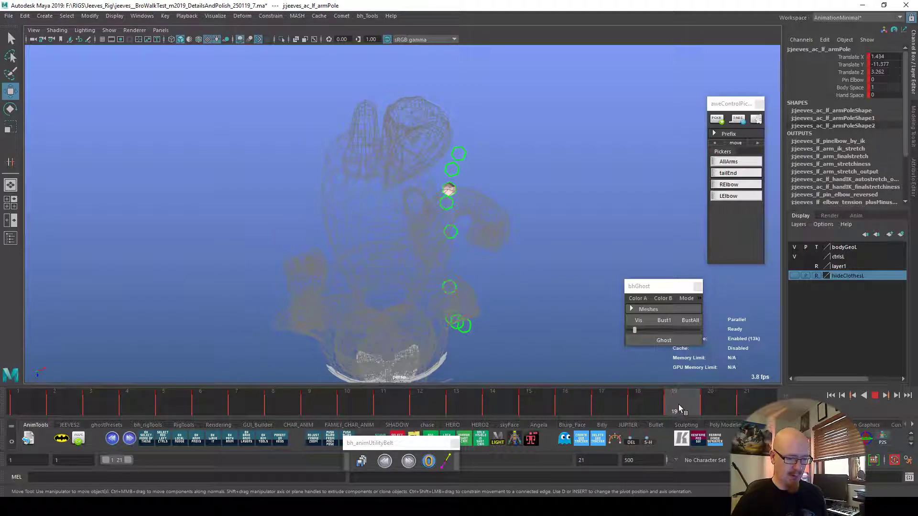
pyautogui.moveTo(545, 95); pyautogui.dragTo(540, 97)
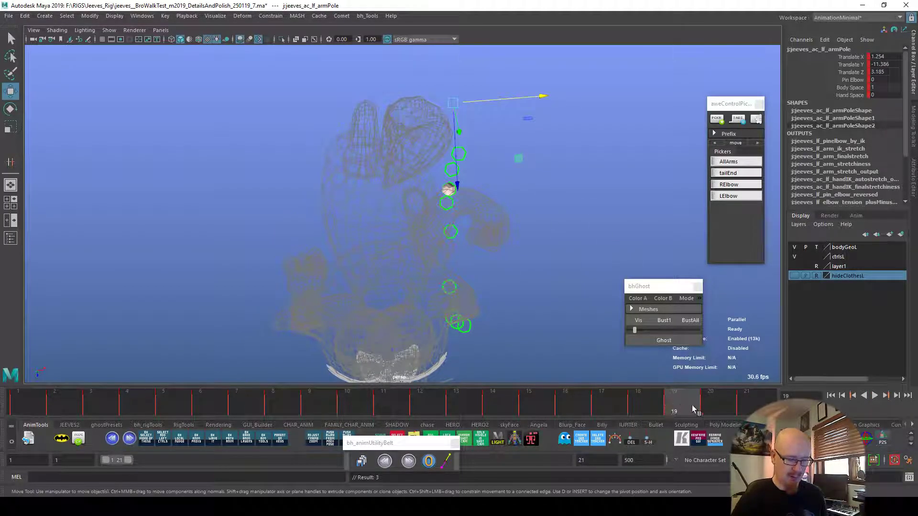
pyautogui.moveTo(690, 407); pyautogui.dragTo(706, 405)
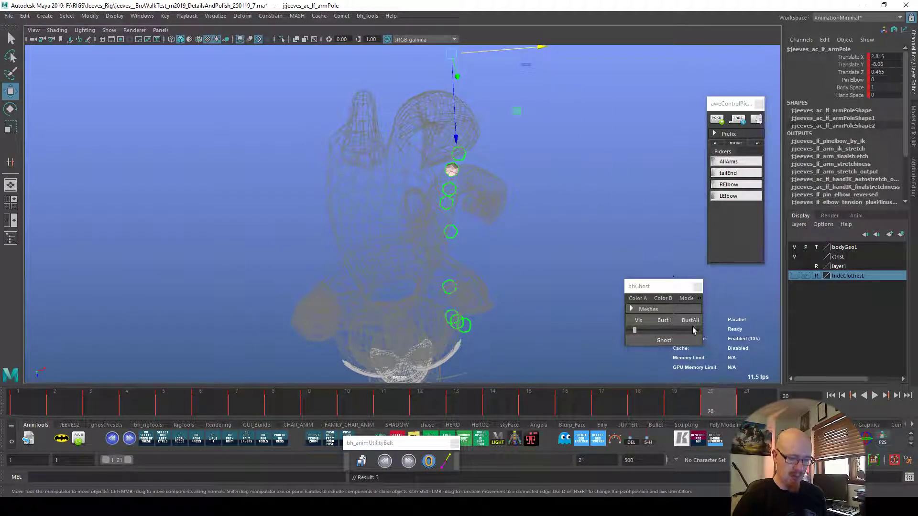
pyautogui.hotkey('alt', 'v')
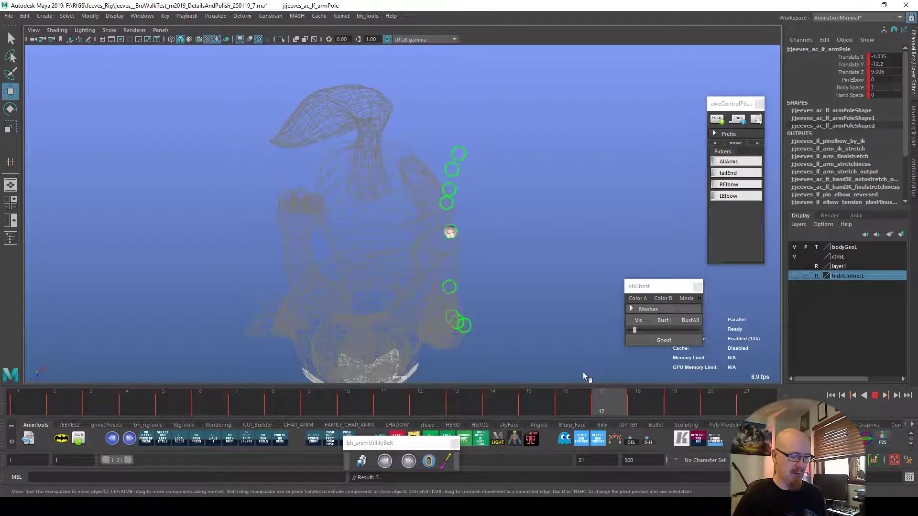
# Clear the selection, remove all ghosts and save the scene as the next incremental version, number 8.
pyautogui.moveTo(128, 398)
pyautogui.mouseDown()
pyautogui.moveTo(270, 392)
pyautogui.moveTo(320, 408)
pyautogui.moveTo(454, 397)
pyautogui.moveTo(246, 396)
pyautogui.moveTo(365, 405)
pyautogui.mouseUp()
pyautogui.click(573, 353)
pyautogui.keyDown('shift'); pyautogui.click(223, 402); pyautogui.keyUp('shift')
pyautogui.click(690, 324)
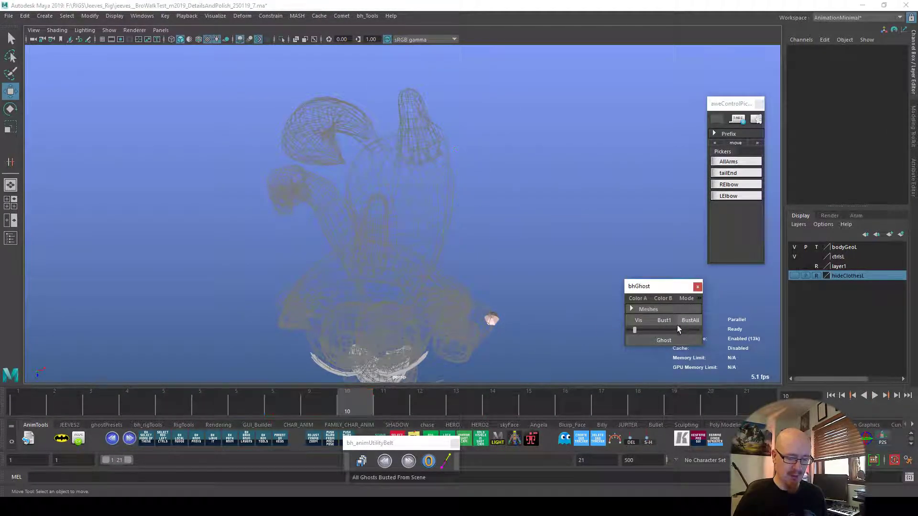
pyautogui.keyDown('shift'); pyautogui.moveTo(206, 400); pyautogui.dragTo(283, 405); pyautogui.keyUp('shift')
pyautogui.click(362, 461)
# Ghost the left elbow on frames 6 to 12 and scrub through frames 9 and 10 to check them.
pyautogui.keyDown('shift'); pyautogui.moveTo(218, 407); pyautogui.dragTo(444, 407); pyautogui.keyUp('shift')
pyautogui.click(647, 340)
pyautogui.moveTo(314, 394); pyautogui.dragTo(339, 407)
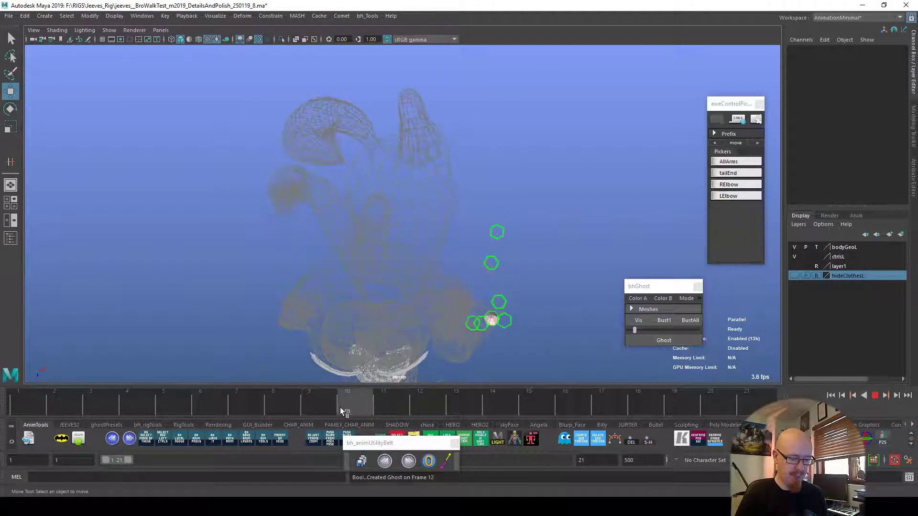
# Reposition the left arm pole at frame 9 to about 10.9, -3.5, 6.8, adjust it at frames 8 and 10, and renew their ghosts.
pyautogui.keyDown('alt'); pyautogui.moveTo(483, 367); pyautogui.dragTo(382, 391, button='middle'); pyautogui.keyUp('alt')
pyautogui.click(736, 197)
pyautogui.moveTo(382, 391); pyautogui.dragTo(310, 409)
pyautogui.moveTo(609, 312); pyautogui.dragTo(568, 343, button='middle')
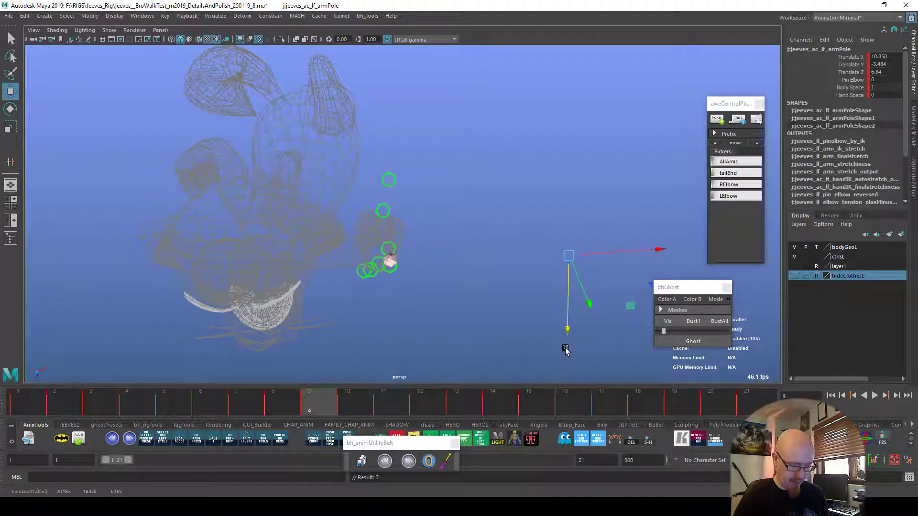
pyautogui.click(295, 409)
pyautogui.moveTo(488, 327); pyautogui.dragTo(486, 293, button='middle')
pyautogui.moveTo(316, 407); pyautogui.dragTo(343, 405)
pyautogui.moveTo(618, 330); pyautogui.dragTo(616, 344)
# Ghost frame 14, then move the left arm pole at frame 13 to about 5.7, -9.0, 15.1 and ghost it.
pyautogui.click(381, 407)
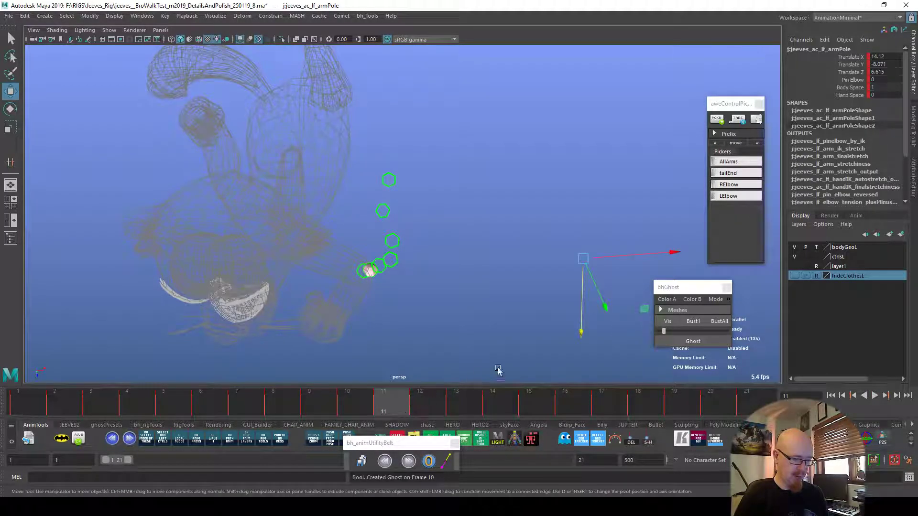
pyautogui.moveTo(398, 402); pyautogui.dragTo(514, 399)
pyautogui.click(469, 401)
pyautogui.moveTo(451, 353)
pyautogui.mouseDown()
pyautogui.moveTo(454, 339)
pyautogui.moveTo(453, 359)
pyautogui.mouseUp()
pyautogui.press('g')
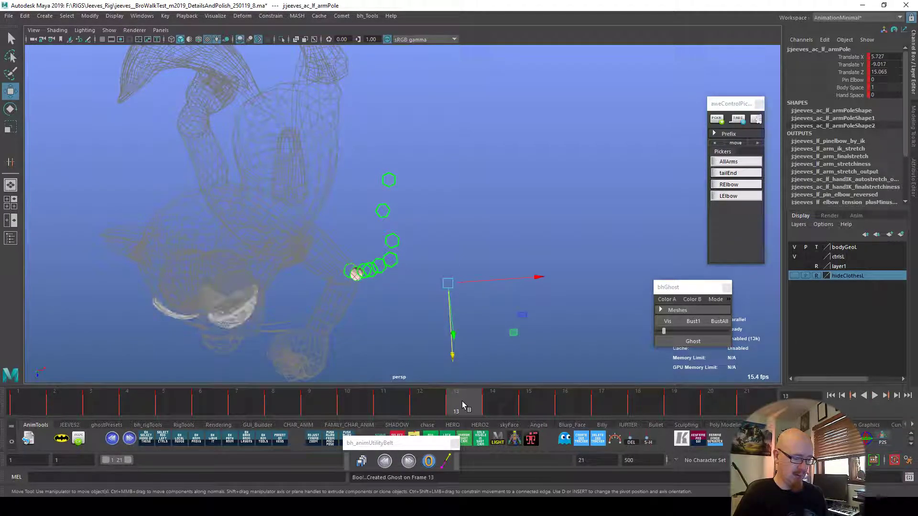
# Move the left arm pole at frame 12 to about 8.5, -8.3, 12.2, then fine-tune the left hand IK control and ghost the frame.
pyautogui.moveTo(461, 402); pyautogui.dragTo(431, 403)
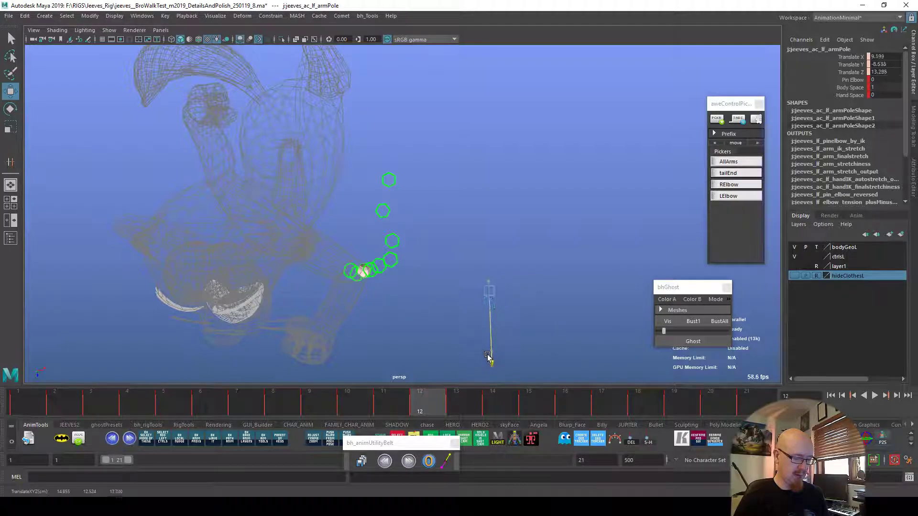
pyautogui.moveTo(539, 278); pyautogui.dragTo(437, 332)
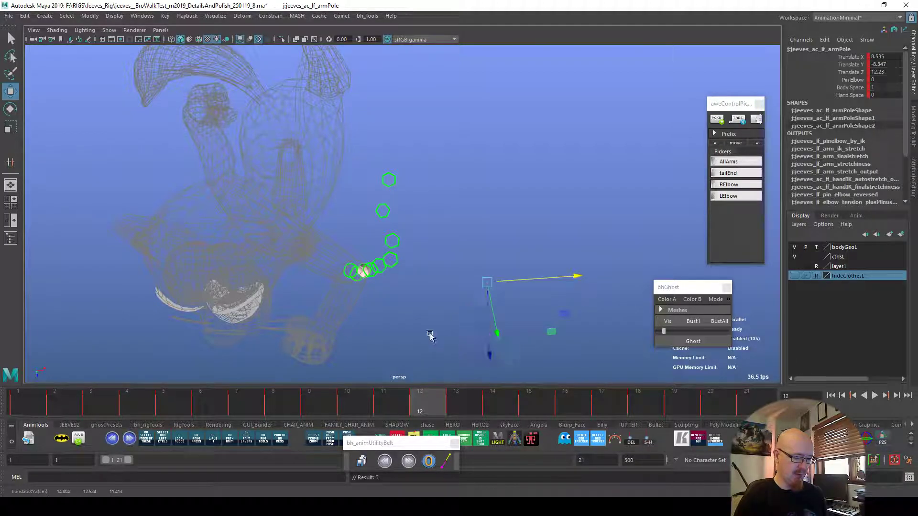
pyautogui.keyDown('alt'); pyautogui.moveTo(411, 356); pyautogui.dragTo(423, 334, button='middle'); pyautogui.keyUp('alt')
pyautogui.hotkey('alt', '1')
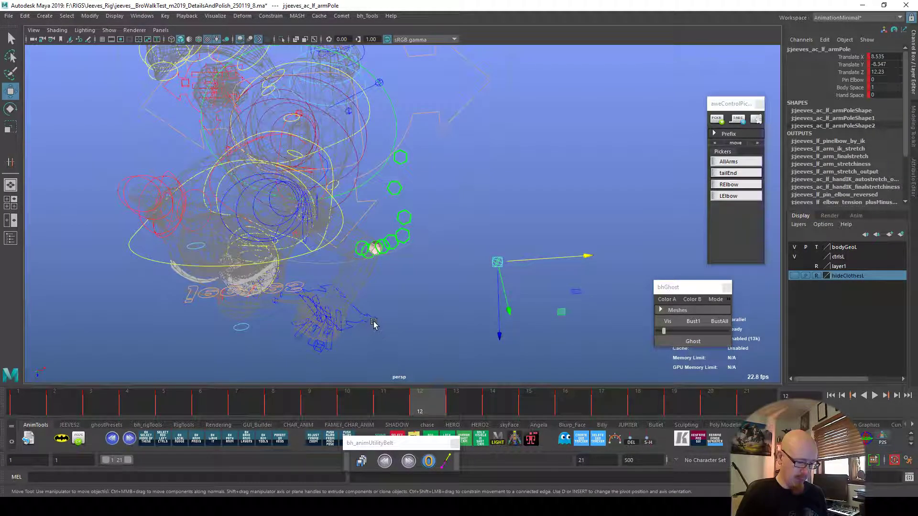
pyautogui.click(374, 324)
pyautogui.click(365, 459)
pyautogui.click(369, 457)
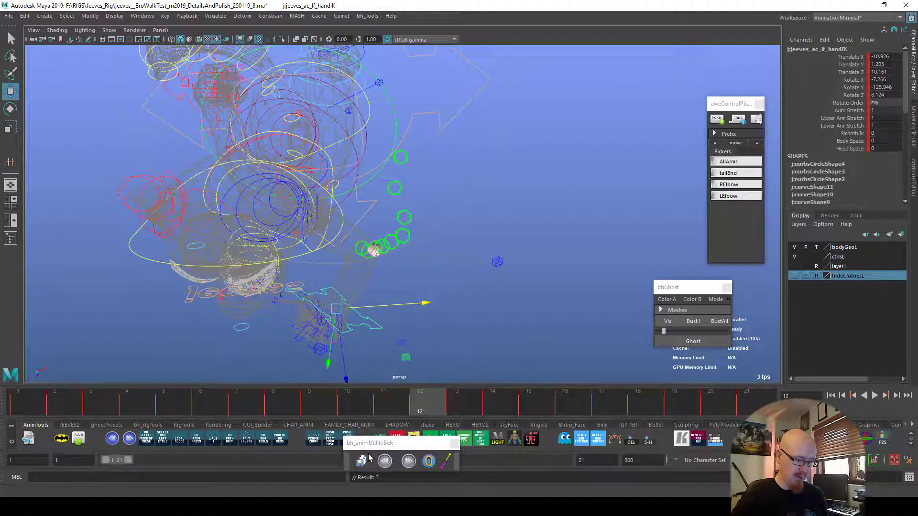
# Nudge the left arm pole at frame 8 to about 4.2, -2.2, 9.8, renew its ghost and play back the walk.
pyautogui.click(390, 408)
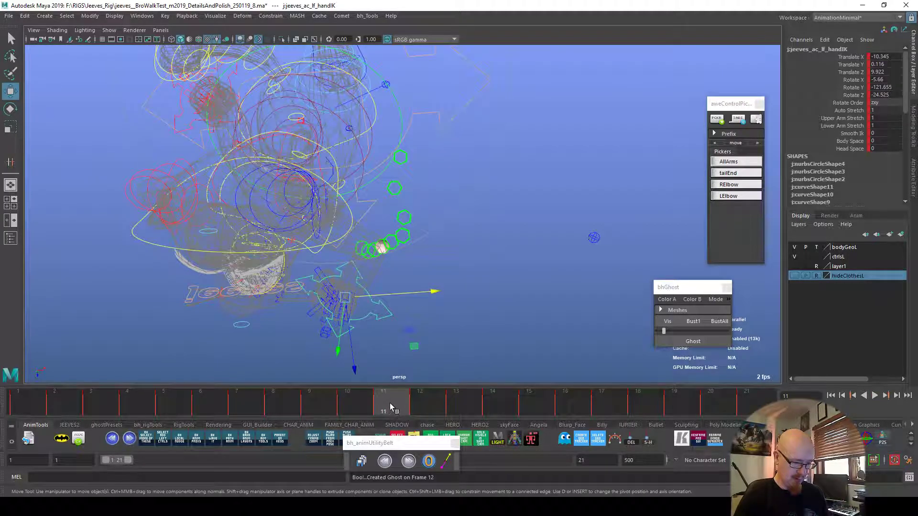
pyautogui.moveTo(396, 401); pyautogui.dragTo(294, 412)
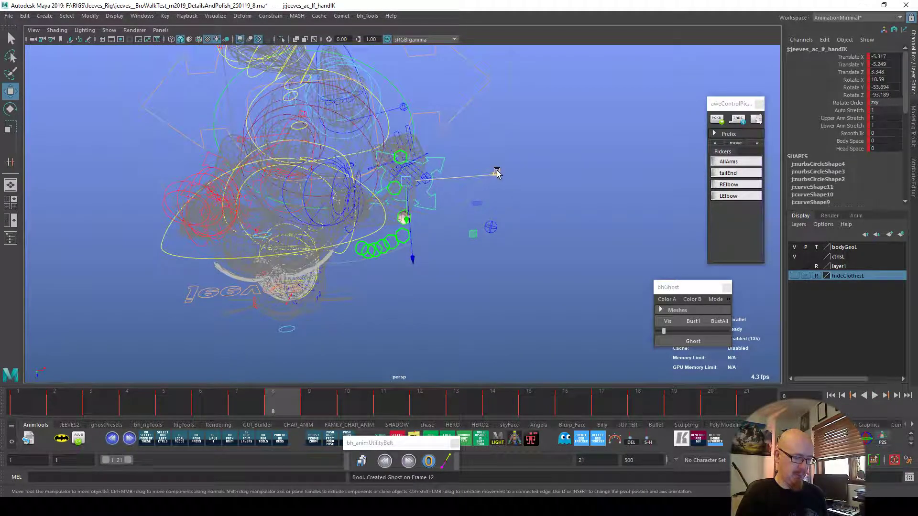
pyautogui.click(492, 228)
pyautogui.moveTo(493, 230); pyautogui.dragTo(493, 224)
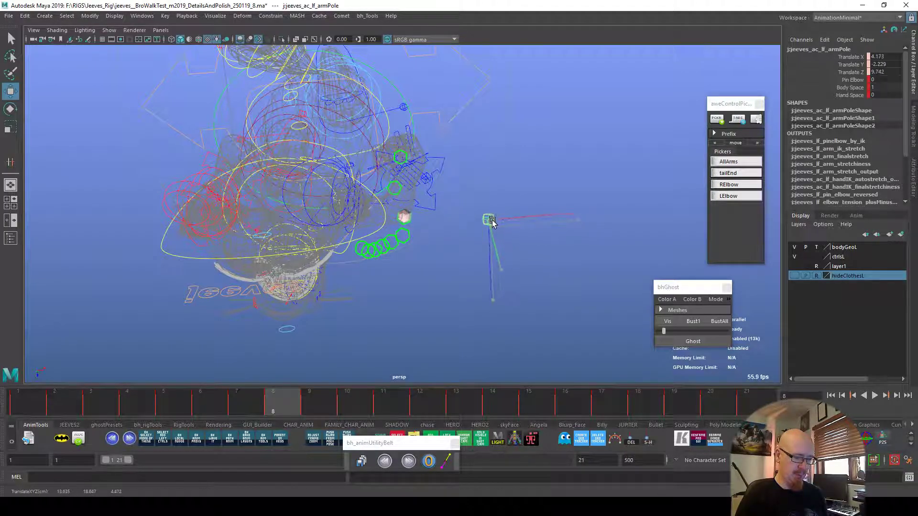
pyautogui.hotkey('alt', 'v')
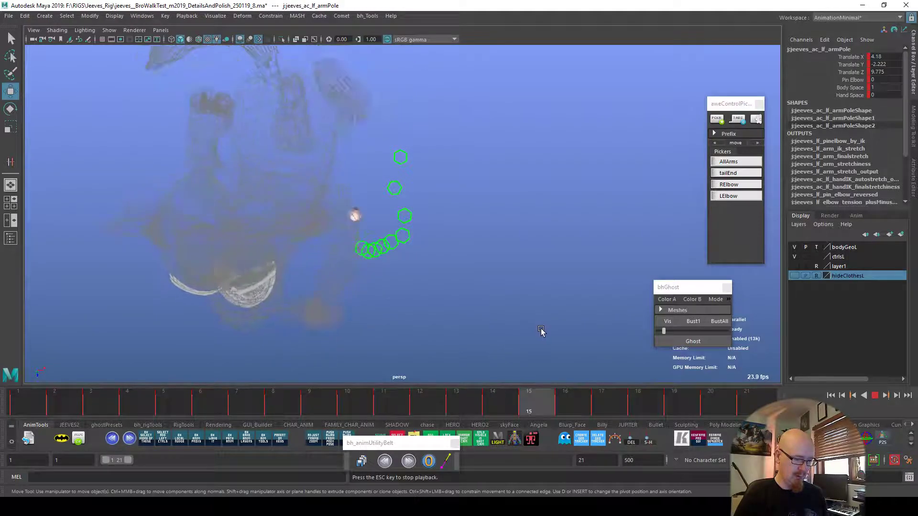
pyautogui.moveTo(354, 410); pyautogui.dragTo(236, 420)
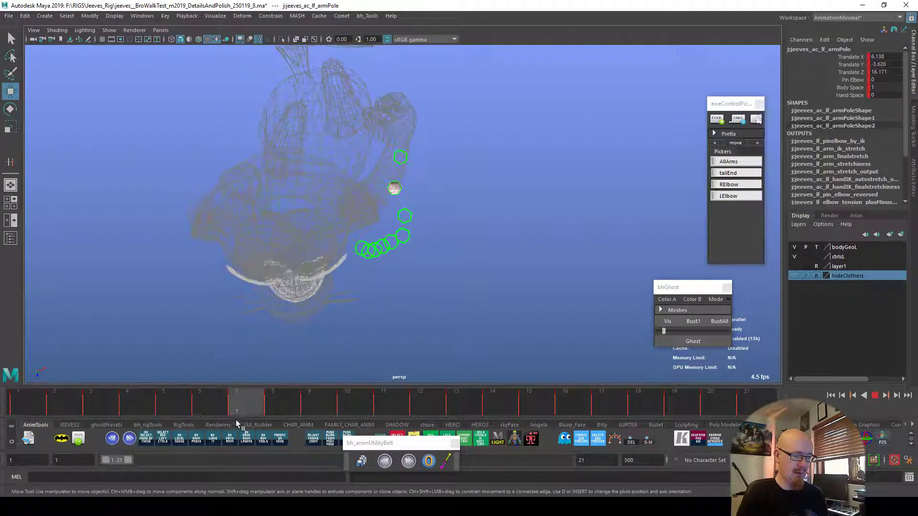
# Nudge the left hand IK control at frame 7 to about -5.5, -6.4, 0.5, checking it against the shaded body.
pyautogui.click(432, 161)
pyautogui.keyDown('alt'); pyautogui.moveTo(432, 162); pyautogui.dragTo(552, 256); pyautogui.keyUp('alt')
pyautogui.hotkey('alt', 'Up')
pyautogui.hotkey('alt', 'Up')
pyautogui.keyDown('alt'); pyautogui.moveTo(549, 254); pyautogui.dragTo(533, 392); pyautogui.keyUp('alt')
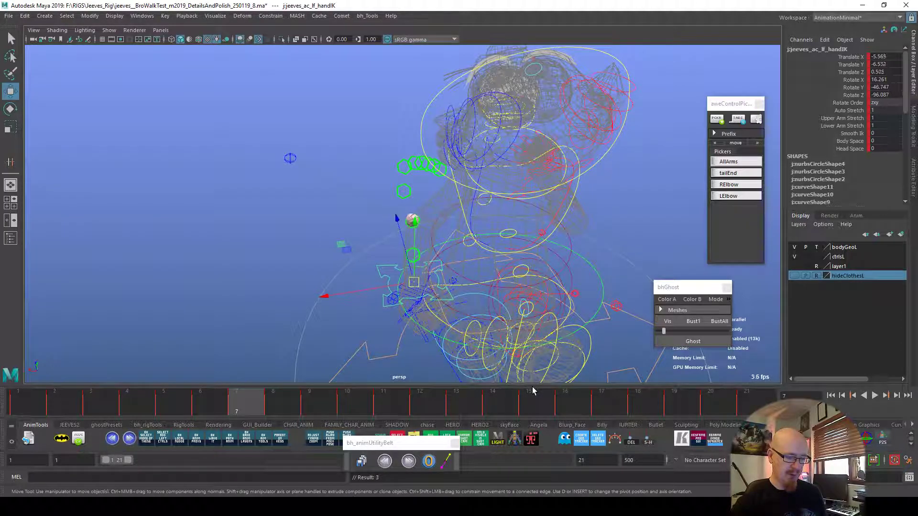
pyautogui.click(816, 247)
pyautogui.keyDown('alt'); pyautogui.moveTo(563, 344); pyautogui.dragTo(593, 460); pyautogui.keyUp('alt')
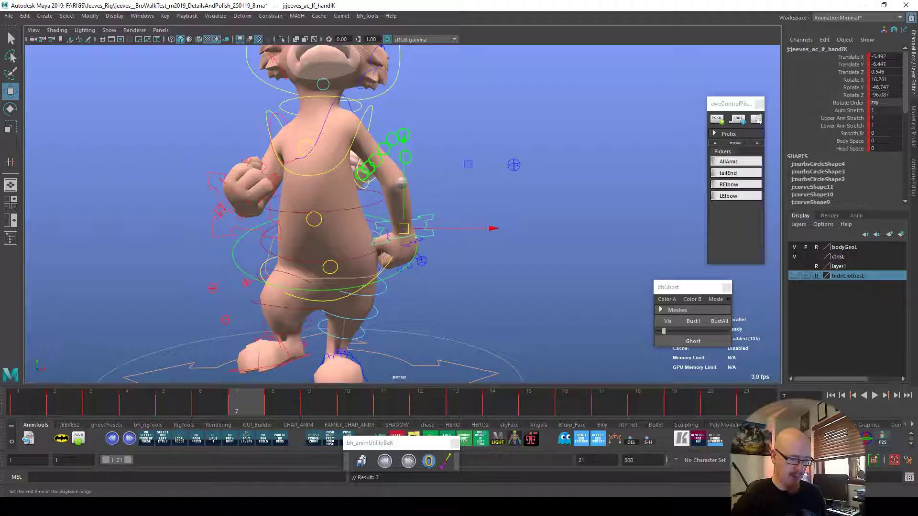
pyautogui.press('g')
pyautogui.keyDown('alt'); pyautogui.moveTo(567, 329); pyautogui.dragTo(530, 318); pyautogui.keyUp('alt')
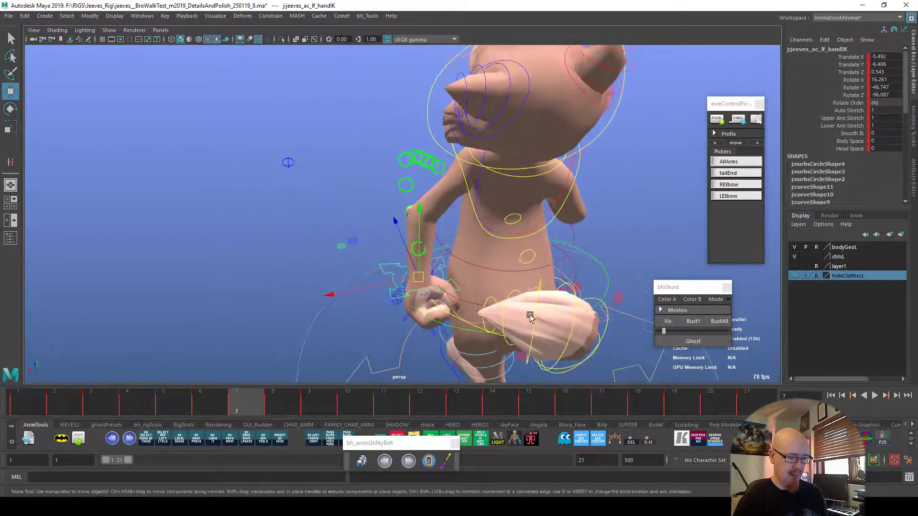
# Move the left hand IK control at frame 9 to about -6.8, -3.5, 6.3 and play back the walk with the body shaded.
pyautogui.click(816, 247)
pyautogui.keyDown('alt'); pyautogui.moveTo(617, 277); pyautogui.dragTo(440, 333); pyautogui.keyUp('alt')
pyautogui.hotkey('alt', 'v')
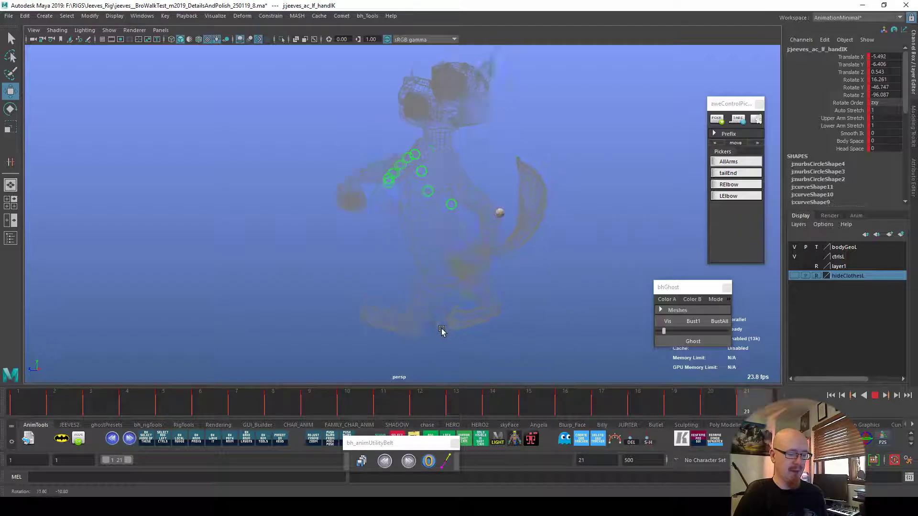
pyautogui.moveTo(411, 402); pyautogui.dragTo(303, 399)
pyautogui.moveTo(390, 201); pyautogui.dragTo(396, 206)
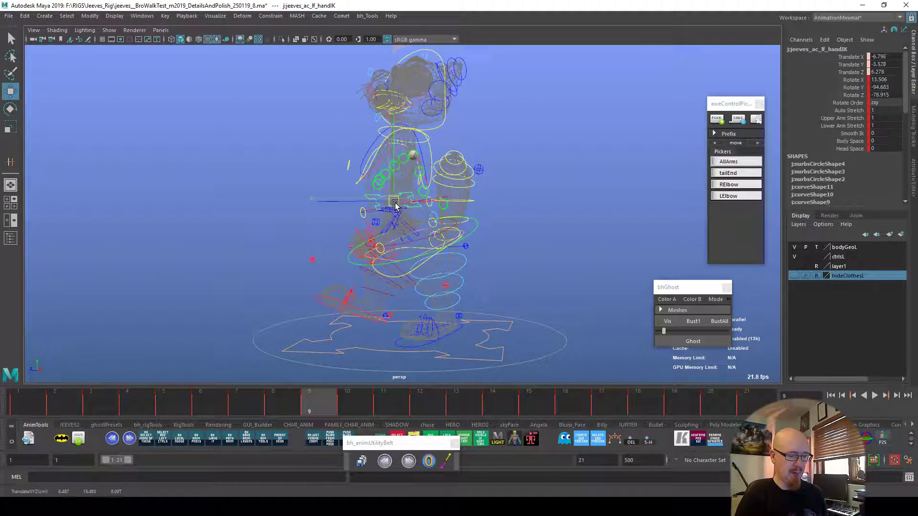
pyautogui.hotkey('alt', 'v')
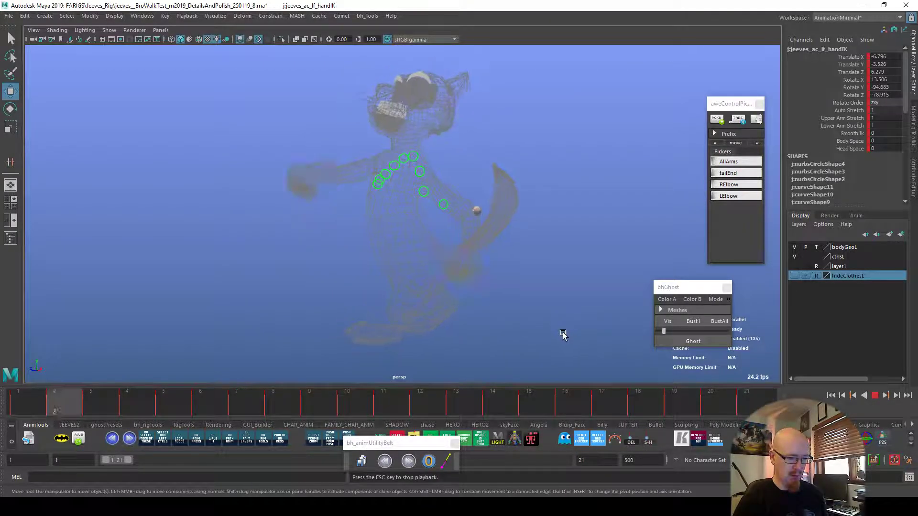
pyautogui.press('5')
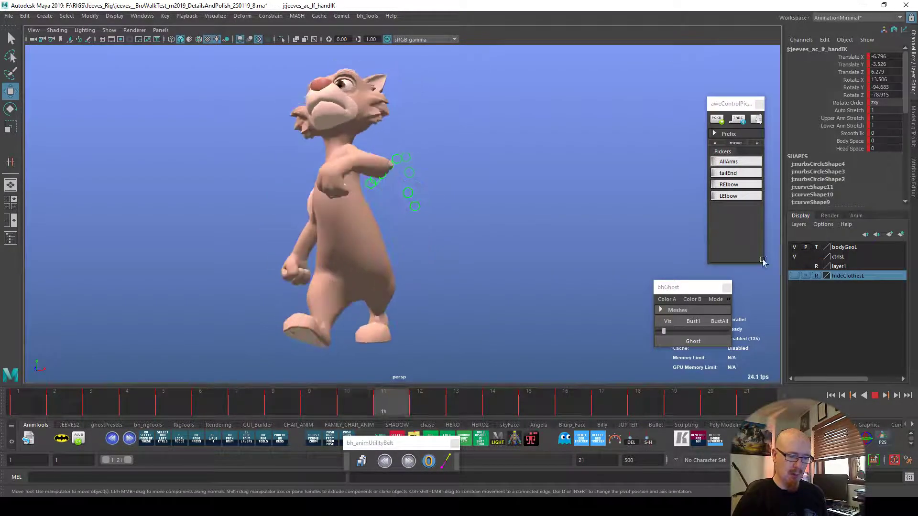
# Remove all the elbow ghosts and review the walk playback from the front and side.
pyautogui.click(718, 320)
pyautogui.click(573, 345)
pyautogui.keyDown('alt'); pyautogui.moveTo(550, 349); pyautogui.dragTo(320, 379, button='right'); pyautogui.keyUp('alt')
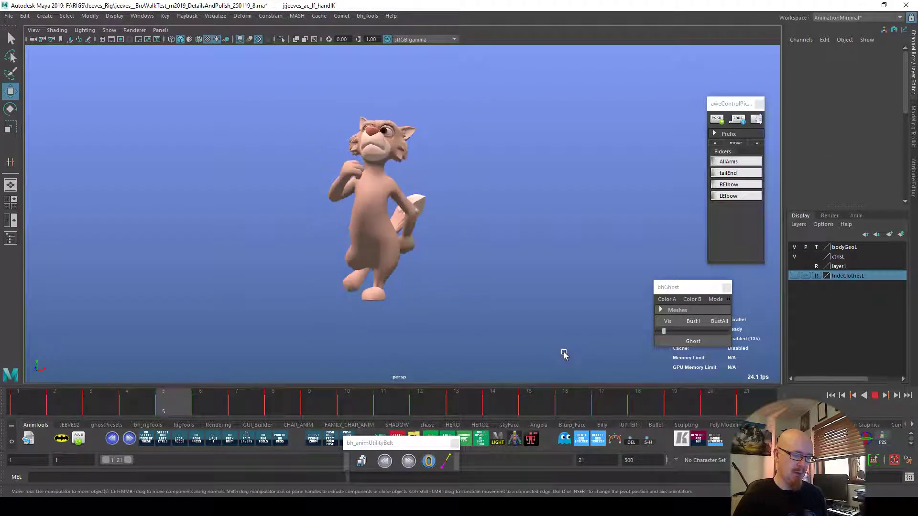
pyautogui.keyDown('alt'); pyautogui.moveTo(545, 352); pyautogui.dragTo(640, 360); pyautogui.keyUp('alt')
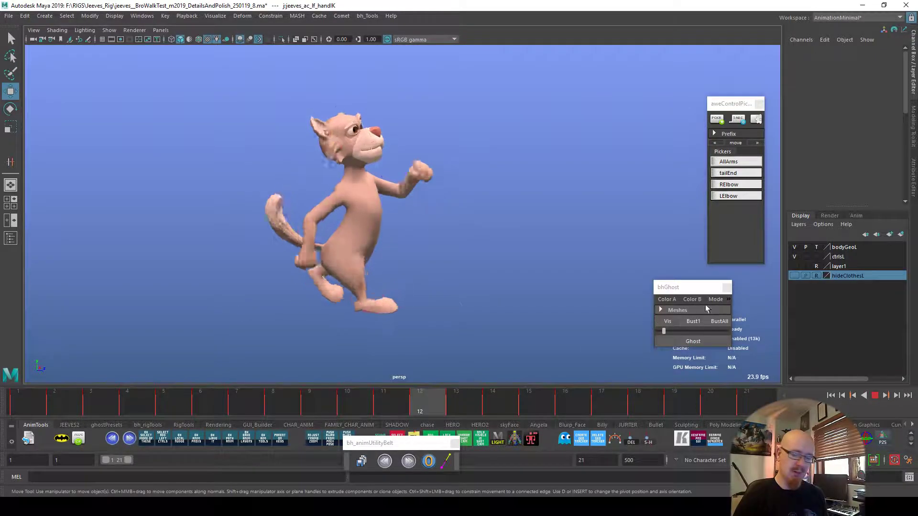
pyautogui.click(613, 441)
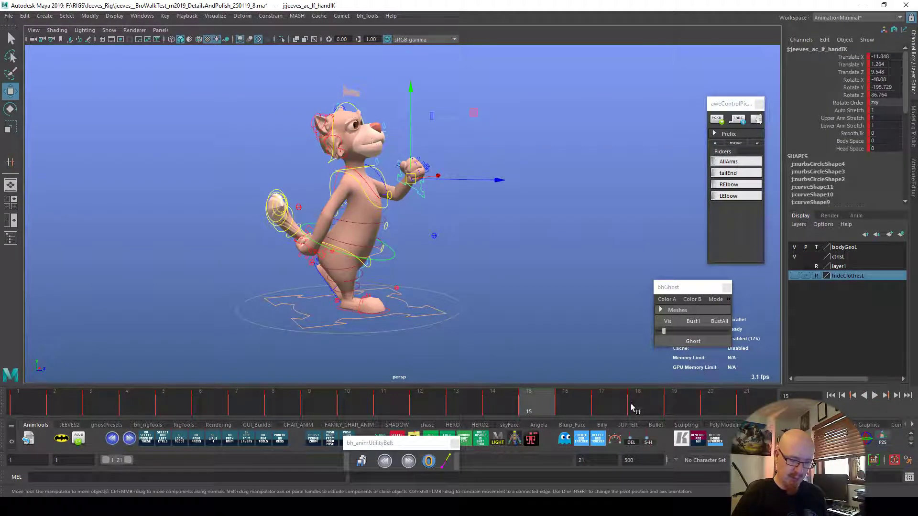
pyautogui.keyDown('alt'); pyautogui.moveTo(526, 306); pyautogui.dragTo(538, 357); pyautogui.keyUp('alt')
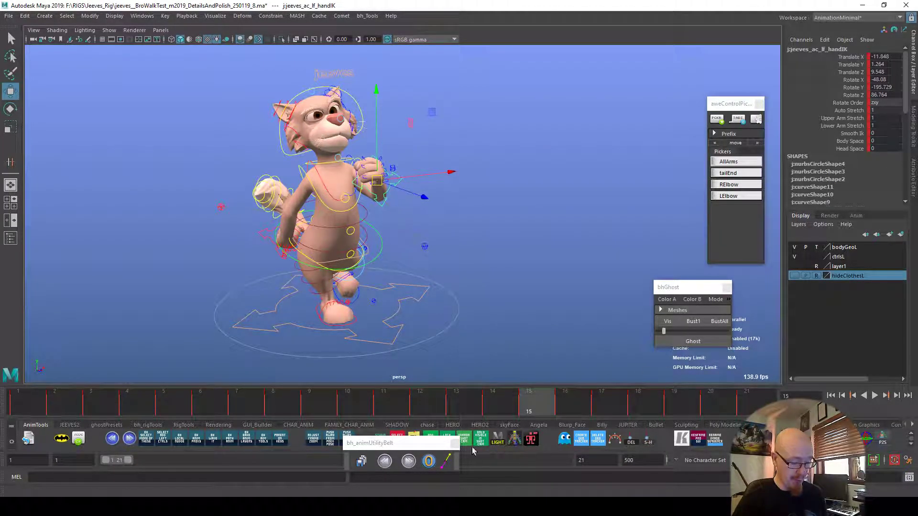
# Move the bh_animUtilityBelt window aside, show the clothes layer and review the clothed walk from several angles.
pyautogui.moveTo(429, 449); pyautogui.dragTo(479, 437)
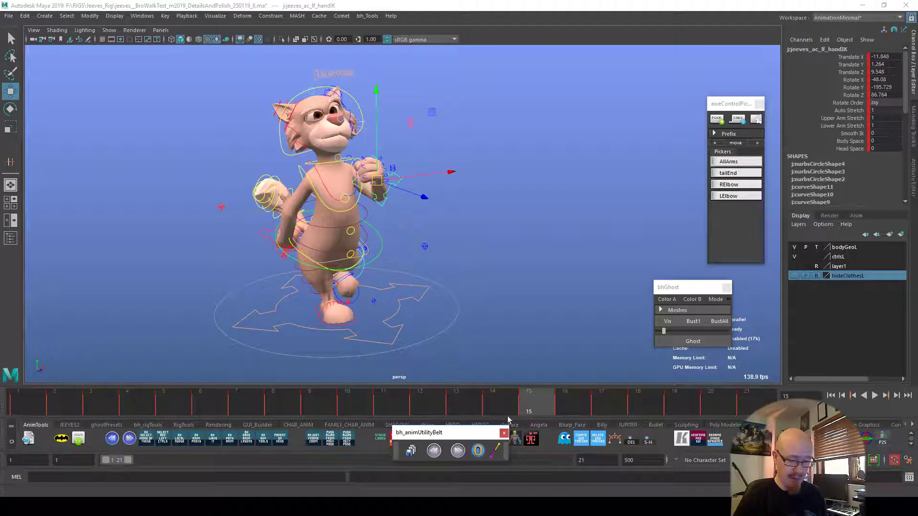
pyautogui.click(572, 367)
pyautogui.hotkey('alt', 'v')
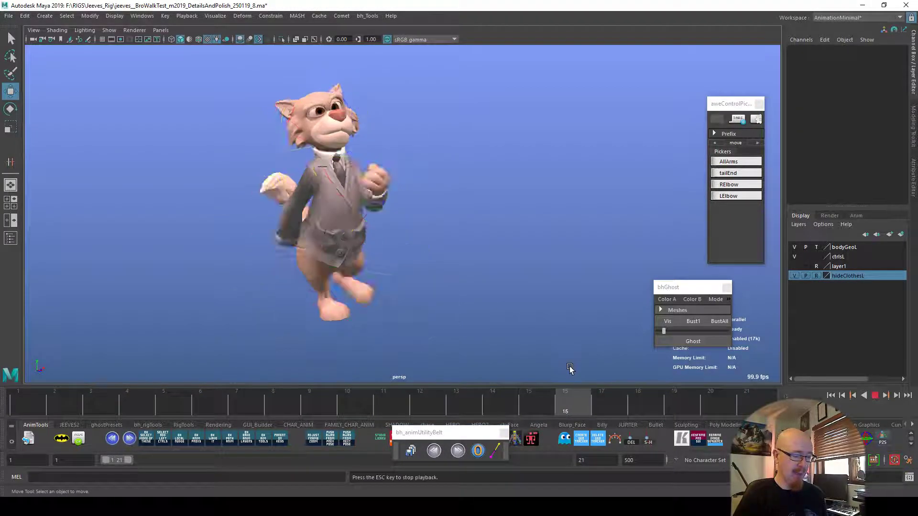
pyautogui.keyDown('alt'); pyautogui.moveTo(598, 368); pyautogui.dragTo(518, 329); pyautogui.keyUp('alt')
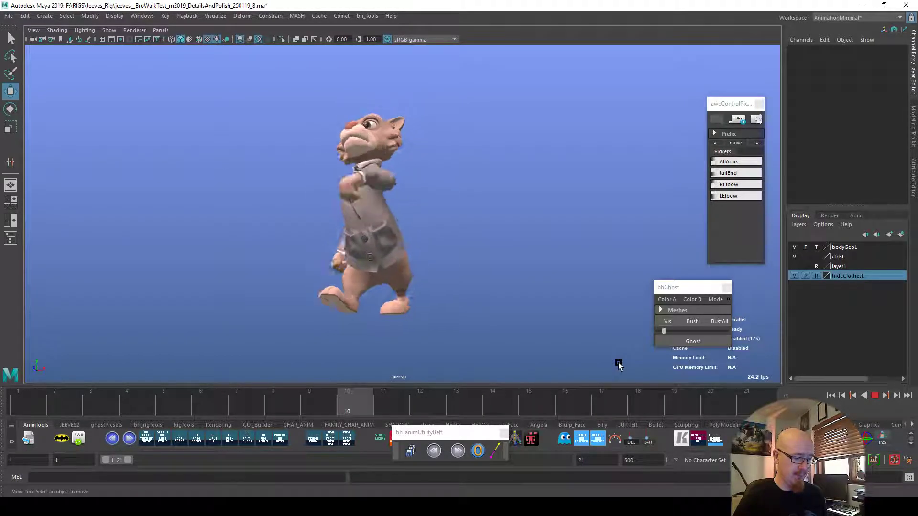
pyautogui.keyDown('alt'); pyautogui.moveTo(615, 361); pyautogui.dragTo(523, 361); pyautogui.keyUp('alt')
pyautogui.keyDown('alt'); pyautogui.moveTo(430, 373); pyautogui.dragTo(576, 378); pyautogui.keyUp('alt')
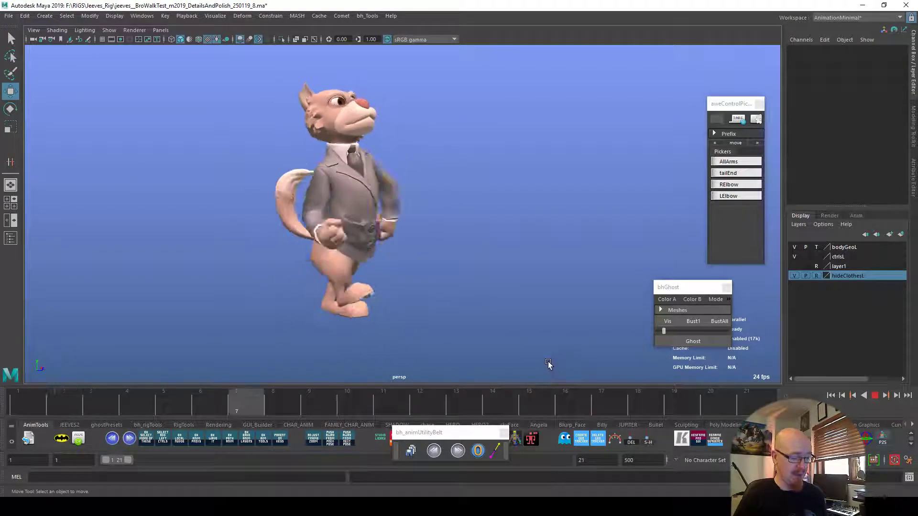
pyautogui.press('Escape')
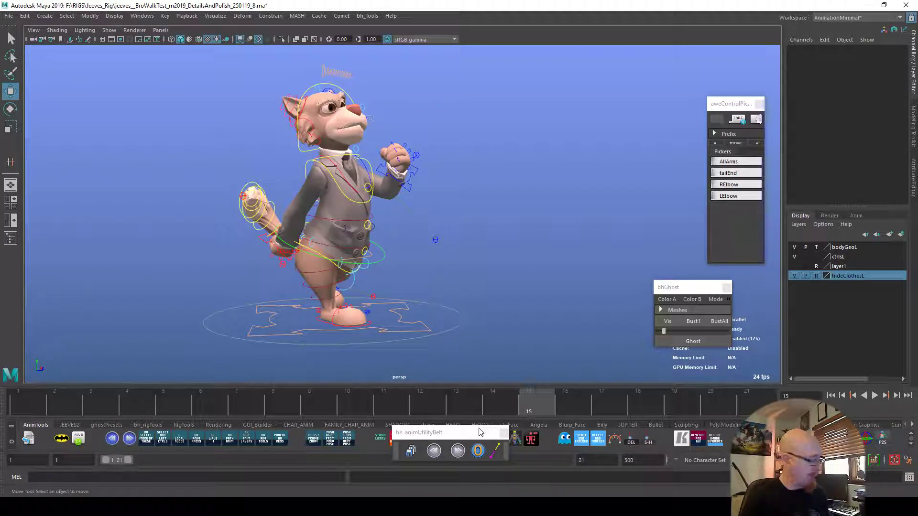
pyautogui.hotkey('alt', 'v')
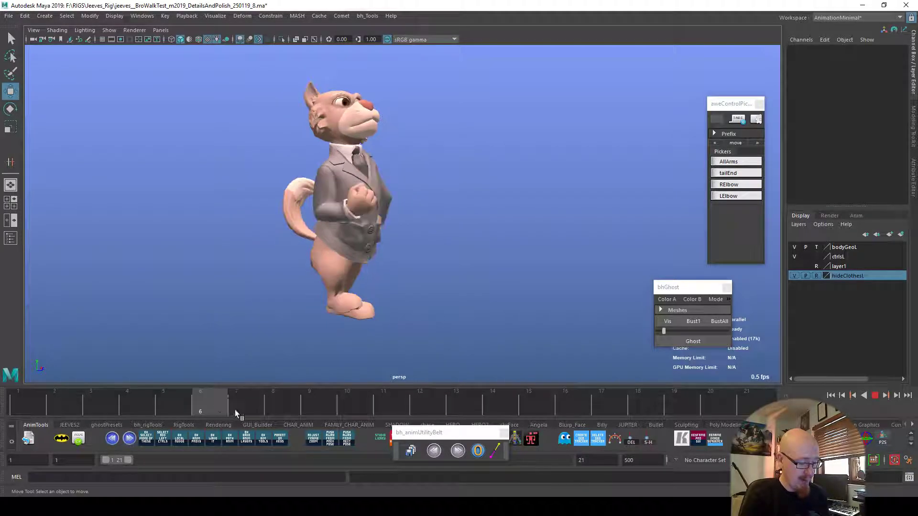
pyautogui.hotkey('alt', 'v')
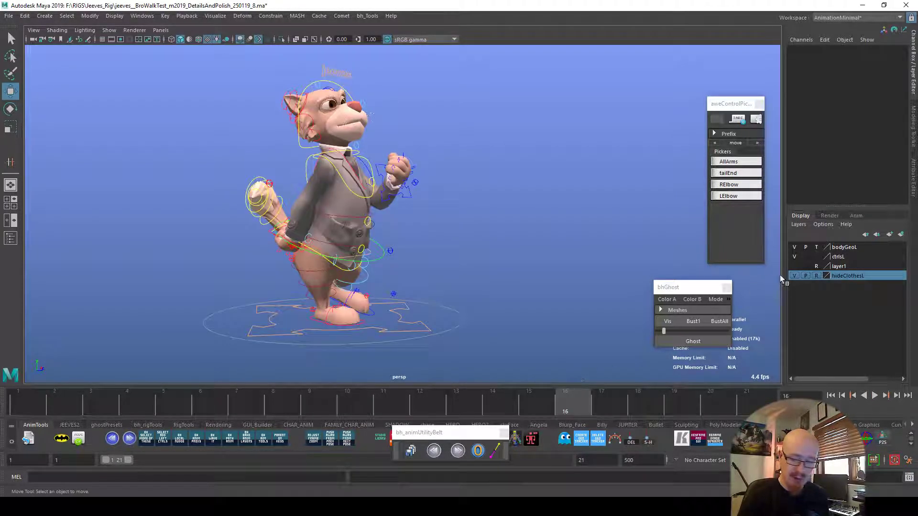
# Show the ground plane in layer1 and frame the character's feet in a close, low side view.
pyautogui.click(795, 266)
pyautogui.keyDown('alt'); pyautogui.moveTo(523, 353); pyautogui.dragTo(488, 323); pyautogui.keyUp('alt')
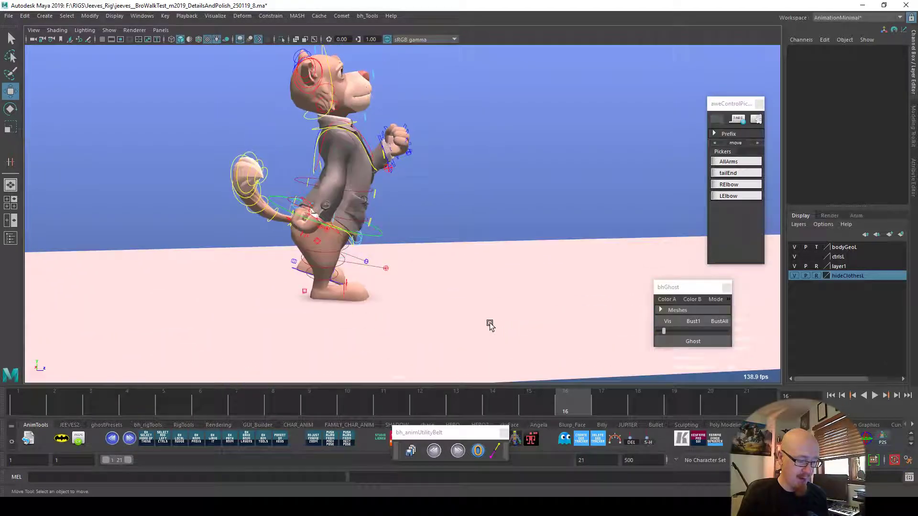
pyautogui.keyDown('alt'); pyautogui.moveTo(488, 323); pyautogui.dragTo(653, 336, button='right'); pyautogui.keyUp('alt')
pyautogui.keyDown('alt'); pyautogui.moveTo(653, 336); pyautogui.dragTo(611, 351); pyautogui.keyUp('alt')
pyautogui.keyDown('alt'); pyautogui.moveTo(482, 360); pyautogui.dragTo(596, 352, button='right'); pyautogui.keyUp('alt')
pyautogui.keyDown('alt'); pyautogui.moveTo(596, 352); pyautogui.dragTo(614, 325, button='middle'); pyautogui.keyUp('alt')
pyautogui.keyDown('alt'); pyautogui.moveTo(614, 326); pyautogui.dragTo(590, 335); pyautogui.keyUp('alt')
# Scrub to frame 8, select the left toe control and display wireframe on the shaded model.
pyautogui.moveTo(50, 404); pyautogui.dragTo(289, 386)
pyautogui.moveTo(395, 330)
pyautogui.keyDown('alt'); pyautogui.mouseDown()
pyautogui.moveTo(408, 314)
pyautogui.moveTo(410, 353)
pyautogui.moveTo(404, 345)
pyautogui.mouseUp(); pyautogui.keyUp('alt')
pyautogui.click(332, 289)
pyautogui.keyDown('alt'); pyautogui.moveTo(403, 345); pyautogui.dragTo(489, 351, button='right'); pyautogui.keyUp('alt')
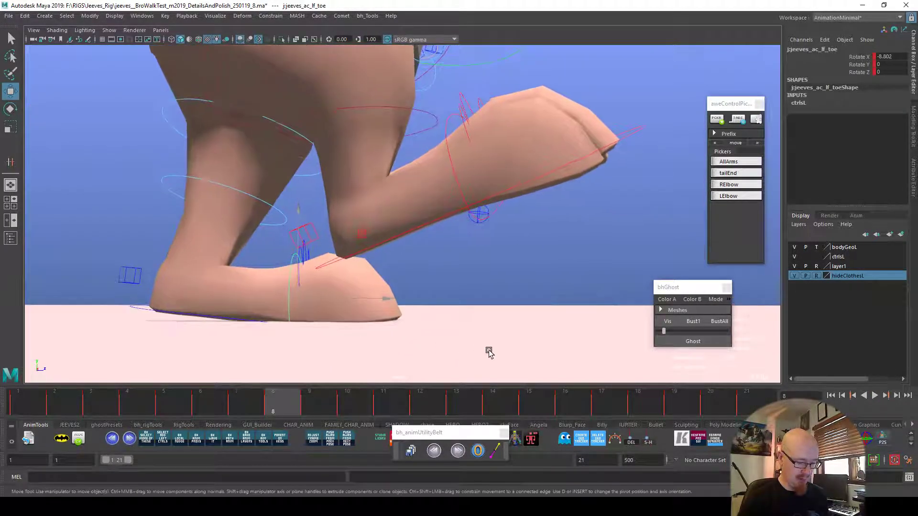
pyautogui.click(199, 39)
pyautogui.keyDown('alt'); pyautogui.moveTo(485, 268); pyautogui.dragTo(508, 253, button='middle'); pyautogui.keyUp('alt')
pyautogui.moveTo(508, 253)
pyautogui.keyDown('alt'); pyautogui.mouseDown()
pyautogui.moveTo(492, 265)
pyautogui.moveTo(493, 304)
pyautogui.mouseUp(); pyautogui.keyUp('alt')
# Rotate the left toe in X to about -2.1 at frame 4 and about -1.95 at frame 5.
pyautogui.moveTo(282, 401); pyautogui.dragTo(109, 415)
pyautogui.press('e')
pyautogui.keyDown('alt'); pyautogui.moveTo(512, 330); pyautogui.dragTo(515, 335); pyautogui.keyUp('alt')
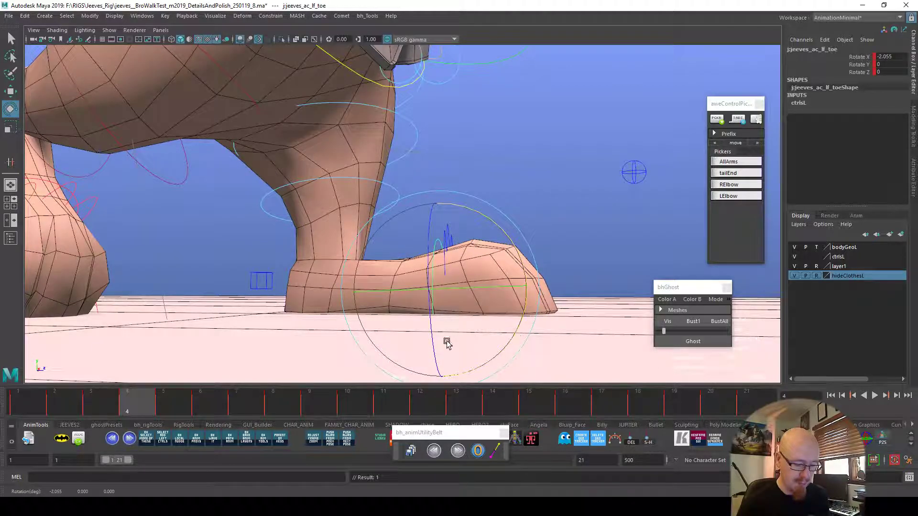
pyautogui.click(158, 409)
pyautogui.moveTo(466, 349); pyautogui.dragTo(468, 348)
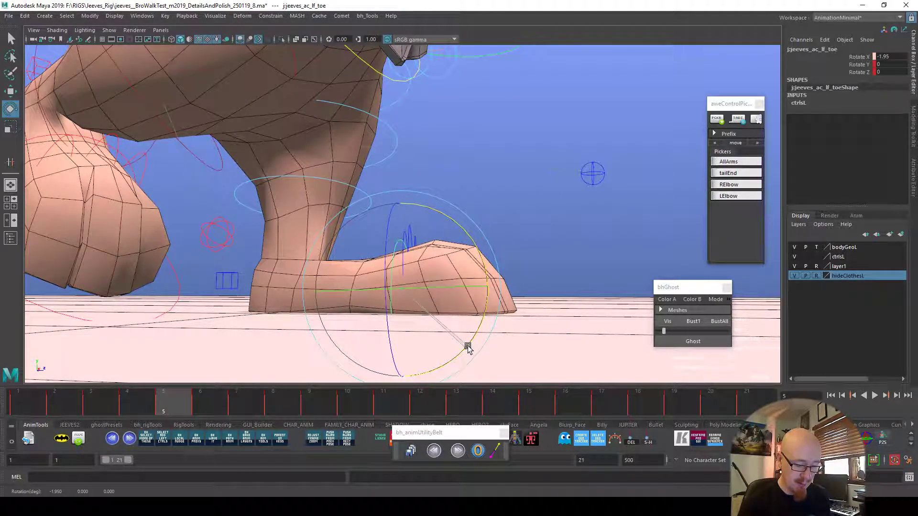
# Rotate the left toe at frame 3 to about -1.9, 1.3, -0.7 and check its contact with the ground.
pyautogui.keyDown('alt'); pyautogui.moveTo(466, 316); pyautogui.dragTo(444, 335); pyautogui.keyUp('alt')
pyautogui.moveTo(159, 397); pyautogui.dragTo(114, 398)
pyautogui.moveTo(302, 319); pyautogui.dragTo(320, 331)
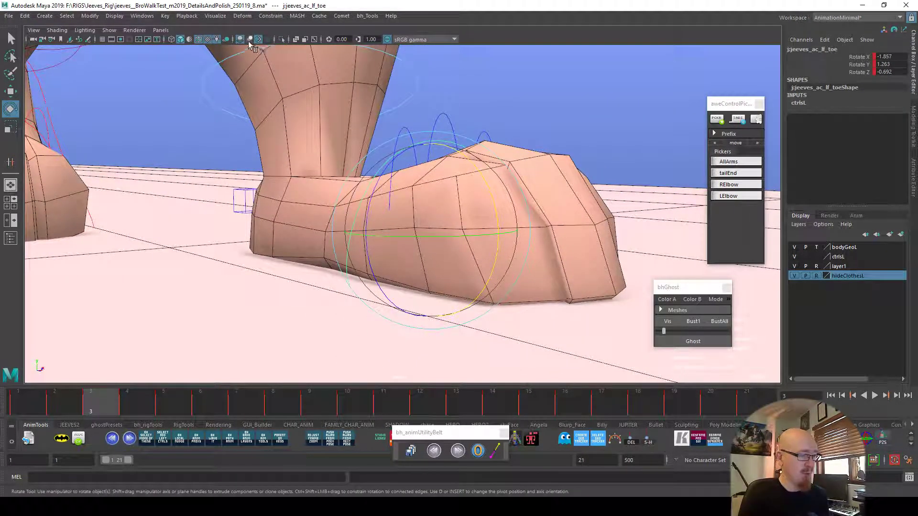
pyautogui.keyDown('alt'); pyautogui.moveTo(260, 53); pyautogui.dragTo(415, 346); pyautogui.keyUp('alt')
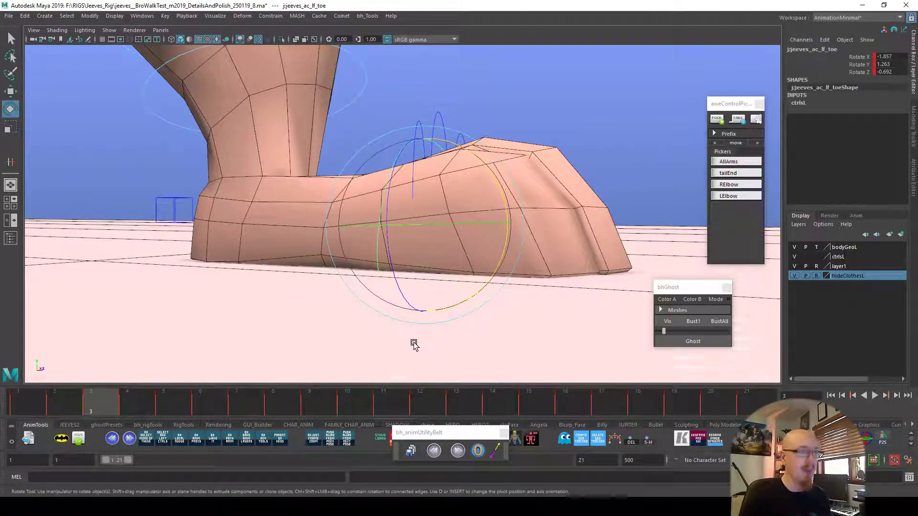
# Rotate the left toe in X to about -1.6 at frame 6 and about -4.6 at frame 7.
pyautogui.moveTo(138, 403); pyautogui.dragTo(211, 401)
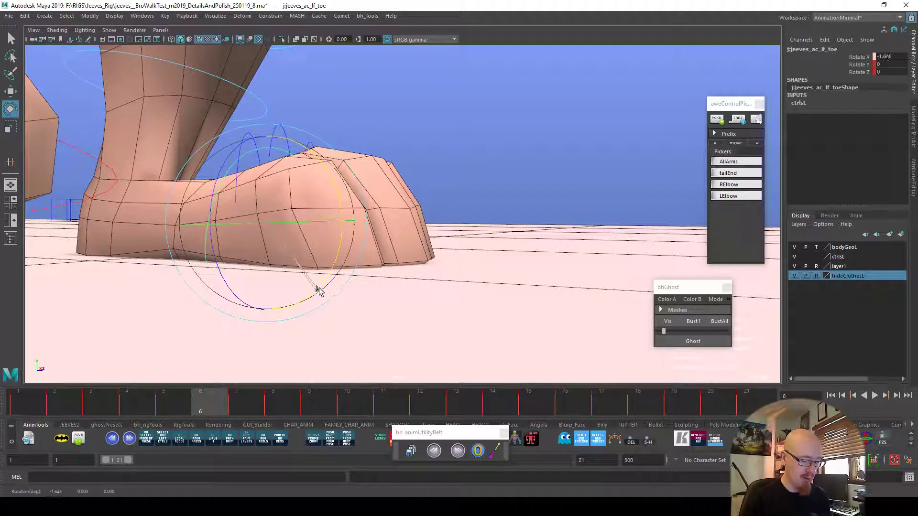
pyautogui.click(232, 411)
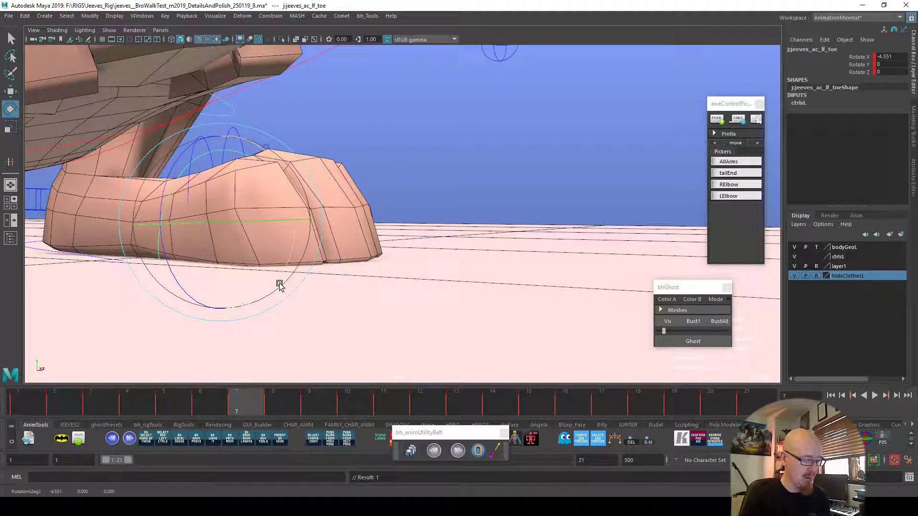
pyautogui.keyDown('alt'); pyautogui.moveTo(112, 287); pyautogui.dragTo(256, 334); pyautogui.keyUp('alt')
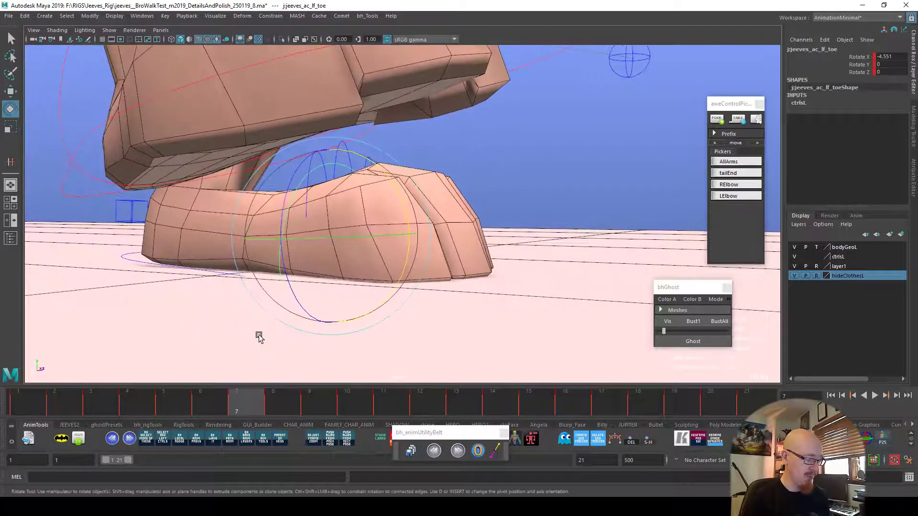
# Flatten the left toe against the ground at frame 8, then rotate it in X to about -13.2 at frame 9.
pyautogui.click(261, 407)
pyautogui.moveTo(349, 297); pyautogui.dragTo(311, 288)
pyautogui.click(304, 410)
pyautogui.moveTo(298, 403); pyautogui.dragTo(309, 405)
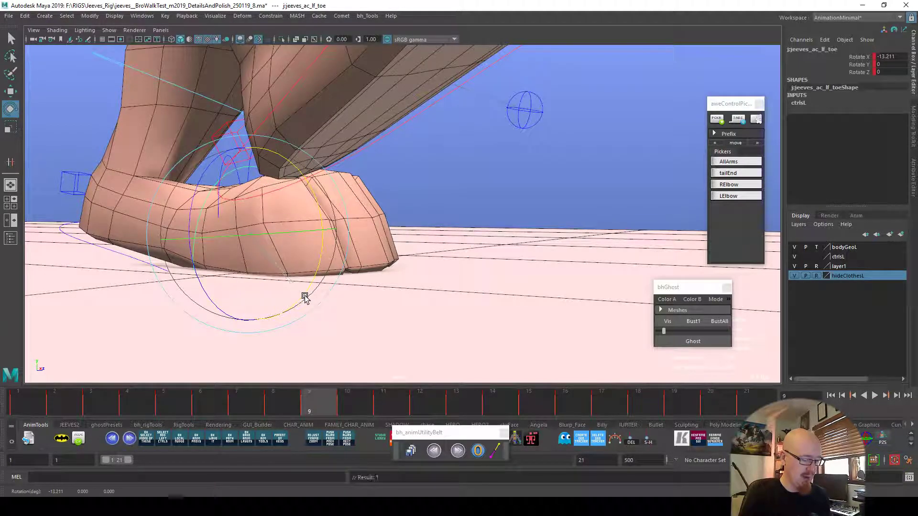
# Try rotating the left foot IK control at frame 9, then undo the rotation.
pyautogui.click(112, 251)
pyautogui.press('w')
pyautogui.press('e')
pyautogui.moveTo(201, 240); pyautogui.dragTo(189, 248)
pyautogui.hotkey('ctrl', 'z')
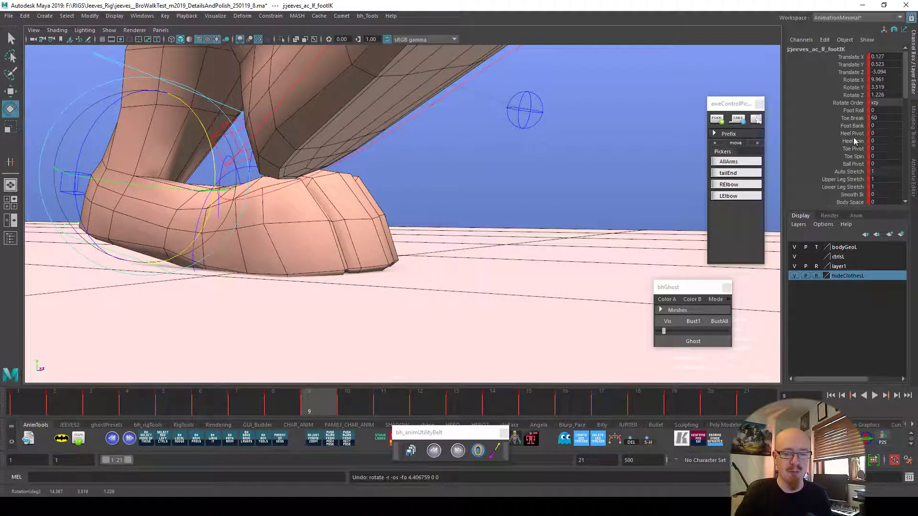
# Try adjusting the left foot's Foot Roll at frame 9, then undo the change.
pyautogui.click(858, 110)
pyautogui.moveTo(582, 240); pyautogui.dragTo(620, 317, button='middle')
pyautogui.keyDown('alt'); pyautogui.moveTo(620, 317); pyautogui.dragTo(520, 319); pyautogui.keyUp('alt')
pyautogui.moveTo(520, 320); pyautogui.dragTo(591, 333, button='middle')
pyautogui.hotkey('ctrl', 'z')
# Reselect the left toe control and rotate it in X to about -20.9 at frame 10.
pyautogui.keyDown('alt'); pyautogui.moveTo(481, 352); pyautogui.dragTo(676, 334); pyautogui.keyUp('alt')
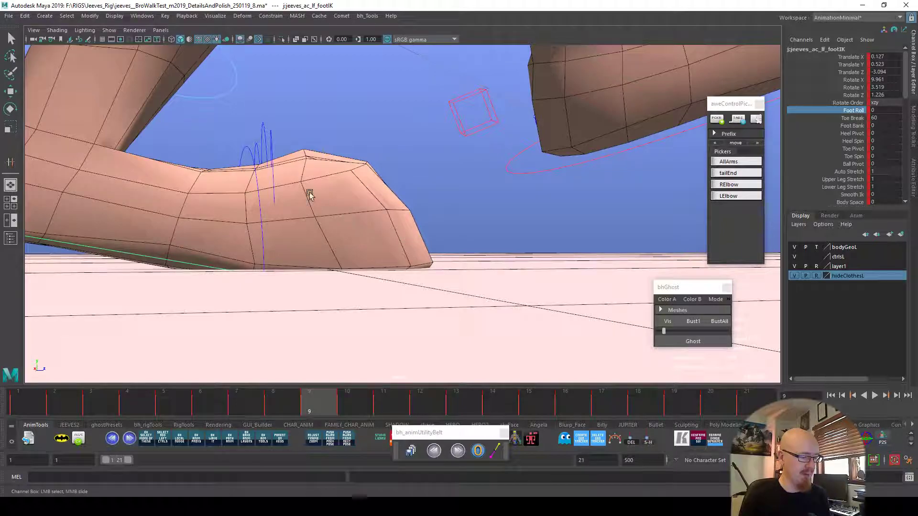
pyautogui.press('e')
pyautogui.click(320, 200)
pyautogui.keyDown('alt'); pyautogui.moveTo(320, 199); pyautogui.dragTo(332, 231); pyautogui.keyUp('alt')
pyautogui.click(247, 161)
pyautogui.keyDown('alt'); pyautogui.moveTo(478, 287); pyautogui.dragTo(465, 325); pyautogui.keyUp('alt')
pyautogui.moveTo(333, 412); pyautogui.dragTo(353, 414)
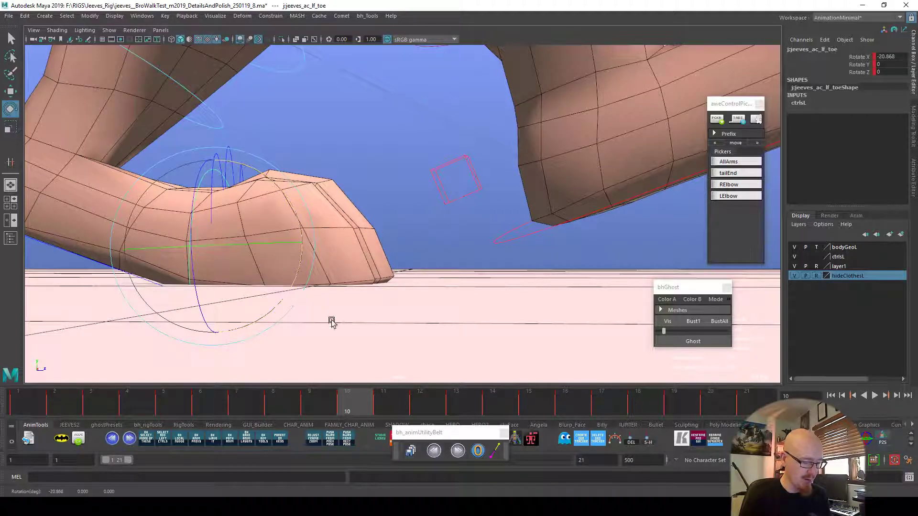
# Rotate the left toe in X to about -30.5 at frame 11 so it lies flat on the ground.
pyautogui.moveTo(374, 410); pyautogui.dragTo(382, 395)
pyautogui.moveTo(231, 296); pyautogui.dragTo(228, 292)
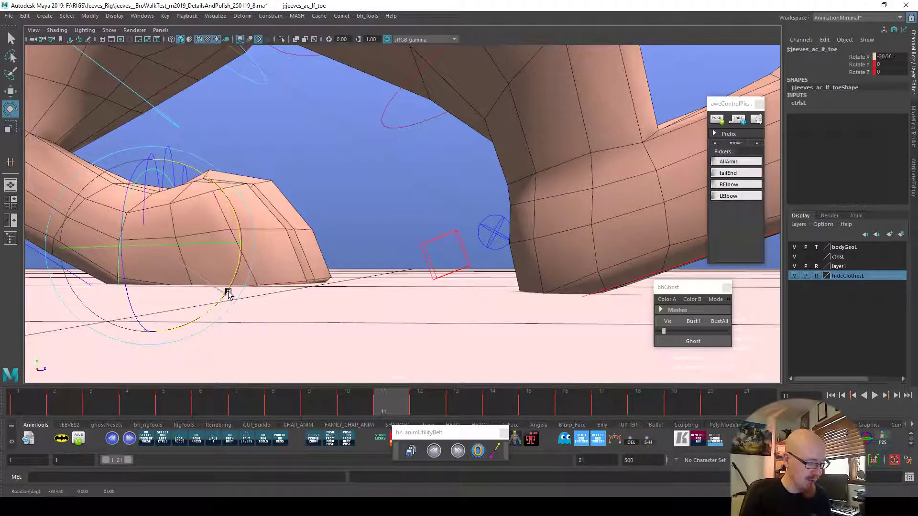
pyautogui.keyDown('alt'); pyautogui.moveTo(327, 323); pyautogui.dragTo(530, 328, button='middle'); pyautogui.keyUp('alt')
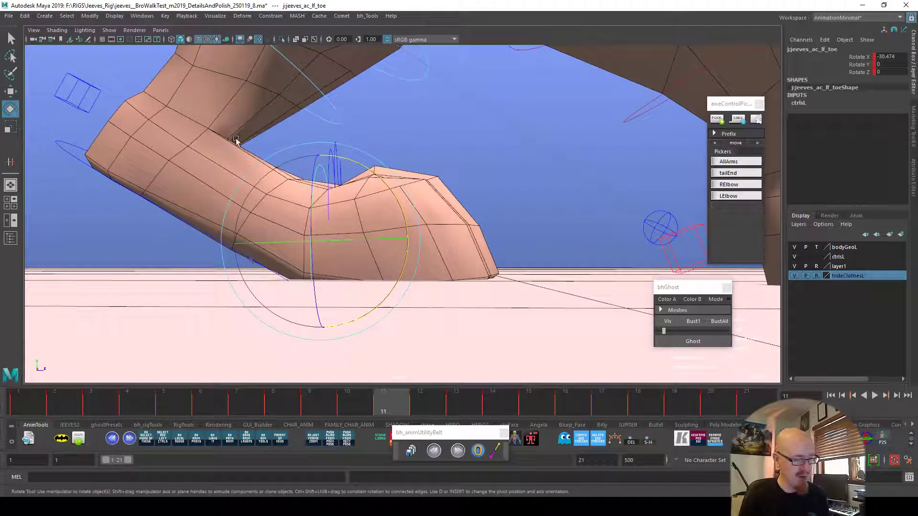
# Fine-tune the left toe's rotation at frame 12, then rotate it in X to about -35.7 at frame 13.
pyautogui.moveTo(400, 407)
pyautogui.mouseDown()
pyautogui.moveTo(420, 414)
pyautogui.moveTo(371, 406)
pyautogui.moveTo(417, 403)
pyautogui.mouseUp()
pyautogui.moveTo(320, 291); pyautogui.dragTo(321, 289)
pyautogui.press('.')
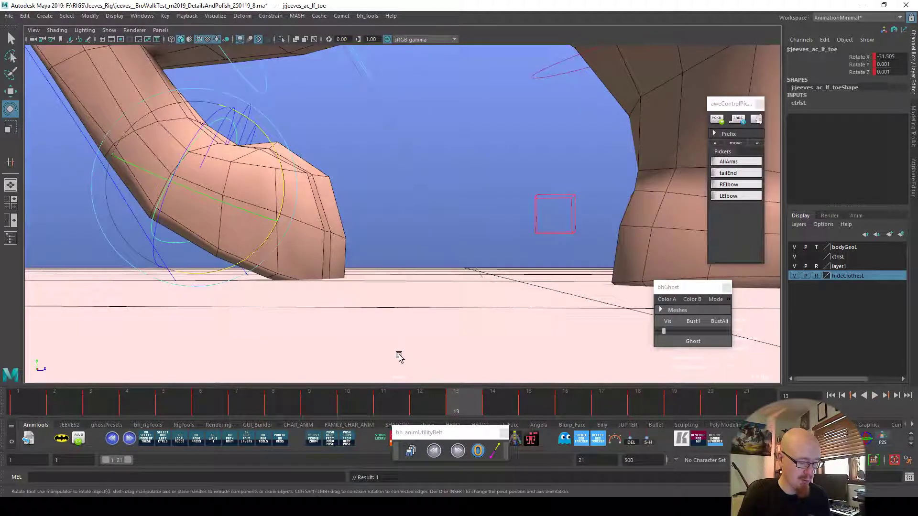
pyautogui.moveTo(284, 188); pyautogui.dragTo(283, 178)
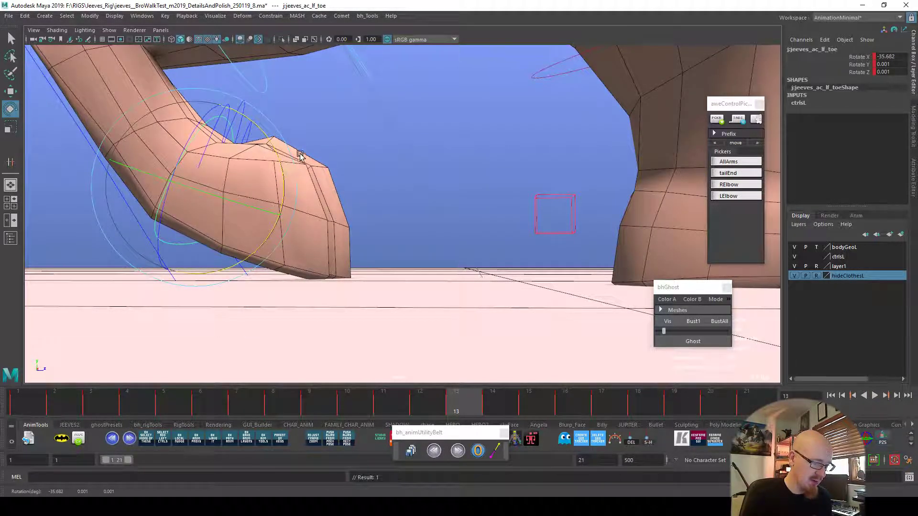
# Select the left index toe control at frame 13, shift it slightly down and rotate it in X to about -0.7.
pyautogui.click(242, 110)
pyautogui.moveTo(242, 110); pyautogui.dragTo(244, 112)
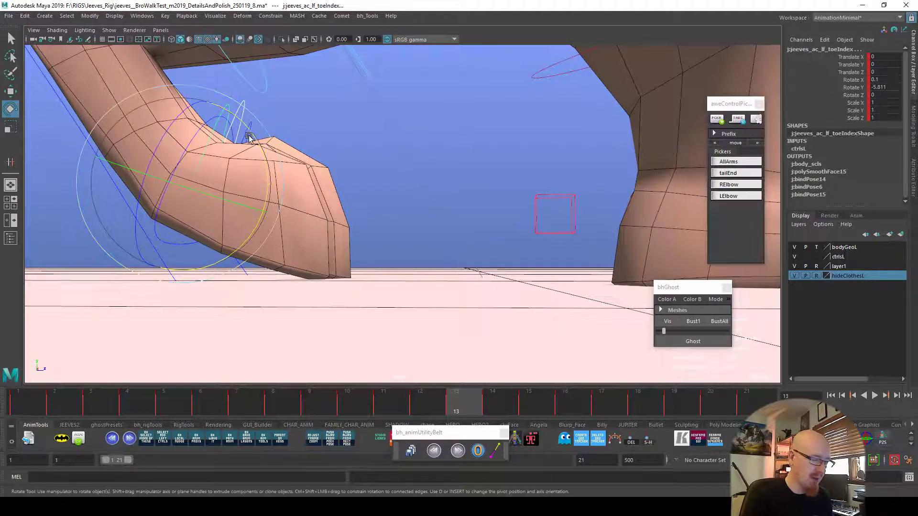
pyautogui.moveTo(455, 407)
pyautogui.mouseDown()
pyautogui.moveTo(440, 408)
pyautogui.moveTo(452, 407)
pyautogui.mouseUp()
pyautogui.press('w')
pyautogui.moveTo(184, 96); pyautogui.dragTo(184, 100)
pyautogui.press('e')
pyautogui.moveTo(265, 168); pyautogui.dragTo(266, 169)
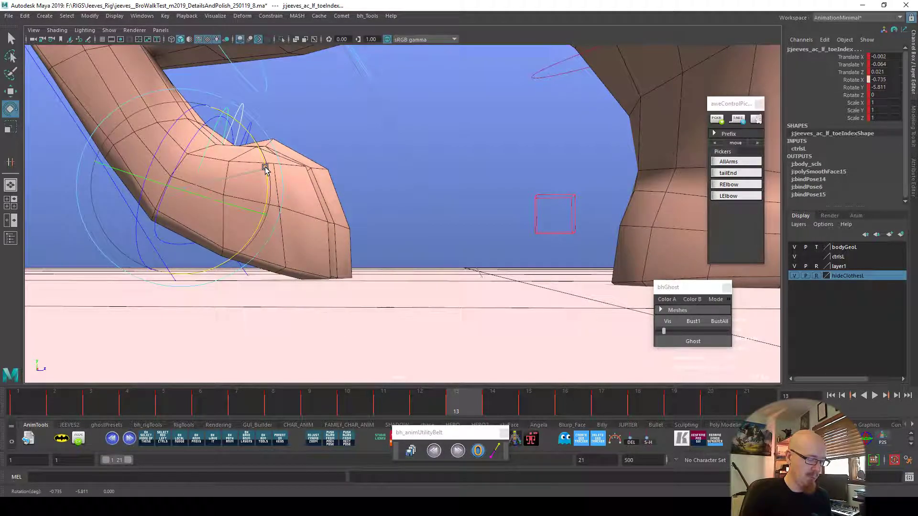
# Shift the left index toe control slightly at frame 14 to adjust its placement within the foot.
pyautogui.moveTo(434, 403); pyautogui.dragTo(495, 398)
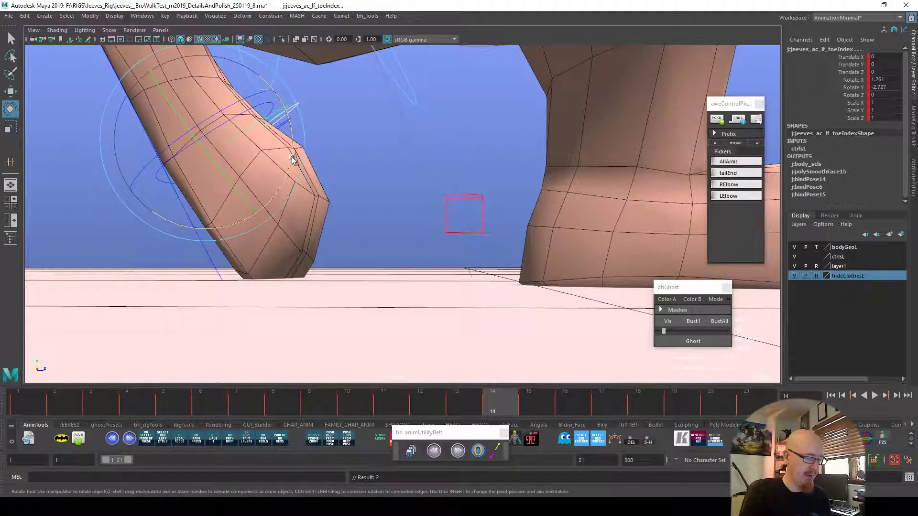
pyautogui.press('w')
pyautogui.moveTo(208, 62); pyautogui.dragTo(268, 72)
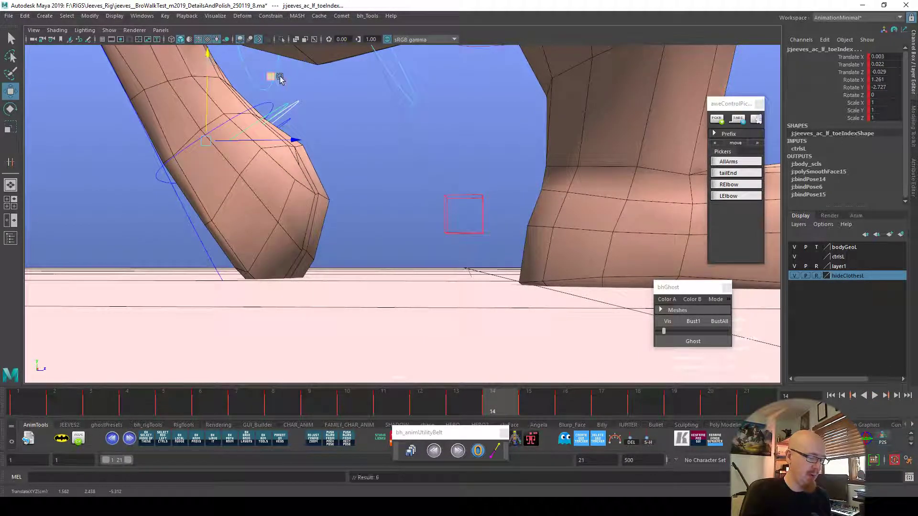
# Select the left toe control at frame 14 and rotate it in X to about -13.4.
pyautogui.click(308, 114)
pyautogui.click(213, 130)
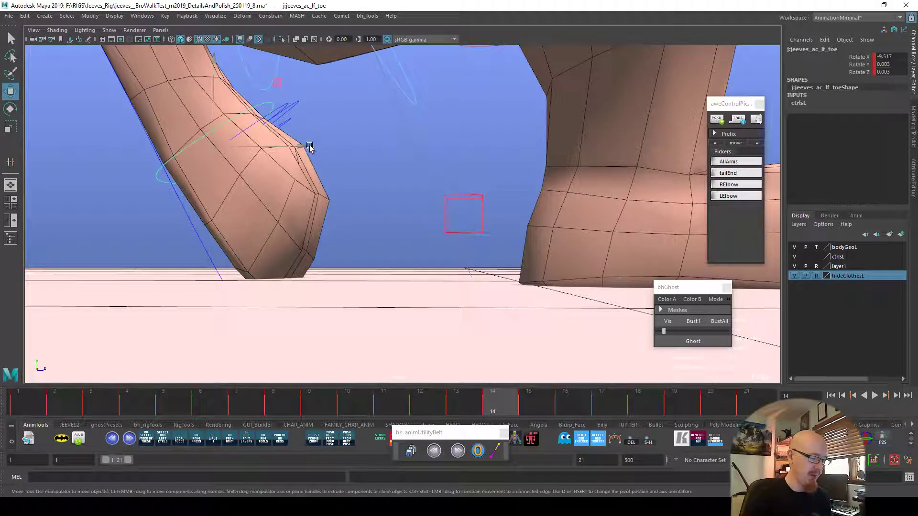
pyautogui.press('e')
pyautogui.moveTo(303, 171); pyautogui.dragTo(312, 164)
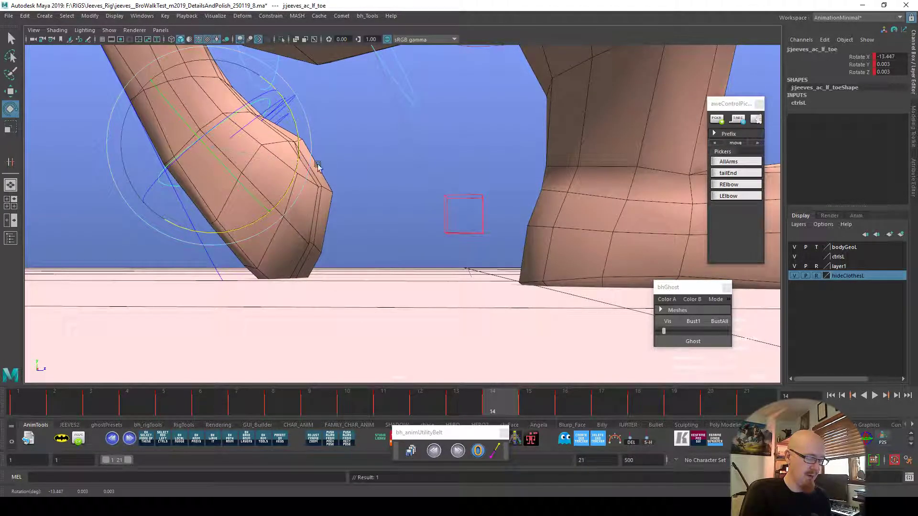
# Select the left foot IK control and nudge it upward at frame 15 to about 4.13 in Translate Y.
pyautogui.moveTo(522, 403); pyautogui.dragTo(580, 403)
pyautogui.keyDown('alt'); pyautogui.moveTo(569, 367); pyautogui.dragTo(535, 405); pyautogui.keyUp('alt')
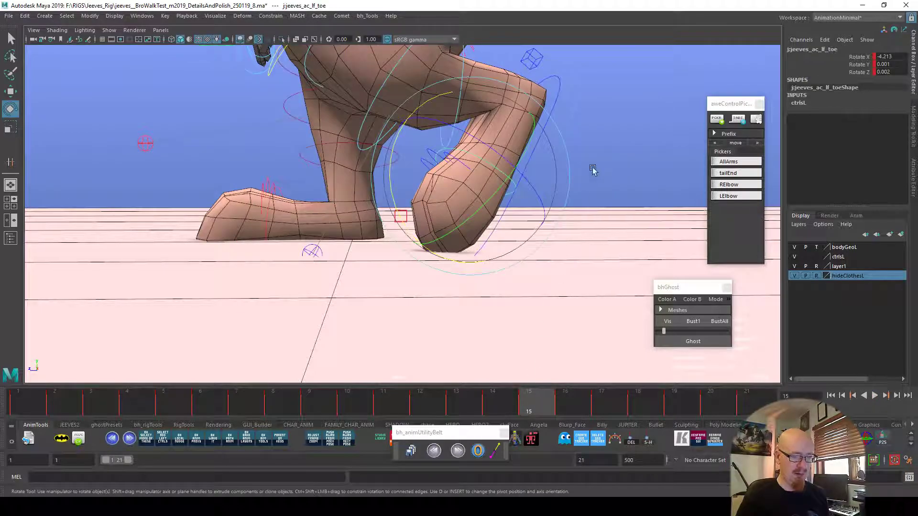
pyautogui.click(569, 142)
pyautogui.click(480, 403)
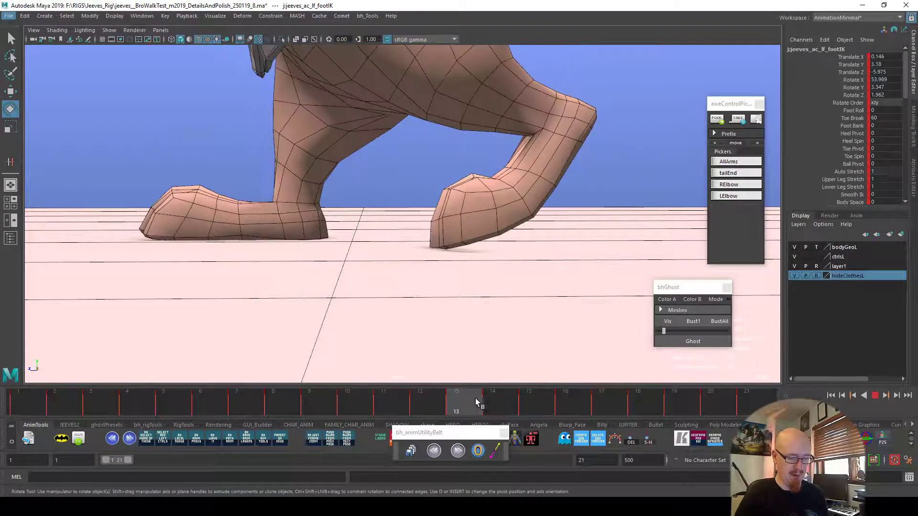
pyautogui.moveTo(475, 406); pyautogui.dragTo(527, 405)
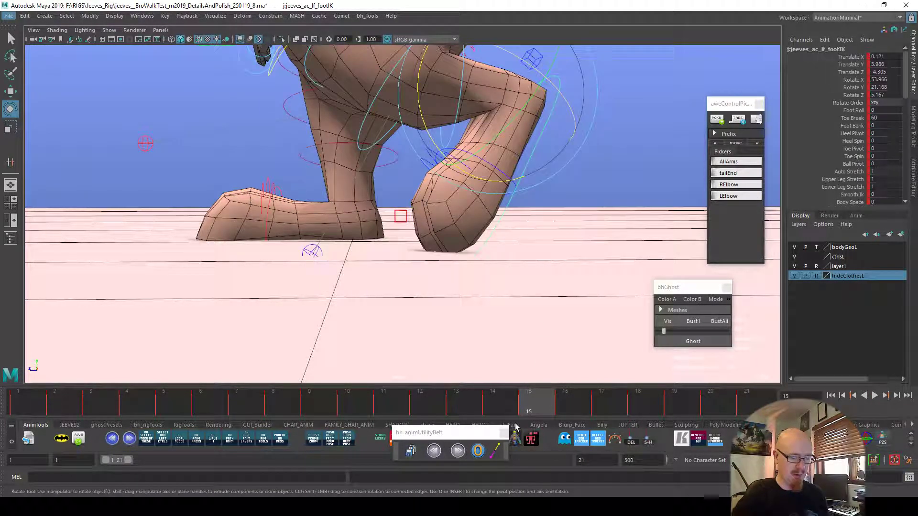
pyautogui.hotkey('alt', 'f')
pyautogui.press('Escape')
pyautogui.keyDown('alt'); pyautogui.moveTo(564, 181); pyautogui.dragTo(610, 174); pyautogui.keyUp('alt')
pyautogui.hotkey('alt', 'Up')
pyautogui.hotkey('alt', 'Up')
pyautogui.hotkey('alt', 'Up')
pyautogui.hotkey('alt', 'Up')
pyautogui.hotkey('alt', 'Up')
pyautogui.hotkey('alt', 'Up')
pyautogui.hotkey('alt', 'Up')
pyautogui.hotkey('alt', 'Up')
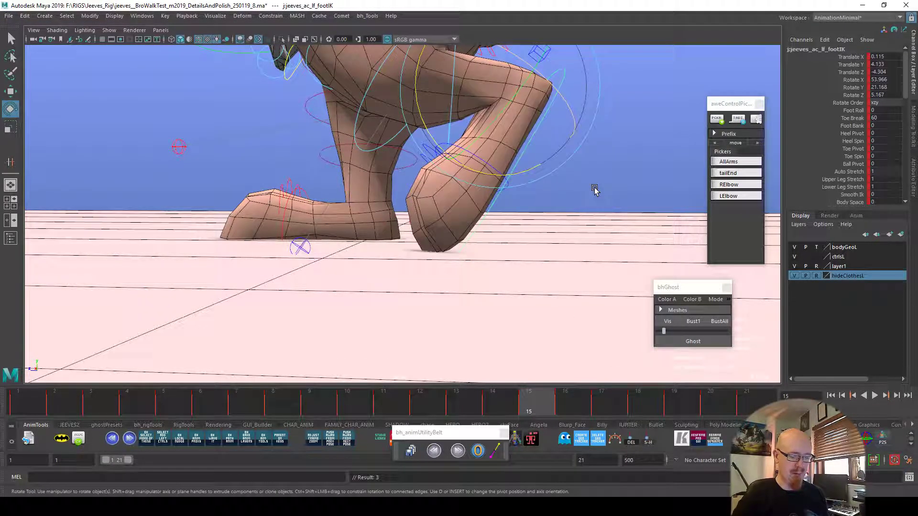
# Nudge the left foot IK control upward at frame 16 to lift the toes clear of the ground, then deselect it.
pyautogui.hotkey('alt', '.')
pyautogui.hotkey('alt', 'Up')
pyautogui.hotkey('alt', 'Up')
pyautogui.hotkey('alt', 'Up')
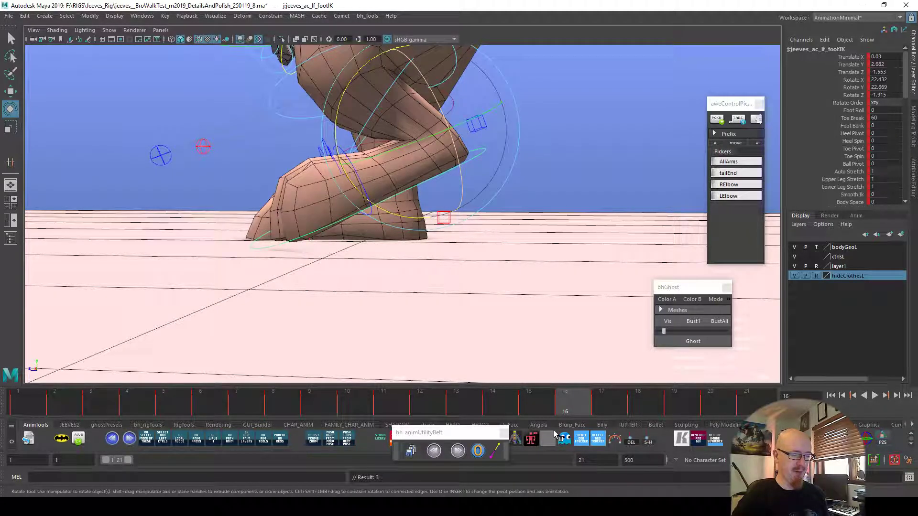
pyautogui.keyDown('alt'); pyautogui.moveTo(529, 232); pyautogui.dragTo(505, 257); pyautogui.keyUp('alt')
pyautogui.hotkey('alt', 'Up')
pyautogui.click(604, 180)
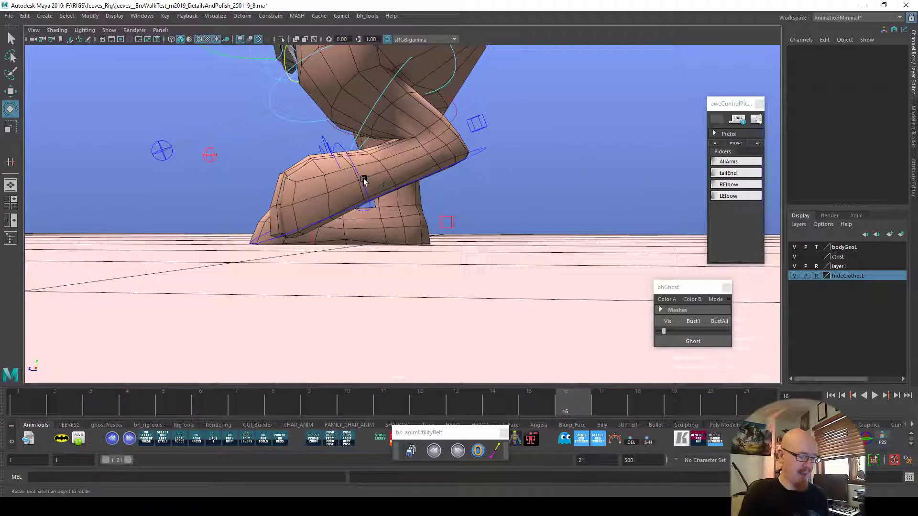
# Rotate the left toe in X to about 2.9 at frame 16, and fine-tune the rotation of its pinky and index toes.
pyautogui.click(398, 200)
pyautogui.moveTo(348, 266); pyautogui.dragTo(352, 268)
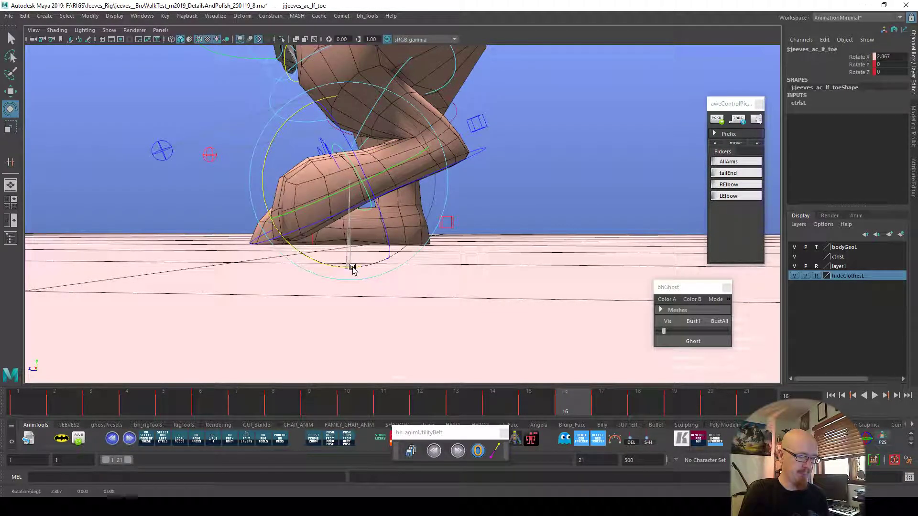
pyautogui.click(334, 160)
pyautogui.keyDown('alt'); pyautogui.moveTo(333, 160); pyautogui.dragTo(411, 254); pyautogui.keyUp('alt')
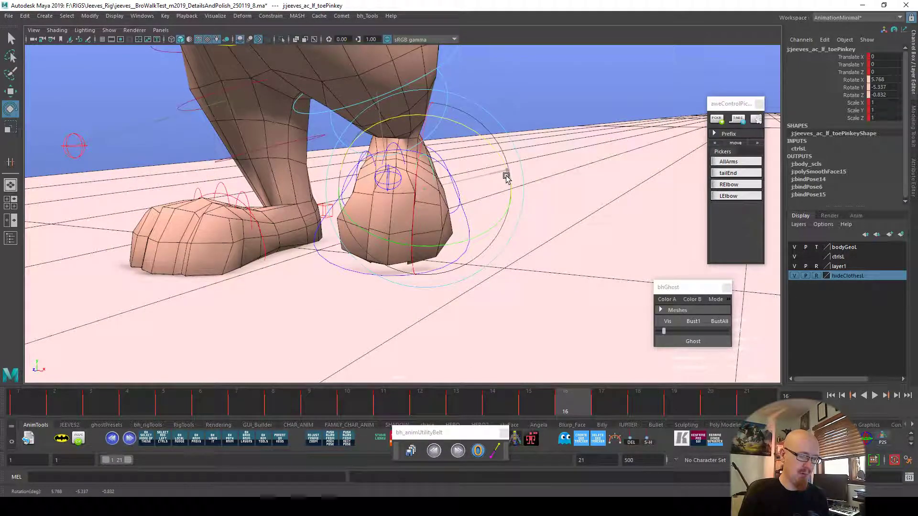
pyautogui.click(442, 155)
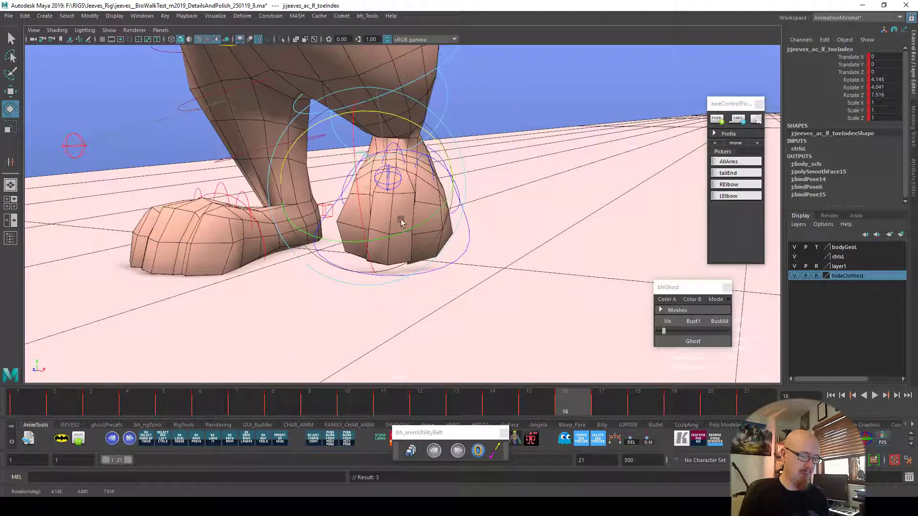
pyautogui.moveTo(370, 256); pyautogui.dragTo(371, 257)
# Even out the left foot's individual toes at frame 1, rotating the index toe to about 9.4 in Y.
pyautogui.keyDown('alt'); pyautogui.moveTo(488, 188); pyautogui.dragTo(552, 217); pyautogui.keyUp('alt')
pyautogui.moveTo(573, 398); pyautogui.dragTo(764, 380)
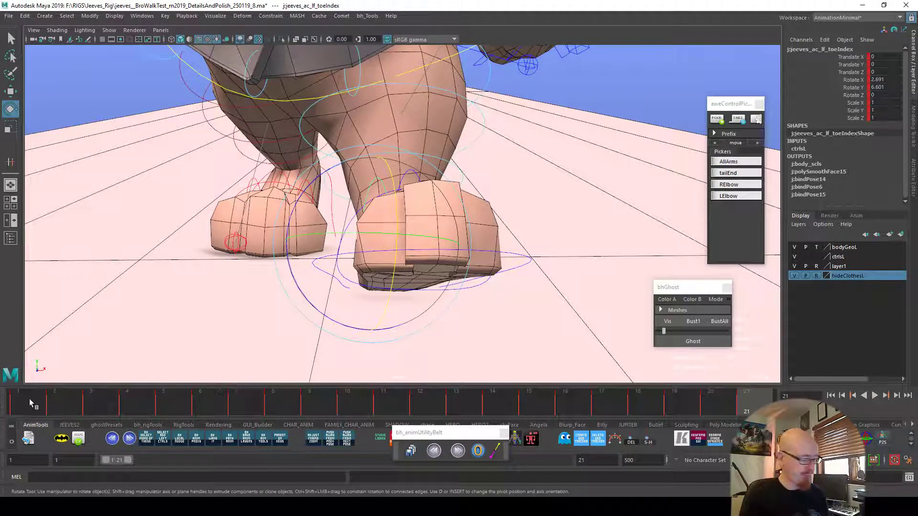
pyautogui.hotkey('alt', 'v')
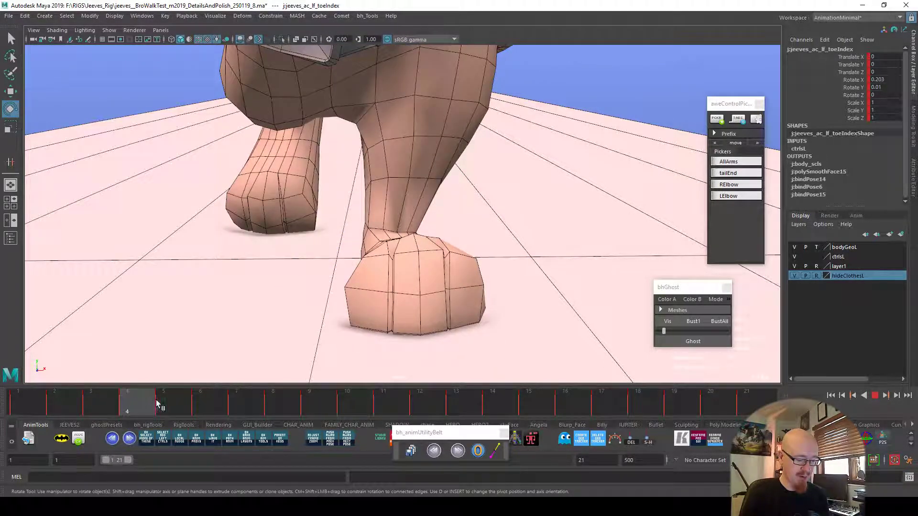
pyautogui.hotkey('alt', 'v')
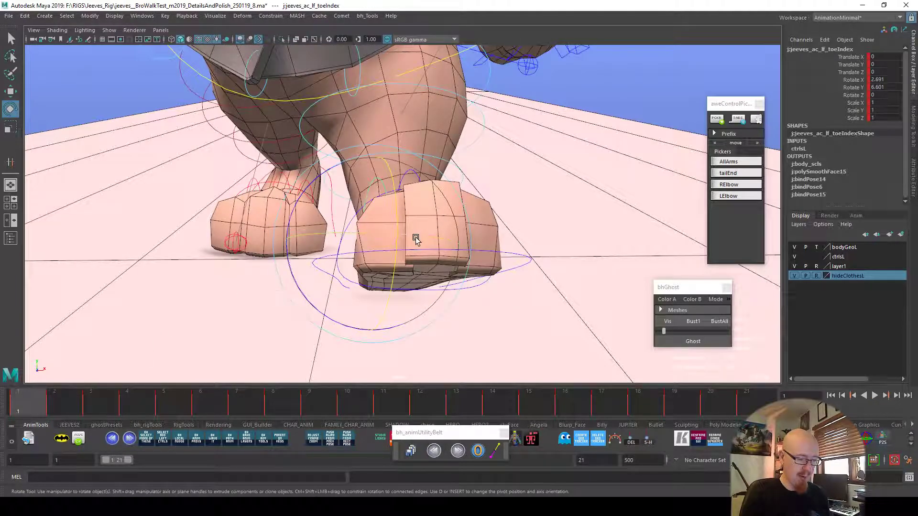
pyautogui.keyDown('alt'); pyautogui.moveTo(450, 211); pyautogui.dragTo(411, 215); pyautogui.keyUp('alt')
pyautogui.click(390, 223)
pyautogui.moveTo(438, 286); pyautogui.dragTo(431, 286)
pyautogui.keyDown('shift'); pyautogui.click(319, 215); pyautogui.keyUp('shift')
# Nudge the selected left toe controls' pose at frame 20 forward by 50% toward frame 21.
pyautogui.click(740, 399)
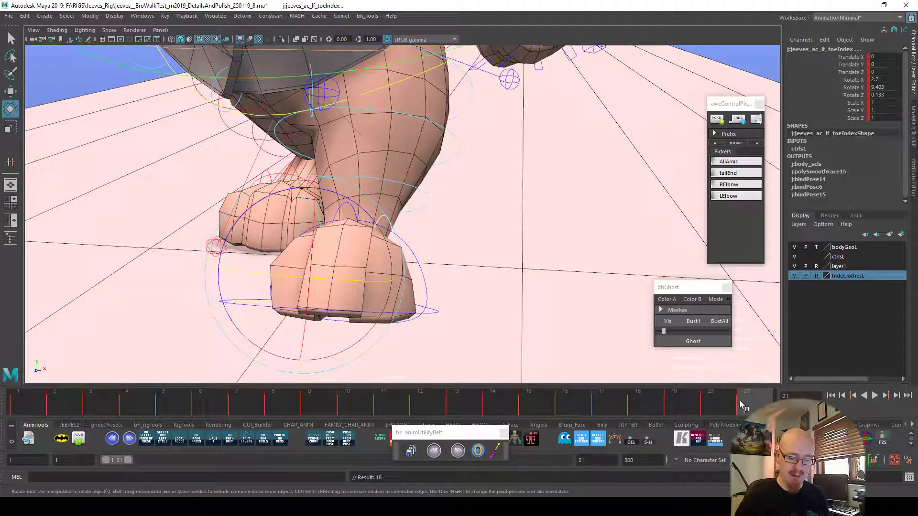
pyautogui.click(695, 403)
pyautogui.click(460, 448)
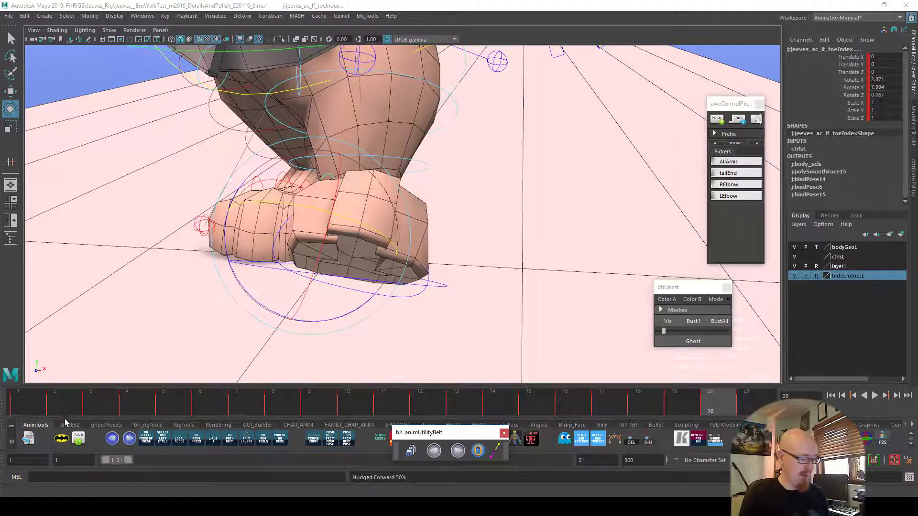
# Play and scrub through the walk cycle, checking the feet and toes from the front and both sides.
pyautogui.click(40, 406)
pyautogui.hotkey('alt', 'v')
pyautogui.moveTo(89, 407)
pyautogui.mouseDown()
pyautogui.moveTo(287, 391)
pyautogui.moveTo(796, 396)
pyautogui.mouseUp()
pyautogui.hotkey('alt', 'v')
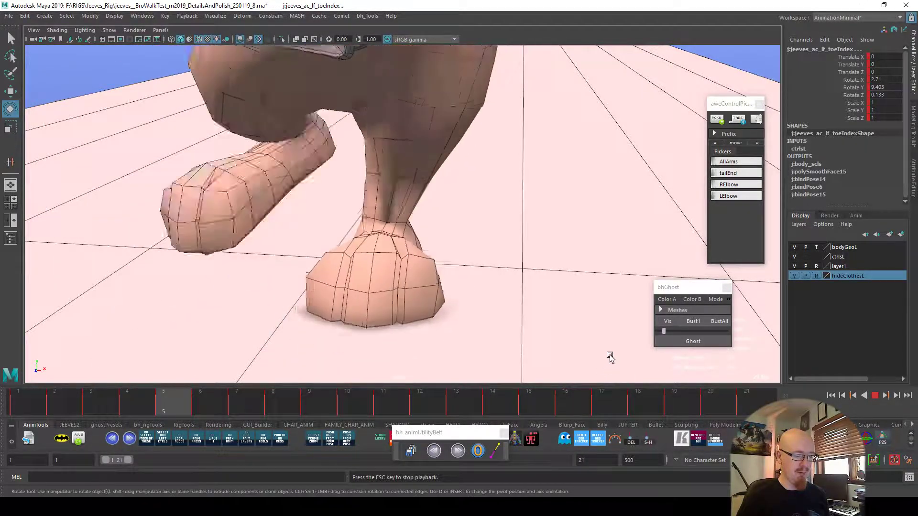
pyautogui.keyDown('alt'); pyautogui.moveTo(606, 358); pyautogui.dragTo(375, 328, button='right'); pyautogui.keyUp('alt')
pyautogui.keyDown('alt'); pyautogui.moveTo(375, 328); pyautogui.dragTo(440, 346); pyautogui.keyUp('alt')
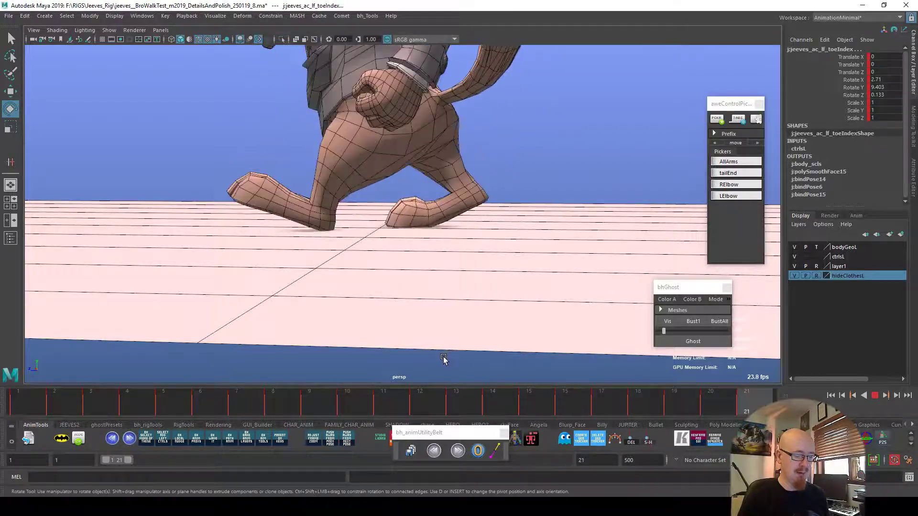
pyautogui.hotkey('alt', 'v')
pyautogui.keyDown('alt'); pyautogui.moveTo(358, 344); pyautogui.dragTo(554, 338); pyautogui.keyUp('alt')
pyautogui.click(383, 300)
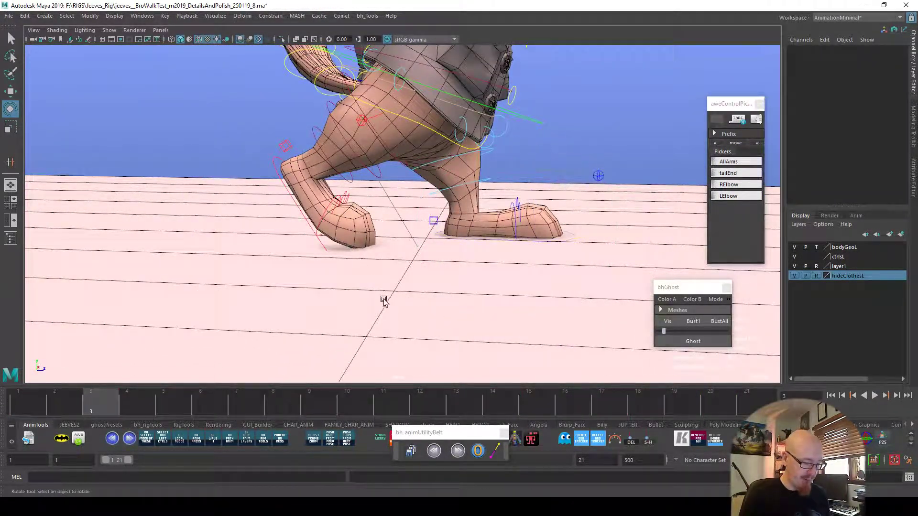
# Select the right toe control, fine-tune its X rotation at frame 1 and compare the pose with frame 21.
pyautogui.click(323, 216)
pyautogui.click(23, 412)
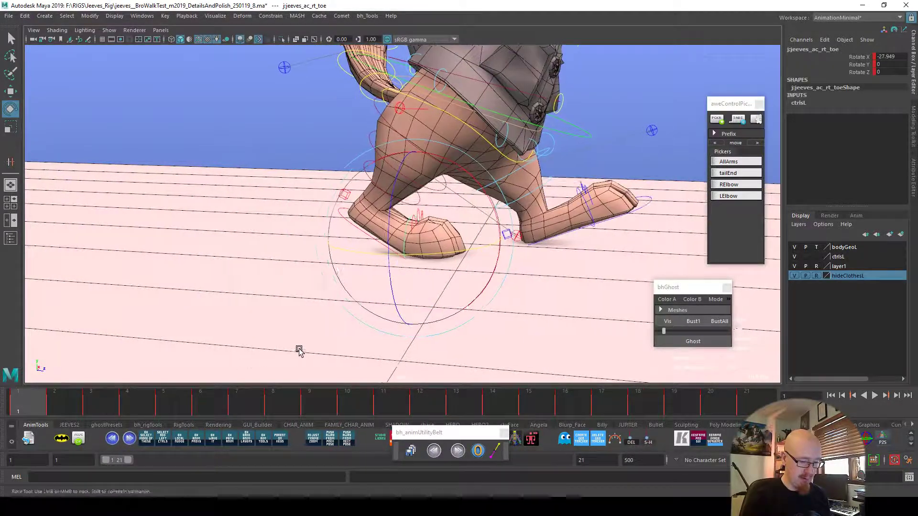
pyautogui.keyDown('alt'); pyautogui.moveTo(293, 351); pyautogui.dragTo(297, 337); pyautogui.keyUp('alt')
pyautogui.keyDown('alt'); pyautogui.moveTo(296, 337); pyautogui.dragTo(546, 323, button='right'); pyautogui.keyUp('alt')
pyautogui.moveTo(469, 282); pyautogui.dragTo(470, 280)
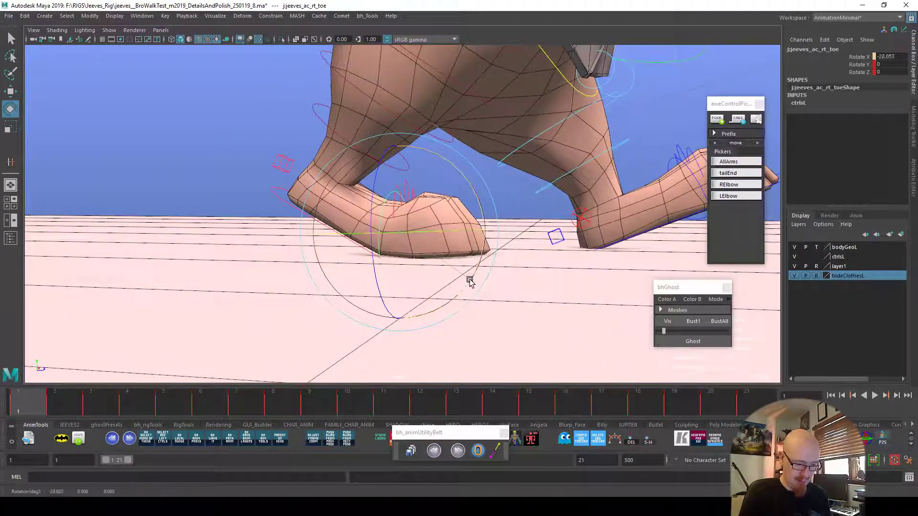
pyautogui.press(',')
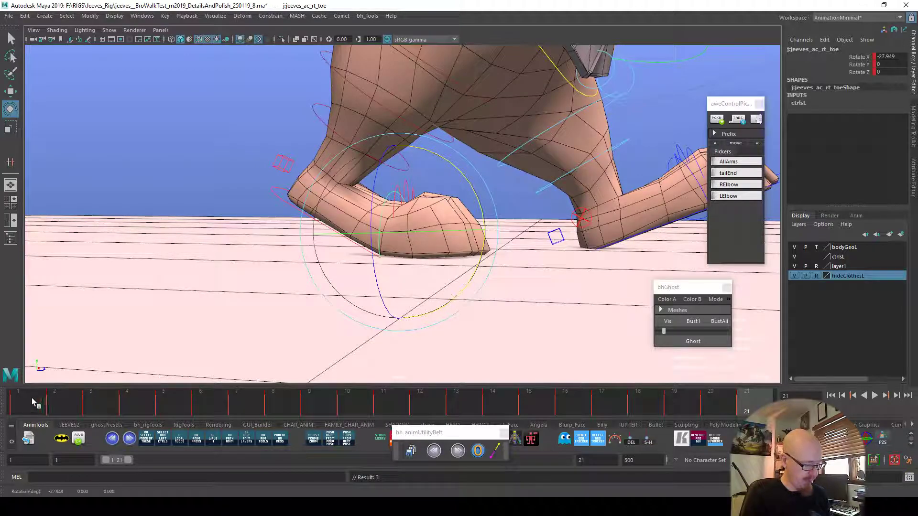
# Rotate the right toe in X to about -38.3 at frame 2 and about -35.1 at frame 3.
pyautogui.click(64, 403)
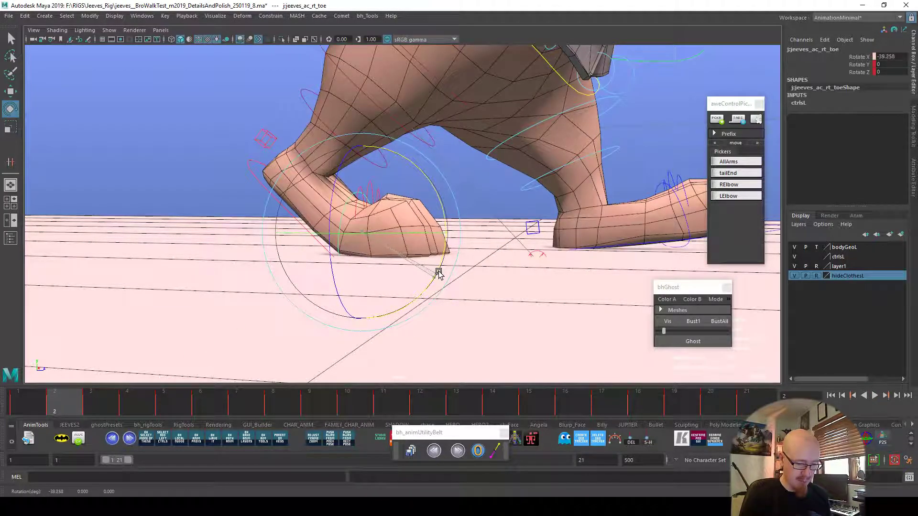
pyautogui.click(84, 404)
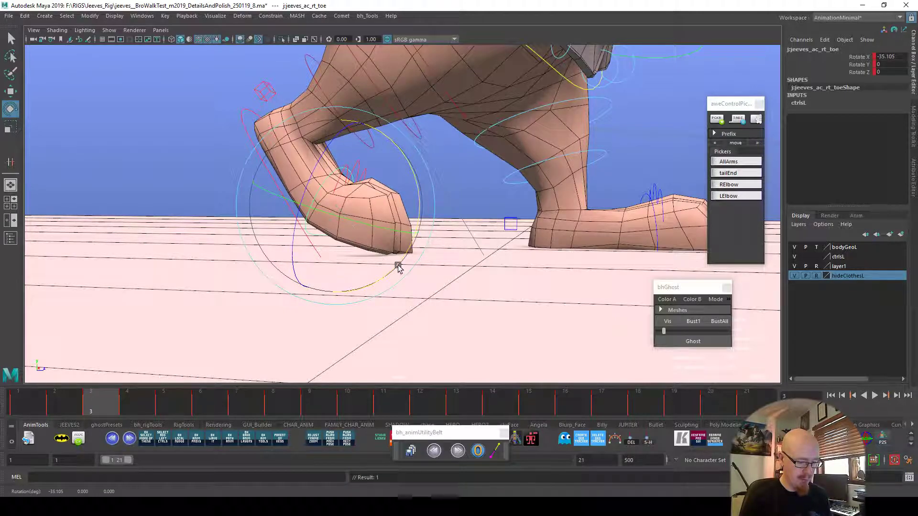
pyautogui.hotkey('alt', 'v')
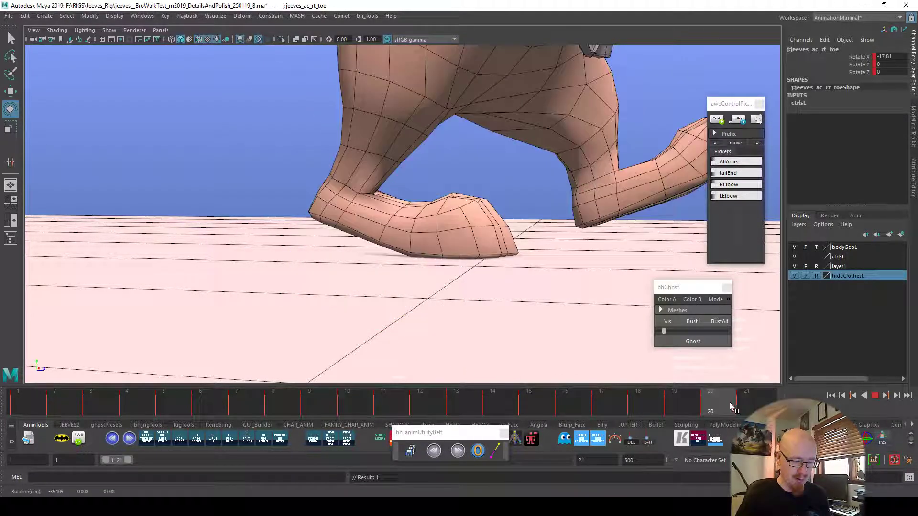
# Rotate the right toe in X to about -3.1 at frame 17 and about -2.2 at frame 16.
pyautogui.moveTo(729, 406); pyautogui.dragTo(612, 401)
pyautogui.keyDown('alt'); pyautogui.moveTo(609, 336); pyautogui.dragTo(481, 323, button='middle'); pyautogui.keyUp('alt')
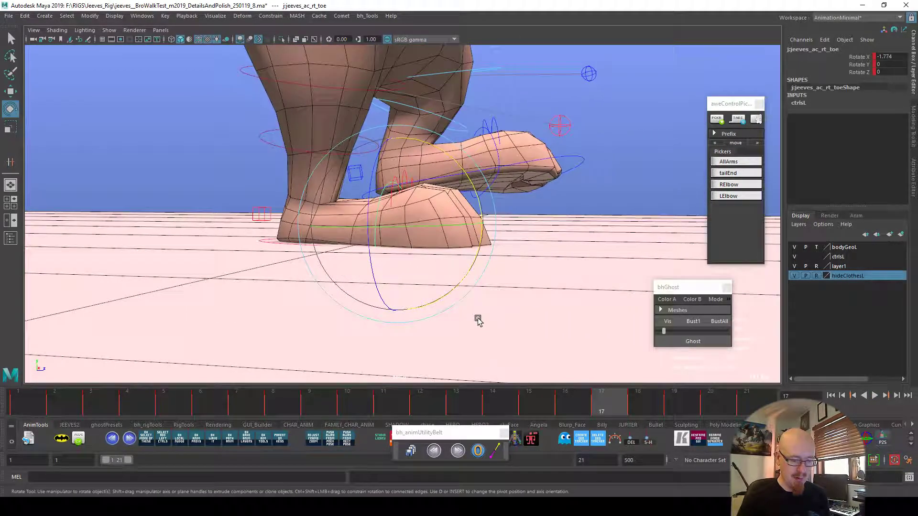
pyautogui.moveTo(464, 278); pyautogui.dragTo(465, 275)
pyautogui.moveTo(600, 393); pyautogui.dragTo(565, 401)
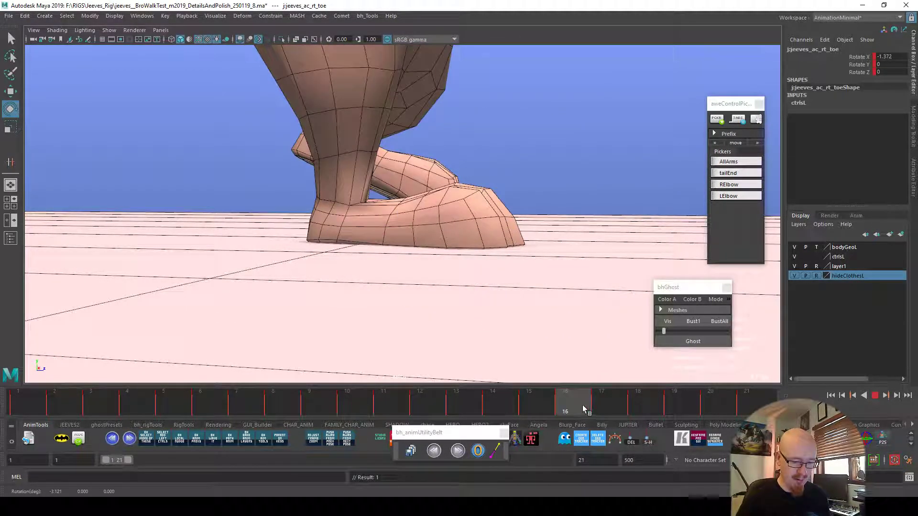
pyautogui.moveTo(494, 278); pyautogui.dragTo(497, 281)
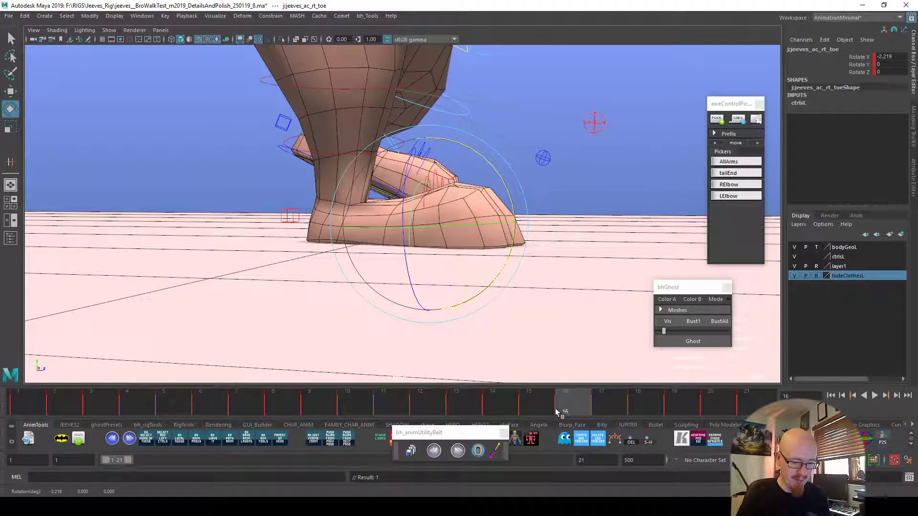
# Fine-tune the right toe's X rotation at frame 15, then rotate it to about -2.7 at frame 14.
pyautogui.moveTo(559, 412); pyautogui.dragTo(529, 411)
pyautogui.moveTo(531, 277); pyautogui.dragTo(533, 280)
pyautogui.keyDown('alt'); pyautogui.moveTo(550, 262); pyautogui.dragTo(596, 277, button='right'); pyautogui.keyUp('alt')
pyautogui.keyDown('alt'); pyautogui.moveTo(596, 277); pyautogui.dragTo(480, 245, button='middle'); pyautogui.keyUp('alt')
pyautogui.keyDown('alt'); pyautogui.moveTo(479, 245); pyautogui.dragTo(551, 320, button='right'); pyautogui.keyUp('alt')
pyautogui.click(516, 408)
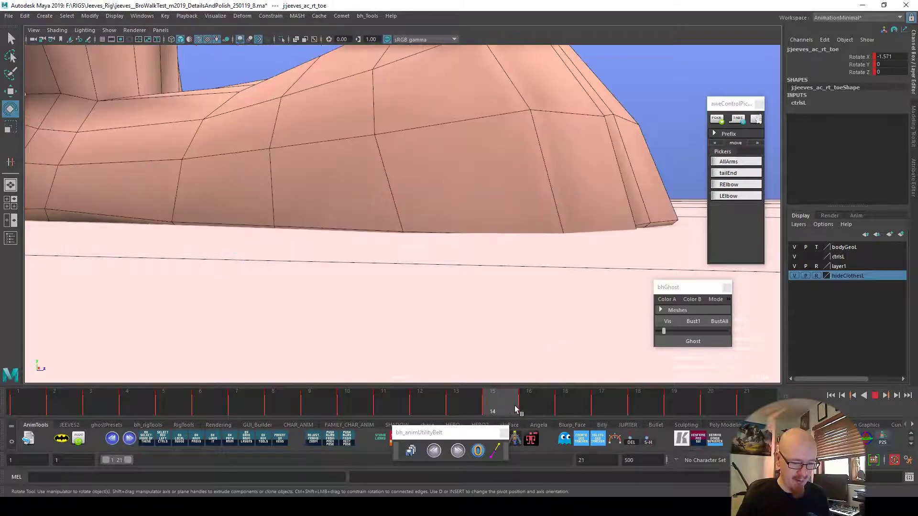
pyautogui.keyDown('alt'); pyautogui.moveTo(516, 375); pyautogui.dragTo(391, 297); pyautogui.keyUp('alt')
pyautogui.moveTo(346, 127); pyautogui.dragTo(348, 131)
# Rotate the right toe in X to about -6.4 at frame 13 to improve its contact with the ground.
pyautogui.click(465, 405)
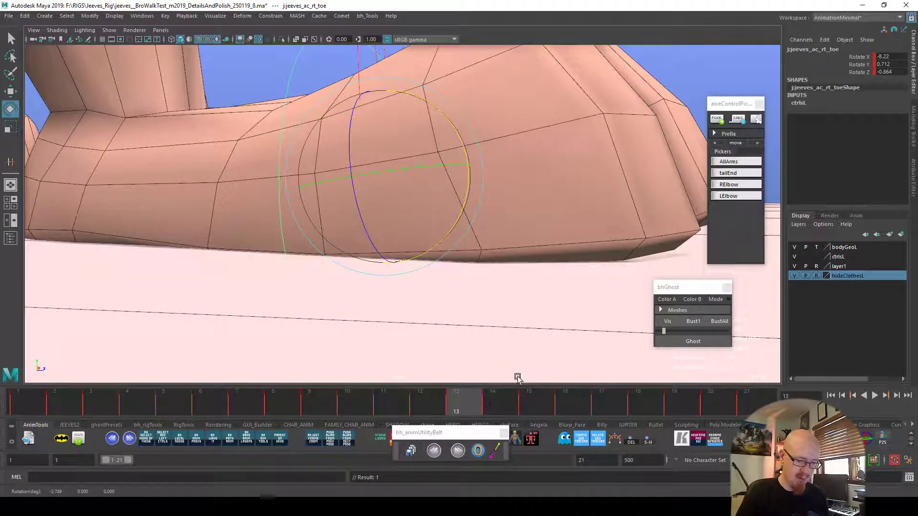
pyautogui.keyDown('alt'); pyautogui.moveTo(511, 352); pyautogui.dragTo(448, 299, button='right'); pyautogui.keyUp('alt')
pyautogui.keyDown('alt'); pyautogui.moveTo(595, 234); pyautogui.dragTo(570, 242); pyautogui.keyUp('alt')
pyautogui.moveTo(420, 260); pyautogui.dragTo(417, 258)
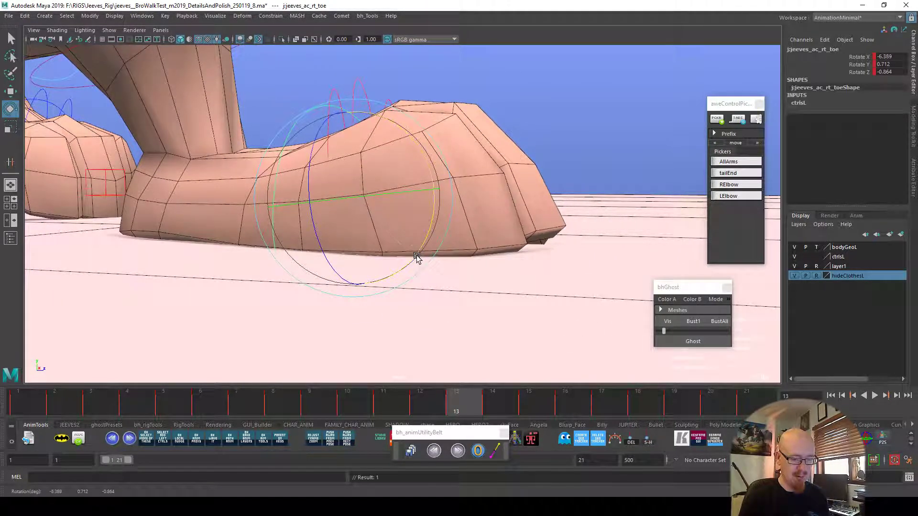
# Rotate the right foot's mid-toe control at frame 13 to settle the toe tip on the ground, and key the pose.
pyautogui.click(355, 81)
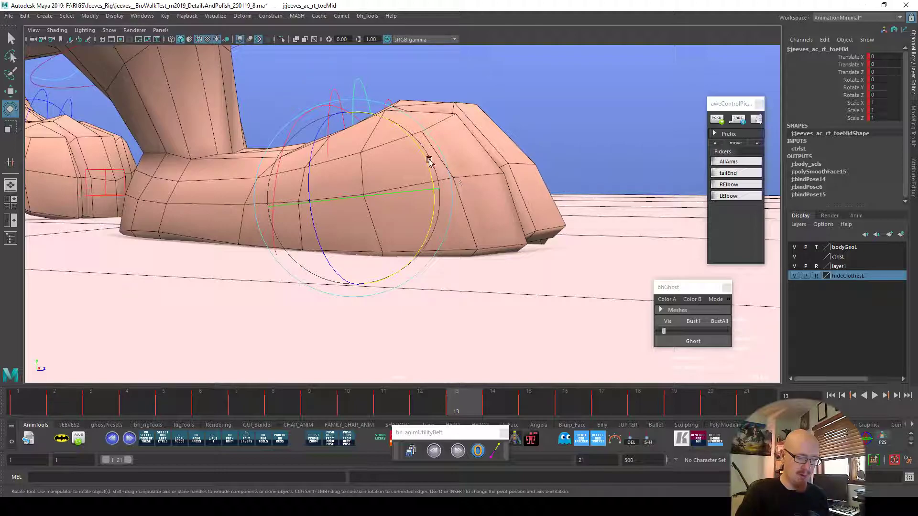
pyautogui.moveTo(433, 163); pyautogui.dragTo(420, 150)
pyautogui.click(436, 405)
pyautogui.moveTo(436, 404); pyautogui.dragTo(497, 399)
pyautogui.moveTo(358, 154); pyautogui.dragTo(351, 150)
pyautogui.click(434, 99)
pyautogui.click(242, 113)
pyautogui.press('s')
pyautogui.moveTo(509, 403); pyautogui.dragTo(457, 403)
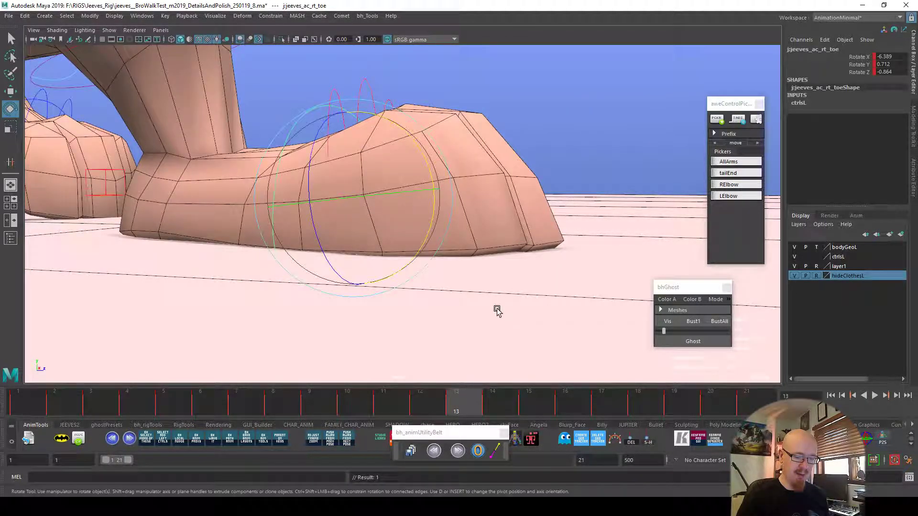
# Rotate the right toe in X to about -5.2 at frame 13 and play back the walk cycle.
pyautogui.moveTo(420, 252); pyautogui.dragTo(420, 253)
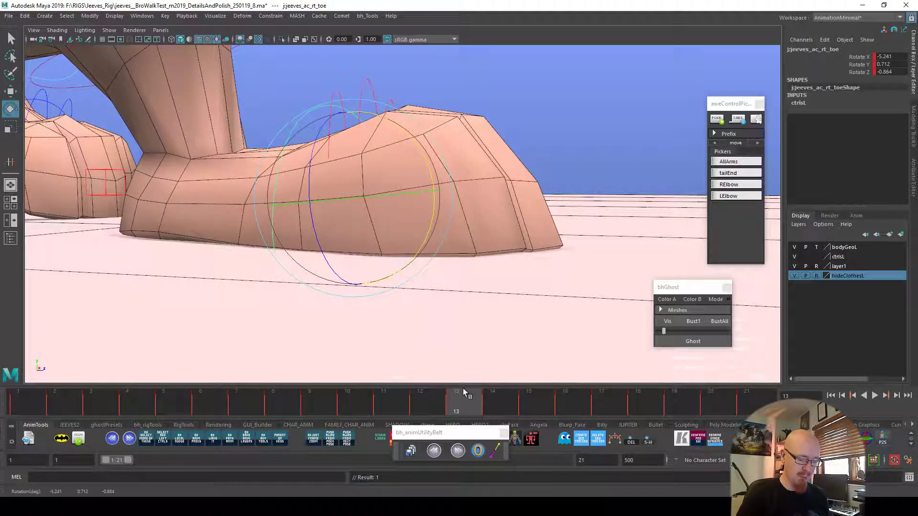
pyautogui.hotkey('alt', 'v')
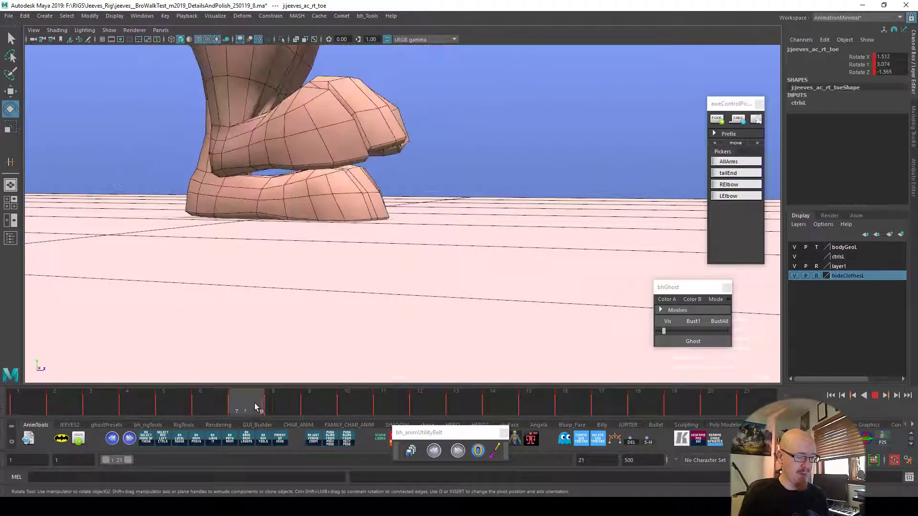
pyautogui.hotkey('alt', 'v')
pyautogui.click(27, 400)
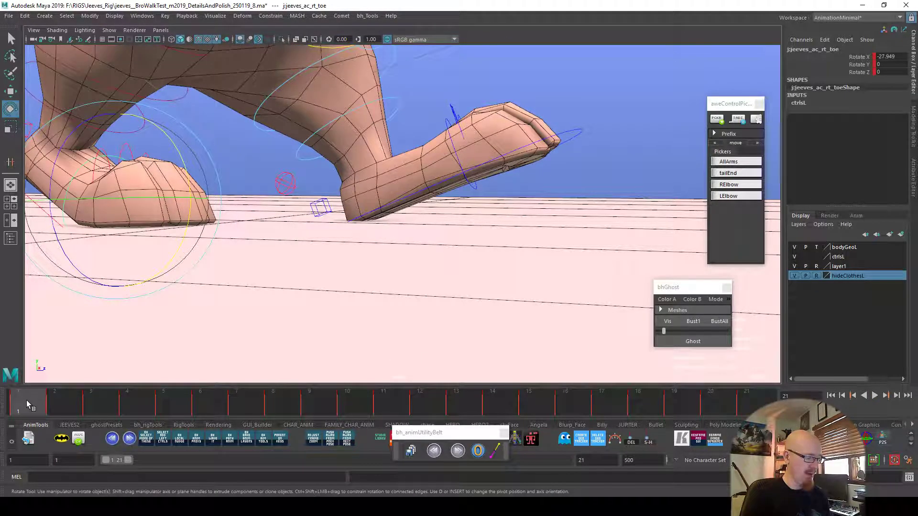
pyautogui.hotkey('alt', 'v')
# Rotate the right toe in X to about -10.1 at frame 4.
pyautogui.moveTo(111, 395); pyautogui.dragTo(127, 392)
pyautogui.keyDown('alt'); pyautogui.moveTo(173, 358); pyautogui.dragTo(429, 341); pyautogui.keyUp('alt')
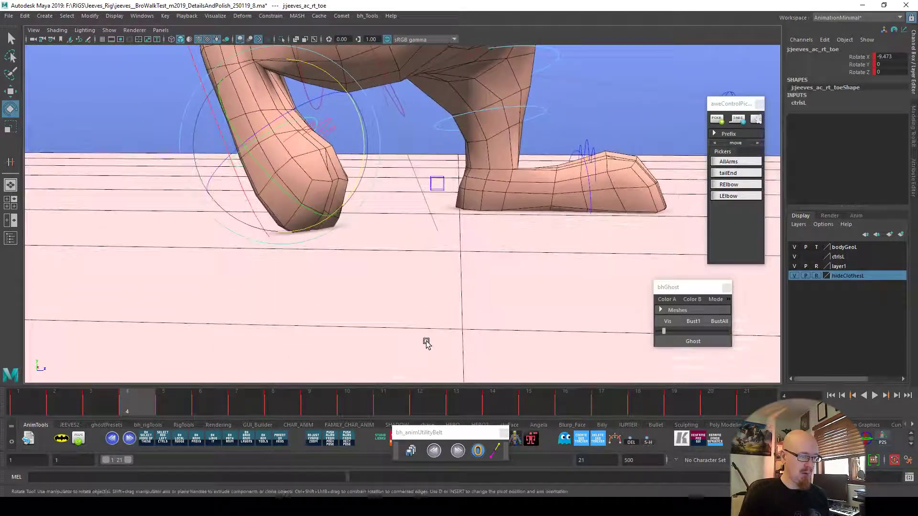
pyautogui.moveTo(363, 163); pyautogui.dragTo(362, 162)
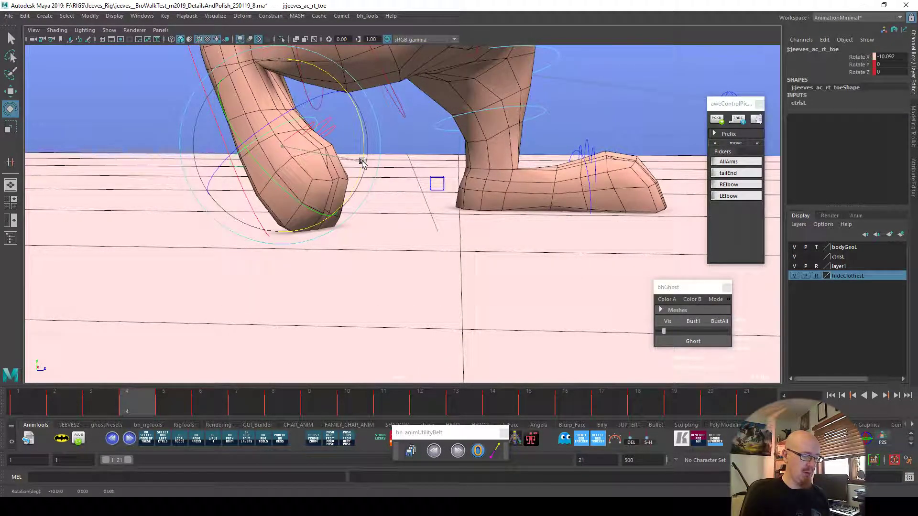
pyautogui.click(399, 126)
# At frame 6, raise the right foot IK control to about 2.78 in Y, rotate it to about 18.7 in X, and play the cycle.
pyautogui.moveTo(147, 404); pyautogui.dragTo(174, 404)
pyautogui.keyDown('alt'); pyautogui.moveTo(245, 353); pyautogui.dragTo(306, 330); pyautogui.keyUp('alt')
pyautogui.click(338, 191)
pyautogui.keyDown('alt'); pyautogui.moveTo(481, 259); pyautogui.dragTo(308, 321); pyautogui.keyUp('alt')
pyautogui.moveTo(198, 404)
pyautogui.mouseDown()
pyautogui.moveTo(134, 404)
pyautogui.moveTo(211, 405)
pyautogui.mouseUp()
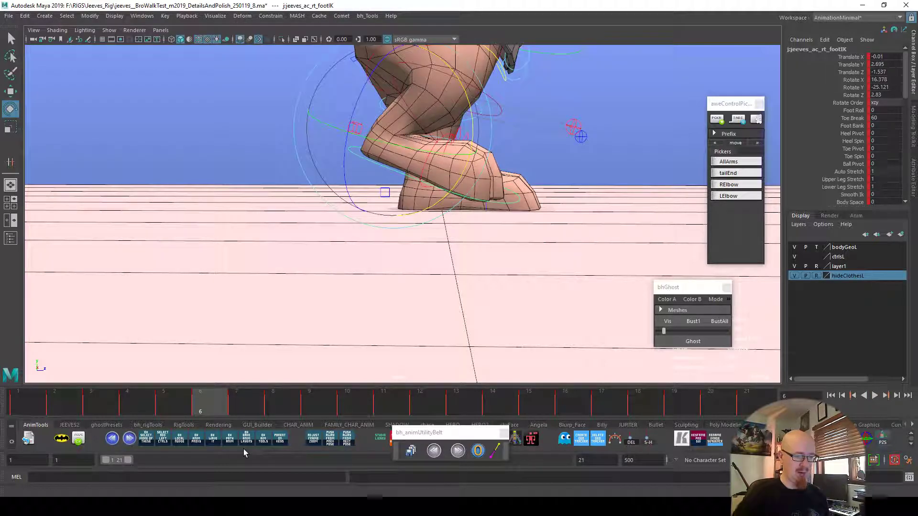
pyautogui.hotkey('alt', 'Left')
pyautogui.hotkey('alt', 'Left')
pyautogui.hotkey('alt', 'Up')
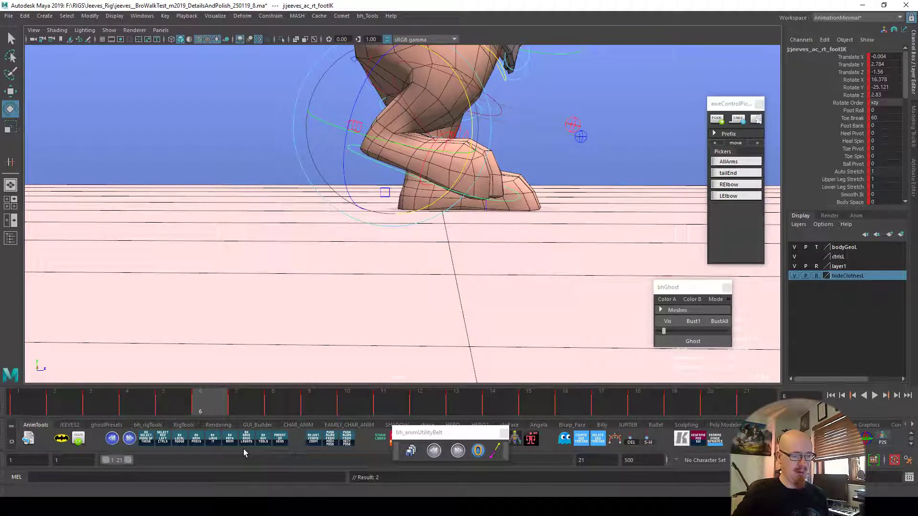
pyautogui.moveTo(450, 195); pyautogui.dragTo(446, 197)
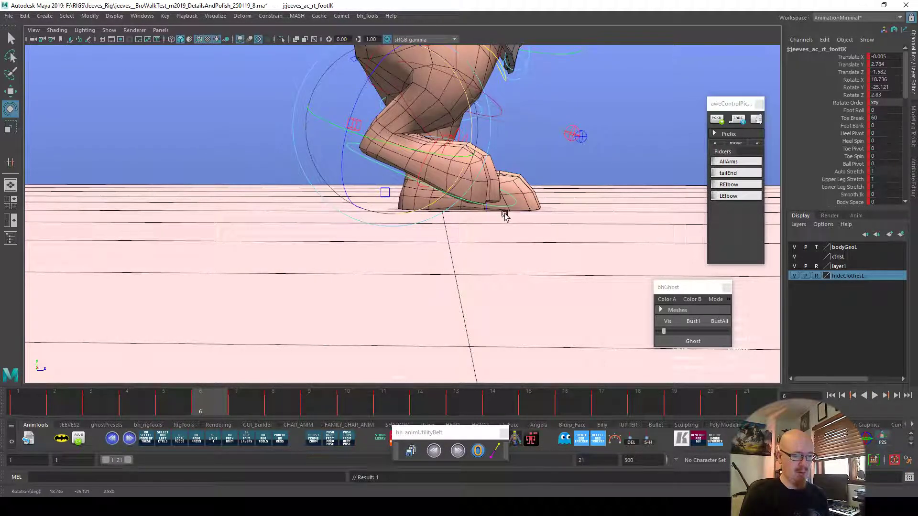
pyautogui.hotkey('alt', 'v')
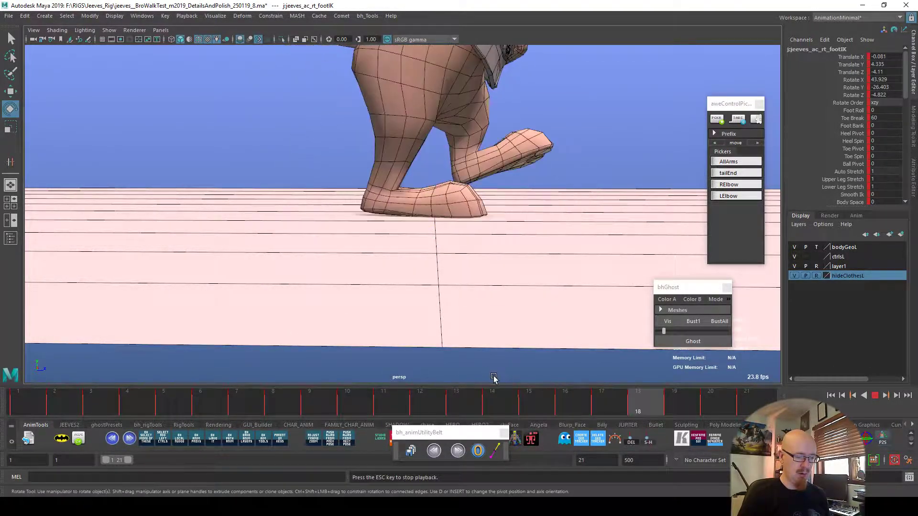
pyautogui.hotkey('alt', 'v')
# Nudge the left foot IK control up to about 2.78 in Y at frame 16 to clear the planted foot.
pyautogui.keyDown('alt'); pyautogui.moveTo(478, 157); pyautogui.dragTo(383, 163); pyautogui.keyUp('alt')
pyautogui.click(541, 123)
pyautogui.keyDown('alt'); pyautogui.moveTo(540, 123); pyautogui.dragTo(421, 187); pyautogui.keyUp('alt')
pyautogui.click(400, 197)
pyautogui.keyDown('alt'); pyautogui.moveTo(469, 234); pyautogui.dragTo(444, 225); pyautogui.keyUp('alt')
pyautogui.moveTo(214, 393); pyautogui.dragTo(550, 390)
pyautogui.hotkey('alt', 'Up')
pyautogui.hotkey('alt', 'Up')
pyautogui.hotkey('alt', 'Up')
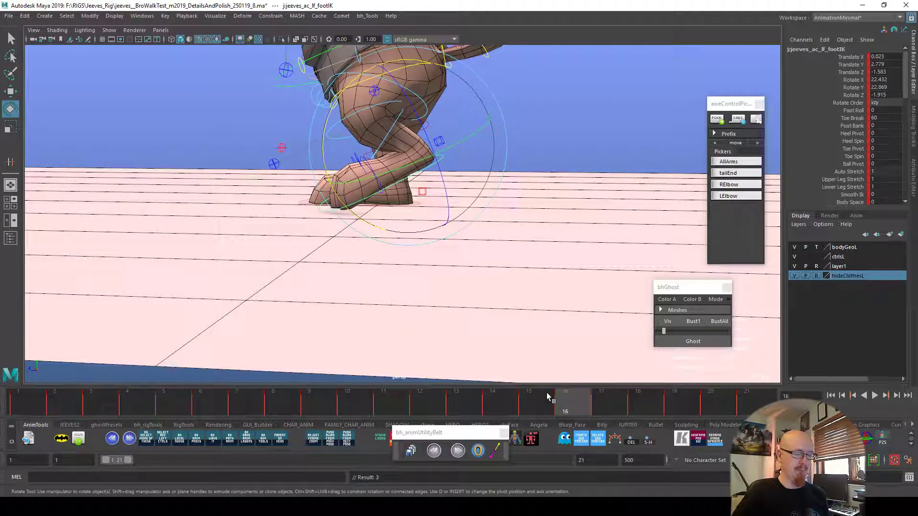
# Shift the left lower-leg bend control slightly at frame 16 to refine the shin's shape, and play back the walk.
pyautogui.click(410, 118)
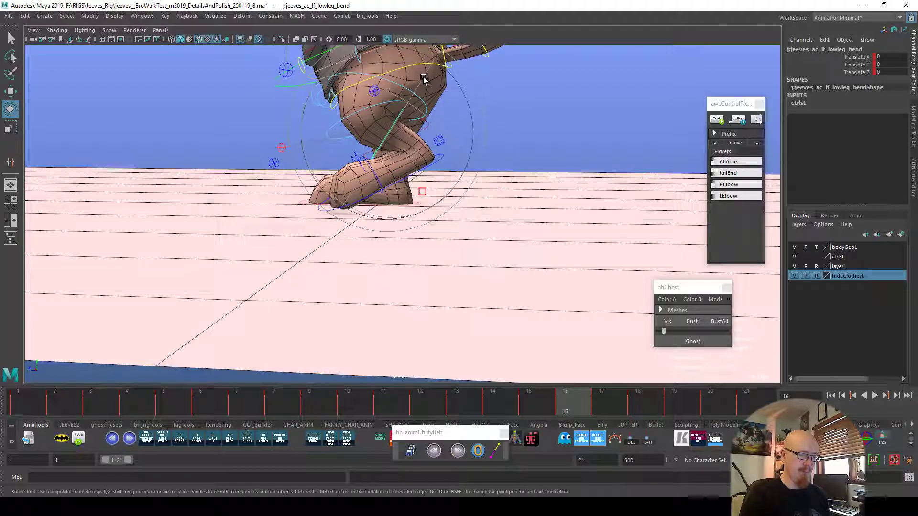
pyautogui.press('w')
pyautogui.moveTo(389, 88); pyautogui.dragTo(387, 89)
pyautogui.keyDown('alt'); pyautogui.moveTo(483, 272); pyautogui.dragTo(594, 271); pyautogui.keyUp('alt')
pyautogui.moveTo(496, 135); pyautogui.dragTo(496, 134)
pyautogui.hotkey('alt', 'v')
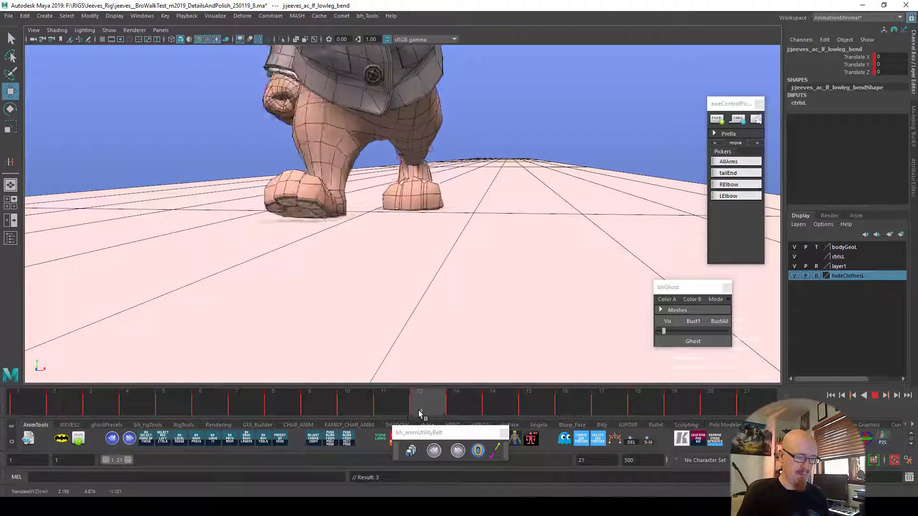
pyautogui.hotkey('alt', 'v')
# Move the right lower-leg bend control to about -0.13 in X and 0.07 in Z at frame 7.
pyautogui.keyDown('alt'); pyautogui.moveTo(325, 313); pyautogui.dragTo(350, 318); pyautogui.keyUp('alt')
pyautogui.click(371, 147)
pyautogui.keyDown('alt'); pyautogui.moveTo(418, 224); pyautogui.dragTo(414, 219); pyautogui.keyUp('alt')
pyautogui.moveTo(242, 406)
pyautogui.mouseDown()
pyautogui.moveTo(201, 410)
pyautogui.moveTo(255, 404)
pyautogui.mouseUp()
pyautogui.moveTo(431, 142); pyautogui.dragTo(430, 142)
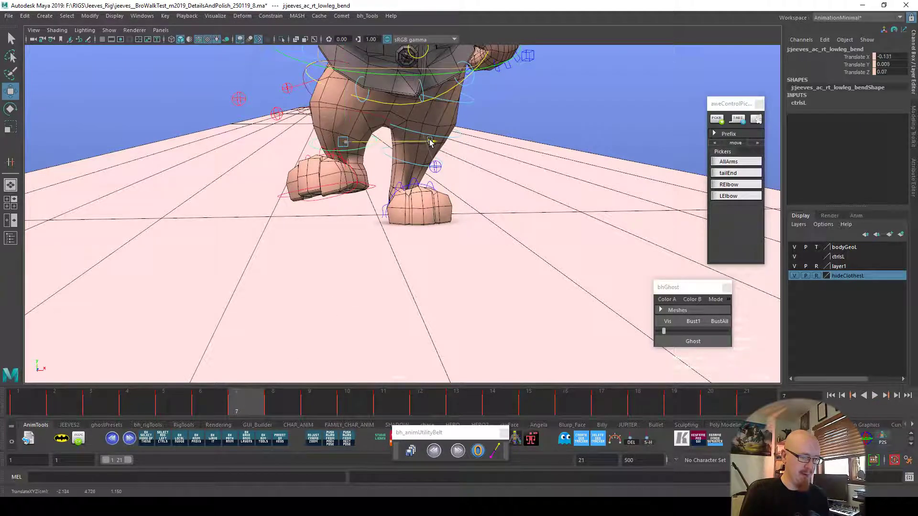
# Move the right lower-leg bend control to about -0.10 in X and 0.05 in Z at frame 8.
pyautogui.moveTo(231, 408); pyautogui.dragTo(273, 407)
pyautogui.keyDown('alt'); pyautogui.moveTo(332, 322); pyautogui.dragTo(371, 306); pyautogui.keyUp('alt')
pyautogui.moveTo(434, 154); pyautogui.dragTo(431, 154)
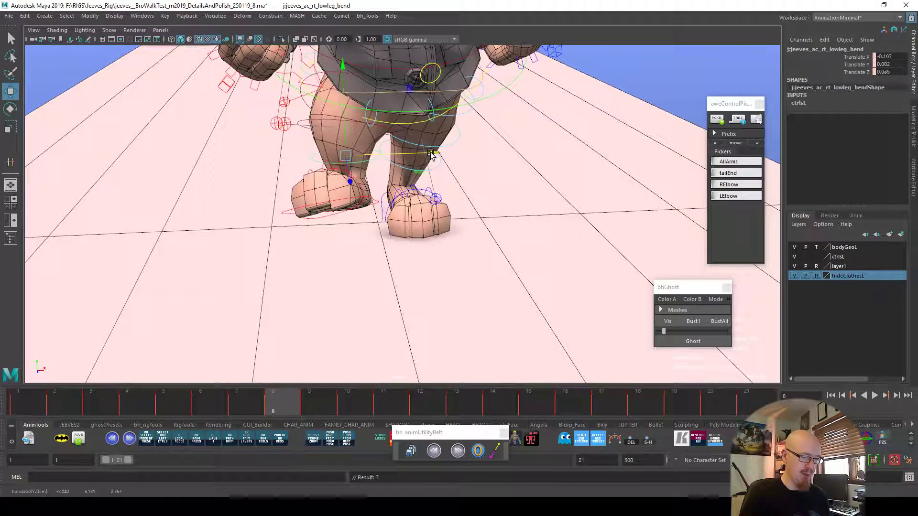
# Move the right lower-leg bend control to about 0.08 in Y and -0.14 in Z at frame 11.
pyautogui.moveTo(292, 403); pyautogui.dragTo(348, 406)
pyautogui.keyDown('alt'); pyautogui.moveTo(383, 349); pyautogui.dragTo(509, 331); pyautogui.keyUp('alt')
pyautogui.click(376, 409)
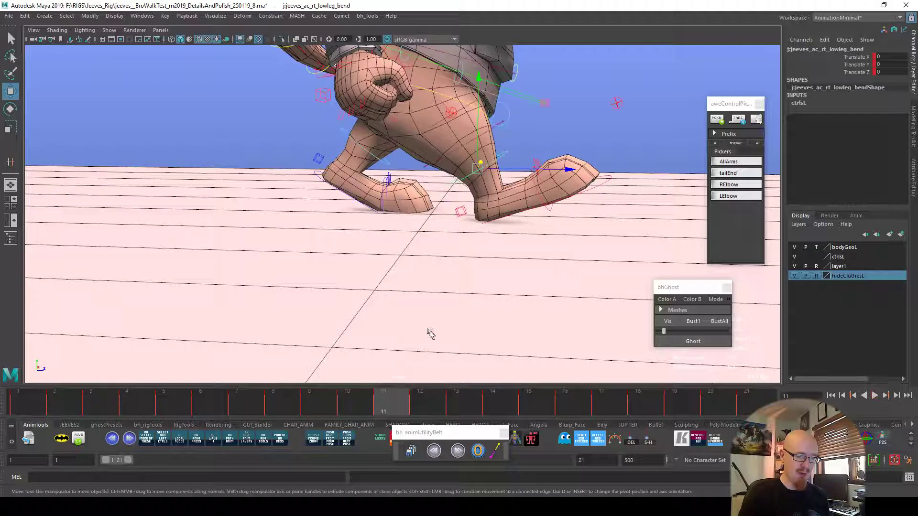
pyautogui.moveTo(571, 172); pyautogui.dragTo(567, 174, button='middle')
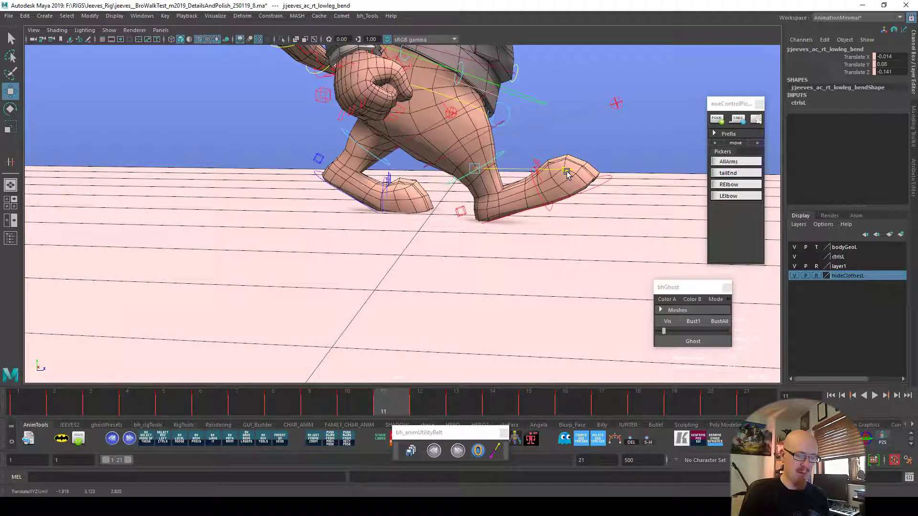
# Move the right knee bend to about -0.19 in Z at frame 11 and the lower-leg bend to about -0.12 in Z at frame 12.
pyautogui.click(487, 128)
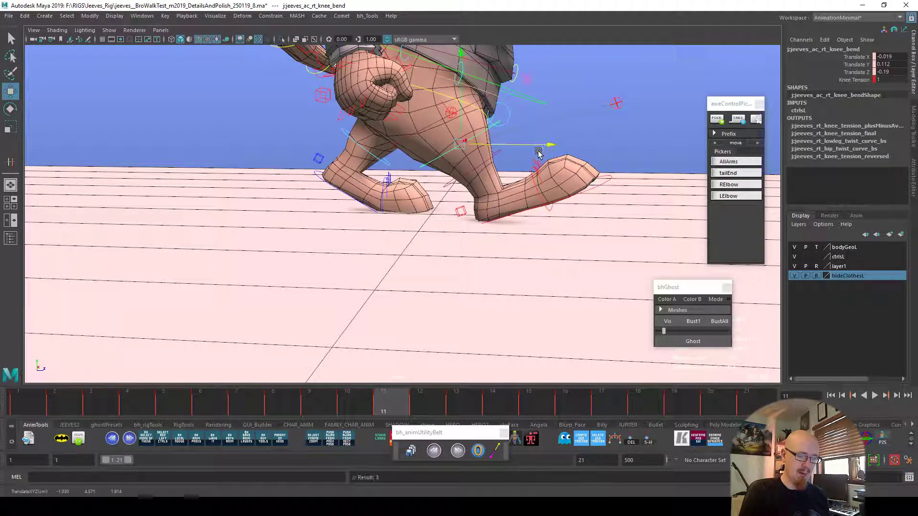
pyautogui.click(418, 408)
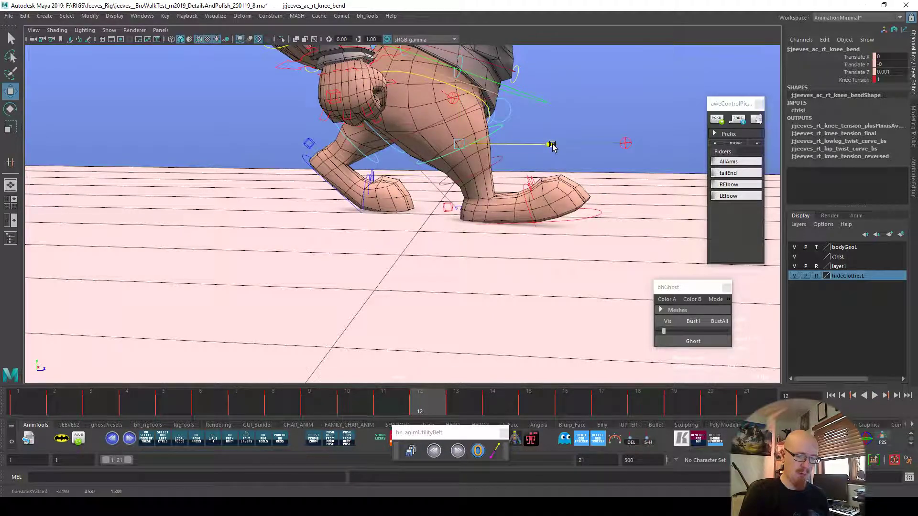
pyautogui.click(501, 163)
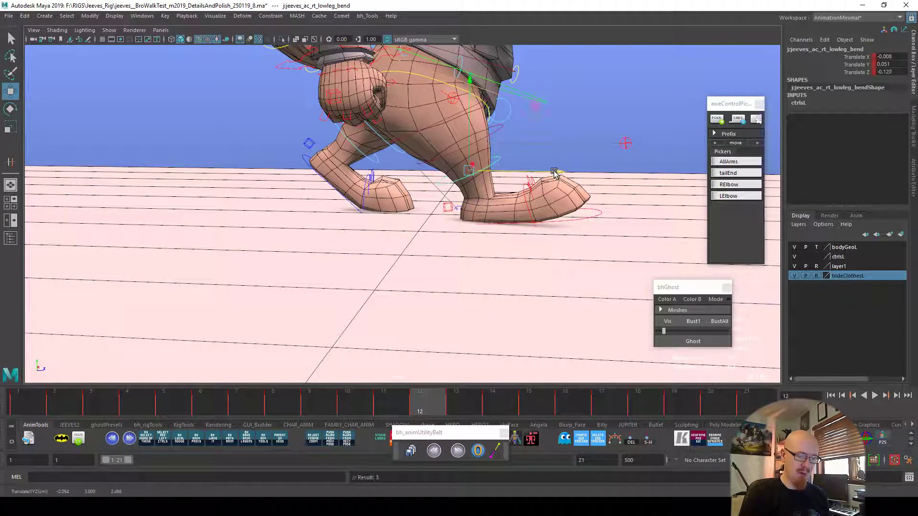
# Refine the right knee bend at frame 13 and the lower-leg bend at frame 14, then check the leg's shape through frame 21.
pyautogui.click(452, 402)
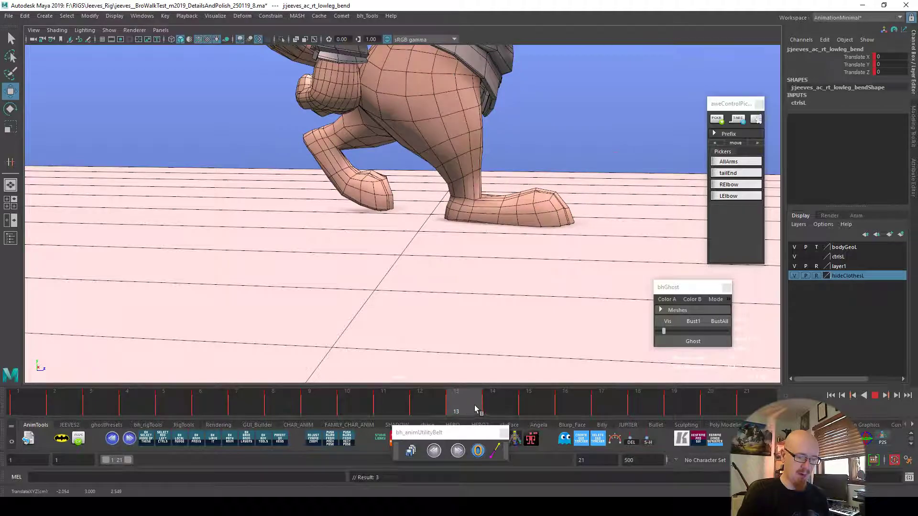
pyautogui.click(497, 131)
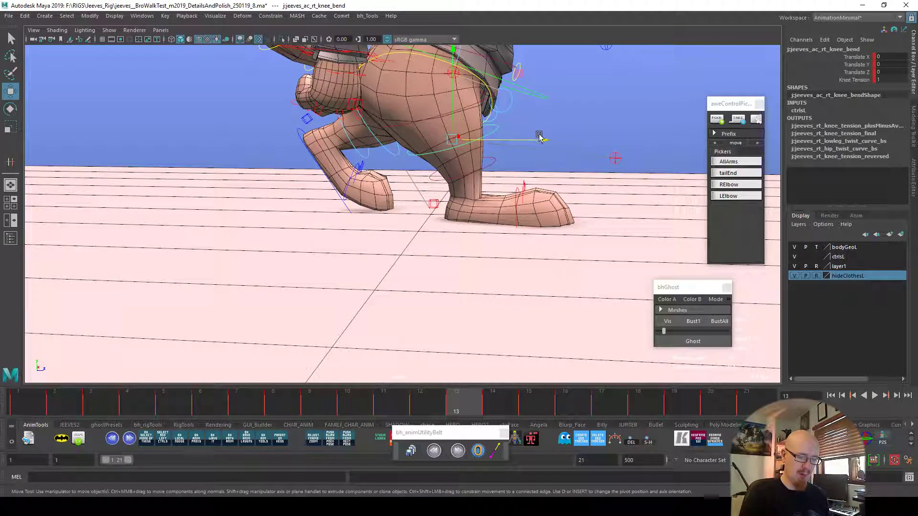
pyautogui.hotkey('alt', '.')
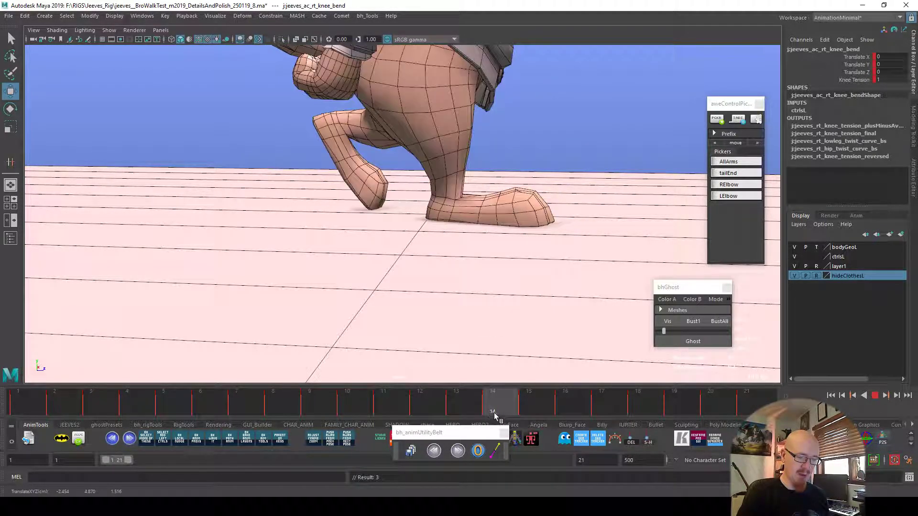
pyautogui.click(483, 163)
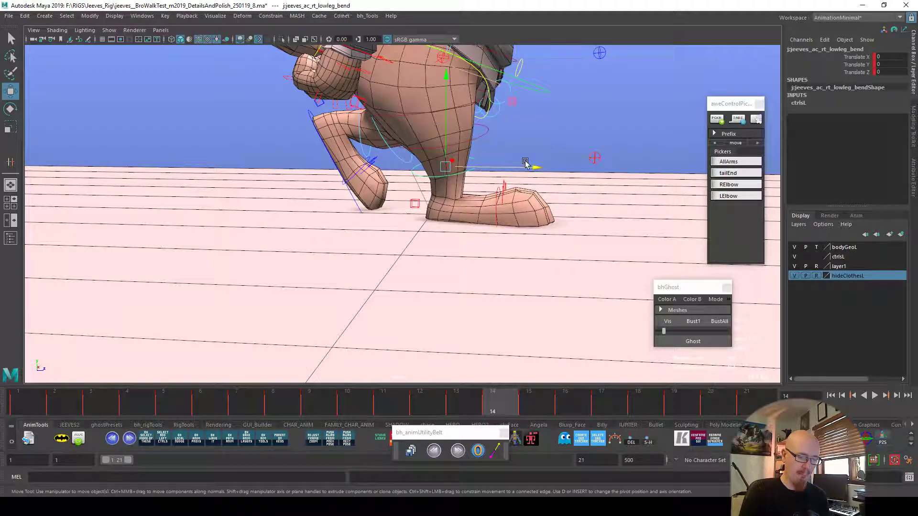
pyautogui.click(528, 400)
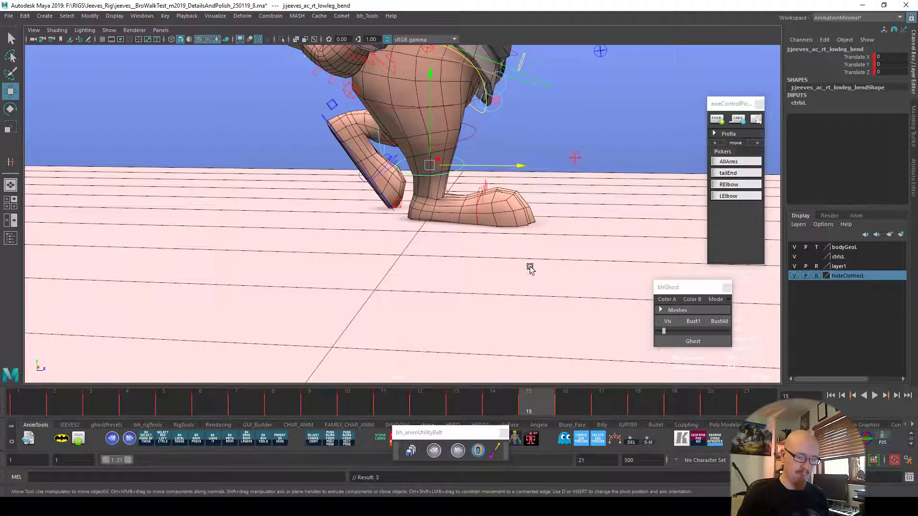
pyautogui.moveTo(545, 407); pyautogui.dragTo(748, 403)
pyautogui.hotkey('alt', 'v')
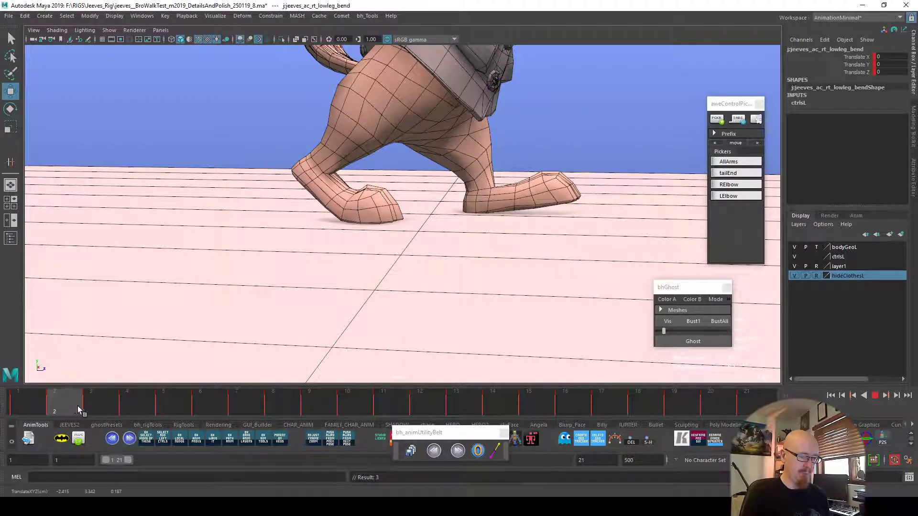
# Move the right lower-leg bend control to about -0.38 in Y and -0.26 in Z at frame 3, and check frames 4 and 5.
pyautogui.moveTo(128, 399); pyautogui.dragTo(98, 400)
pyautogui.moveTo(417, 132); pyautogui.dragTo(413, 134)
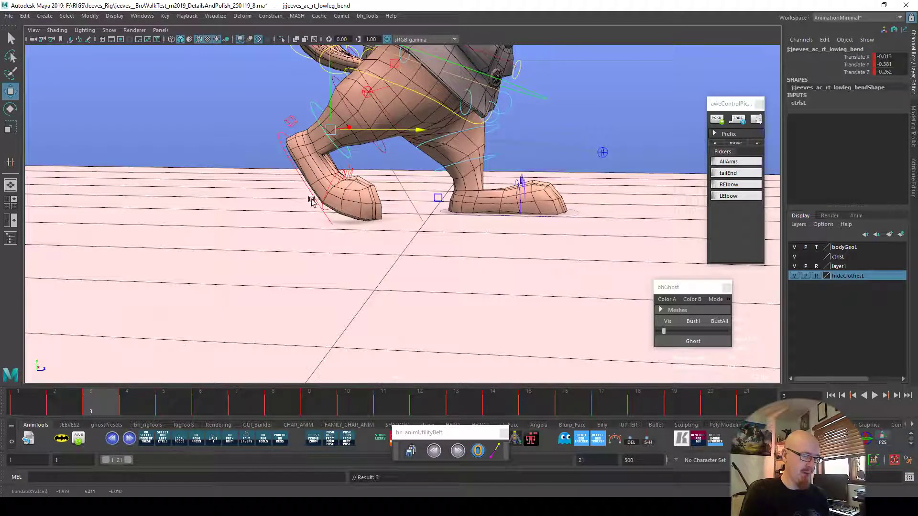
pyautogui.moveTo(121, 407); pyautogui.dragTo(139, 398)
pyautogui.click(160, 409)
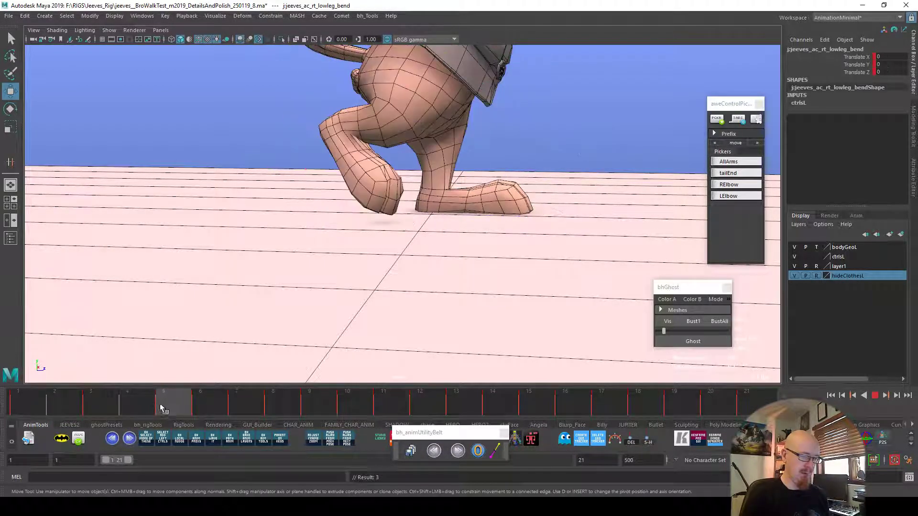
# Move the left lower-leg bend control to about 0.10 in Y and -0.25 in Z at frame 1.
pyautogui.click(482, 150)
pyautogui.moveTo(90, 405); pyautogui.dragTo(20, 406)
pyautogui.moveTo(554, 170); pyautogui.dragTo(566, 165, button='middle')
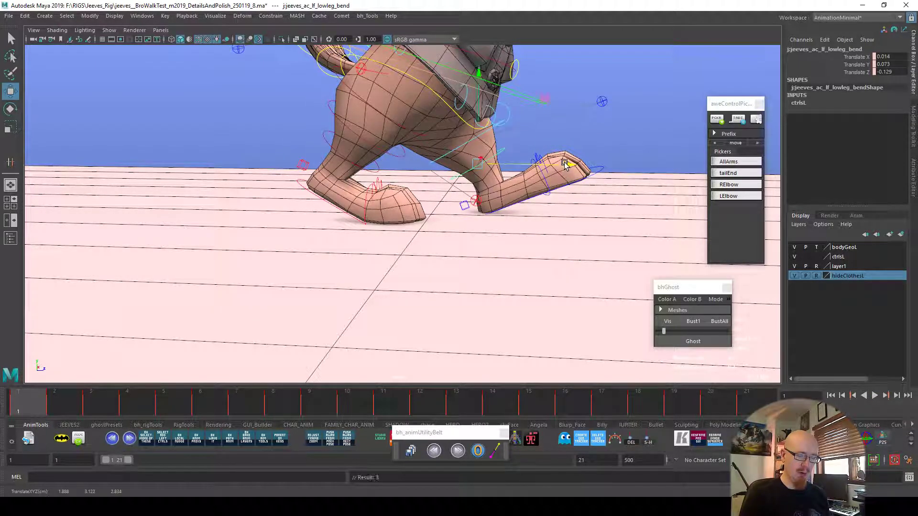
pyautogui.click(465, 142)
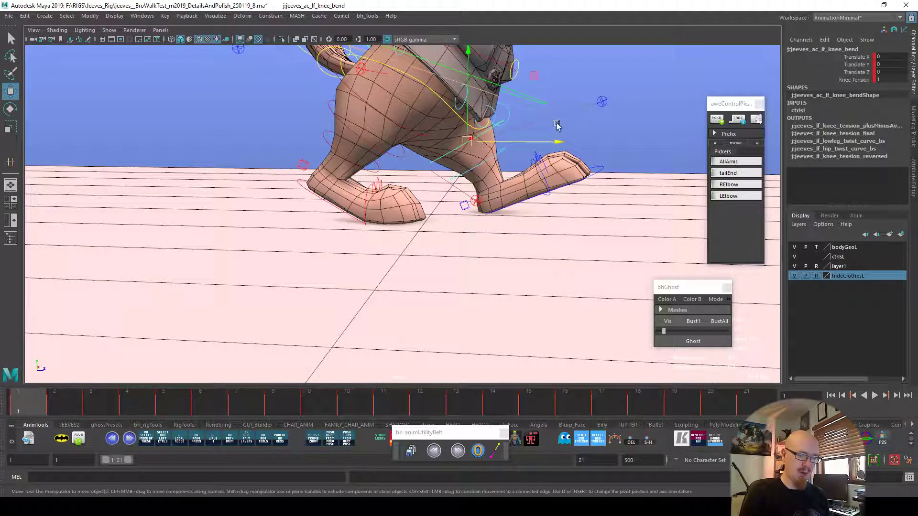
pyautogui.click(549, 151)
pyautogui.moveTo(552, 165); pyautogui.dragTo(549, 165)
pyautogui.press('w')
pyautogui.moveTo(482, 163); pyautogui.dragTo(437, 148)
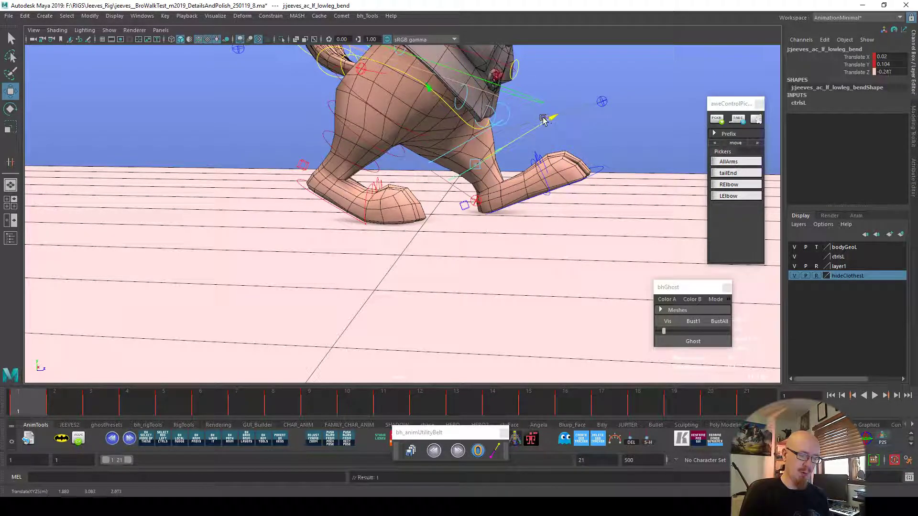
# Adjust the left knee bend control at frame 1 and key the left knee and lower-leg bends at frame 21 to match the loop.
pyautogui.click(453, 149)
pyautogui.moveTo(536, 95); pyautogui.dragTo(534, 96)
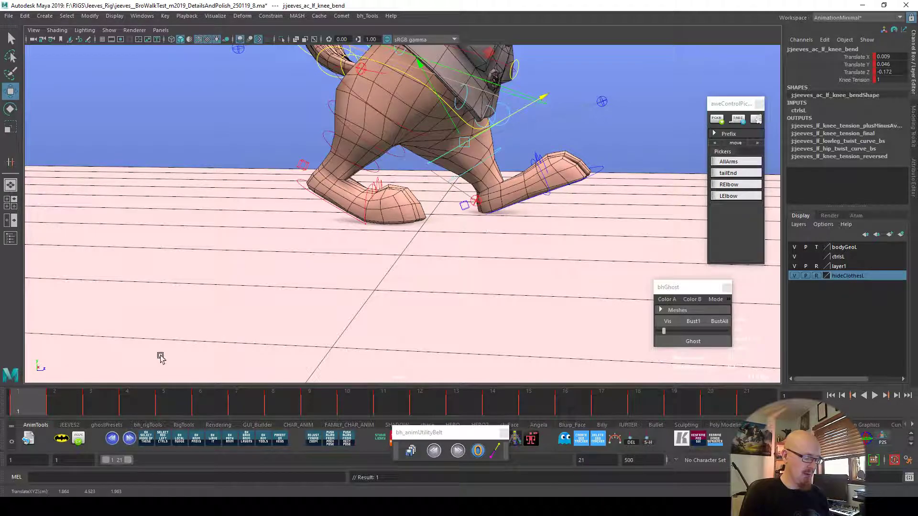
pyautogui.hotkey('ctrl', 'z')
pyautogui.click(750, 401)
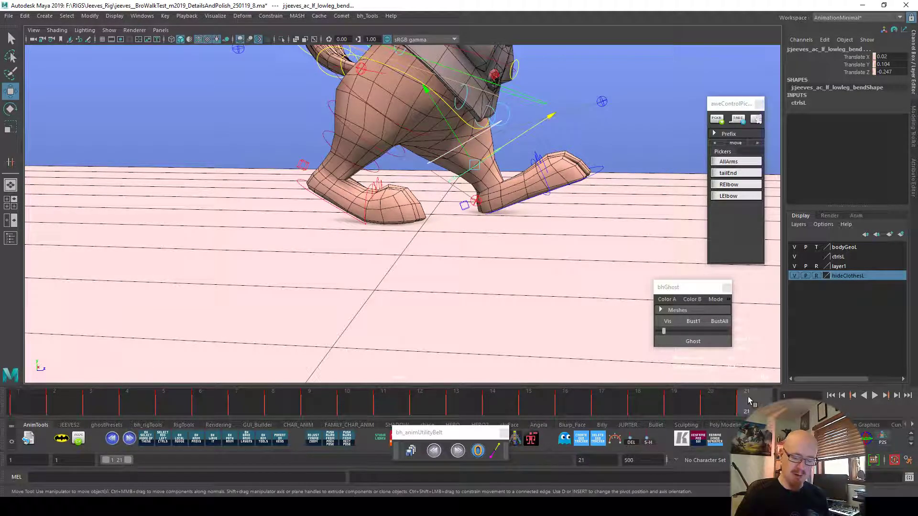
pyautogui.moveTo(45, 404); pyautogui.dragTo(70, 402)
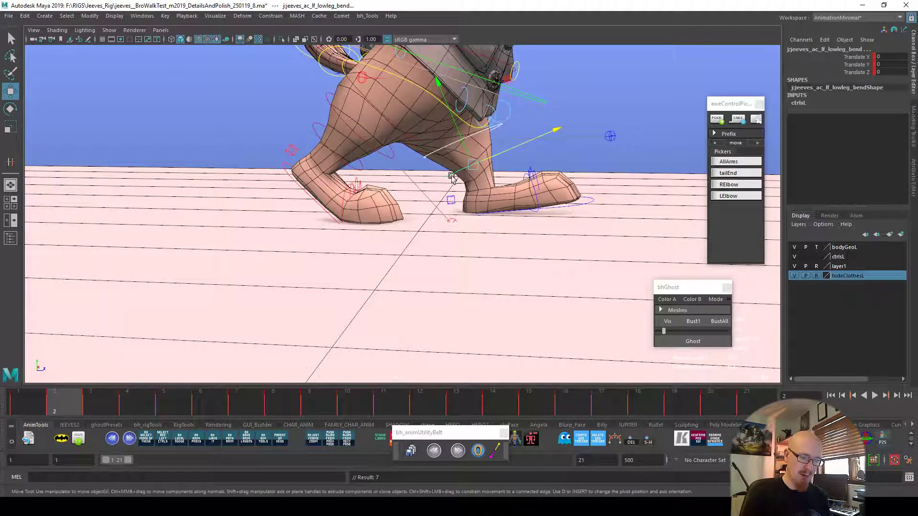
# Adjust the left lower-leg bend control at frames 2 and 3, moving it to about 0.20 in Z at frame 3.
pyautogui.moveTo(556, 131); pyautogui.dragTo(540, 141)
pyautogui.click(104, 405)
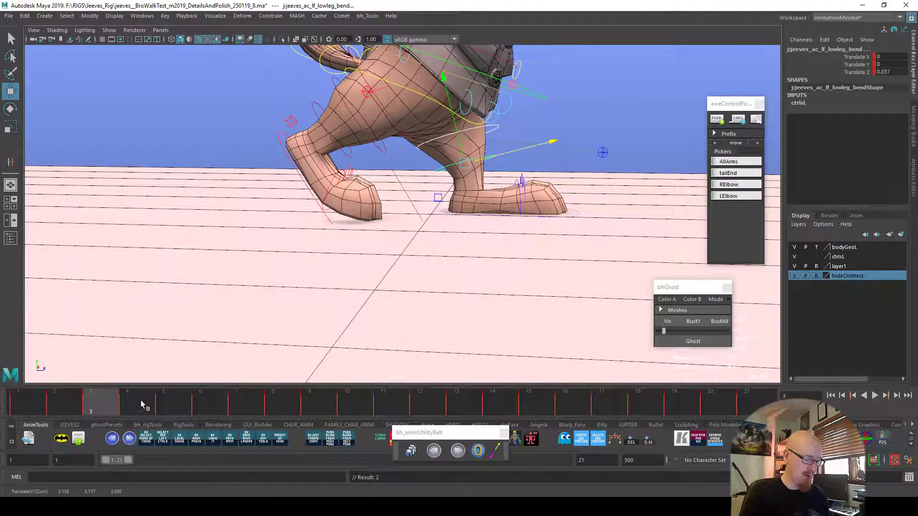
pyautogui.moveTo(535, 152)
pyautogui.mouseDown()
pyautogui.moveTo(549, 141)
pyautogui.moveTo(532, 148)
pyautogui.mouseUp()
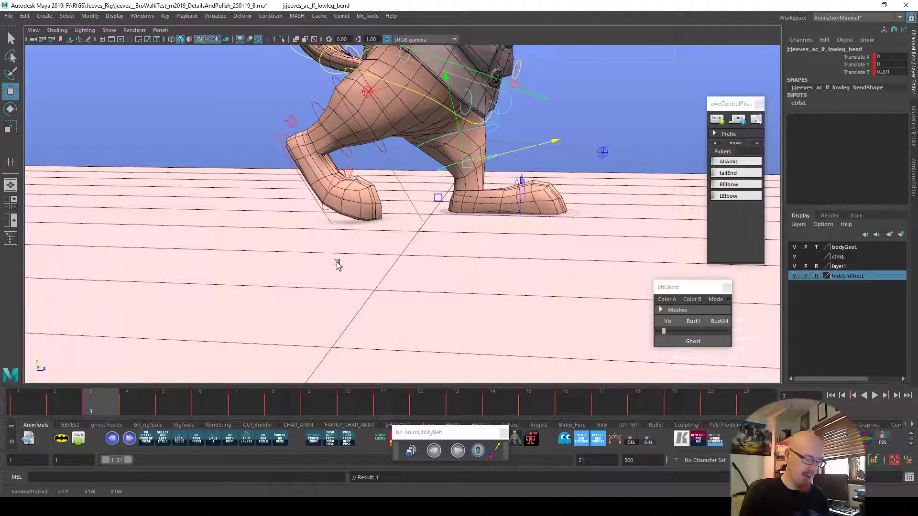
pyautogui.hotkey('alt', '.')
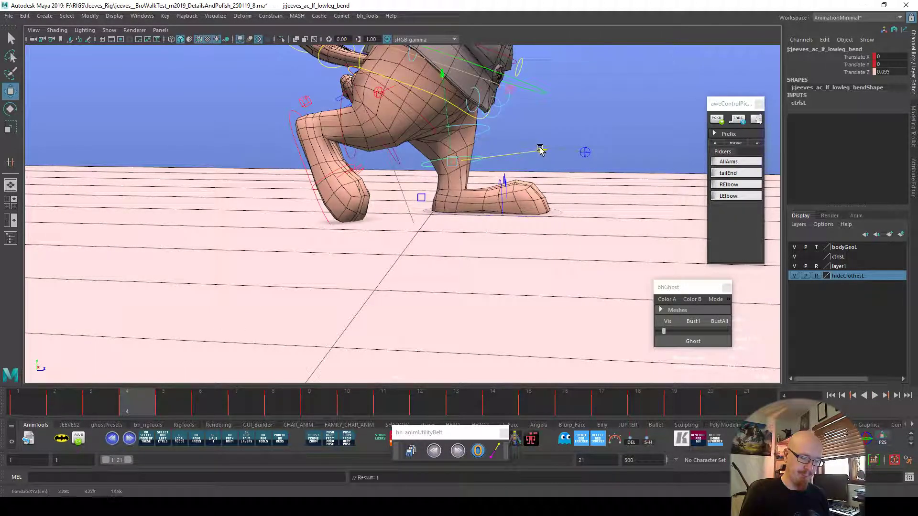
# Play back and scrub the walk cycle from side and front views to examine the leg shapes and overall motion.
pyautogui.hotkey('alt', 'v')
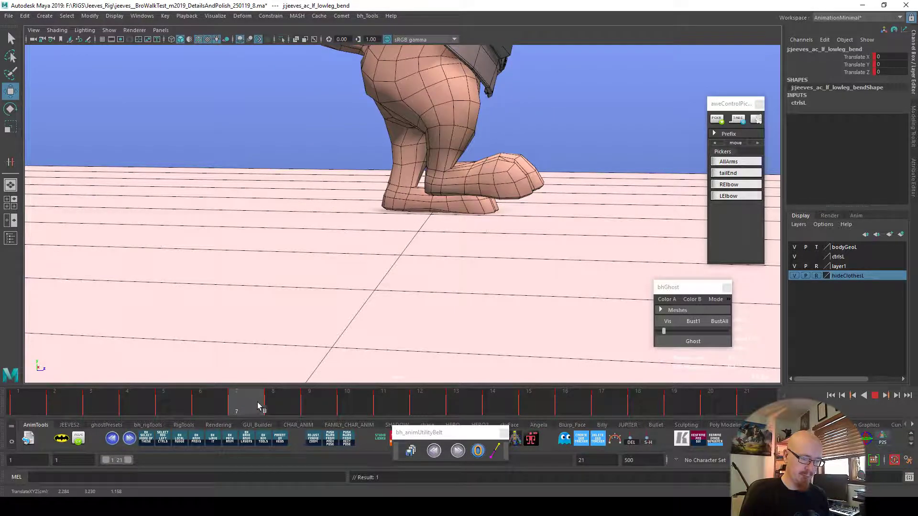
pyautogui.hotkey('alt', 'v')
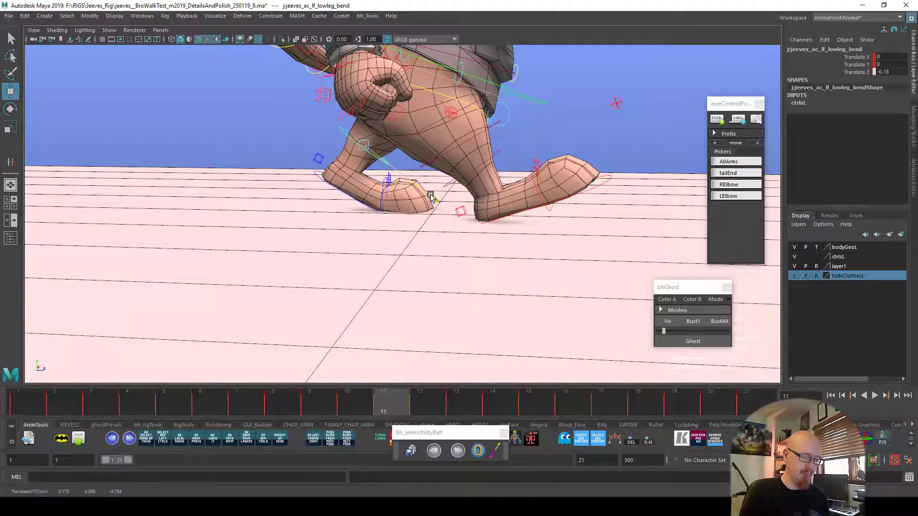
pyautogui.moveTo(384, 405); pyautogui.dragTo(502, 401)
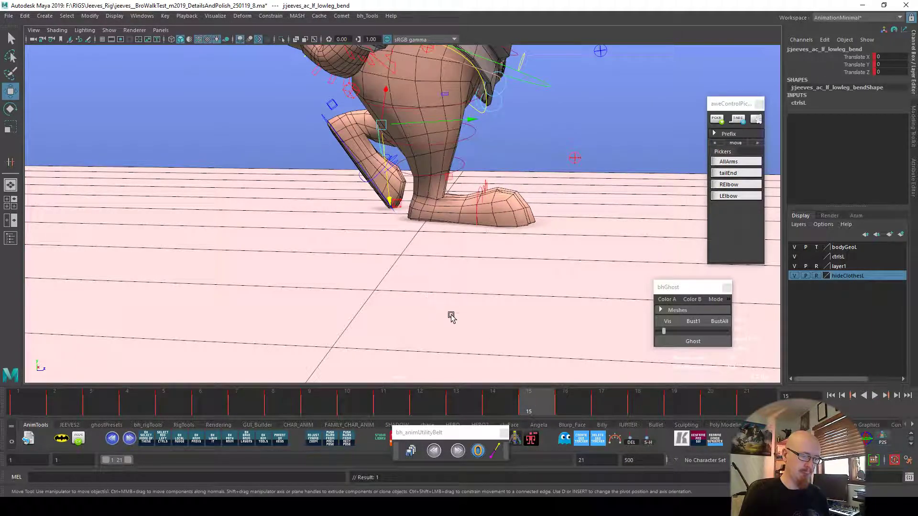
pyautogui.hotkey('alt', 'v')
pyautogui.keyDown('alt'); pyautogui.moveTo(637, 296); pyautogui.dragTo(320, 361, button='right'); pyautogui.keyUp('alt')
pyautogui.keyDown('alt'); pyautogui.moveTo(574, 328); pyautogui.dragTo(483, 328); pyautogui.keyUp('alt')
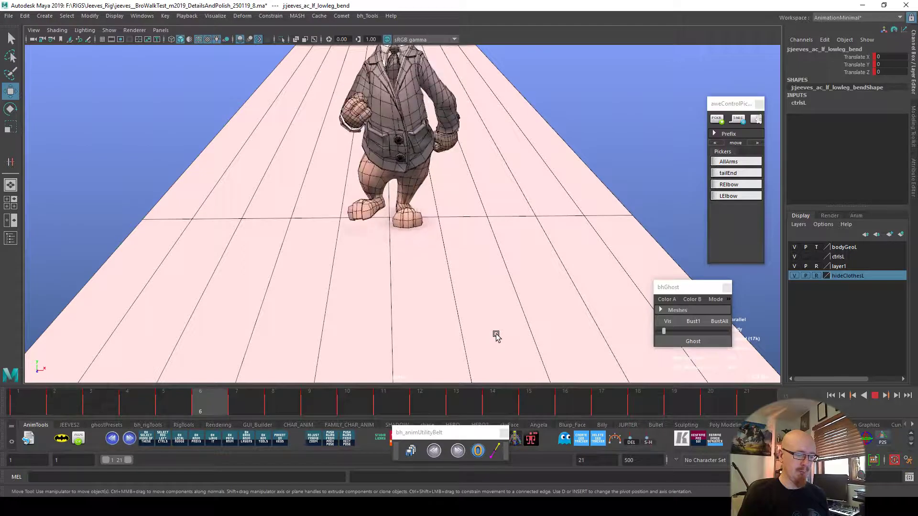
pyautogui.keyDown('alt'); pyautogui.moveTo(498, 340); pyautogui.dragTo(464, 346); pyautogui.keyUp('alt')
pyautogui.press('Escape')
# Select the pelvis control and save the scene as the next incremental version, ending in _9.
pyautogui.click(485, 217)
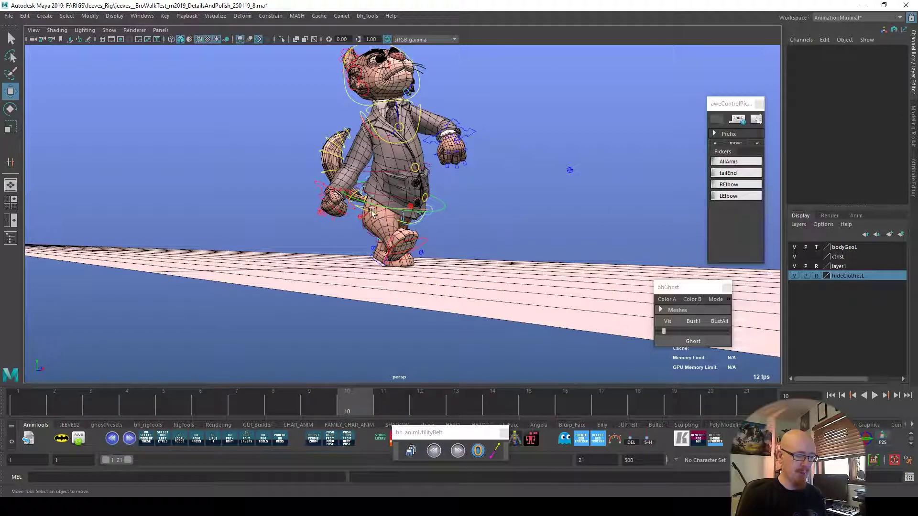
pyautogui.click(445, 207)
pyautogui.keyDown('alt'); pyautogui.moveTo(423, 267); pyautogui.dragTo(467, 271); pyautogui.keyUp('alt')
pyautogui.click(479, 452)
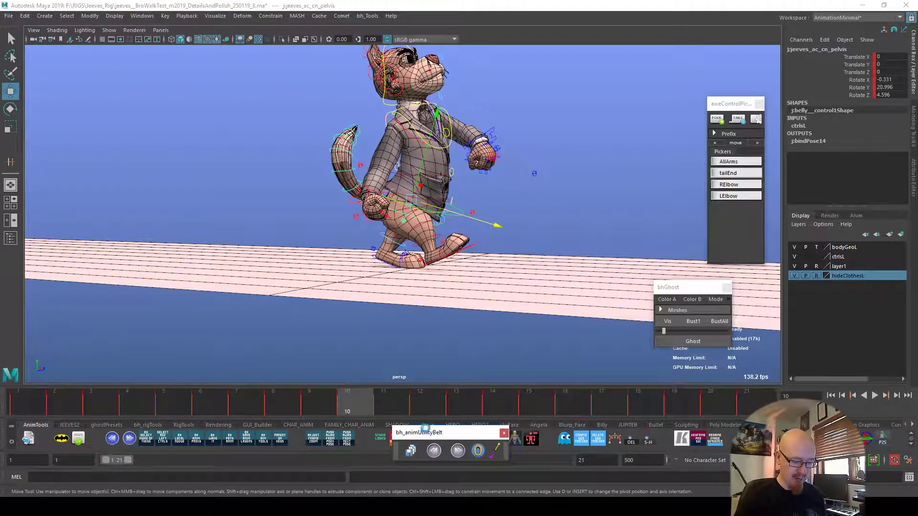
# Raise the pelvis control's Translate Y key at frame 7 to about 0.119 in the Graph Editor.
pyautogui.scroll(5, 603, 361)
pyautogui.moveTo(196, 410); pyautogui.dragTo(242, 398)
pyautogui.keyDown('alt'); pyautogui.moveTo(416, 358); pyautogui.dragTo(451, 350); pyautogui.keyUp('alt')
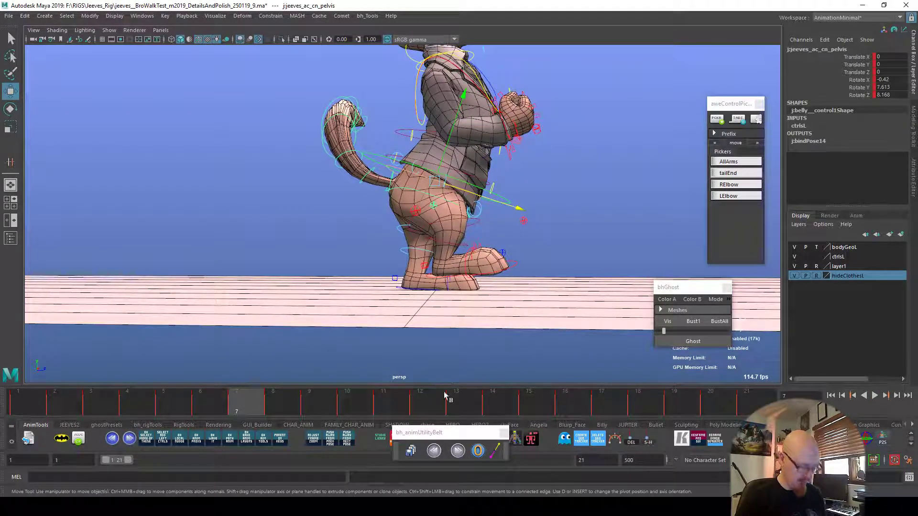
pyautogui.hotkey('ctrl', 'g')
pyautogui.click(167, 317)
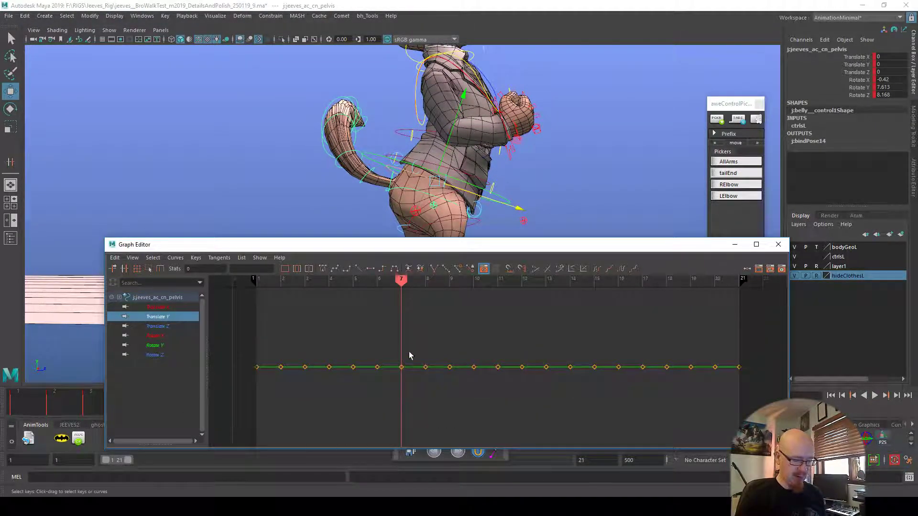
pyautogui.moveTo(482, 244); pyautogui.dragTo(512, 251)
pyautogui.moveTo(422, 367); pyautogui.dragTo(438, 391)
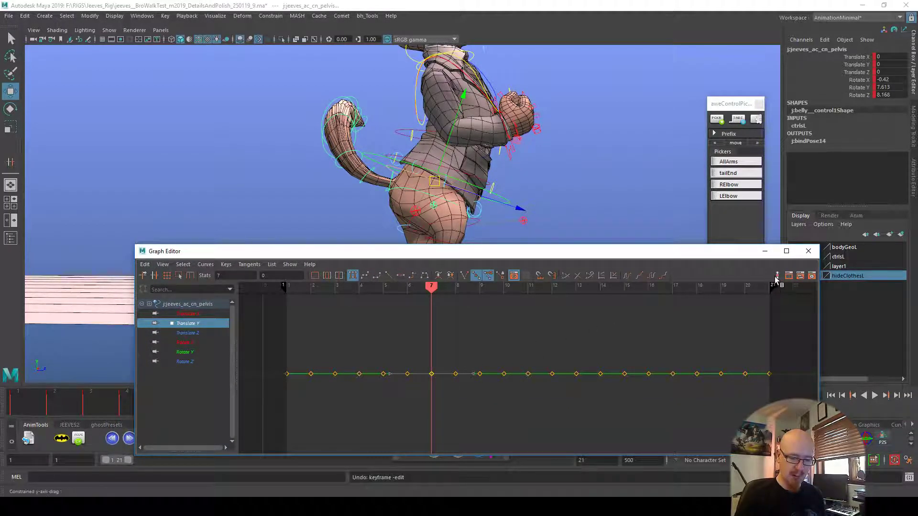
pyautogui.moveTo(489, 345)
pyautogui.mouseDown(button='middle')
pyautogui.moveTo(484, 321)
pyautogui.moveTo(477, 330)
pyautogui.moveTo(480, 302)
pyautogui.moveTo(509, 355)
pyautogui.moveTo(496, 308)
pyautogui.moveTo(518, 317)
pyautogui.moveTo(502, 372)
pyautogui.moveTo(486, 320)
pyautogui.moveTo(481, 342)
pyautogui.mouseUp(button='middle')
pyautogui.moveTo(421, 365); pyautogui.dragTo(454, 348, button='middle')
pyautogui.moveTo(501, 256); pyautogui.dragTo(793, 246)
pyautogui.click(464, 95)
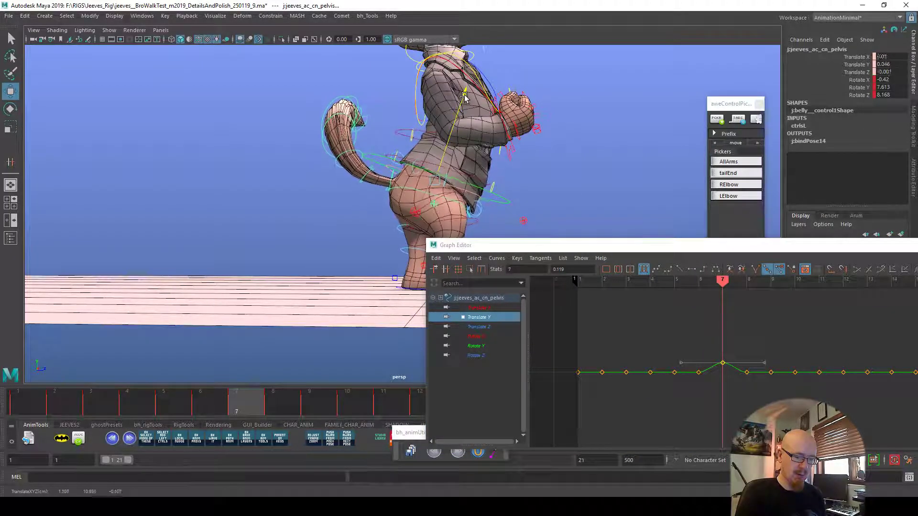
pyautogui.moveTo(590, 246); pyautogui.dragTo(675, 207)
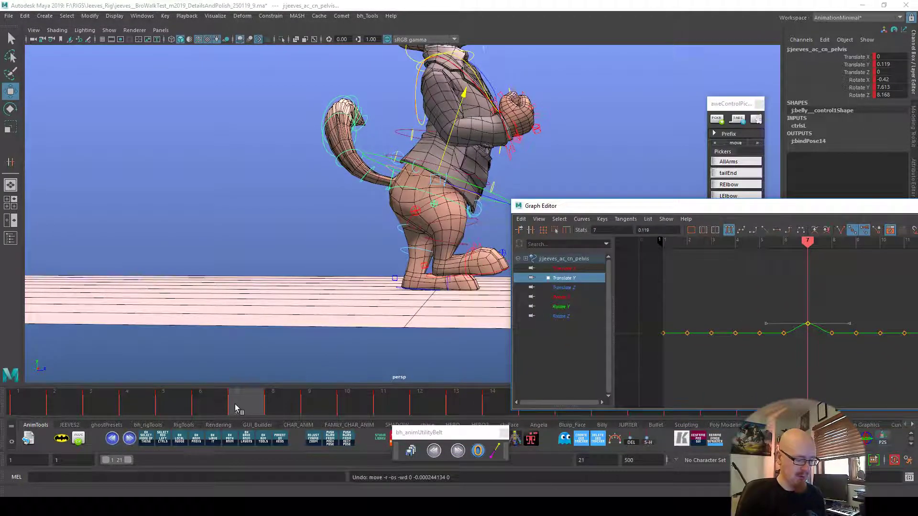
pyautogui.click(211, 404)
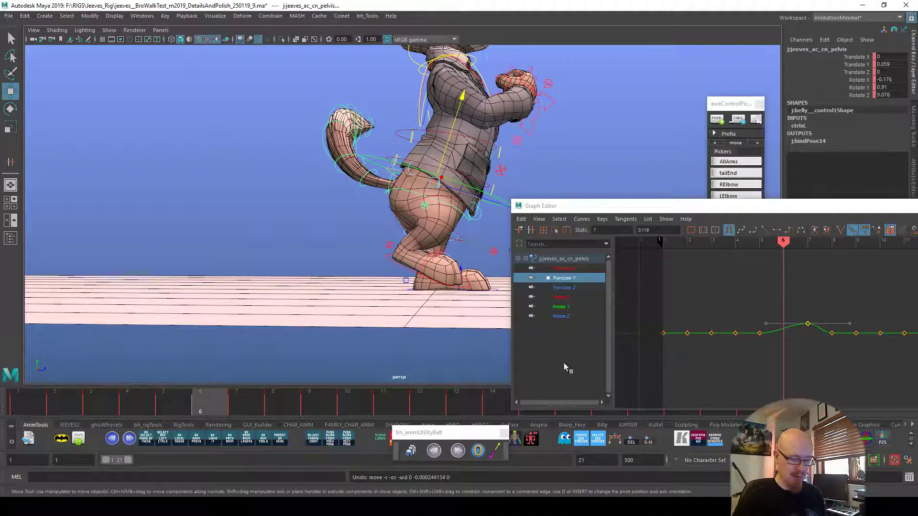
pyautogui.click(254, 409)
pyautogui.click(283, 410)
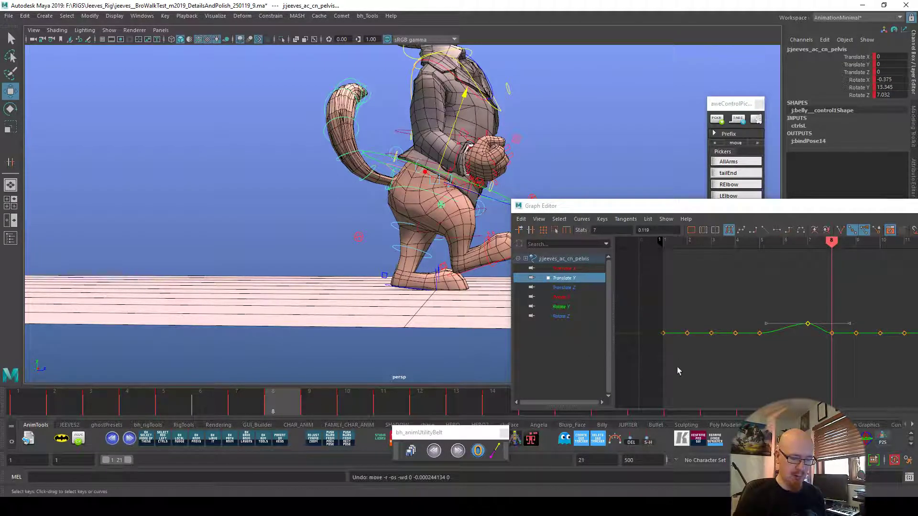
pyautogui.hotkey('ctrl', 'z')
pyautogui.hotkey('ctrl', 'z')
pyautogui.hotkey('ctrl', 'z')
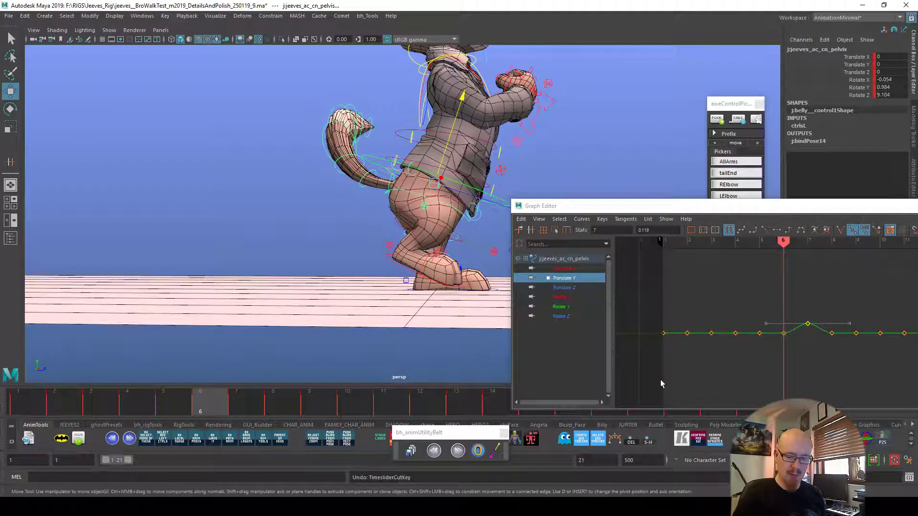
# Delete the pelvis Translate Y keys at frames 6 and 8, then play back and scrub through frame 7 to check the rise.
pyautogui.moveTo(772, 324); pyautogui.dragTo(836, 349)
pyautogui.press('Delete')
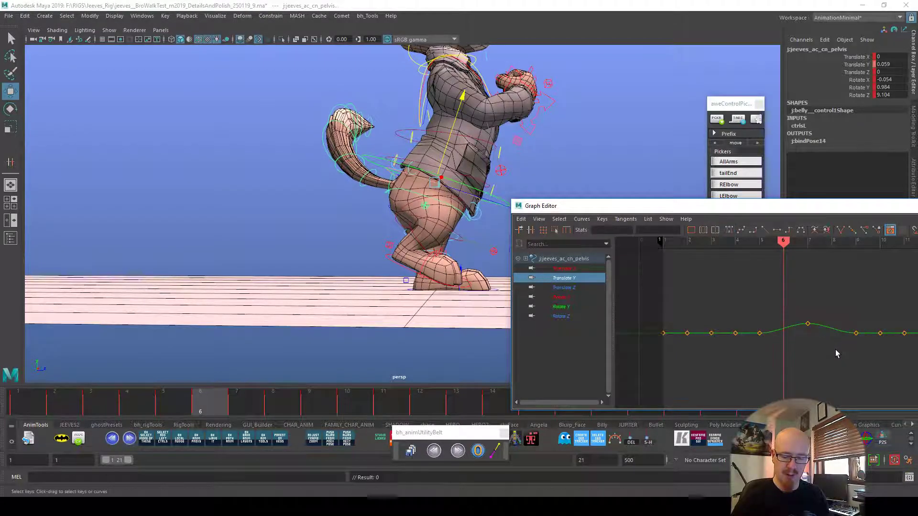
pyautogui.hotkey('alt', 'v')
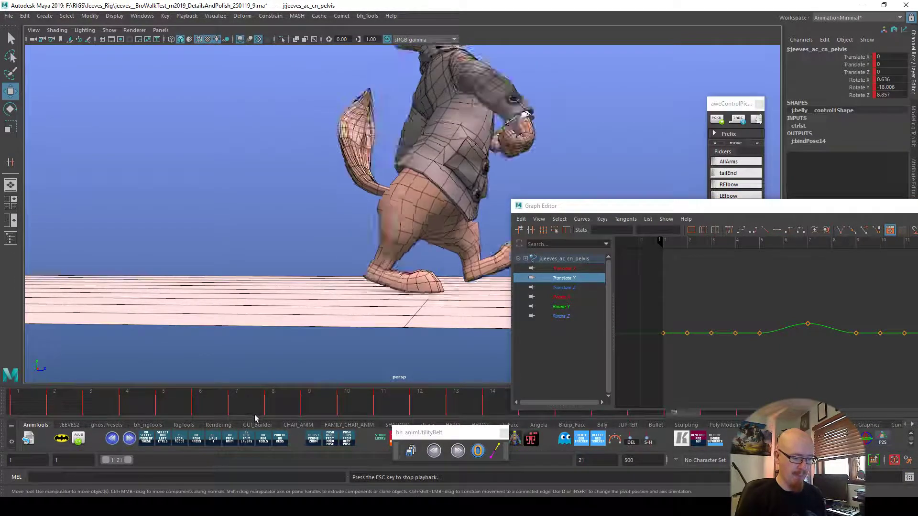
pyautogui.moveTo(143, 405); pyautogui.dragTo(256, 410)
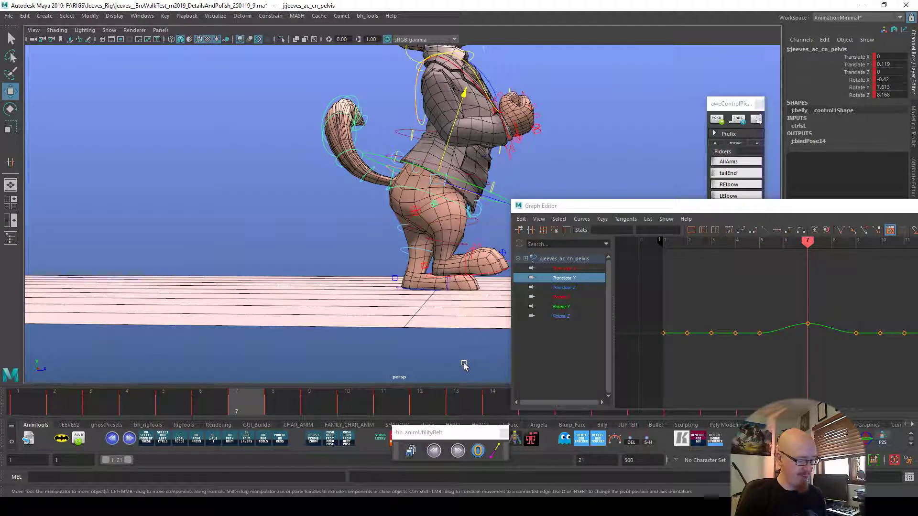
# Raise the pelvis Translate Y key at frame 17 to about 0.147 and delete the neighbouring keys at frames 16 and 18.
pyautogui.keyDown('alt'); pyautogui.moveTo(455, 377); pyautogui.dragTo(406, 375, button='middle'); pyautogui.keyUp('alt')
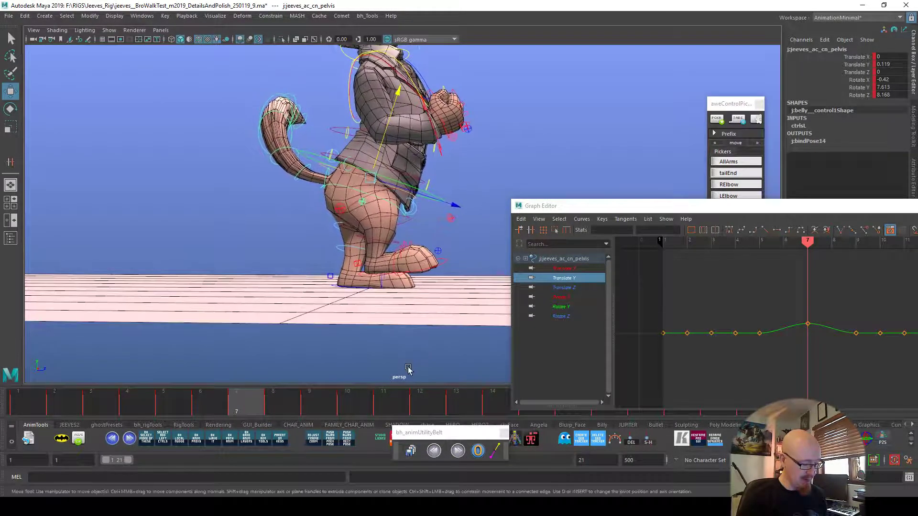
pyautogui.click(355, 404)
pyautogui.keyDown('alt'); pyautogui.moveTo(475, 359); pyautogui.dragTo(337, 400, button='middle'); pyautogui.keyUp('alt')
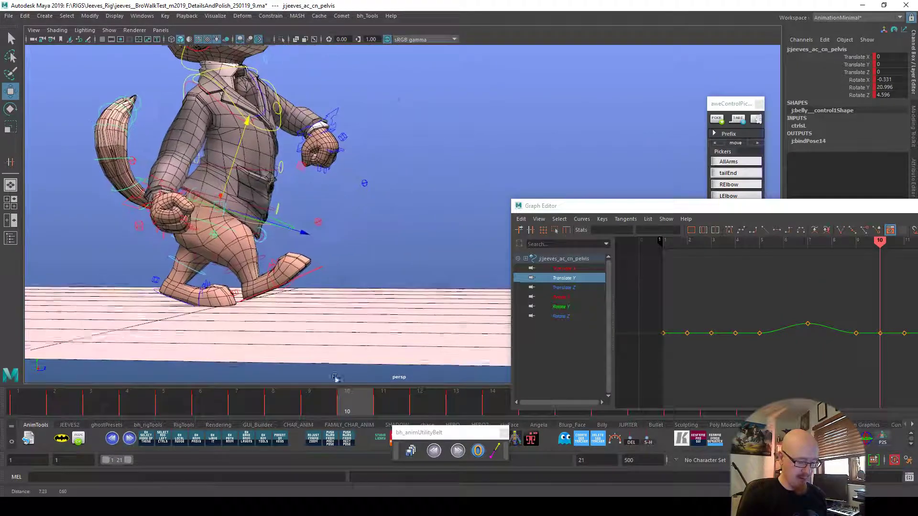
pyautogui.keyDown('alt'); pyautogui.moveTo(446, 373); pyautogui.dragTo(500, 340, button='middle'); pyautogui.keyUp('alt')
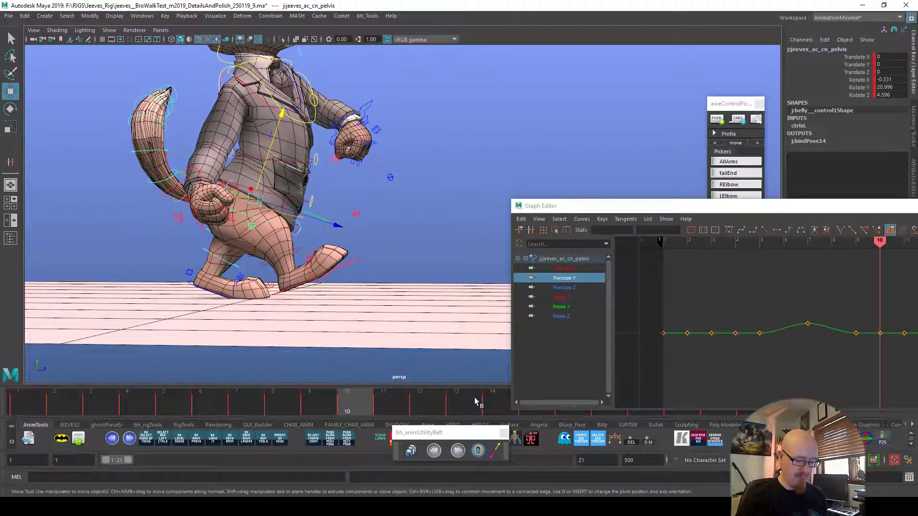
pyautogui.moveTo(491, 404); pyautogui.dragTo(607, 421)
pyautogui.moveTo(751, 366)
pyautogui.keyDown('alt'); pyautogui.mouseDown(button='middle')
pyautogui.moveTo(651, 375)
pyautogui.moveTo(629, 357)
pyautogui.moveTo(606, 367)
pyautogui.mouseUp(button='middle'); pyautogui.keyUp('alt')
pyautogui.moveTo(792, 342); pyautogui.dragTo(802, 359)
pyautogui.keyDown('alt'); pyautogui.moveTo(763, 366); pyautogui.dragTo(838, 344, button='middle'); pyautogui.keyUp('alt')
pyautogui.press('Delete')
pyautogui.moveTo(896, 361); pyautogui.dragTo(891, 366)
pyautogui.hotkey('ctrl', 'z')
# Set the pelvis Translate Y keys at frames 17 and 7 to 0.2 and review the motion in playback.
pyautogui.moveTo(639, 349); pyautogui.dragTo(640, 349)
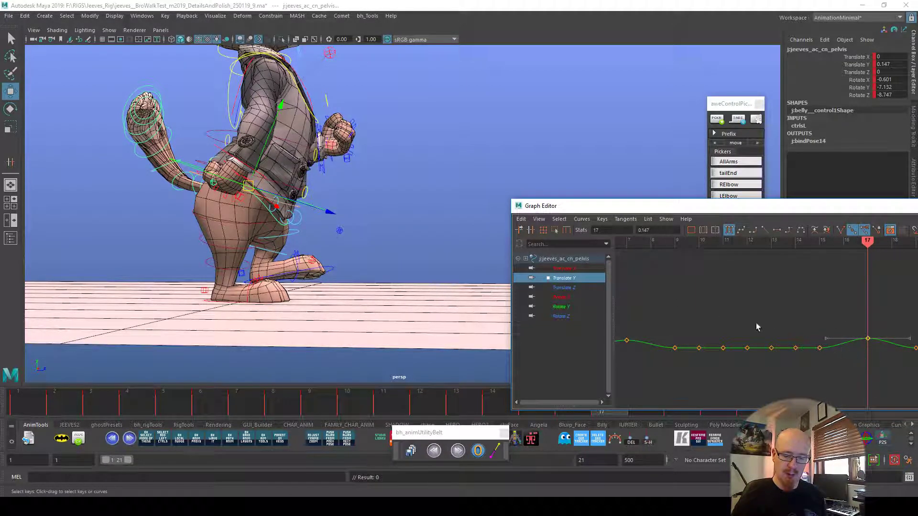
pyautogui.write('0.2')
pyautogui.press('Return')
pyautogui.moveTo(618, 336); pyautogui.dragTo(642, 352)
pyautogui.moveTo(655, 230); pyautogui.dragTo(627, 232)
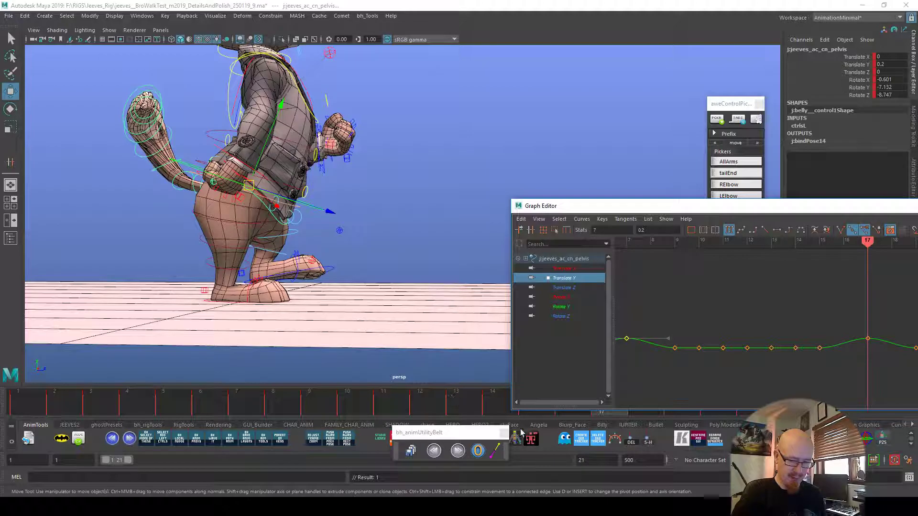
pyautogui.click(434, 451)
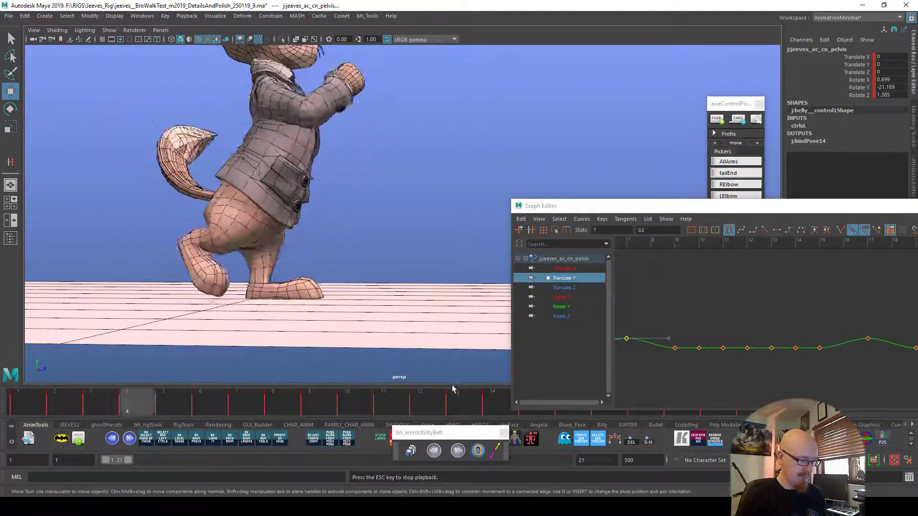
pyautogui.moveTo(72, 403); pyautogui.dragTo(239, 395)
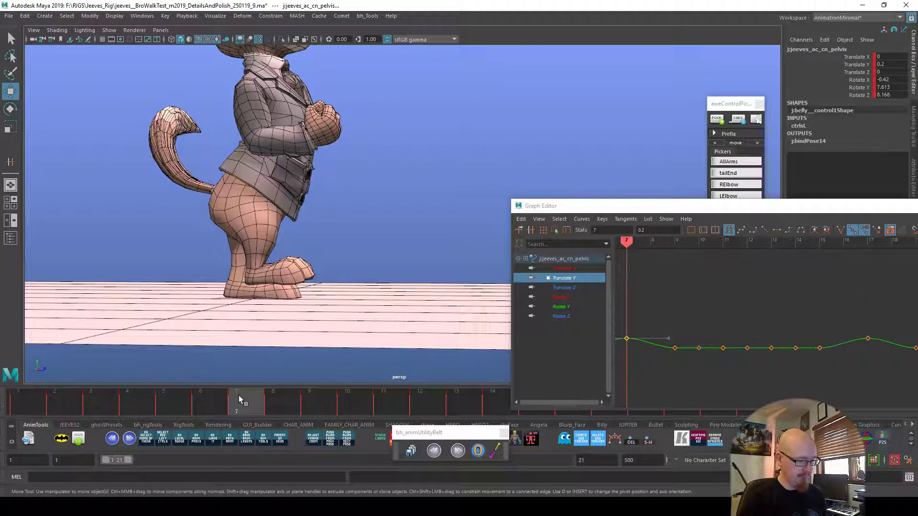
# Raise the pelvis Translate Y keys at frames 7 and 17 together to about 0.349.
pyautogui.moveTo(857, 323); pyautogui.dragTo(858, 323)
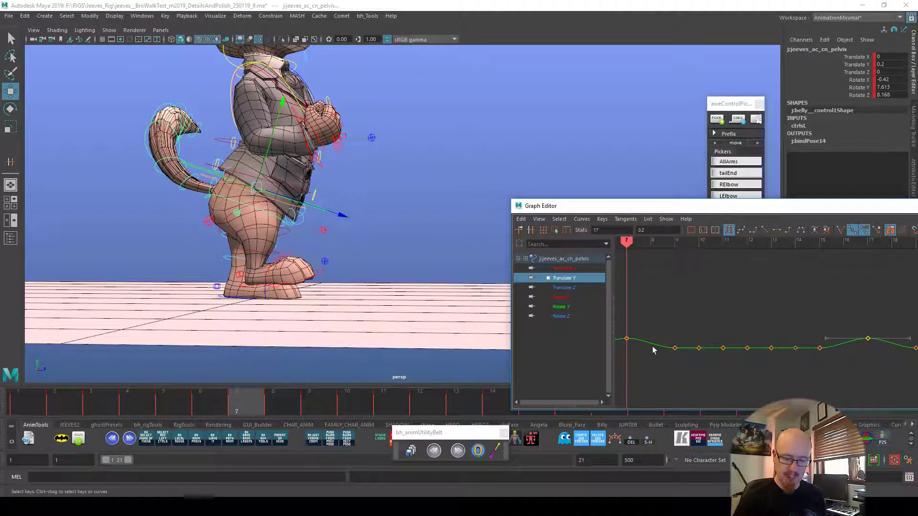
pyautogui.click(627, 339)
pyautogui.moveTo(648, 322)
pyautogui.keyDown('shift'); pyautogui.mouseDown(button='middle')
pyautogui.moveTo(669, 307)
pyautogui.moveTo(646, 321)
pyautogui.moveTo(648, 330)
pyautogui.mouseUp(button='middle'); pyautogui.keyUp('shift')
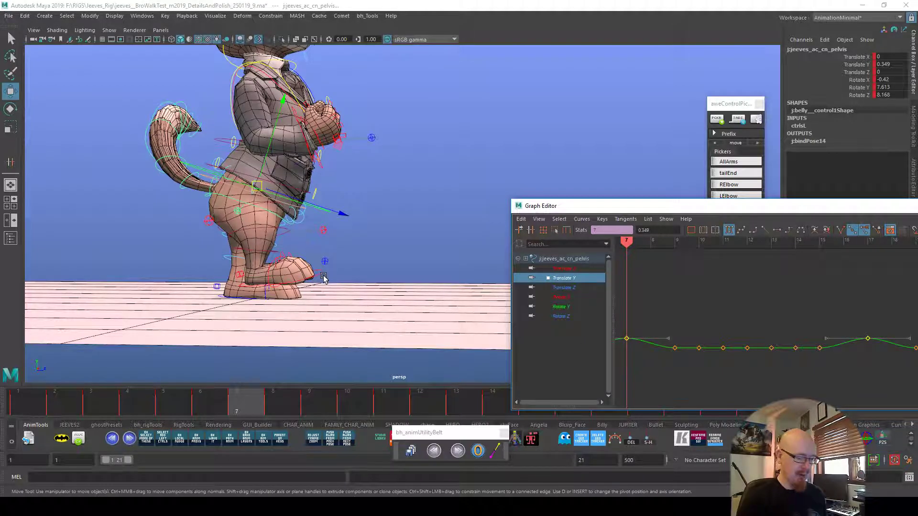
# Raise the right foot IK control's Translate Y keys at frames 7, 8 and 9, reaching about 2.09 at frame 9, and check the playback.
pyautogui.click(256, 266)
pyautogui.click(569, 297)
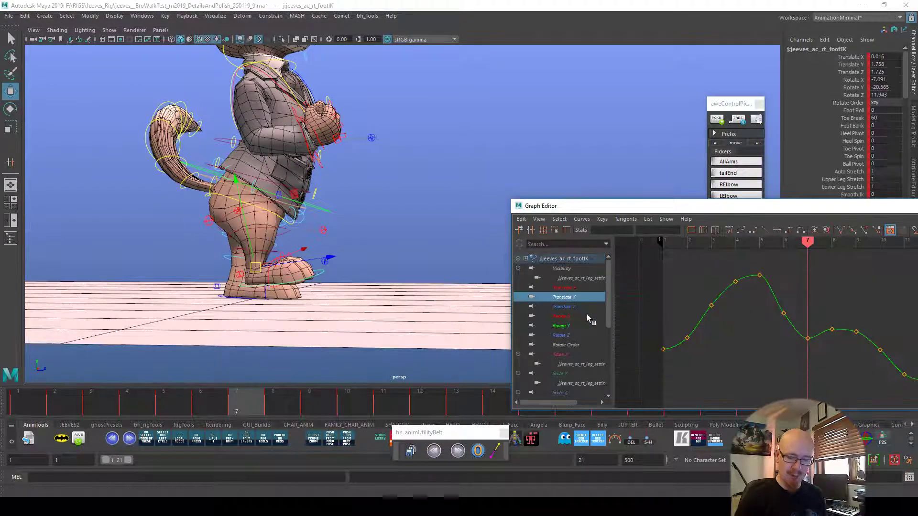
pyautogui.moveTo(289, 404); pyautogui.dragTo(250, 405)
pyautogui.moveTo(791, 325); pyautogui.dragTo(819, 345)
pyautogui.moveTo(812, 344); pyautogui.dragTo(814, 338, button='middle')
pyautogui.moveTo(306, 411); pyautogui.dragTo(282, 415)
pyautogui.click(832, 330)
pyautogui.moveTo(839, 334); pyautogui.dragTo(839, 333, button='middle')
pyautogui.moveTo(286, 406); pyautogui.dragTo(322, 408)
pyautogui.click(856, 332)
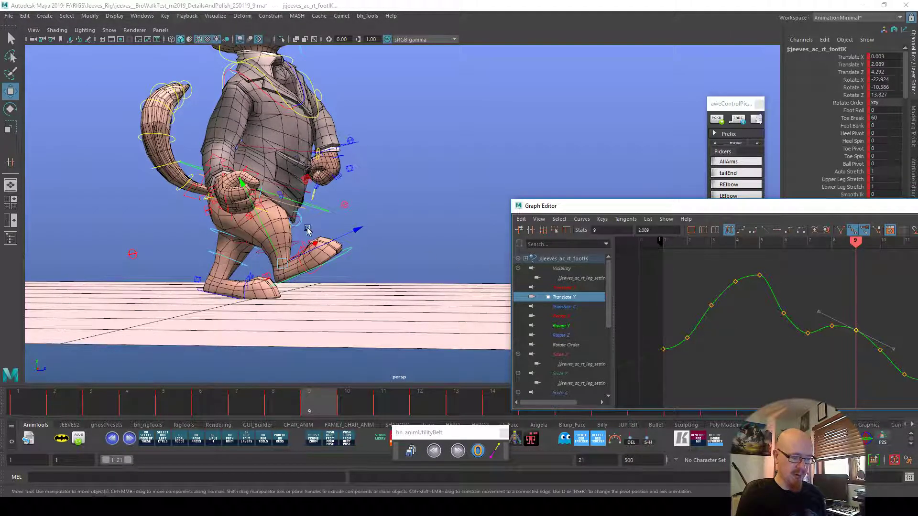
pyautogui.hotkey('alt', 'v')
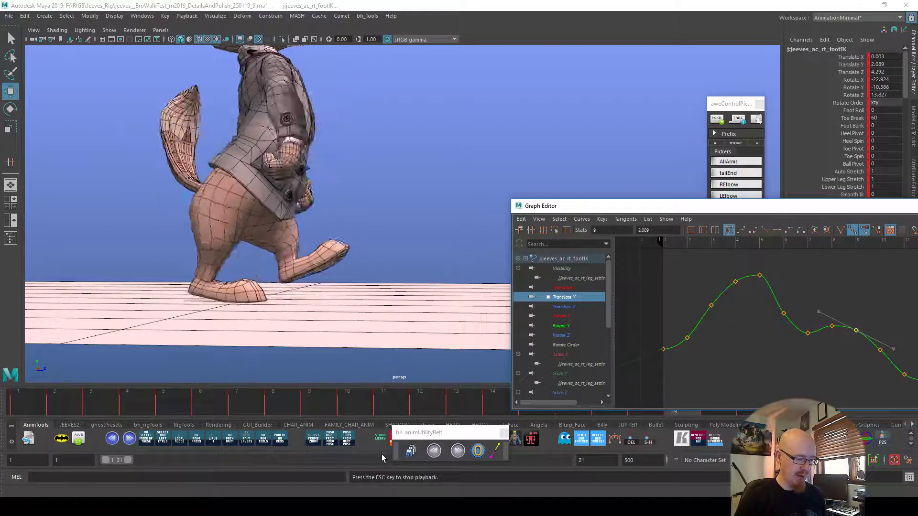
pyautogui.click(410, 452)
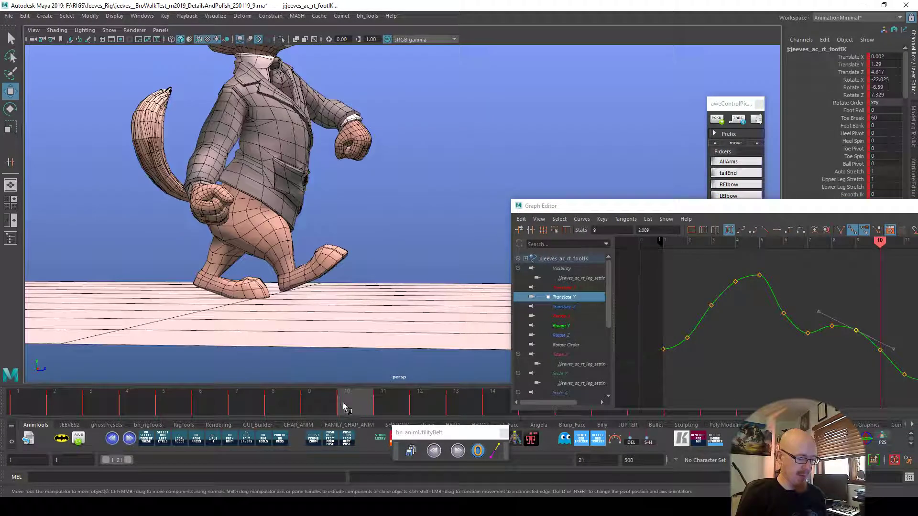
# Raise the left foot IK control's Translate Y keys at frames 17 and 18 together, bringing frame 17 to about 2.104.
pyautogui.click(227, 299)
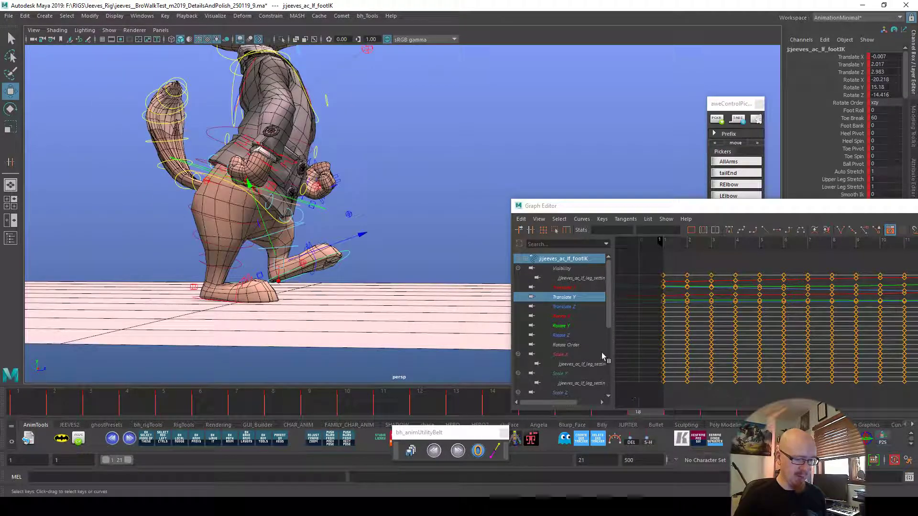
pyautogui.click(573, 297)
pyautogui.press('f')
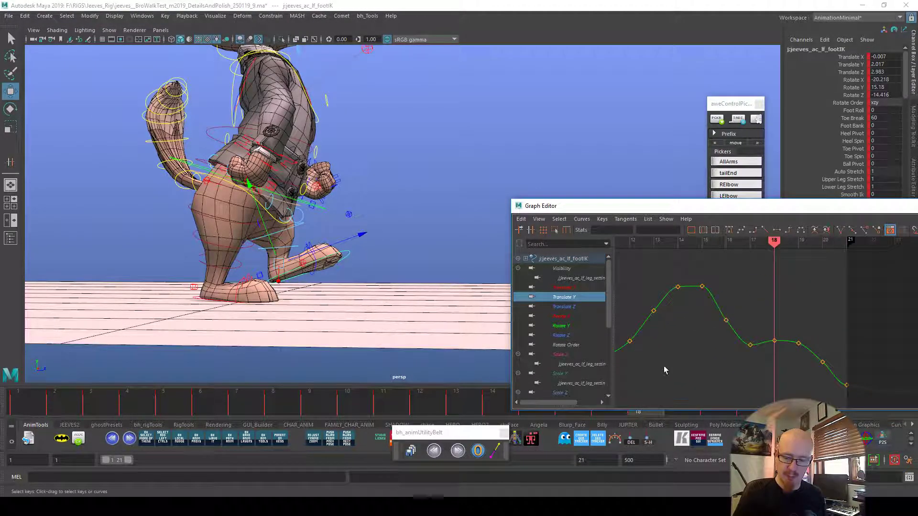
pyautogui.moveTo(746, 327); pyautogui.dragTo(782, 353)
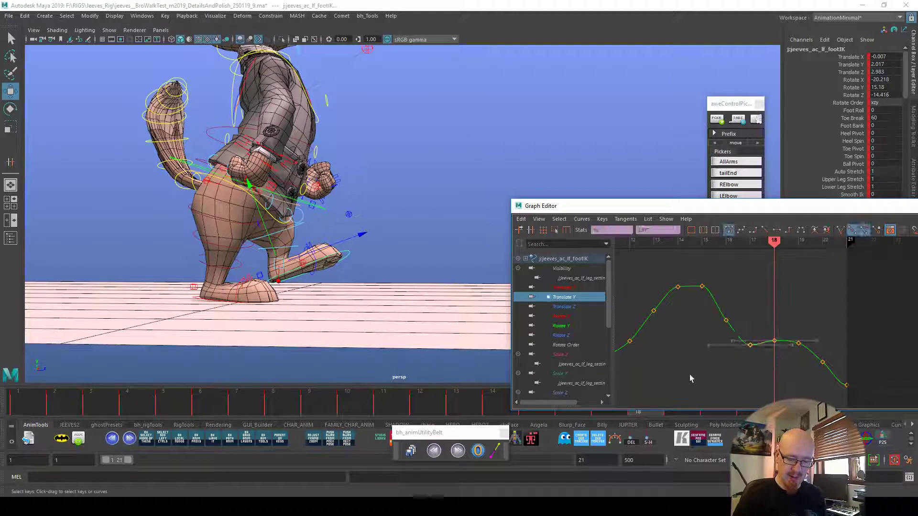
pyautogui.moveTo(683, 210); pyautogui.dragTo(652, 142)
pyautogui.press(',')
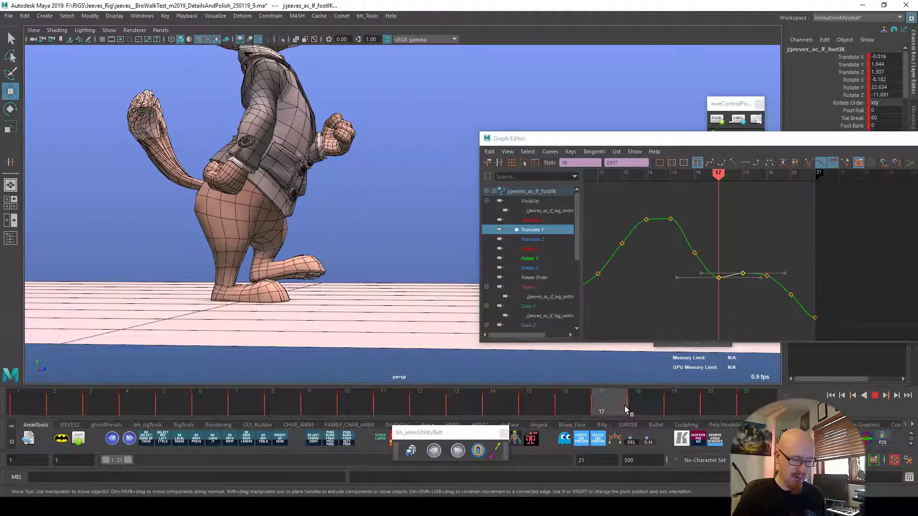
pyautogui.keyDown('shift'); pyautogui.moveTo(728, 303); pyautogui.dragTo(731, 291, button='middle'); pyautogui.keyUp('shift')
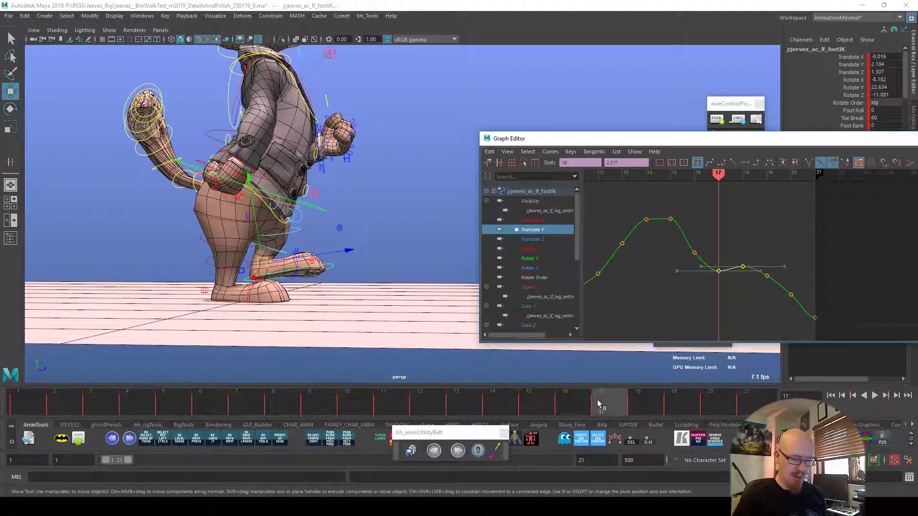
# Raise the left foot IK's Translate Y keys at frame 18 to about 2.333 and frame 19 to about 2.102, and fix the loop tangents.
pyautogui.click(645, 404)
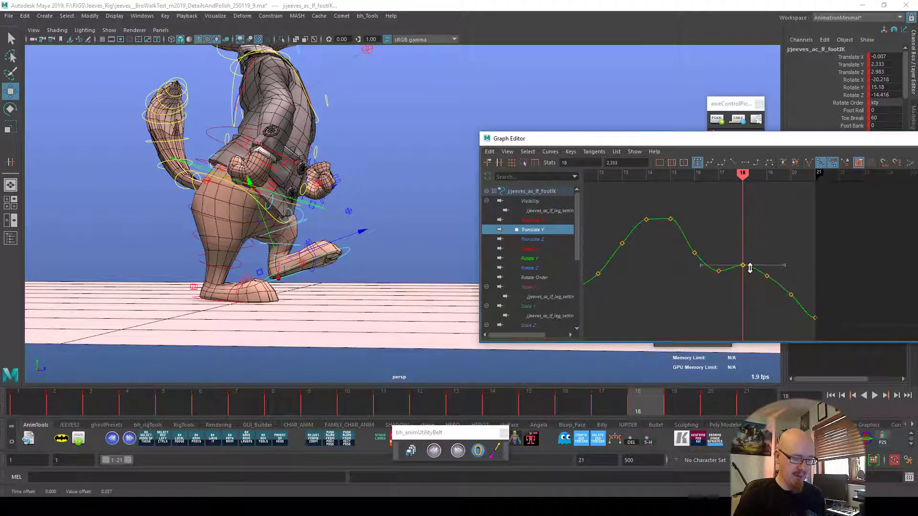
pyautogui.click(662, 405)
pyautogui.click(739, 297)
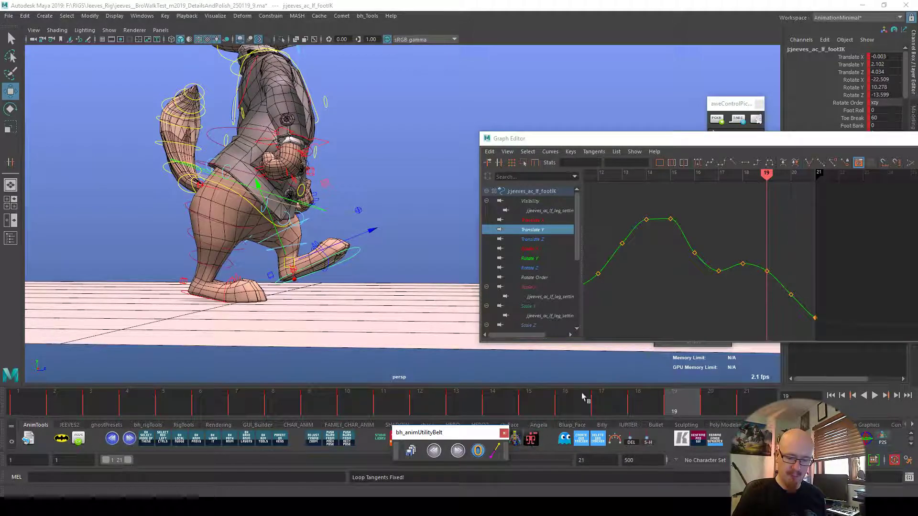
# Inspect the early part of the left foot's Translate Y curve and check the walk in playback from the front.
pyautogui.keyDown('alt'); pyautogui.moveTo(640, 276); pyautogui.dragTo(827, 285, button='middle'); pyautogui.keyUp('alt')
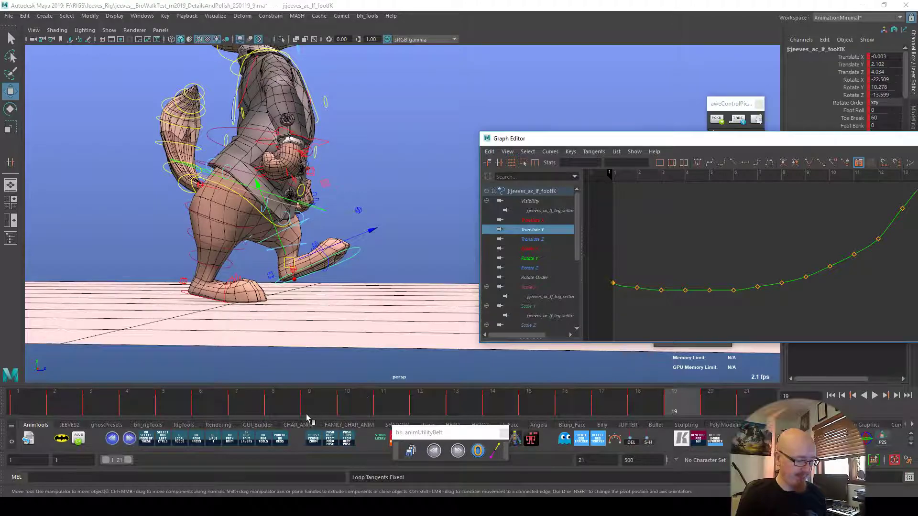
pyautogui.hotkey('alt', 'v')
pyautogui.keyDown('alt'); pyautogui.moveTo(483, 367); pyautogui.dragTo(276, 377); pyautogui.keyUp('alt')
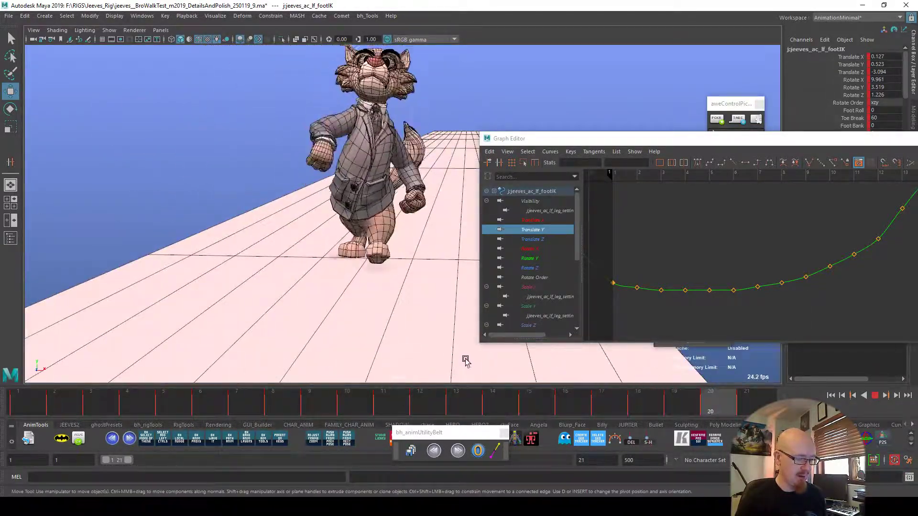
pyautogui.keyDown('alt'); pyautogui.moveTo(521, 373); pyautogui.dragTo(574, 345); pyautogui.keyUp('alt')
pyautogui.press('Escape')
# Close the Graph Editor, turn off the wireframe overlay on the shaded character and clear the selection.
pyautogui.moveTo(916, 145); pyautogui.dragTo(670, 239)
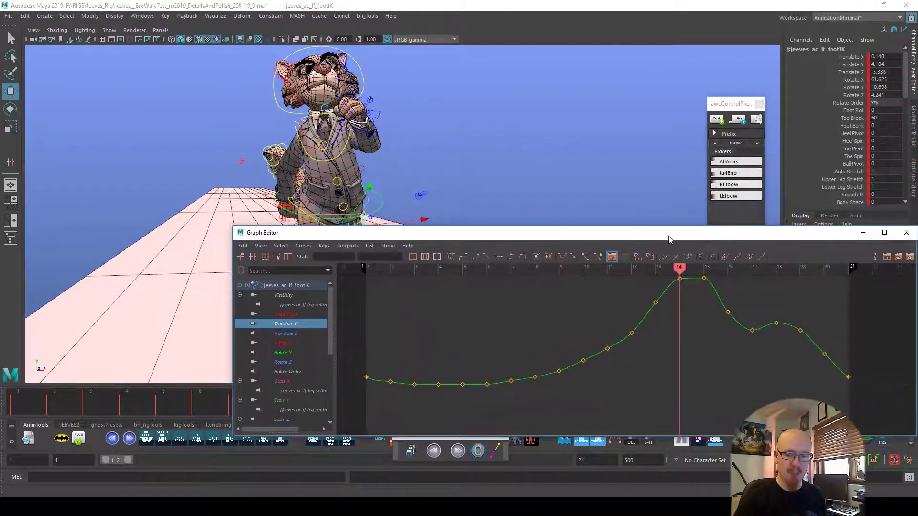
pyautogui.click(906, 233)
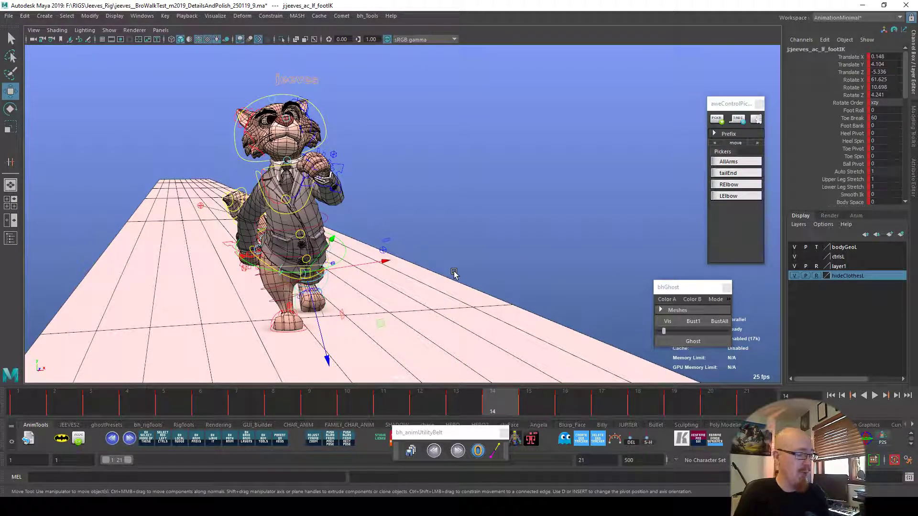
pyautogui.click(209, 39)
pyautogui.keyDown('alt'); pyautogui.moveTo(508, 271); pyautogui.dragTo(484, 266); pyautogui.keyUp('alt')
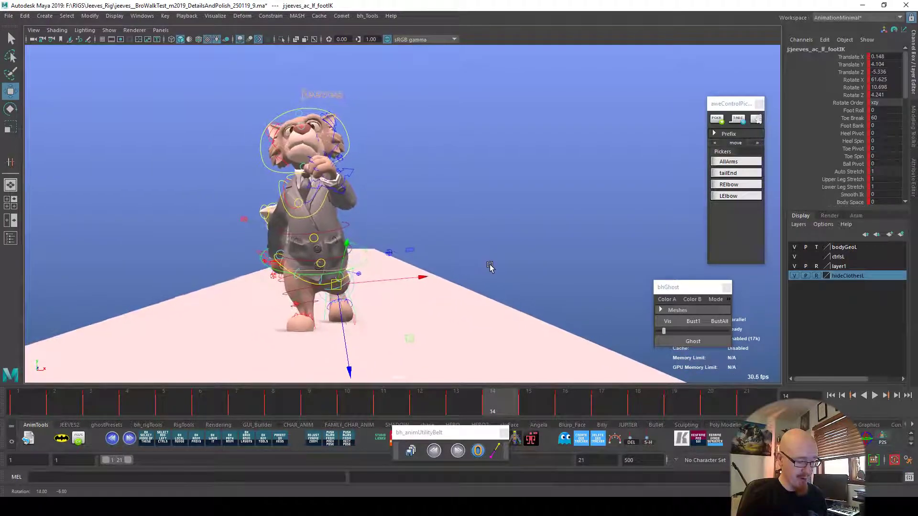
pyautogui.click(553, 300)
# Play the walk cycle in place and examine the body, face and leg motion from the front, side and close up.
pyautogui.hotkey('alt', 'v')
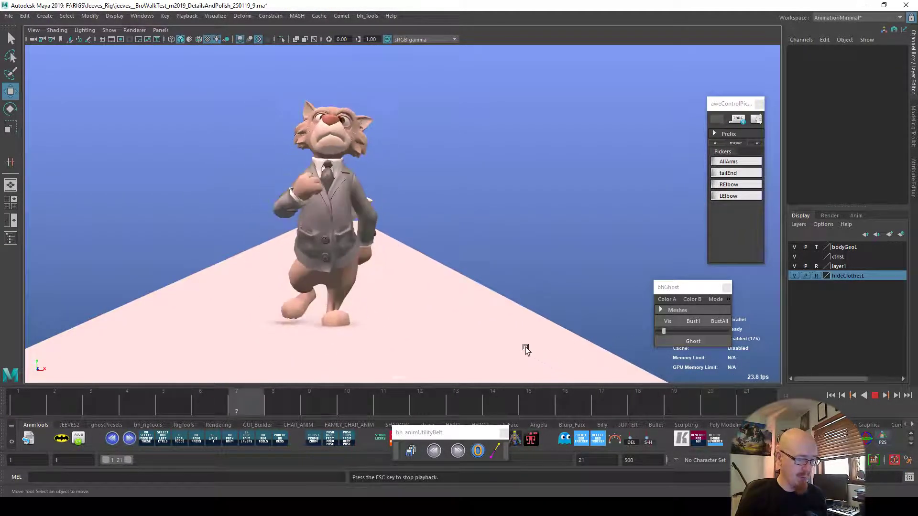
pyautogui.keyDown('alt'); pyautogui.moveTo(498, 299); pyautogui.dragTo(489, 338); pyautogui.keyUp('alt')
pyautogui.keyDown('alt'); pyautogui.moveTo(497, 338); pyautogui.dragTo(557, 339, button='right'); pyautogui.keyUp('alt')
pyautogui.keyDown('alt'); pyautogui.moveTo(406, 313); pyautogui.dragTo(467, 285); pyautogui.keyUp('alt')
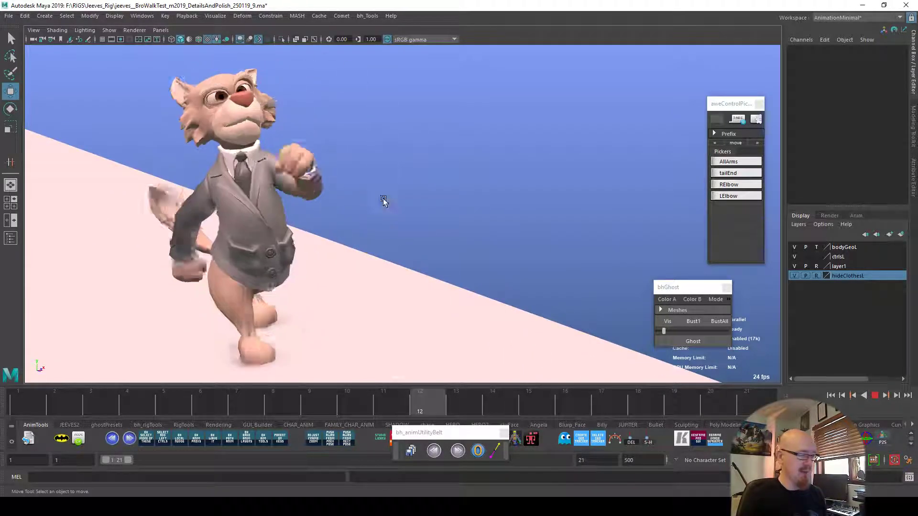
pyautogui.keyDown('alt'); pyautogui.moveTo(465, 328); pyautogui.dragTo(578, 256); pyautogui.keyUp('alt')
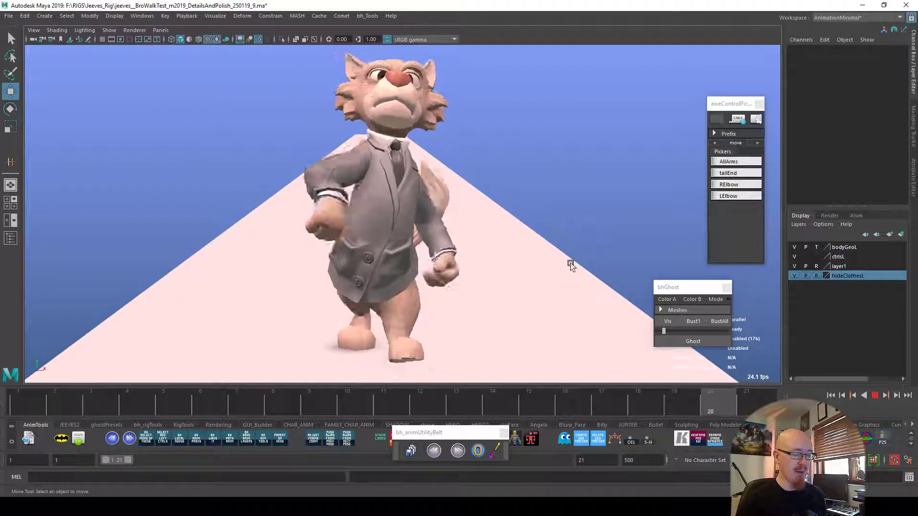
pyautogui.keyDown('alt'); pyautogui.moveTo(577, 256); pyautogui.dragTo(553, 351, button='middle'); pyautogui.keyUp('alt')
pyautogui.keyDown('alt'); pyautogui.moveTo(553, 351); pyautogui.dragTo(512, 332); pyautogui.keyUp('alt')
pyautogui.keyDown('alt'); pyautogui.moveTo(512, 332); pyautogui.dragTo(687, 334, button='right'); pyautogui.keyUp('alt')
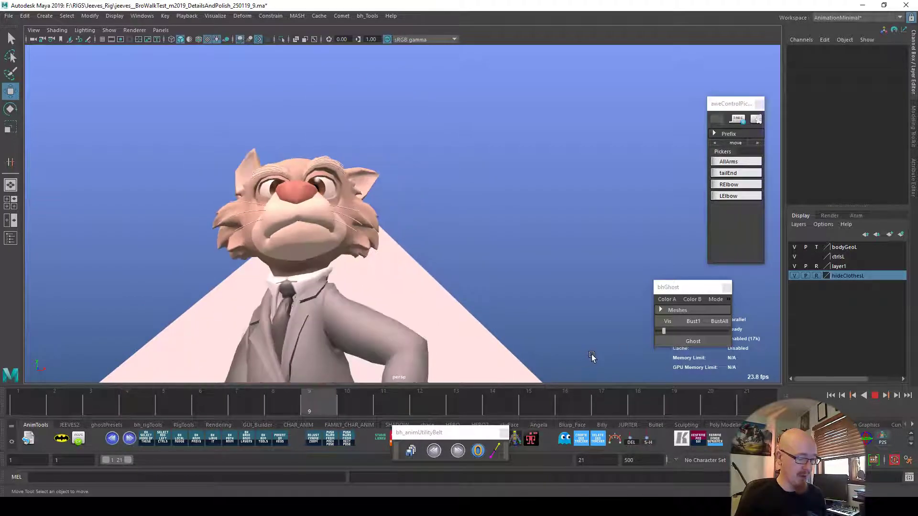
pyautogui.keyDown('alt'); pyautogui.moveTo(592, 356); pyautogui.dragTo(496, 340, button='right'); pyautogui.keyUp('alt')
pyautogui.keyDown('alt'); pyautogui.moveTo(496, 340); pyautogui.dragTo(554, 344); pyautogui.keyUp('alt')
pyautogui.keyDown('alt'); pyautogui.moveTo(553, 345); pyautogui.dragTo(442, 334, button='right'); pyautogui.keyUp('alt')
pyautogui.keyDown('alt'); pyautogui.moveTo(442, 333); pyautogui.dragTo(507, 339); pyautogui.keyUp('alt')
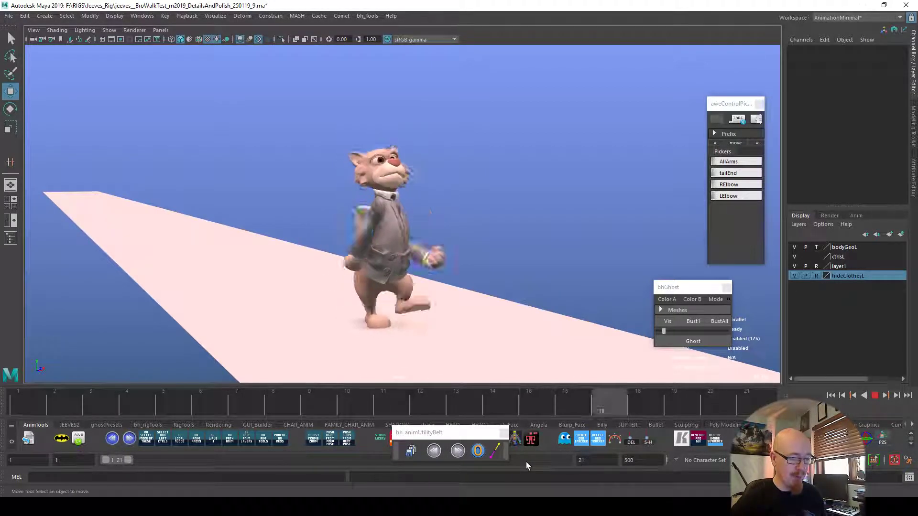
pyautogui.keyDown('alt'); pyautogui.moveTo(464, 369); pyautogui.dragTo(592, 356); pyautogui.keyUp('alt')
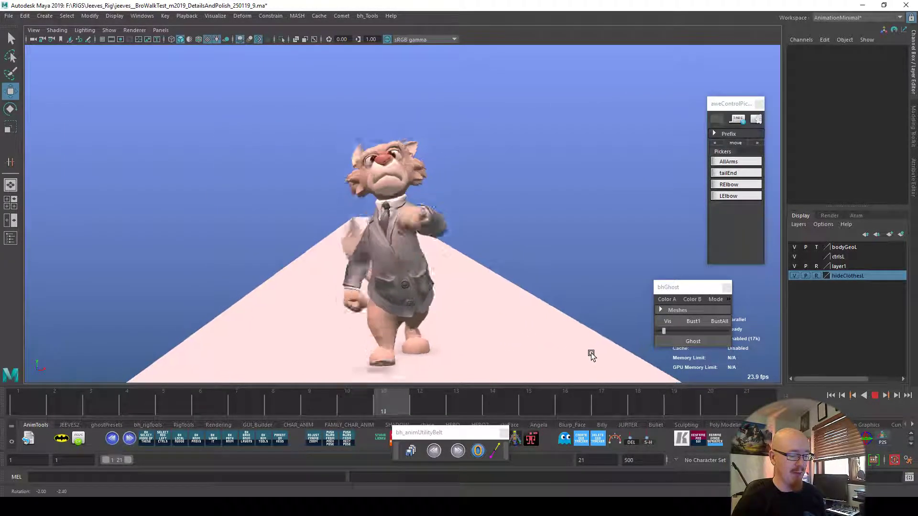
pyautogui.keyDown('alt'); pyautogui.moveTo(445, 350); pyautogui.dragTo(543, 268); pyautogui.keyUp('alt')
# Unmute the base control's Translate Z channel and play the walk with its forward travel.
pyautogui.click(504, 273)
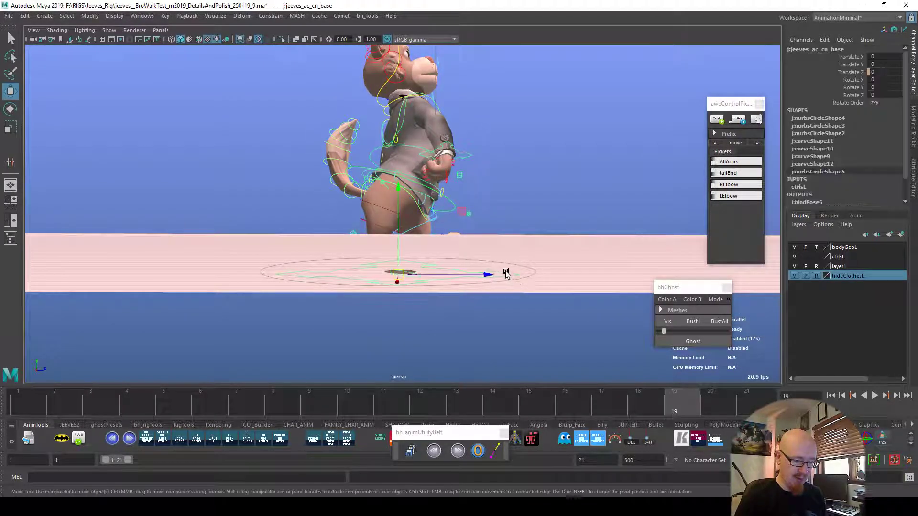
pyautogui.rightClick(858, 73)
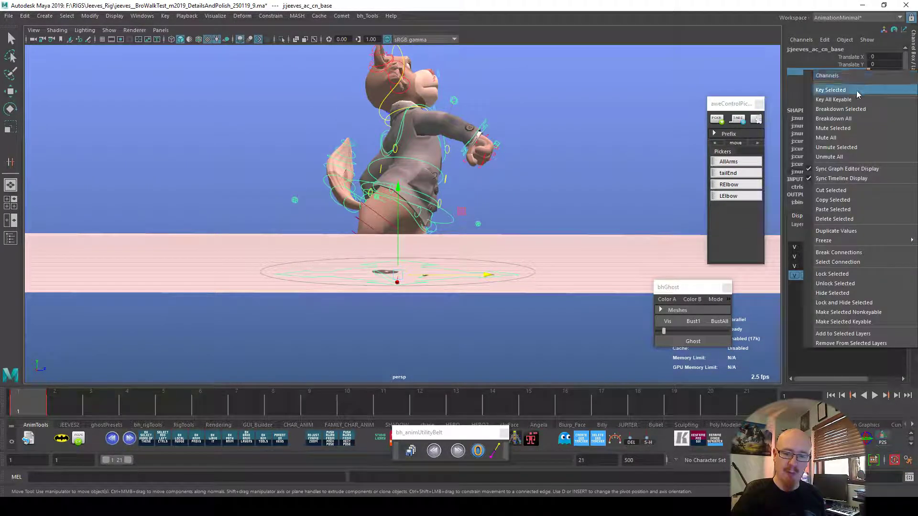
pyautogui.click(850, 148)
pyautogui.hotkey('alt', 'v')
pyautogui.keyDown('alt'); pyautogui.moveTo(492, 344); pyautogui.dragTo(590, 373); pyautogui.keyUp('alt')
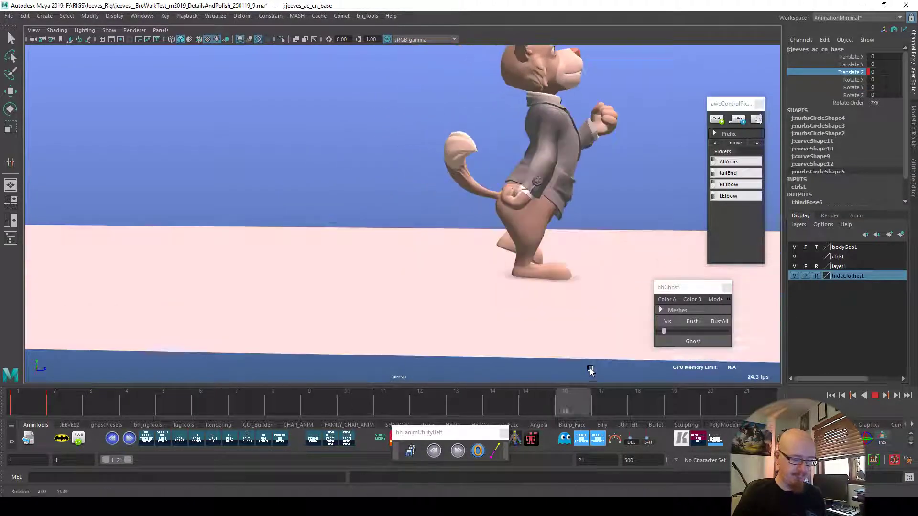
pyautogui.keyDown('alt'); pyautogui.moveTo(590, 373); pyautogui.dragTo(221, 376, button='right'); pyautogui.keyUp('alt')
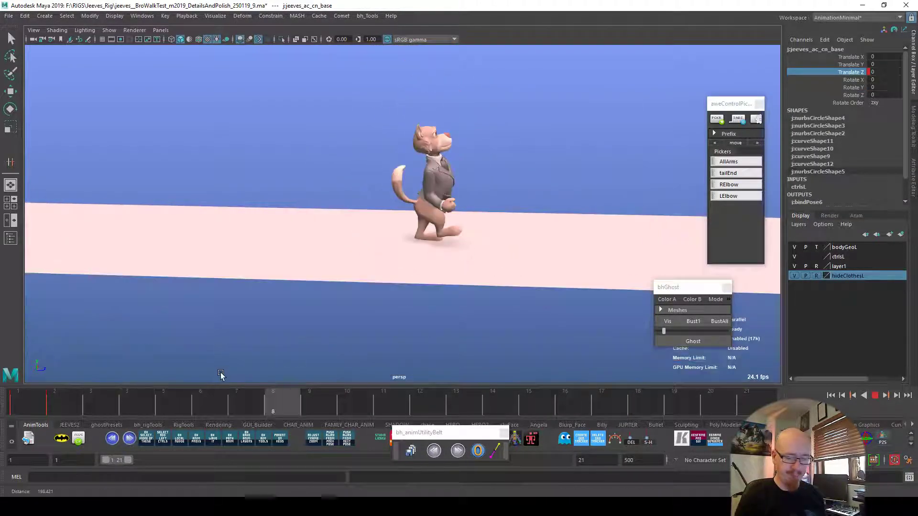
# Extend the playback range to the full 500 frames and review the character walking along the ground from several angles.
pyautogui.doubleClick(121, 460)
pyautogui.keyDown('alt'); pyautogui.moveTo(494, 365); pyautogui.dragTo(512, 355); pyautogui.keyUp('alt')
pyautogui.keyDown('alt'); pyautogui.moveTo(512, 354); pyautogui.dragTo(493, 350, button='right'); pyautogui.keyUp('alt')
pyautogui.keyDown('alt'); pyautogui.moveTo(567, 355); pyautogui.dragTo(516, 340, button='right'); pyautogui.keyUp('alt')
pyautogui.keyDown('alt'); pyautogui.moveTo(516, 341); pyautogui.dragTo(565, 348); pyautogui.keyUp('alt')
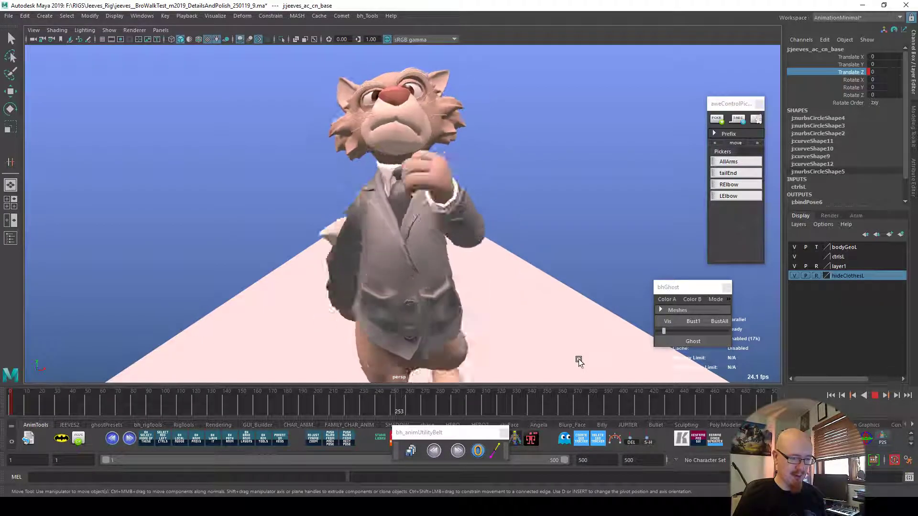
pyautogui.keyDown('alt'); pyautogui.moveTo(574, 366); pyautogui.dragTo(588, 356); pyautogui.keyUp('alt')
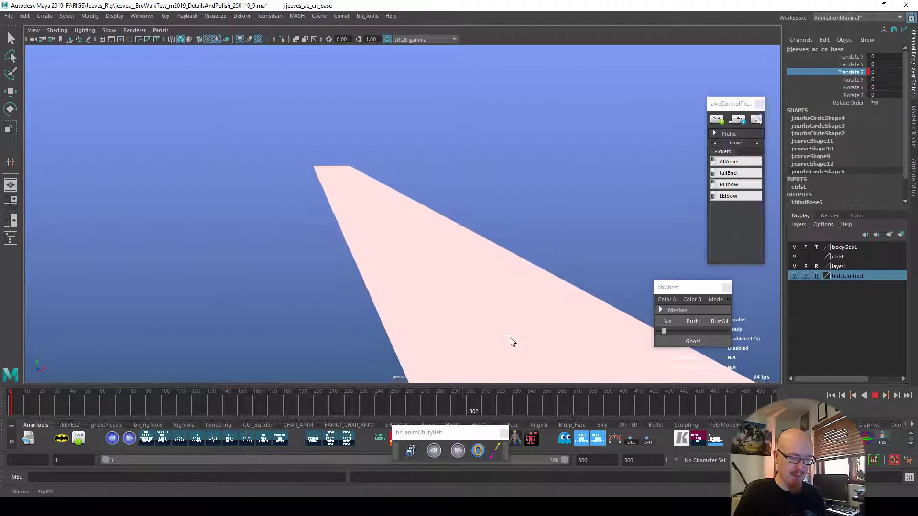
pyautogui.keyDown('alt'); pyautogui.moveTo(510, 341); pyautogui.dragTo(440, 352, button='middle'); pyautogui.keyUp('alt')
pyautogui.keyDown('alt'); pyautogui.moveTo(499, 362); pyautogui.dragTo(502, 358); pyautogui.keyUp('alt')
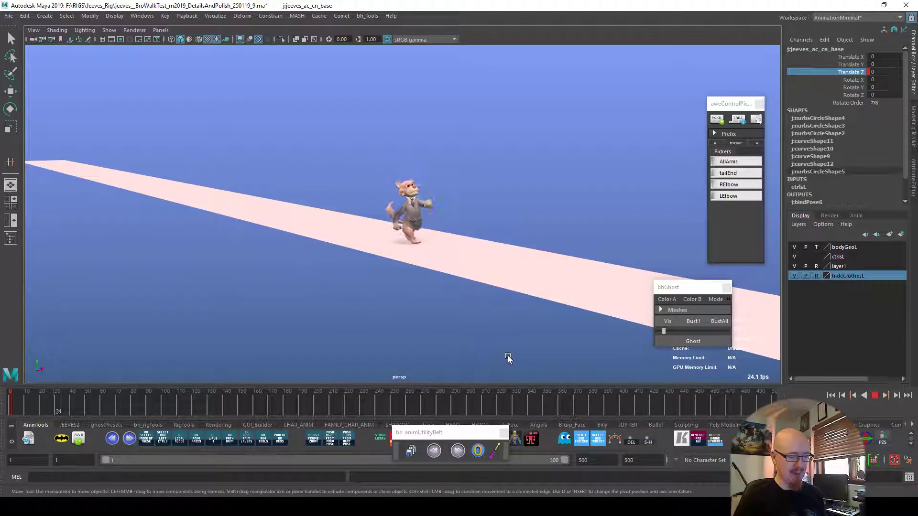
pyautogui.keyDown('alt'); pyautogui.moveTo(502, 358); pyautogui.dragTo(606, 357, button='right'); pyautogui.keyUp('alt')
pyautogui.keyDown('alt'); pyautogui.moveTo(606, 356); pyautogui.dragTo(492, 344, button='middle'); pyautogui.keyUp('alt')
pyautogui.keyDown('alt'); pyautogui.moveTo(547, 354); pyautogui.dragTo(532, 349); pyautogui.keyUp('alt')
pyautogui.keyDown('alt'); pyautogui.moveTo(532, 349); pyautogui.dragTo(610, 357, button='right'); pyautogui.keyUp('alt')
# Save the scene as incremental version 10, replay the travelling walk from the start and move the bhGhost window out of the way.
pyautogui.click(412, 449)
pyautogui.hotkey('alt', 'v')
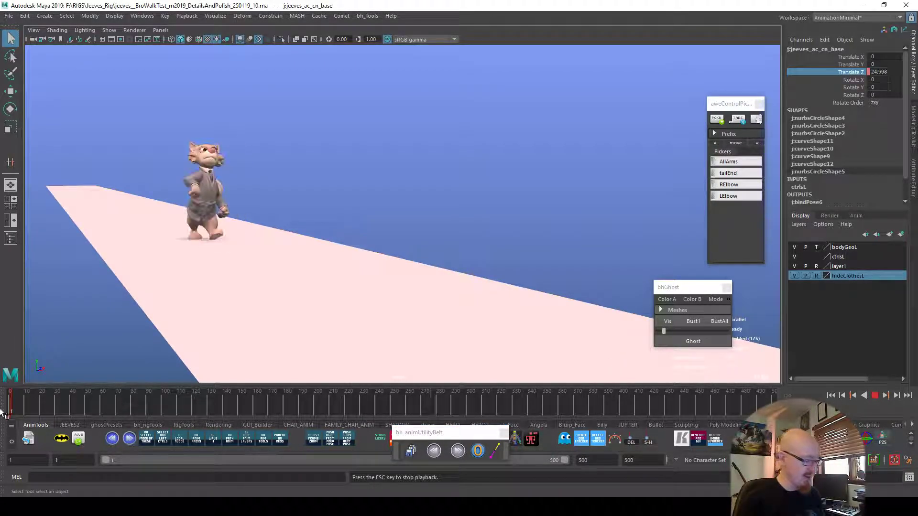
pyautogui.keyDown('alt'); pyautogui.moveTo(311, 369); pyautogui.dragTo(541, 360, button='right'); pyautogui.keyUp('alt')
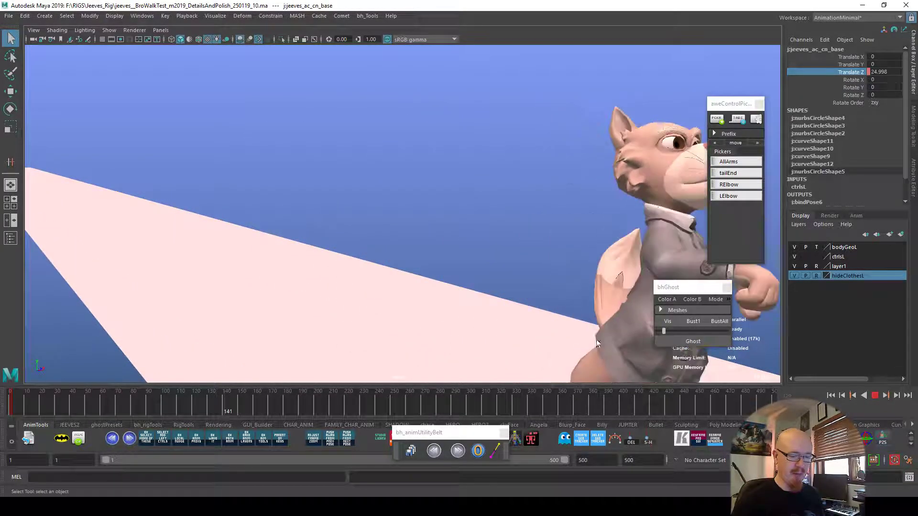
pyautogui.click(29, 406)
pyautogui.moveTo(30, 405); pyautogui.dragTo(11, 405)
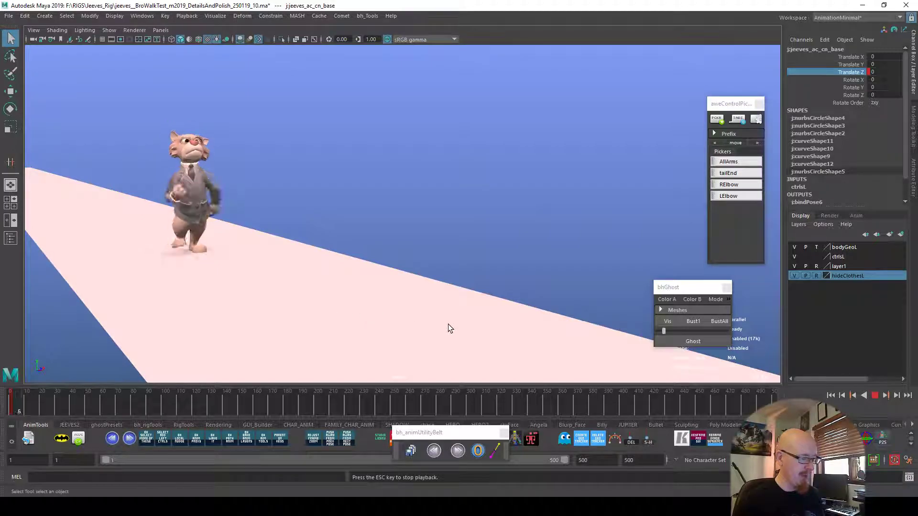
pyautogui.moveTo(448, 324)
pyautogui.keyDown('alt'); pyautogui.mouseDown()
pyautogui.moveTo(453, 314)
pyautogui.moveTo(464, 332)
pyautogui.moveTo(447, 327)
pyautogui.mouseUp(); pyautogui.keyUp('alt')
pyautogui.keyDown('alt'); pyautogui.moveTo(483, 328); pyautogui.dragTo(538, 337, button='right'); pyautogui.keyUp('alt')
pyautogui.moveTo(685, 287); pyautogui.dragTo(730, 297)
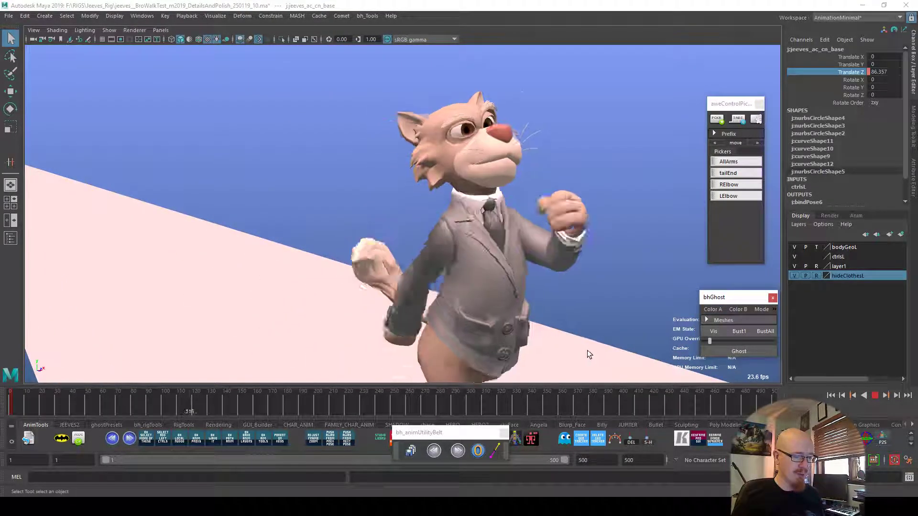
# Replay the travelling walk from the first frame and examine it from closer three-quarter and front views.
pyautogui.hotkey('alt', 'v')
pyautogui.moveTo(37, 402); pyautogui.dragTo(2, 422)
pyautogui.hotkey('alt', 'v')
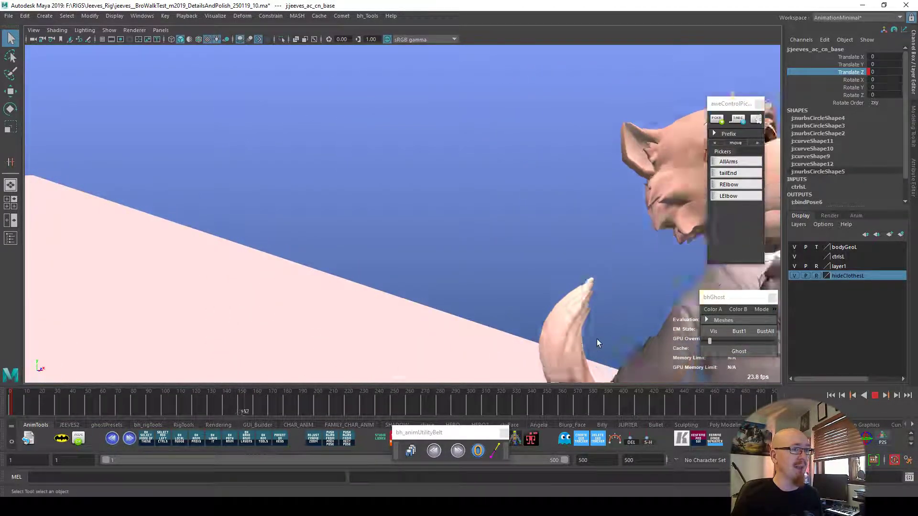
pyautogui.keyDown('alt'); pyautogui.moveTo(584, 337); pyautogui.dragTo(563, 342); pyautogui.keyUp('alt')
pyautogui.keyDown('alt'); pyautogui.moveTo(473, 328); pyautogui.dragTo(610, 342, button='right'); pyautogui.keyUp('alt')
pyautogui.hotkey('alt', 'v')
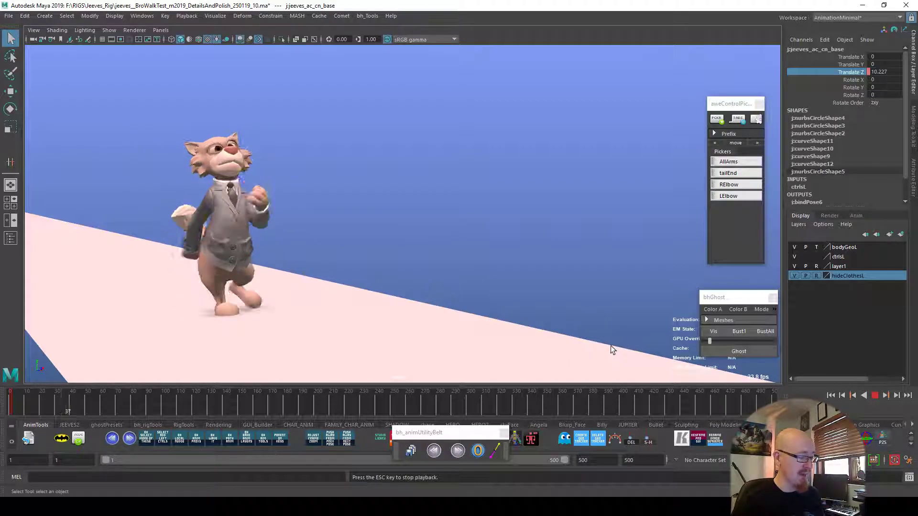
pyautogui.keyDown('alt'); pyautogui.moveTo(510, 345); pyautogui.dragTo(557, 327); pyautogui.keyUp('alt')
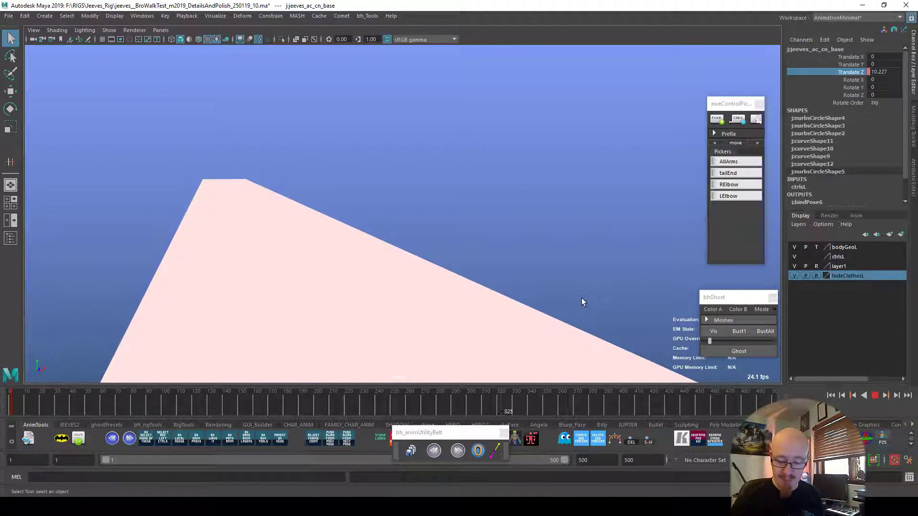
pyautogui.moveTo(502, 403); pyautogui.dragTo(23, 463)
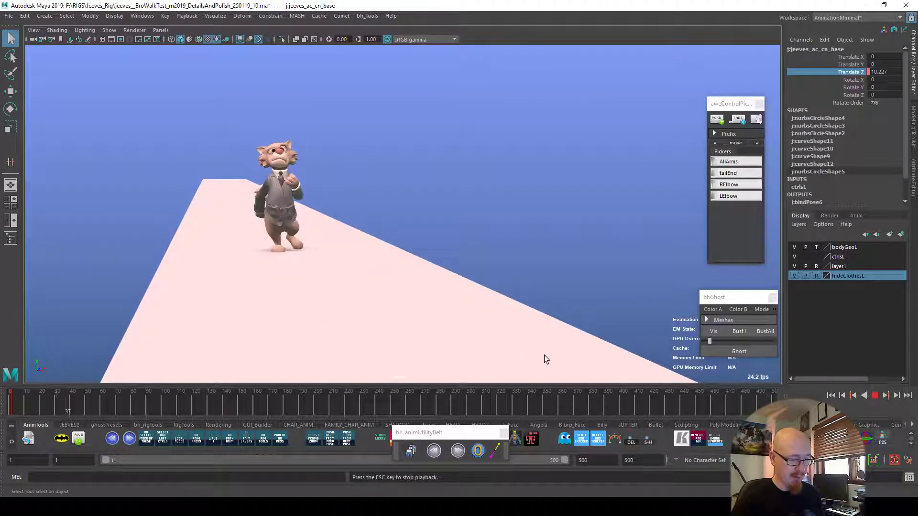
# Save the scene as incremental version 11 with nothing selected and turn on cached playback.
pyautogui.press('Escape')
pyautogui.click(657, 272)
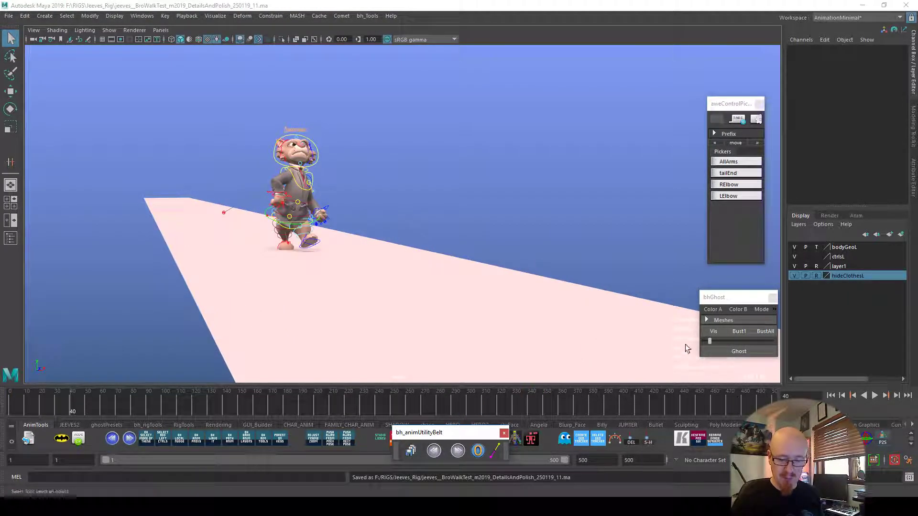
pyautogui.click(873, 461)
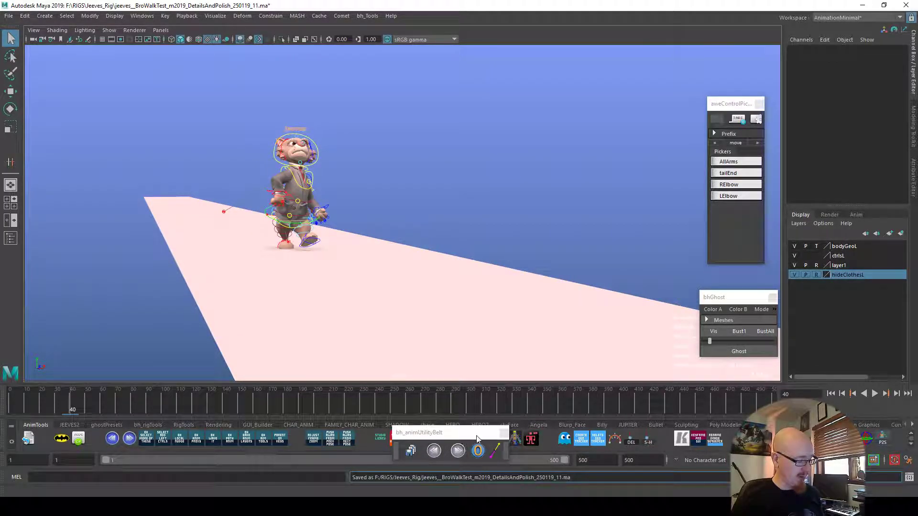
# Check where the character leaves the view, set the playback range to end at frame 210 and play the travelling walk.
pyautogui.hotkey('alt', 'v')
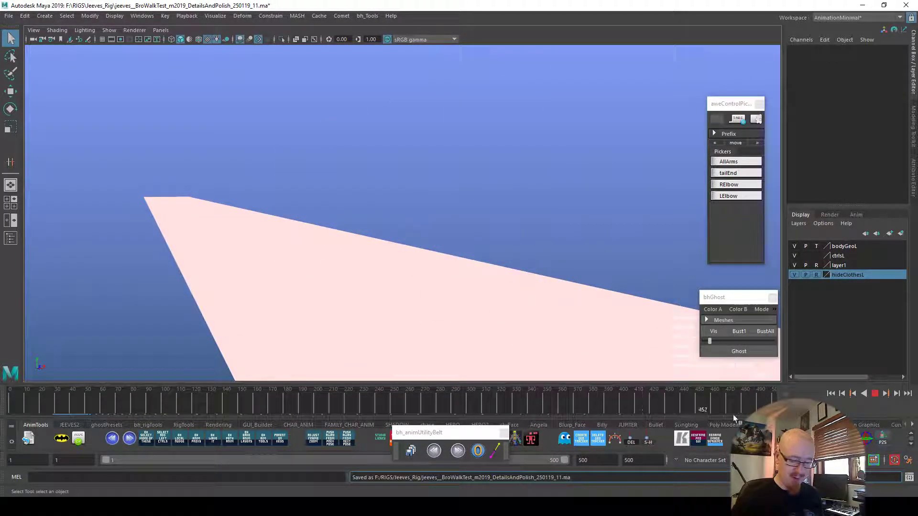
pyautogui.moveTo(397, 402); pyautogui.dragTo(306, 407)
pyautogui.hotkey('alt', 'v')
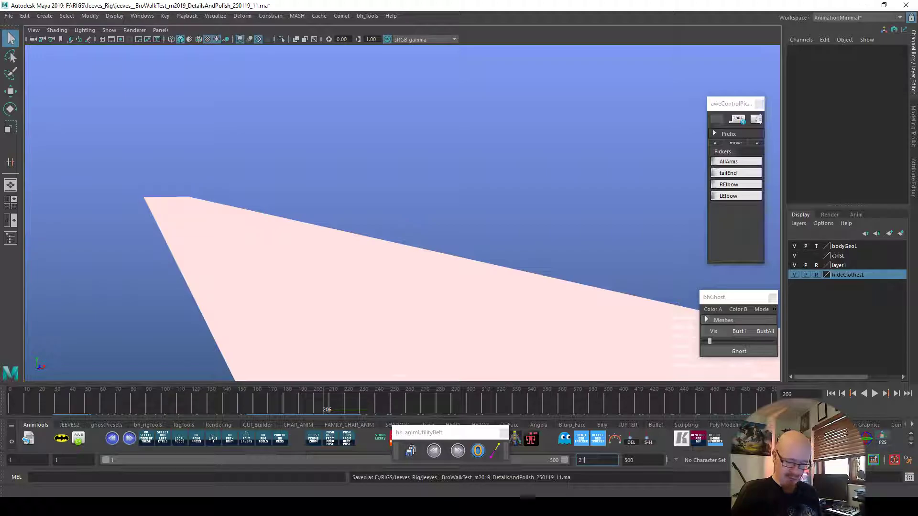
pyautogui.press('Return')
pyautogui.hotkey('alt', 'v')
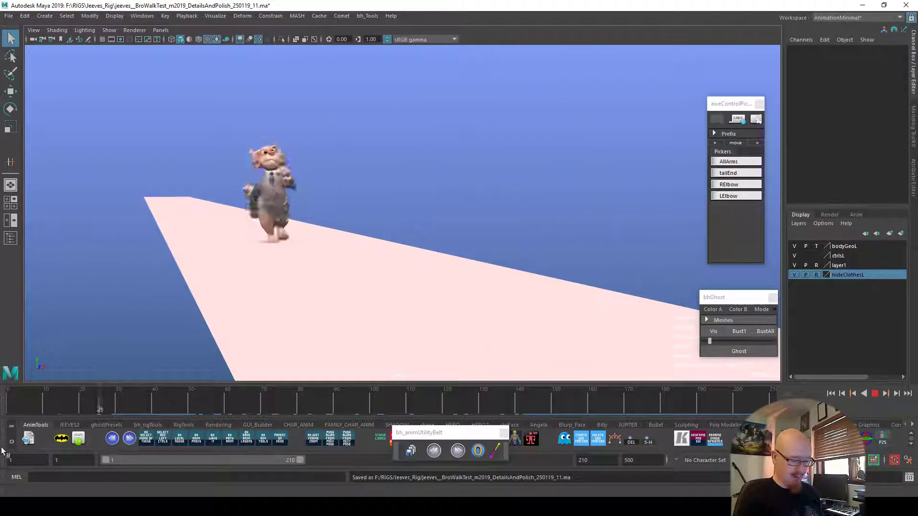
# Move the bhGhost window clear of the viewport's cache statistics and examine the Cached Playback settings in the preferences.
pyautogui.moveTo(689, 230); pyautogui.dragTo(689, 210)
pyautogui.keyDown('alt'); pyautogui.moveTo(688, 374); pyautogui.dragTo(719, 356); pyautogui.keyUp('alt')
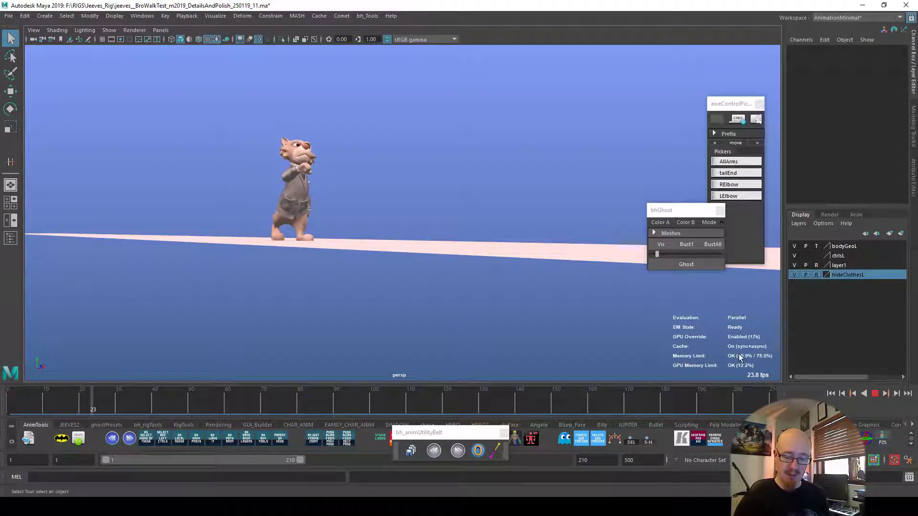
pyautogui.click(908, 464)
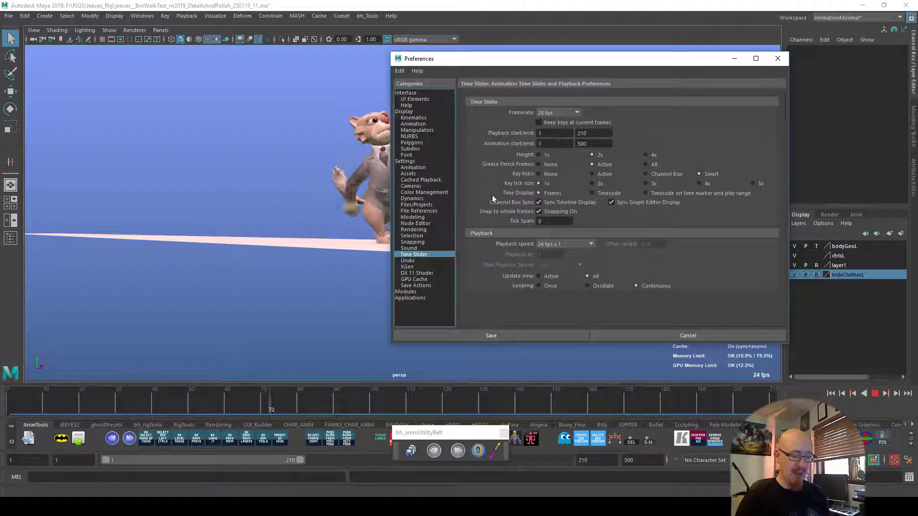
pyautogui.moveTo(649, 59); pyautogui.dragTo(435, 81)
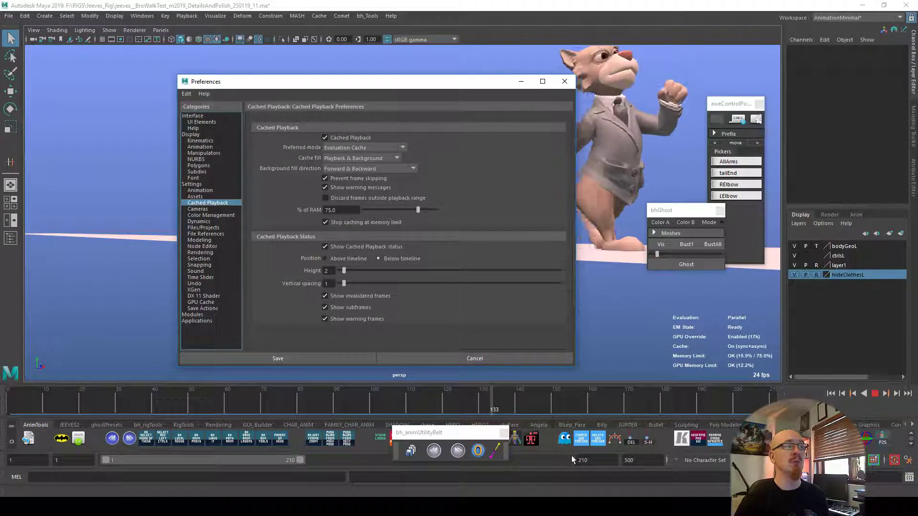
pyautogui.click(566, 83)
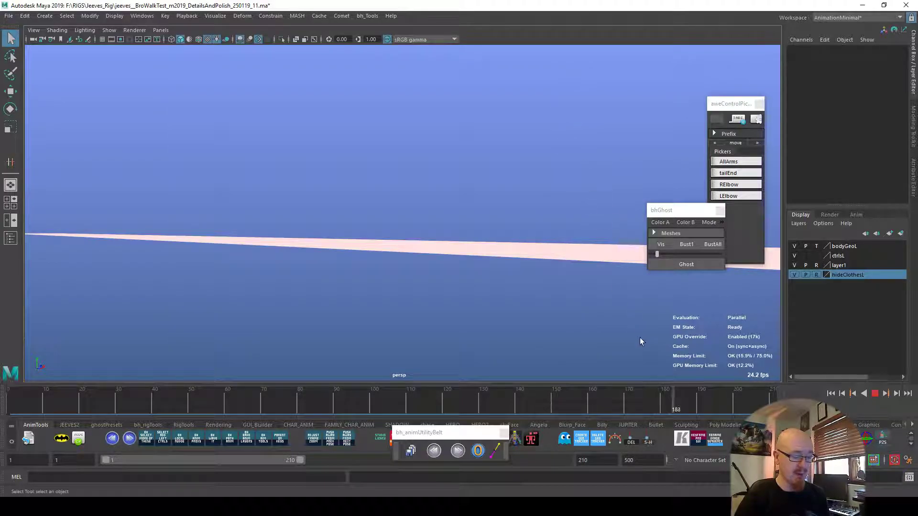
# Replay the cached walk from the first frame and examine it from three-quarter and front views at different distances.
pyautogui.keyDown('alt'); pyautogui.moveTo(535, 351); pyautogui.dragTo(596, 371); pyautogui.keyUp('alt')
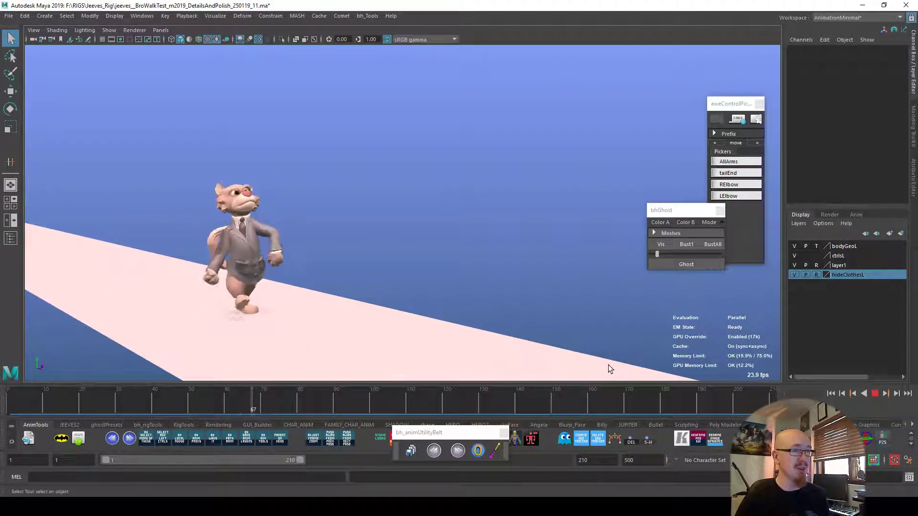
pyautogui.click(13, 407)
pyautogui.keyDown('alt'); pyautogui.moveTo(379, 369); pyautogui.dragTo(601, 347); pyautogui.keyUp('alt')
pyautogui.keyDown('alt'); pyautogui.moveTo(543, 355); pyautogui.dragTo(514, 359); pyautogui.keyUp('alt')
pyautogui.keyDown('alt'); pyautogui.moveTo(515, 357); pyautogui.dragTo(602, 349, button='right'); pyautogui.keyUp('alt')
pyautogui.keyDown('alt'); pyautogui.moveTo(603, 349); pyautogui.dragTo(588, 354); pyautogui.keyUp('alt')
pyautogui.keyDown('alt'); pyautogui.moveTo(588, 354); pyautogui.dragTo(504, 348, button='right'); pyautogui.keyUp('alt')
pyautogui.keyDown('alt'); pyautogui.moveTo(505, 348); pyautogui.dragTo(487, 343, button='middle'); pyautogui.keyUp('alt')
pyautogui.keyDown('alt'); pyautogui.moveTo(498, 354); pyautogui.dragTo(623, 368, button='right'); pyautogui.keyUp('alt')
pyautogui.keyDown('alt'); pyautogui.moveTo(623, 365); pyautogui.dragTo(622, 367); pyautogui.keyUp('alt')
pyautogui.keyDown('alt'); pyautogui.moveTo(621, 366); pyautogui.dragTo(623, 365, button='middle'); pyautogui.keyUp('alt')
pyautogui.keyDown('alt'); pyautogui.moveTo(623, 366); pyautogui.dragTo(614, 368); pyautogui.keyUp('alt')
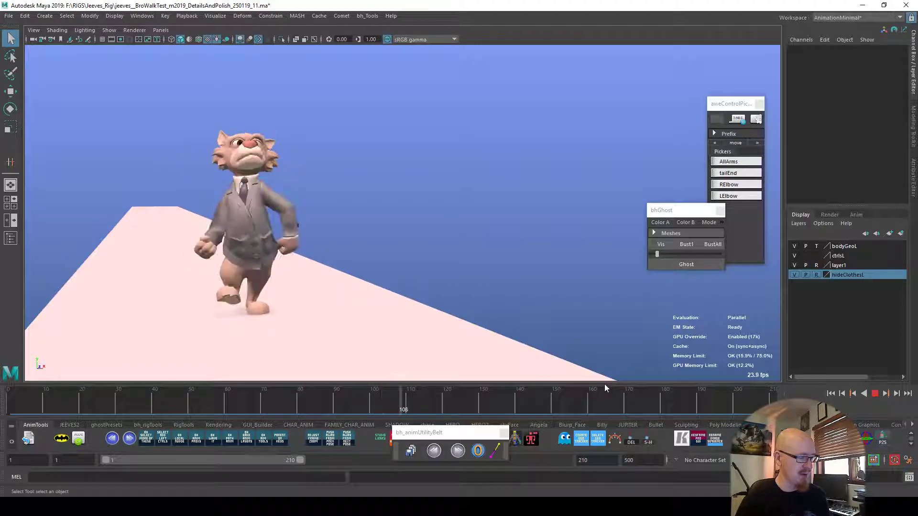
pyautogui.moveTo(567, 359)
pyautogui.keyDown('alt'); pyautogui.mouseDown()
pyautogui.moveTo(555, 364)
pyautogui.moveTo(570, 361)
pyautogui.mouseUp(); pyautogui.keyUp('alt')
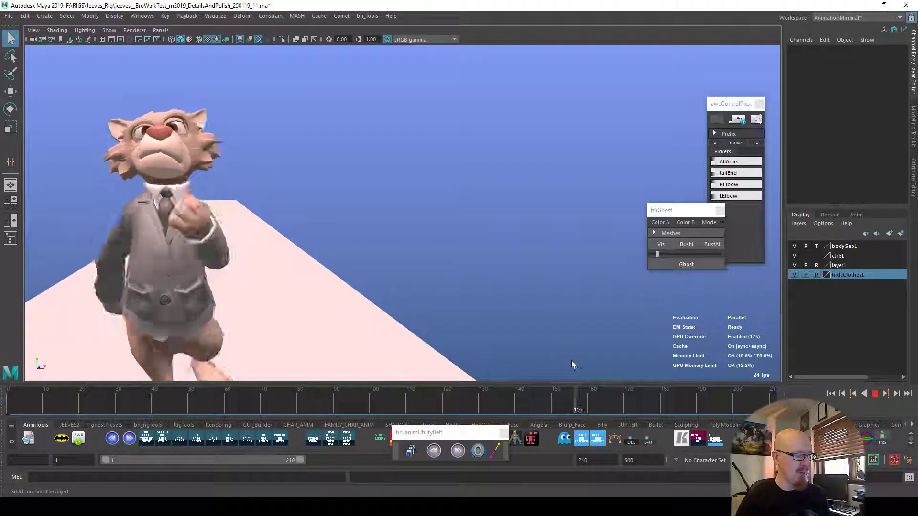
# Examine the looping walk from a closer, lower three-quarter view and stop the playback.
pyautogui.keyDown('alt'); pyautogui.moveTo(570, 362); pyautogui.dragTo(631, 361, button='middle'); pyautogui.keyUp('alt')
pyautogui.keyDown('alt'); pyautogui.moveTo(569, 361); pyautogui.dragTo(547, 341); pyautogui.keyUp('alt')
pyautogui.keyDown('alt'); pyautogui.moveTo(549, 363); pyautogui.dragTo(584, 361, button='right'); pyautogui.keyUp('alt')
pyautogui.keyDown('alt'); pyautogui.moveTo(582, 359); pyautogui.dragTo(622, 367); pyautogui.keyUp('alt')
pyautogui.keyDown('alt'); pyautogui.moveTo(620, 369); pyautogui.dragTo(618, 379, button='middle'); pyautogui.keyUp('alt')
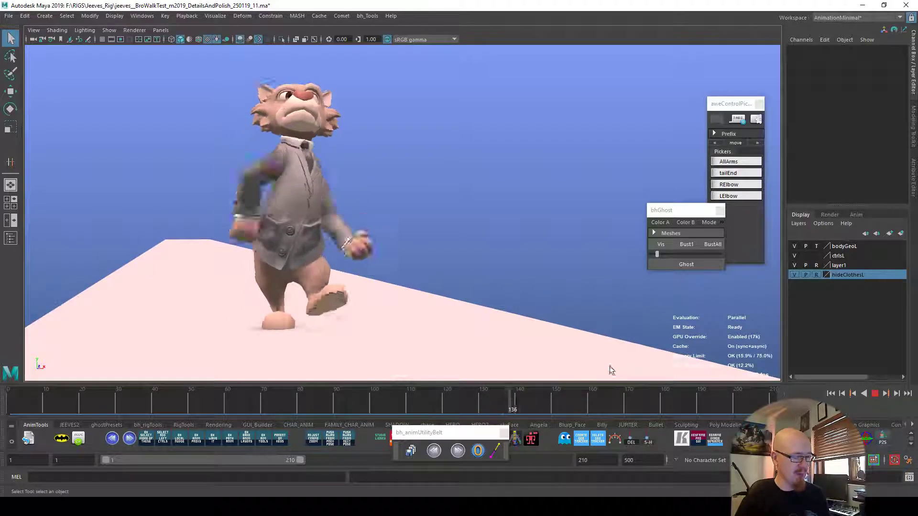
pyautogui.keyDown('alt'); pyautogui.moveTo(614, 366); pyautogui.dragTo(573, 371, button='right'); pyautogui.keyUp('alt')
pyautogui.hotkey('alt', 'v')
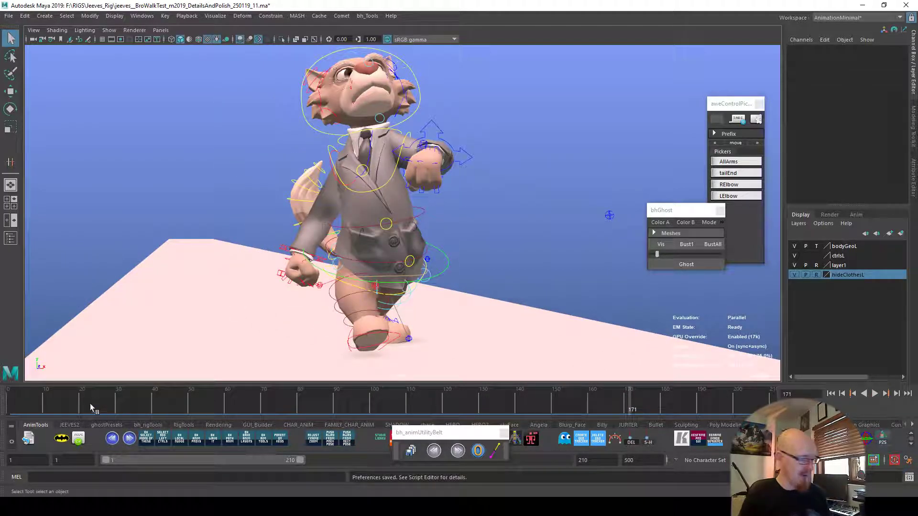
# Replay the walk from its start while orbiting from the front to a three-quarter view, and return to frame 1.
pyautogui.click(11, 406)
pyautogui.keyDown('alt'); pyautogui.moveTo(430, 331); pyautogui.dragTo(547, 360); pyautogui.keyUp('alt')
pyautogui.hotkey('alt', 'v')
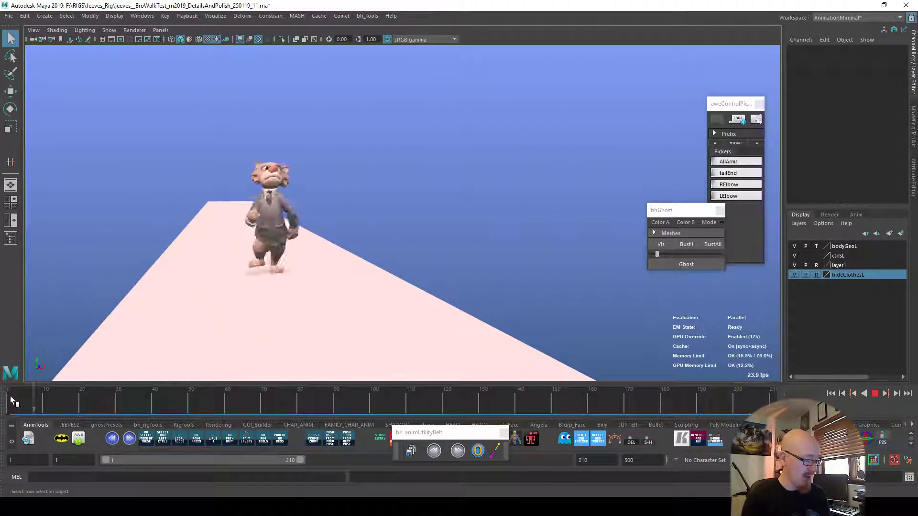
pyautogui.keyDown('alt'); pyautogui.moveTo(331, 368); pyautogui.dragTo(560, 368); pyautogui.keyUp('alt')
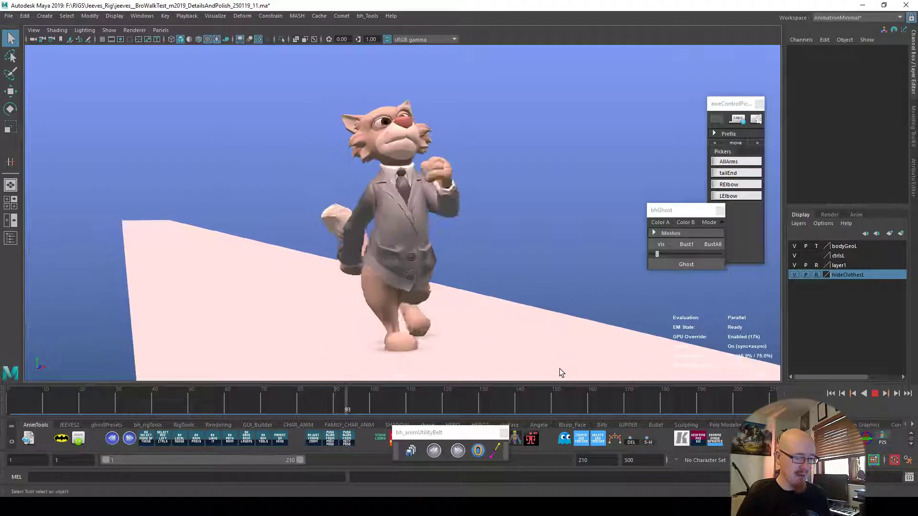
pyautogui.hotkey('alt', 'v')
pyautogui.click(16, 403)
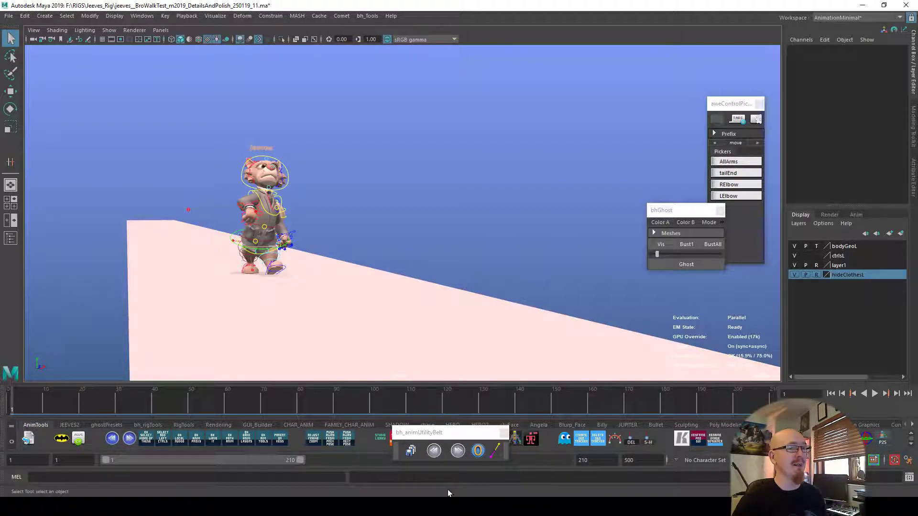
# Play the walk from frame 1, stop at frame 42 and look at the character's pose more closely.
pyautogui.hotkey('alt', 'v')
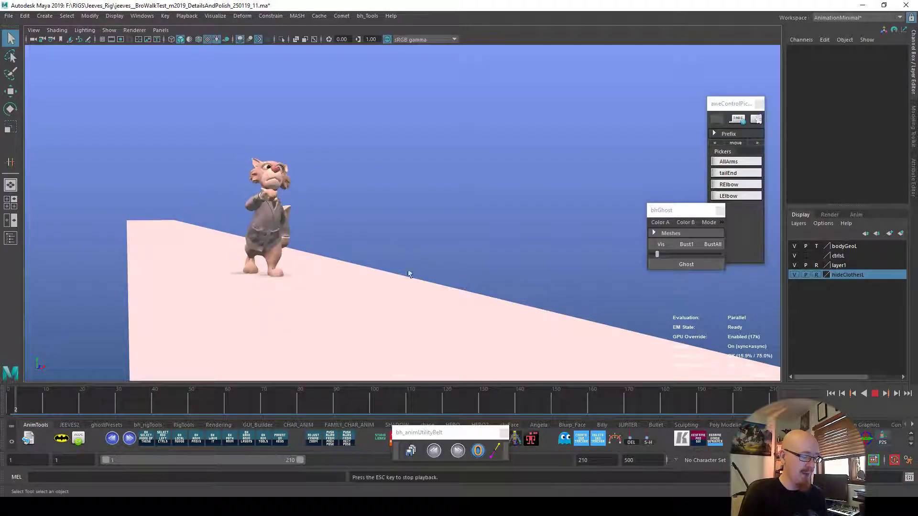
pyautogui.hotkey('alt', 'v')
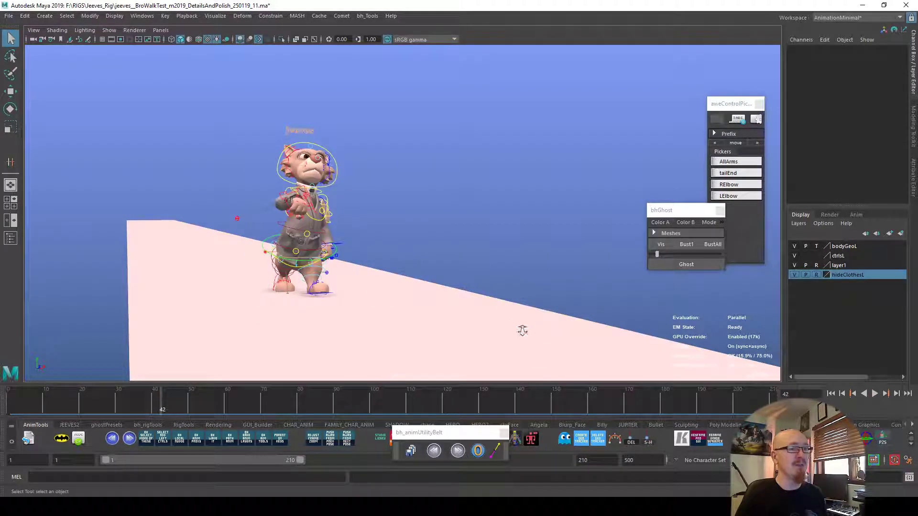
pyautogui.keyDown('alt'); pyautogui.moveTo(518, 330); pyautogui.dragTo(581, 336, button='right'); pyautogui.keyUp('alt')
pyautogui.keyDown('alt'); pyautogui.moveTo(581, 337); pyautogui.dragTo(604, 340, button='middle'); pyautogui.keyUp('alt')
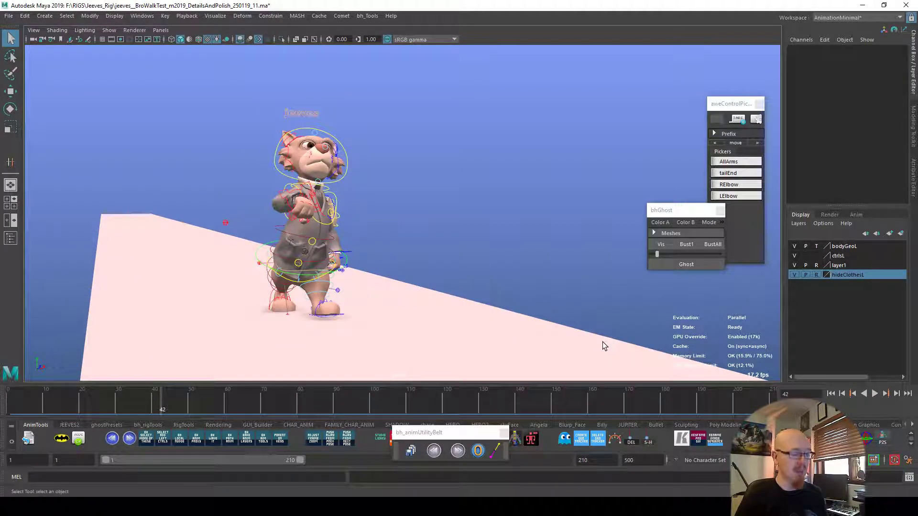